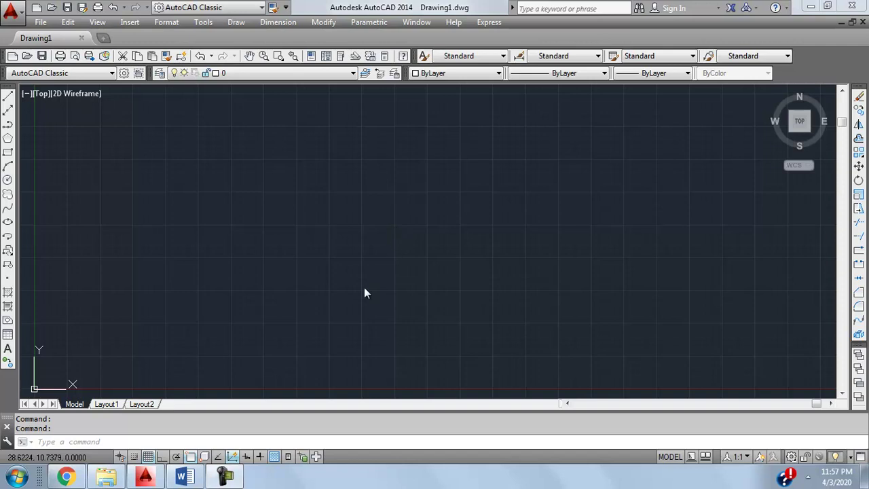
Switch from AutoCAD to the Learning AutoCAD document in Word.
{"action": "key", "text": "alt+Tab"}
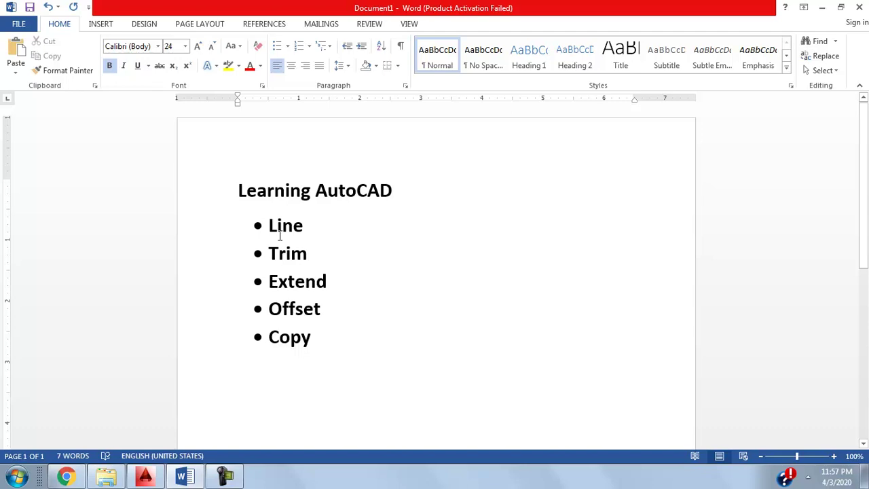
Select and deselect the Line-to-Copy bullet list in Word, then return to AutoCAD.
{"action": "left_click", "coordinate": [290, 251]}
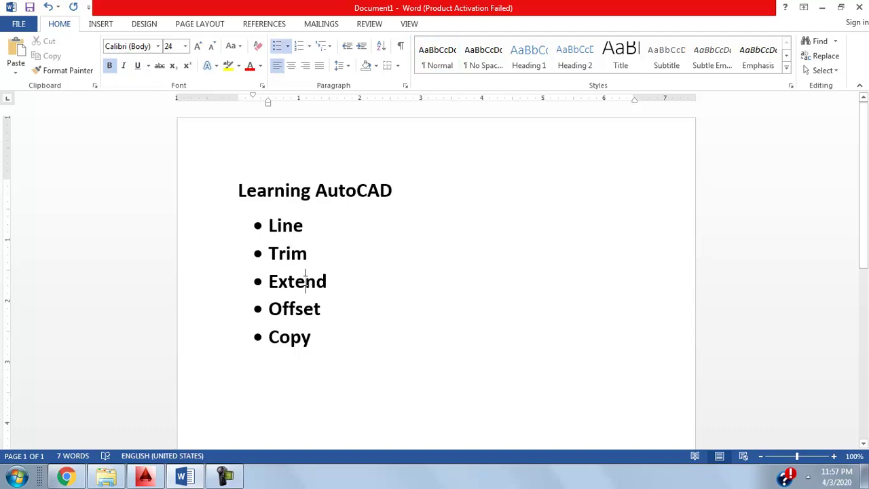
{"action": "left_click", "coordinate": [314, 311]}
{"action": "left_click", "coordinate": [314, 342]}
{"action": "key", "text": "shift+Up"}
{"action": "key", "text": "shift+Up"}
{"action": "key", "text": "shift+Up"}
{"action": "key", "text": "shift+Up"}
{"action": "key", "text": "shift+Home"}
{"action": "left_click", "coordinate": [342, 349]}
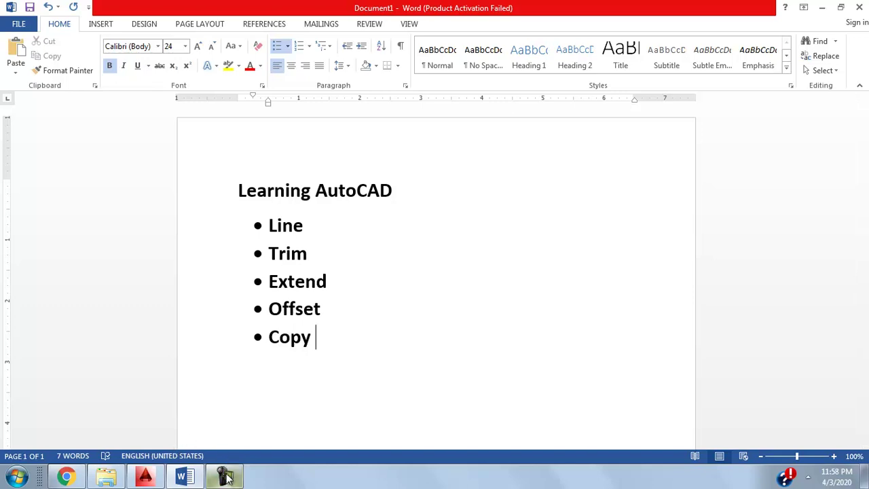
{"action": "left_click", "coordinate": [180, 479]}
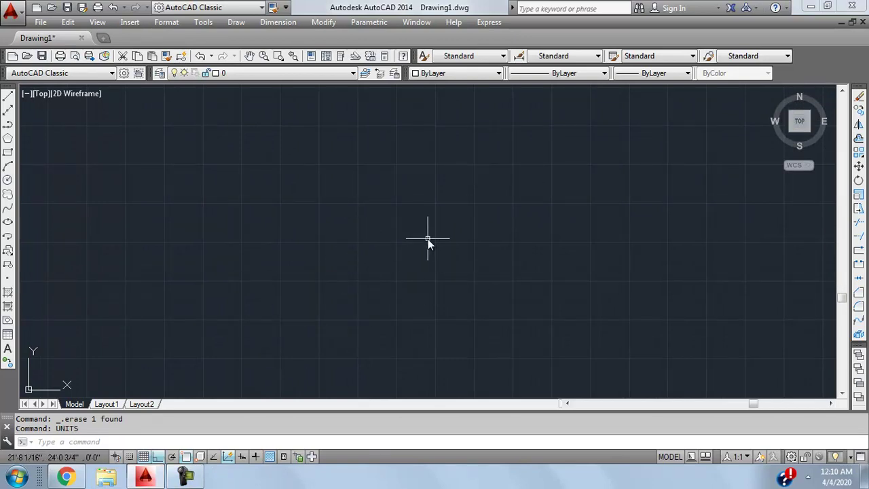
{"action": "scroll", "coordinate": [394, 241], "scroll_direction": "down", "scroll_amount": 5}
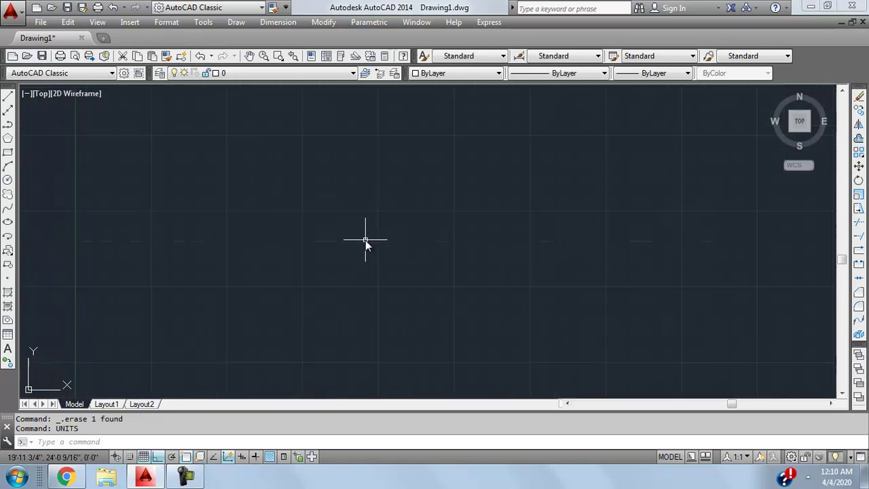
{"action": "scroll", "coordinate": [472, 231], "scroll_direction": "up", "scroll_amount": 3}
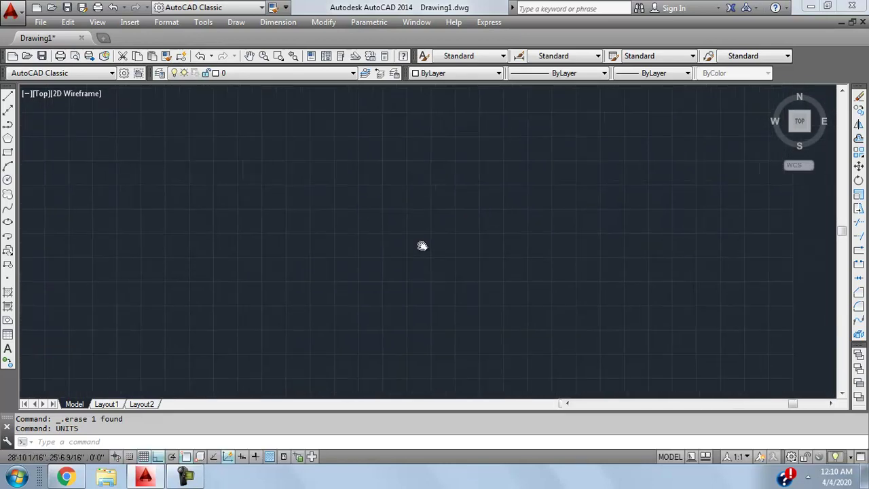
{"action": "scroll", "coordinate": [414, 239], "scroll_direction": "down", "scroll_amount": 4}
{"action": "scroll", "coordinate": [459, 242], "scroll_direction": "up", "scroll_amount": 3}
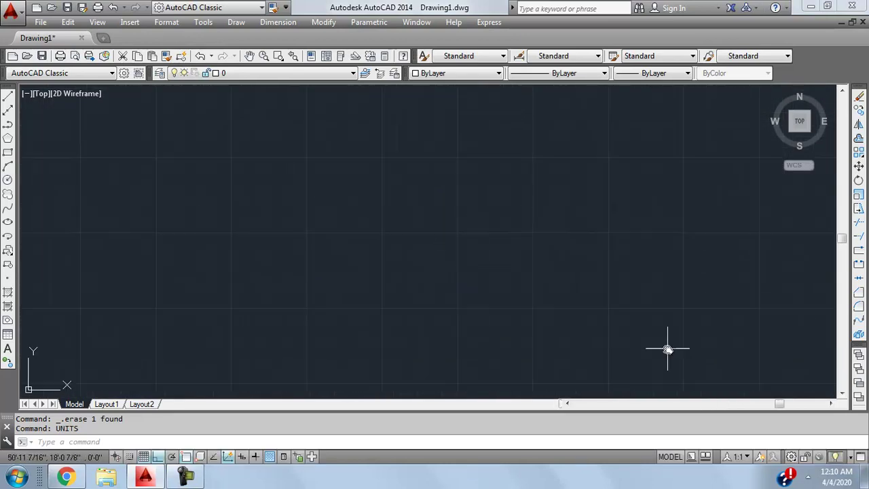
{"action": "scroll", "coordinate": [355, 224], "scroll_direction": "down", "scroll_amount": 2}
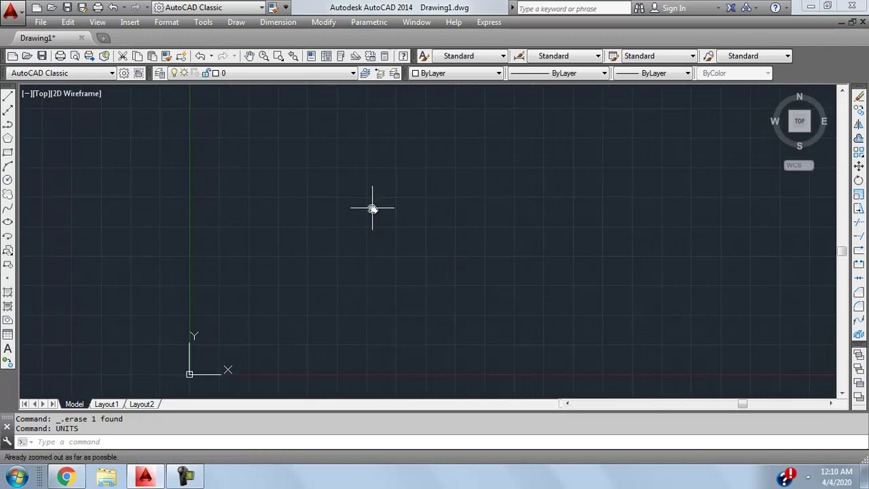
{"action": "scroll", "coordinate": [372, 209], "scroll_direction": "up", "scroll_amount": 1}
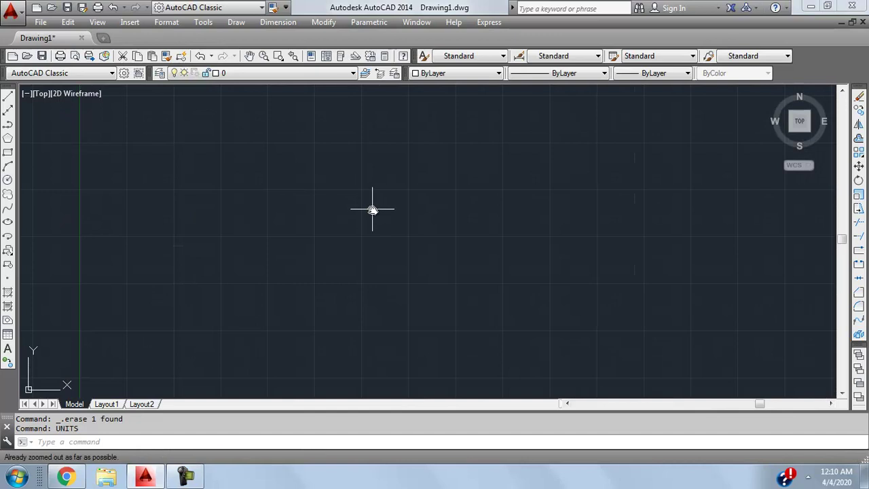
{"action": "scroll", "coordinate": [369, 187], "scroll_direction": "up", "scroll_amount": 2}
{"action": "scroll", "coordinate": [372, 190], "scroll_direction": "down", "scroll_amount": 3}
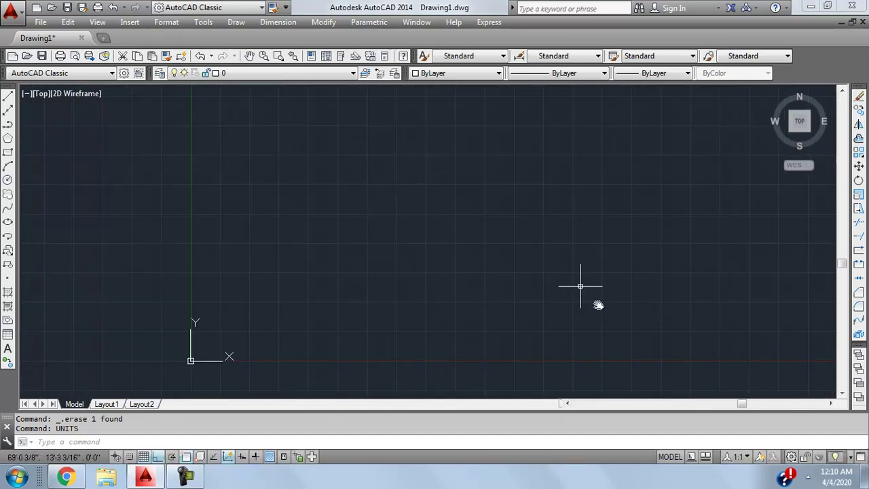
{"action": "type", "text": "Regen"}
{"action": "key", "text": "Return"}
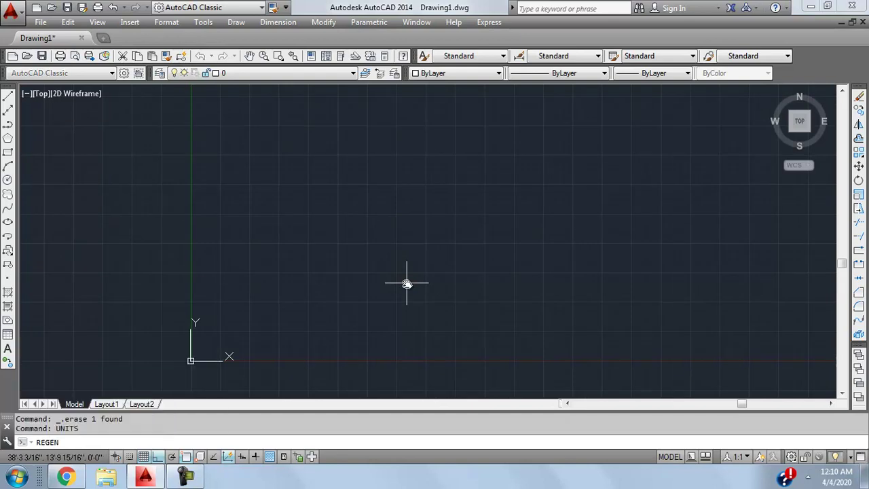
{"action": "middle_click_drag", "start_coordinate": [409, 222], "coordinate": [405, 224]}
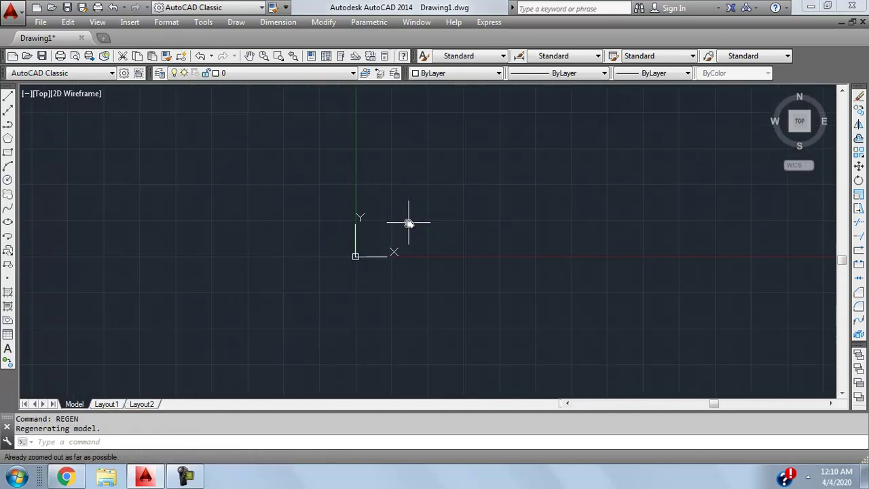
{"action": "middle_click_drag", "start_coordinate": [526, 210], "coordinate": [340, 316]}
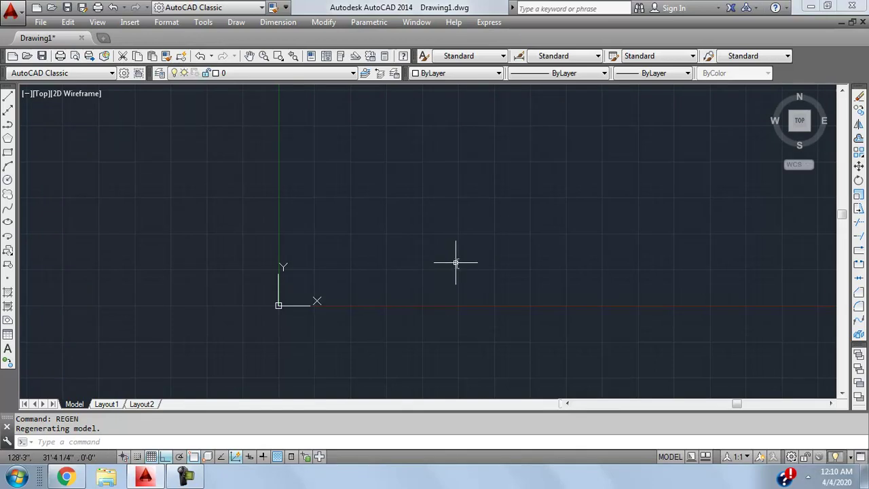
{"action": "scroll", "coordinate": [454, 242], "scroll_direction": "down", "scroll_amount": 5}
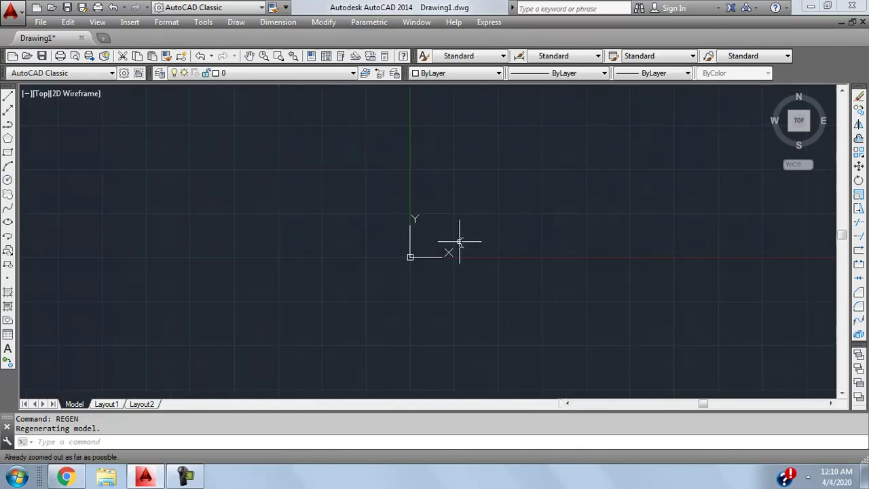
{"action": "scroll", "coordinate": [462, 238], "scroll_direction": "down", "scroll_amount": 2}
{"action": "scroll", "coordinate": [394, 255], "scroll_direction": "up", "scroll_amount": 5}
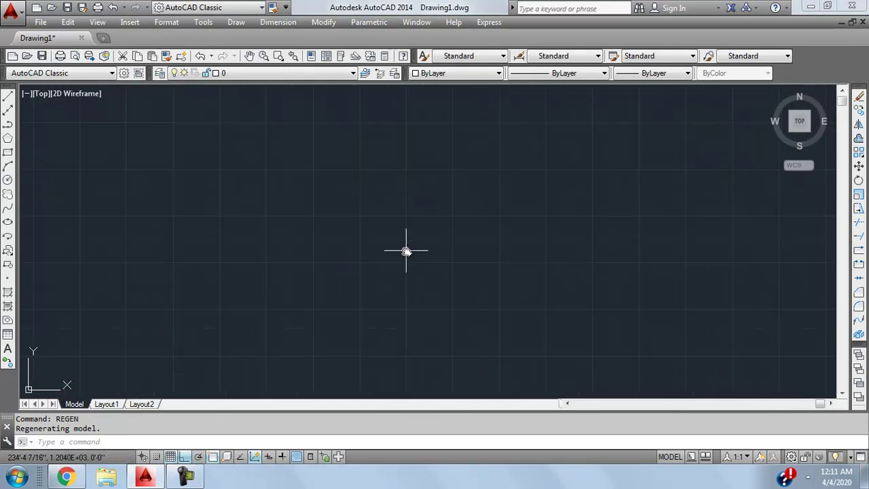
{"action": "scroll", "coordinate": [403, 244], "scroll_direction": "down", "scroll_amount": 4}
{"action": "scroll", "coordinate": [461, 227], "scroll_direction": "up", "scroll_amount": 5}
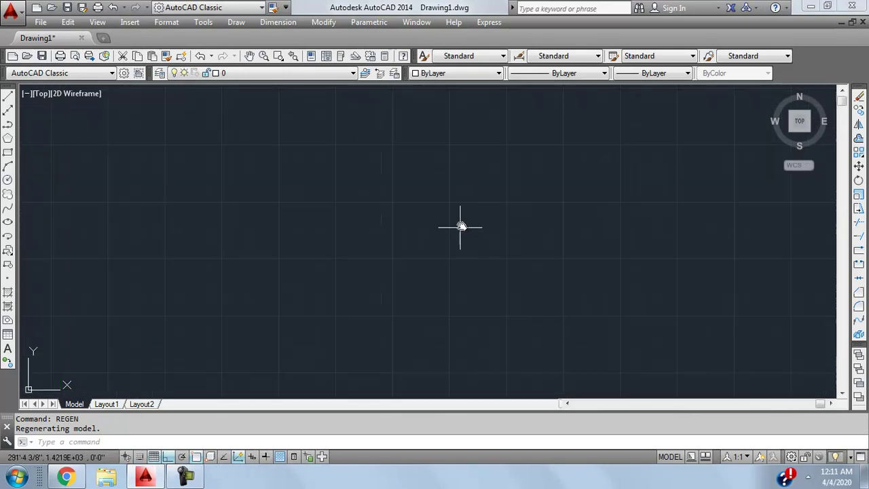
{"action": "scroll", "coordinate": [403, 244], "scroll_direction": "down", "scroll_amount": 2}
{"action": "middle_click_drag", "start_coordinate": [404, 244], "coordinate": [322, 301]}
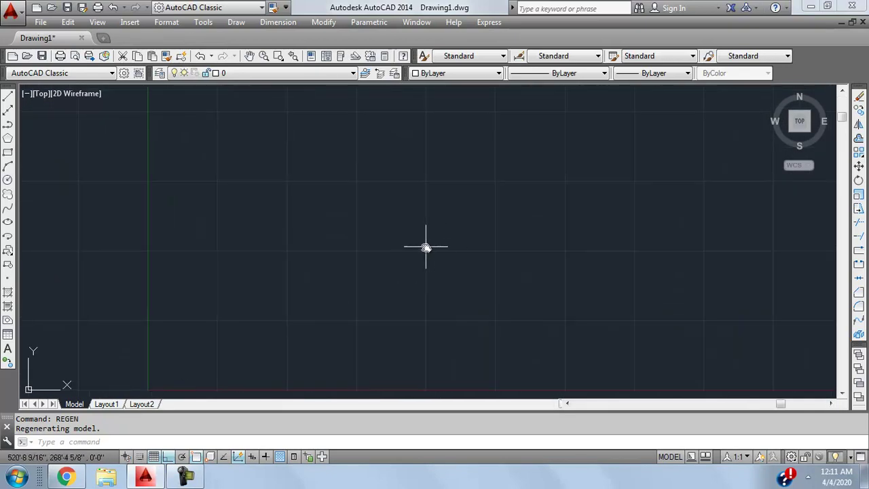
{"action": "scroll", "coordinate": [425, 252], "scroll_direction": "up", "scroll_amount": 2}
{"action": "scroll", "coordinate": [425, 252], "scroll_direction": "up", "scroll_amount": 1}
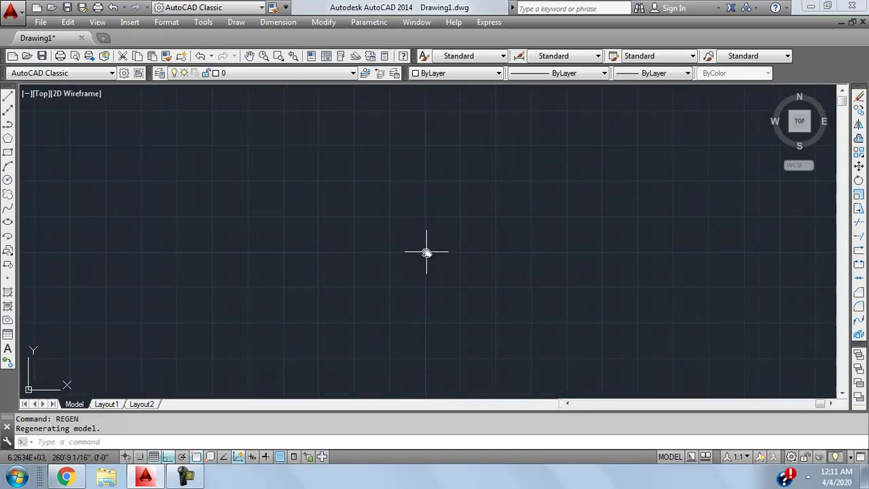
Confirm Architectural length units at 0'-0 1/16" precision in the UNITS dialog.
{"action": "type", "text": "units"}
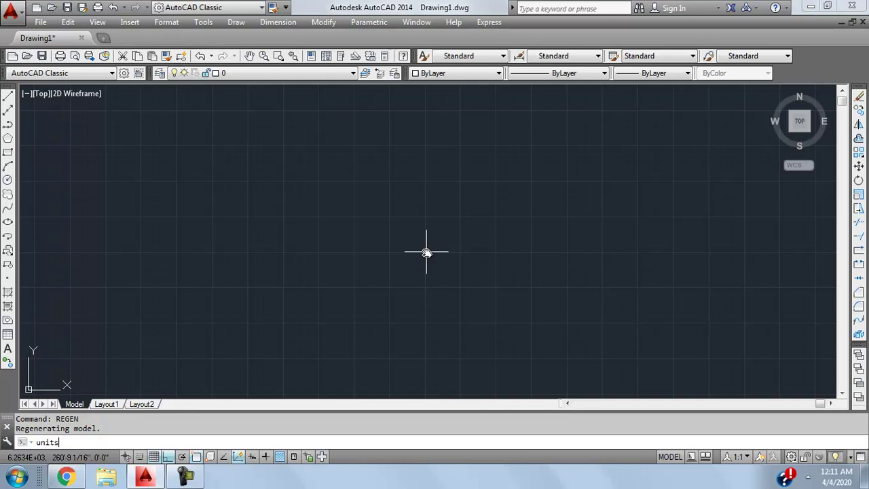
{"action": "key", "text": "Return"}
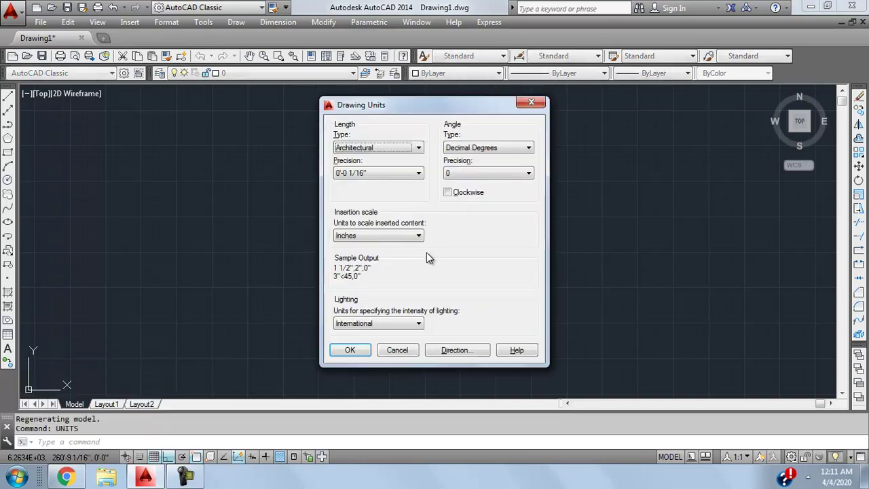
{"action": "left_click", "coordinate": [381, 147]}
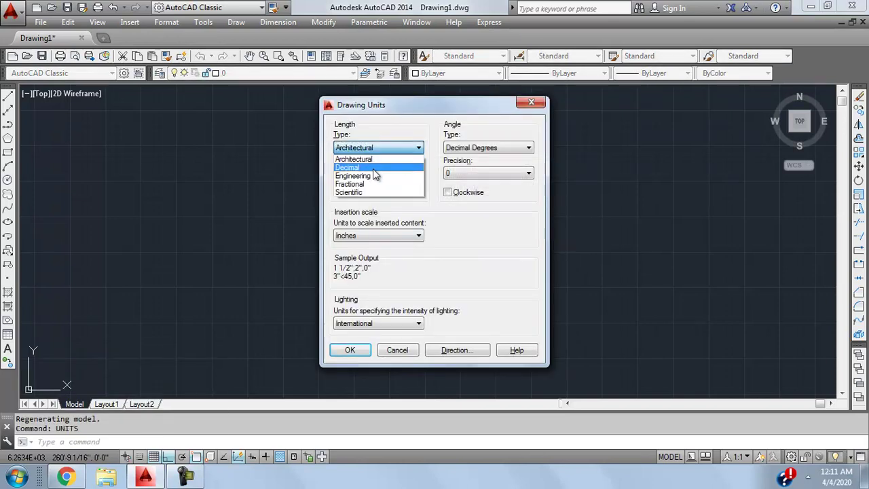
{"action": "left_click", "coordinate": [380, 160]}
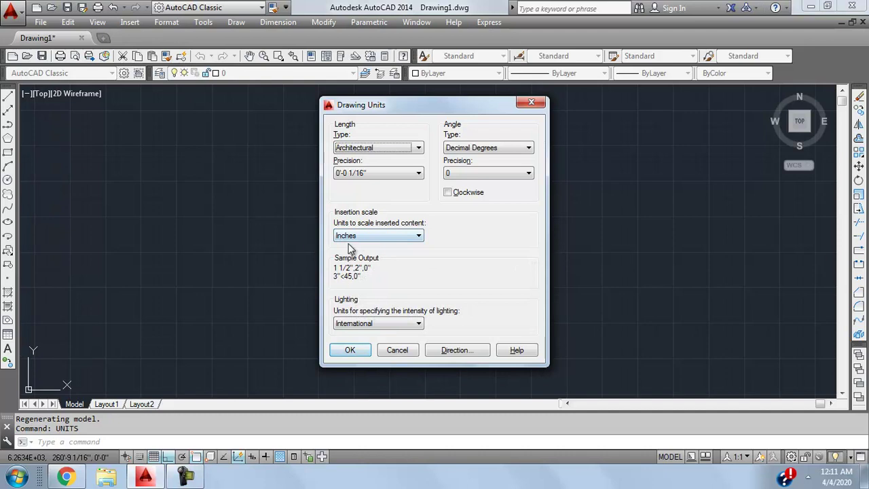
{"action": "left_click", "coordinate": [348, 353]}
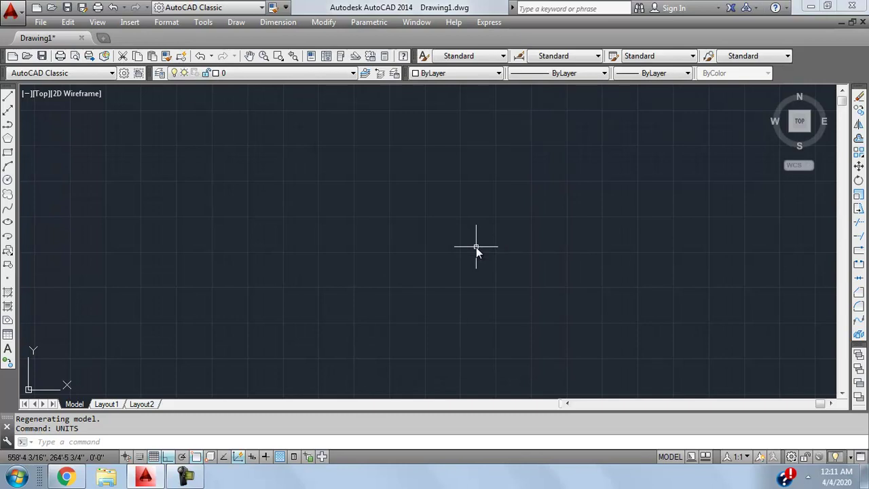
Draw the closed 50' by 90' outer wall rectangle with LINE and Ortho on.
{"action": "type", "text": "line"}
{"action": "key", "text": "Return"}
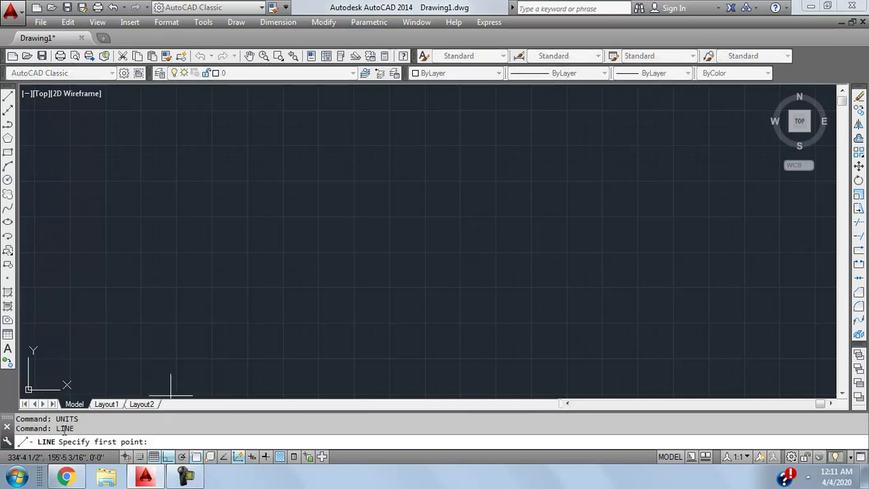
{"action": "left_click", "coordinate": [175, 181]}
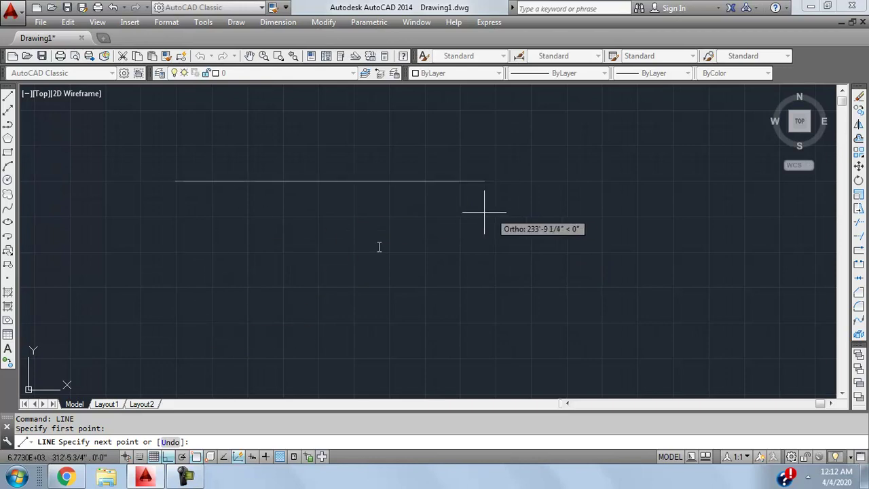
{"action": "left_click", "coordinate": [168, 456]}
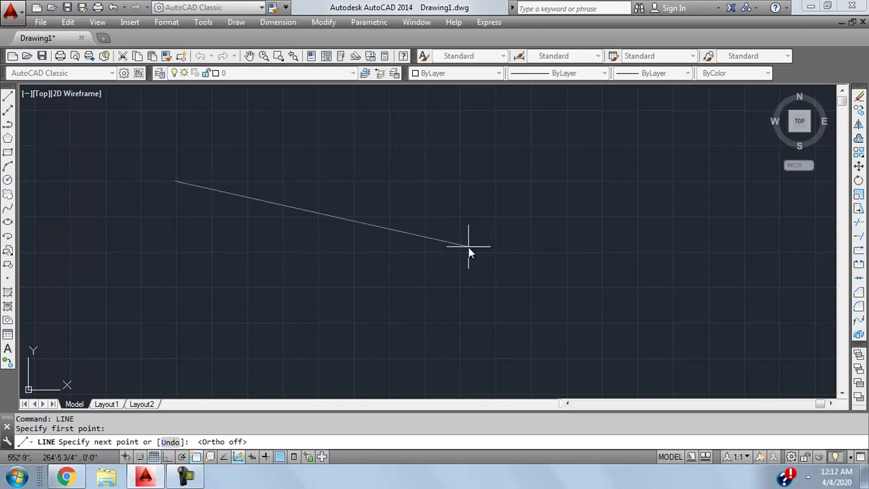
{"action": "left_click", "coordinate": [168, 457]}
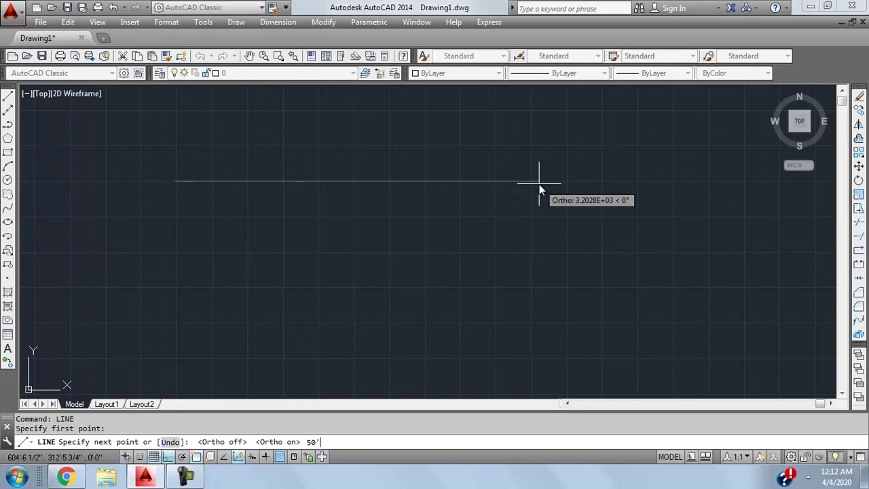
{"action": "key", "text": "Return"}
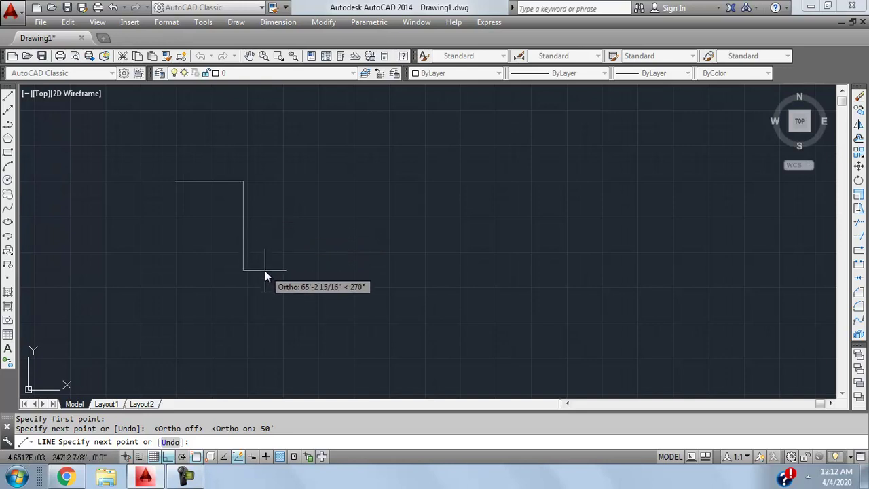
{"action": "type", "text": "90'"}
{"action": "key", "text": "Return"}
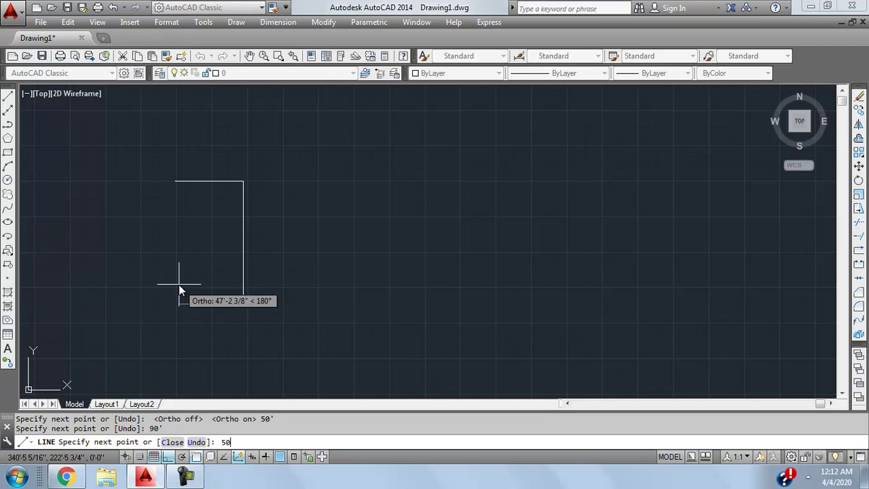
{"action": "key", "text": "Return"}
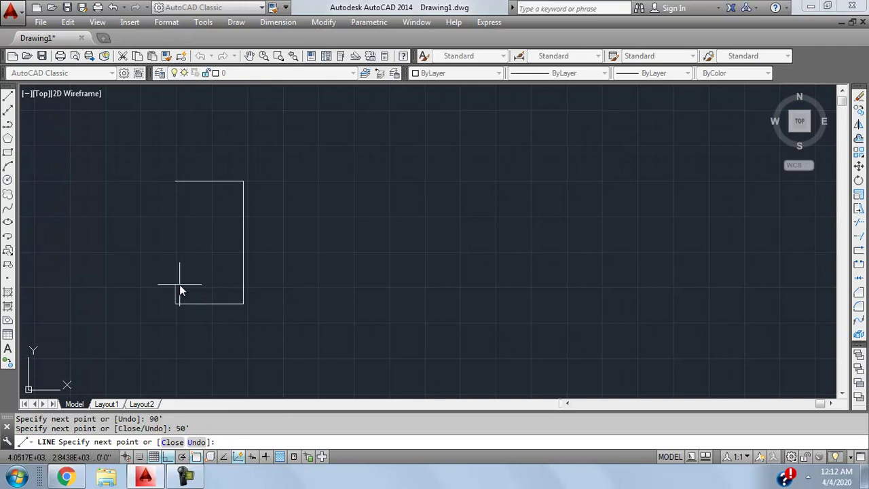
{"action": "left_click", "coordinate": [175, 181]}
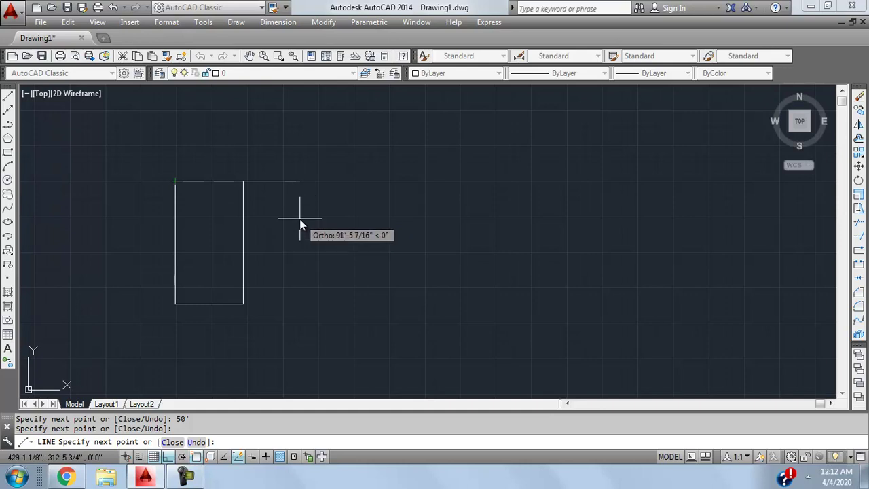
{"action": "key", "text": "Escape"}
Center the rectangle in the view and open the Dimension menu.
{"action": "middle_click_drag", "start_coordinate": [308, 163], "coordinate": [408, 213]}
{"action": "scroll", "coordinate": [330, 233], "scroll_direction": "up", "scroll_amount": 4}
{"action": "scroll", "coordinate": [336, 235], "scroll_direction": "down", "scroll_amount": 2}
{"action": "middle_click_drag", "start_coordinate": [335, 235], "coordinate": [287, 241]}
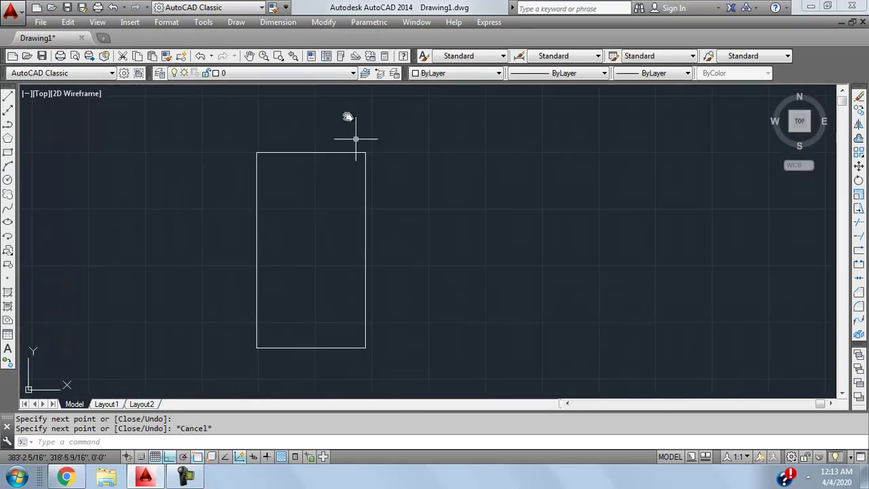
{"action": "left_click", "coordinate": [288, 24]}
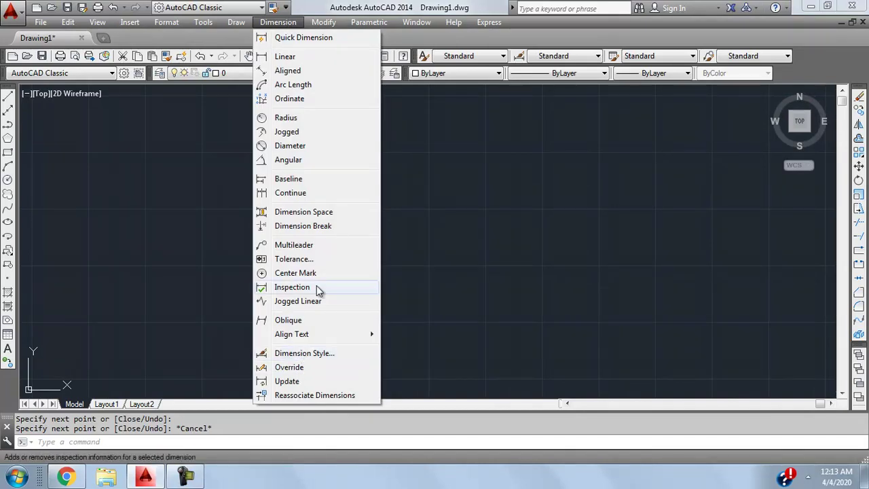
Place a trial linear dimension along the right side, reading 1080.0000.
{"action": "left_click", "coordinate": [303, 61]}
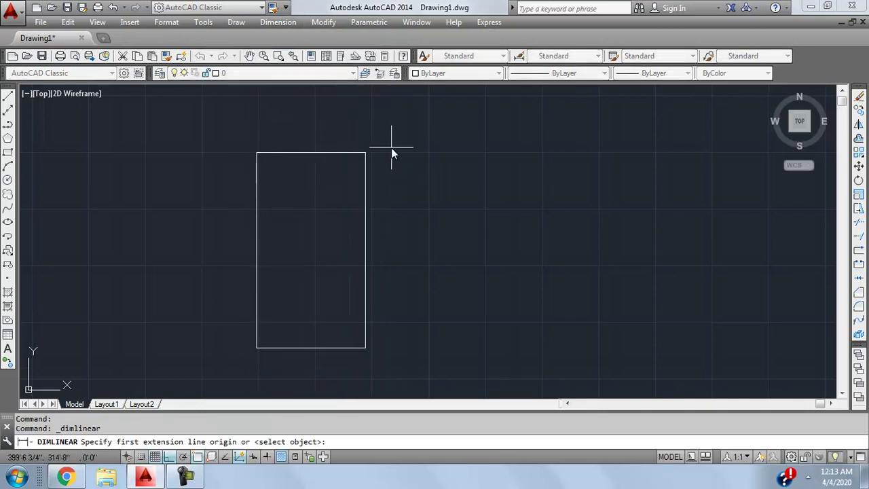
{"action": "left_click", "coordinate": [365, 152]}
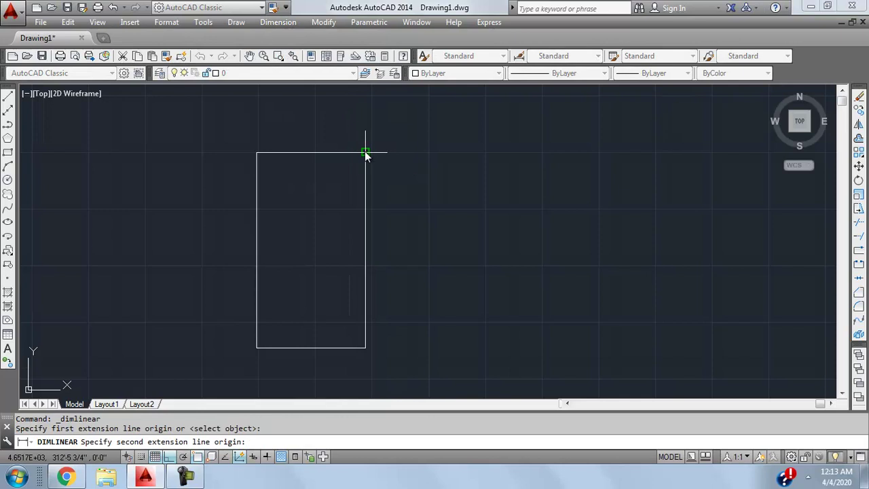
{"action": "left_click", "coordinate": [365, 347]}
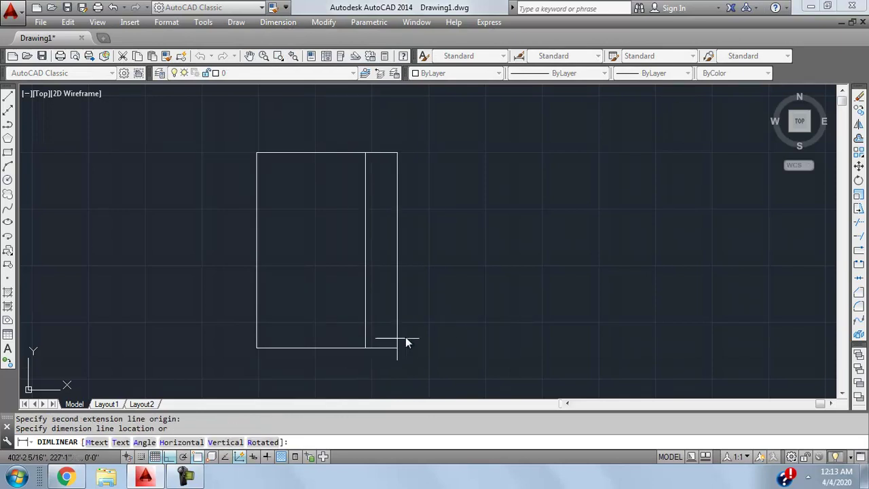
{"action": "left_click", "coordinate": [424, 279]}
{"action": "scroll", "coordinate": [411, 246], "scroll_direction": "up", "scroll_amount": 4}
{"action": "mouse_move", "coordinate": [400, 243]}
{"action": "middle_mouse_down"}
{"action": "mouse_move", "coordinate": [272, 259]}
{"action": "mouse_move", "coordinate": [495, 188]}
{"action": "middle_mouse_up"}
{"action": "scroll", "coordinate": [451, 238], "scroll_direction": "down", "scroll_amount": 3}
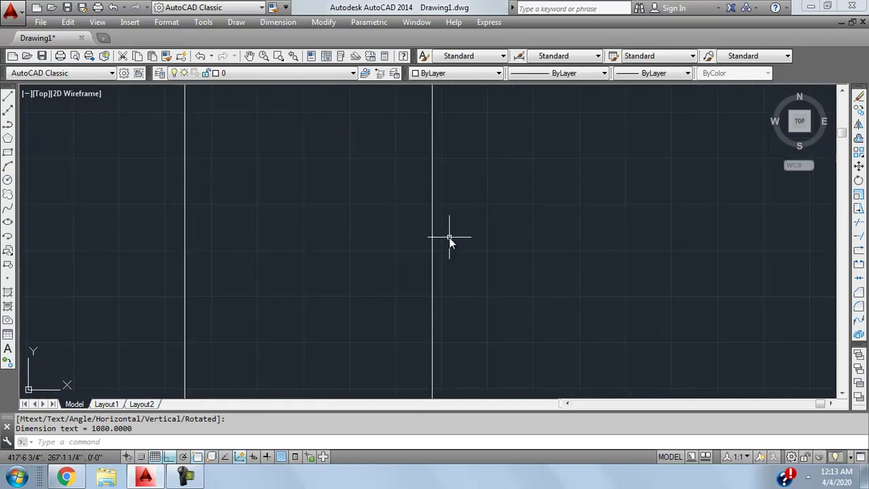
{"action": "scroll", "coordinate": [449, 244], "scroll_direction": "up", "scroll_amount": 6}
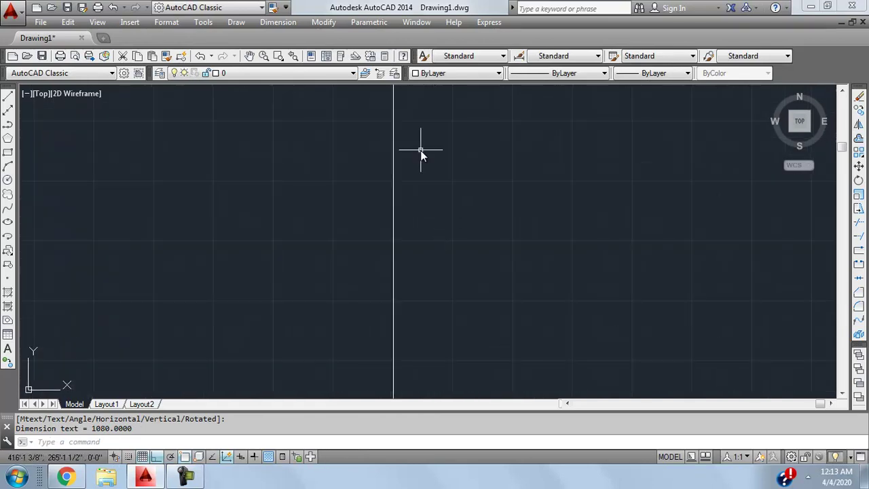
{"action": "middle_click_drag", "start_coordinate": [425, 152], "coordinate": [429, 338]}
Zoom in to inspect the 1080.0000 dimension, then delete it.
{"action": "scroll", "coordinate": [439, 147], "scroll_direction": "up", "scroll_amount": 4}
{"action": "scroll", "coordinate": [439, 147], "scroll_direction": "up", "scroll_amount": 2}
{"action": "scroll", "coordinate": [351, 194], "scroll_direction": "up", "scroll_amount": 2}
{"action": "scroll", "coordinate": [411, 216], "scroll_direction": "down", "scroll_amount": 3}
{"action": "scroll", "coordinate": [418, 222], "scroll_direction": "down", "scroll_amount": 2}
{"action": "scroll", "coordinate": [435, 211], "scroll_direction": "up", "scroll_amount": 2}
{"action": "middle_click_drag", "start_coordinate": [448, 179], "coordinate": [441, 202]}
{"action": "scroll", "coordinate": [448, 188], "scroll_direction": "down", "scroll_amount": 2}
{"action": "scroll", "coordinate": [447, 195], "scroll_direction": "up", "scroll_amount": 2}
{"action": "scroll", "coordinate": [447, 194], "scroll_direction": "down", "scroll_amount": 2}
{"action": "left_click", "coordinate": [453, 193]}
{"action": "left_click", "coordinate": [414, 232]}
{"action": "key", "text": "Delete"}
Change the Standard dimension style's primary unit format to Architectural.
{"action": "left_click", "coordinate": [265, 24]}
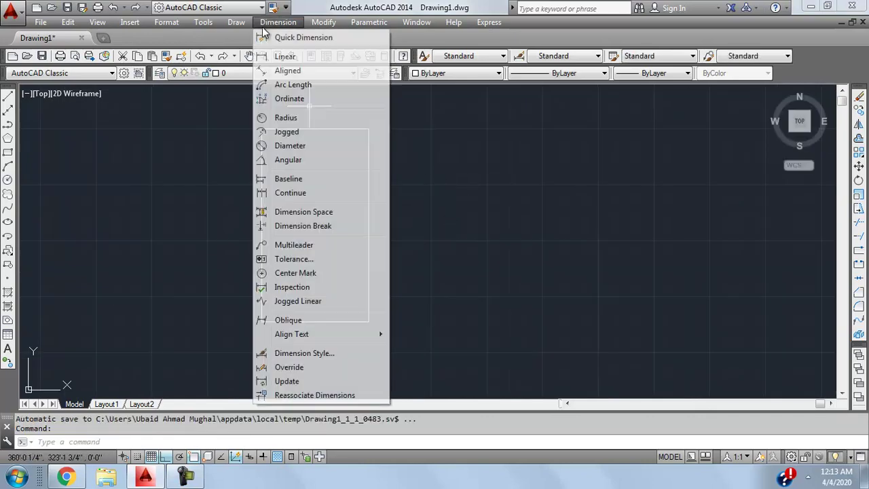
{"action": "left_click", "coordinate": [302, 353]}
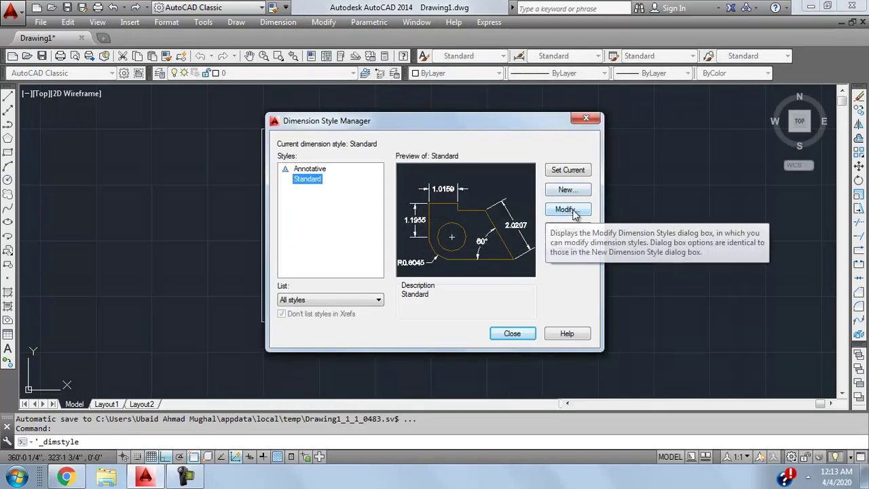
{"action": "left_click", "coordinate": [574, 212]}
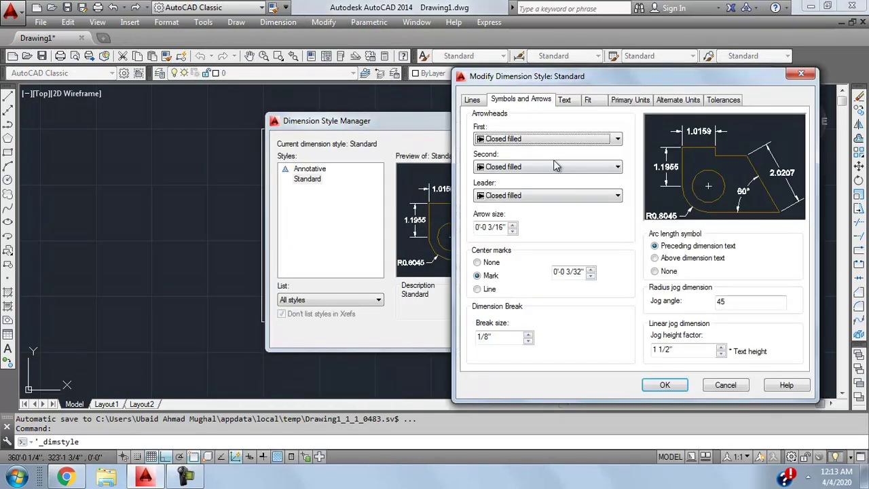
{"action": "left_click", "coordinate": [472, 100]}
{"action": "left_click", "coordinate": [624, 101]}
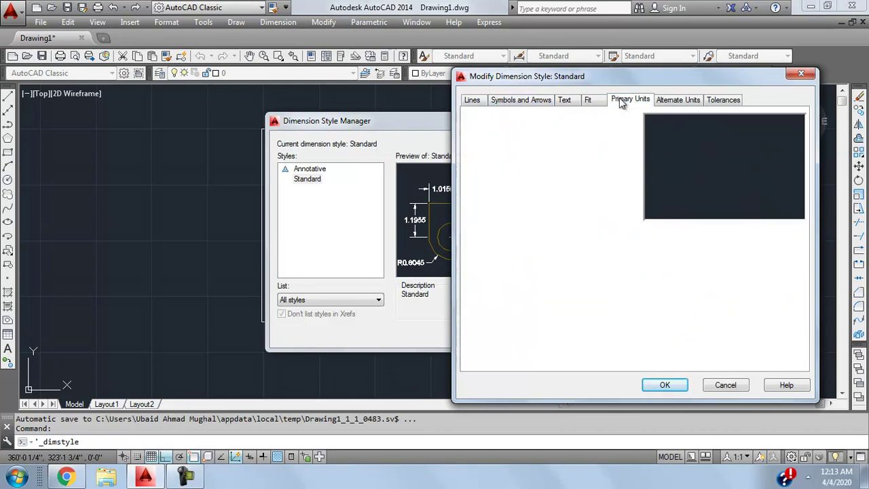
{"action": "left_click", "coordinate": [588, 130]}
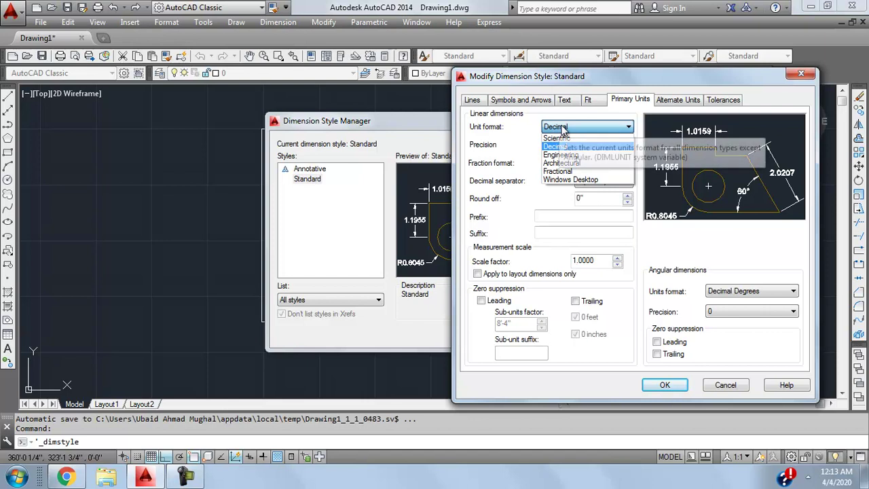
{"action": "left_click", "coordinate": [586, 164]}
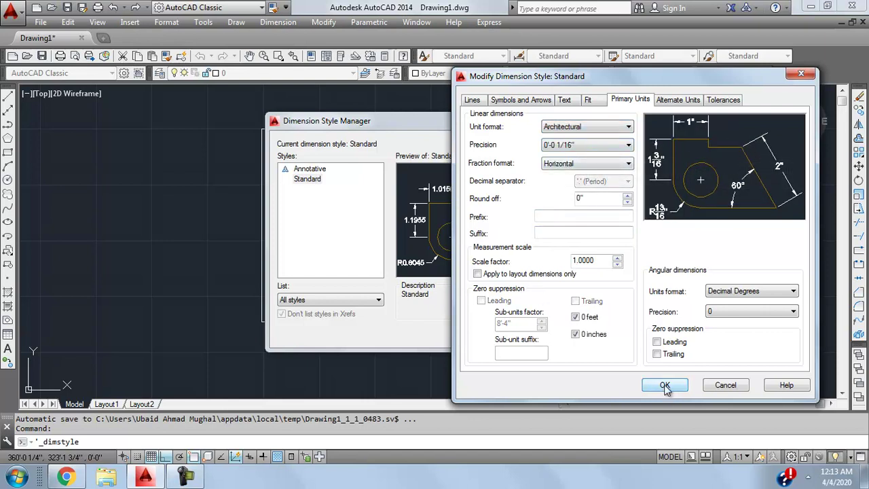
{"action": "left_click", "coordinate": [472, 101]}
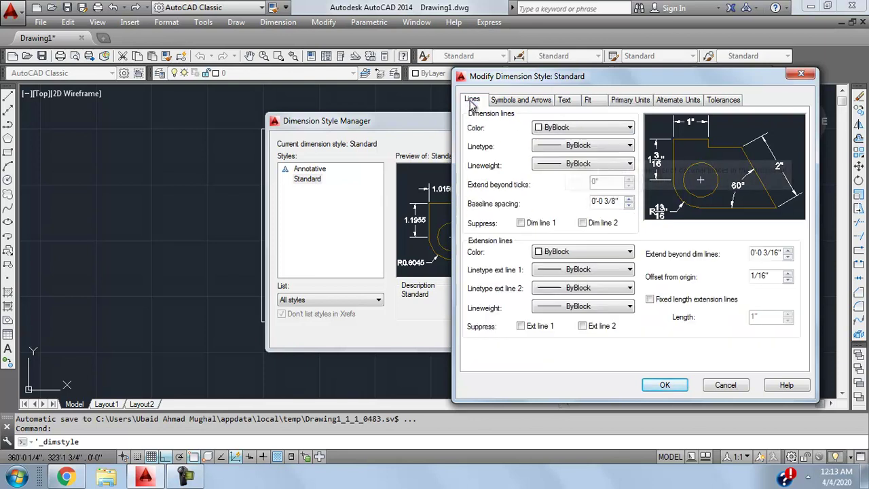
{"action": "key", "text": "Return"}
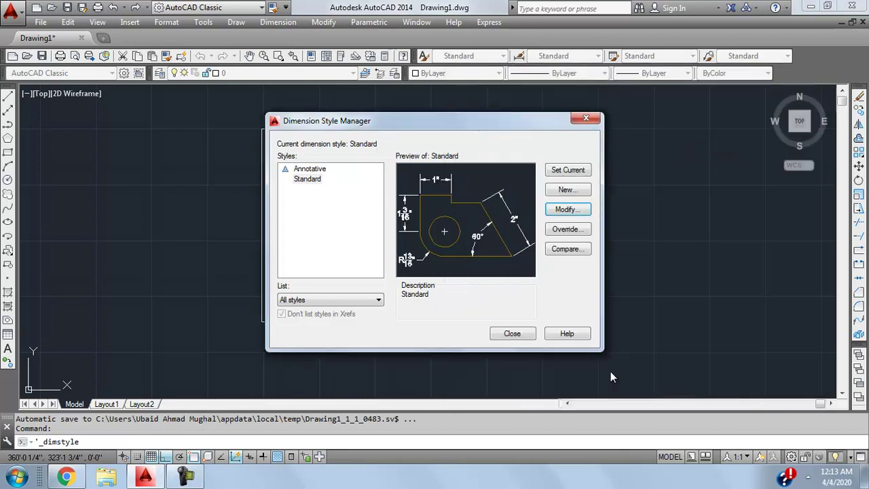
{"action": "left_click", "coordinate": [512, 335]}
Dimension the rectangle's right side, now reading 90'.
{"action": "left_click", "coordinate": [259, 22]}
{"action": "left_click", "coordinate": [298, 58]}
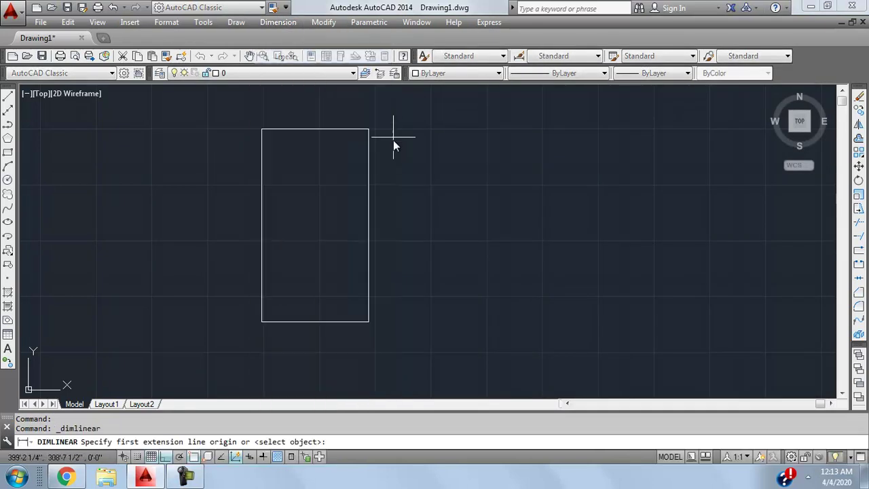
{"action": "left_click", "coordinate": [368, 129]}
{"action": "left_click", "coordinate": [369, 329]}
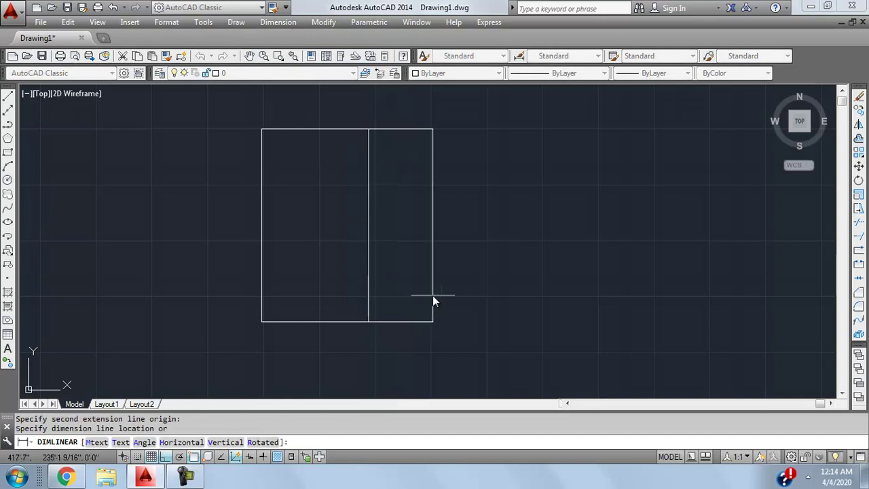
{"action": "left_click", "coordinate": [430, 227]}
{"action": "scroll", "coordinate": [438, 208], "scroll_direction": "up", "scroll_amount": 5}
{"action": "scroll", "coordinate": [442, 272], "scroll_direction": "down", "scroll_amount": 5}
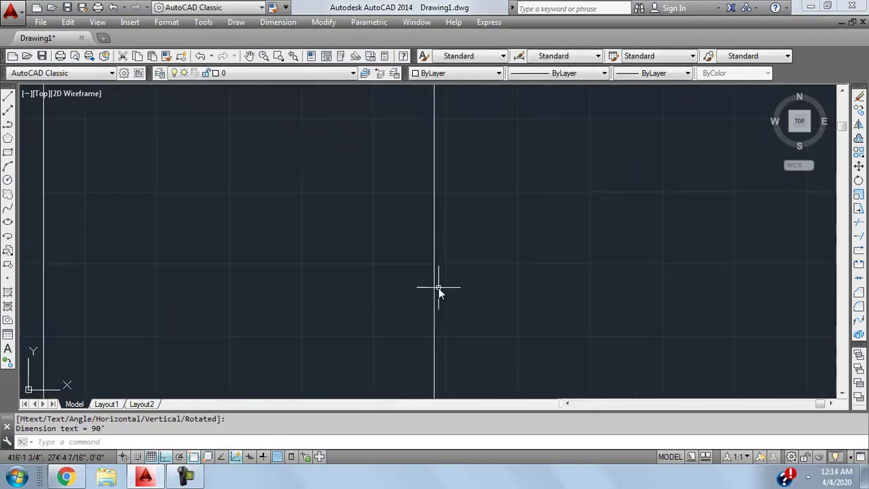
{"action": "scroll", "coordinate": [462, 246], "scroll_direction": "up", "scroll_amount": 5}
Zoom in on the 90' dimension, then select and erase it.
{"action": "scroll", "coordinate": [484, 116], "scroll_direction": "down", "scroll_amount": 3}
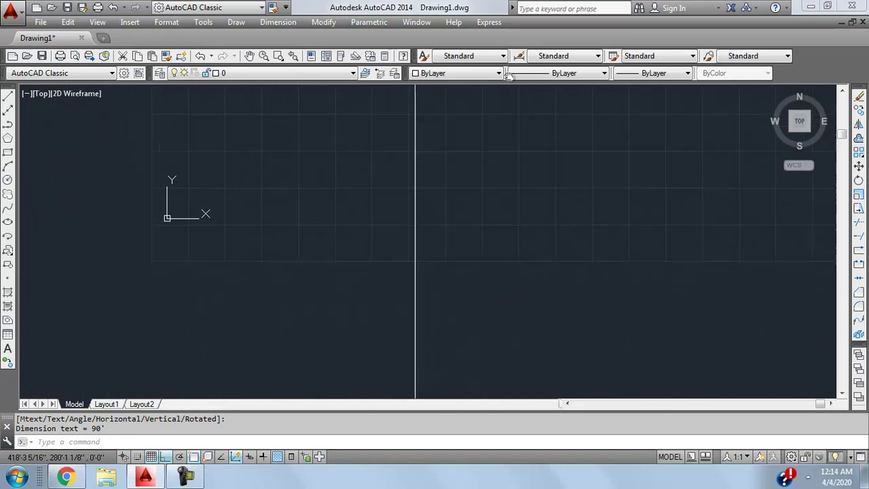
{"action": "scroll", "coordinate": [459, 204], "scroll_direction": "up", "scroll_amount": 3}
{"action": "scroll", "coordinate": [466, 215], "scroll_direction": "down", "scroll_amount": 2}
{"action": "scroll", "coordinate": [466, 215], "scroll_direction": "down", "scroll_amount": 1}
{"action": "scroll", "coordinate": [437, 212], "scroll_direction": "up", "scroll_amount": 5}
{"action": "scroll", "coordinate": [437, 212], "scroll_direction": "down", "scroll_amount": 3}
{"action": "left_click", "coordinate": [446, 210]}
{"action": "left_click", "coordinate": [411, 219]}
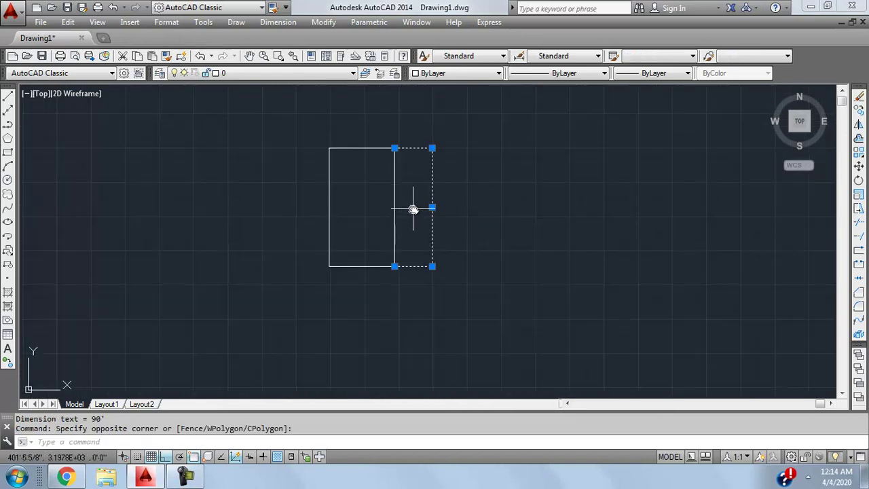
{"action": "scroll", "coordinate": [411, 224], "scroll_direction": "up", "scroll_amount": 2}
{"action": "key", "text": "Delete"}
Open the Standard dimension style's Text settings for editing.
{"action": "left_click", "coordinate": [278, 22]}
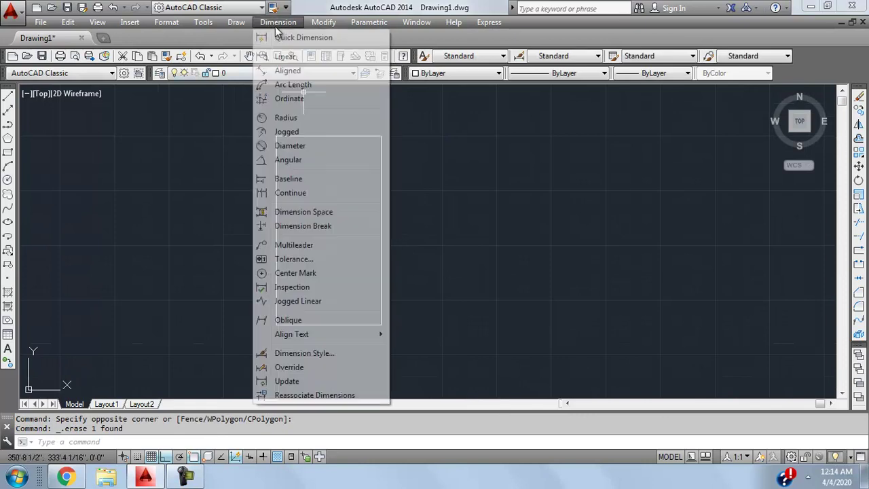
{"action": "left_click", "coordinate": [321, 353]}
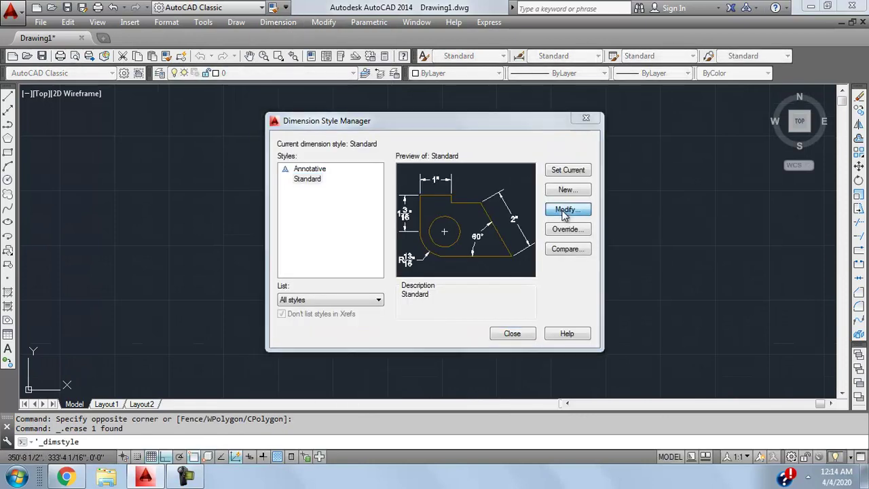
{"action": "left_click", "coordinate": [567, 209]}
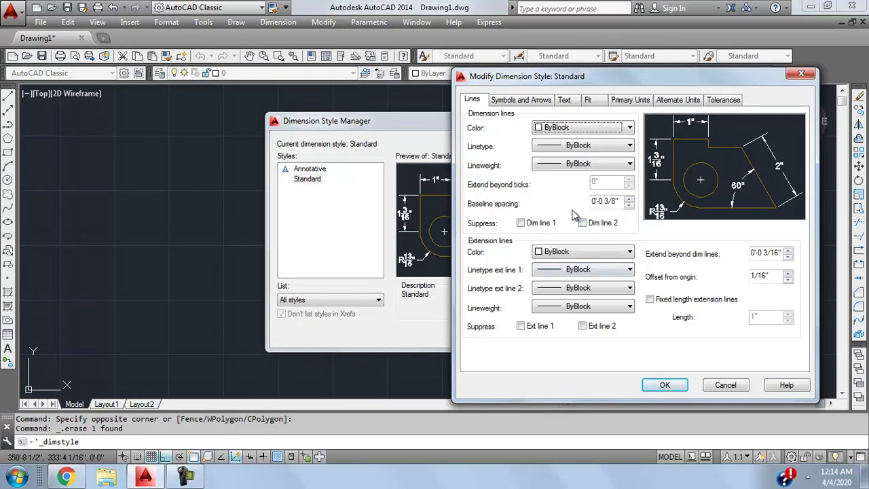
{"action": "left_click", "coordinate": [565, 100]}
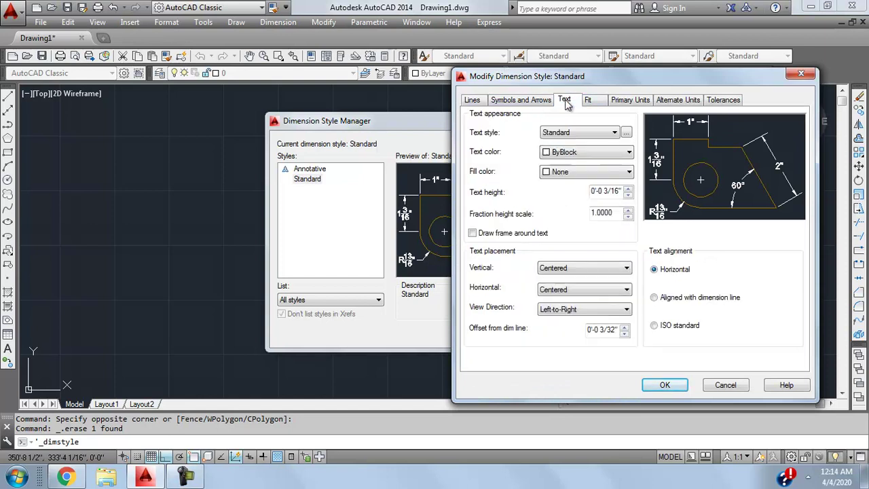
Raise the dimension text height from 3/16" to 3" and close the style manager.
{"action": "left_click", "coordinate": [627, 190]}
{"action": "left_click", "coordinate": [628, 190]}
{"action": "left_click", "coordinate": [627, 190]}
{"action": "left_click", "coordinate": [627, 190]}
{"action": "left_click", "coordinate": [628, 190]}
{"action": "left_click", "coordinate": [628, 191]}
{"action": "left_click", "coordinate": [628, 190]}
{"action": "left_click", "coordinate": [627, 190]}
{"action": "left_click", "coordinate": [627, 190]}
{"action": "left_click", "coordinate": [628, 190]}
{"action": "left_click", "coordinate": [628, 190]}
{"action": "left_click", "coordinate": [627, 190]}
{"action": "left_click", "coordinate": [627, 191]}
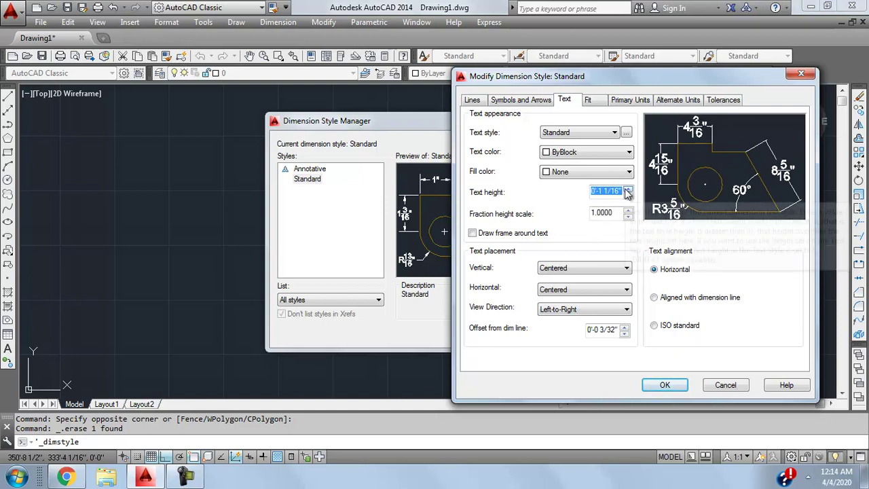
{"action": "left_click", "coordinate": [628, 190]}
{"action": "left_click", "coordinate": [627, 190]}
{"action": "left_click", "coordinate": [628, 190]}
{"action": "left_click", "coordinate": [628, 191]}
{"action": "left_click", "coordinate": [627, 191]}
{"action": "left_click", "coordinate": [628, 191]}
{"action": "left_click", "coordinate": [628, 190]}
{"action": "left_click", "coordinate": [628, 190]}
{"action": "left_click", "coordinate": [627, 190]}
{"action": "left_click", "coordinate": [628, 190]}
{"action": "left_click", "coordinate": [628, 190]}
{"action": "double_click", "coordinate": [603, 190]}
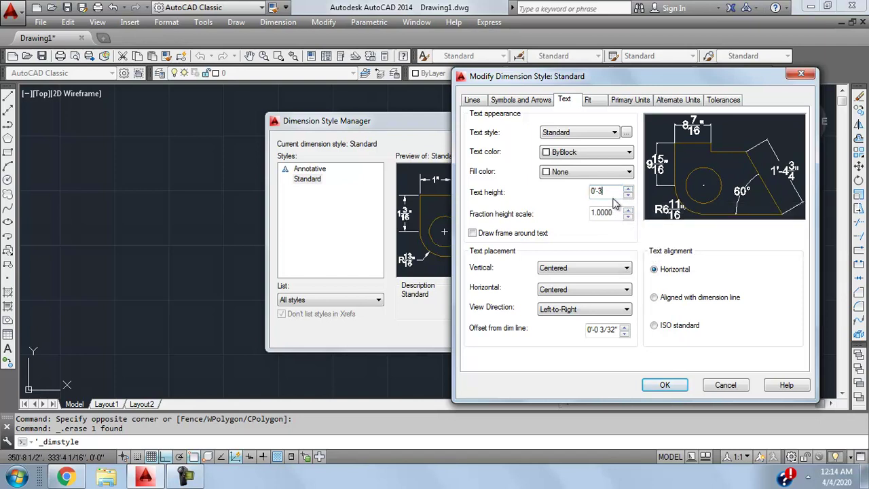
{"action": "left_click", "coordinate": [665, 385]}
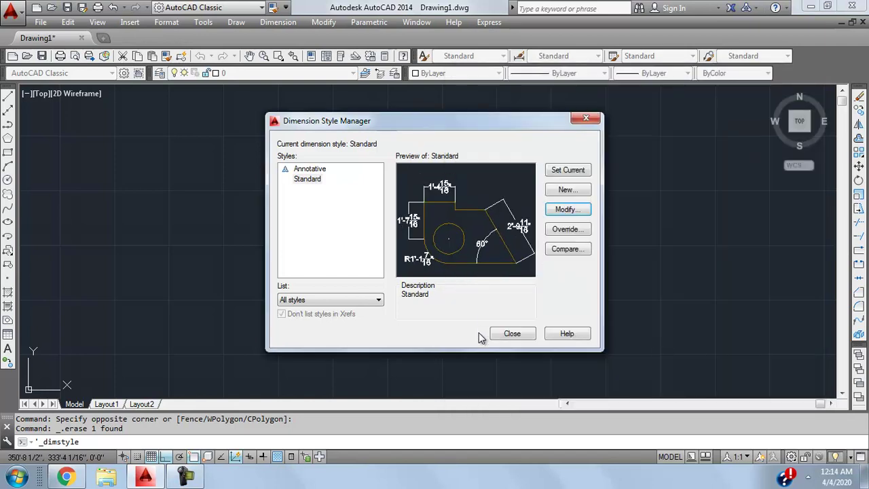
{"action": "left_click", "coordinate": [511, 333]}
{"action": "left_click", "coordinate": [278, 21]}
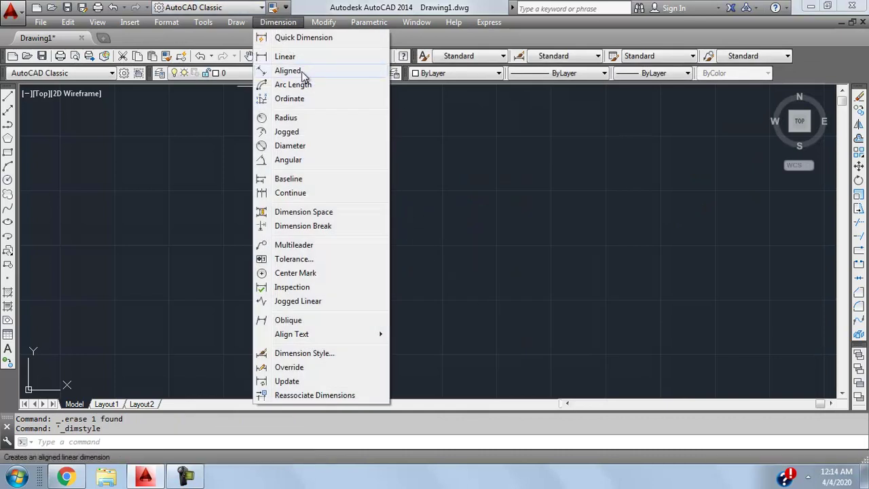
{"action": "left_click", "coordinate": [300, 58]}
{"action": "left_click", "coordinate": [380, 137]}
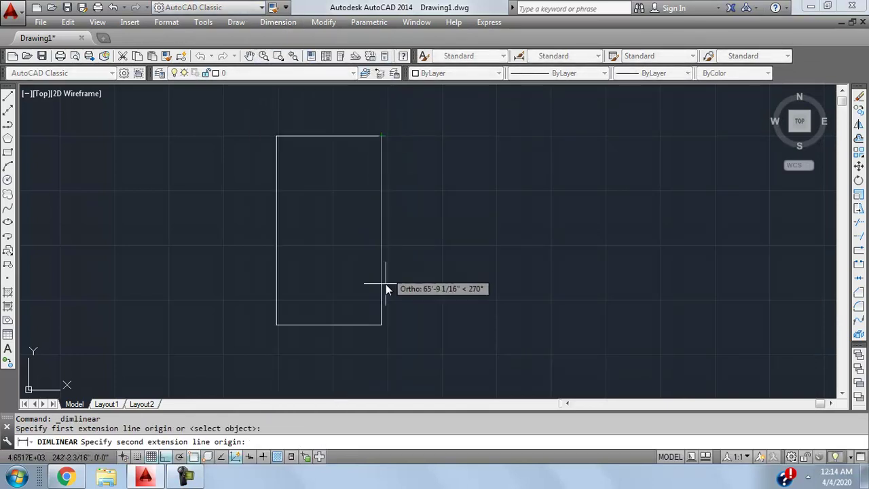
{"action": "left_click", "coordinate": [381, 325]}
{"action": "left_click", "coordinate": [412, 292]}
{"action": "scroll", "coordinate": [414, 243], "scroll_direction": "up", "scroll_amount": 2}
{"action": "scroll", "coordinate": [413, 231], "scroll_direction": "up", "scroll_amount": 3}
{"action": "scroll", "coordinate": [470, 211], "scroll_direction": "up", "scroll_amount": 2}
{"action": "scroll", "coordinate": [471, 211], "scroll_direction": "down", "scroll_amount": 7}
{"action": "left_click", "coordinate": [487, 198]}
{"action": "left_click", "coordinate": [439, 228]}
{"action": "key", "text": "Delete"}
{"action": "left_click", "coordinate": [278, 21]}
{"action": "left_click", "coordinate": [325, 353]}
Set the Standard dimension style's text height to 9".
{"action": "left_click", "coordinate": [574, 213]}
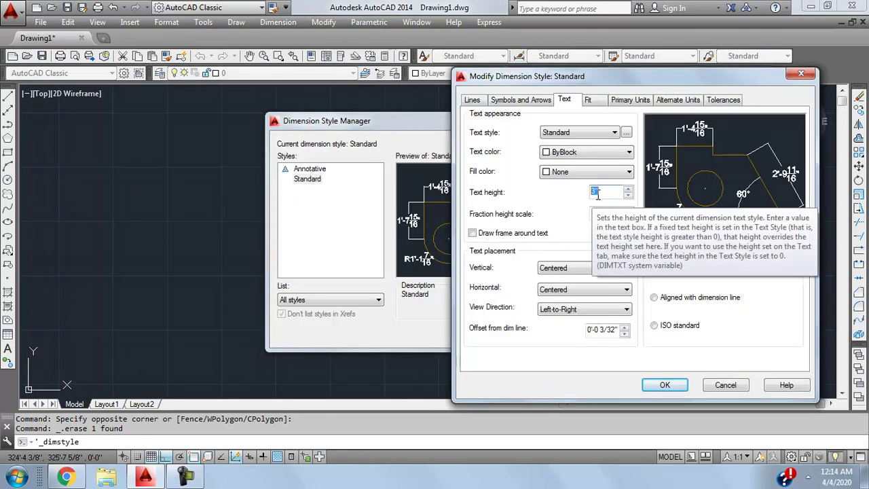
{"action": "type", "text": "9"}
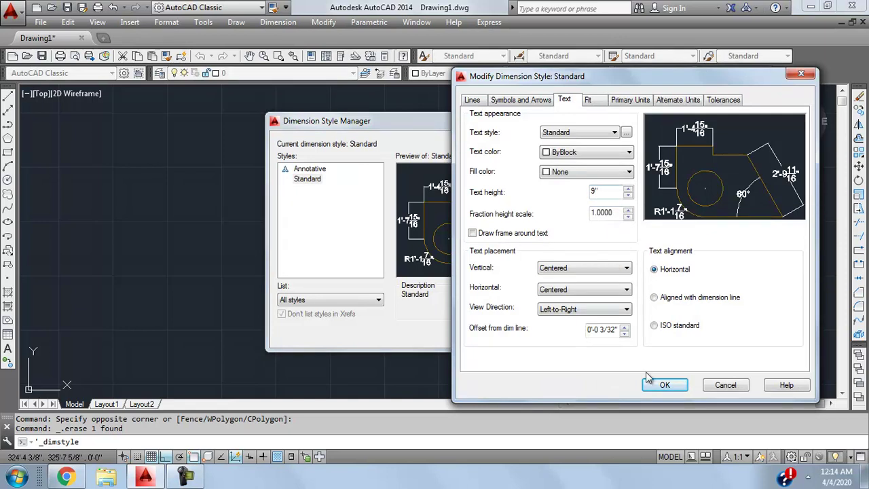
{"action": "left_click", "coordinate": [663, 385]}
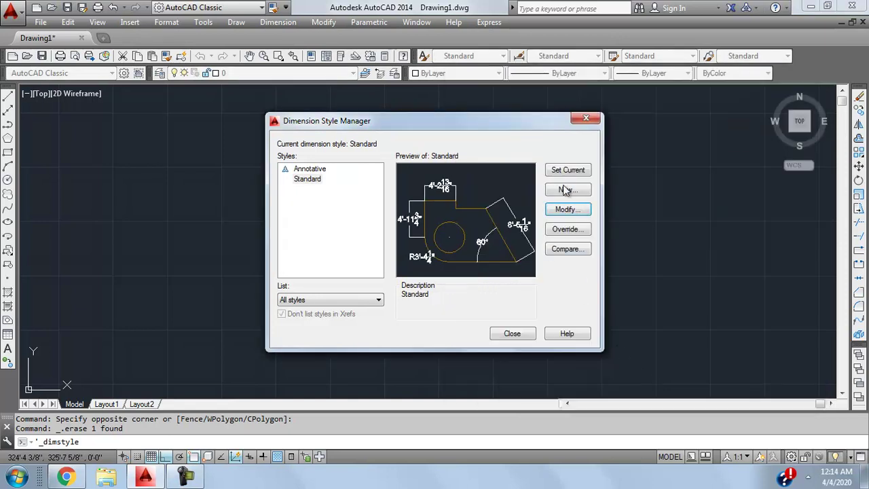
Review the Standard style's 0'-6" arrow size and close the style manager.
{"action": "left_click", "coordinate": [564, 209]}
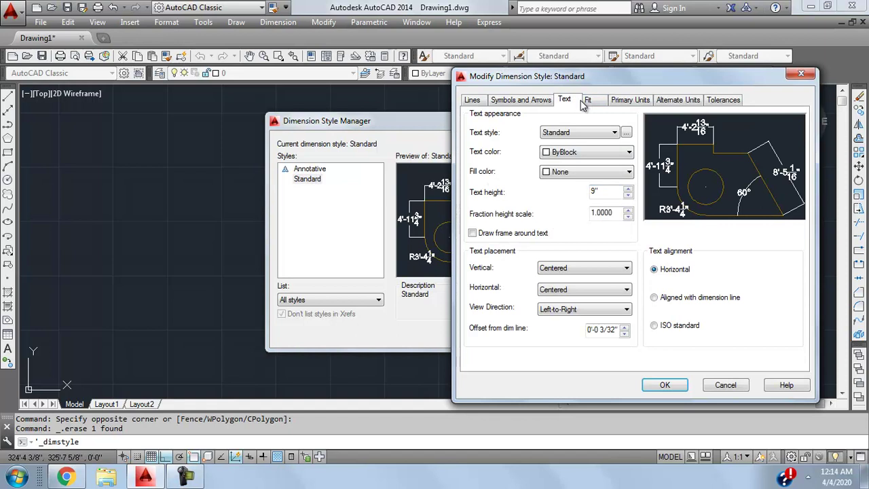
{"action": "left_click", "coordinate": [521, 99]}
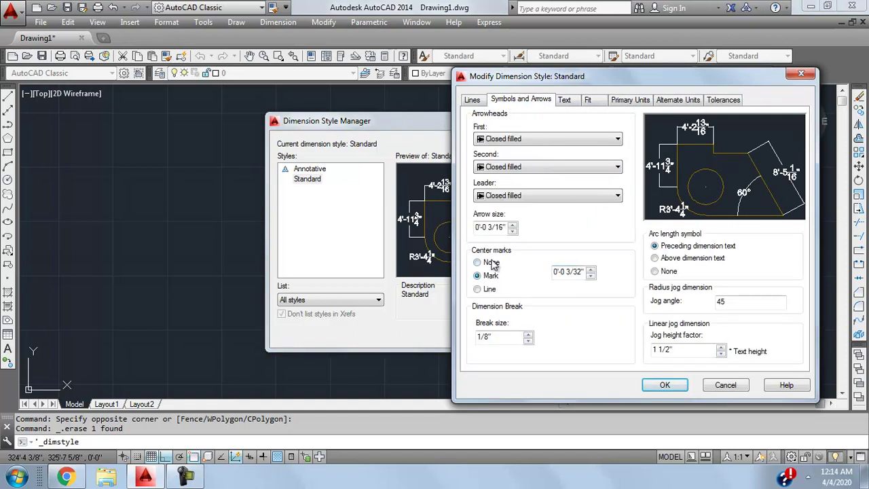
{"action": "left_click_drag", "start_coordinate": [483, 226], "coordinate": [584, 234]}
{"action": "left_click", "coordinate": [666, 386]}
{"action": "left_click", "coordinate": [510, 334]}
{"action": "left_click", "coordinate": [278, 22]}
Dimension the rectangle's right side as 90' using the enlarged 9" text style.
{"action": "left_click", "coordinate": [288, 57]}
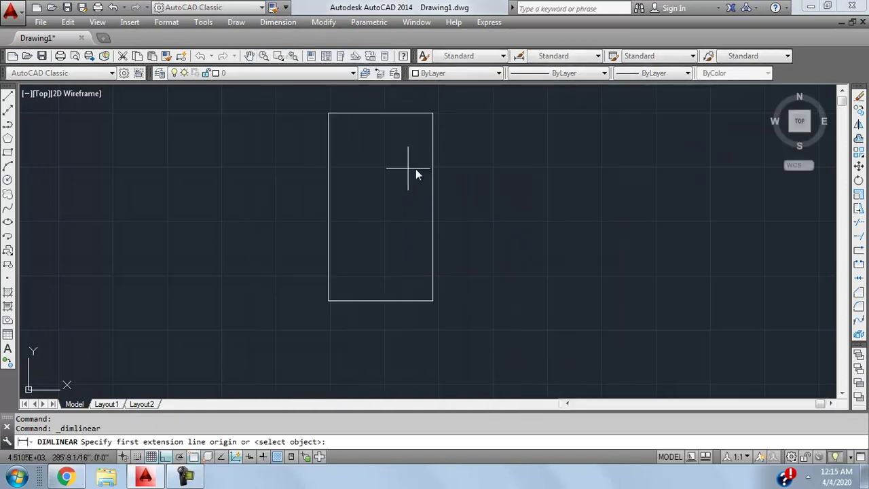
{"action": "left_click", "coordinate": [432, 112]}
{"action": "left_click", "coordinate": [433, 301]}
{"action": "left_click", "coordinate": [496, 245]}
{"action": "scroll", "coordinate": [501, 204], "scroll_direction": "up", "scroll_amount": 4}
{"action": "scroll", "coordinate": [502, 210], "scroll_direction": "down", "scroll_amount": 2}
{"action": "scroll", "coordinate": [485, 106], "scroll_direction": "up", "scroll_amount": 3}
{"action": "scroll", "coordinate": [627, 165], "scroll_direction": "up", "scroll_amount": 3}
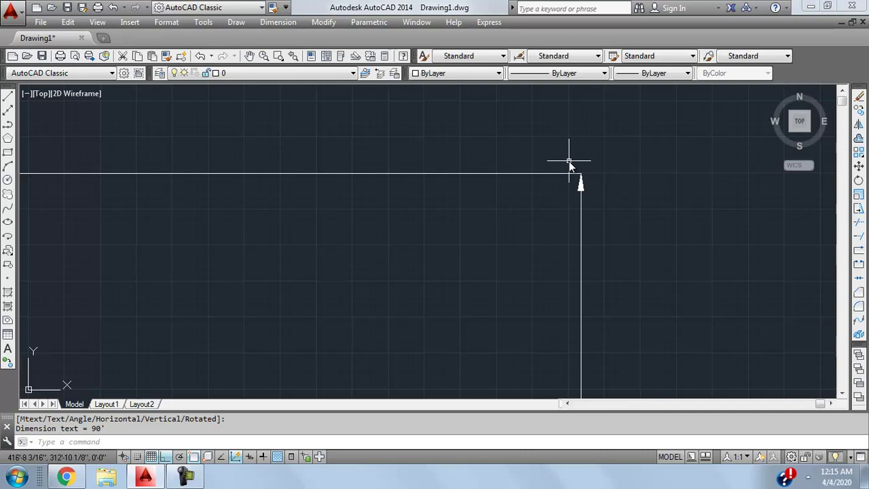
{"action": "scroll", "coordinate": [565, 163], "scroll_direction": "down", "scroll_amount": 5}
{"action": "middle_click_drag", "start_coordinate": [559, 200], "coordinate": [493, 201]}
{"action": "scroll", "coordinate": [493, 202], "scroll_direction": "up", "scroll_amount": 4}
{"action": "scroll", "coordinate": [516, 214], "scroll_direction": "down", "scroll_amount": 4}
{"action": "scroll", "coordinate": [503, 218], "scroll_direction": "up", "scroll_amount": 2}
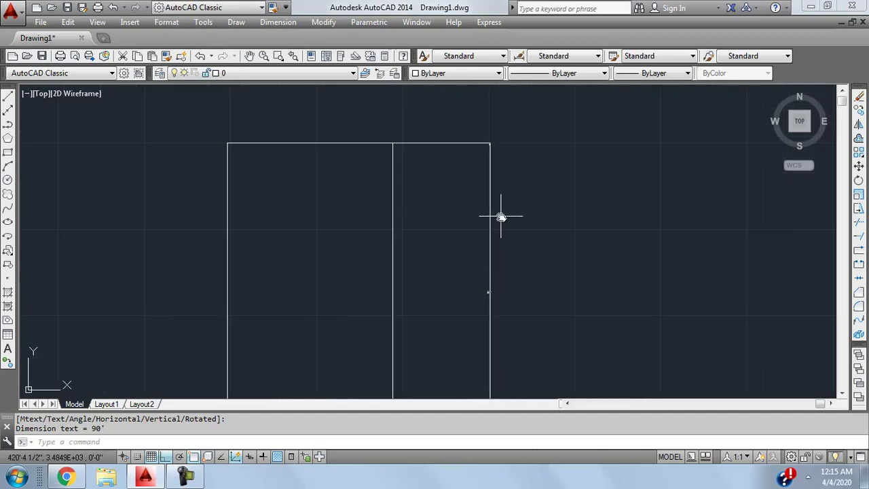
Set the Standard dimension style's arrow size to 1 and check its 9" text height.
{"action": "left_click", "coordinate": [278, 21]}
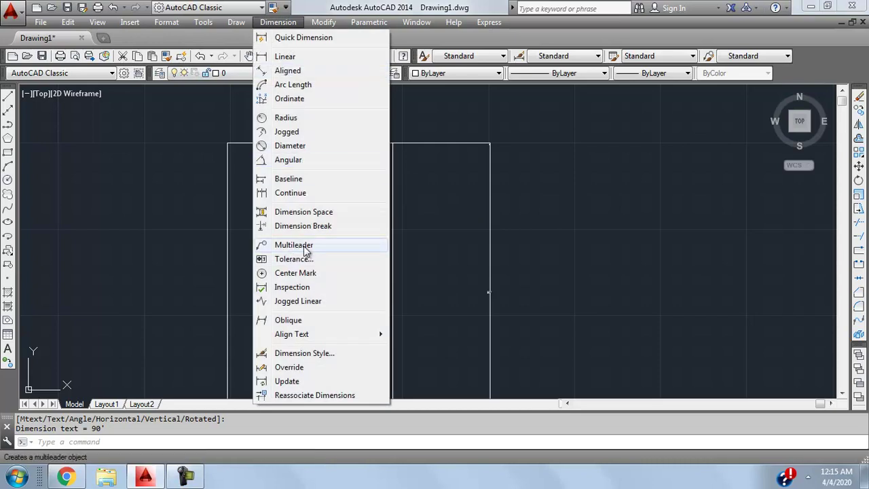
{"action": "left_click", "coordinate": [319, 354]}
{"action": "left_click", "coordinate": [577, 210]}
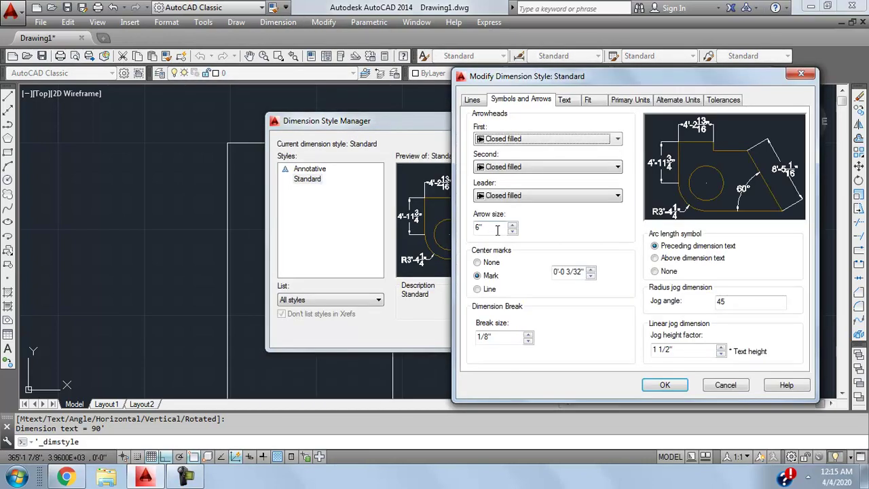
{"action": "double_click", "coordinate": [479, 228]}
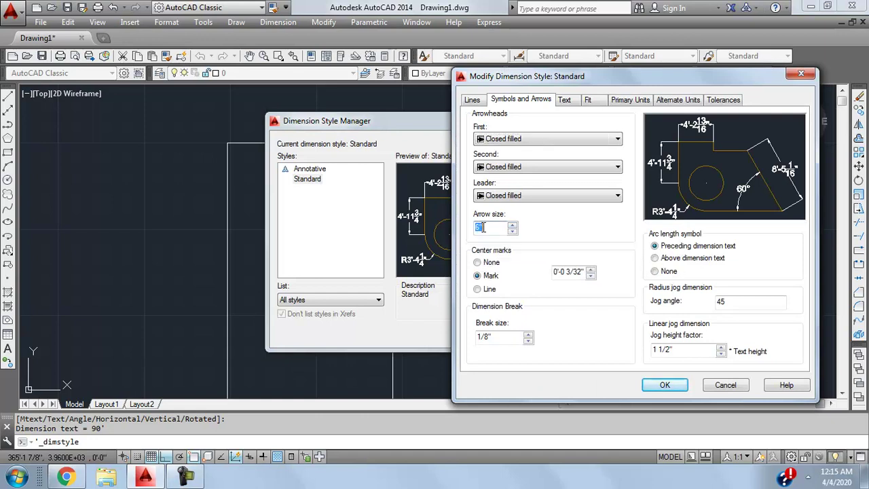
{"action": "type", "text": "1"}
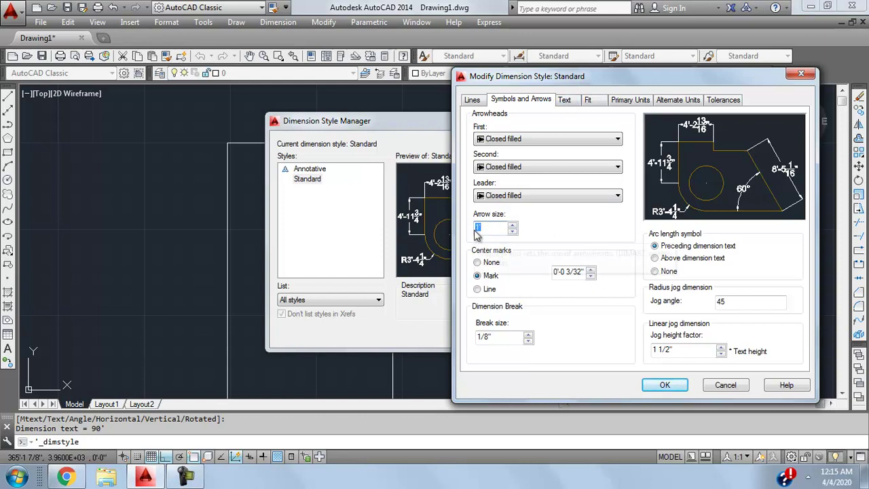
{"action": "left_click", "coordinate": [496, 230]}
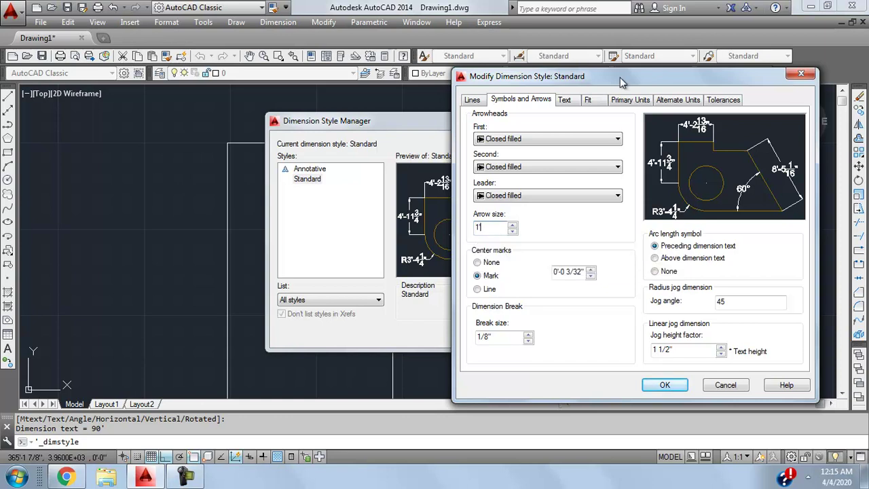
{"action": "left_click", "coordinate": [629, 100]}
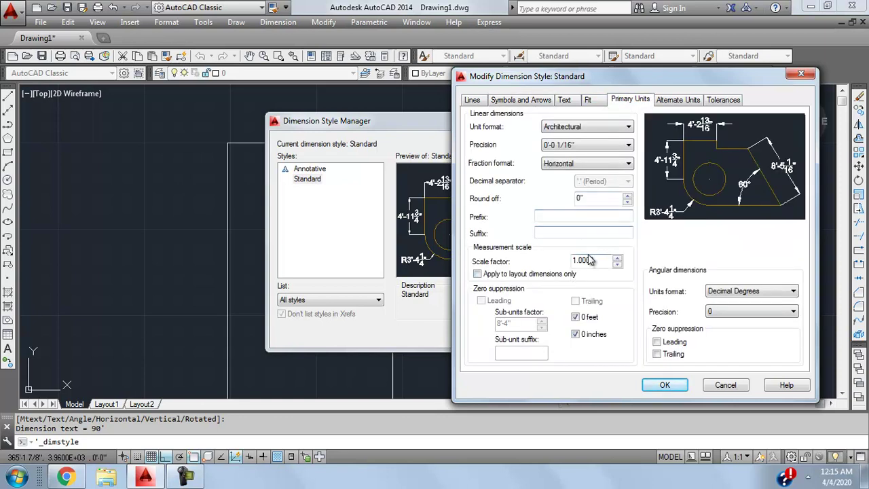
{"action": "left_click", "coordinate": [570, 101]}
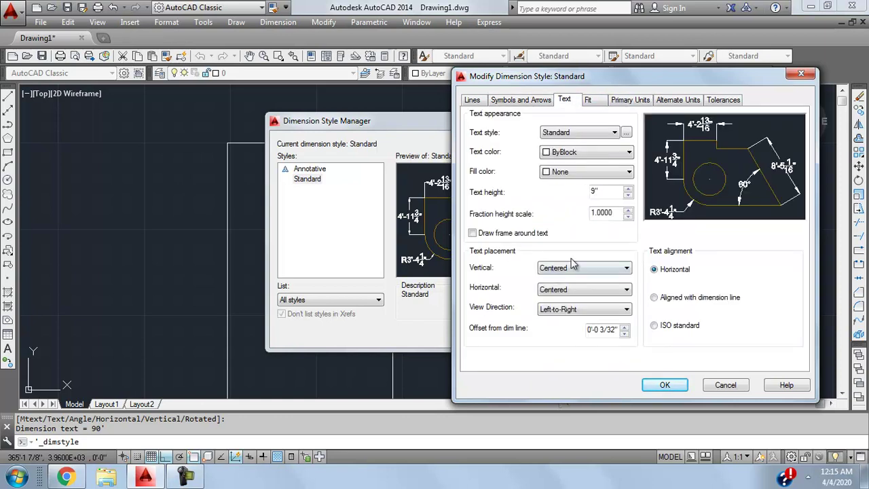
{"action": "left_click", "coordinate": [600, 193]}
{"action": "left_click_drag", "start_coordinate": [599, 193], "coordinate": [586, 195]}
{"action": "left_click", "coordinate": [652, 385]}
{"action": "left_click", "coordinate": [510, 334]}
Erase the old 90' dimension with a crossing selection.
{"action": "left_click", "coordinate": [507, 177]}
{"action": "left_click", "coordinate": [453, 238]}
{"action": "key", "text": "Delete"}
Add a 90' linear dimension between the right side's top and bottom corners, placed to the right.
{"action": "left_click", "coordinate": [278, 22]}
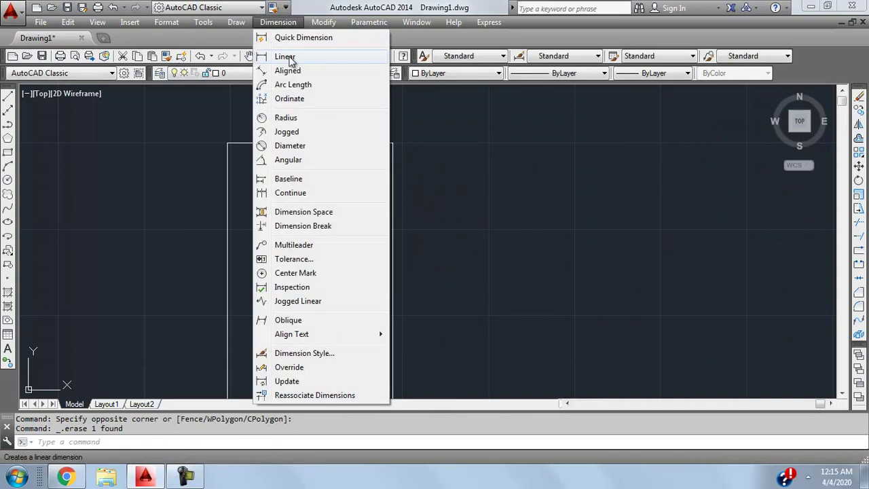
{"action": "left_click", "coordinate": [273, 57]}
{"action": "left_click", "coordinate": [397, 144]}
{"action": "scroll", "coordinate": [393, 145], "scroll_direction": "down", "scroll_amount": 2}
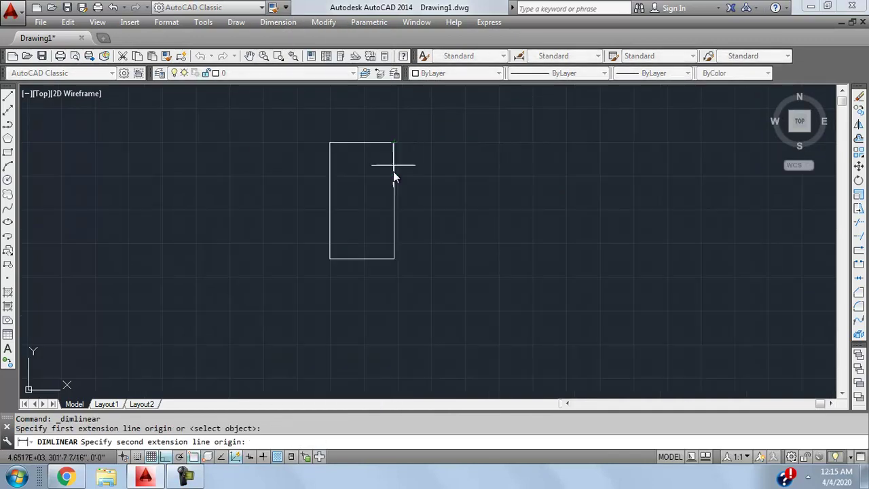
{"action": "left_click", "coordinate": [397, 267]}
{"action": "left_click", "coordinate": [429, 229]}
Zoom in and out to inspect the new dimension's small text and arrows.
{"action": "scroll", "coordinate": [431, 204], "scroll_direction": "up", "scroll_amount": 3}
{"action": "scroll", "coordinate": [434, 217], "scroll_direction": "down", "scroll_amount": 2}
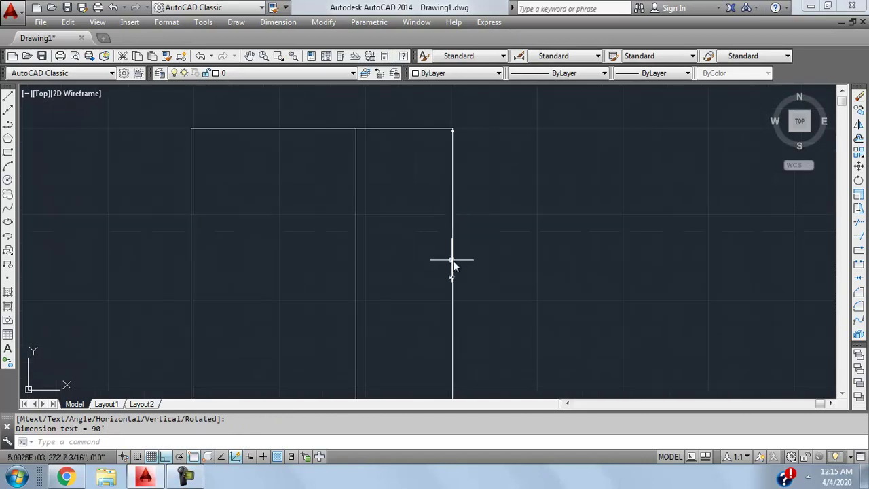
{"action": "scroll", "coordinate": [453, 204], "scroll_direction": "up", "scroll_amount": 2}
{"action": "scroll", "coordinate": [495, 113], "scroll_direction": "down", "scroll_amount": 2}
{"action": "scroll", "coordinate": [495, 243], "scroll_direction": "up", "scroll_amount": 2}
{"action": "scroll", "coordinate": [476, 203], "scroll_direction": "down", "scroll_amount": 2}
{"action": "scroll", "coordinate": [458, 321], "scroll_direction": "up", "scroll_amount": 3}
{"action": "scroll", "coordinate": [466, 242], "scroll_direction": "down", "scroll_amount": 2}
{"action": "scroll", "coordinate": [466, 281], "scroll_direction": "up", "scroll_amount": 3}
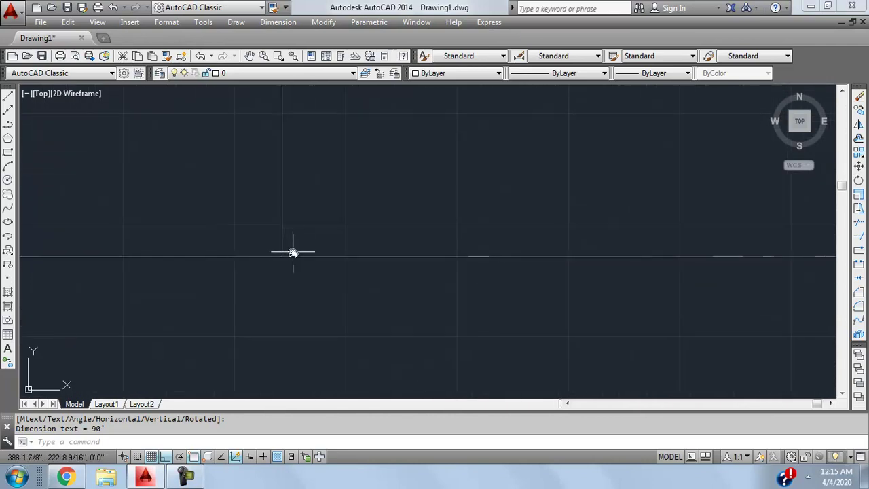
{"action": "scroll", "coordinate": [349, 285], "scroll_direction": "down", "scroll_amount": 3}
{"action": "scroll", "coordinate": [355, 332], "scroll_direction": "down", "scroll_amount": 1}
{"action": "scroll", "coordinate": [372, 163], "scroll_direction": "down", "scroll_amount": 5}
{"action": "scroll", "coordinate": [392, 171], "scroll_direction": "up", "scroll_amount": 4}
{"action": "scroll", "coordinate": [401, 200], "scroll_direction": "down", "scroll_amount": 3}
{"action": "scroll", "coordinate": [416, 224], "scroll_direction": "up", "scroll_amount": 5}
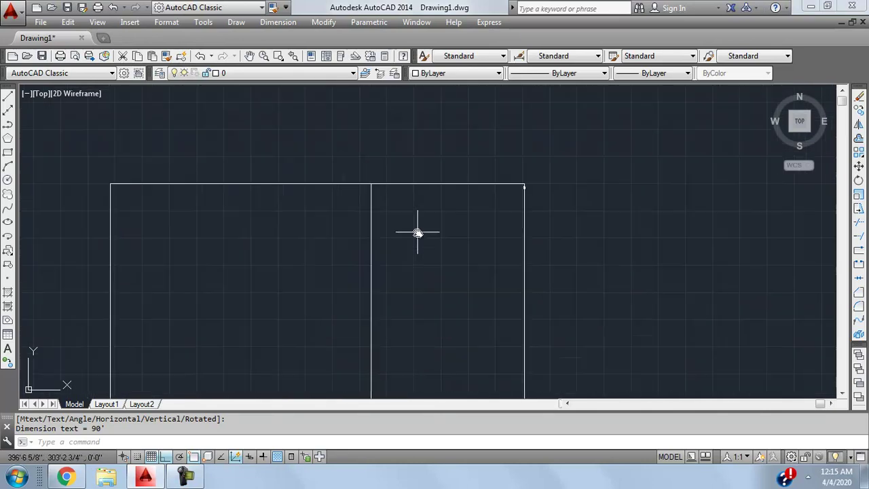
{"action": "scroll", "coordinate": [421, 190], "scroll_direction": "down", "scroll_amount": 2}
{"action": "scroll", "coordinate": [414, 197], "scroll_direction": "up", "scroll_amount": 2}
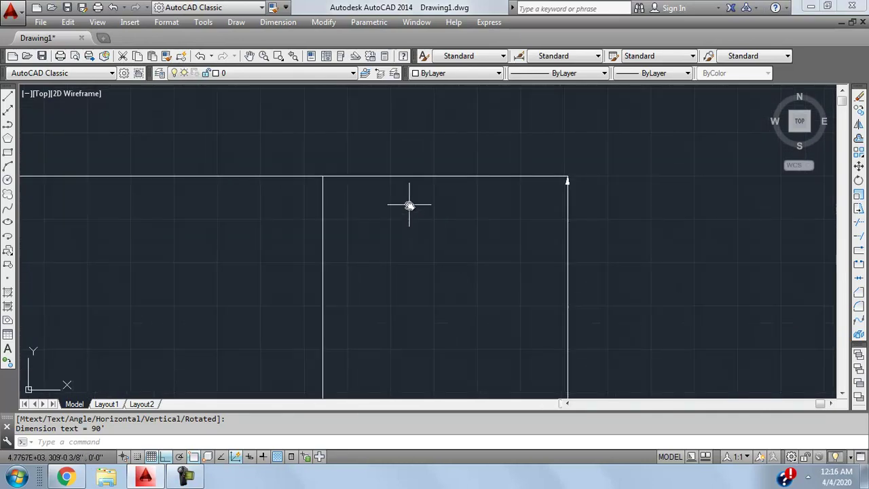
{"action": "left_click", "coordinate": [278, 22]}
Open the Standard dimension style for editing and review each of its settings tabs.
{"action": "left_click", "coordinate": [314, 356]}
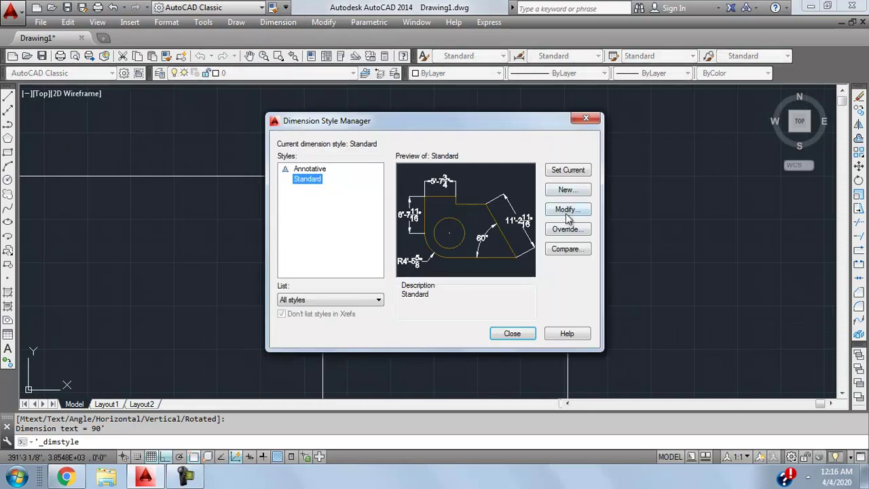
{"action": "left_click", "coordinate": [568, 209]}
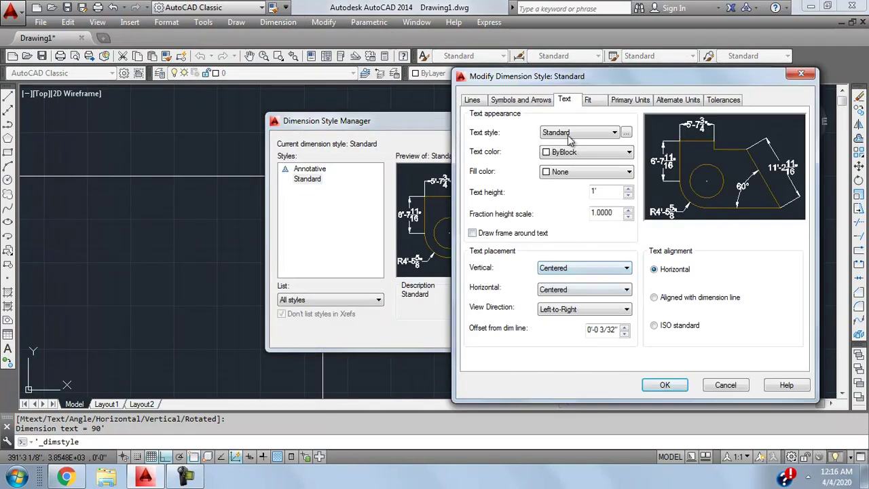
{"action": "left_click", "coordinate": [473, 100]}
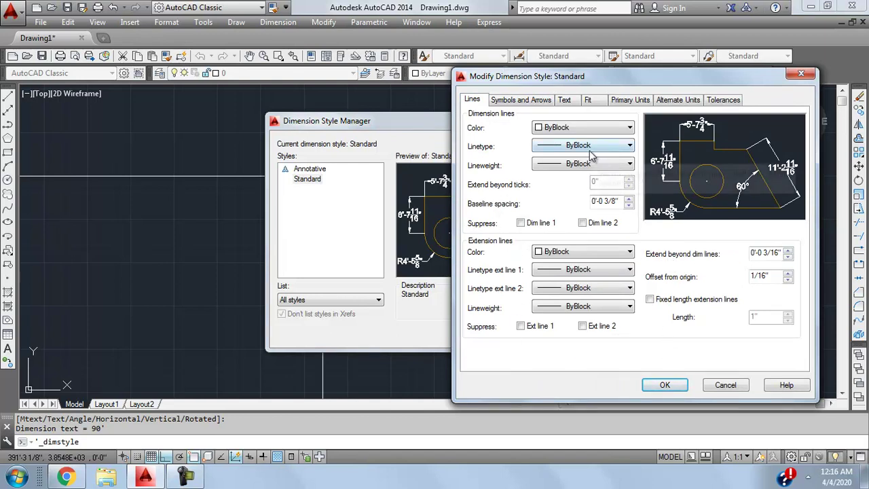
{"action": "left_click", "coordinate": [517, 102]}
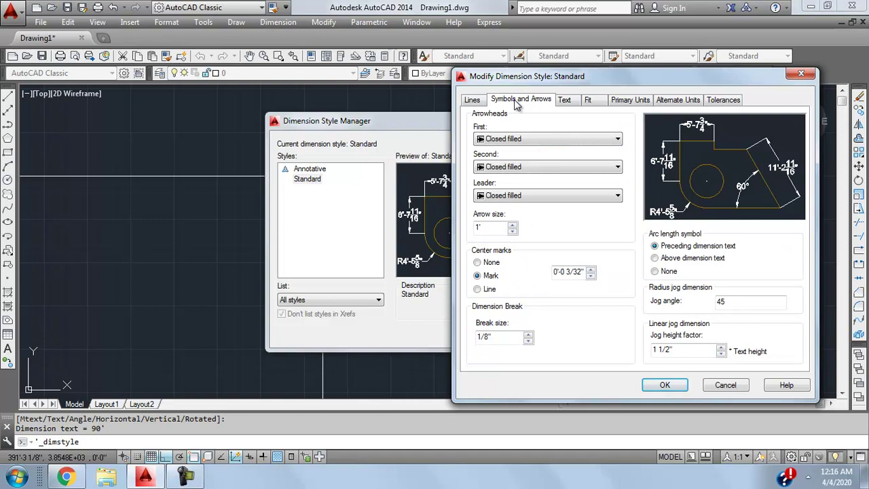
{"action": "left_click", "coordinate": [564, 99]}
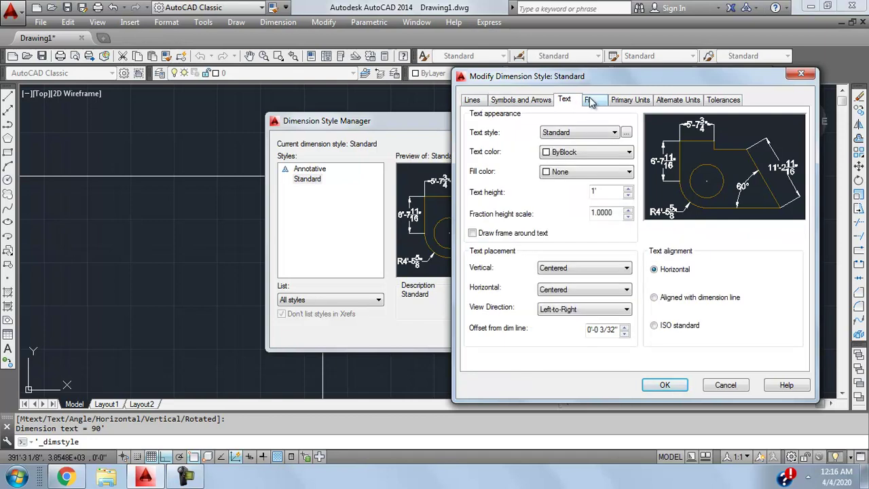
{"action": "left_click", "coordinate": [589, 100]}
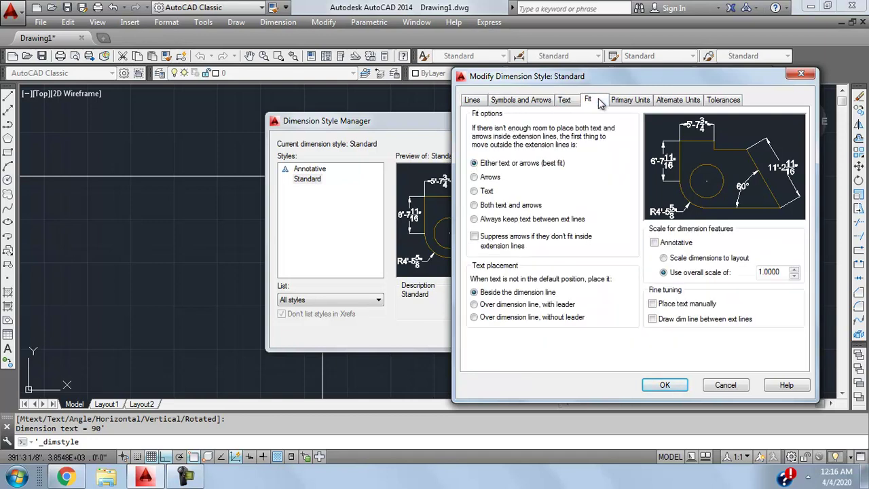
{"action": "left_click", "coordinate": [627, 102]}
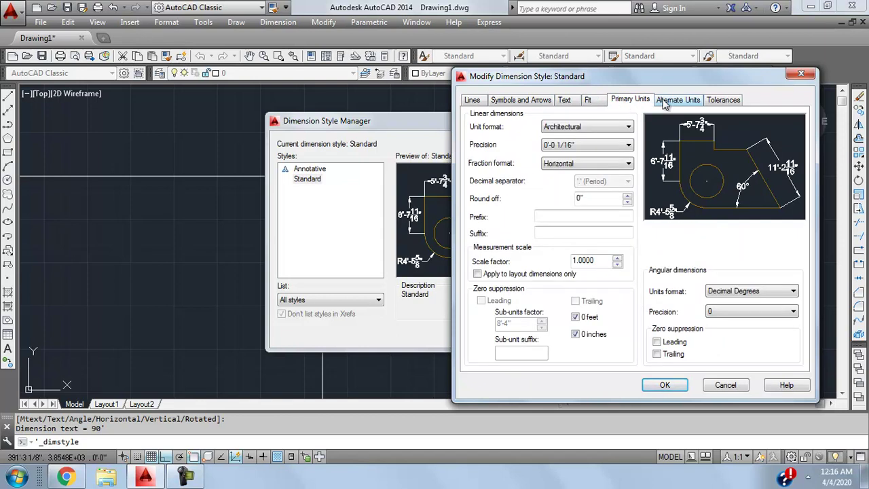
{"action": "left_click", "coordinate": [667, 101]}
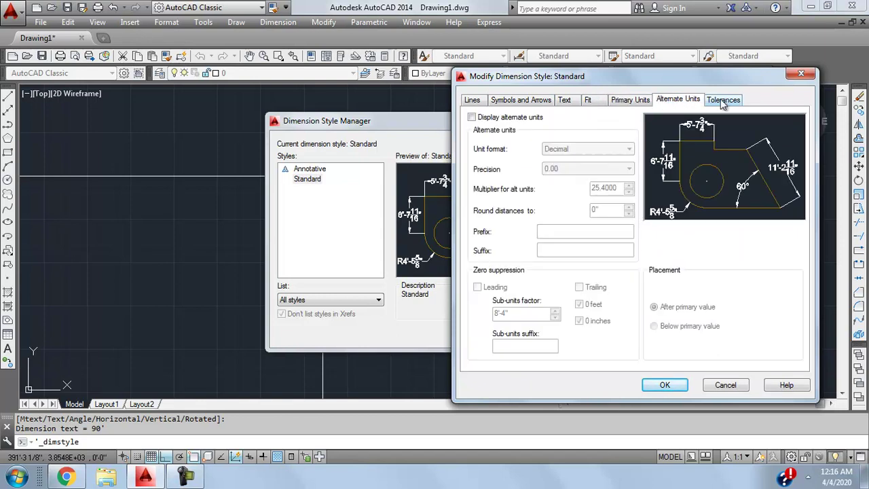
{"action": "left_click", "coordinate": [483, 100]}
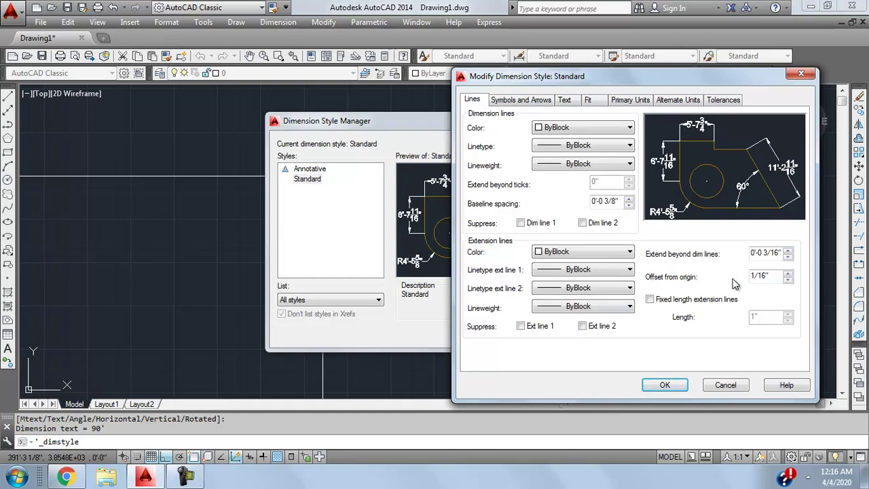
Raise the extension-line offset from origin to 2'.
{"action": "left_click_drag", "start_coordinate": [780, 276], "coordinate": [738, 275]}
{"action": "left_click", "coordinate": [789, 274]}
{"action": "left_click", "coordinate": [788, 274]}
{"action": "left_click", "coordinate": [789, 274]}
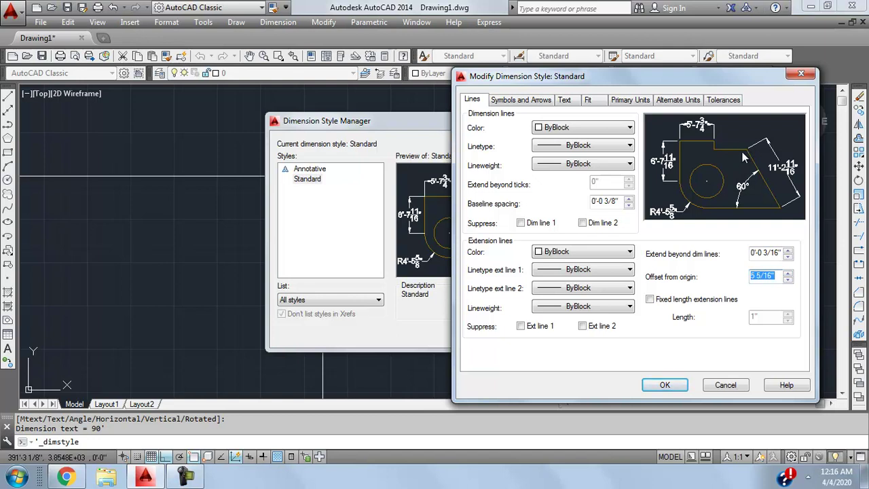
{"action": "left_click", "coordinate": [788, 273]}
{"action": "left_click", "coordinate": [789, 274]}
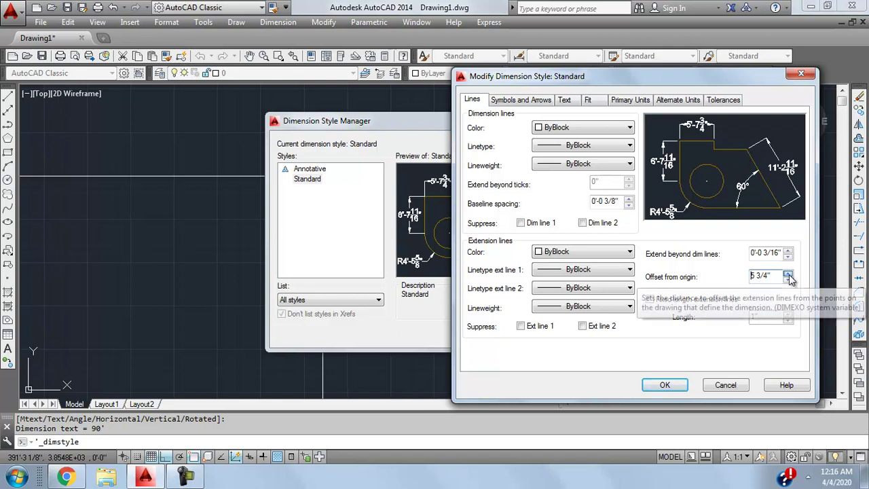
{"action": "left_click", "coordinate": [789, 274]}
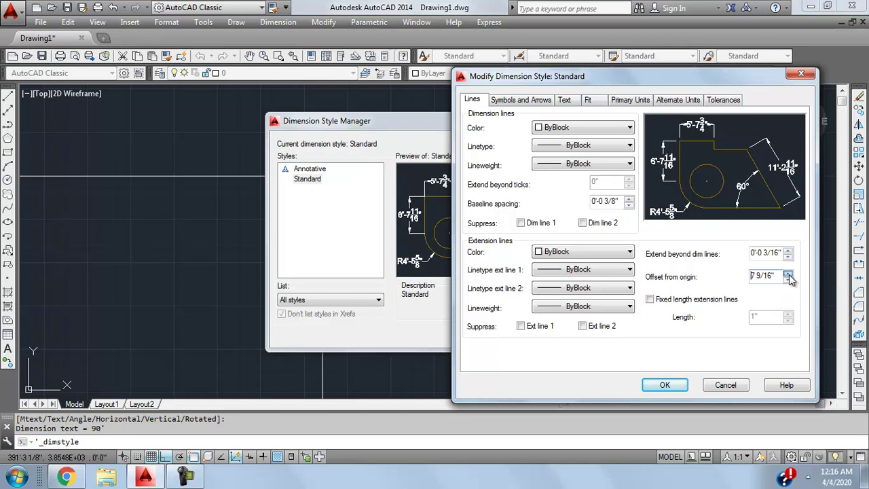
{"action": "left_click", "coordinate": [789, 274]}
{"action": "left_click", "coordinate": [788, 274]}
{"action": "left_click", "coordinate": [788, 279]}
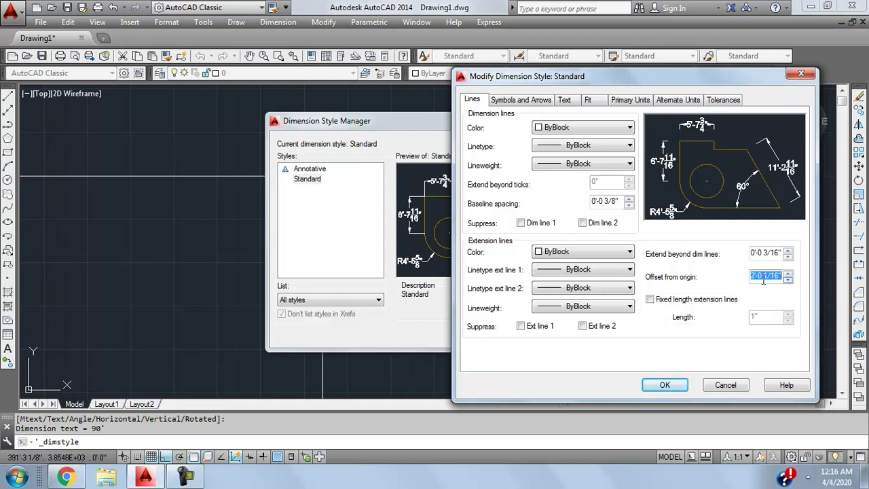
{"action": "key", "text": "BackSpace"}
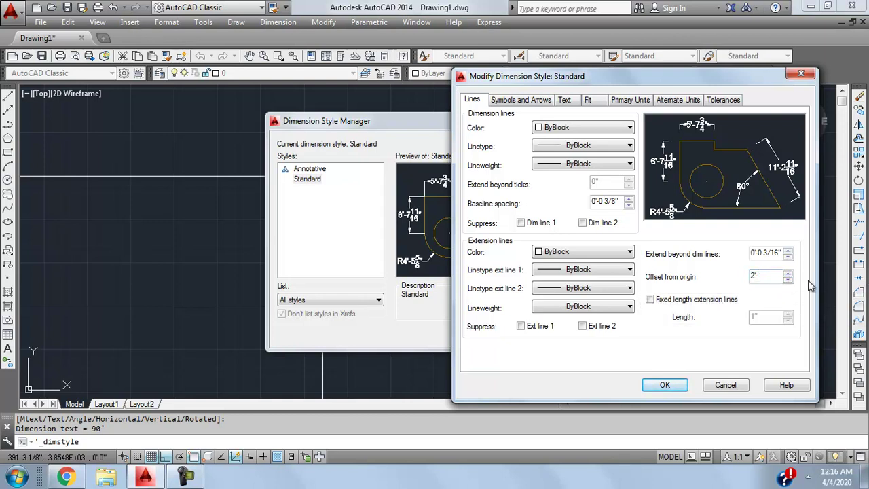
Accept the style changes and erase the extra right-hand rectangle.
{"action": "left_click", "coordinate": [665, 385]}
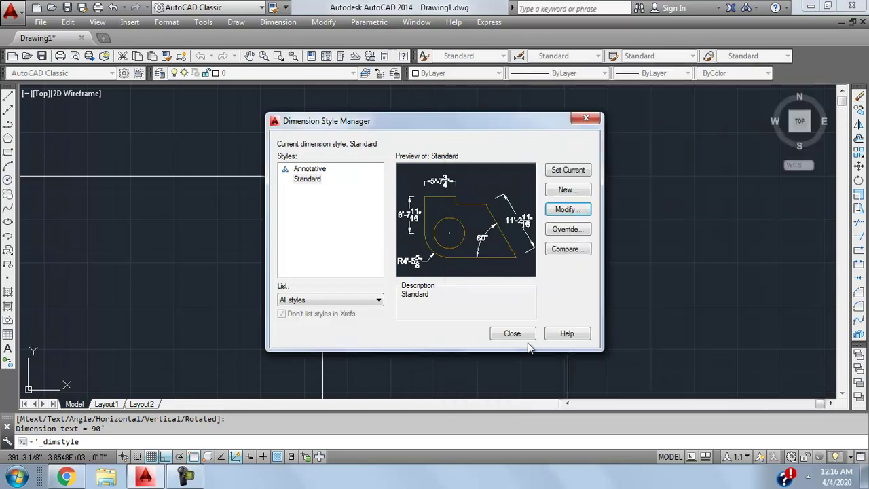
{"action": "left_click", "coordinate": [514, 334]}
{"action": "scroll", "coordinate": [394, 265], "scroll_direction": "down", "scroll_amount": 5}
{"action": "middle_click_drag", "start_coordinate": [427, 314], "coordinate": [479, 195]}
{"action": "scroll", "coordinate": [435, 136], "scroll_direction": "up", "scroll_amount": 4}
{"action": "middle_click_drag", "start_coordinate": [407, 140], "coordinate": [442, 233]}
{"action": "scroll", "coordinate": [442, 233], "scroll_direction": "up", "scroll_amount": 4}
{"action": "scroll", "coordinate": [469, 204], "scroll_direction": "down", "scroll_amount": 8}
{"action": "scroll", "coordinate": [491, 179], "scroll_direction": "up", "scroll_amount": 2}
{"action": "left_click", "coordinate": [529, 179]}
{"action": "left_click", "coordinate": [502, 211]}
{"action": "key", "text": "Delete"}
{"action": "scroll", "coordinate": [427, 208], "scroll_direction": "up", "scroll_amount": 2}
{"action": "scroll", "coordinate": [427, 205], "scroll_direction": "down", "scroll_amount": 2}
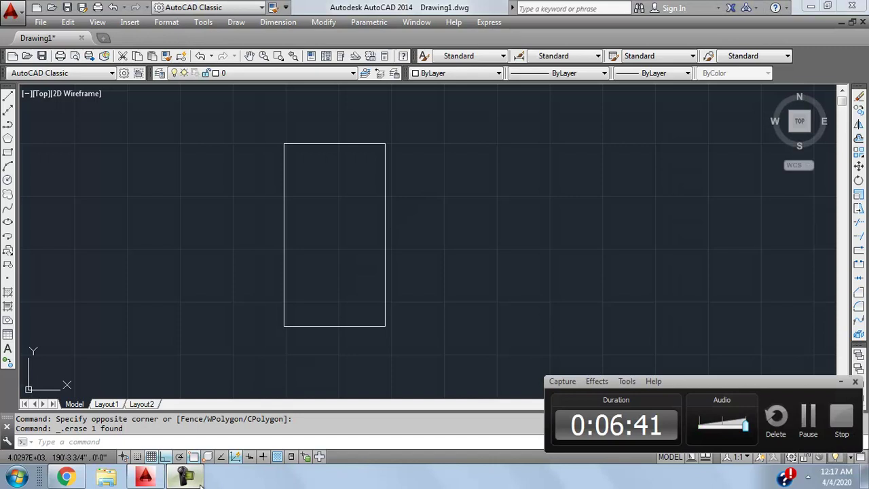
Dimension the rectangle's right side as 90', placed to its right.
{"action": "left_click", "coordinate": [278, 22]}
{"action": "left_click", "coordinate": [275, 57]}
{"action": "middle_click_drag", "start_coordinate": [397, 181], "coordinate": [403, 167]}
{"action": "scroll", "coordinate": [400, 170], "scroll_direction": "up", "scroll_amount": 2}
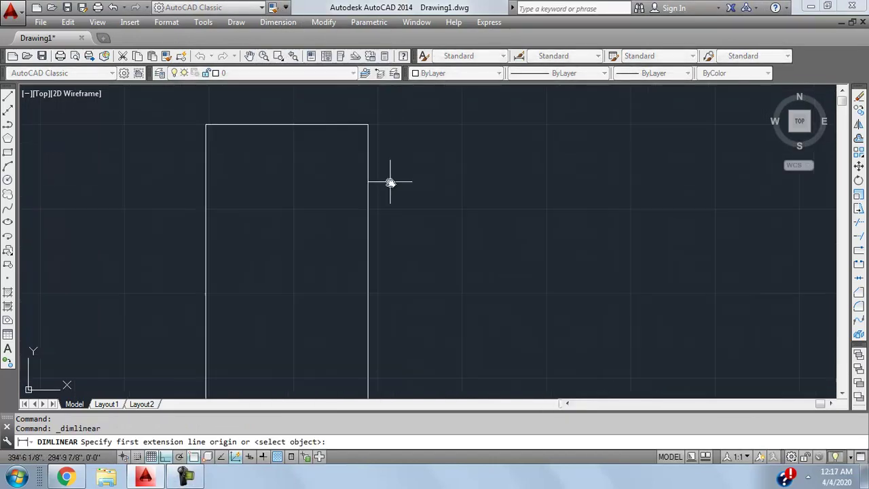
{"action": "left_click", "coordinate": [365, 125]}
{"action": "scroll", "coordinate": [367, 127], "scroll_direction": "down", "scroll_amount": 2}
{"action": "left_click", "coordinate": [369, 305]}
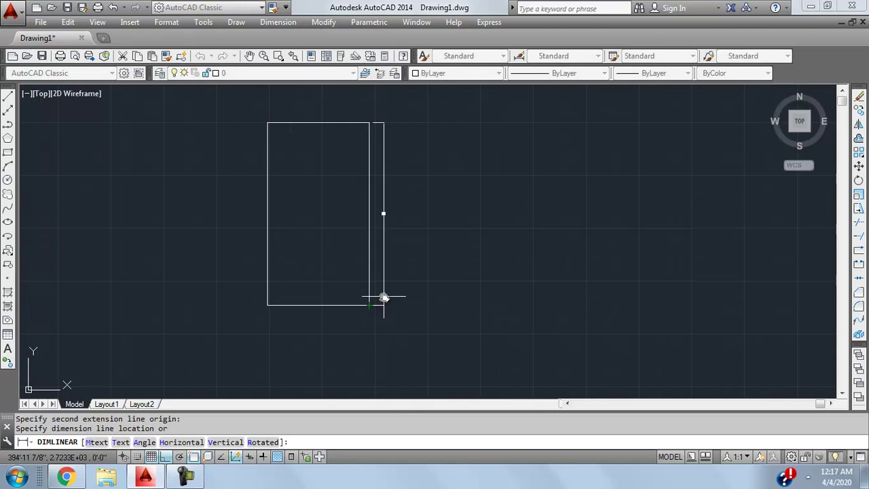
{"action": "left_click", "coordinate": [385, 297]}
{"action": "scroll", "coordinate": [379, 234], "scroll_direction": "up", "scroll_amount": 4}
{"action": "scroll", "coordinate": [408, 252], "scroll_direction": "down", "scroll_amount": 4}
{"action": "scroll", "coordinate": [401, 190], "scroll_direction": "up", "scroll_amount": 6}
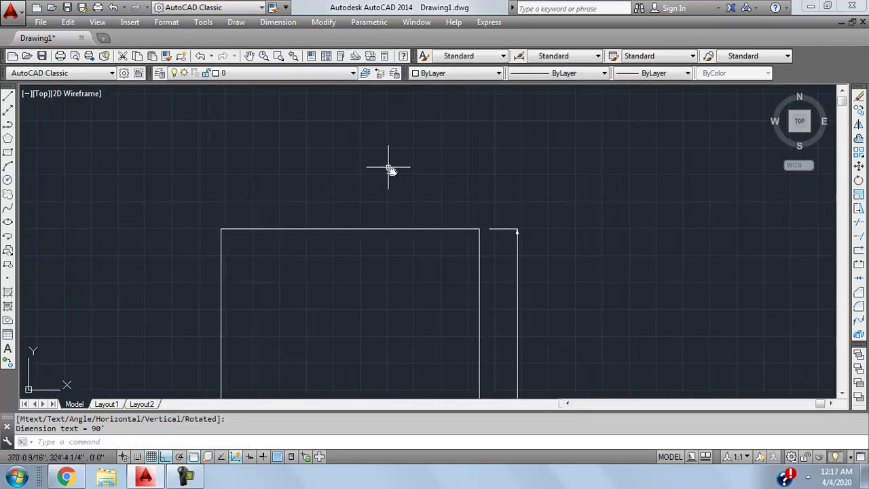
Dimension the rectangle's top edge as 50', placed above it.
{"action": "left_click", "coordinate": [276, 22]}
{"action": "left_click", "coordinate": [287, 59]}
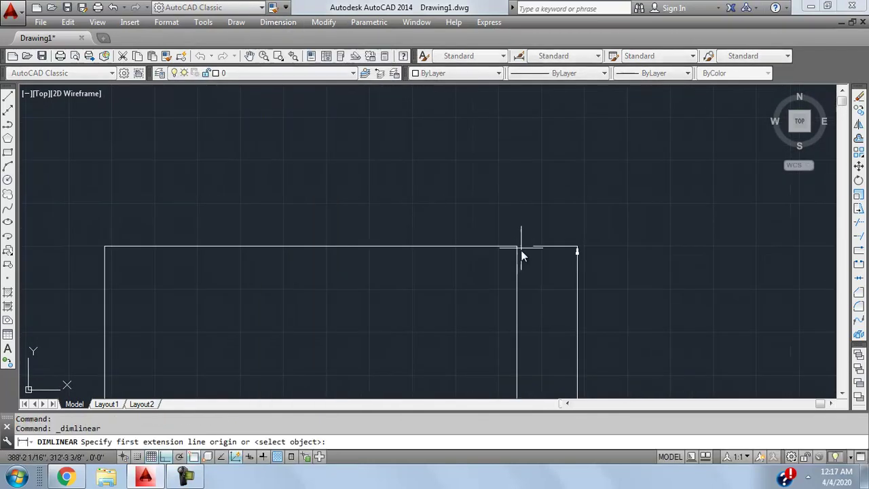
{"action": "left_click", "coordinate": [517, 247]}
{"action": "left_click", "coordinate": [105, 248]}
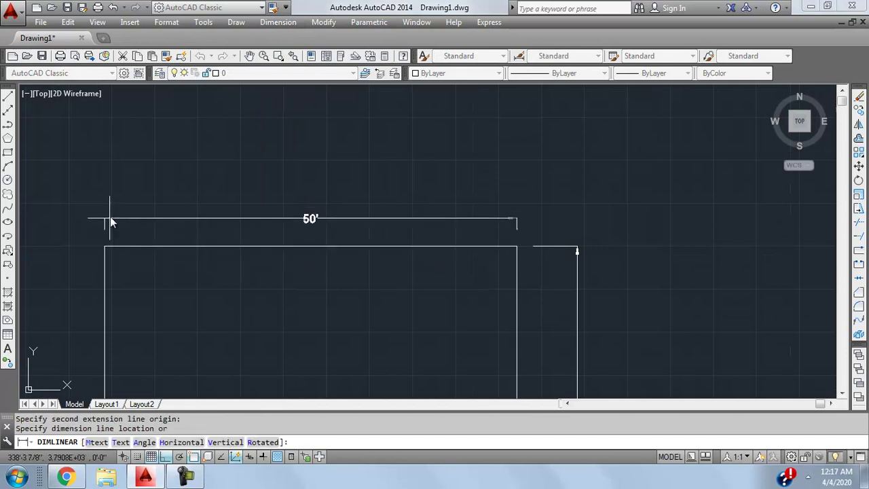
{"action": "left_click", "coordinate": [111, 214]}
Pan and zoom to centre the rectangle and its 50' dimension in view.
{"action": "scroll", "coordinate": [448, 159], "scroll_direction": "down", "scroll_amount": 3}
{"action": "scroll", "coordinate": [483, 221], "scroll_direction": "up", "scroll_amount": 5}
{"action": "scroll", "coordinate": [482, 222], "scroll_direction": "down", "scroll_amount": 5}
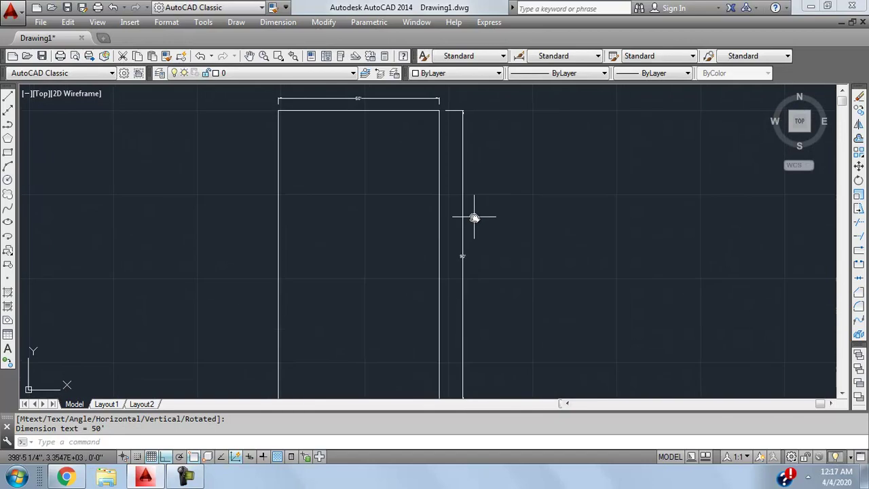
{"action": "scroll", "coordinate": [475, 227], "scroll_direction": "up", "scroll_amount": 3}
{"action": "middle_click_drag", "start_coordinate": [476, 225], "coordinate": [451, 227]}
{"action": "scroll", "coordinate": [466, 223], "scroll_direction": "down", "scroll_amount": 2}
{"action": "scroll", "coordinate": [451, 227], "scroll_direction": "up", "scroll_amount": 2}
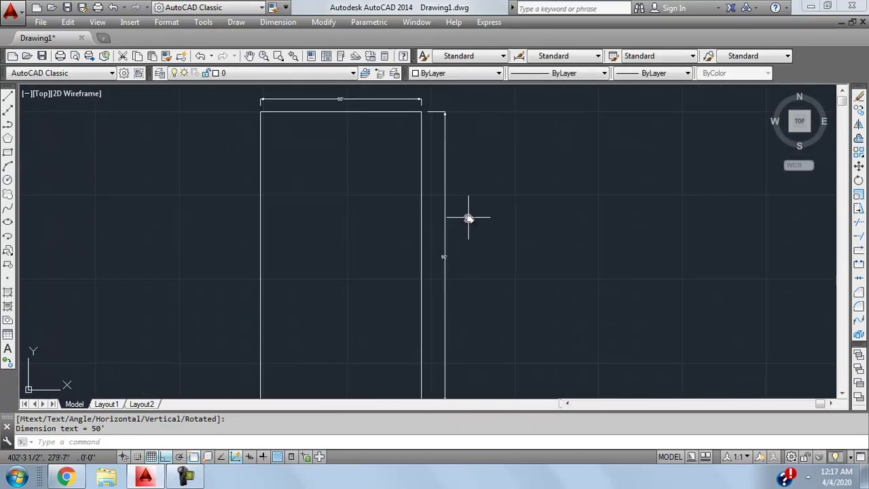
{"action": "scroll", "coordinate": [448, 208], "scroll_direction": "down", "scroll_amount": 2}
{"action": "scroll", "coordinate": [430, 194], "scroll_direction": "up", "scroll_amount": 4}
{"action": "scroll", "coordinate": [431, 194], "scroll_direction": "down", "scroll_amount": 2}
{"action": "middle_click_drag", "start_coordinate": [430, 188], "coordinate": [440, 161]}
{"action": "scroll", "coordinate": [441, 159], "scroll_direction": "down", "scroll_amount": 2}
{"action": "scroll", "coordinate": [427, 178], "scroll_direction": "up", "scroll_amount": 2}
{"action": "scroll", "coordinate": [412, 176], "scroll_direction": "down", "scroll_amount": 2}
{"action": "scroll", "coordinate": [413, 179], "scroll_direction": "up", "scroll_amount": 2}
{"action": "mouse_move", "coordinate": [413, 178]}
{"action": "middle_mouse_down"}
{"action": "mouse_move", "coordinate": [413, 163]}
{"action": "mouse_move", "coordinate": [411, 192]}
{"action": "middle_mouse_up"}
{"action": "scroll", "coordinate": [412, 163], "scroll_direction": "down", "scroll_amount": 2}
{"action": "scroll", "coordinate": [414, 183], "scroll_direction": "up", "scroll_amount": 2}
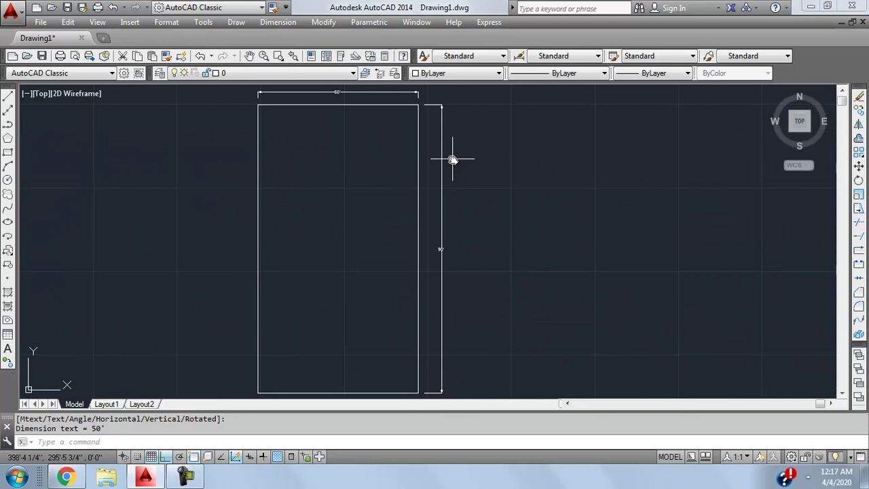
{"action": "left_click", "coordinate": [418, 157]}
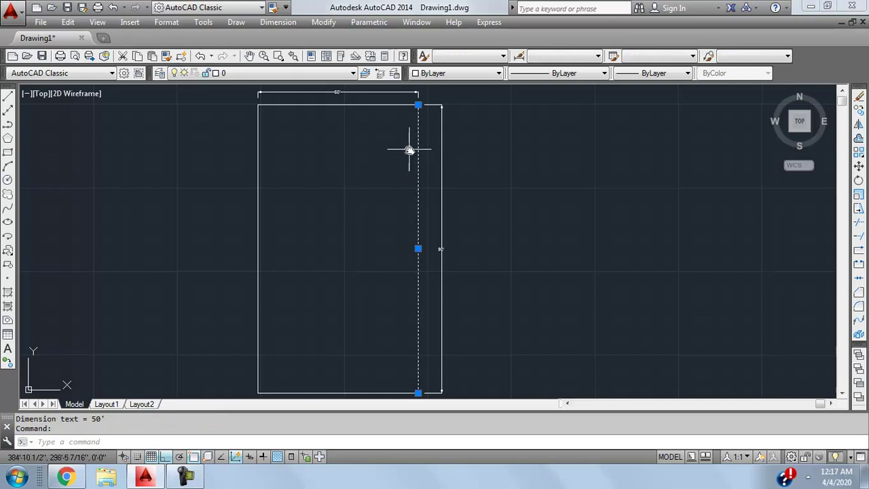
{"action": "key", "text": "Escape"}
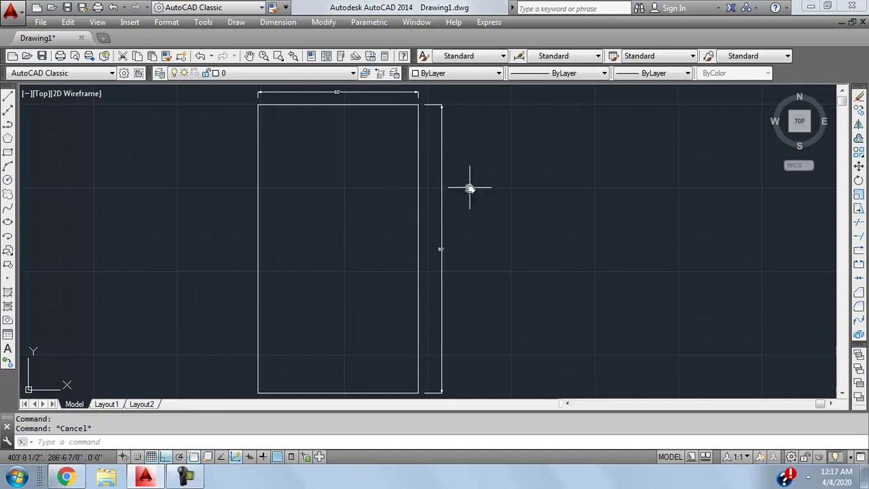
{"action": "scroll", "coordinate": [524, 200], "scroll_direction": "down", "scroll_amount": 3}
{"action": "scroll", "coordinate": [452, 234], "scroll_direction": "up", "scroll_amount": 2}
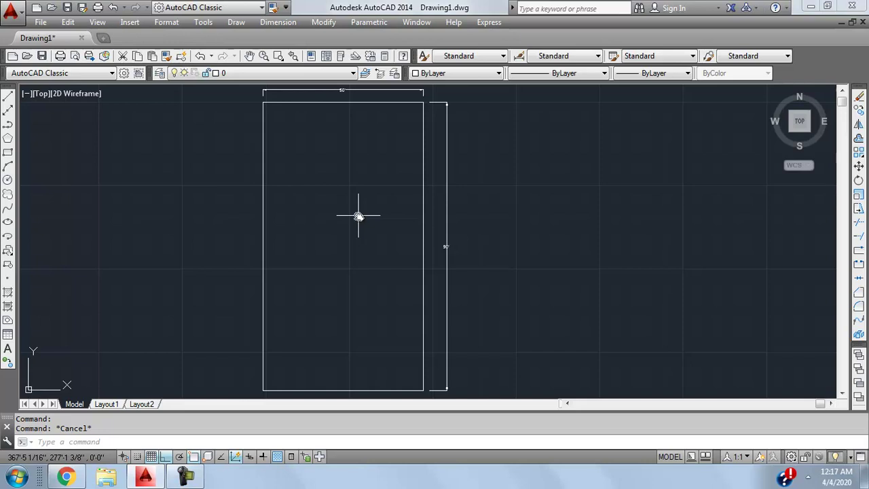
{"action": "scroll", "coordinate": [551, 215], "scroll_direction": "down", "scroll_amount": 2}
{"action": "scroll", "coordinate": [530, 214], "scroll_direction": "up", "scroll_amount": 2}
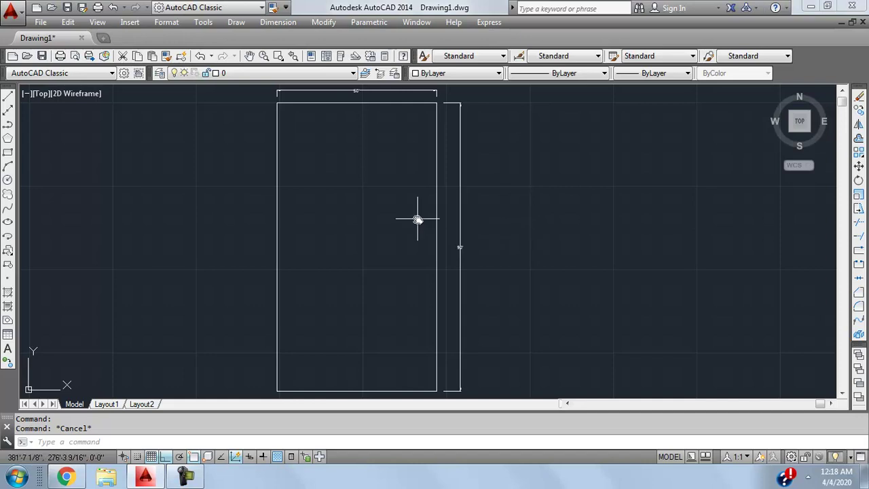
Run OFFSET with a 9" distance and copy the rectangle's right edge inward.
{"action": "type", "text": "offse"}
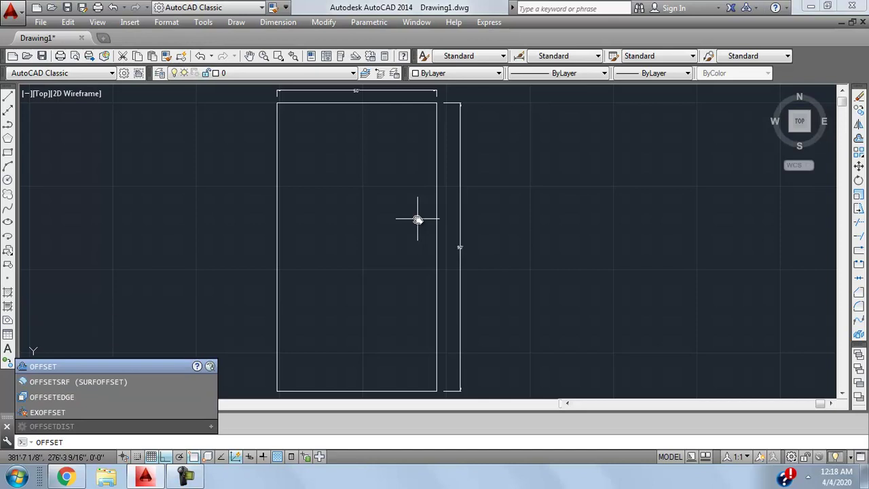
{"action": "key", "text": "Return"}
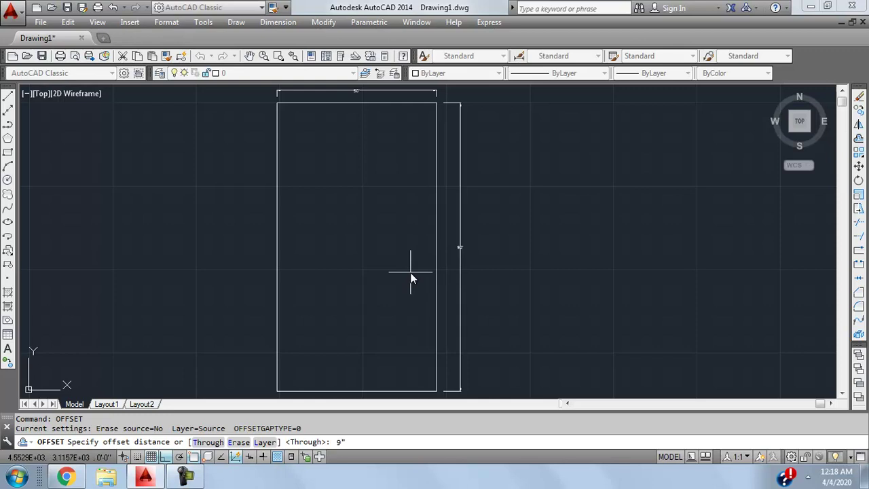
{"action": "key", "text": "Return"}
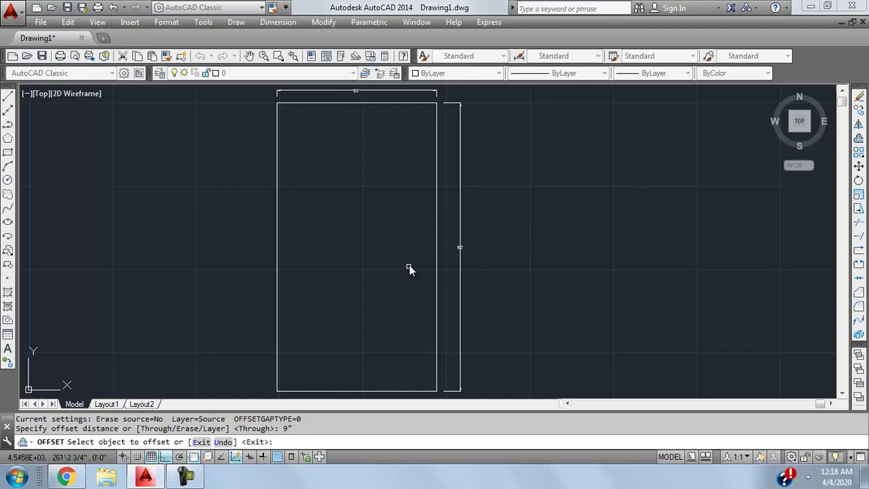
{"action": "left_click", "coordinate": [437, 237]}
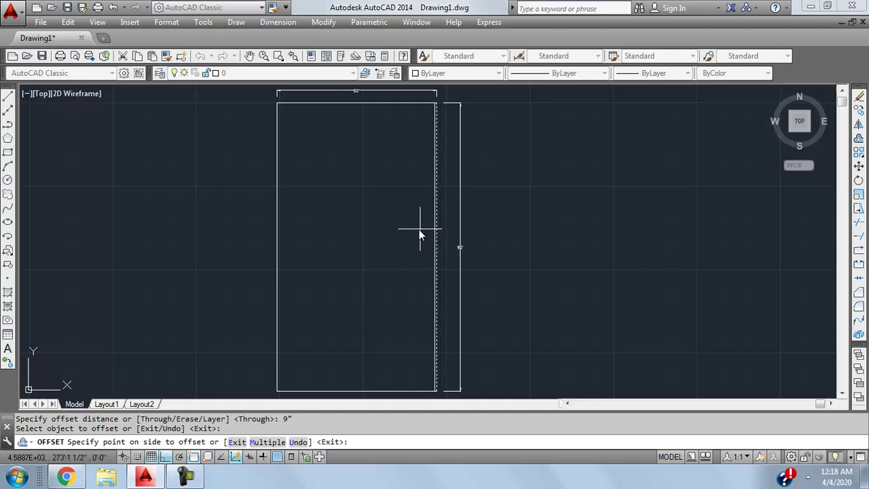
{"action": "scroll", "coordinate": [430, 233], "scroll_direction": "up", "scroll_amount": 5}
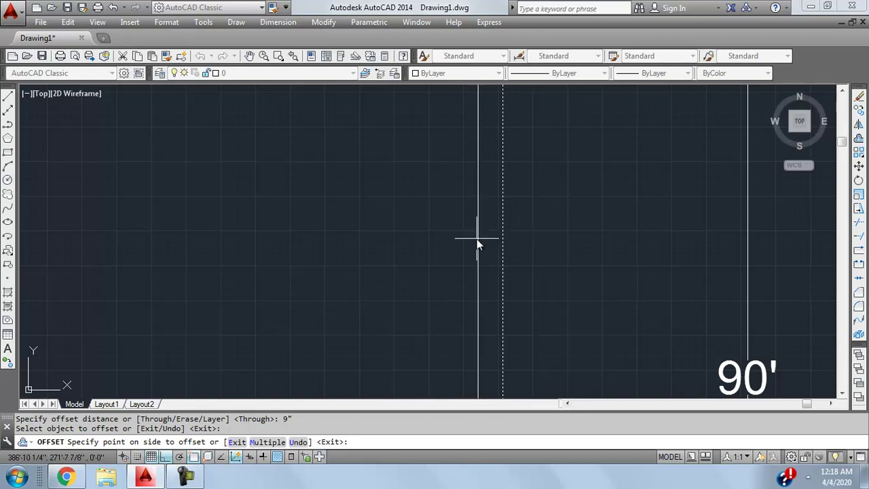
{"action": "left_click", "coordinate": [430, 236]}
Offset the left, bottom and top edges 9" inward too.
{"action": "scroll", "coordinate": [429, 238], "scroll_direction": "down", "scroll_amount": 5}
{"action": "scroll", "coordinate": [435, 198], "scroll_direction": "up", "scroll_amount": 3}
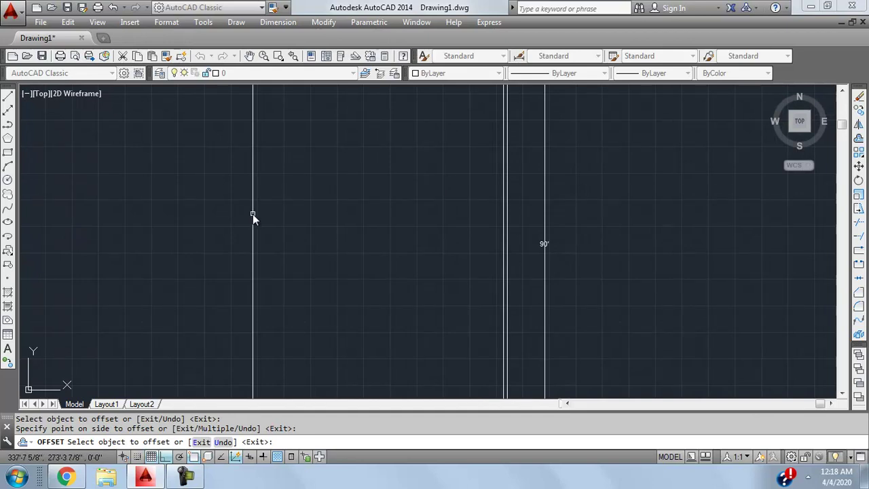
{"action": "left_click", "coordinate": [253, 214]}
{"action": "left_click", "coordinate": [289, 209]}
{"action": "scroll", "coordinate": [380, 282], "scroll_direction": "down", "scroll_amount": 5}
{"action": "scroll", "coordinate": [383, 278], "scroll_direction": "up", "scroll_amount": 7}
{"action": "left_click", "coordinate": [383, 275]}
{"action": "left_click", "coordinate": [382, 249]}
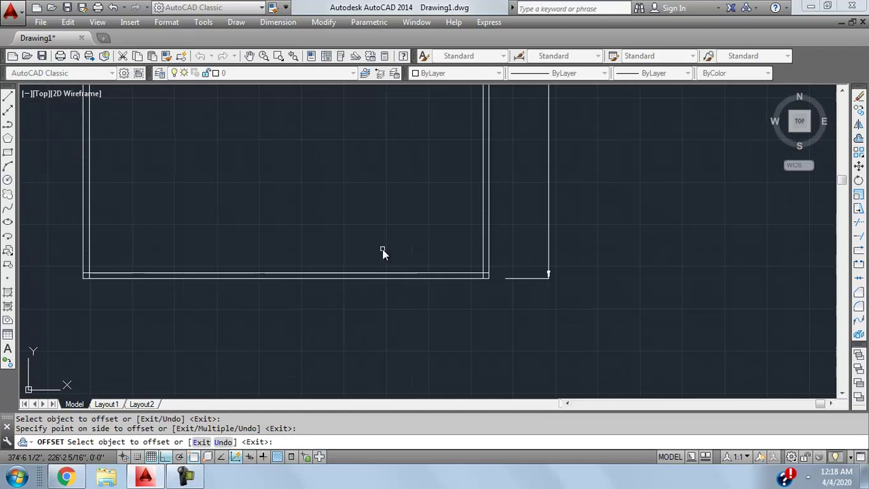
{"action": "scroll", "coordinate": [406, 370], "scroll_direction": "down", "scroll_amount": 5}
{"action": "scroll", "coordinate": [406, 282], "scroll_direction": "up", "scroll_amount": 4}
{"action": "scroll", "coordinate": [414, 196], "scroll_direction": "down", "scroll_amount": 4}
{"action": "scroll", "coordinate": [411, 216], "scroll_direction": "up", "scroll_amount": 8}
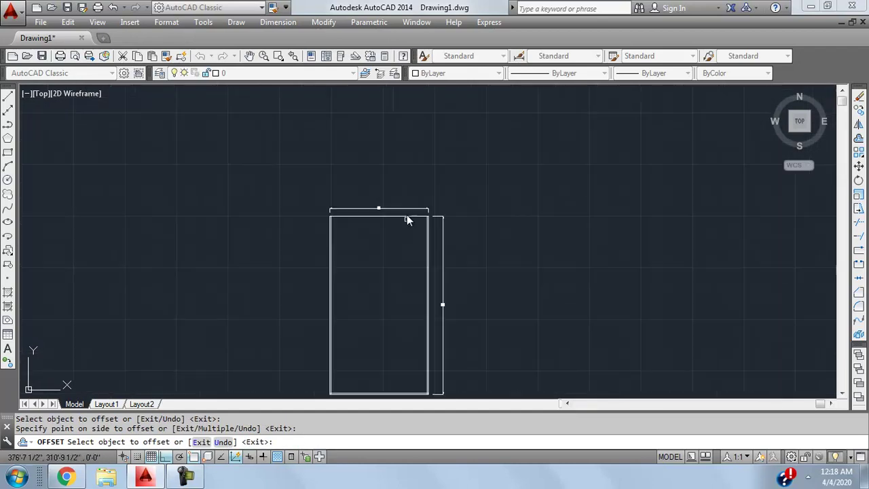
{"action": "scroll", "coordinate": [441, 318], "scroll_direction": "down", "scroll_amount": 2}
{"action": "scroll", "coordinate": [457, 282], "scroll_direction": "up", "scroll_amount": 2}
{"action": "left_click", "coordinate": [457, 283]}
{"action": "left_click", "coordinate": [449, 306]}
Zoom and pan to check the double-line wall corners.
{"action": "scroll", "coordinate": [415, 140], "scroll_direction": "down", "scroll_amount": 5}
{"action": "scroll", "coordinate": [413, 172], "scroll_direction": "up", "scroll_amount": 4}
{"action": "scroll", "coordinate": [413, 173], "scroll_direction": "down", "scroll_amount": 5}
{"action": "scroll", "coordinate": [413, 173], "scroll_direction": "up", "scroll_amount": 2}
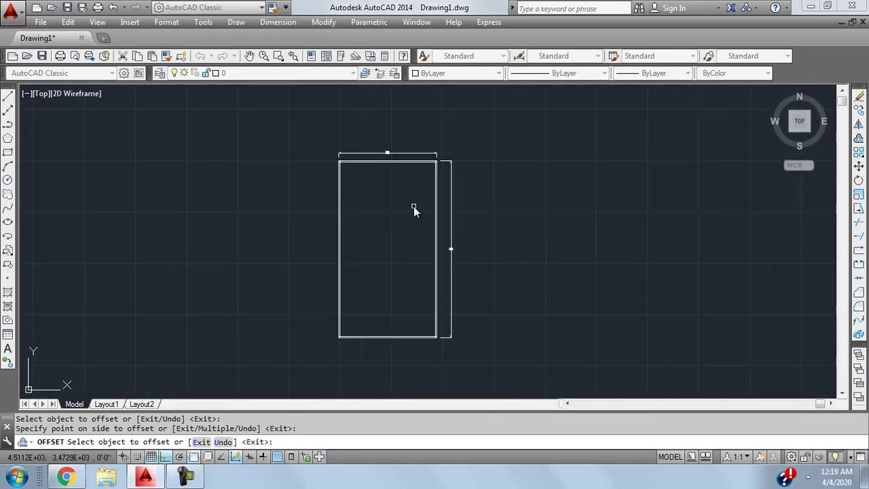
{"action": "scroll", "coordinate": [408, 200], "scroll_direction": "up", "scroll_amount": 4}
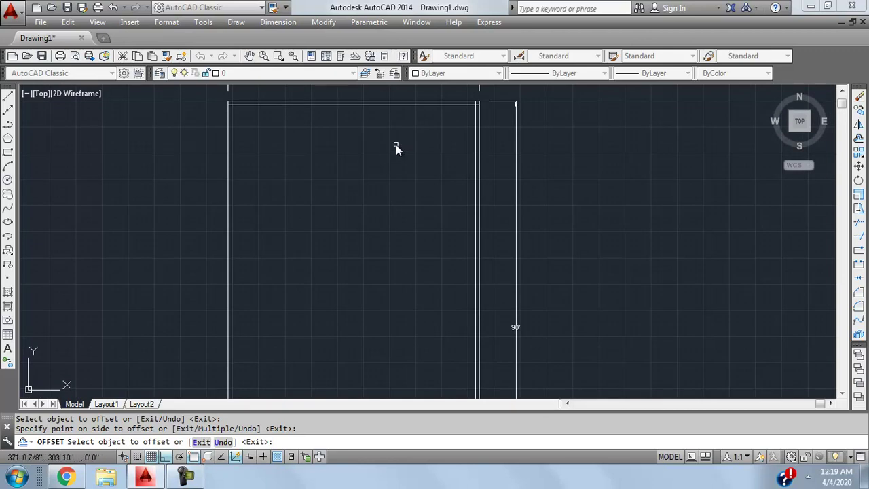
{"action": "mouse_move", "coordinate": [396, 144]}
{"action": "middle_mouse_down"}
{"action": "mouse_move", "coordinate": [396, 272]}
{"action": "mouse_move", "coordinate": [435, 175]}
{"action": "mouse_move", "coordinate": [306, 269]}
{"action": "mouse_move", "coordinate": [383, 246]}
{"action": "mouse_move", "coordinate": [405, 224]}
{"action": "mouse_move", "coordinate": [423, 224]}
{"action": "middle_mouse_up"}
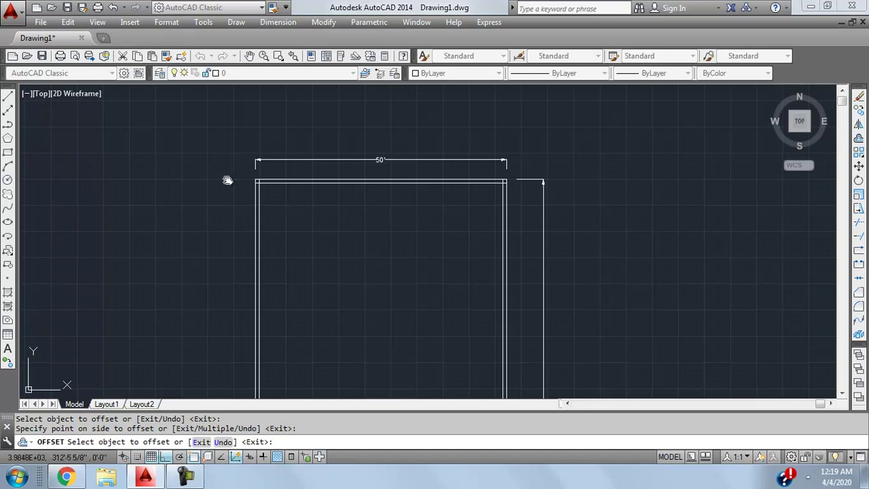
{"action": "scroll", "coordinate": [227, 180], "scroll_direction": "up", "scroll_amount": 2}
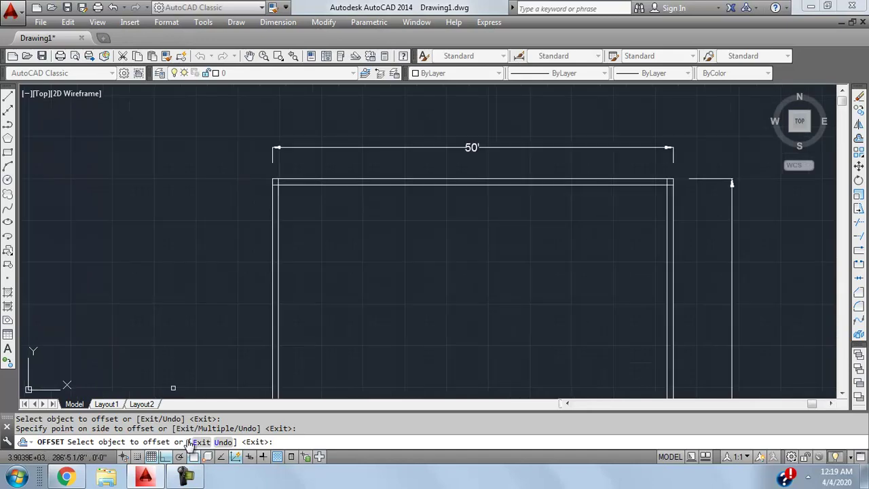
{"action": "scroll", "coordinate": [356, 150], "scroll_direction": "down", "scroll_amount": 6}
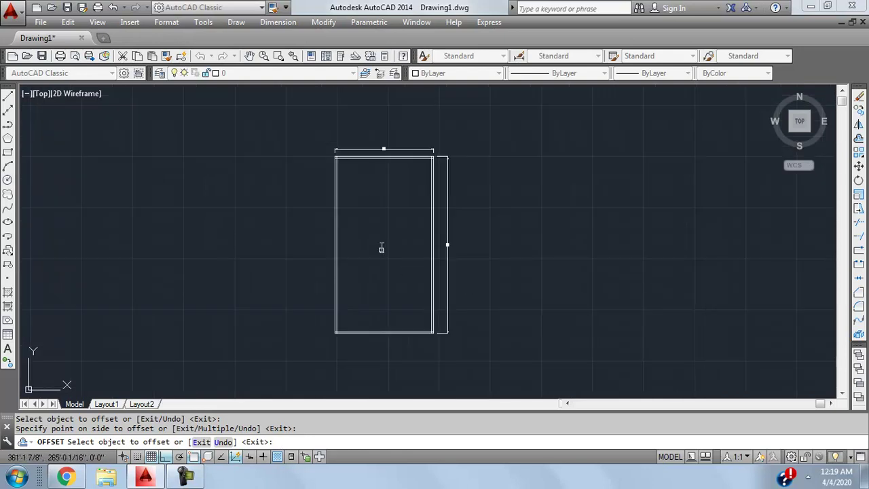
{"action": "scroll", "coordinate": [316, 151], "scroll_direction": "up", "scroll_amount": 5}
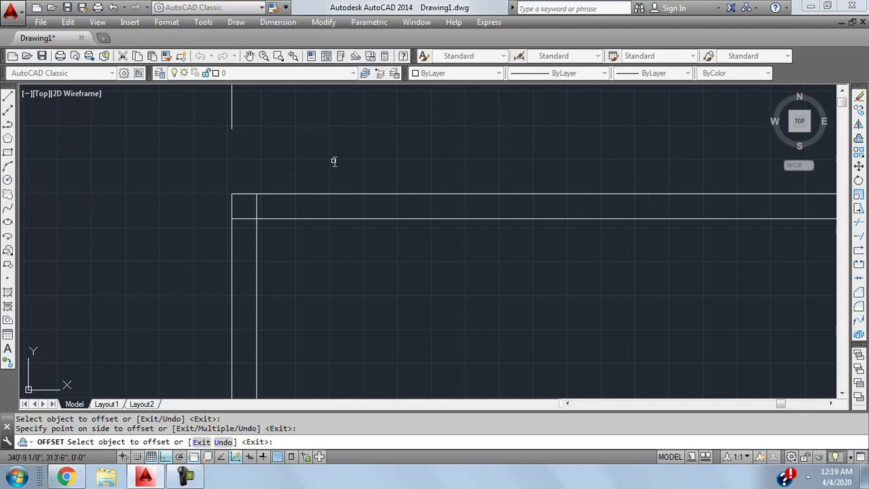
End the offset and zoom in on the top-left wall corner.
{"action": "key", "text": "Escape"}
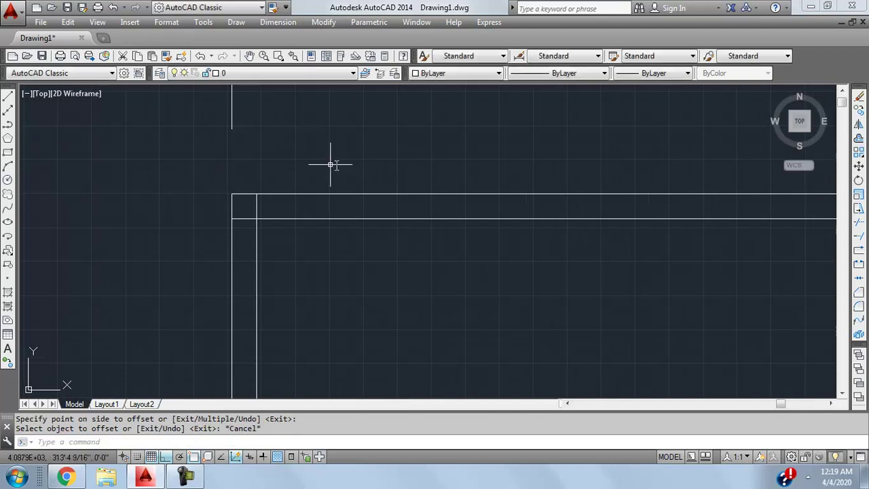
{"action": "middle_click_drag", "start_coordinate": [350, 294], "coordinate": [400, 285]}
{"action": "middle_click_drag", "start_coordinate": [327, 240], "coordinate": [317, 258]}
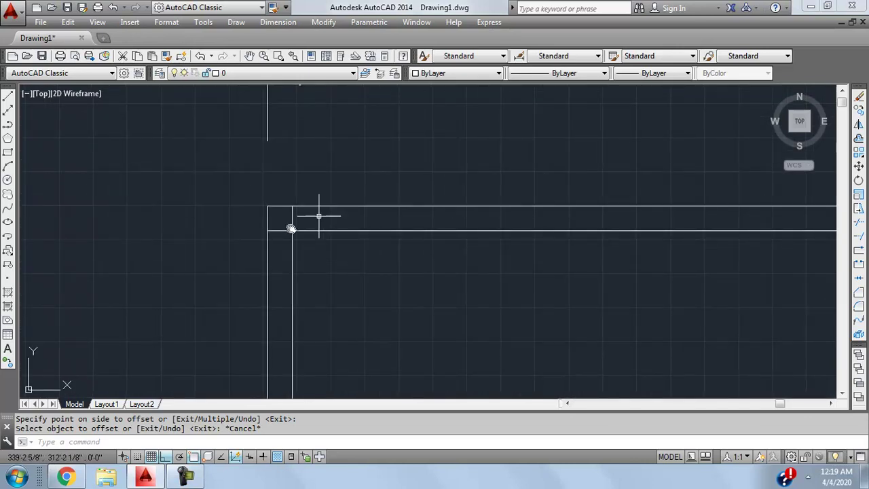
{"action": "scroll", "coordinate": [269, 224], "scroll_direction": "up", "scroll_amount": 5}
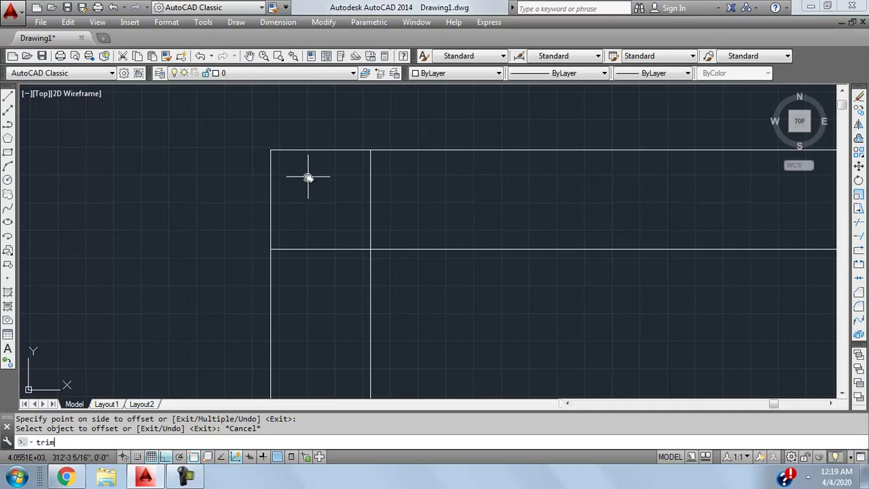
Try trimming against the inner vertical wall line, cancel, and reframe the top-left corner.
{"action": "key", "text": "Return"}
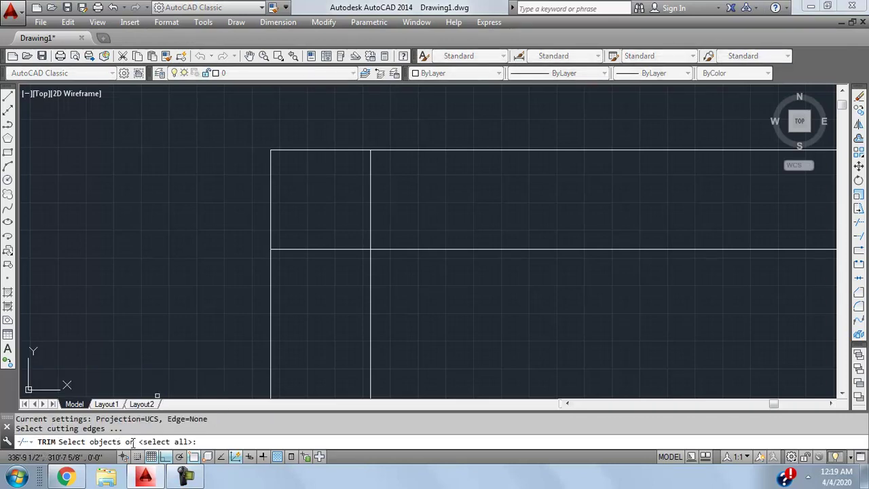
{"action": "left_click", "coordinate": [371, 182]}
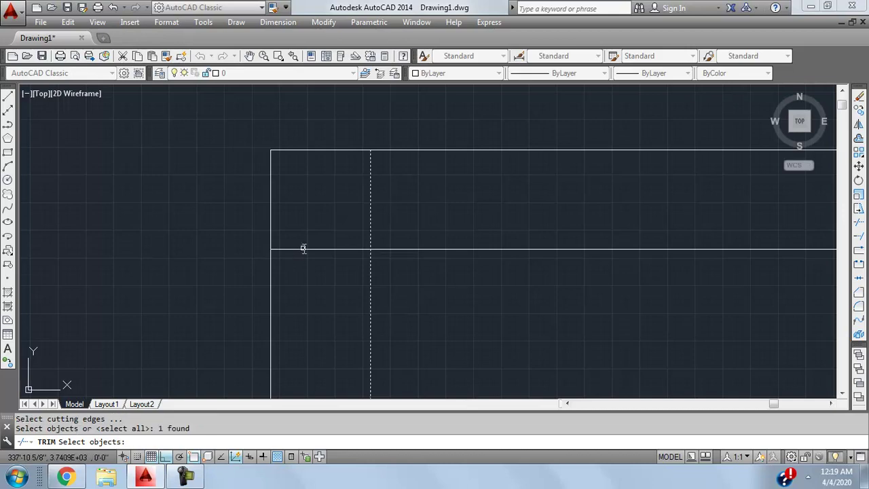
{"action": "key", "text": "Return"}
{"action": "middle_click_drag", "start_coordinate": [322, 209], "coordinate": [241, 169]}
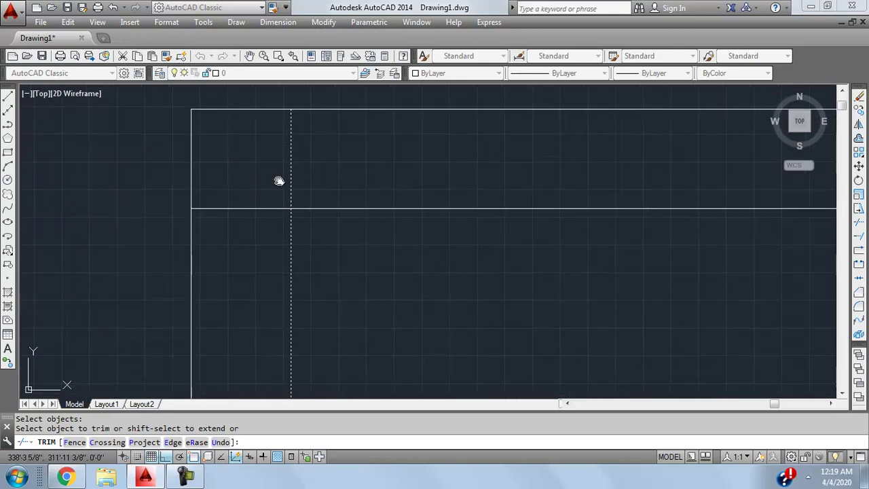
{"action": "middle_click_drag", "start_coordinate": [295, 170], "coordinate": [286, 225]}
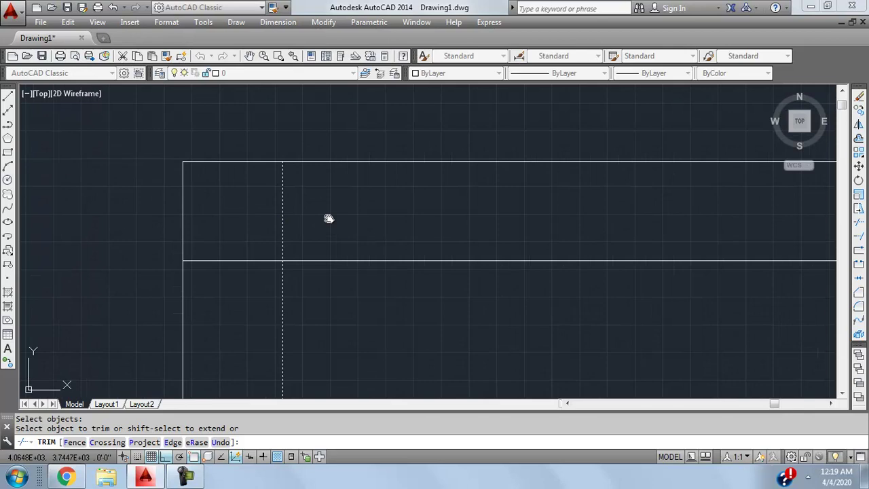
{"action": "key", "text": "Escape"}
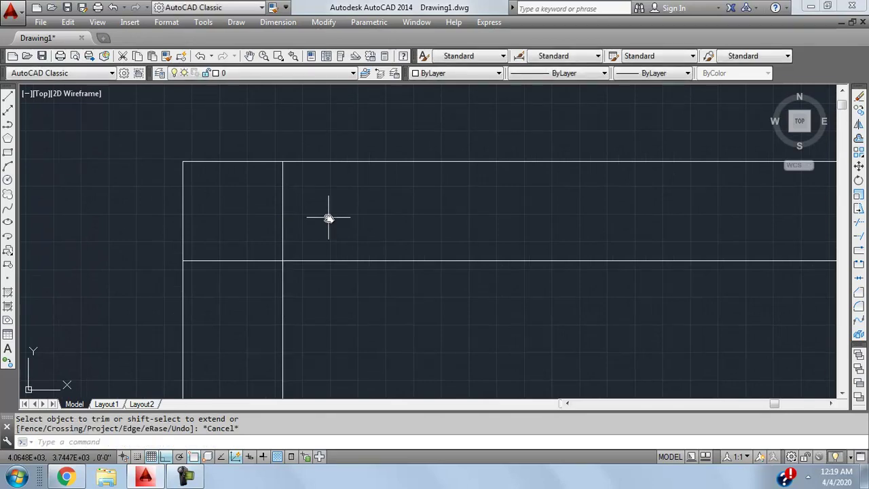
{"action": "mouse_move", "coordinate": [329, 219]}
{"action": "middle_mouse_down"}
{"action": "mouse_move", "coordinate": [340, 235]}
{"action": "mouse_move", "coordinate": [406, 215]}
{"action": "middle_mouse_up"}
{"action": "scroll", "coordinate": [340, 235], "scroll_direction": "down", "scroll_amount": 2}
{"action": "scroll", "coordinate": [330, 184], "scroll_direction": "down", "scroll_amount": 3}
{"action": "scroll", "coordinate": [284, 217], "scroll_direction": "up", "scroll_amount": 2}
{"action": "middle_click_drag", "start_coordinate": [284, 217], "coordinate": [170, 220]}
{"action": "scroll", "coordinate": [287, 215], "scroll_direction": "down", "scroll_amount": 3}
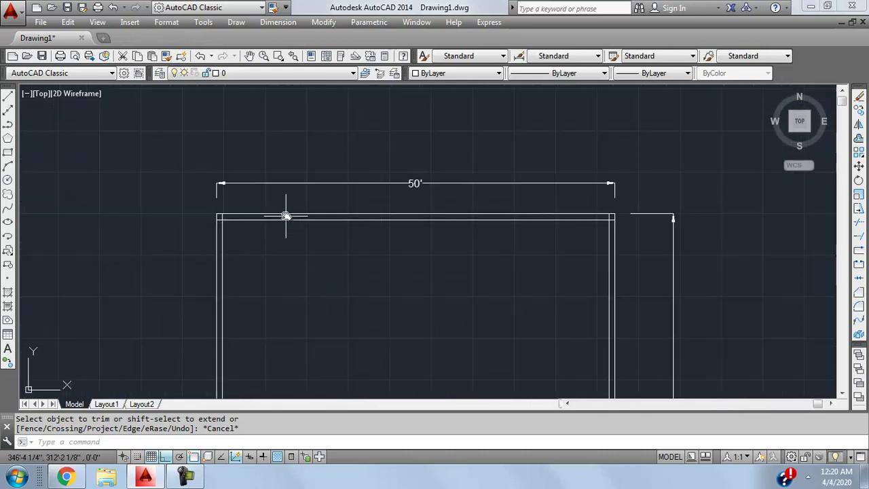
{"action": "scroll", "coordinate": [264, 206], "scroll_direction": "up", "scroll_amount": 3}
{"action": "middle_click_drag", "start_coordinate": [413, 202], "coordinate": [307, 252]}
{"action": "scroll", "coordinate": [264, 222], "scroll_direction": "up", "scroll_amount": 2}
{"action": "scroll", "coordinate": [258, 218], "scroll_direction": "down", "scroll_amount": 2}
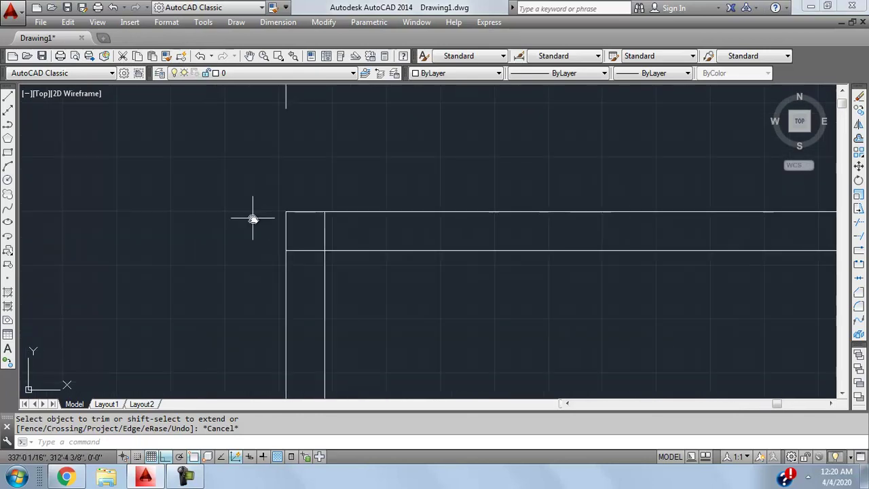
Restart TRIM with all objects as edges and clean the crossing lines at the top-left corner.
{"action": "key", "text": "Return"}
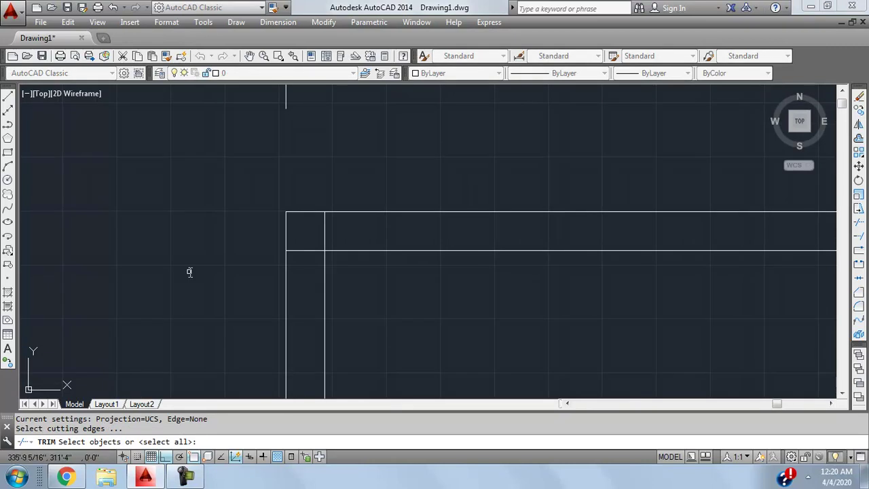
{"action": "key", "text": "Return"}
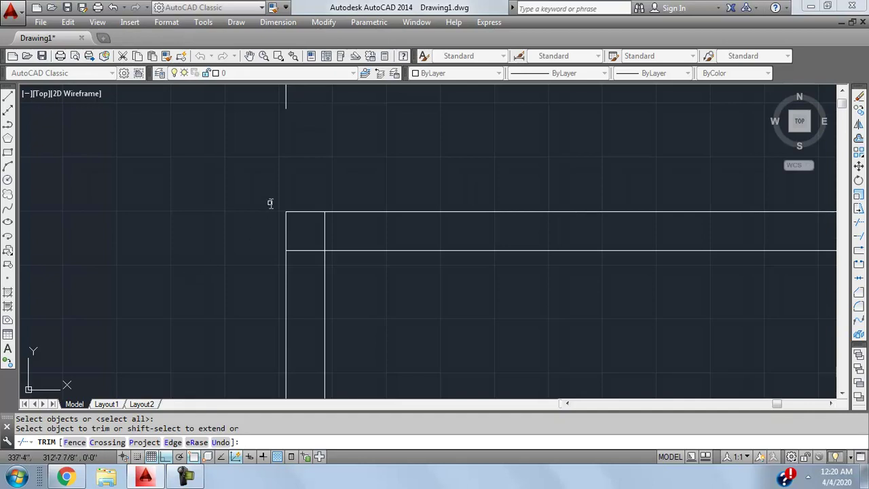
{"action": "left_click", "coordinate": [324, 228]}
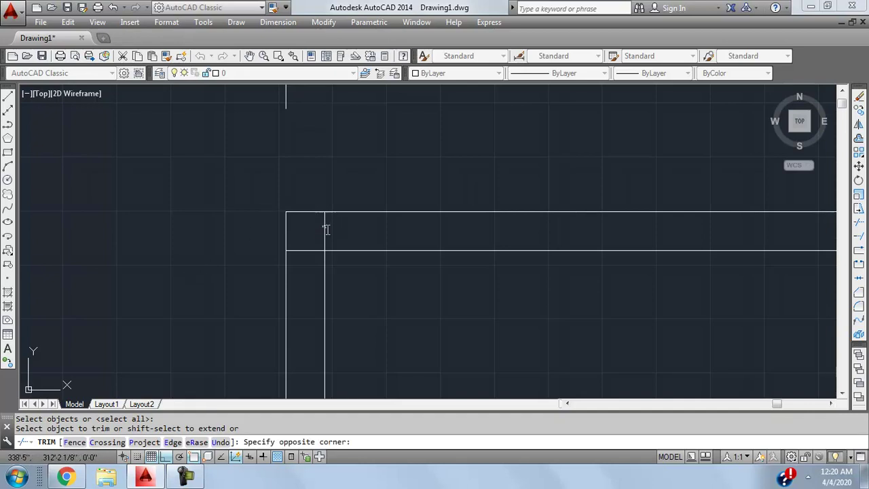
{"action": "left_click", "coordinate": [330, 232]}
{"action": "scroll", "coordinate": [330, 233], "scroll_direction": "up", "scroll_amount": 1}
{"action": "left_click", "coordinate": [299, 260]}
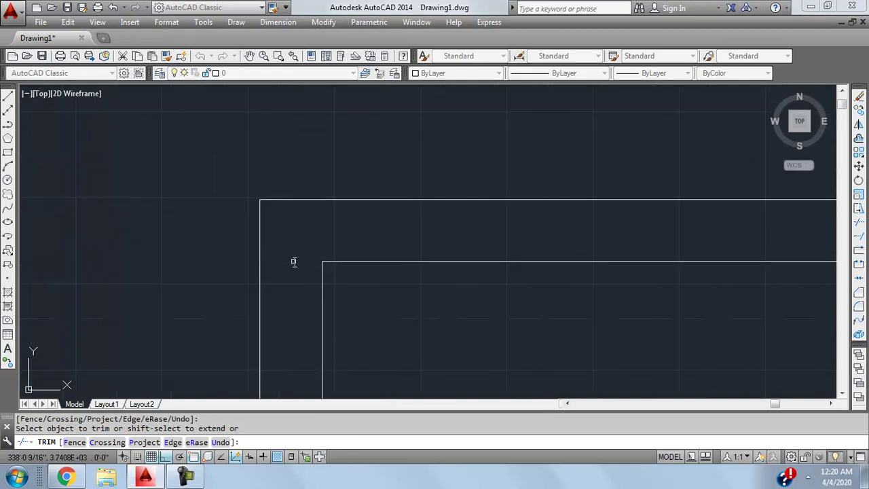
{"action": "scroll", "coordinate": [495, 165], "scroll_direction": "down", "scroll_amount": 5}
{"action": "scroll", "coordinate": [317, 196], "scroll_direction": "up", "scroll_amount": 4}
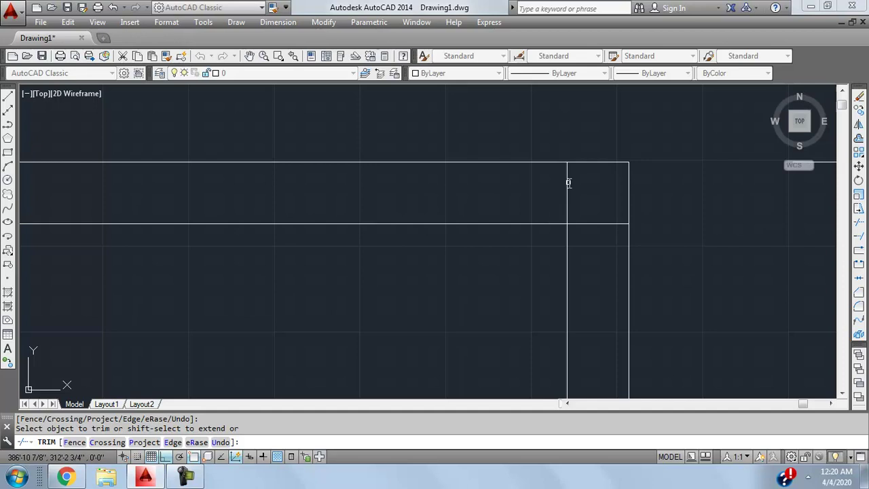
Trim the overlapping wall lines at the top-right corner.
{"action": "left_click", "coordinate": [598, 226]}
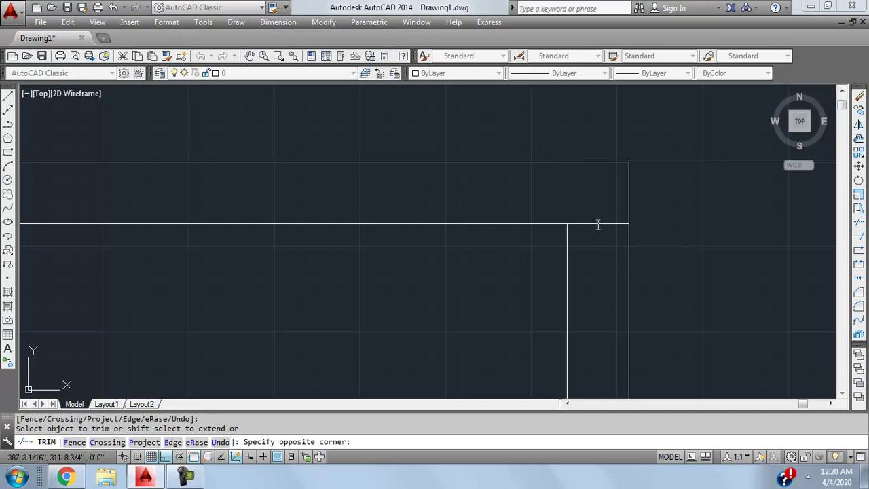
{"action": "left_click", "coordinate": [596, 224]}
{"action": "scroll", "coordinate": [596, 224], "scroll_direction": "down", "scroll_amount": 5}
{"action": "scroll", "coordinate": [552, 381], "scroll_direction": "up", "scroll_amount": 8}
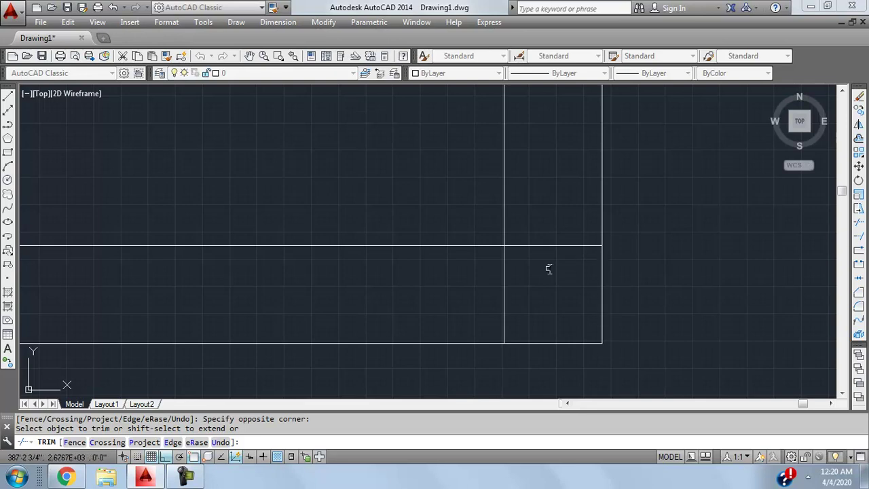
{"action": "scroll", "coordinate": [636, 295], "scroll_direction": "down", "scroll_amount": 1}
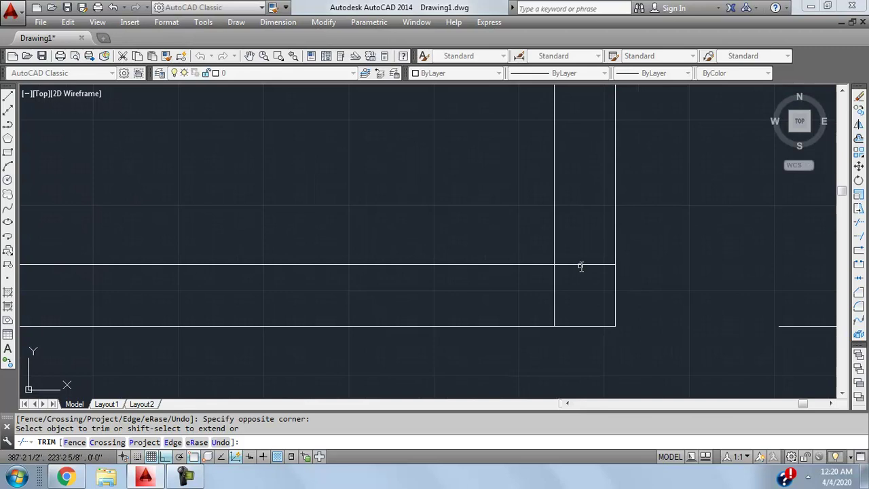
{"action": "scroll", "coordinate": [606, 304], "scroll_direction": "up", "scroll_amount": 1}
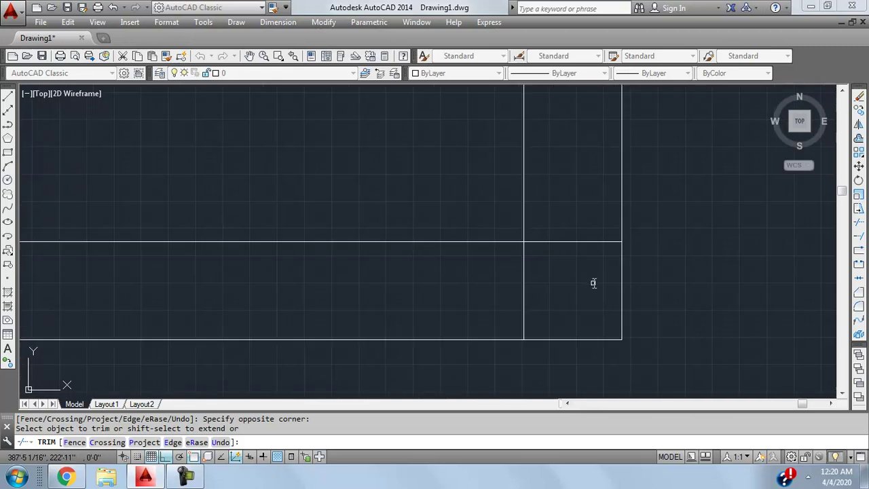
Undo a wrong trim at the lower-right, then trim the overhanging vertical line at the bottom-left corner.
{"action": "left_click", "coordinate": [622, 285]}
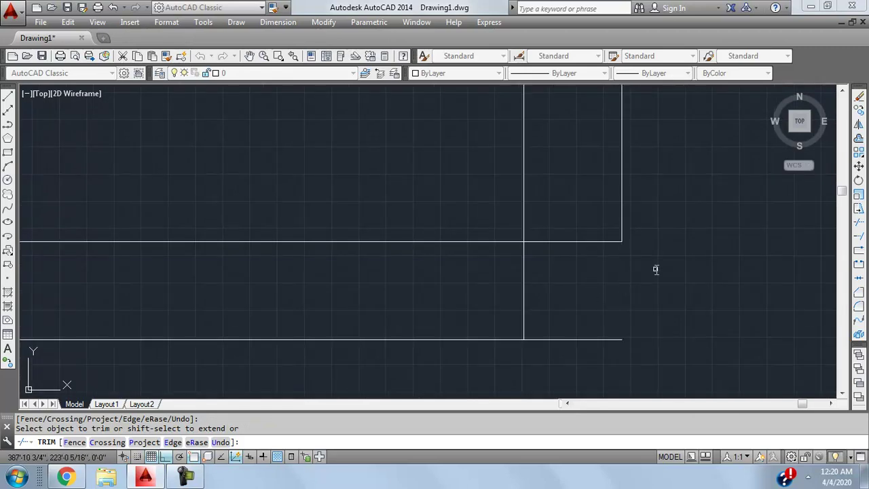
{"action": "key", "text": "ctrl+z"}
{"action": "scroll", "coordinate": [672, 295], "scroll_direction": "down", "scroll_amount": 4}
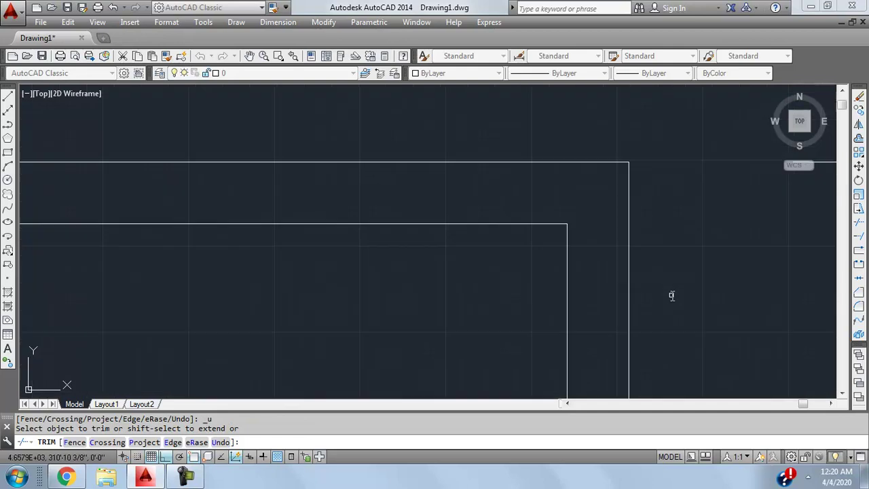
{"action": "scroll", "coordinate": [612, 336], "scroll_direction": "up", "scroll_amount": 5}
{"action": "scroll", "coordinate": [613, 335], "scroll_direction": "up", "scroll_amount": 6}
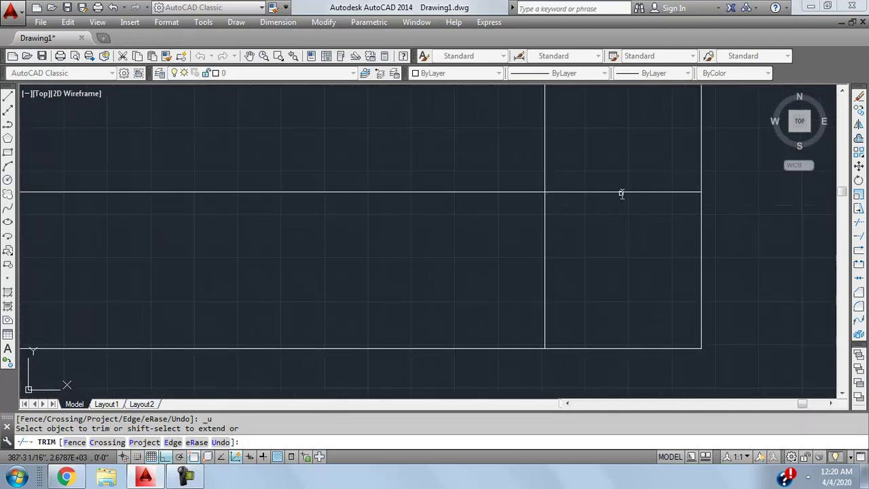
{"action": "scroll", "coordinate": [623, 242], "scroll_direction": "down", "scroll_amount": 3}
{"action": "scroll", "coordinate": [281, 238], "scroll_direction": "up", "scroll_amount": 5}
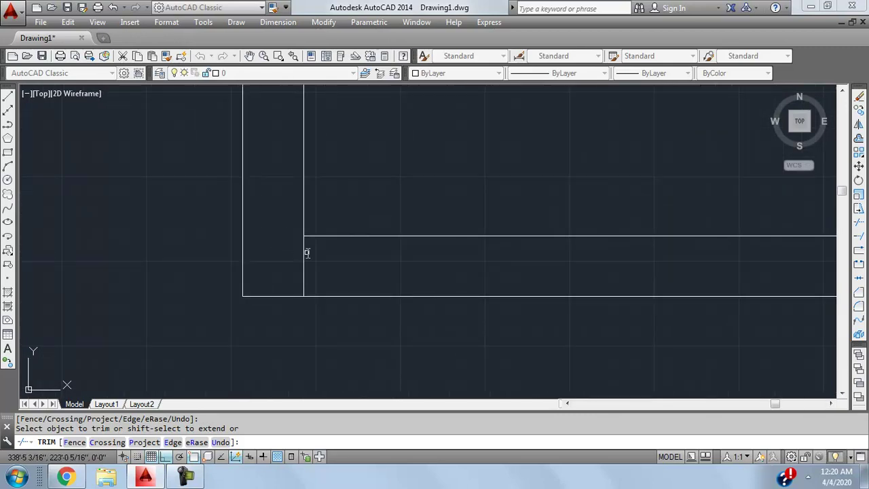
{"action": "left_click", "coordinate": [307, 253]}
{"action": "left_click", "coordinate": [301, 256]}
{"action": "scroll", "coordinate": [369, 287], "scroll_direction": "down", "scroll_amount": 5}
{"action": "scroll", "coordinate": [371, 233], "scroll_direction": "up", "scroll_amount": 4}
{"action": "scroll", "coordinate": [378, 164], "scroll_direction": "up", "scroll_amount": 2}
{"action": "middle_click_drag", "start_coordinate": [378, 164], "coordinate": [391, 297]}
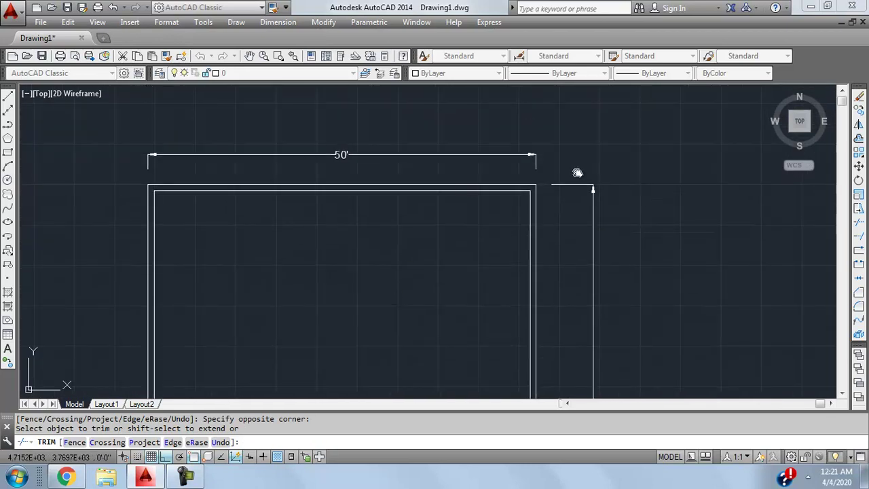
{"action": "scroll", "coordinate": [244, 238], "scroll_direction": "down", "scroll_amount": 4}
{"action": "mouse_move", "coordinate": [310, 233]}
{"action": "middle_mouse_down"}
{"action": "mouse_move", "coordinate": [358, 151]}
{"action": "mouse_move", "coordinate": [356, 183]}
{"action": "middle_mouse_up"}
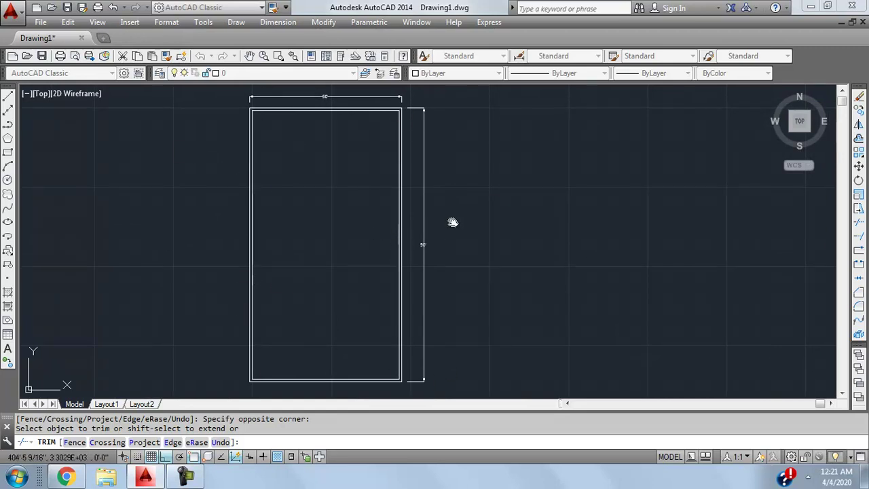
{"action": "key", "text": "Escape"}
{"action": "scroll", "coordinate": [396, 196], "scroll_direction": "up", "scroll_amount": 4}
{"action": "middle_click_drag", "start_coordinate": [403, 254], "coordinate": [282, 180]}
{"action": "scroll", "coordinate": [285, 182], "scroll_direction": "up", "scroll_amount": 2}
{"action": "middle_click_drag", "start_coordinate": [436, 185], "coordinate": [258, 176]}
{"action": "scroll", "coordinate": [311, 184], "scroll_direction": "down", "scroll_amount": 3}
{"action": "middle_click_drag", "start_coordinate": [358, 275], "coordinate": [371, 158]}
{"action": "scroll", "coordinate": [370, 158], "scroll_direction": "down", "scroll_amount": 2}
{"action": "mouse_move", "coordinate": [369, 219]}
{"action": "middle_mouse_down"}
{"action": "mouse_move", "coordinate": [369, 244]}
{"action": "mouse_move", "coordinate": [371, 222]}
{"action": "middle_mouse_up"}
{"action": "scroll", "coordinate": [339, 169], "scroll_direction": "up", "scroll_amount": 4}
{"action": "middle_click_drag", "start_coordinate": [338, 149], "coordinate": [369, 295]}
{"action": "mouse_move", "coordinate": [380, 258]}
{"action": "middle_mouse_down"}
{"action": "mouse_move", "coordinate": [396, 210]}
{"action": "mouse_move", "coordinate": [388, 210]}
{"action": "middle_mouse_up"}
{"action": "scroll", "coordinate": [379, 259], "scroll_direction": "down", "scroll_amount": 4}
{"action": "middle_click_drag", "start_coordinate": [338, 151], "coordinate": [334, 264]}
{"action": "scroll", "coordinate": [335, 258], "scroll_direction": "up", "scroll_amount": 4}
{"action": "middle_click_drag", "start_coordinate": [363, 234], "coordinate": [260, 278]}
{"action": "scroll", "coordinate": [317, 222], "scroll_direction": "up", "scroll_amount": 2}
{"action": "scroll", "coordinate": [339, 240], "scroll_direction": "down", "scroll_amount": 4}
{"action": "scroll", "coordinate": [330, 220], "scroll_direction": "up", "scroll_amount": 2}
{"action": "scroll", "coordinate": [268, 274], "scroll_direction": "up", "scroll_amount": 2}
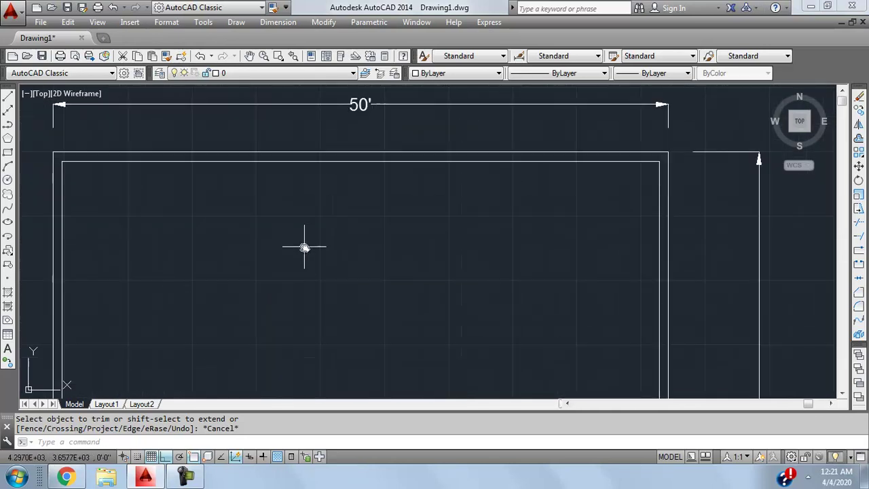
{"action": "scroll", "coordinate": [305, 222], "scroll_direction": "down", "scroll_amount": 2}
{"action": "mouse_move", "coordinate": [305, 222]}
{"action": "middle_mouse_down"}
{"action": "mouse_move", "coordinate": [305, 200]}
{"action": "mouse_move", "coordinate": [321, 222]}
{"action": "middle_mouse_up"}
{"action": "scroll", "coordinate": [303, 226], "scroll_direction": "down", "scroll_amount": 2}
{"action": "scroll", "coordinate": [294, 205], "scroll_direction": "up", "scroll_amount": 4}
{"action": "mouse_move", "coordinate": [413, 240]}
{"action": "middle_mouse_down"}
{"action": "mouse_move", "coordinate": [464, 220]}
{"action": "mouse_move", "coordinate": [425, 245]}
{"action": "middle_mouse_up"}
{"action": "scroll", "coordinate": [419, 229], "scroll_direction": "down", "scroll_amount": 2}
{"action": "scroll", "coordinate": [423, 222], "scroll_direction": "up", "scroll_amount": 2}
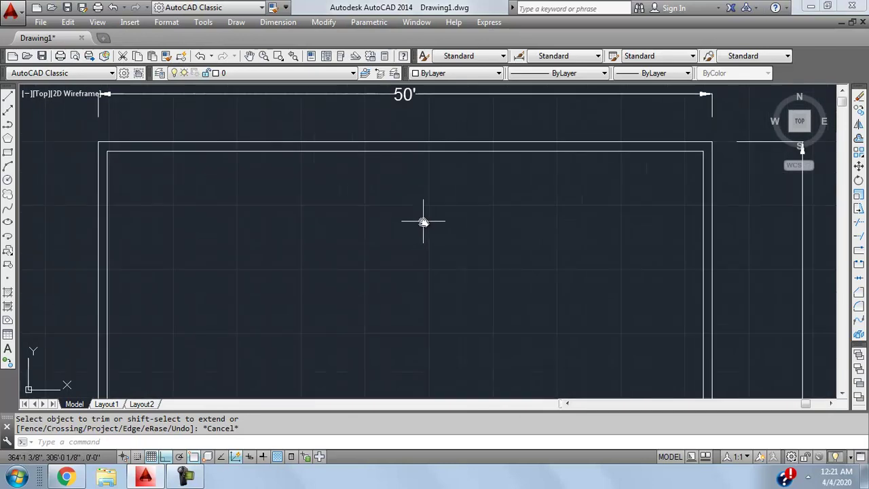
{"action": "scroll", "coordinate": [429, 231], "scroll_direction": "down", "scroll_amount": 2}
{"action": "scroll", "coordinate": [427, 235], "scroll_direction": "up", "scroll_amount": 2}
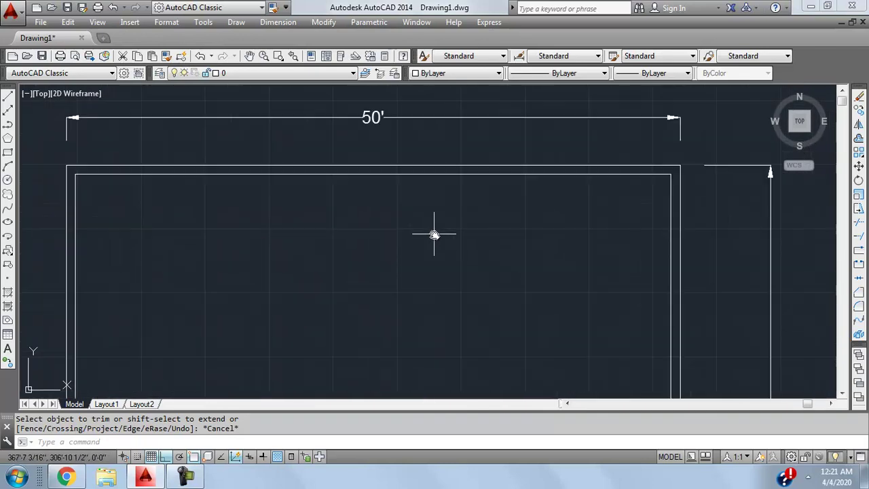
Draw a line from the inner top-left corner to the top-wall midpoint, then straight down.
{"action": "left_click", "coordinate": [8, 99]}
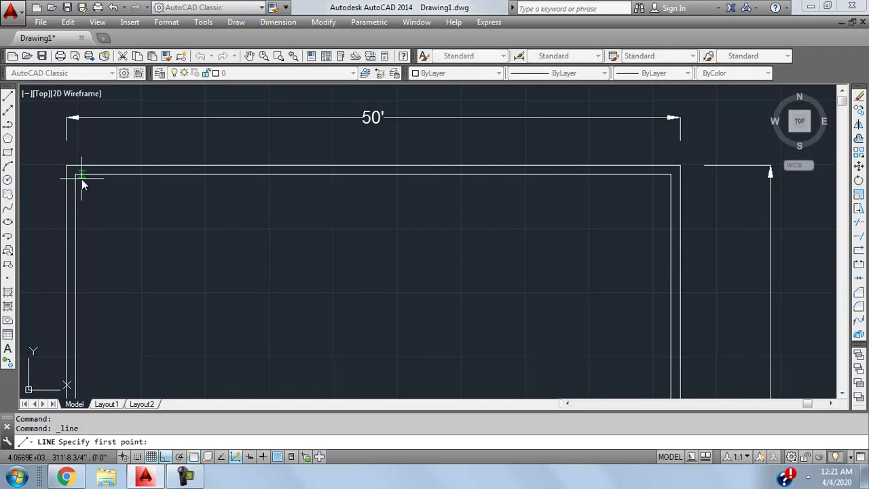
{"action": "left_click", "coordinate": [77, 178]}
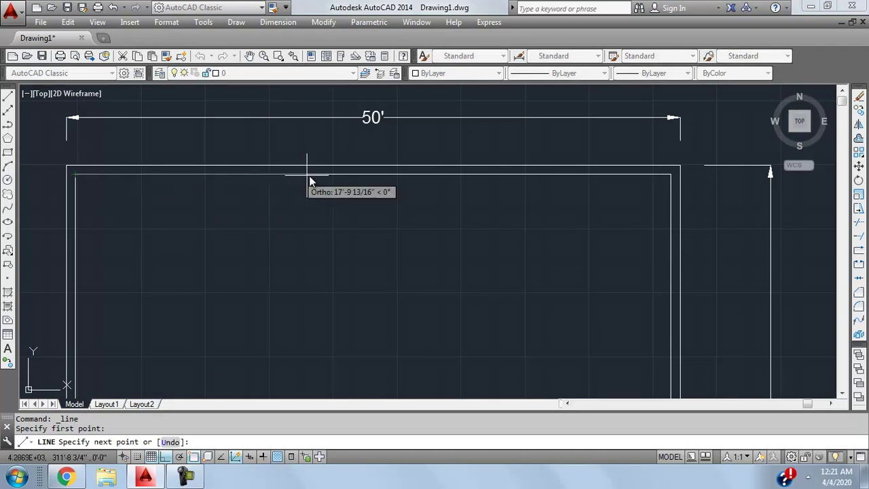
{"action": "left_click", "coordinate": [376, 174]}
{"action": "left_click", "coordinate": [367, 315]}
{"action": "key", "text": "Escape"}
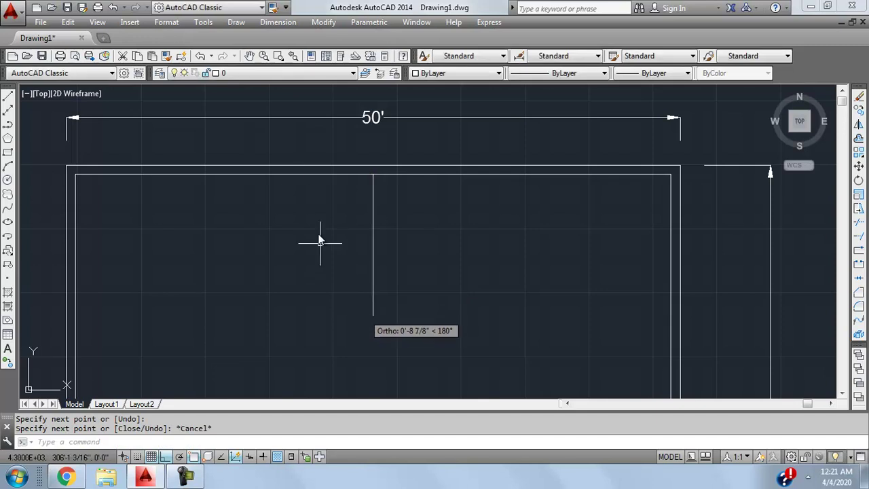
Delete the segment lying along the top wall and select the vertical partition line.
{"action": "left_click", "coordinate": [305, 174]}
{"action": "key", "text": "Delete"}
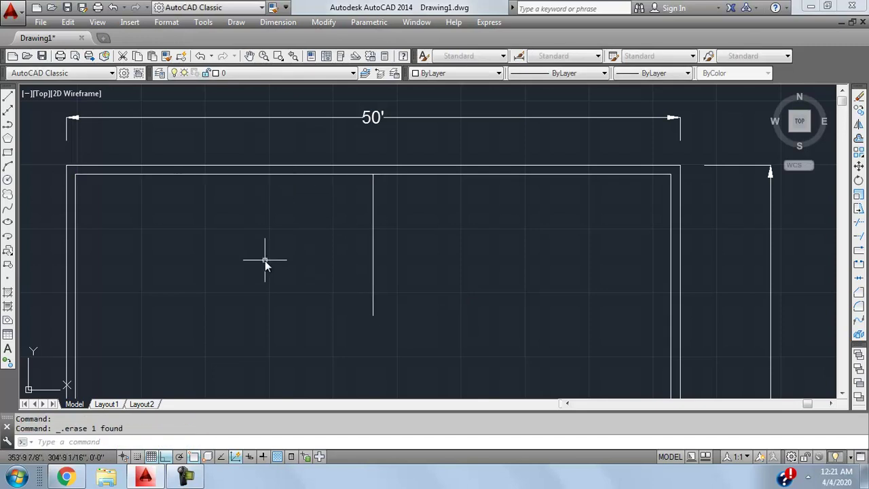
{"action": "scroll", "coordinate": [312, 207], "scroll_direction": "down", "scroll_amount": 4}
{"action": "scroll", "coordinate": [342, 213], "scroll_direction": "up", "scroll_amount": 4}
{"action": "scroll", "coordinate": [366, 188], "scroll_direction": "down", "scroll_amount": 3}
{"action": "scroll", "coordinate": [365, 211], "scroll_direction": "up", "scroll_amount": 3}
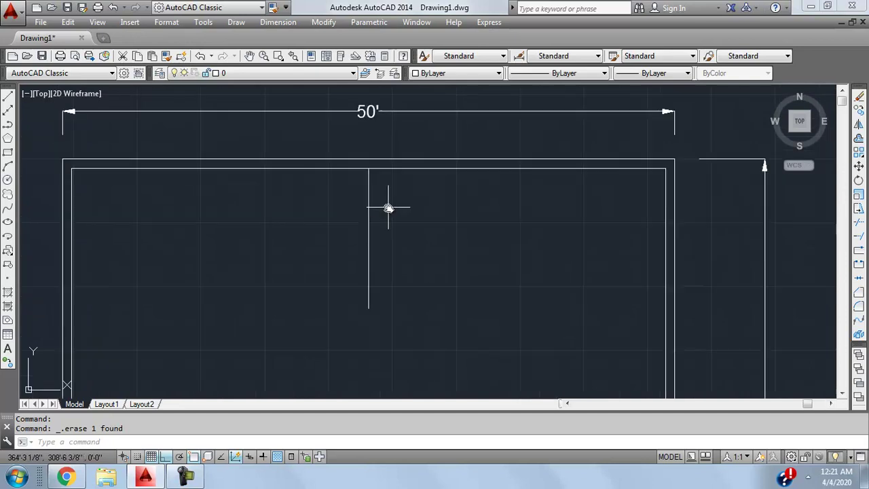
{"action": "left_click", "coordinate": [380, 208]}
{"action": "left_click", "coordinate": [352, 211]}
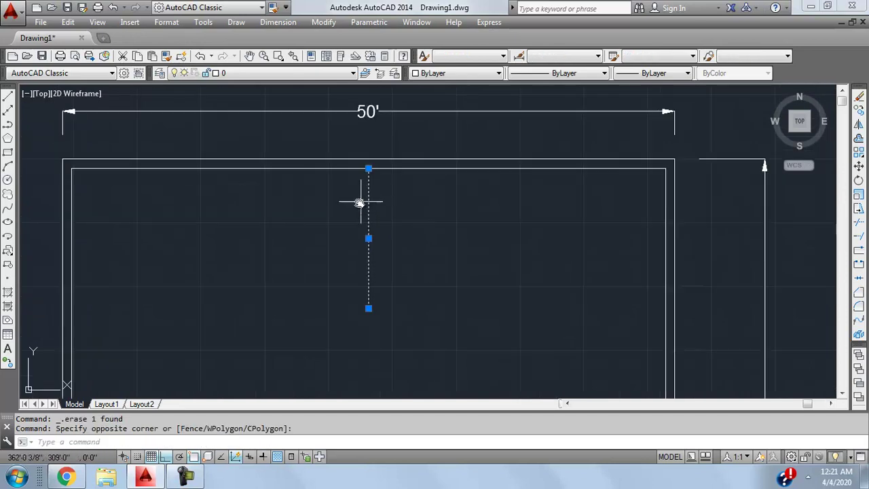
Offset the partition line 2.5' to both sides.
{"action": "type", "text": "offse"}
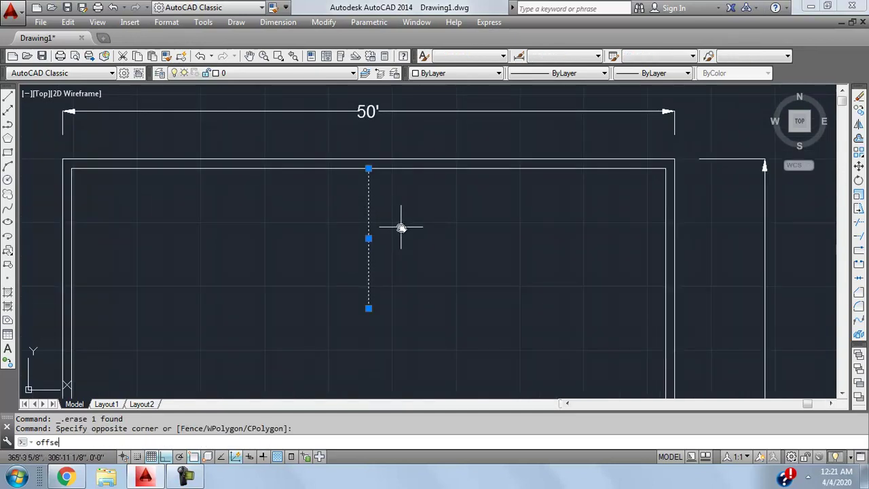
{"action": "type", "text": "t"}
{"action": "key", "text": "Return"}
{"action": "scroll", "coordinate": [400, 216], "scroll_direction": "up", "scroll_amount": 2}
{"action": "scroll", "coordinate": [400, 216], "scroll_direction": "down", "scroll_amount": 2}
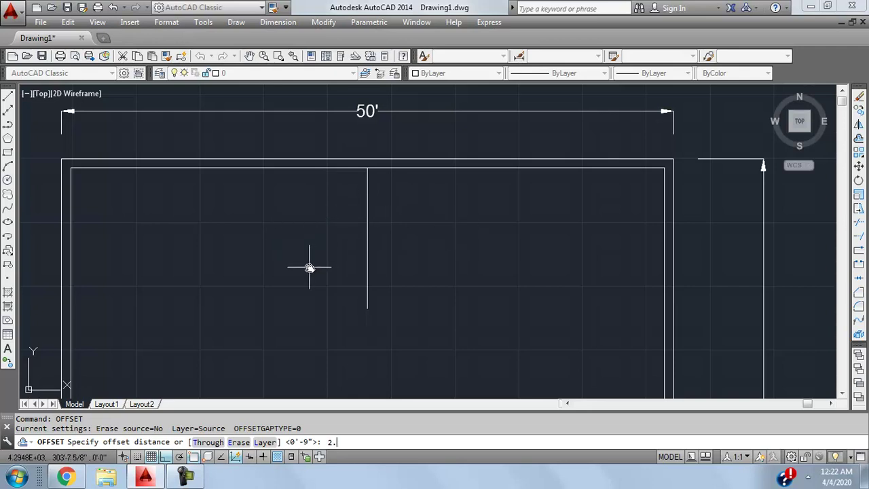
{"action": "key", "text": "Return"}
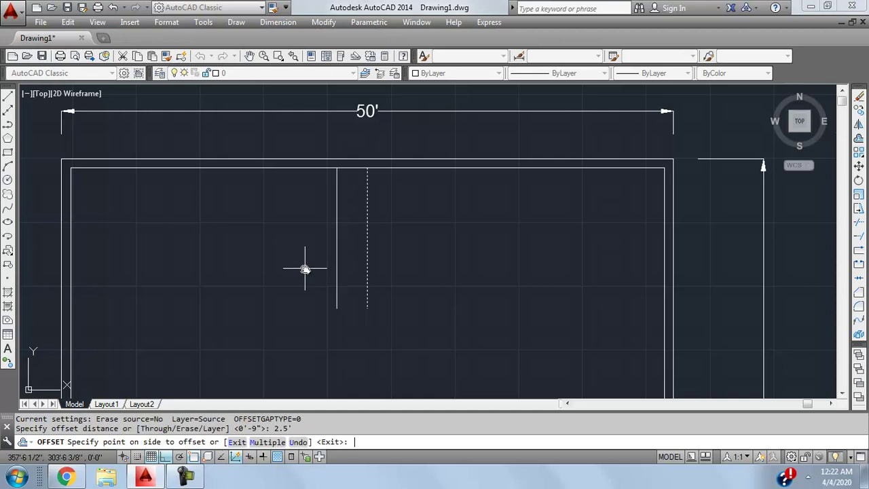
{"action": "left_click", "coordinate": [429, 219]}
{"action": "left_click", "coordinate": [368, 208]}
{"action": "left_click", "coordinate": [328, 206]}
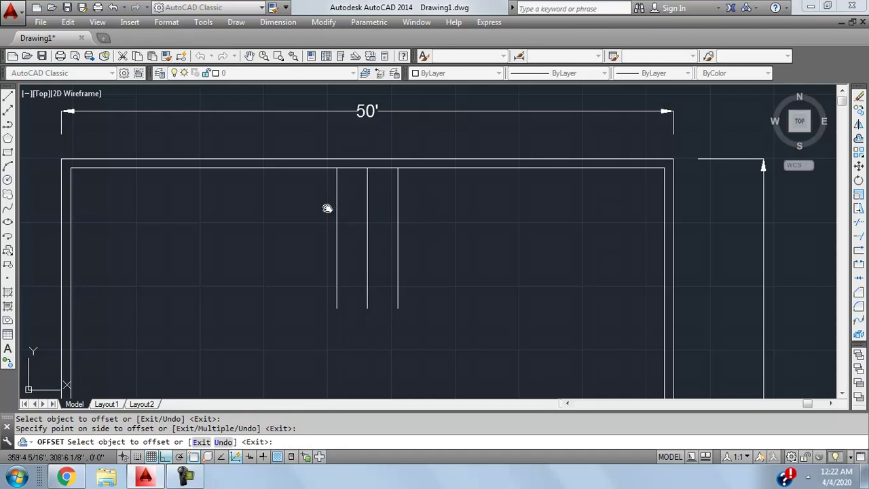
{"action": "key", "text": "Escape"}
Erase the original middle partition line.
{"action": "middle_click_drag", "start_coordinate": [327, 173], "coordinate": [315, 190]}
{"action": "left_click", "coordinate": [359, 213]}
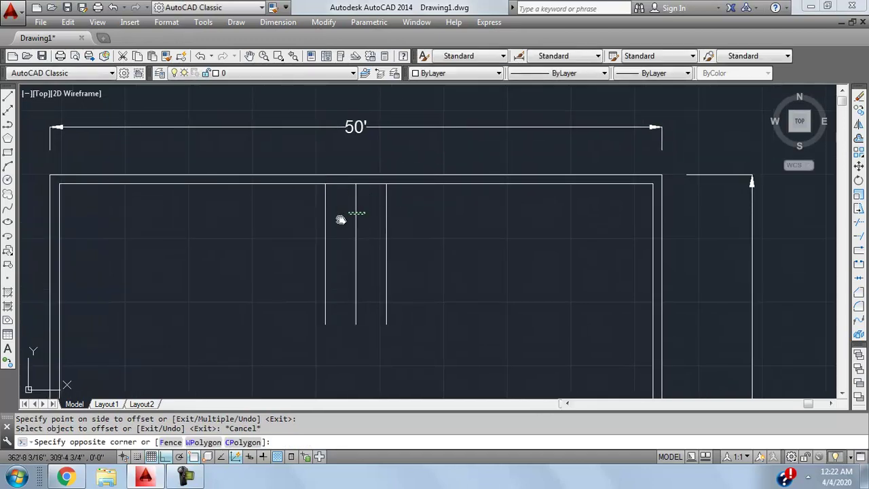
{"action": "left_click", "coordinate": [342, 224]}
{"action": "key", "text": "Delete"}
Draw a horizontal crossbar 3' below the top wall joining the two partition lines.
{"action": "scroll", "coordinate": [370, 205], "scroll_direction": "up", "scroll_amount": 4}
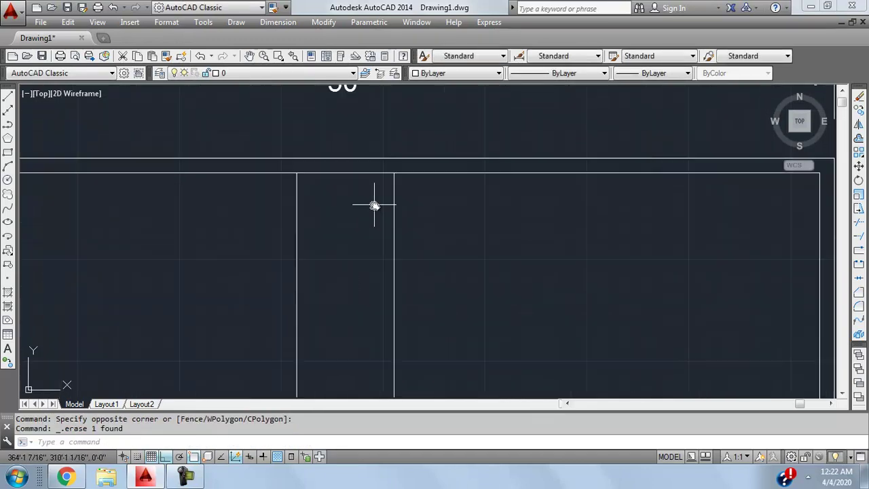
{"action": "left_click", "coordinate": [7, 98]}
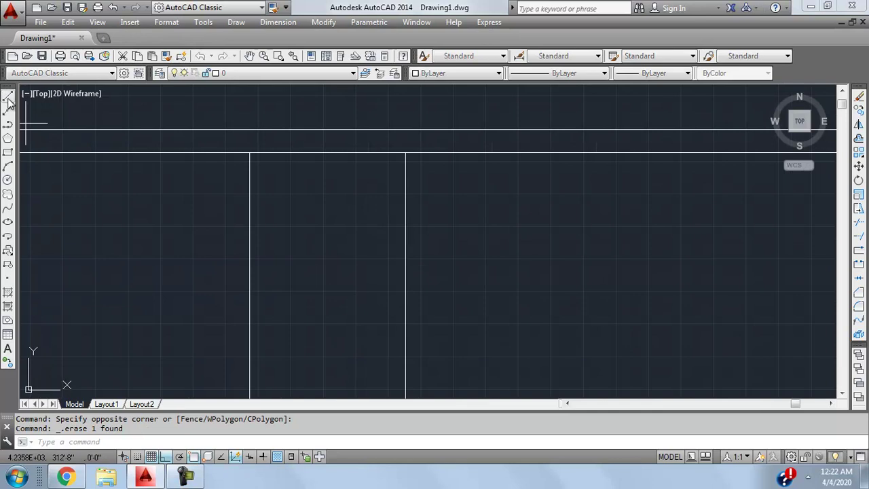
{"action": "left_click", "coordinate": [406, 155]}
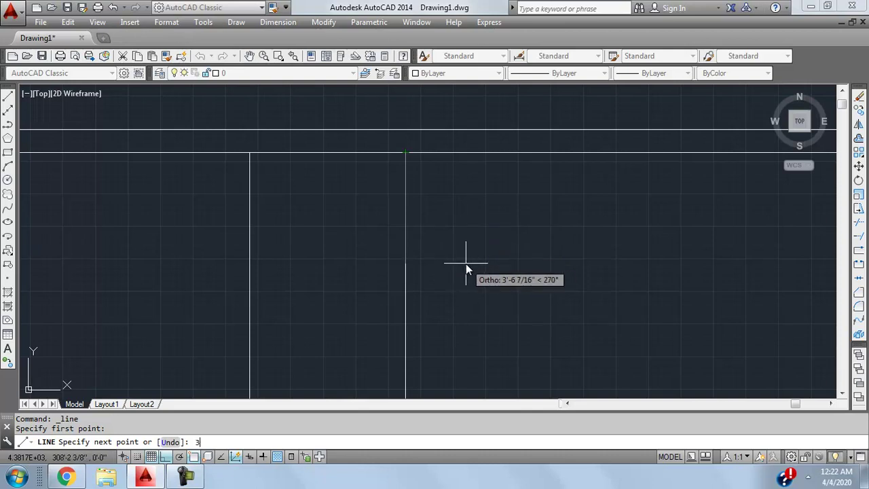
{"action": "type", "text": "'"}
{"action": "key", "text": "Return"}
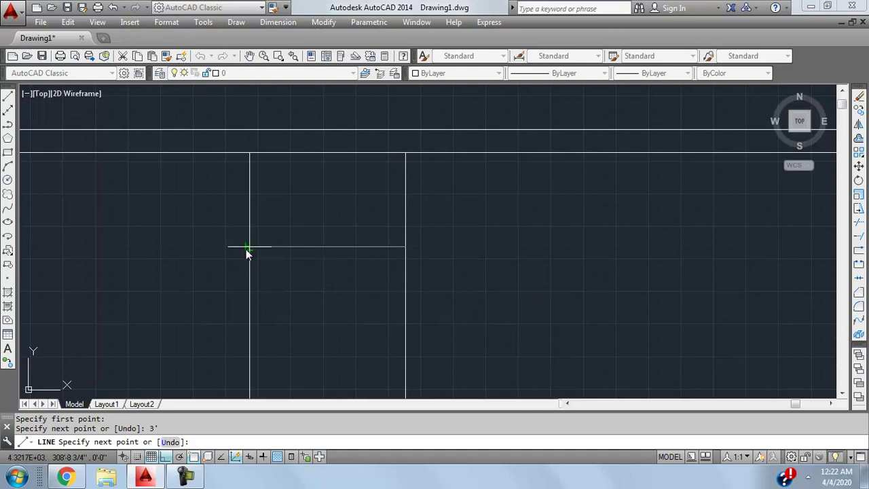
{"action": "left_click", "coordinate": [246, 249]}
{"action": "scroll", "coordinate": [382, 190], "scroll_direction": "down", "scroll_amount": 6}
{"action": "key", "text": "Escape"}
{"action": "left_click", "coordinate": [438, 244]}
{"action": "left_click", "coordinate": [291, 263]}
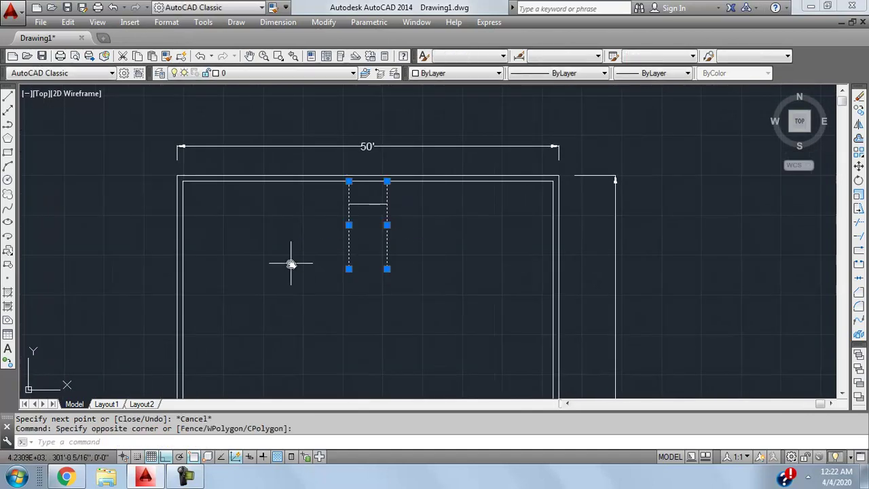
{"action": "key", "text": "Escape"}
{"action": "scroll", "coordinate": [363, 210], "scroll_direction": "up", "scroll_amount": 3}
{"action": "scroll", "coordinate": [367, 210], "scroll_direction": "down", "scroll_amount": 1}
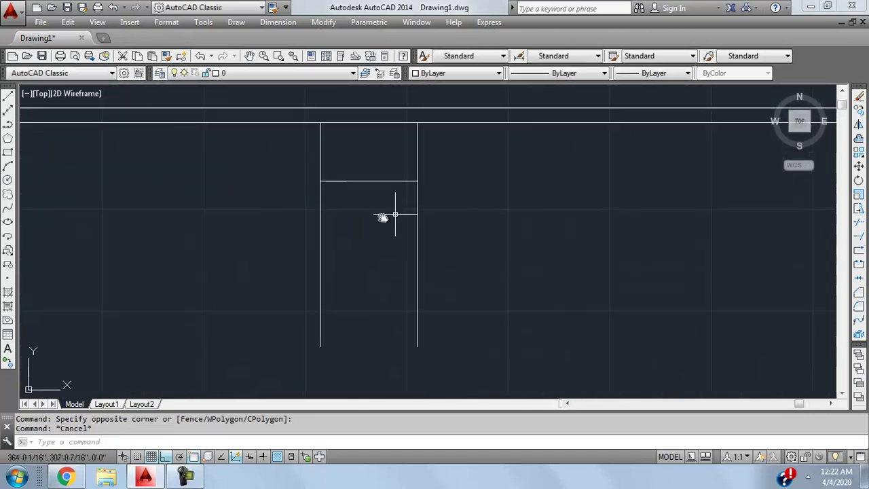
Start TRIM and window-select the two partition lines as cutting edges, then cancel.
{"action": "type", "text": "trim"}
{"action": "key", "text": "Return"}
{"action": "left_click", "coordinate": [592, 263]}
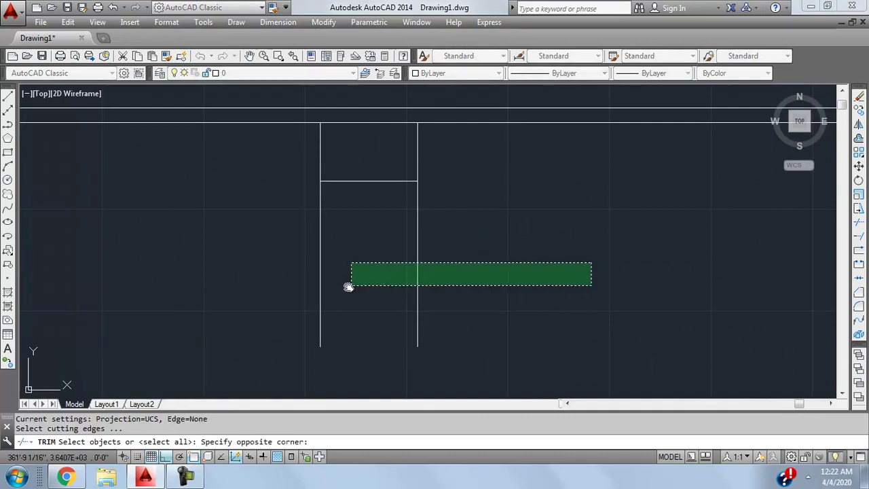
{"action": "left_click", "coordinate": [279, 302]}
{"action": "key", "text": "Escape"}
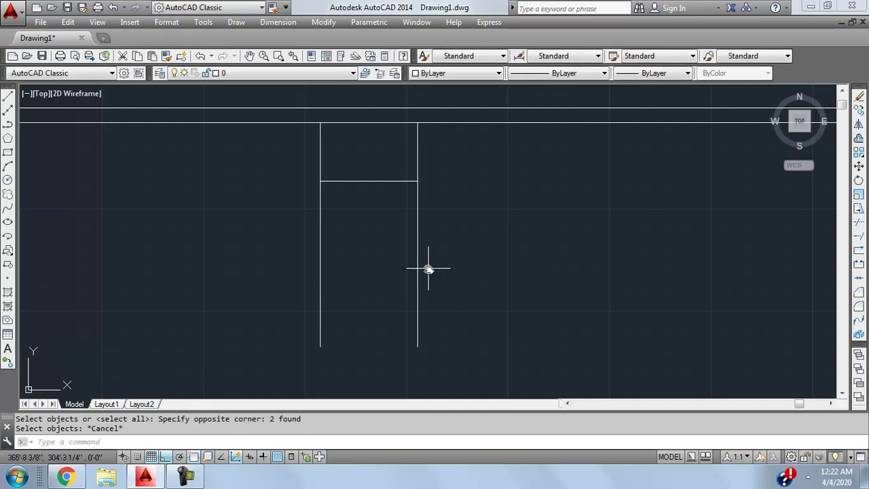
Trim away the partition lines below the crossbar using all objects as edges.
{"action": "type", "text": "tr"}
{"action": "key", "text": "Return"}
{"action": "key", "text": "Return"}
{"action": "left_click", "coordinate": [475, 251]}
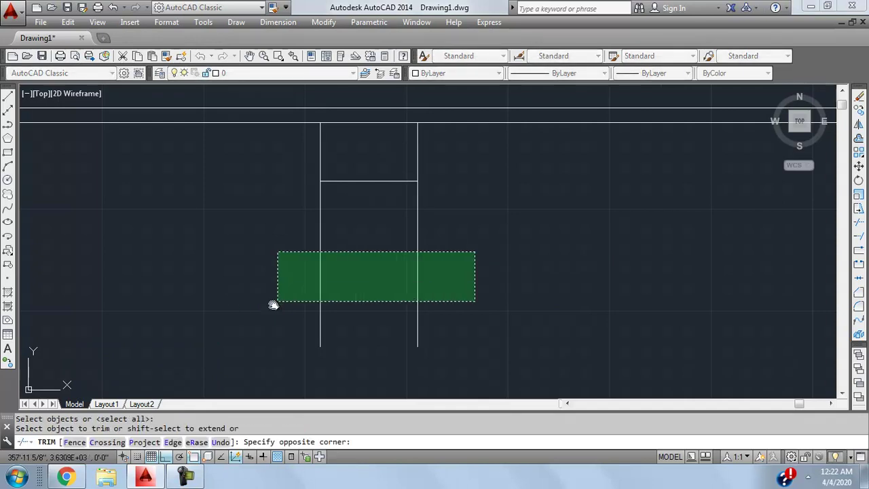
{"action": "left_click", "coordinate": [275, 304]}
{"action": "middle_click_drag", "start_coordinate": [434, 239], "coordinate": [421, 274]}
{"action": "key", "text": "Escape"}
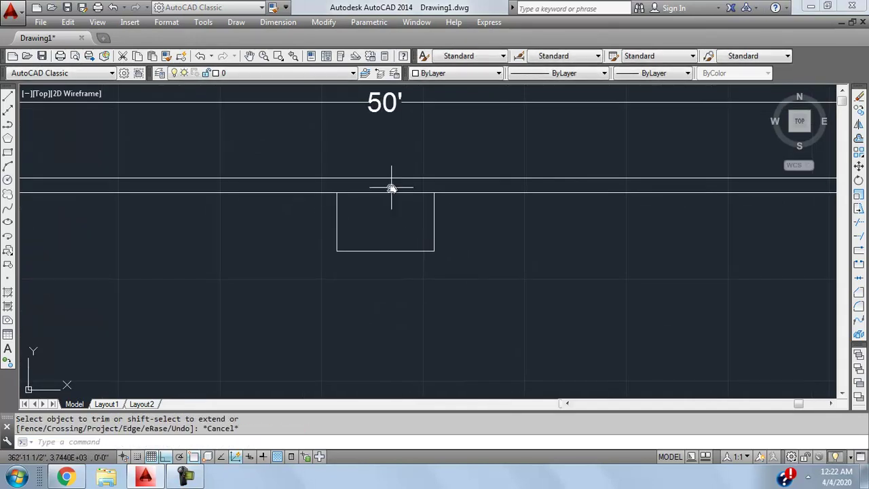
{"action": "scroll", "coordinate": [353, 226], "scroll_direction": "up", "scroll_amount": 2}
{"action": "scroll", "coordinate": [381, 217], "scroll_direction": "down", "scroll_amount": 2}
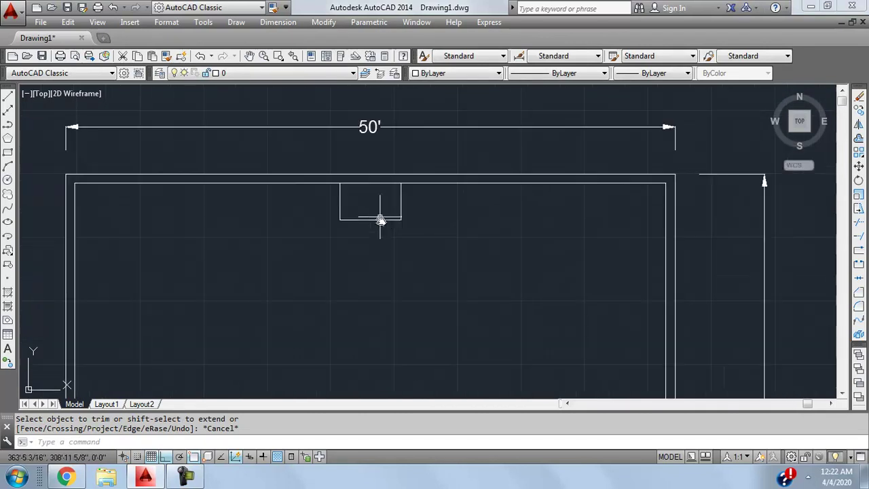
{"action": "scroll", "coordinate": [369, 224], "scroll_direction": "up", "scroll_amount": 2}
{"action": "scroll", "coordinate": [372, 228], "scroll_direction": "down", "scroll_amount": 2}
{"action": "middle_click_drag", "start_coordinate": [382, 199], "coordinate": [384, 190]}
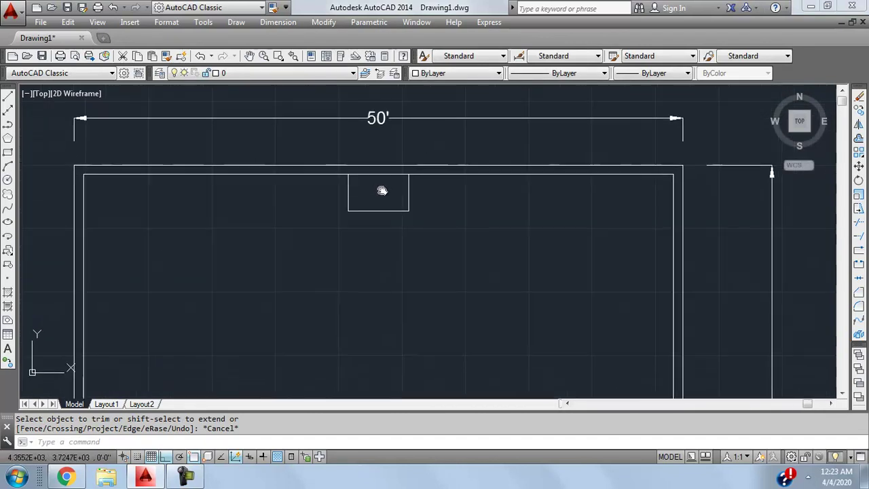
{"action": "scroll", "coordinate": [381, 231], "scroll_direction": "down", "scroll_amount": 2}
{"action": "scroll", "coordinate": [381, 224], "scroll_direction": "up", "scroll_amount": 3}
{"action": "middle_click_drag", "start_coordinate": [381, 160], "coordinate": [380, 195]}
{"action": "scroll", "coordinate": [384, 192], "scroll_direction": "up", "scroll_amount": 2}
Offset the small box's left, bottom and right edges outward by 9".
{"action": "left_click", "coordinate": [365, 185]}
{"action": "key", "text": "Escape"}
{"action": "type", "text": "offset"}
{"action": "key", "text": "Return"}
{"action": "type", "text": "9\""}
{"action": "key", "text": "Return"}
{"action": "scroll", "coordinate": [369, 179], "scroll_direction": "up", "scroll_amount": 2}
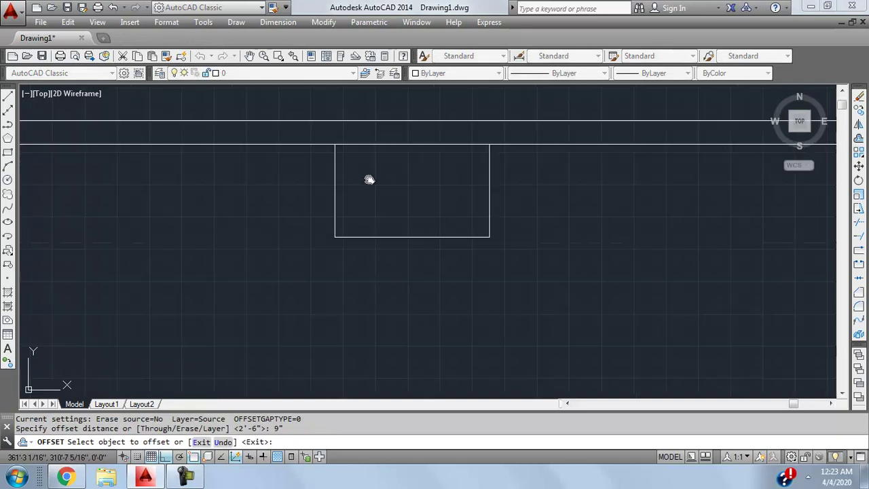
{"action": "left_click", "coordinate": [337, 167]}
{"action": "left_click", "coordinate": [271, 177]}
{"action": "left_click", "coordinate": [394, 239]}
{"action": "left_click", "coordinate": [394, 242]}
{"action": "left_click", "coordinate": [491, 190]}
{"action": "left_click", "coordinate": [557, 188]}
{"action": "key", "text": "Escape"}
Start a trim around the box with all objects as cutting edges, then cancel and frame the notch.
{"action": "middle_click_drag", "start_coordinate": [423, 242], "coordinate": [392, 277]}
{"action": "scroll", "coordinate": [391, 277], "scroll_direction": "down", "scroll_amount": 5}
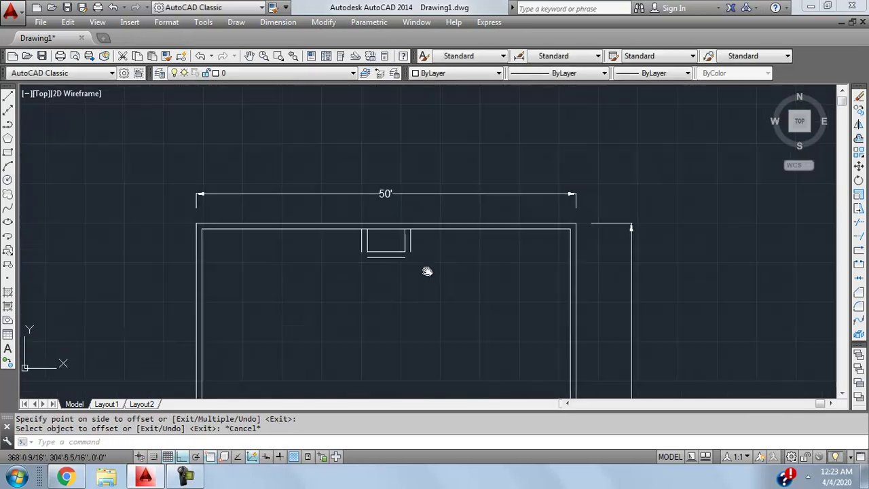
{"action": "scroll", "coordinate": [427, 256], "scroll_direction": "up", "scroll_amount": 4}
{"action": "middle_click_drag", "start_coordinate": [343, 256], "coordinate": [340, 264]}
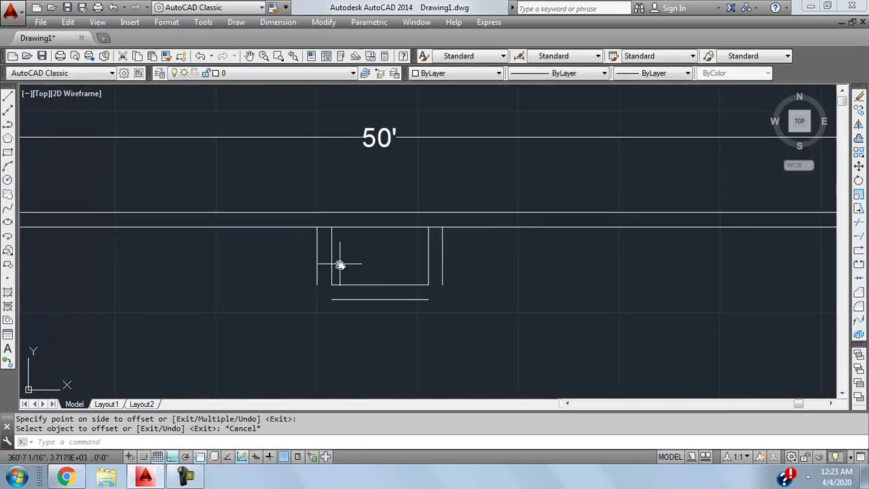
{"action": "type", "text": "tr"}
{"action": "key", "text": "Return"}
{"action": "scroll", "coordinate": [470, 274], "scroll_direction": "up", "scroll_amount": 4}
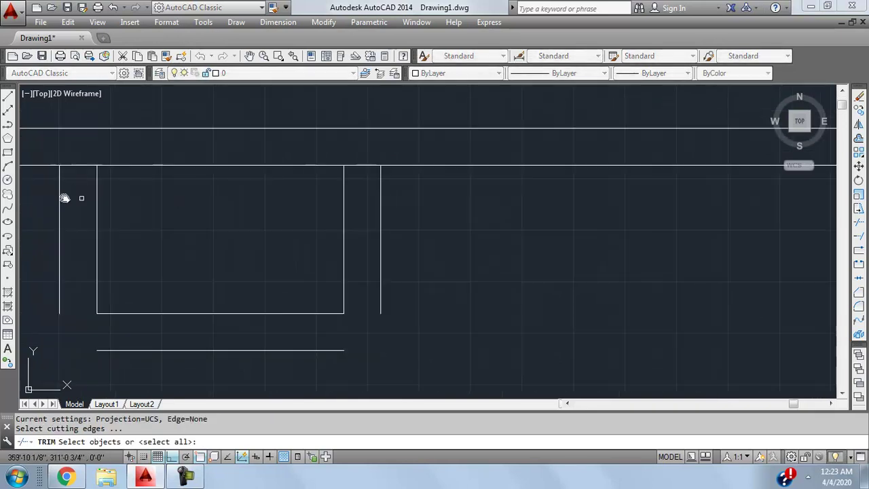
{"action": "key", "text": "Return"}
{"action": "scroll", "coordinate": [469, 229], "scroll_direction": "down", "scroll_amount": 2}
{"action": "scroll", "coordinate": [202, 181], "scroll_direction": "up", "scroll_amount": 2}
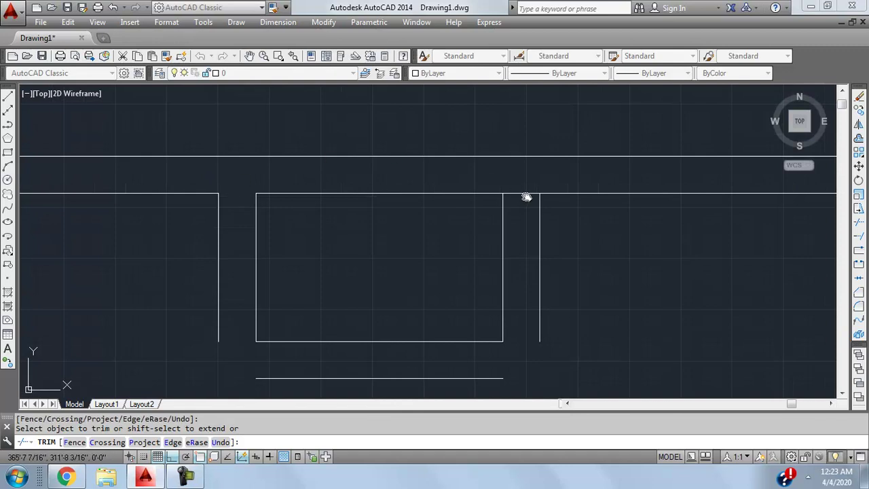
{"action": "scroll", "coordinate": [537, 165], "scroll_direction": "down", "scroll_amount": 6}
{"action": "scroll", "coordinate": [514, 228], "scroll_direction": "up", "scroll_amount": 2}
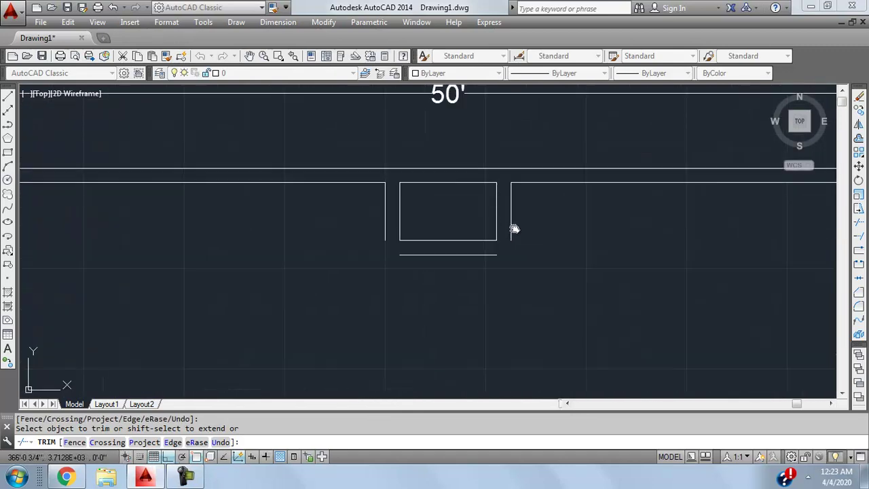
{"action": "scroll", "coordinate": [553, 230], "scroll_direction": "down", "scroll_amount": 4}
{"action": "scroll", "coordinate": [553, 230], "scroll_direction": "up", "scroll_amount": 2}
{"action": "scroll", "coordinate": [518, 140], "scroll_direction": "down", "scroll_amount": 4}
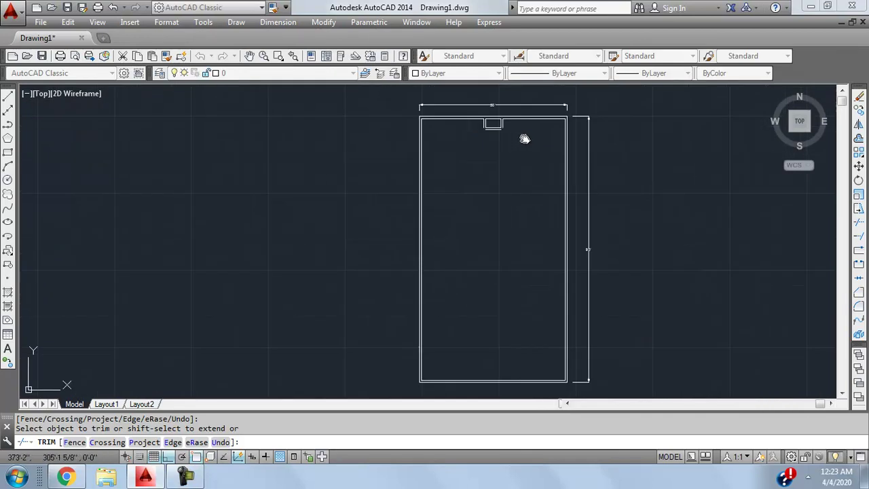
{"action": "scroll", "coordinate": [462, 183], "scroll_direction": "up", "scroll_amount": 10}
{"action": "key", "text": "Escape"}
{"action": "middle_click_drag", "start_coordinate": [390, 186], "coordinate": [400, 210]}
{"action": "scroll", "coordinate": [406, 208], "scroll_direction": "down", "scroll_amount": 1}
{"action": "scroll", "coordinate": [403, 210], "scroll_direction": "up", "scroll_amount": 1}
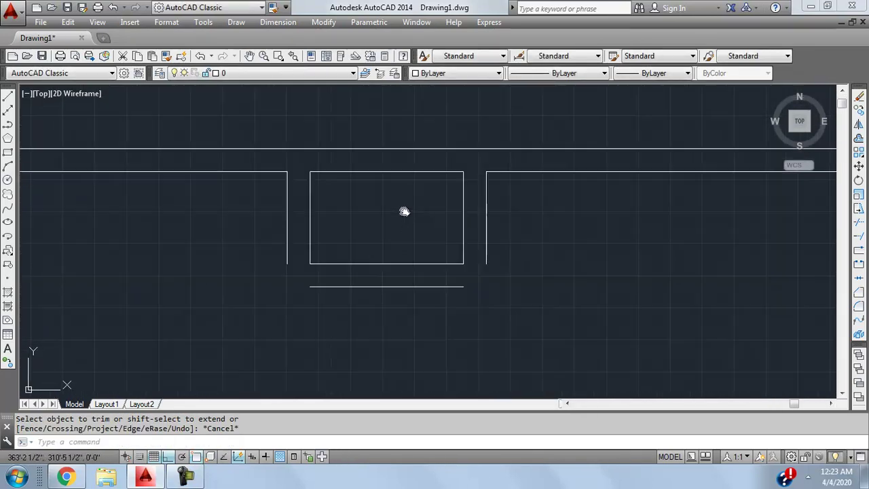
{"action": "scroll", "coordinate": [398, 225], "scroll_direction": "up", "scroll_amount": 2}
{"action": "middle_click_drag", "start_coordinate": [402, 232], "coordinate": [398, 249]}
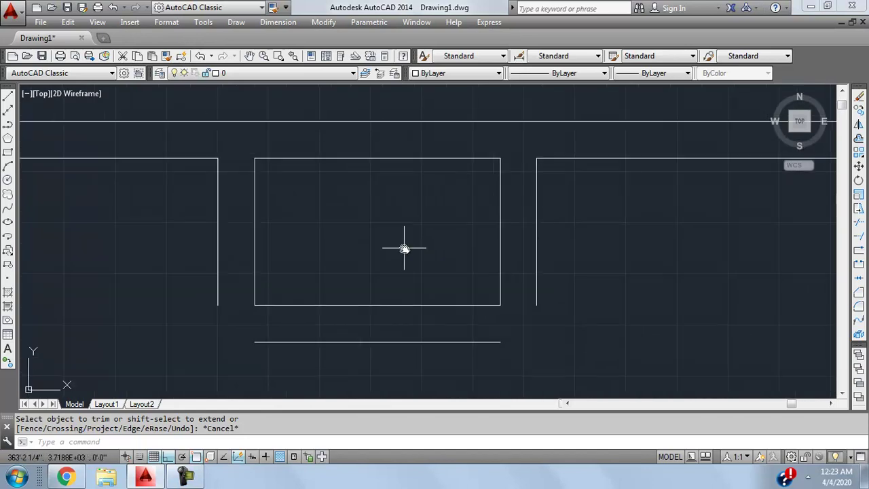
Fillet the left wall end to the line below the rectangle with radius 0.
{"action": "type", "text": "i"}
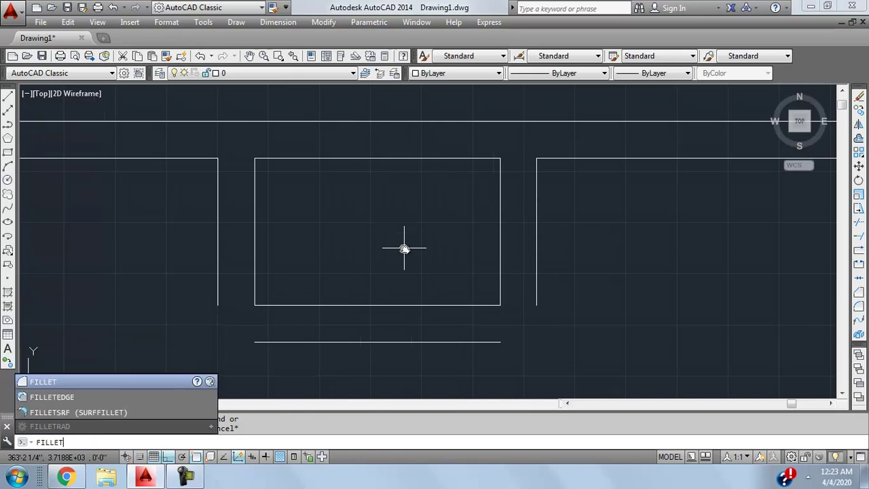
{"action": "key", "text": "Return"}
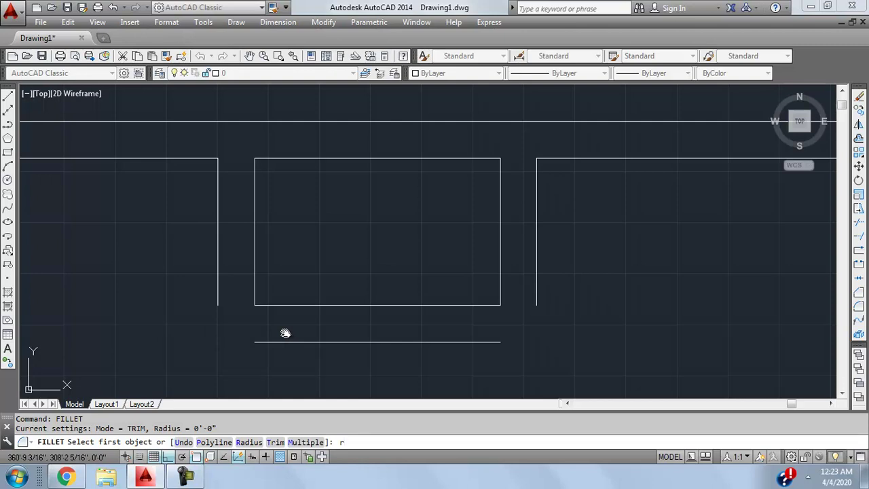
{"action": "key", "text": "Return"}
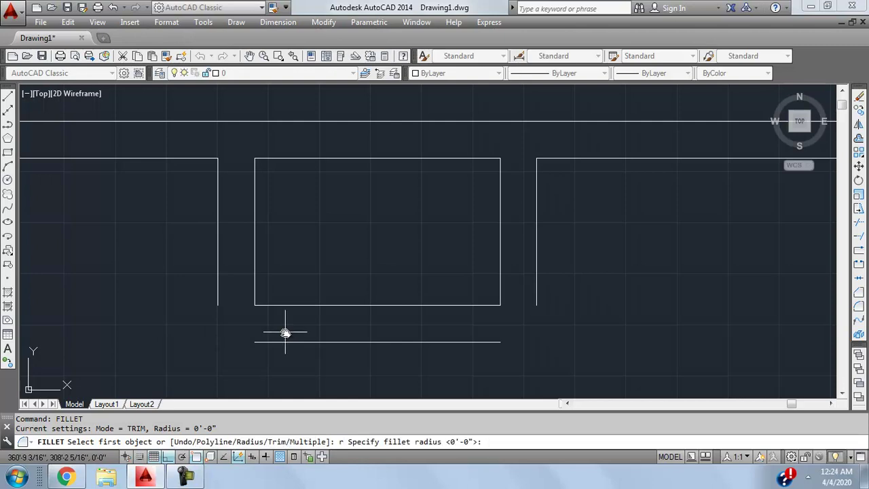
{"action": "key", "text": "Return"}
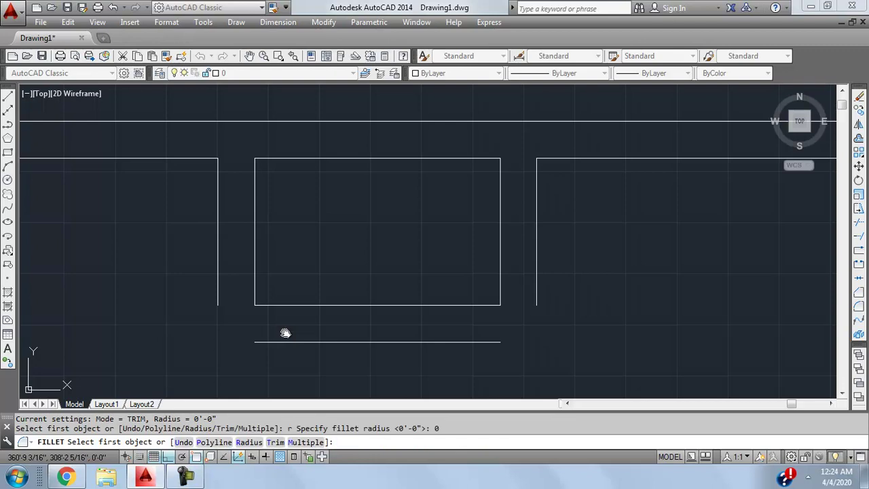
{"action": "left_click", "coordinate": [218, 292]}
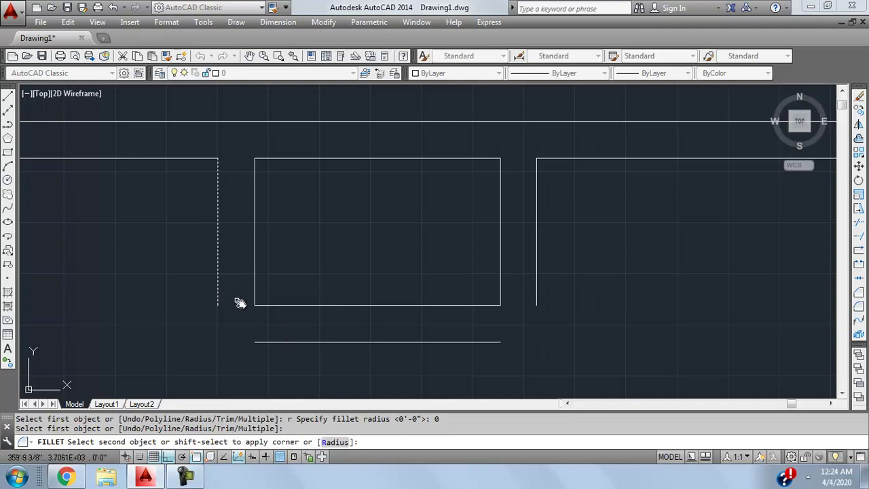
{"action": "left_click", "coordinate": [278, 343]}
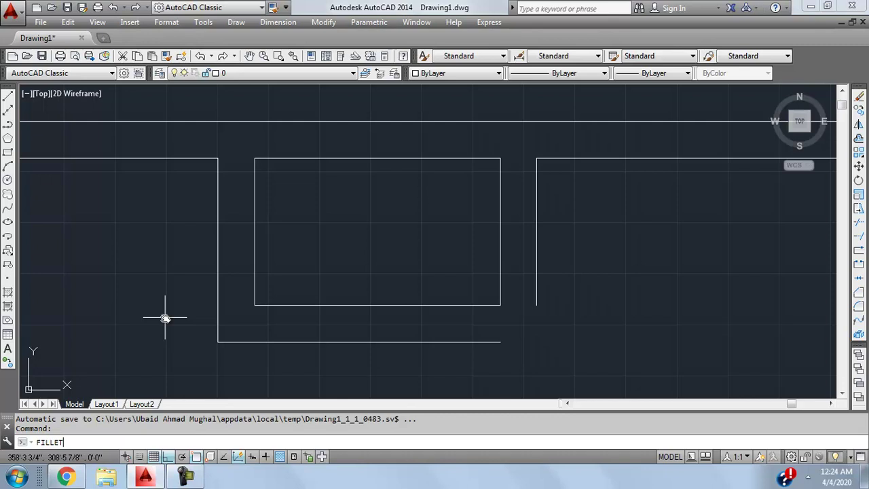
Fillet the right wall end to the same bottom line for a sharp corner.
{"action": "key", "text": "Return"}
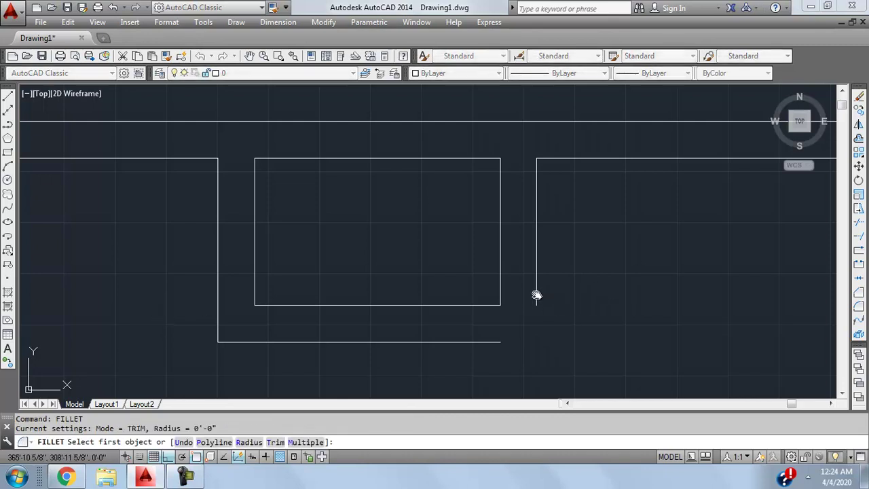
{"action": "left_click", "coordinate": [537, 295]}
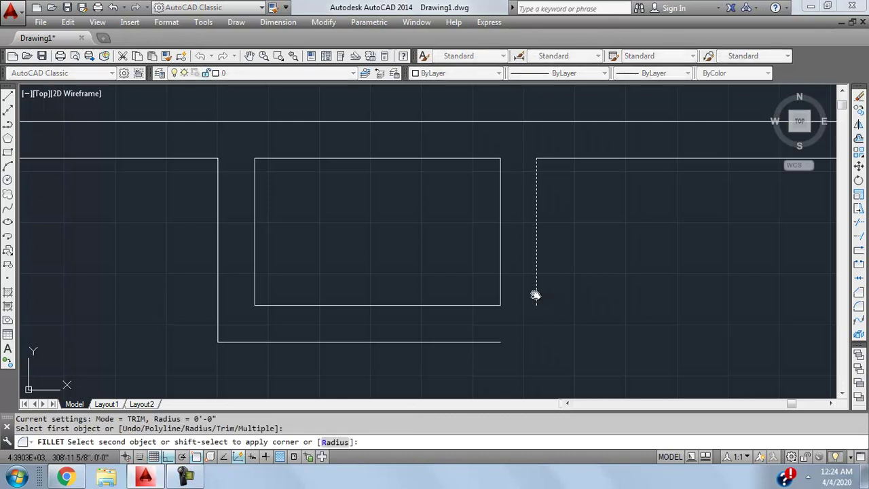
{"action": "left_click", "coordinate": [485, 343]}
{"action": "scroll", "coordinate": [510, 217], "scroll_direction": "down", "scroll_amount": 5}
{"action": "scroll", "coordinate": [510, 217], "scroll_direction": "down", "scroll_amount": 8}
{"action": "scroll", "coordinate": [524, 266], "scroll_direction": "up", "scroll_amount": 9}
{"action": "scroll", "coordinate": [520, 159], "scroll_direction": "down", "scroll_amount": 3}
{"action": "scroll", "coordinate": [398, 163], "scroll_direction": "up", "scroll_amount": 4}
{"action": "scroll", "coordinate": [401, 146], "scroll_direction": "down", "scroll_amount": 2}
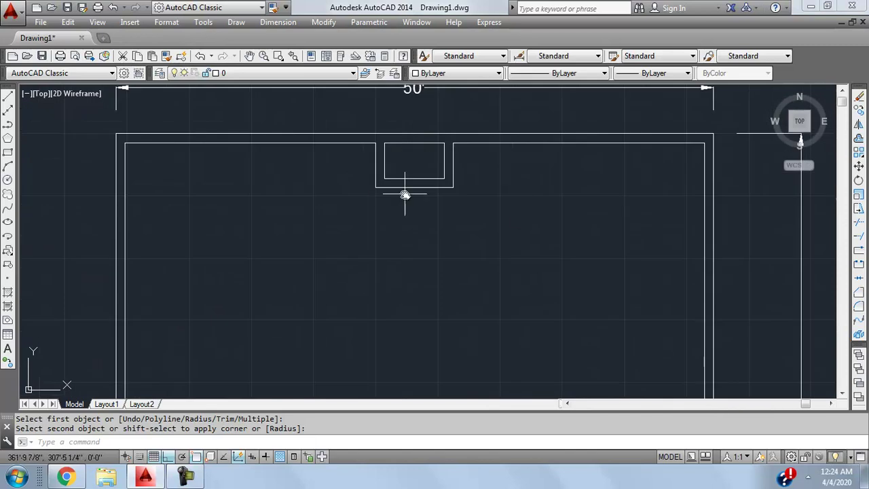
{"action": "scroll", "coordinate": [405, 195], "scroll_direction": "down", "scroll_amount": 2}
{"action": "middle_click_drag", "start_coordinate": [408, 233], "coordinate": [394, 206]}
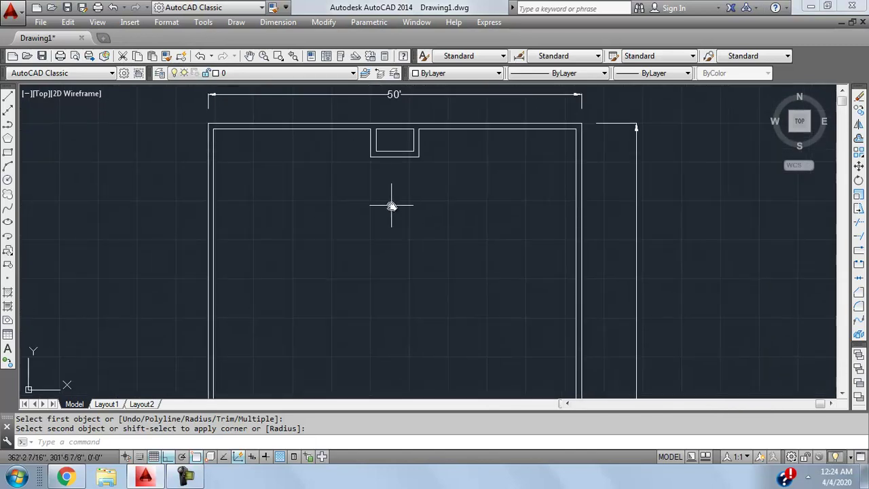
{"action": "scroll", "coordinate": [405, 170], "scroll_direction": "up", "scroll_amount": 2}
{"action": "middle_click_drag", "start_coordinate": [390, 150], "coordinate": [383, 194]}
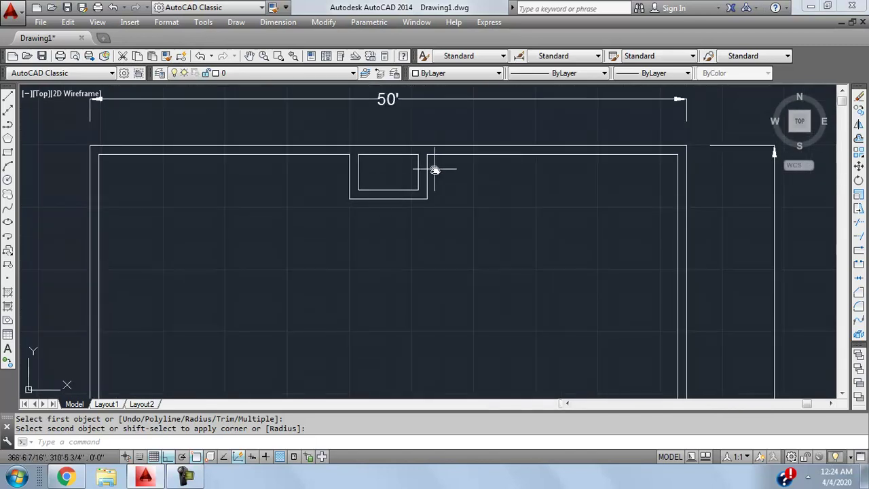
{"action": "scroll", "coordinate": [435, 170], "scroll_direction": "down", "scroll_amount": 2}
{"action": "middle_click_drag", "start_coordinate": [368, 225], "coordinate": [374, 174]}
{"action": "scroll", "coordinate": [333, 224], "scroll_direction": "down", "scroll_amount": 2}
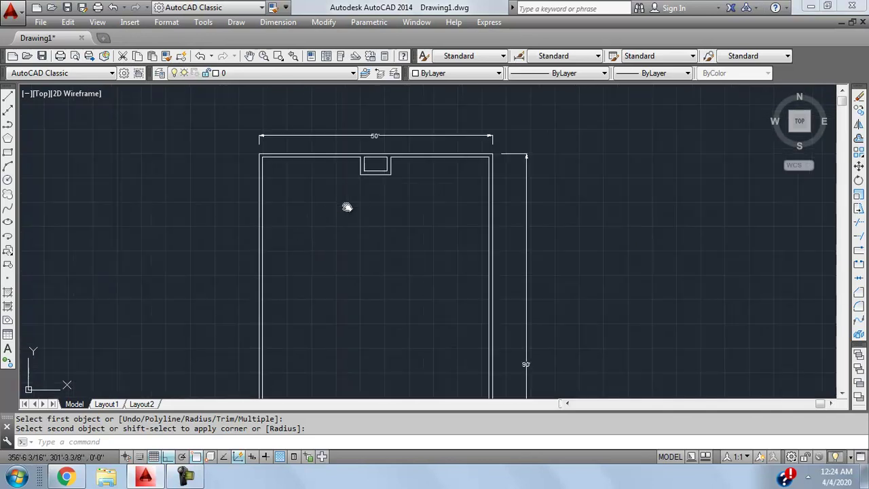
{"action": "scroll", "coordinate": [310, 184], "scroll_direction": "up", "scroll_amount": 3}
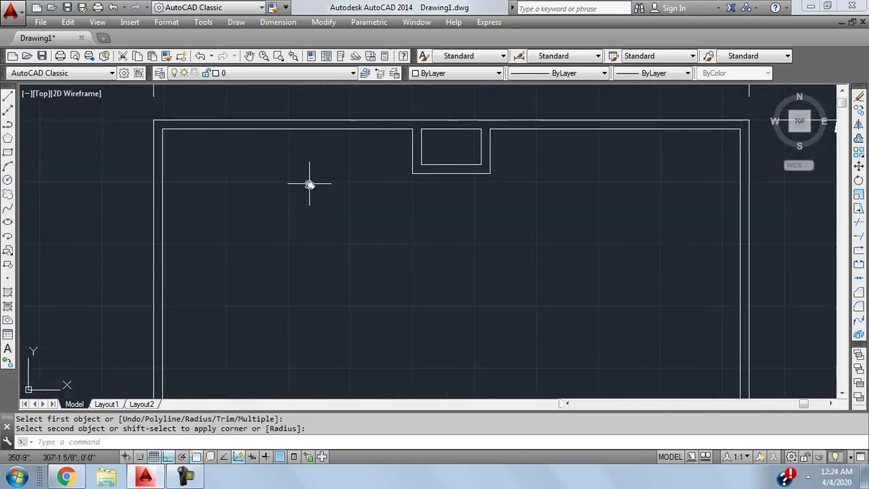
{"action": "scroll", "coordinate": [408, 197], "scroll_direction": "down", "scroll_amount": 2}
{"action": "scroll", "coordinate": [391, 136], "scroll_direction": "up", "scroll_amount": 4}
{"action": "middle_click_drag", "start_coordinate": [387, 93], "coordinate": [394, 294]}
{"action": "scroll", "coordinate": [365, 176], "scroll_direction": "down", "scroll_amount": 8}
{"action": "scroll", "coordinate": [374, 194], "scroll_direction": "up", "scroll_amount": 4}
{"action": "middle_click_drag", "start_coordinate": [374, 195], "coordinate": [346, 216]}
{"action": "scroll", "coordinate": [346, 215], "scroll_direction": "down", "scroll_amount": 2}
{"action": "scroll", "coordinate": [351, 224], "scroll_direction": "up", "scroll_amount": 2}
{"action": "left_click", "coordinate": [289, 114]}
{"action": "scroll", "coordinate": [284, 206], "scroll_direction": "down", "scroll_amount": 1}
{"action": "scroll", "coordinate": [283, 206], "scroll_direction": "up", "scroll_amount": 1}
{"action": "key", "text": "Escape"}
{"action": "left_click", "coordinate": [302, 130]}
{"action": "scroll", "coordinate": [305, 201], "scroll_direction": "down", "scroll_amount": 2}
{"action": "middle_click_drag", "start_coordinate": [305, 199], "coordinate": [281, 219]}
{"action": "key", "text": "Escape"}
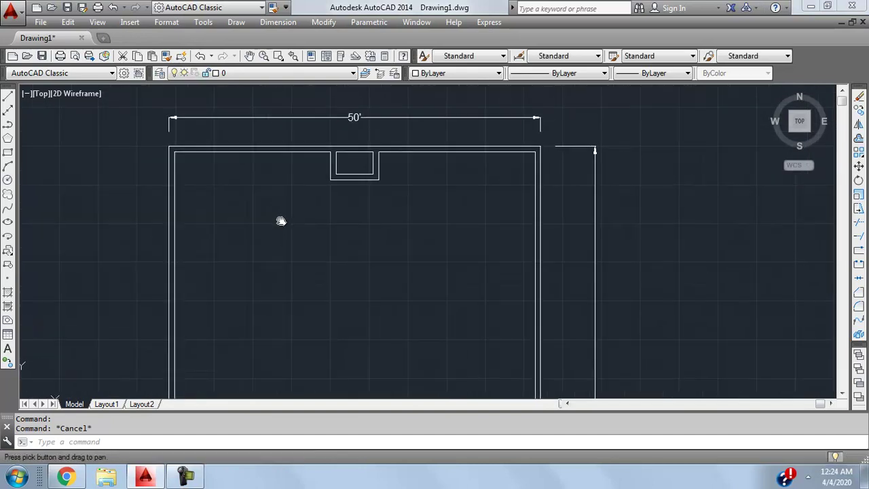
{"action": "left_click", "coordinate": [301, 154]}
{"action": "mouse_move", "coordinate": [303, 242]}
{"action": "middle_mouse_down"}
{"action": "mouse_move", "coordinate": [322, 240]}
{"action": "mouse_move", "coordinate": [325, 273]}
{"action": "middle_mouse_up"}
{"action": "scroll", "coordinate": [322, 239], "scroll_direction": "up", "scroll_amount": 2}
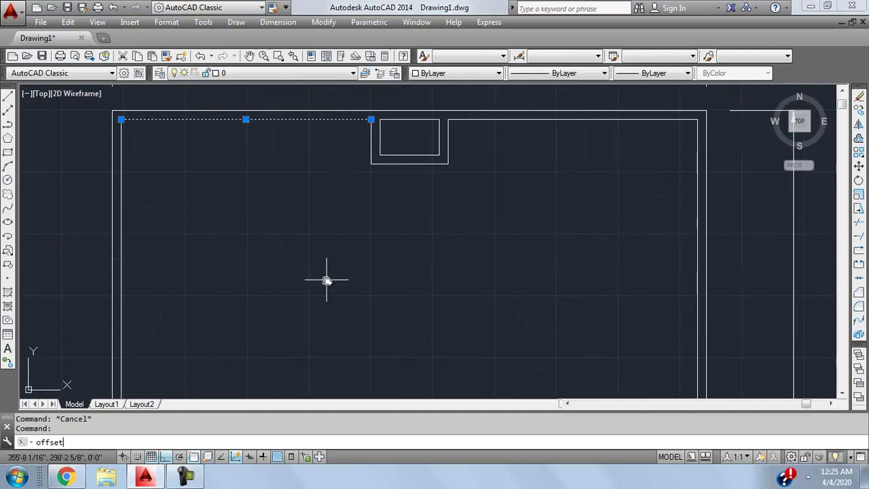
Offset the inner top wall 14' downward to create the first partition line.
{"action": "key", "text": "Return"}
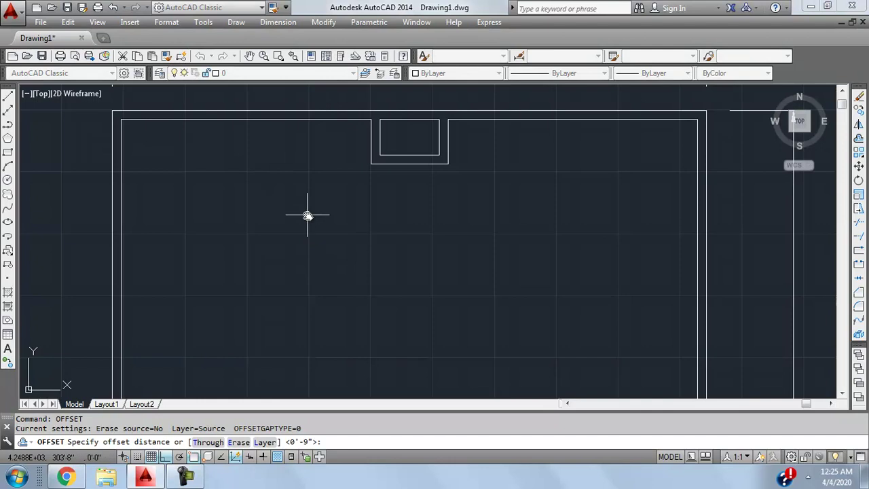
{"action": "type", "text": "14'"}
{"action": "key", "text": "Return"}
{"action": "left_click", "coordinate": [338, 239]}
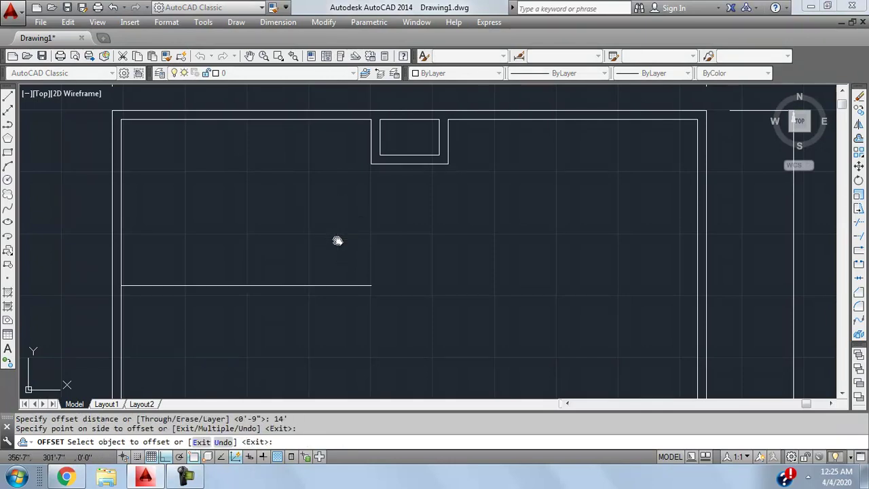
{"action": "middle_click_drag", "start_coordinate": [403, 266], "coordinate": [407, 252]}
{"action": "key", "text": "Escape"}
{"action": "left_click", "coordinate": [340, 243]}
{"action": "left_click", "coordinate": [292, 318]}
Offset the 14' partition line 9" further down for the second partition line.
{"action": "type", "text": "offset"}
{"action": "key", "text": "Return"}
{"action": "type", "text": "9"}
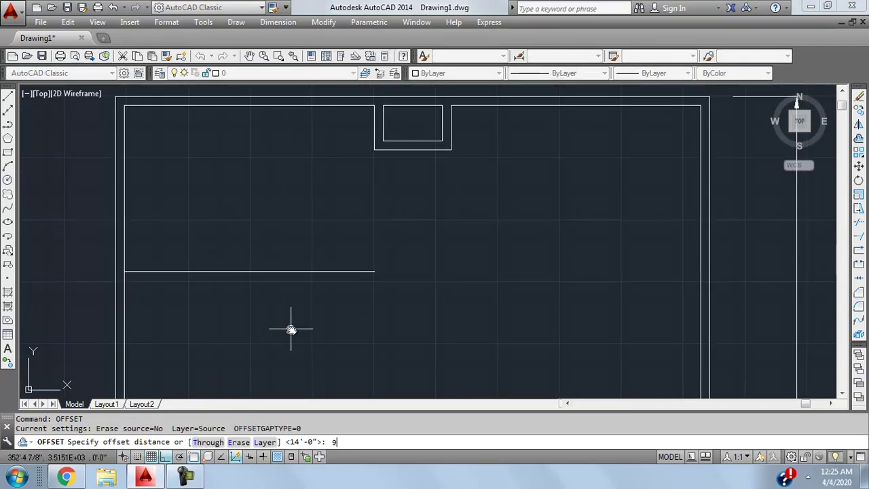
{"action": "type", "text": "\""}
{"action": "key", "text": "Return"}
{"action": "left_click", "coordinate": [292, 271]}
{"action": "left_click", "coordinate": [290, 329]}
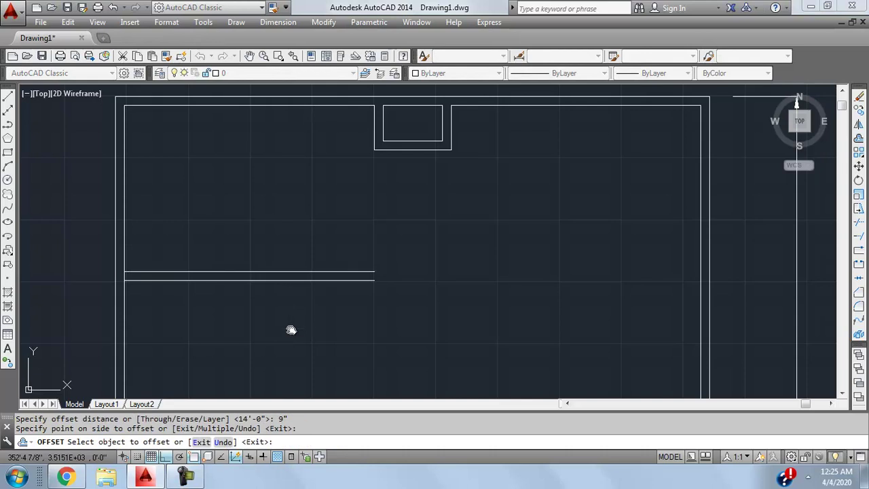
{"action": "middle_click_drag", "start_coordinate": [286, 219], "coordinate": [301, 213]}
{"action": "key", "text": "Escape"}
Trim the inner left wall piece between the two partition lines, using all edges.
{"action": "type", "text": "tr"}
{"action": "key", "text": "Return"}
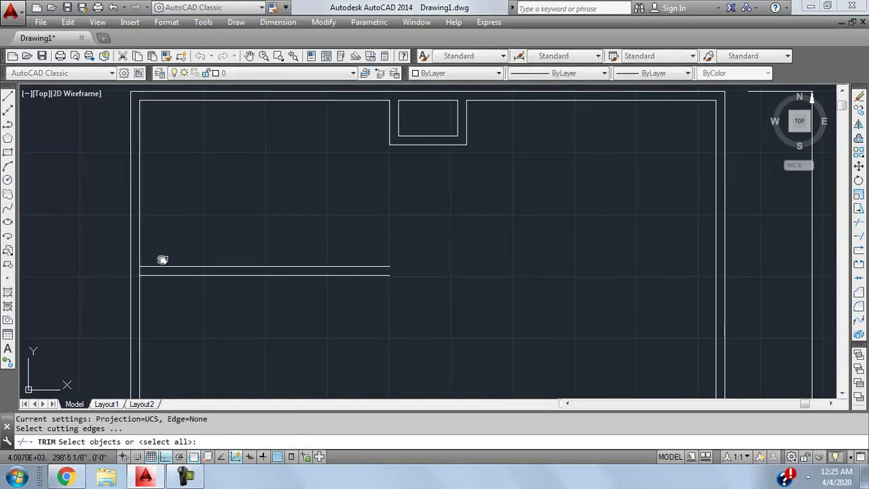
{"action": "key", "text": "Return"}
{"action": "key", "text": "Escape"}
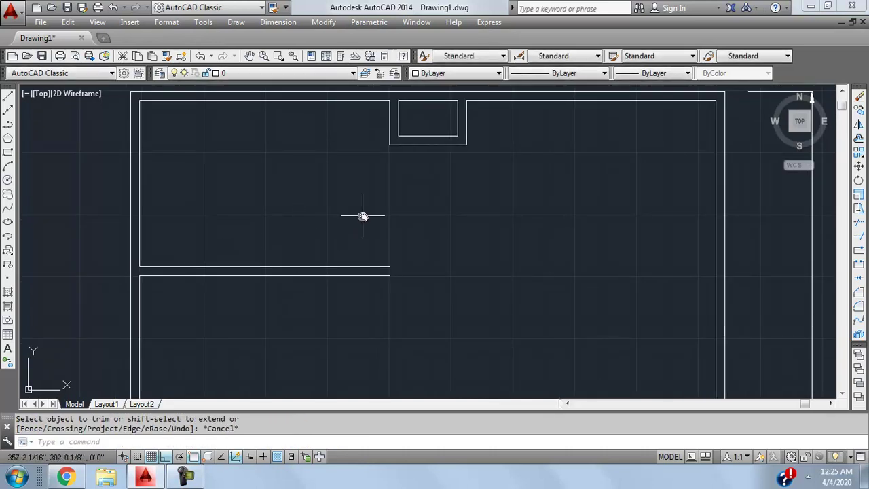
{"action": "middle_click_drag", "start_coordinate": [365, 216], "coordinate": [320, 244]}
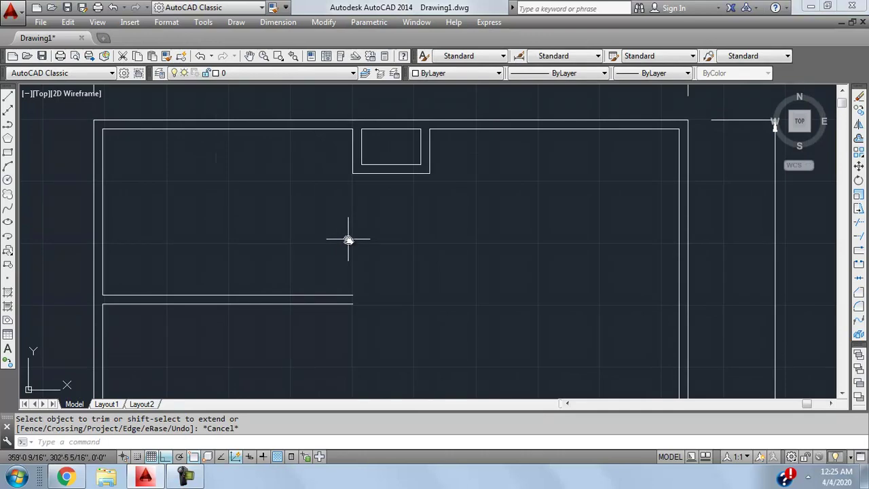
{"action": "middle_click_drag", "start_coordinate": [341, 215], "coordinate": [330, 210]}
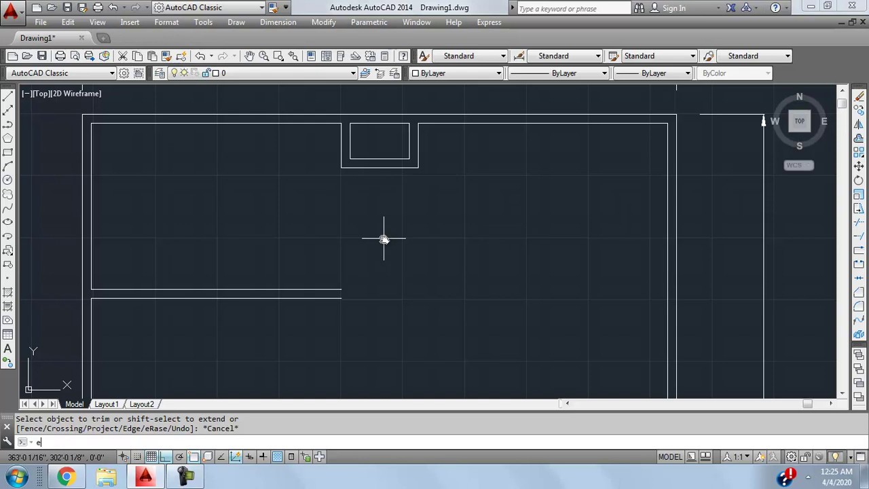
Extend the small box's vertical wall line down to the 9" partition line.
{"action": "type", "text": "x"}
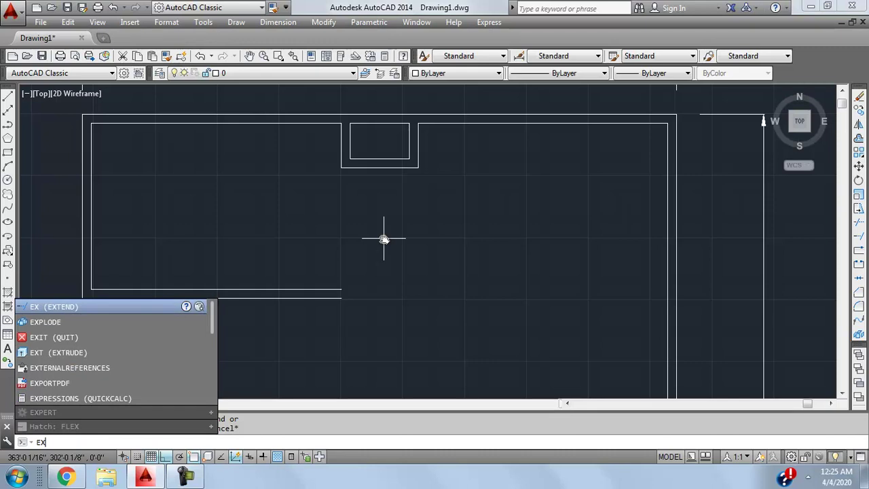
{"action": "key", "text": "Return"}
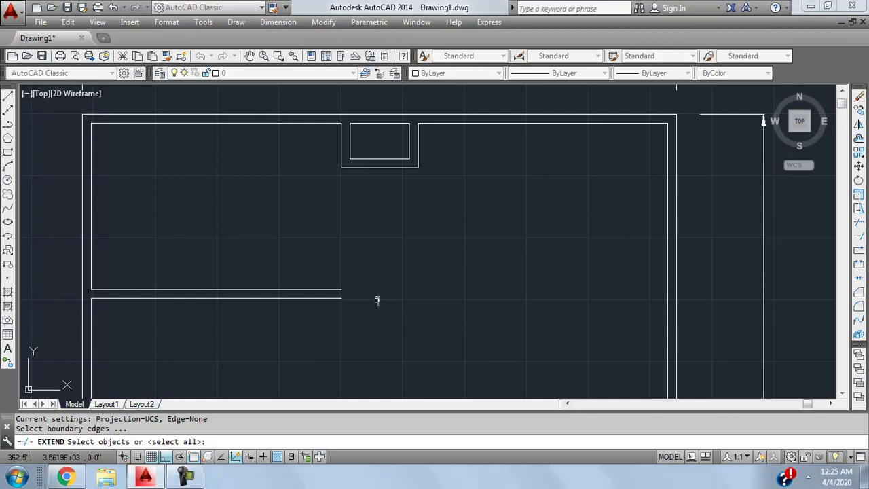
{"action": "key", "text": "Return"}
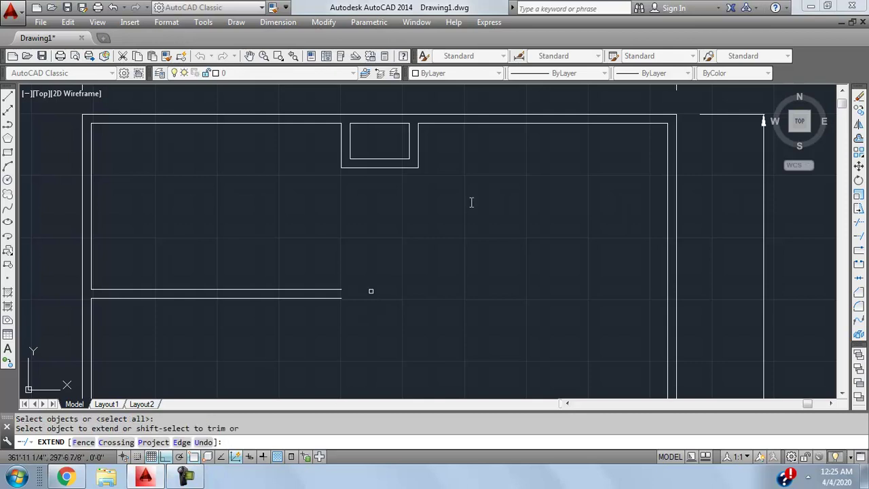
{"action": "left_click", "coordinate": [341, 158]}
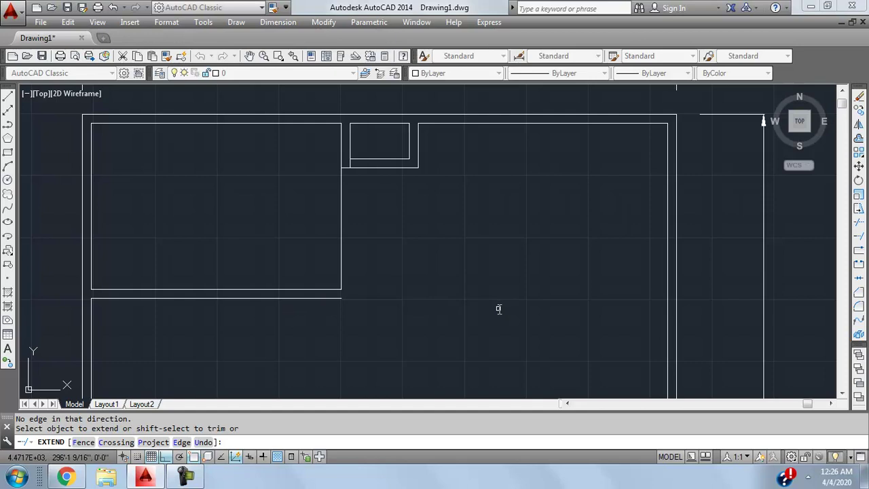
{"action": "key", "text": "Escape"}
Stretch the lower wall line right past the partition and extend the partition line to it.
{"action": "left_click", "coordinate": [334, 298]}
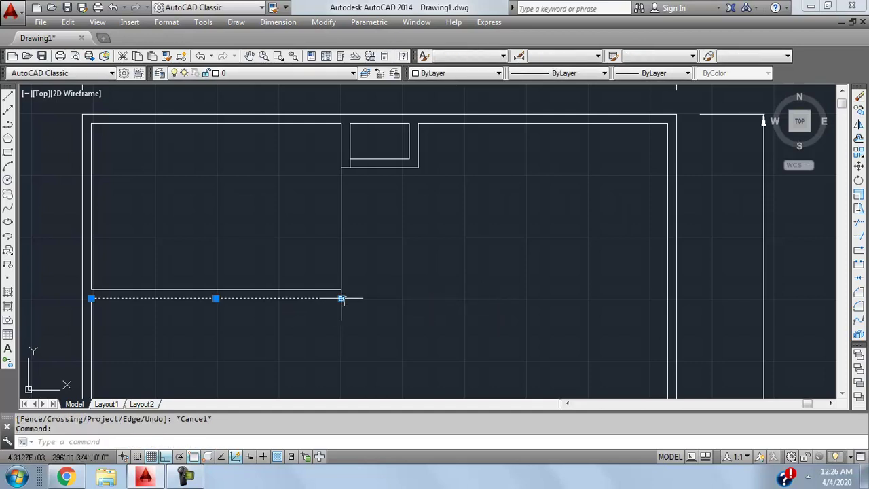
{"action": "left_click", "coordinate": [342, 298]}
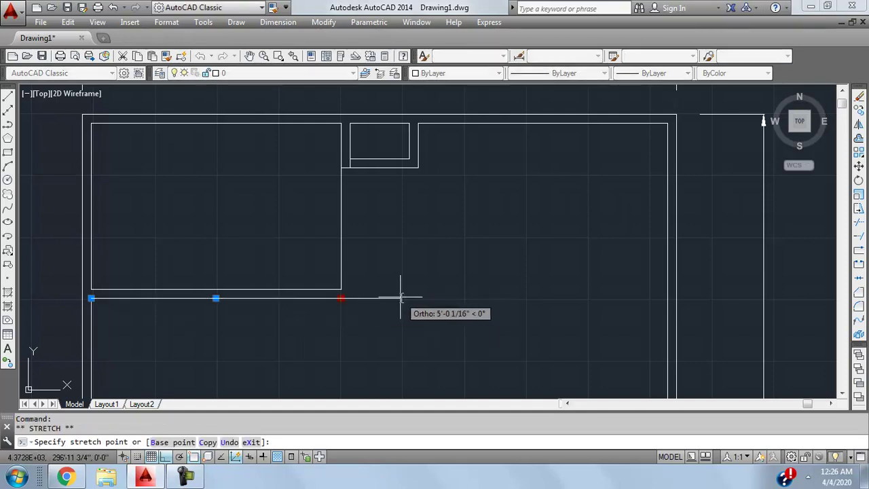
{"action": "left_click", "coordinate": [400, 298]}
{"action": "key", "text": "Escape"}
{"action": "type", "text": "ex"}
{"action": "key", "text": "Return"}
{"action": "key", "text": "Return"}
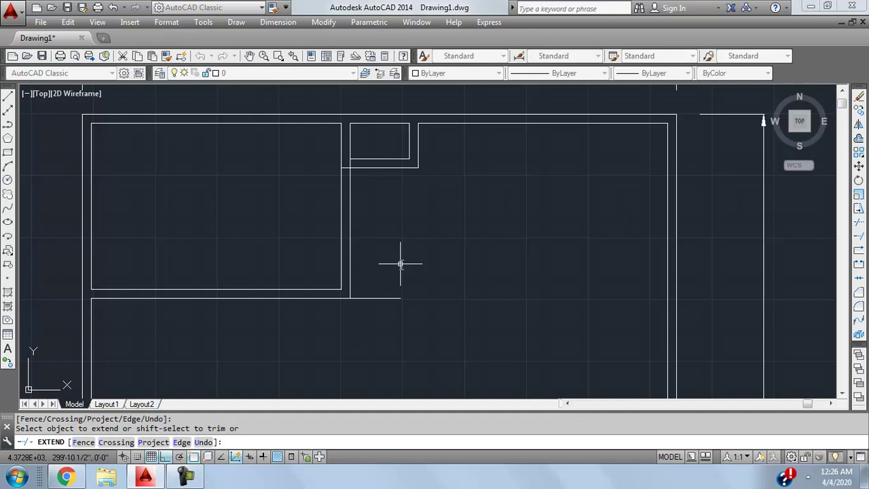
{"action": "key", "text": "Escape"}
Trim the wall overhang past the partition and the stray piece at the small room's corner.
{"action": "type", "text": "tr"}
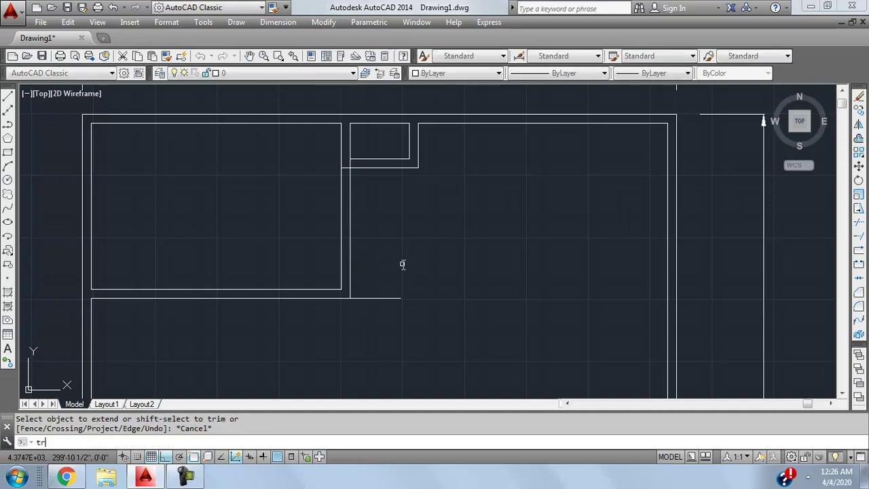
{"action": "key", "text": "Return"}
{"action": "key", "text": "Return"}
{"action": "left_click", "coordinate": [419, 261]}
{"action": "left_click", "coordinate": [381, 333]}
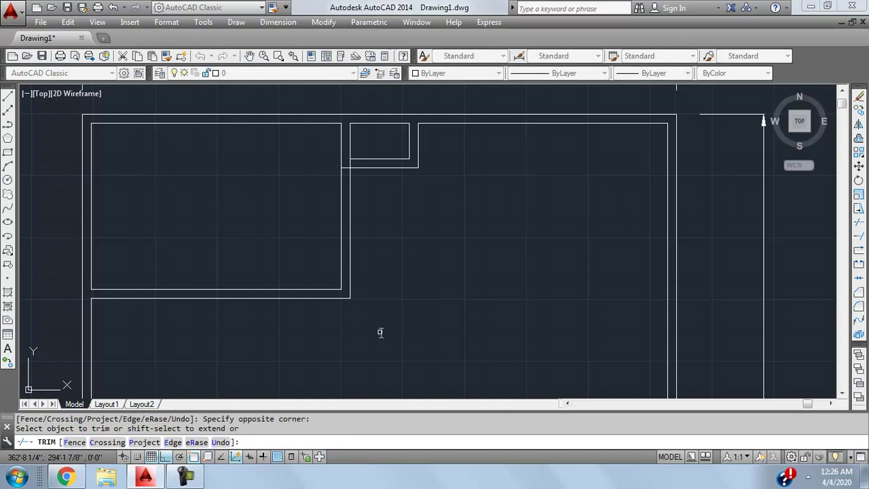
{"action": "scroll", "coordinate": [354, 148], "scroll_direction": "up", "scroll_amount": 5}
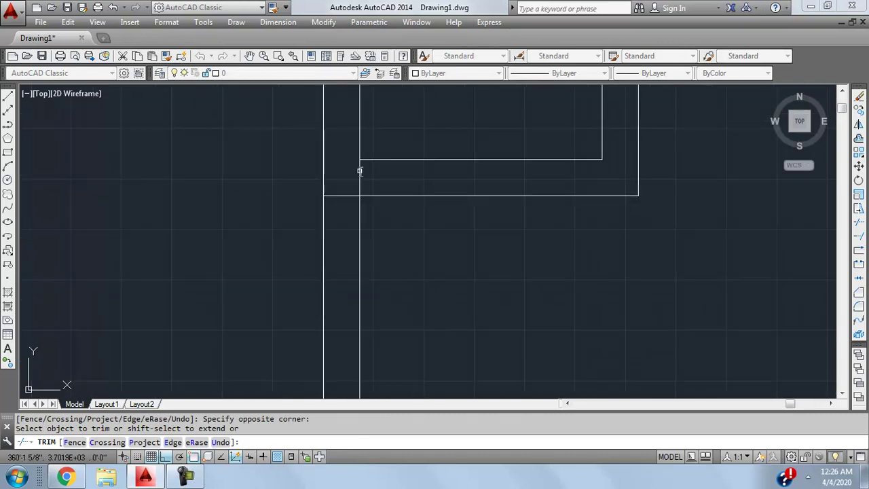
{"action": "left_click", "coordinate": [360, 171]}
{"action": "scroll", "coordinate": [328, 170], "scroll_direction": "down", "scroll_amount": 6}
{"action": "key", "text": "Escape"}
Zoom and pan out to recentre the whole floor plan.
{"action": "scroll", "coordinate": [342, 198], "scroll_direction": "down", "scroll_amount": 3}
{"action": "mouse_move", "coordinate": [392, 210]}
{"action": "middle_mouse_down"}
{"action": "mouse_move", "coordinate": [353, 182]}
{"action": "mouse_move", "coordinate": [377, 214]}
{"action": "middle_mouse_up"}
{"action": "scroll", "coordinate": [364, 214], "scroll_direction": "up", "scroll_amount": 3}
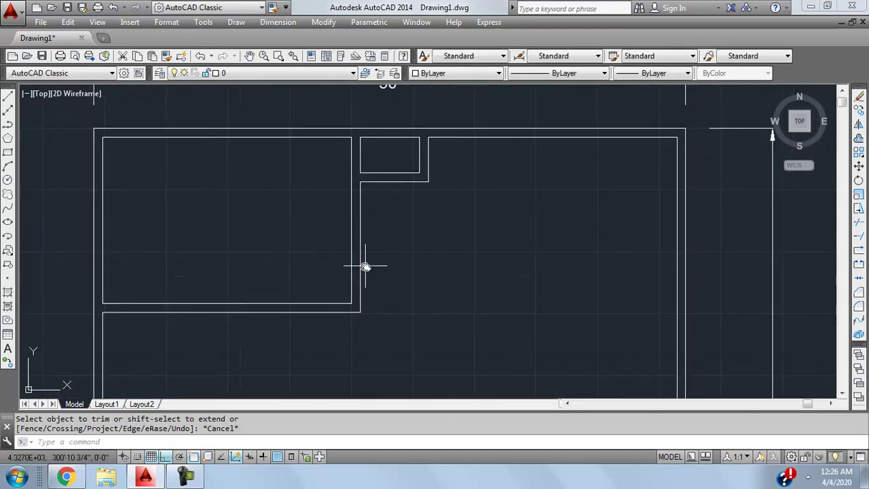
{"action": "mouse_move", "coordinate": [396, 325]}
{"action": "middle_mouse_down"}
{"action": "mouse_move", "coordinate": [360, 237]}
{"action": "mouse_move", "coordinate": [398, 238]}
{"action": "mouse_move", "coordinate": [354, 220]}
{"action": "middle_mouse_up"}
{"action": "scroll", "coordinate": [401, 231], "scroll_direction": "down", "scroll_amount": 2}
{"action": "scroll", "coordinate": [392, 240], "scroll_direction": "up", "scroll_amount": 2}
{"action": "scroll", "coordinate": [353, 221], "scroll_direction": "down", "scroll_amount": 2}
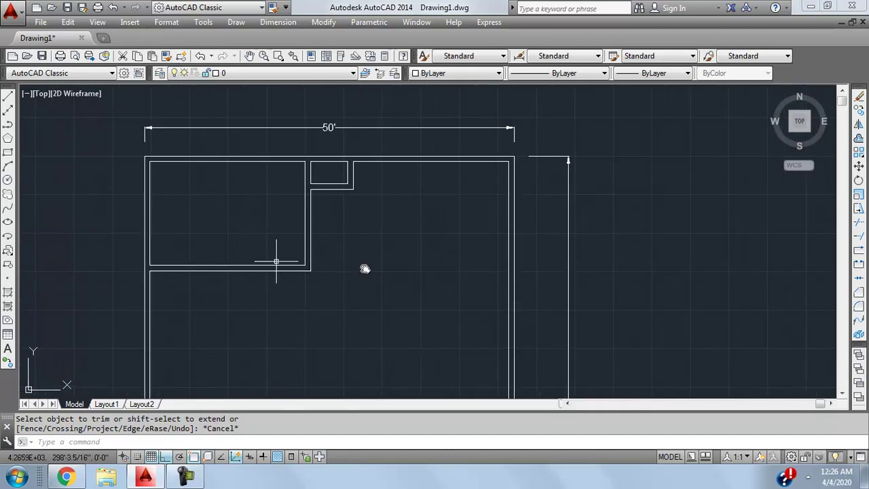
{"action": "mouse_move", "coordinate": [274, 264]}
{"action": "middle_mouse_down"}
{"action": "mouse_move", "coordinate": [341, 243]}
{"action": "mouse_move", "coordinate": [320, 264]}
{"action": "middle_mouse_up"}
Extend the lower wall line to the right wall, using all objects as boundaries.
{"action": "type", "text": "exte"}
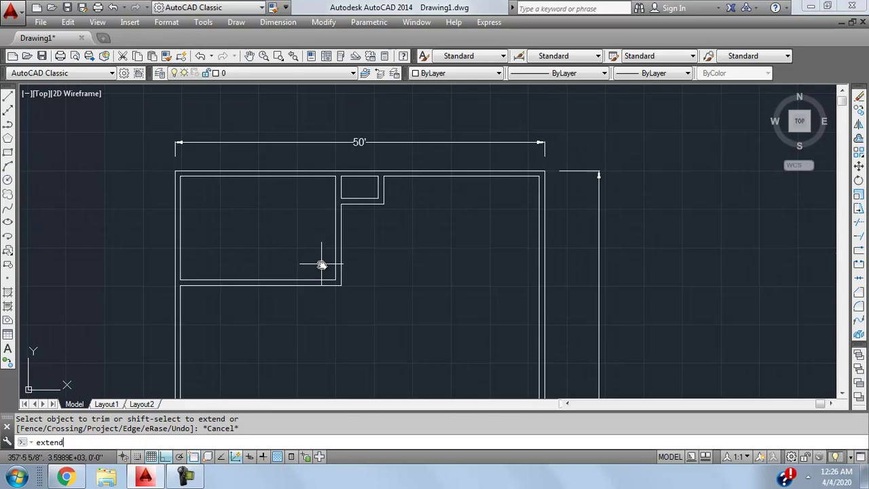
{"action": "type", "text": "nd"}
{"action": "key", "text": "Return"}
{"action": "key", "text": "Return"}
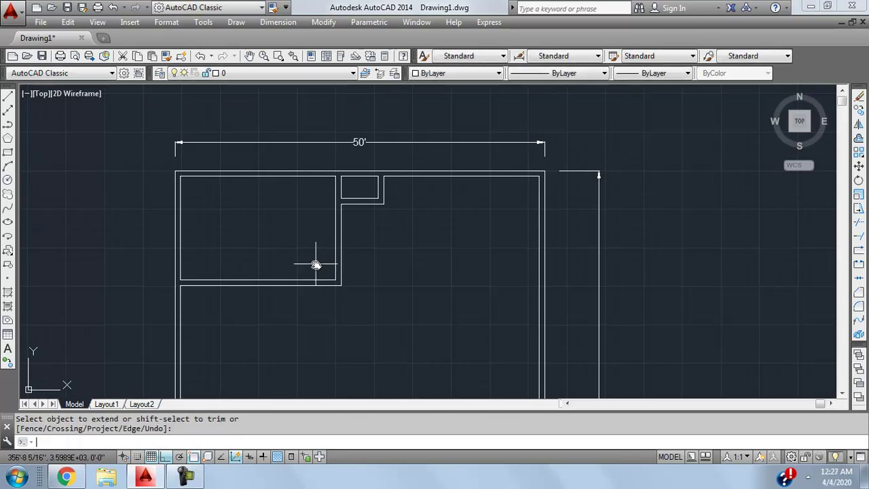
{"action": "type", "text": "x"}
{"action": "key", "text": "Return"}
{"action": "key", "text": "Return"}
{"action": "left_click", "coordinate": [312, 266]}
{"action": "left_click", "coordinate": [289, 311]}
Try extending the wall line at the inner corner with selection windows.
{"action": "scroll", "coordinate": [347, 277], "scroll_direction": "up", "scroll_amount": 4}
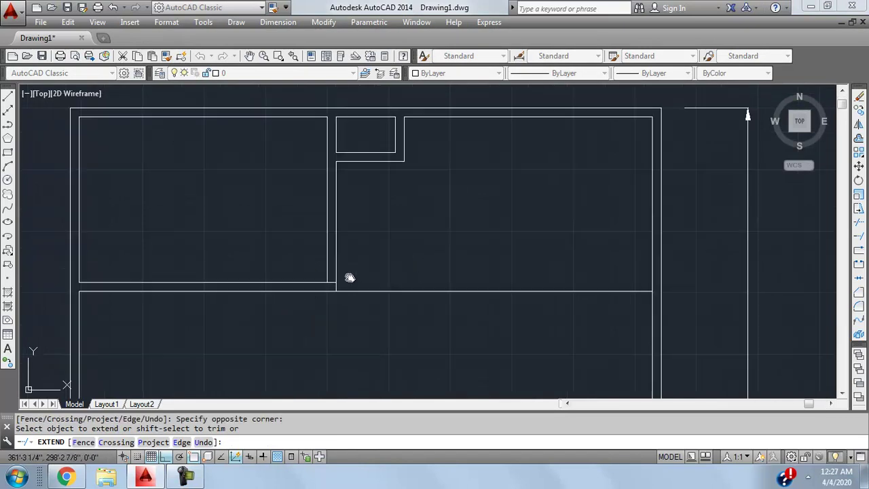
{"action": "left_click", "coordinate": [326, 287]}
{"action": "left_click", "coordinate": [324, 285]}
{"action": "left_click", "coordinate": [328, 282]}
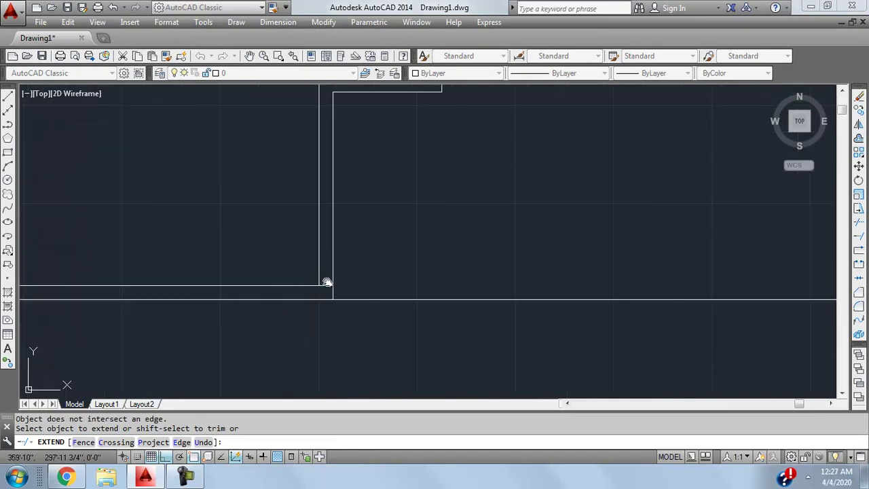
{"action": "left_click", "coordinate": [326, 291]}
{"action": "left_click", "coordinate": [329, 286]}
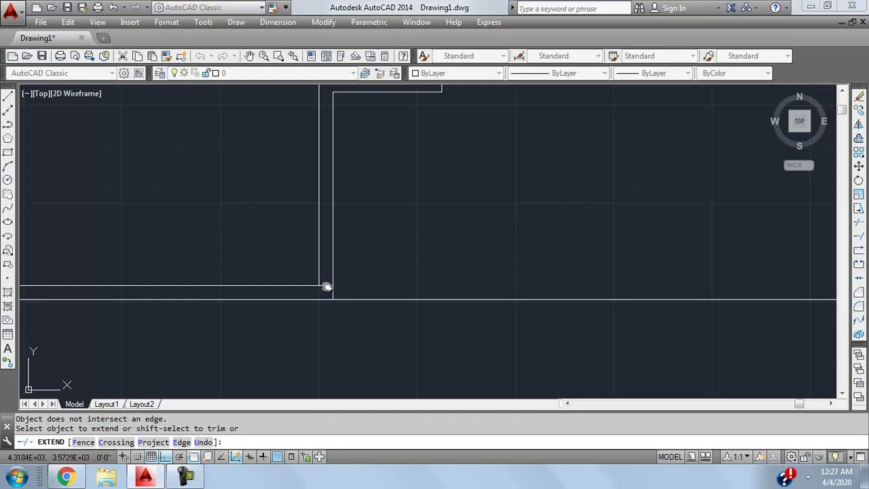
{"action": "scroll", "coordinate": [327, 287], "scroll_direction": "down", "scroll_amount": 4}
{"action": "scroll", "coordinate": [355, 256], "scroll_direction": "up", "scroll_amount": 2}
{"action": "key", "text": "Escape"}
Grip-stretch the other horizontal wall line out to the right wall.
{"action": "left_click", "coordinate": [291, 288]}
{"action": "left_click", "coordinate": [295, 291]}
{"action": "left_click", "coordinate": [294, 290]}
{"action": "left_click", "coordinate": [601, 290]}
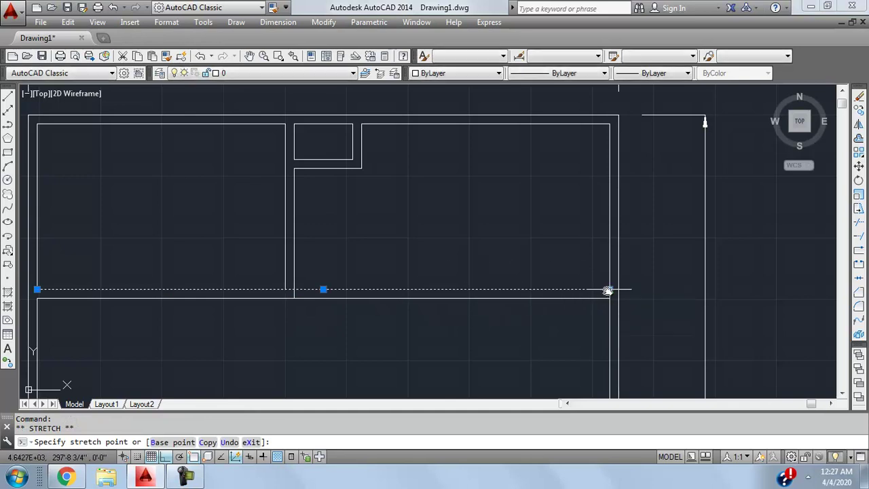
{"action": "key", "text": "Escape"}
{"action": "type", "text": "tr"}
{"action": "key", "text": "Return"}
{"action": "key", "text": "Return"}
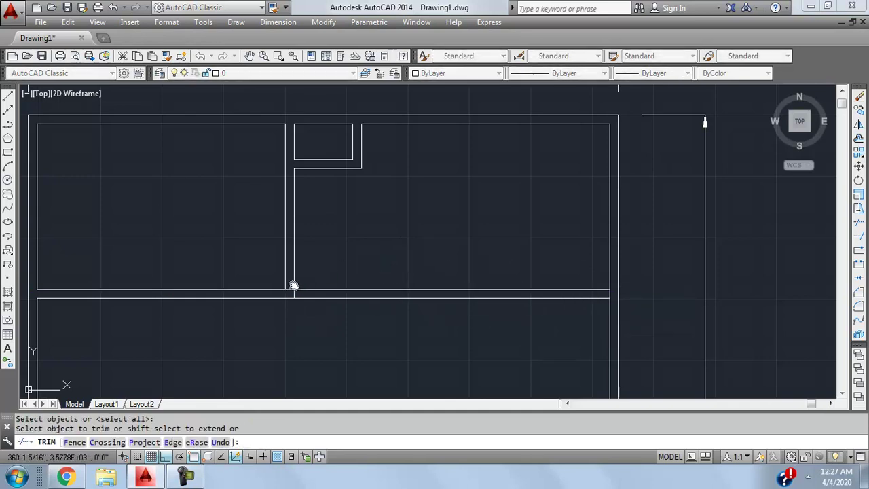
{"action": "key", "text": "Escape"}
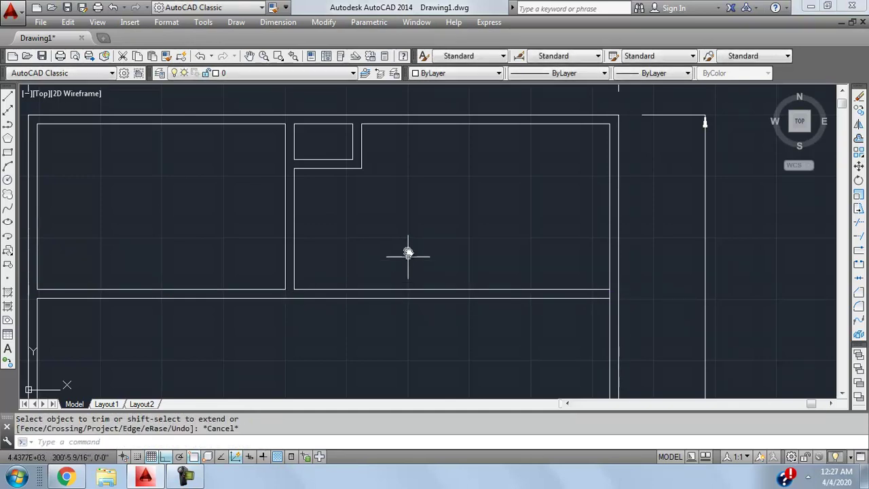
{"action": "middle_click_drag", "start_coordinate": [408, 252], "coordinate": [413, 262]}
Extend the partition lines up to the outer wall and down to the lower wall.
{"action": "type", "text": "ex"}
{"action": "key", "text": "Return"}
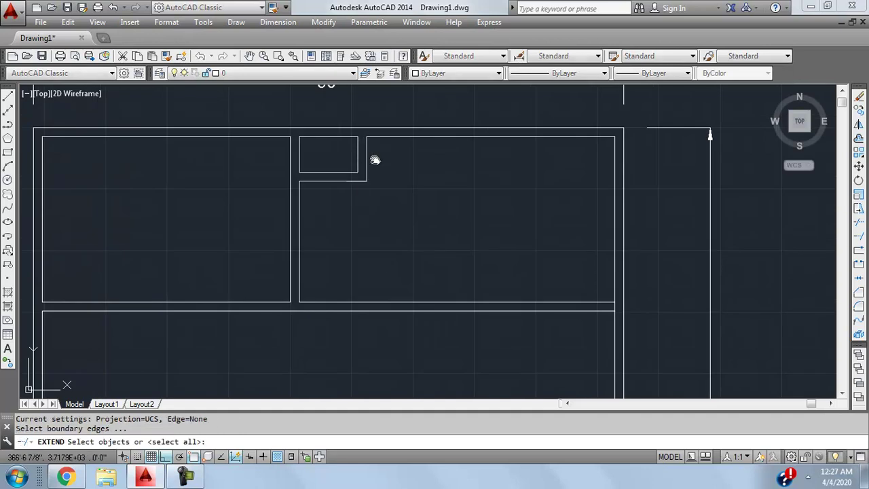
{"action": "key", "text": "Return"}
{"action": "left_click", "coordinate": [384, 147]}
{"action": "left_click", "coordinate": [346, 167]}
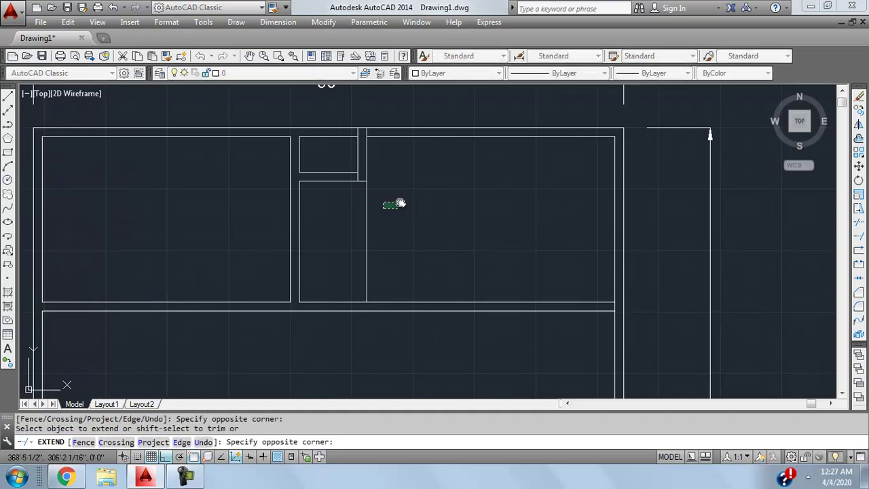
{"action": "left_click", "coordinate": [355, 179]}
{"action": "left_click", "coordinate": [360, 179]}
{"action": "key", "text": "Escape"}
{"action": "type", "text": "tr"}
{"action": "key", "text": "Return"}
{"action": "key", "text": "Return"}
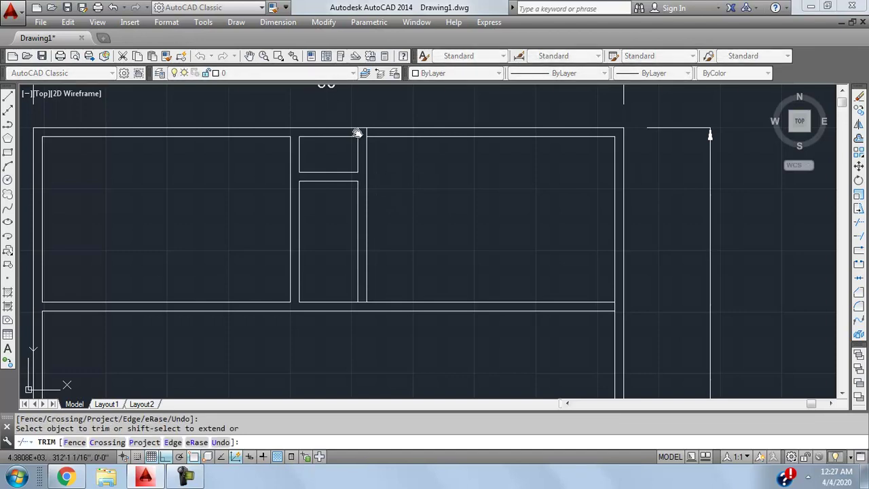
{"action": "key", "text": "Escape"}
{"action": "scroll", "coordinate": [446, 219], "scroll_direction": "down", "scroll_amount": 5}
{"action": "mouse_move", "coordinate": [462, 235]}
{"action": "middle_mouse_down"}
{"action": "mouse_move", "coordinate": [439, 192]}
{"action": "mouse_move", "coordinate": [414, 211]}
{"action": "middle_mouse_up"}
{"action": "scroll", "coordinate": [405, 216], "scroll_direction": "up", "scroll_amount": 4}
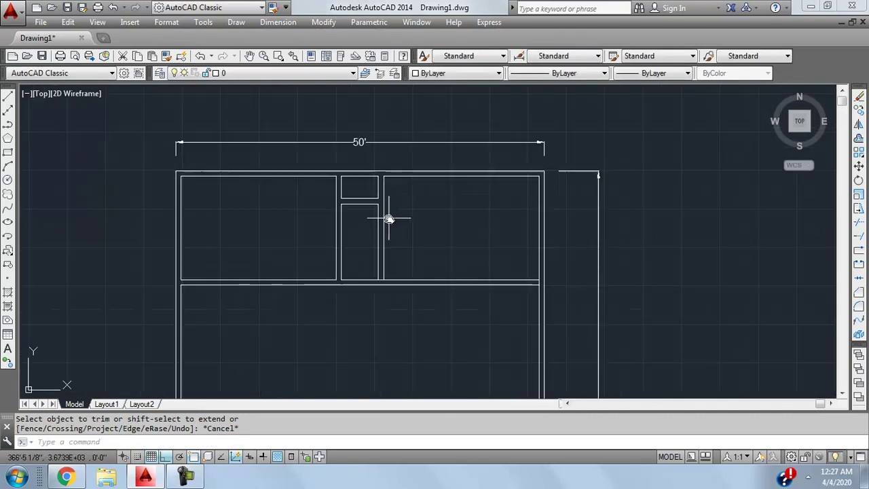
{"action": "scroll", "coordinate": [408, 226], "scroll_direction": "down", "scroll_amount": 4}
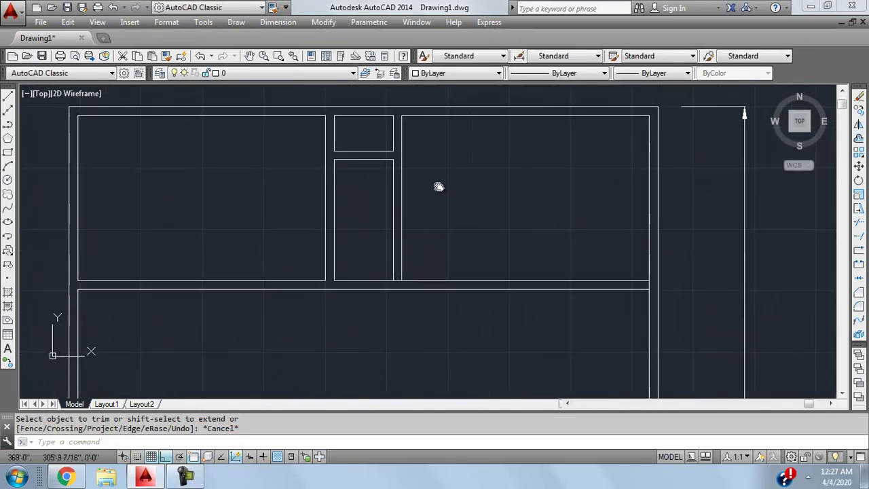
{"action": "middle_click_drag", "start_coordinate": [450, 225], "coordinate": [431, 196]}
{"action": "scroll", "coordinate": [395, 239], "scroll_direction": "down", "scroll_amount": 3}
{"action": "scroll", "coordinate": [395, 239], "scroll_direction": "up", "scroll_amount": 4}
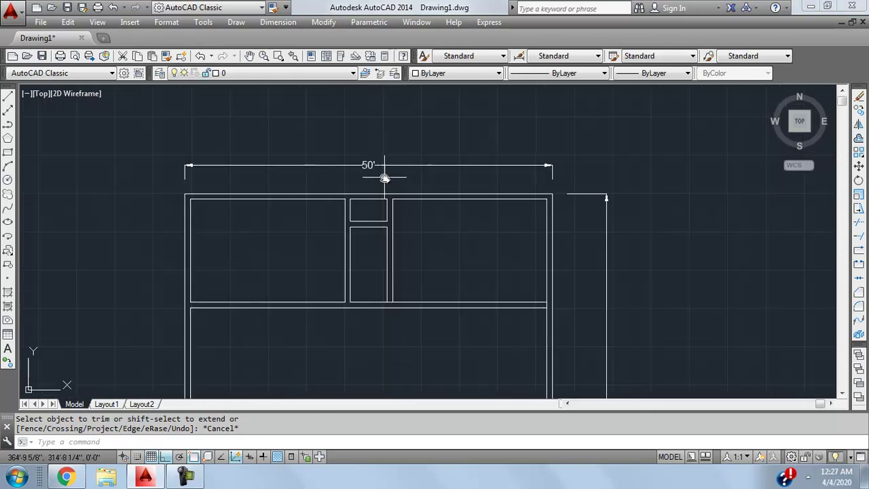
{"action": "middle_click_drag", "start_coordinate": [404, 252], "coordinate": [396, 213]}
{"action": "scroll", "coordinate": [587, 259], "scroll_direction": "up", "scroll_amount": 5}
{"action": "scroll", "coordinate": [587, 260], "scroll_direction": "up", "scroll_amount": 2}
{"action": "middle_click_drag", "start_coordinate": [587, 259], "coordinate": [540, 246]}
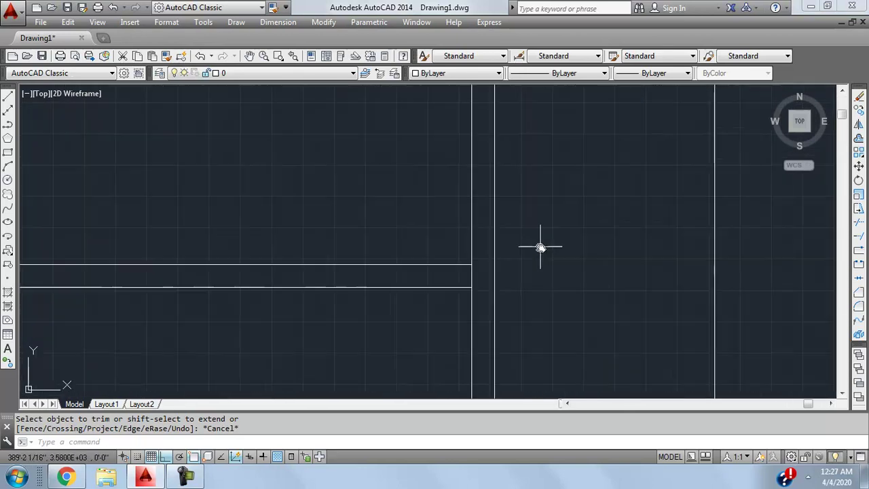
{"action": "key", "text": "Return"}
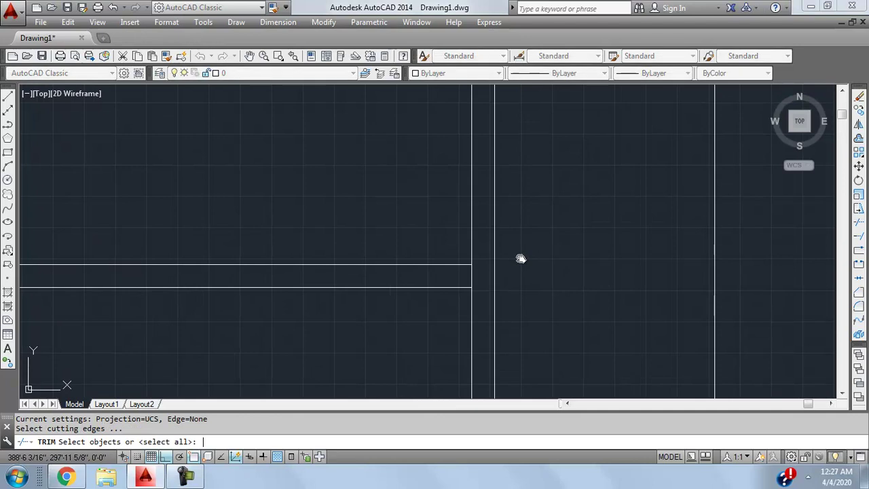
{"action": "key", "text": "Return"}
{"action": "scroll", "coordinate": [558, 267], "scroll_direction": "down", "scroll_amount": 3}
{"action": "scroll", "coordinate": [496, 221], "scroll_direction": "up", "scroll_amount": 2}
{"action": "key", "text": "Escape"}
{"action": "scroll", "coordinate": [462, 207], "scroll_direction": "up", "scroll_amount": 1}
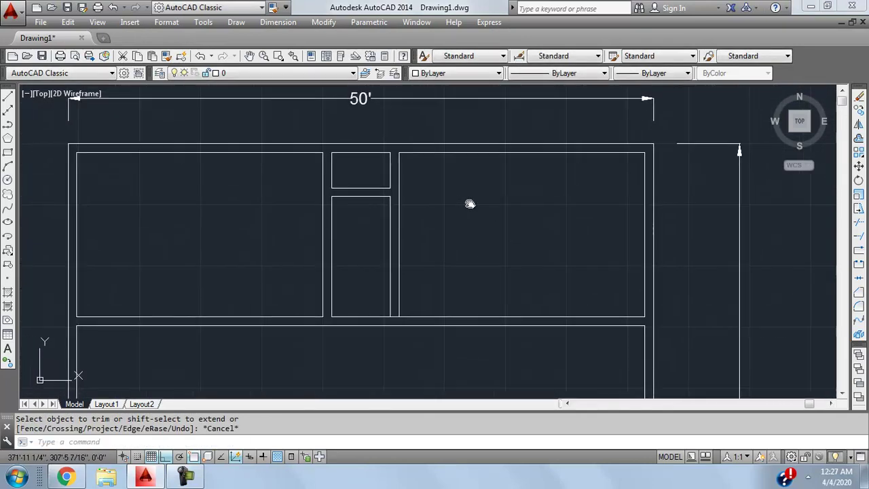
Save the drawing as Drawing1.dwg in the Desktop's Autocad folder.
{"action": "key", "text": "ctrl+s"}
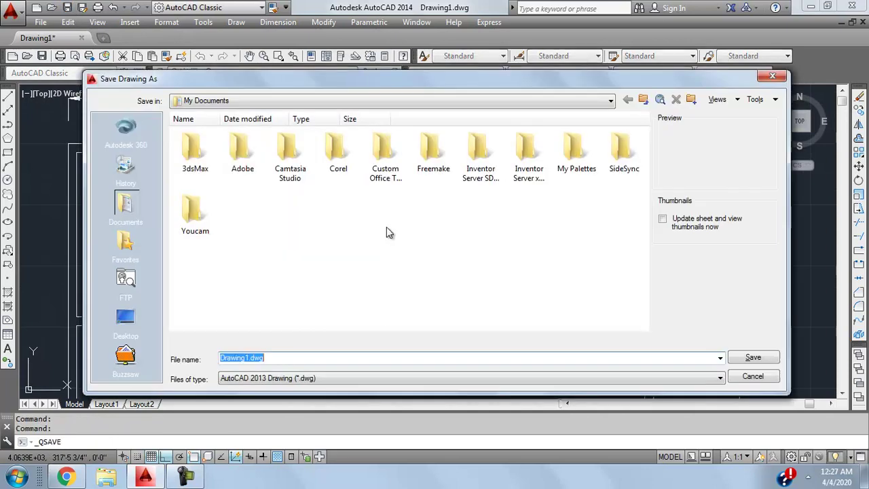
{"action": "left_click", "coordinate": [126, 319]}
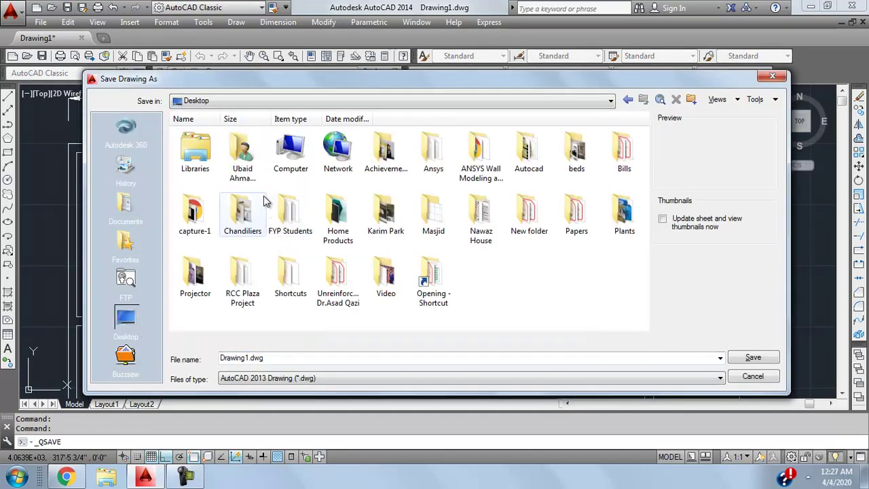
{"action": "type", "text": "au"}
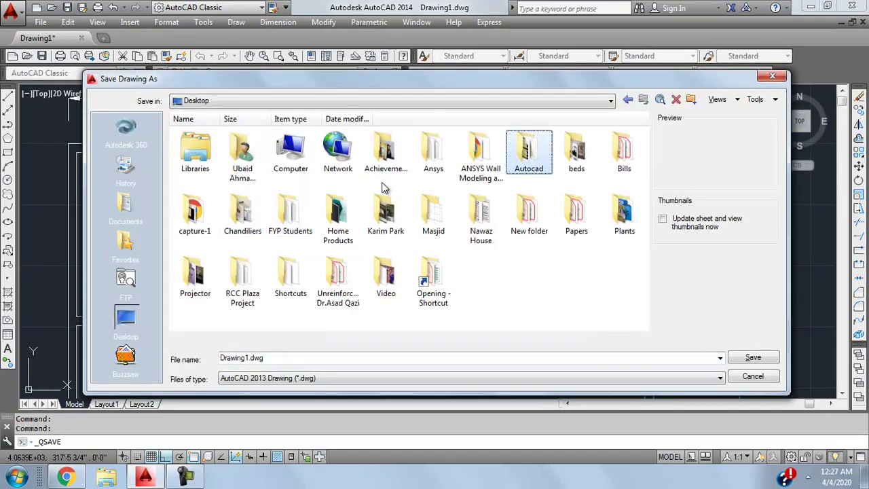
{"action": "double_click", "coordinate": [524, 161]}
{"action": "left_click", "coordinate": [379, 354]}
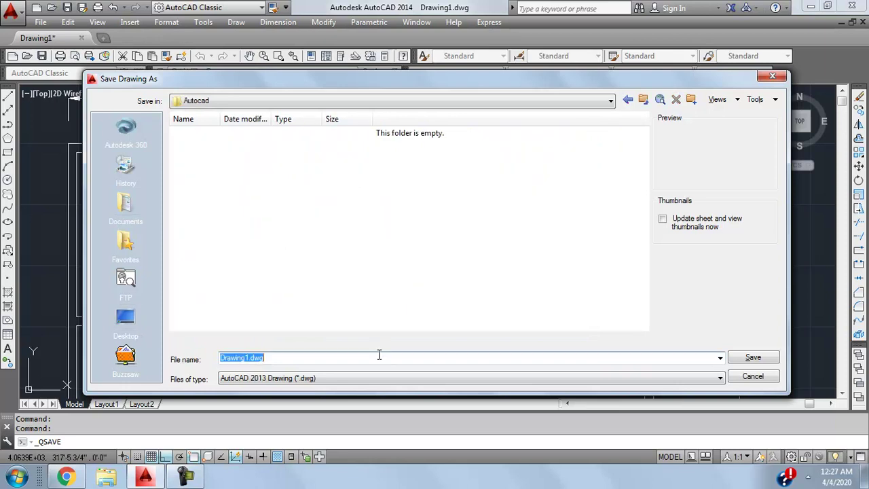
{"action": "left_click", "coordinate": [754, 358]}
Zoom and pan the plan to centre the top rooms.
{"action": "scroll", "coordinate": [441, 216], "scroll_direction": "down", "scroll_amount": 3}
{"action": "scroll", "coordinate": [429, 219], "scroll_direction": "up", "scroll_amount": 2}
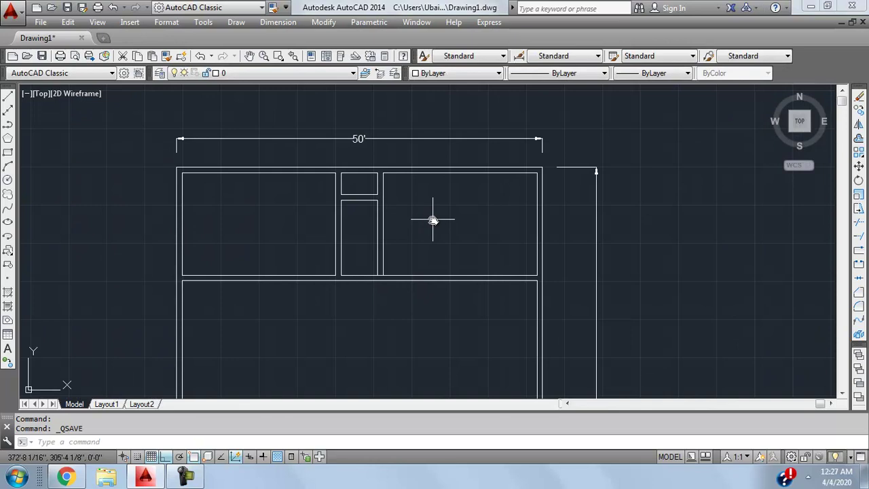
{"action": "scroll", "coordinate": [460, 233], "scroll_direction": "up", "scroll_amount": 2}
{"action": "scroll", "coordinate": [461, 233], "scroll_direction": "down", "scroll_amount": 2}
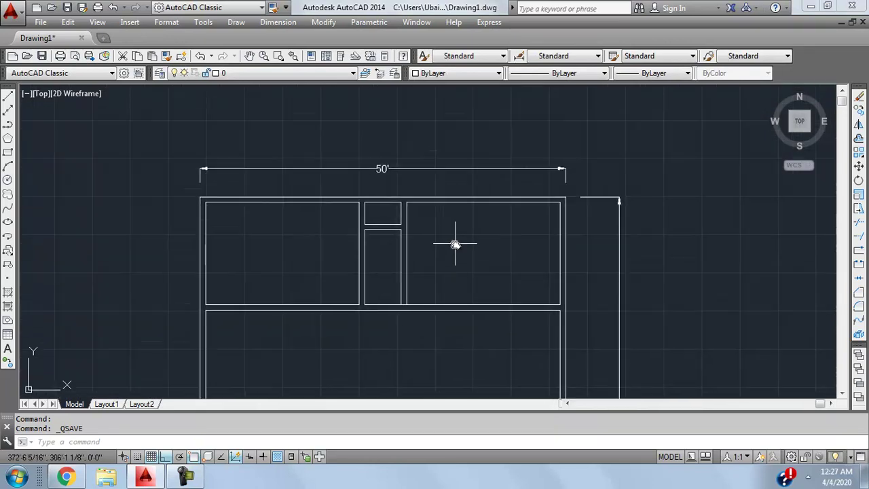
{"action": "scroll", "coordinate": [435, 196], "scroll_direction": "up", "scroll_amount": 2}
{"action": "middle_click_drag", "start_coordinate": [437, 187], "coordinate": [478, 171]}
{"action": "scroll", "coordinate": [463, 184], "scroll_direction": "down", "scroll_amount": 2}
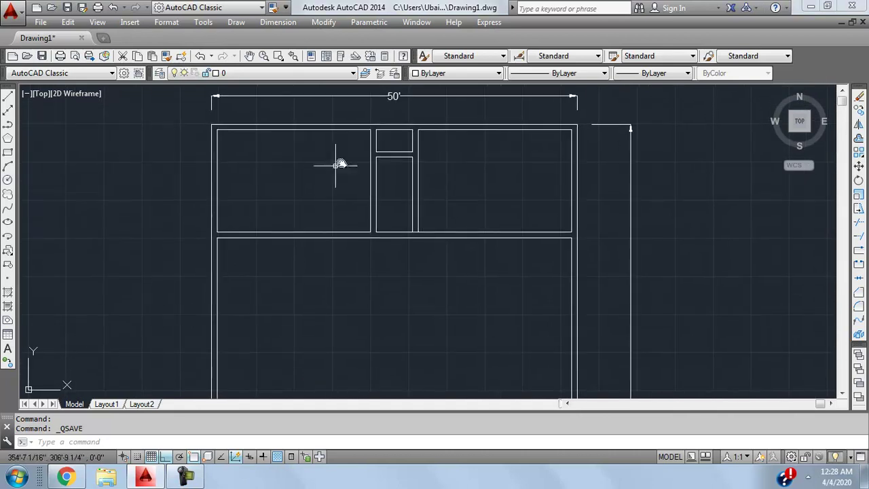
{"action": "middle_click_drag", "start_coordinate": [436, 215], "coordinate": [387, 285]}
{"action": "scroll", "coordinate": [387, 285], "scroll_direction": "up", "scroll_amount": 2}
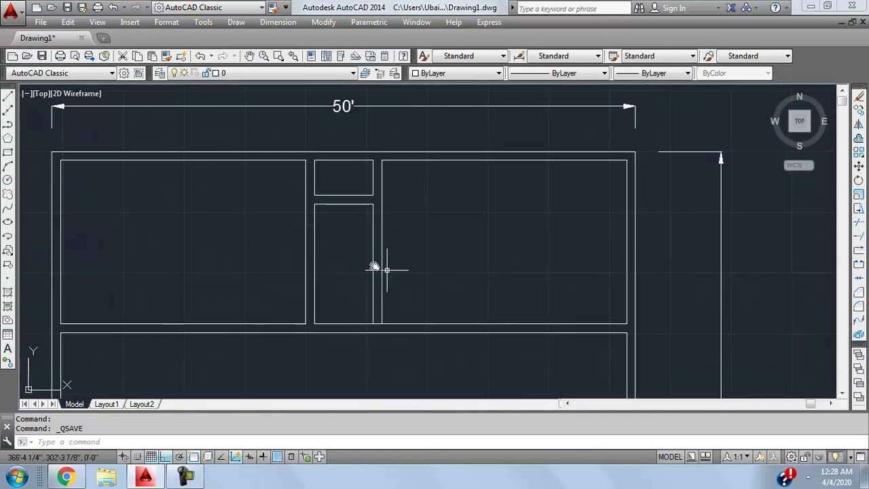
Add a 10'-3" vertical linear dimension along the tall middle room.
{"action": "left_click", "coordinate": [278, 21]}
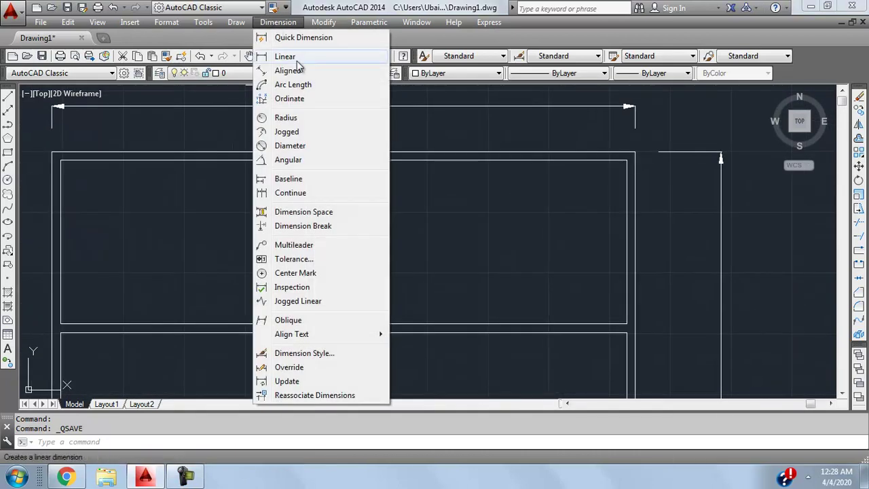
{"action": "left_click", "coordinate": [285, 57]}
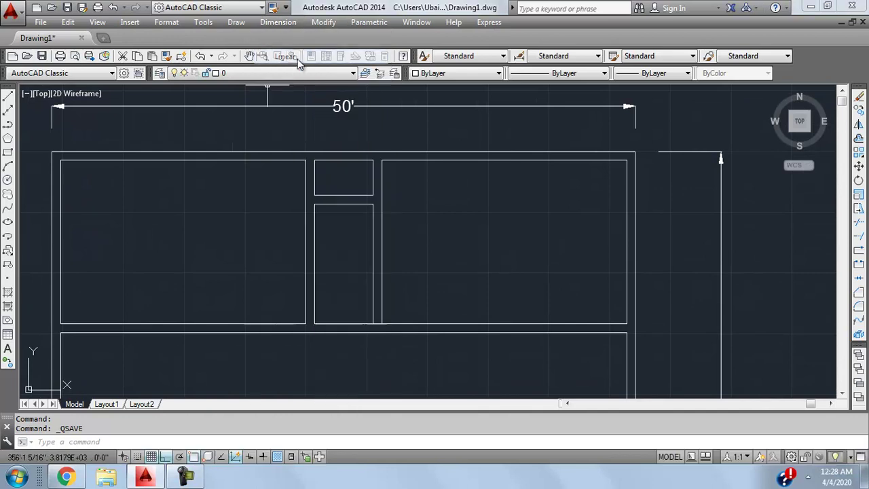
{"action": "left_click", "coordinate": [374, 204]}
{"action": "left_click", "coordinate": [373, 324]}
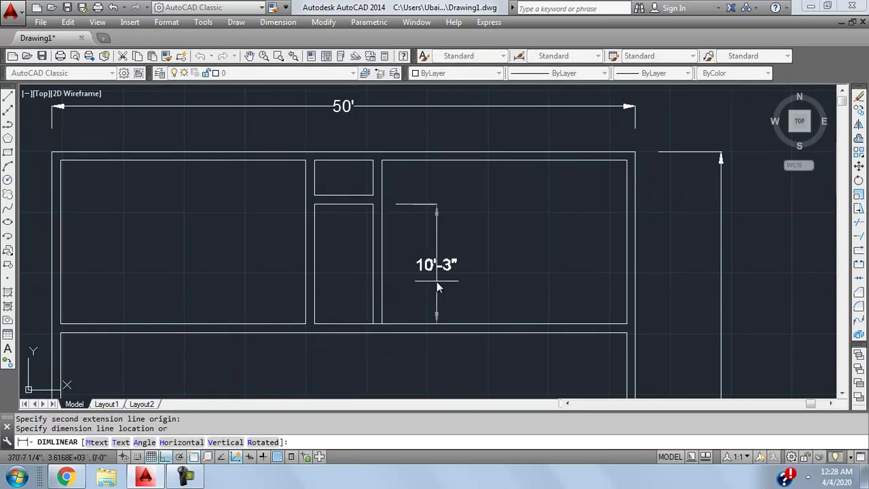
{"action": "left_click", "coordinate": [408, 282]}
{"action": "scroll", "coordinate": [384, 335], "scroll_direction": "up", "scroll_amount": 1}
{"action": "middle_click_drag", "start_coordinate": [385, 336], "coordinate": [388, 331]}
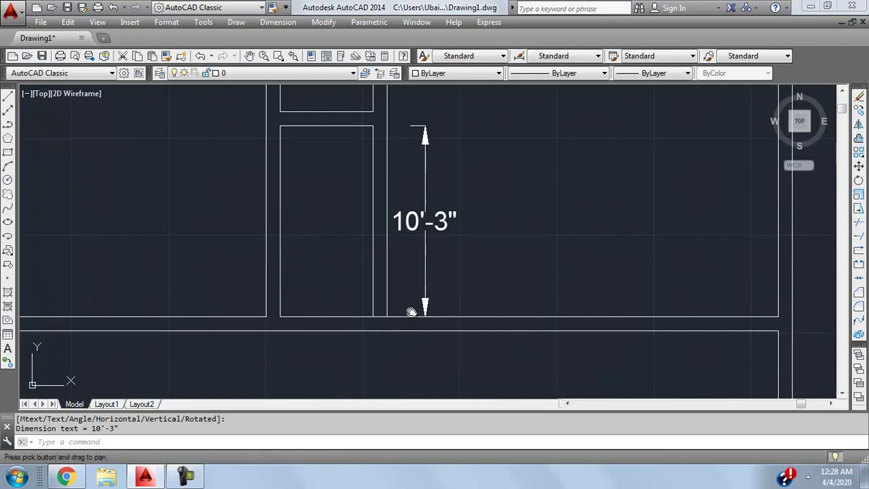
{"action": "scroll", "coordinate": [382, 317], "scroll_direction": "up", "scroll_amount": 5}
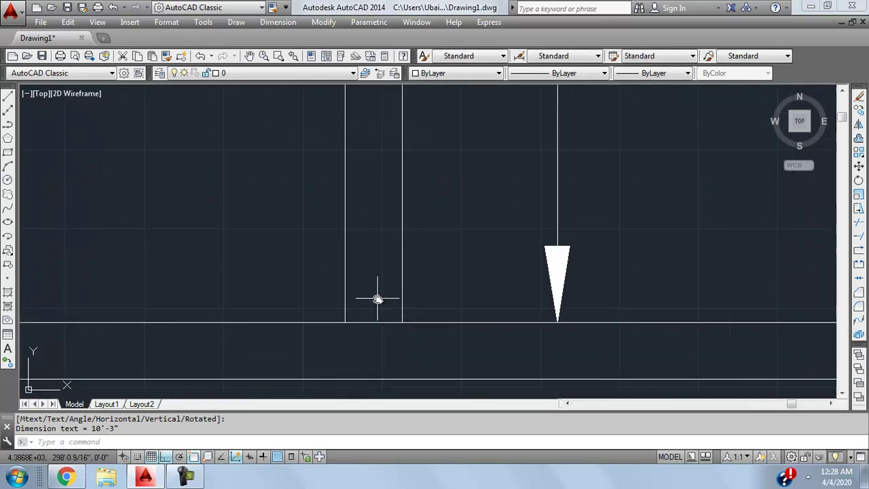
Start TRIM with all objects as edges, then cancel it without changes.
{"action": "type", "text": "tr"}
{"action": "key", "text": "Return"}
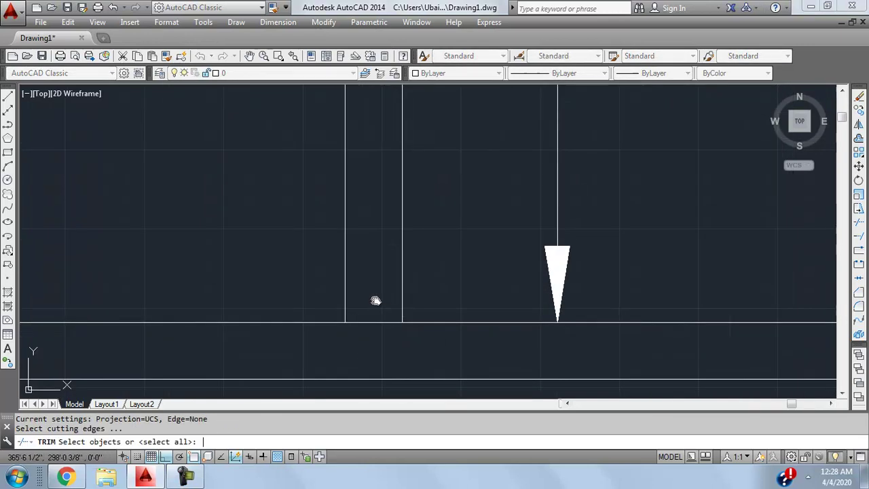
{"action": "key", "text": "Return"}
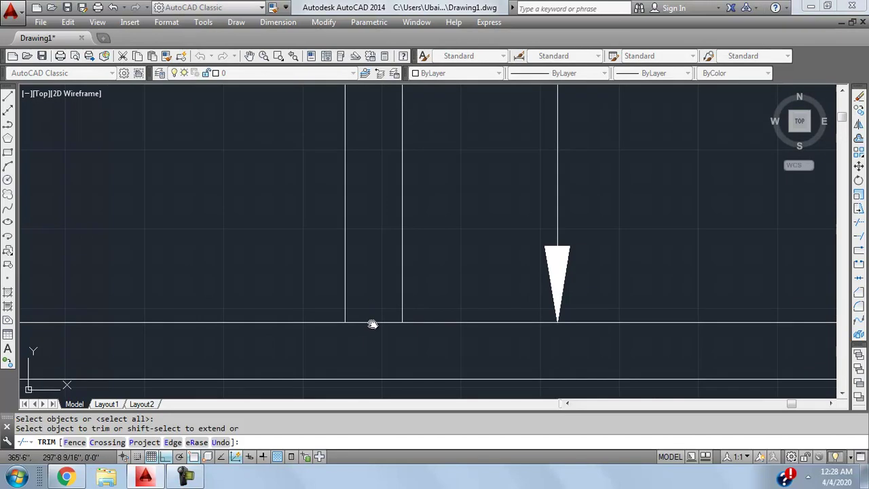
{"action": "scroll", "coordinate": [437, 292], "scroll_direction": "down", "scroll_amount": 3}
{"action": "key", "text": "Escape"}
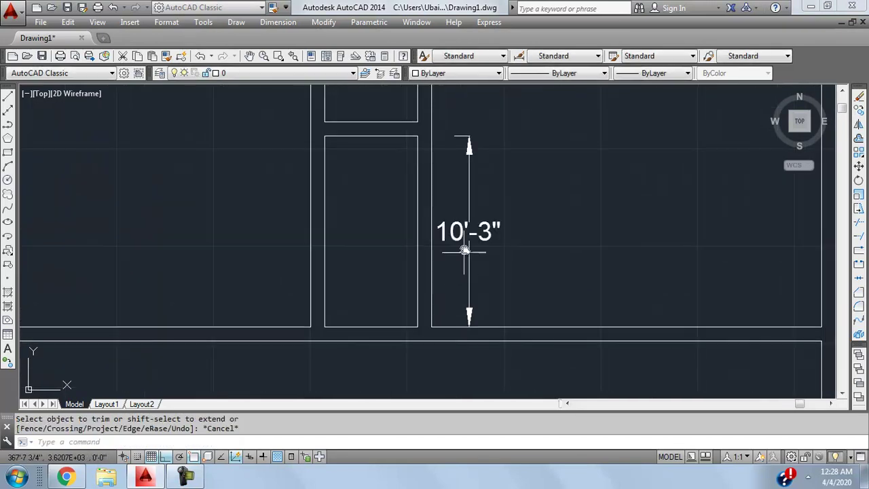
{"action": "scroll", "coordinate": [478, 236], "scroll_direction": "down", "scroll_amount": 2}
{"action": "scroll", "coordinate": [477, 235], "scroll_direction": "up", "scroll_amount": 2}
Add a 5' linear dimension across the top of the tall middle room.
{"action": "left_click", "coordinate": [285, 22]}
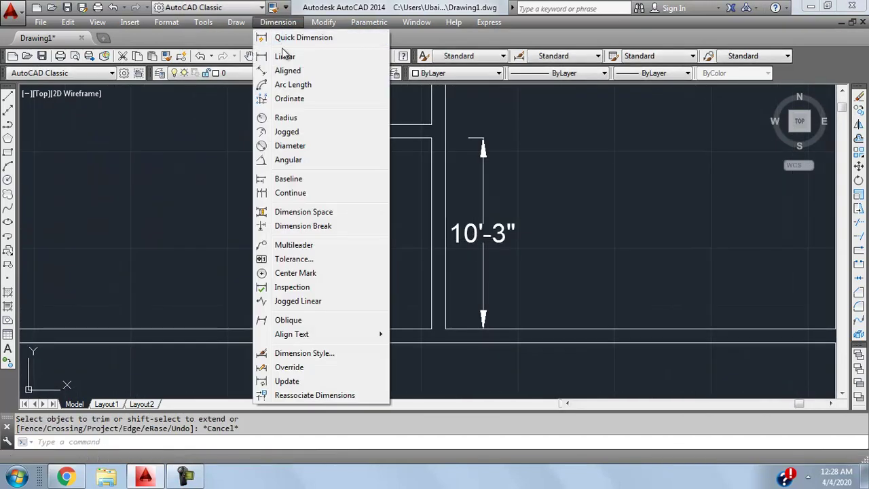
{"action": "left_click", "coordinate": [288, 55]}
{"action": "left_click", "coordinate": [340, 138]}
{"action": "left_click", "coordinate": [427, 138]}
{"action": "left_click", "coordinate": [415, 152]}
{"action": "scroll", "coordinate": [483, 239], "scroll_direction": "down", "scroll_amount": 4}
{"action": "scroll", "coordinate": [469, 244], "scroll_direction": "up", "scroll_amount": 3}
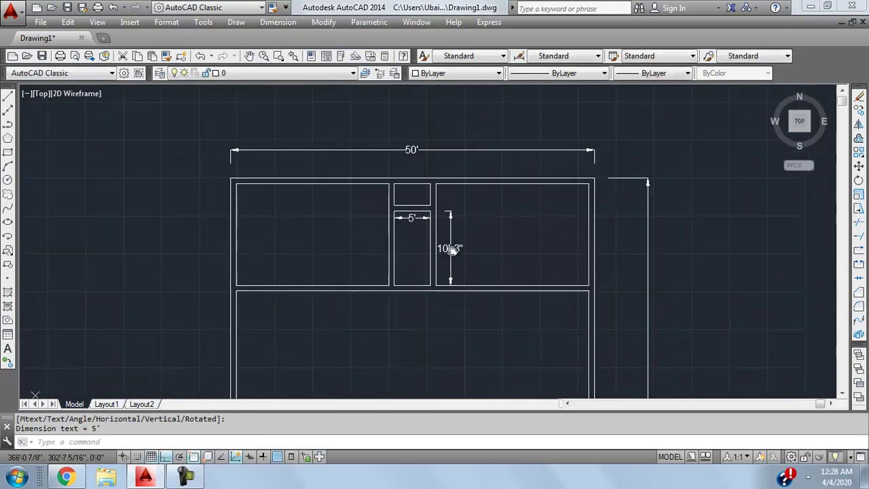
{"action": "scroll", "coordinate": [393, 245], "scroll_direction": "down", "scroll_amount": 3}
{"action": "scroll", "coordinate": [394, 244], "scroll_direction": "up", "scroll_amount": 2}
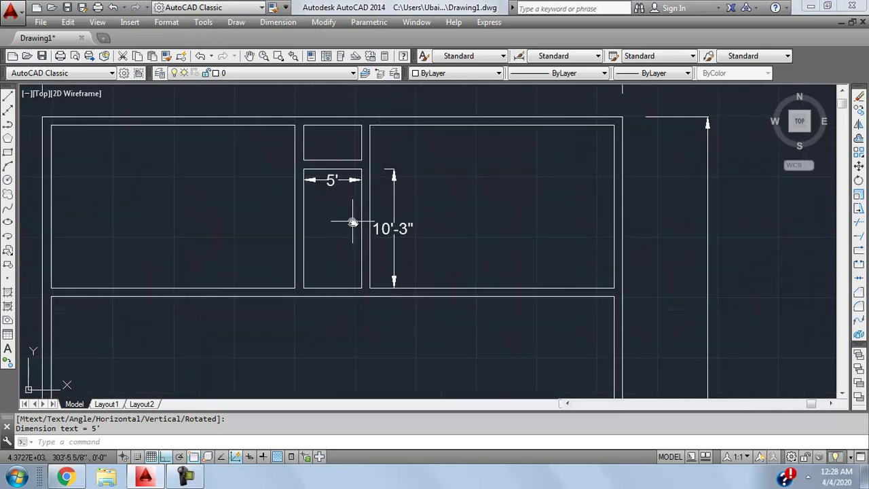
{"action": "scroll", "coordinate": [342, 235], "scroll_direction": "down", "scroll_amount": 3}
Dimension the left top room with linear dimensions: 21' wide and 14' deep.
{"action": "left_click", "coordinate": [284, 22]}
{"action": "left_click", "coordinate": [266, 59]}
{"action": "scroll", "coordinate": [240, 203], "scroll_direction": "up", "scroll_amount": 2}
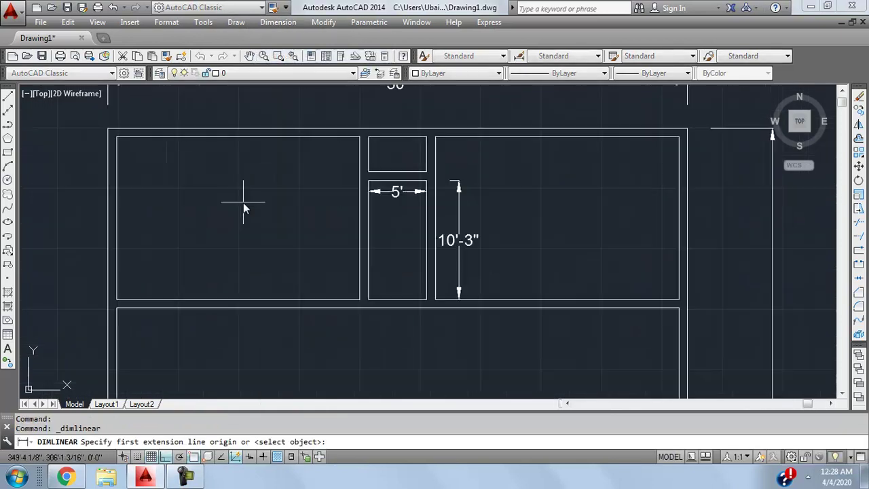
{"action": "left_click", "coordinate": [117, 196]}
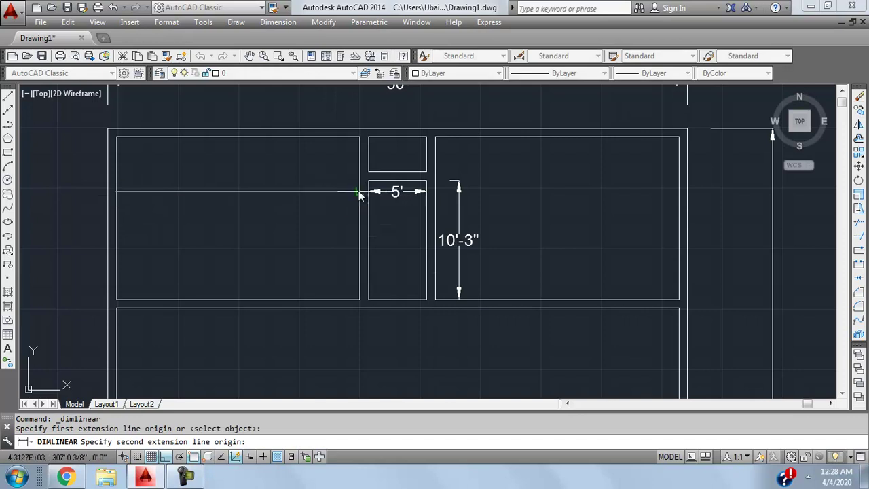
{"action": "left_click", "coordinate": [362, 191]}
{"action": "left_click", "coordinate": [300, 184]}
{"action": "left_click", "coordinate": [284, 22]}
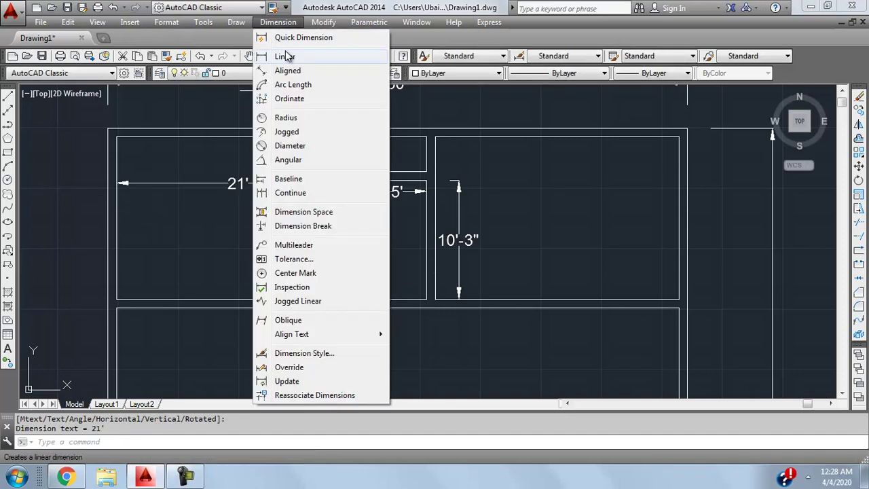
{"action": "left_click", "coordinate": [309, 56]}
{"action": "left_click", "coordinate": [208, 138]}
{"action": "left_click", "coordinate": [207, 305]}
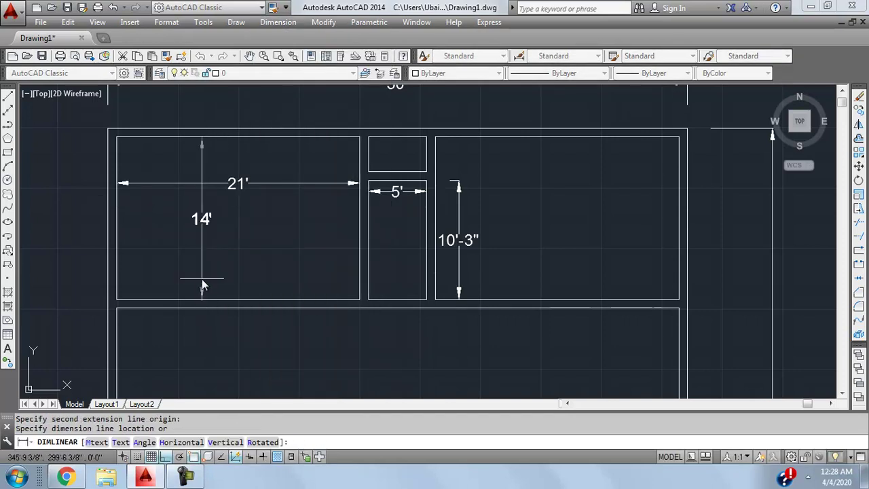
{"action": "left_click", "coordinate": [202, 279]}
Pan and zoom across the plan to review the top rooms' new dimensions.
{"action": "scroll", "coordinate": [327, 200], "scroll_direction": "down", "scroll_amount": 5}
{"action": "middle_click_drag", "start_coordinate": [339, 252], "coordinate": [251, 209]}
{"action": "scroll", "coordinate": [250, 218], "scroll_direction": "down", "scroll_amount": 4}
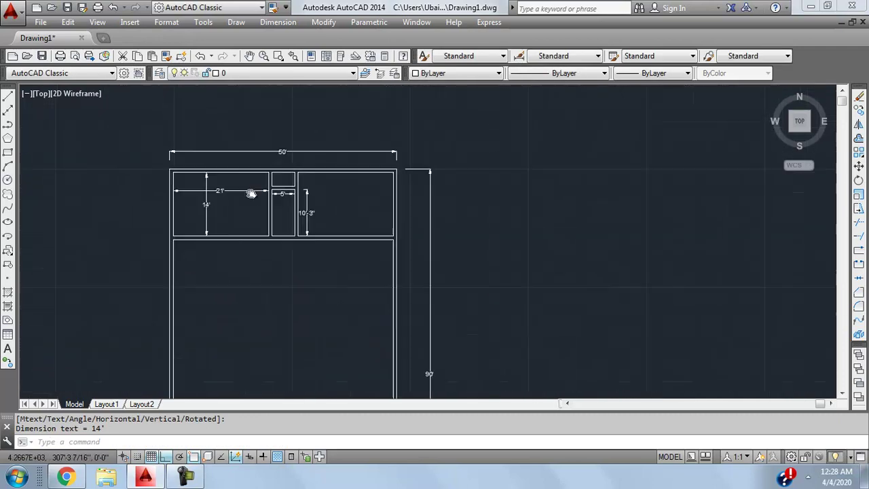
{"action": "scroll", "coordinate": [310, 149], "scroll_direction": "up", "scroll_amount": 6}
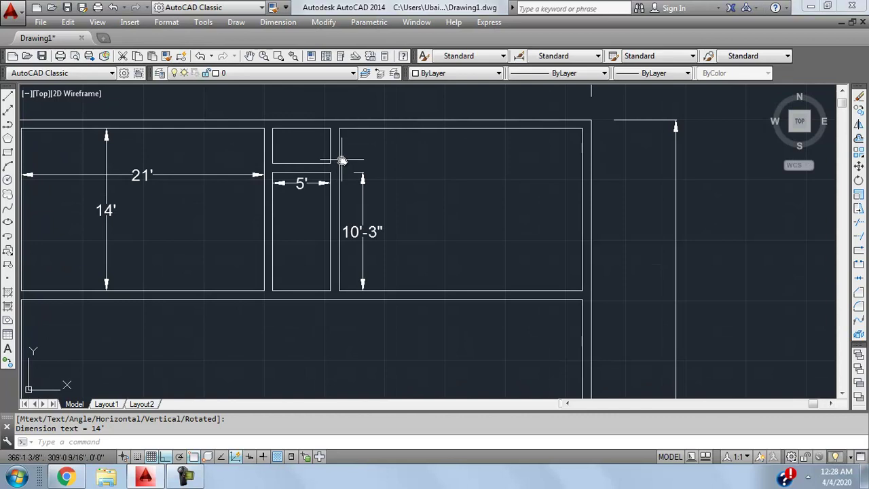
{"action": "scroll", "coordinate": [342, 160], "scroll_direction": "down", "scroll_amount": 2}
{"action": "mouse_move", "coordinate": [246, 219]}
{"action": "middle_mouse_down"}
{"action": "mouse_move", "coordinate": [243, 252]}
{"action": "mouse_move", "coordinate": [278, 169]}
{"action": "middle_mouse_up"}
{"action": "scroll", "coordinate": [300, 217], "scroll_direction": "down", "scroll_amount": 4}
{"action": "scroll", "coordinate": [292, 246], "scroll_direction": "up", "scroll_amount": 6}
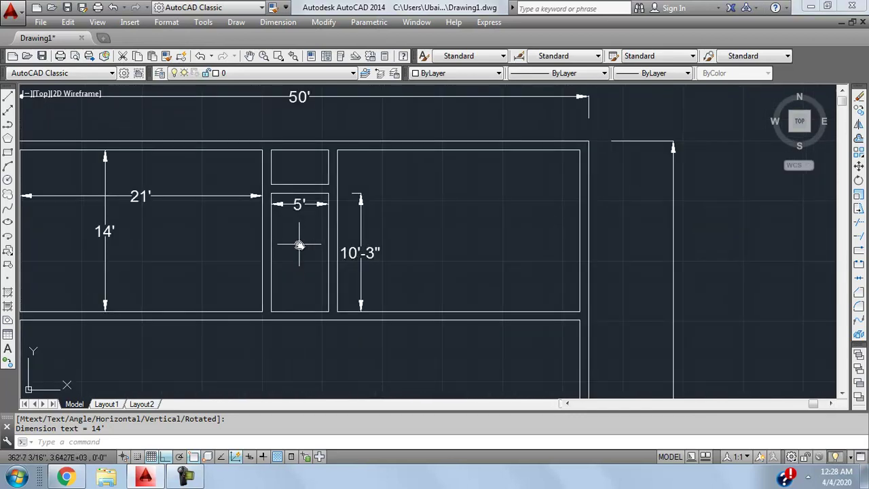
{"action": "scroll", "coordinate": [309, 180], "scroll_direction": "up", "scroll_amount": 2}
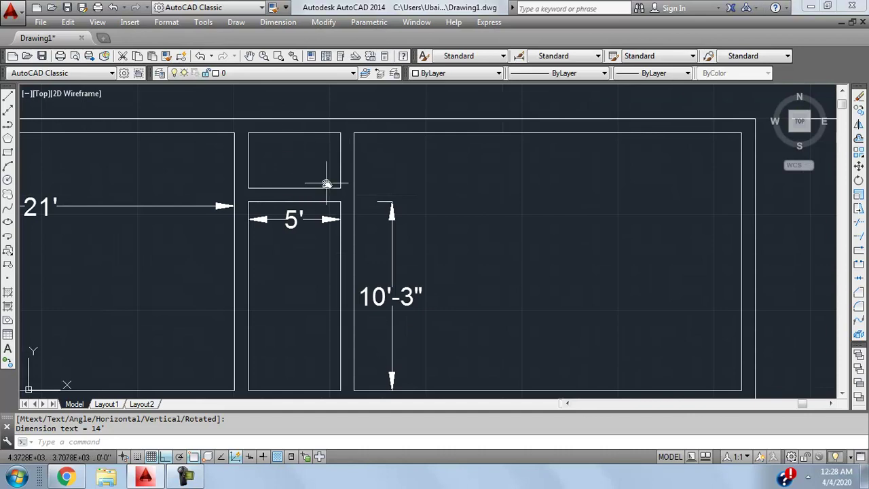
{"action": "scroll", "coordinate": [294, 149], "scroll_direction": "down", "scroll_amount": 2}
{"action": "middle_click_drag", "start_coordinate": [295, 258], "coordinate": [310, 244]}
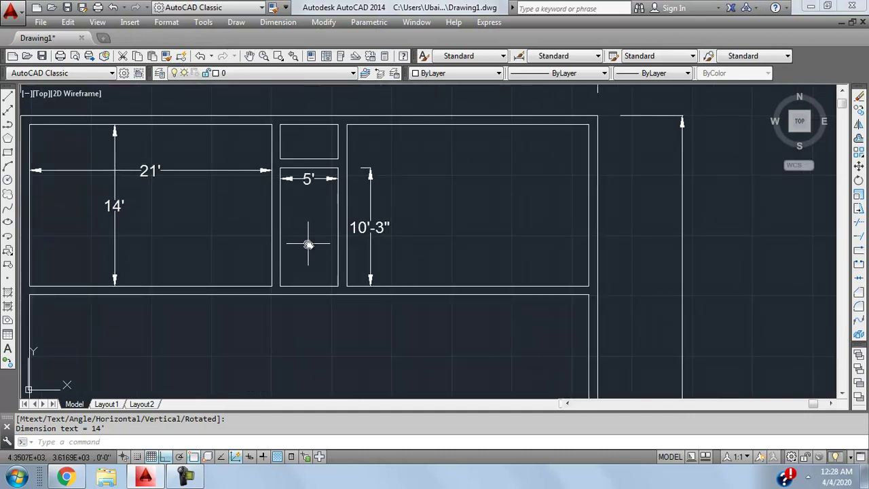
{"action": "mouse_move", "coordinate": [309, 221]}
{"action": "middle_mouse_down"}
{"action": "mouse_move", "coordinate": [334, 220]}
{"action": "mouse_move", "coordinate": [301, 175]}
{"action": "middle_mouse_up"}
{"action": "scroll", "coordinate": [310, 213], "scroll_direction": "down", "scroll_amount": 2}
{"action": "scroll", "coordinate": [231, 176], "scroll_direction": "up", "scroll_amount": 3}
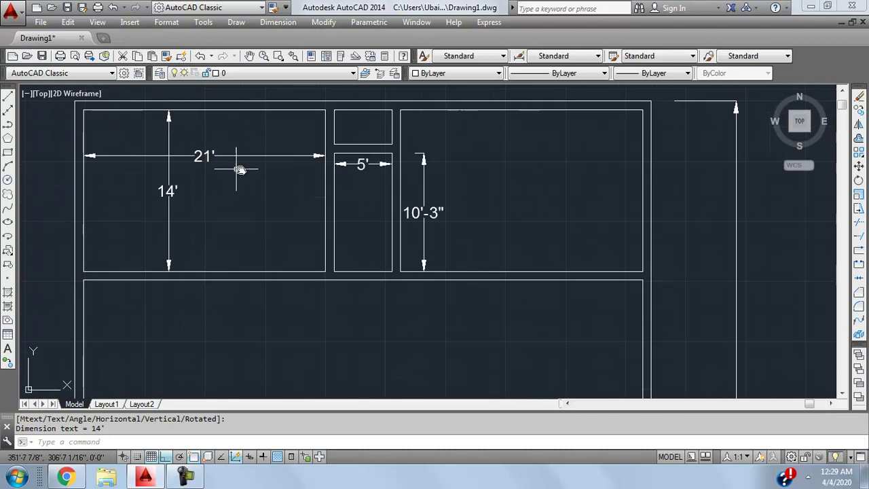
{"action": "left_click", "coordinate": [234, 165]}
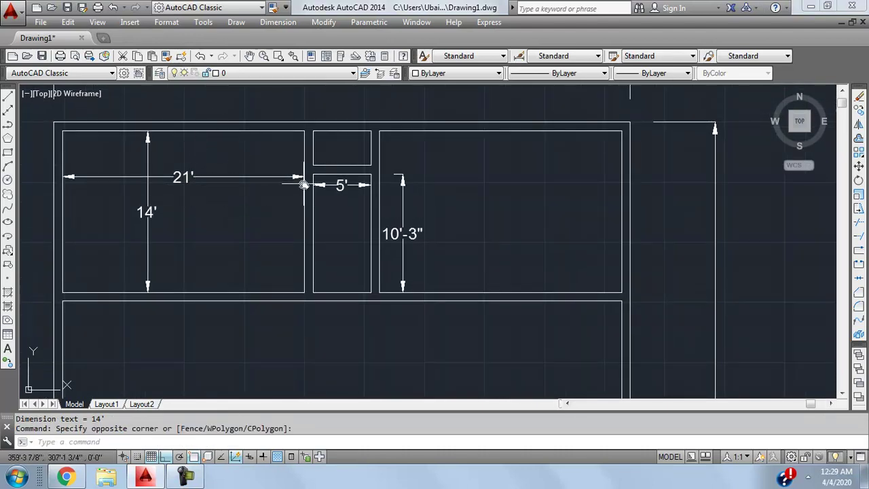
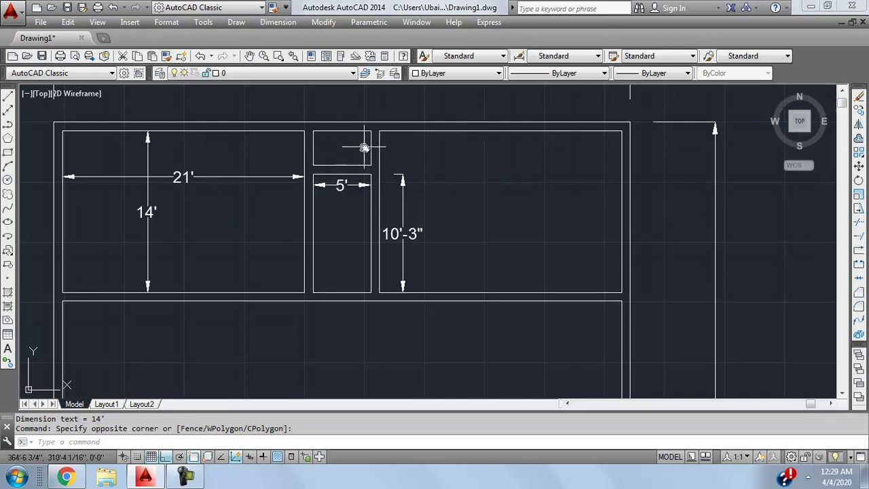
Pan and zoom to bring the 50' dimension and the upper rooms into view.
{"action": "middle_click_drag", "start_coordinate": [351, 314], "coordinate": [355, 242]}
{"action": "scroll", "coordinate": [355, 242], "scroll_direction": "down", "scroll_amount": 4}
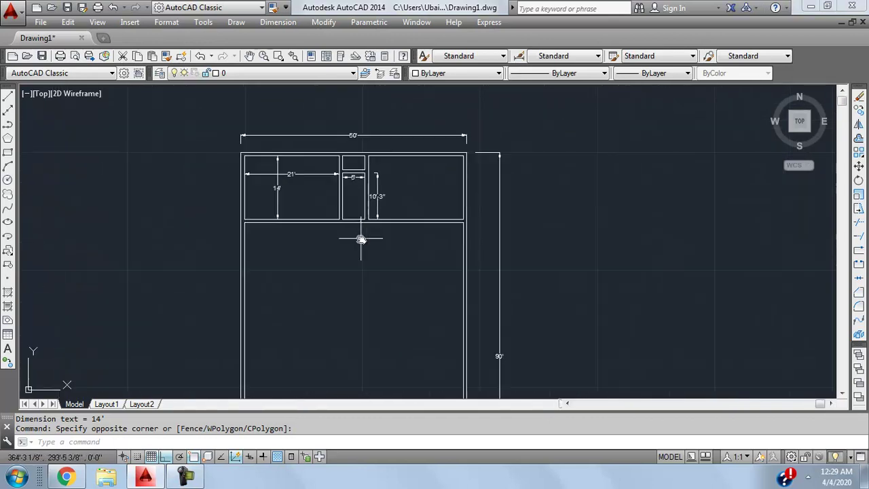
{"action": "scroll", "coordinate": [347, 197], "scroll_direction": "up", "scroll_amount": 2}
{"action": "scroll", "coordinate": [352, 197], "scroll_direction": "down", "scroll_amount": 2}
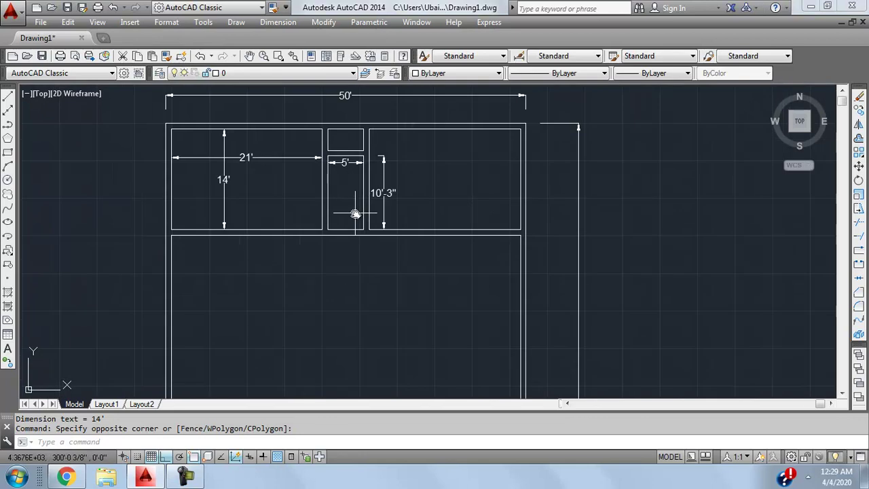
{"action": "scroll", "coordinate": [373, 219], "scroll_direction": "down", "scroll_amount": 2}
{"action": "middle_click_drag", "start_coordinate": [365, 190], "coordinate": [353, 230]}
{"action": "scroll", "coordinate": [350, 204], "scroll_direction": "up", "scroll_amount": 4}
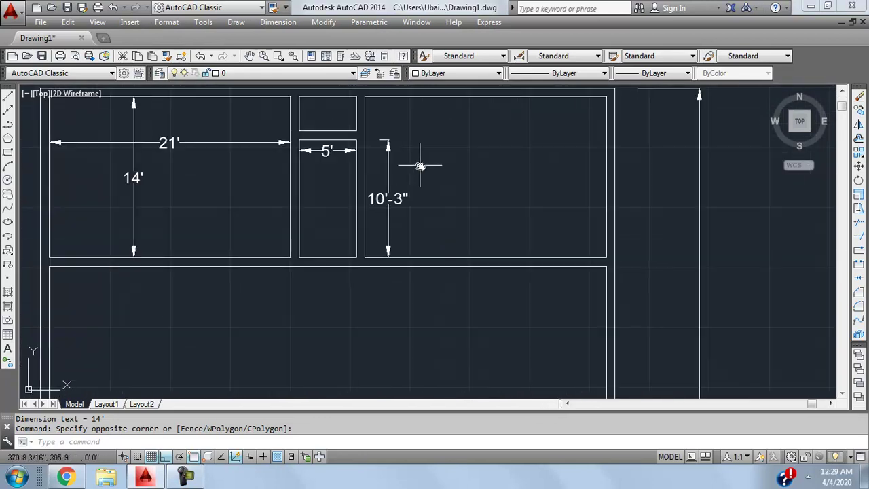
{"action": "scroll", "coordinate": [411, 154], "scroll_direction": "down", "scroll_amount": 2}
{"action": "mouse_move", "coordinate": [406, 150]}
{"action": "middle_mouse_down"}
{"action": "mouse_move", "coordinate": [407, 181]}
{"action": "mouse_move", "coordinate": [457, 201]}
{"action": "middle_mouse_up"}
{"action": "scroll", "coordinate": [414, 201], "scroll_direction": "up", "scroll_amount": 2}
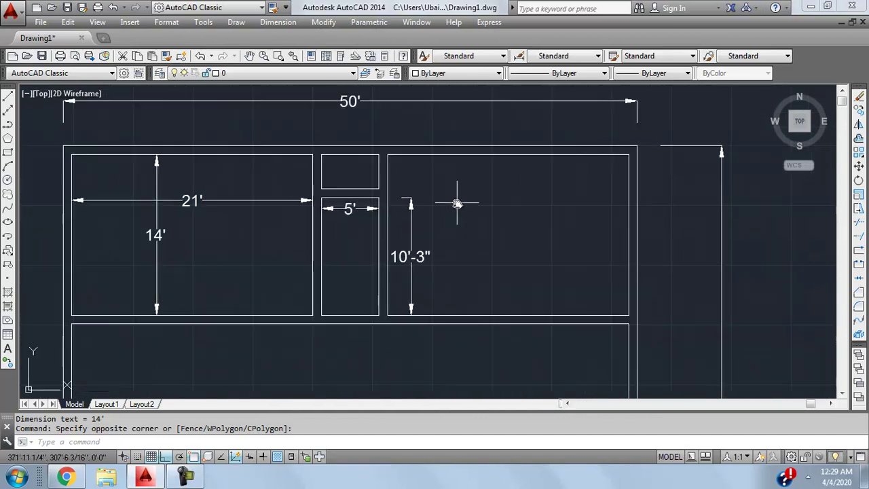
Select the 10'-3", 5', 21' and 14' room dimensions and delete them.
{"action": "left_click", "coordinate": [435, 192]}
{"action": "left_click", "coordinate": [399, 196]}
{"action": "left_click", "coordinate": [450, 213]}
{"action": "left_click", "coordinate": [528, 251]}
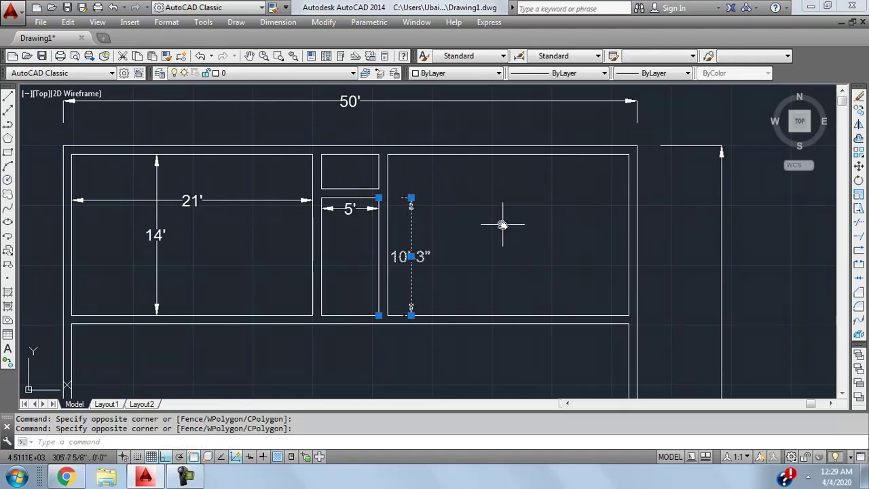
{"action": "key", "text": "Escape"}
{"action": "middle_click_drag", "start_coordinate": [503, 225], "coordinate": [521, 189]}
{"action": "left_click", "coordinate": [476, 194]}
{"action": "left_click", "coordinate": [425, 206]}
{"action": "left_click", "coordinate": [347, 175]}
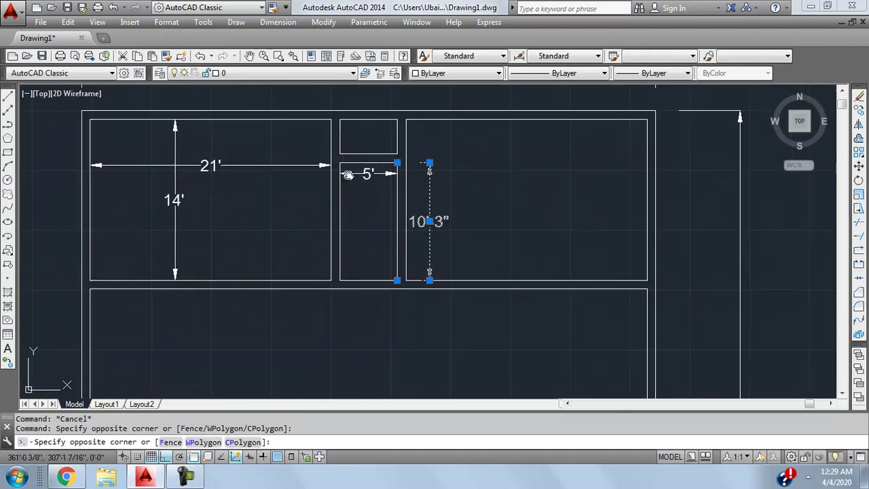
{"action": "left_click", "coordinate": [360, 178]}
{"action": "left_click", "coordinate": [275, 147]}
{"action": "left_click", "coordinate": [169, 215]}
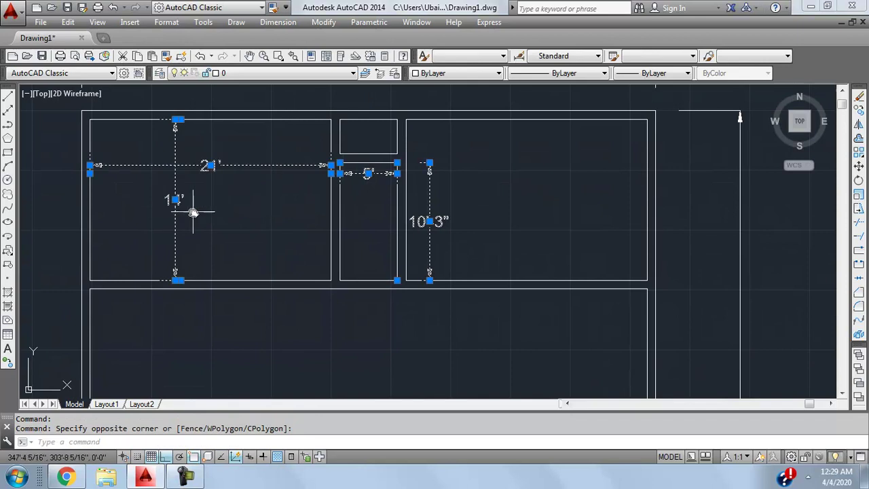
{"action": "key", "text": "Delete"}
{"action": "scroll", "coordinate": [247, 192], "scroll_direction": "down", "scroll_amount": 4}
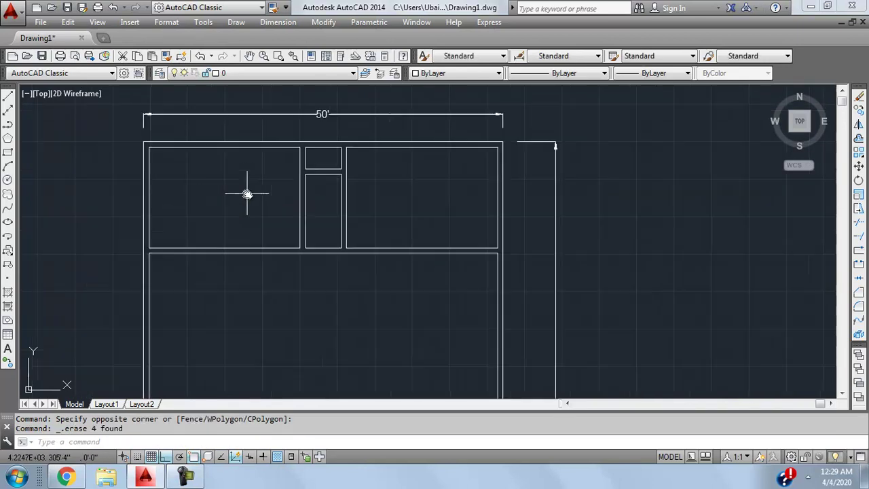
{"action": "scroll", "coordinate": [370, 224], "scroll_direction": "down", "scroll_amount": 2}
{"action": "scroll", "coordinate": [354, 228], "scroll_direction": "up", "scroll_amount": 2}
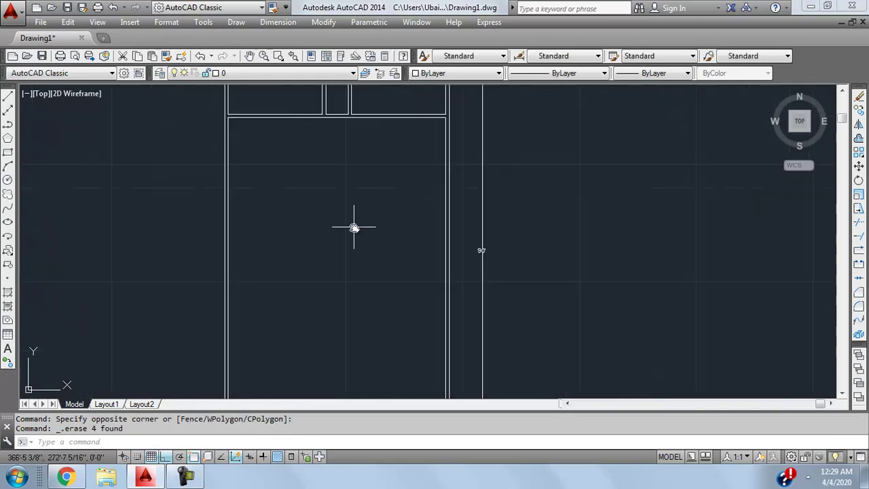
{"action": "scroll", "coordinate": [368, 282], "scroll_direction": "down", "scroll_amount": 2}
{"action": "scroll", "coordinate": [348, 290], "scroll_direction": "up", "scroll_amount": 4}
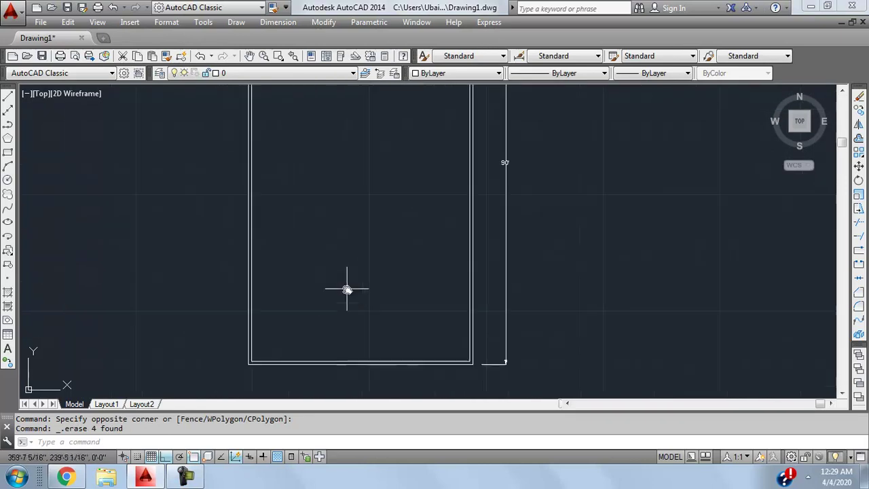
{"action": "scroll", "coordinate": [348, 265], "scroll_direction": "down", "scroll_amount": 4}
{"action": "scroll", "coordinate": [343, 275], "scroll_direction": "up", "scroll_amount": 4}
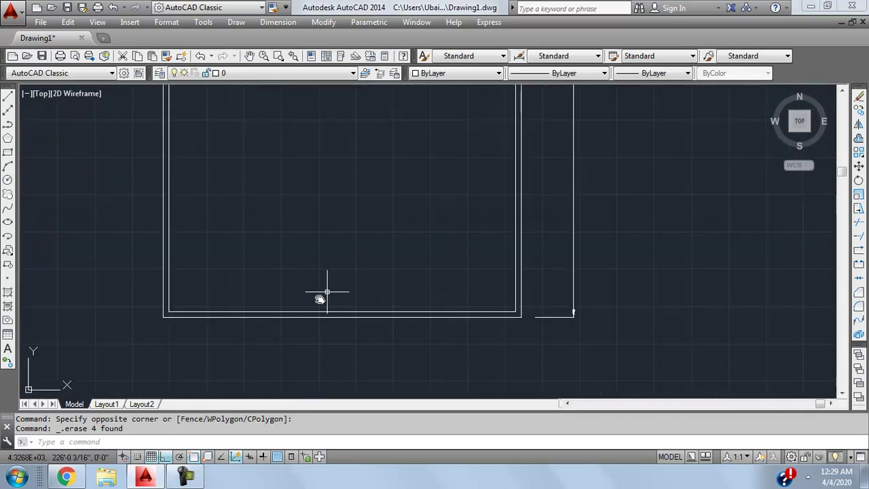
{"action": "middle_click_drag", "start_coordinate": [329, 266], "coordinate": [309, 327]}
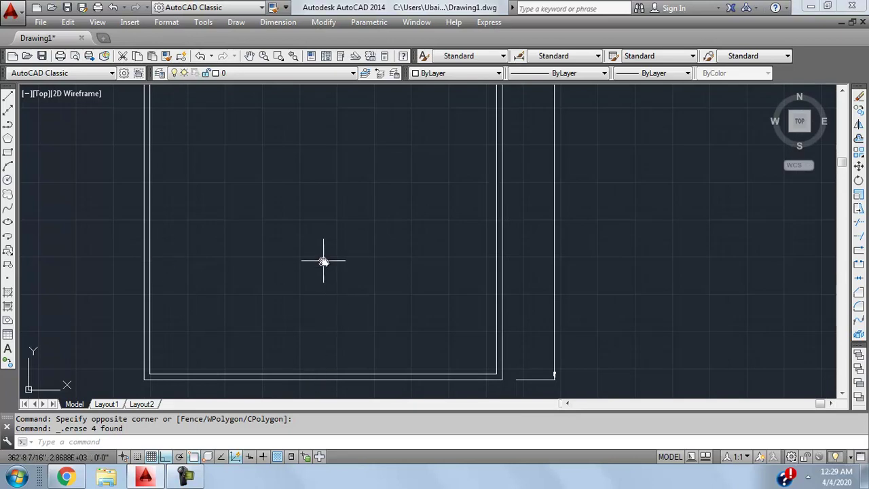
{"action": "left_click", "coordinate": [8, 99]}
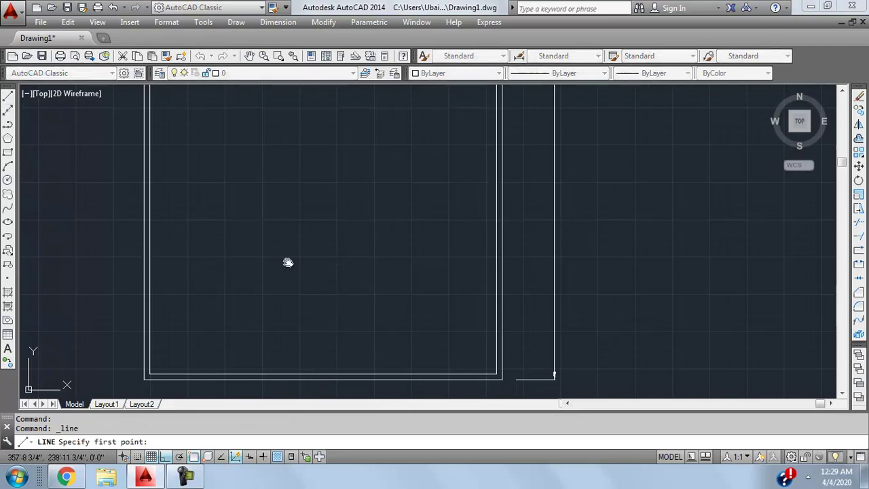
{"action": "middle_click_drag", "start_coordinate": [288, 261], "coordinate": [293, 225]}
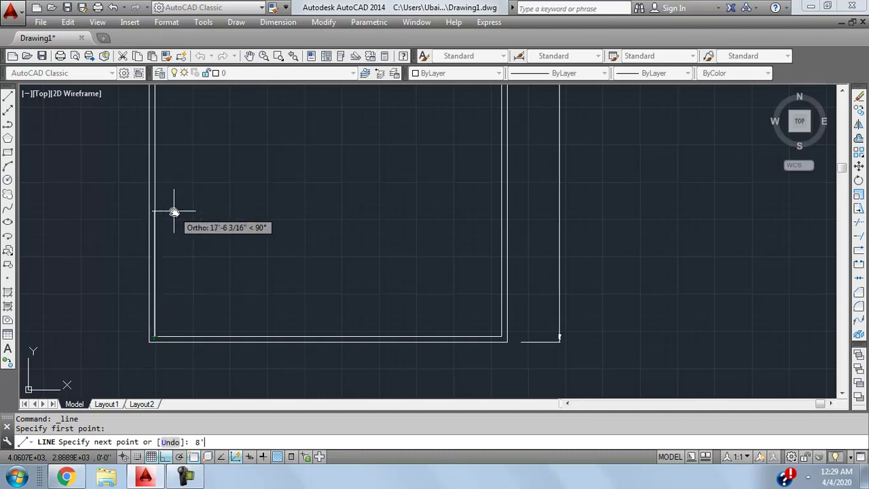
{"action": "type", "text": "8'"}
{"action": "key", "text": "Return"}
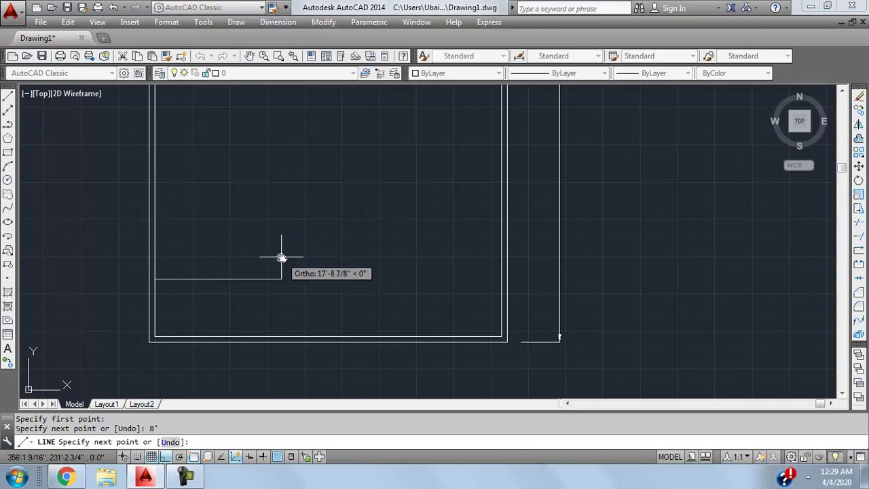
{"action": "scroll", "coordinate": [278, 277], "scroll_direction": "up", "scroll_amount": 1}
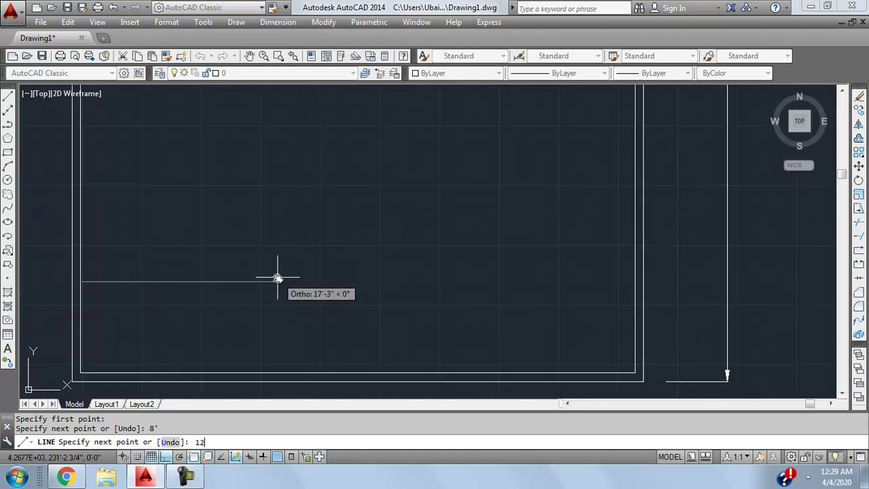
{"action": "key", "text": "Return"}
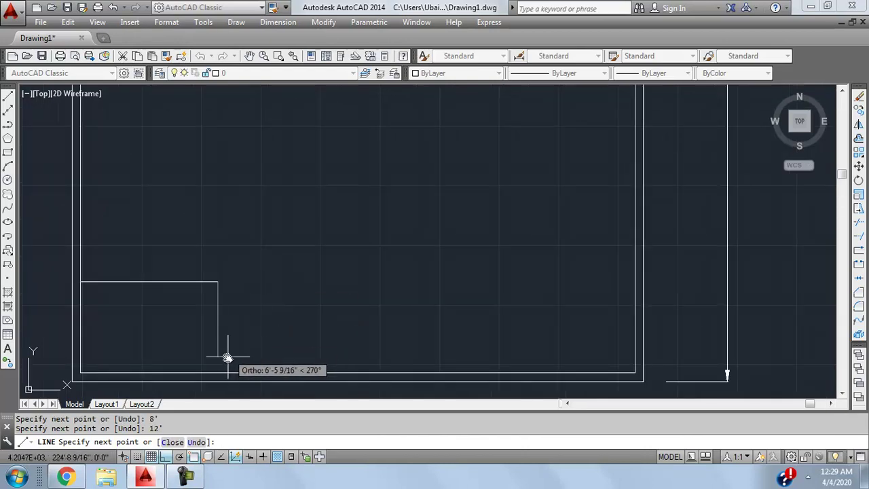
{"action": "key", "text": "Escape"}
{"action": "scroll", "coordinate": [226, 365], "scroll_direction": "down", "scroll_amount": 6}
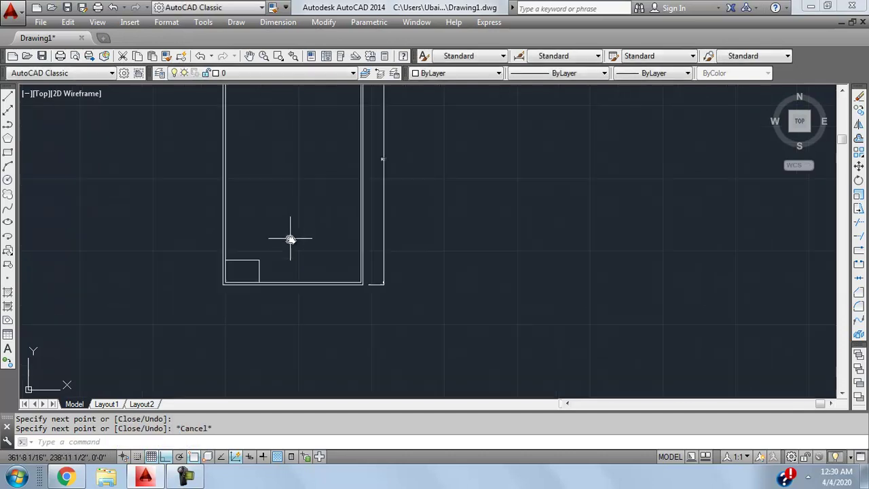
{"action": "scroll", "coordinate": [285, 240], "scroll_direction": "up", "scroll_amount": 6}
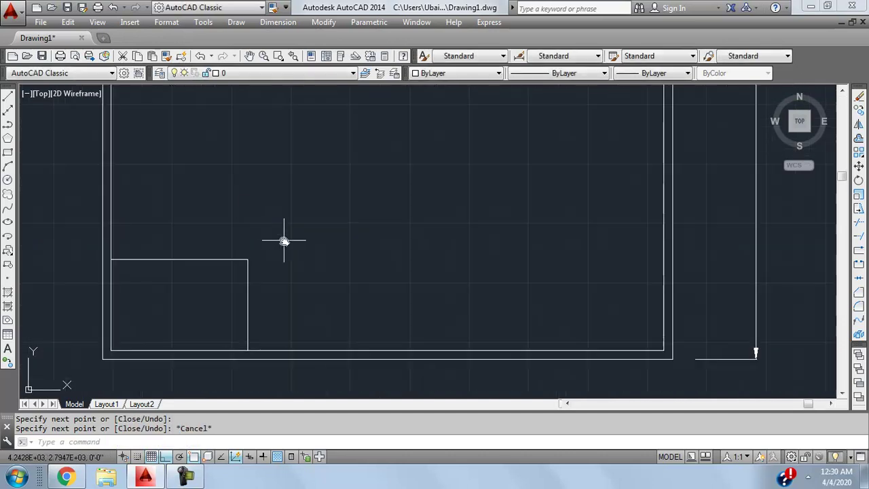
{"action": "left_click", "coordinate": [277, 21]}
{"action": "left_click", "coordinate": [280, 57]}
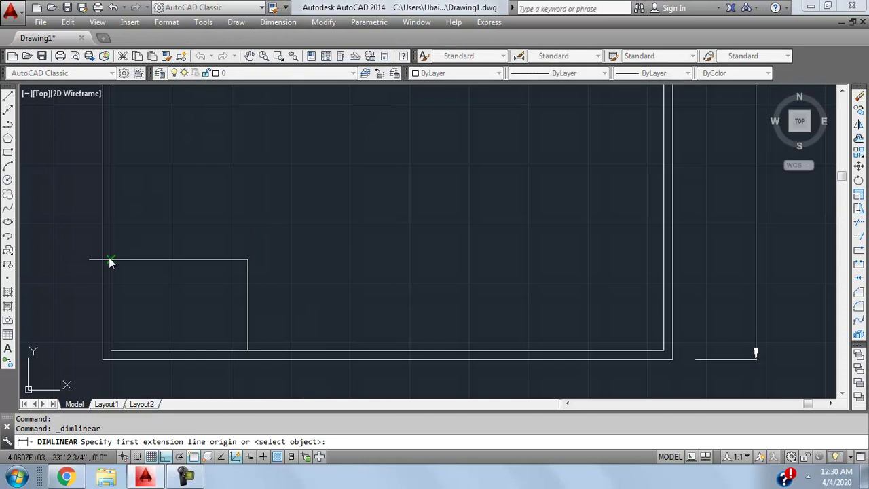
{"action": "left_click", "coordinate": [113, 260]}
{"action": "left_click", "coordinate": [248, 259]}
{"action": "left_click", "coordinate": [240, 227]}
{"action": "key", "text": "Escape"}
{"action": "left_click", "coordinate": [278, 175]}
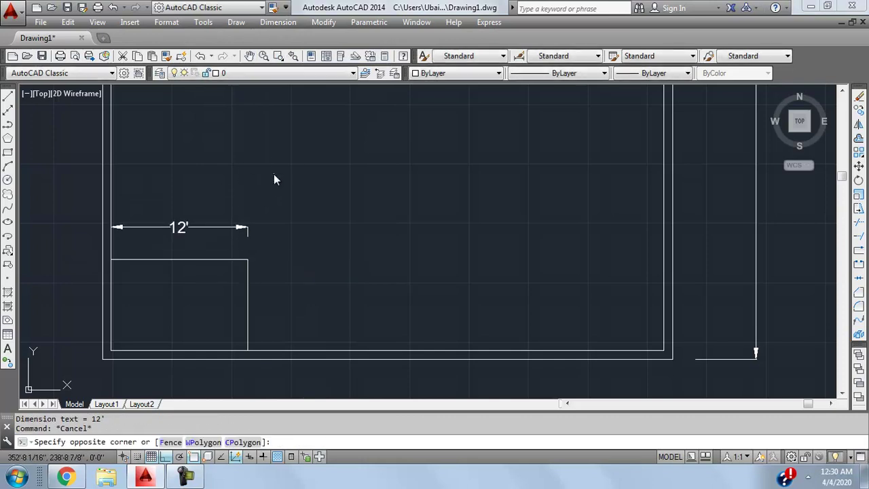
{"action": "left_click", "coordinate": [184, 247]}
{"action": "left_click", "coordinate": [294, 234]}
{"action": "left_click", "coordinate": [239, 282]}
{"action": "middle_click_drag", "start_coordinate": [316, 243], "coordinate": [297, 254]}
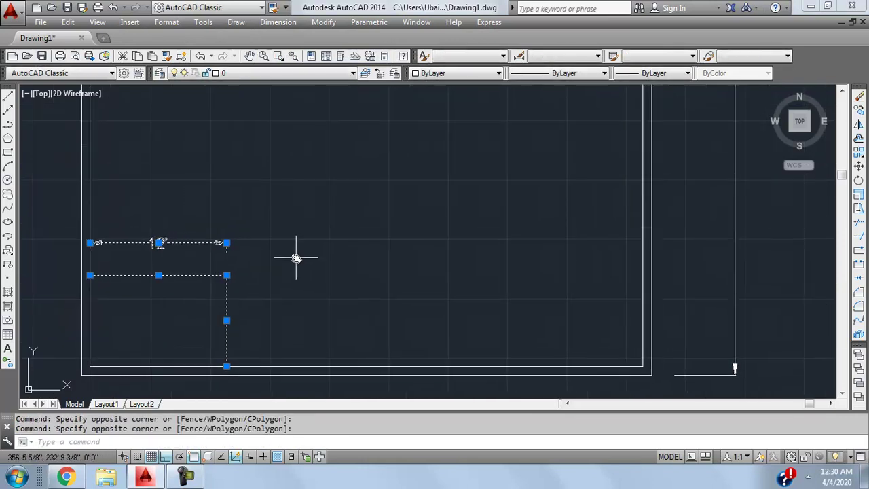
{"action": "key", "text": "Delete"}
{"action": "left_click", "coordinate": [8, 97]}
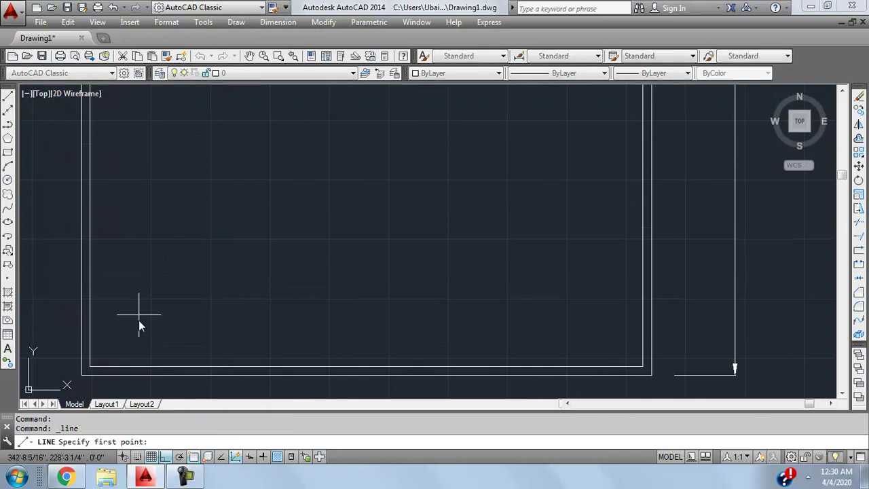
{"action": "left_click", "coordinate": [91, 367]}
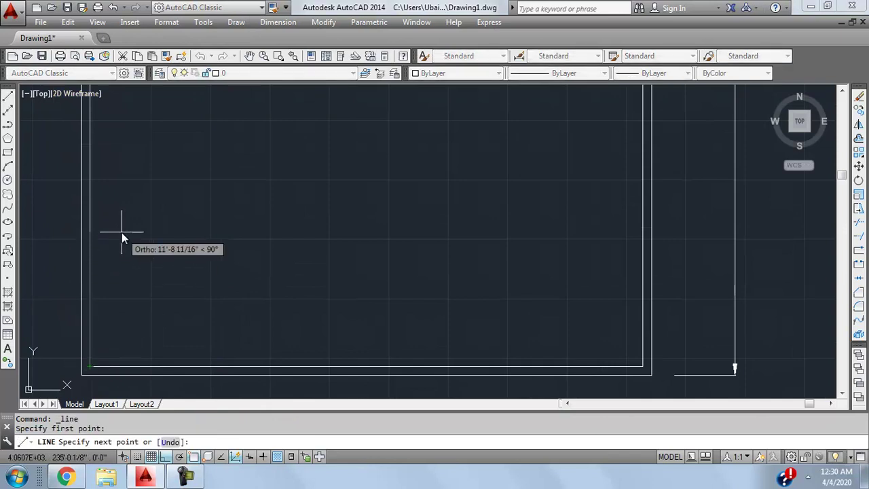
{"action": "type", "text": "14'"}
{"action": "key", "text": "Return"}
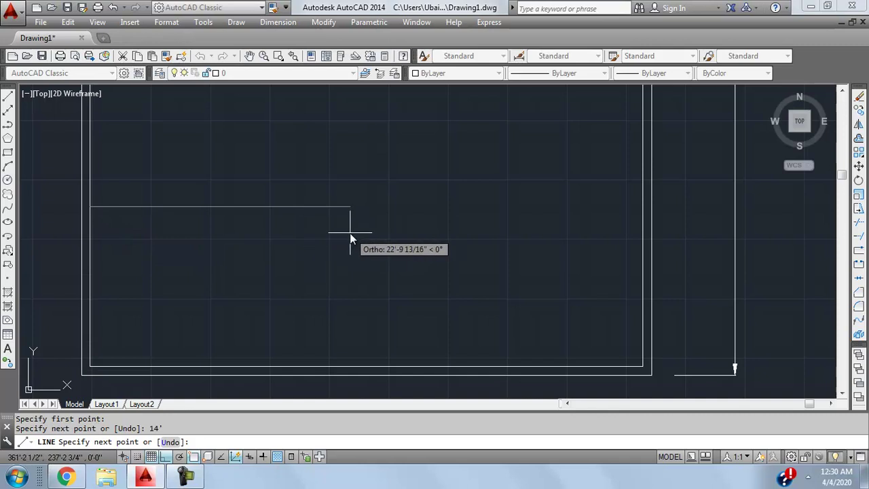
{"action": "type", "text": "20'"}
{"action": "key", "text": "Return"}
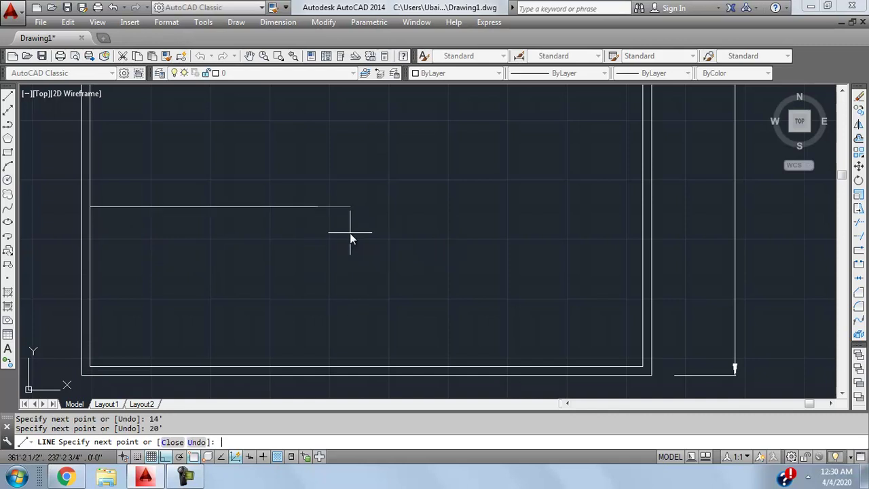
{"action": "left_click", "coordinate": [328, 368]}
{"action": "key", "text": "Escape"}
{"action": "scroll", "coordinate": [406, 262], "scroll_direction": "down", "scroll_amount": 4}
{"action": "mouse_move", "coordinate": [335, 266]}
{"action": "middle_mouse_down"}
{"action": "mouse_move", "coordinate": [319, 291]}
{"action": "mouse_move", "coordinate": [344, 281]}
{"action": "middle_mouse_up"}
{"action": "scroll", "coordinate": [342, 272], "scroll_direction": "up", "scroll_amount": 4}
{"action": "middle_click_drag", "start_coordinate": [353, 243], "coordinate": [358, 239]}
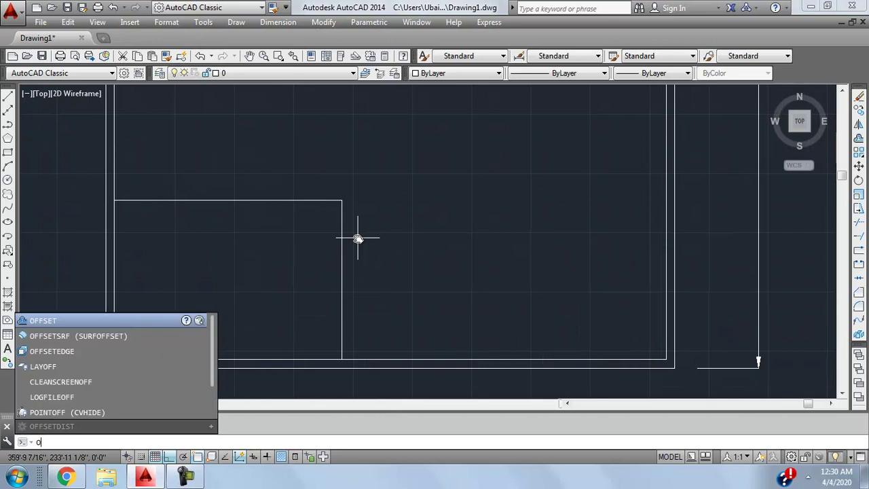
{"action": "key", "text": "Escape"}
{"action": "scroll", "coordinate": [435, 198], "scroll_direction": "down", "scroll_amount": 4}
{"action": "mouse_move", "coordinate": [400, 222]}
{"action": "middle_mouse_down"}
{"action": "mouse_move", "coordinate": [305, 357]}
{"action": "mouse_move", "coordinate": [348, 197]}
{"action": "middle_mouse_up"}
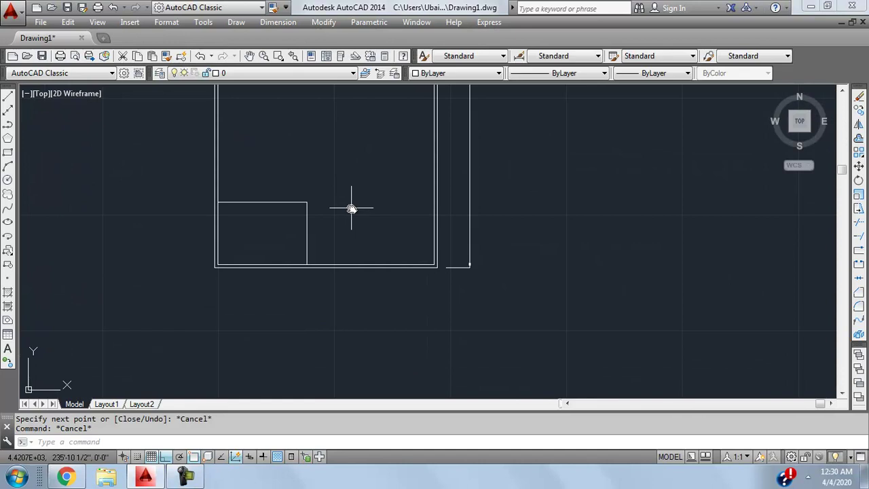
{"action": "middle_click_drag", "start_coordinate": [385, 225], "coordinate": [345, 297]}
{"action": "scroll", "coordinate": [303, 297], "scroll_direction": "up", "scroll_amount": 2}
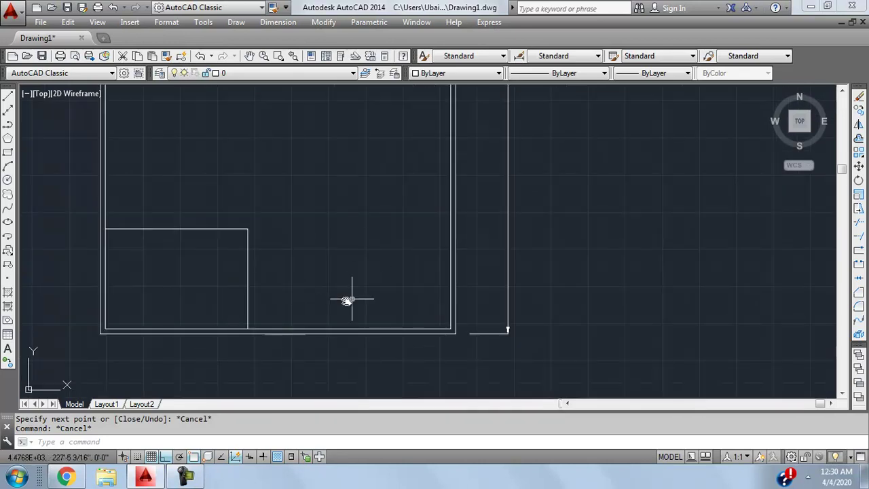
{"action": "mouse_move", "coordinate": [376, 301]}
{"action": "middle_mouse_down"}
{"action": "mouse_move", "coordinate": [421, 254]}
{"action": "mouse_move", "coordinate": [417, 244]}
{"action": "mouse_move", "coordinate": [450, 238]}
{"action": "mouse_move", "coordinate": [547, 254]}
{"action": "middle_mouse_up"}
{"action": "scroll", "coordinate": [417, 245], "scroll_direction": "up", "scroll_amount": 2}
{"action": "scroll", "coordinate": [421, 244], "scroll_direction": "down", "scroll_amount": 2}
{"action": "scroll", "coordinate": [450, 238], "scroll_direction": "up", "scroll_amount": 2}
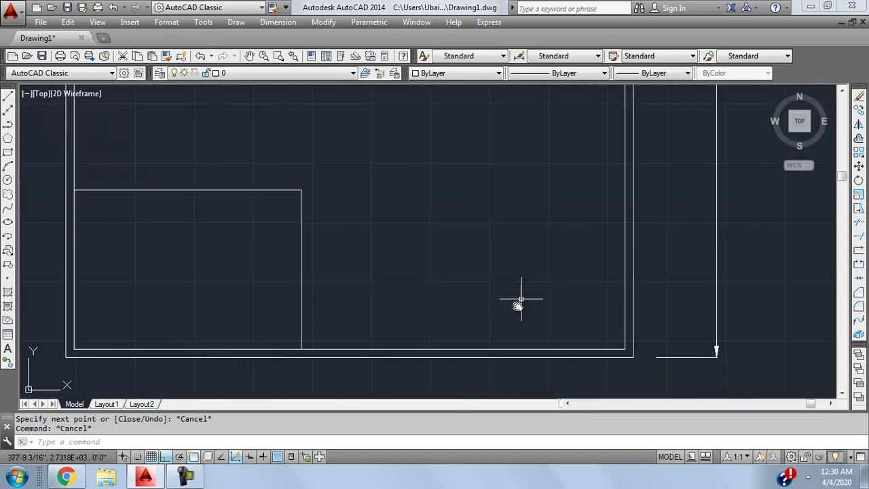
{"action": "middle_click_drag", "start_coordinate": [601, 329], "coordinate": [570, 314]}
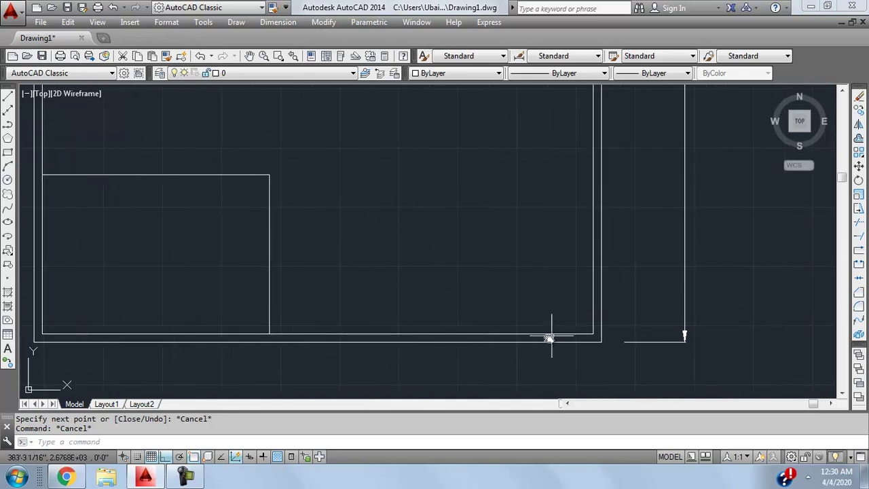
Draw a line 16' along the bottom inner wall, then up as a vertical partition.
{"action": "left_click", "coordinate": [9, 98]}
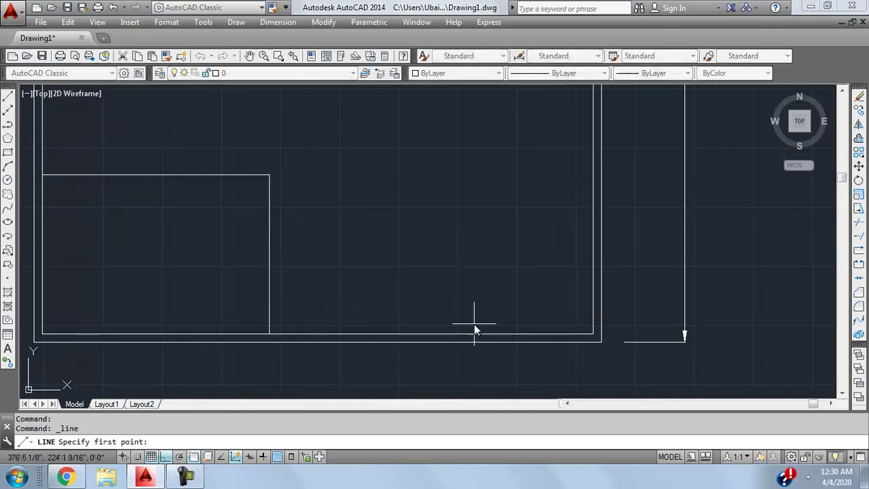
{"action": "left_click", "coordinate": [588, 334]}
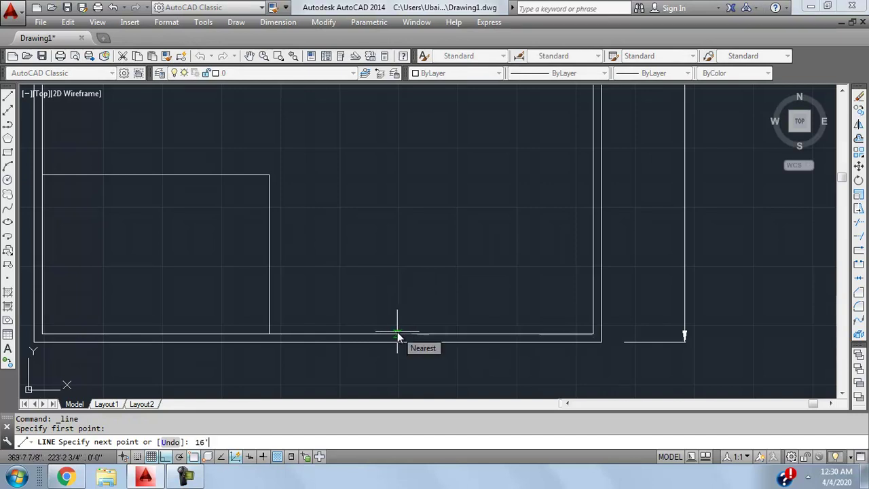
{"action": "type", "text": "16'"}
{"action": "key", "text": "Return"}
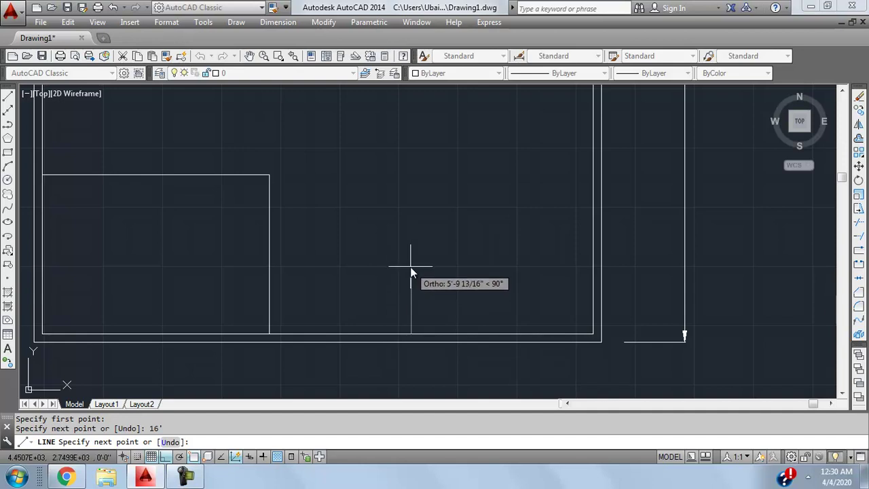
{"action": "left_click", "coordinate": [413, 175]}
{"action": "key", "text": "Escape"}
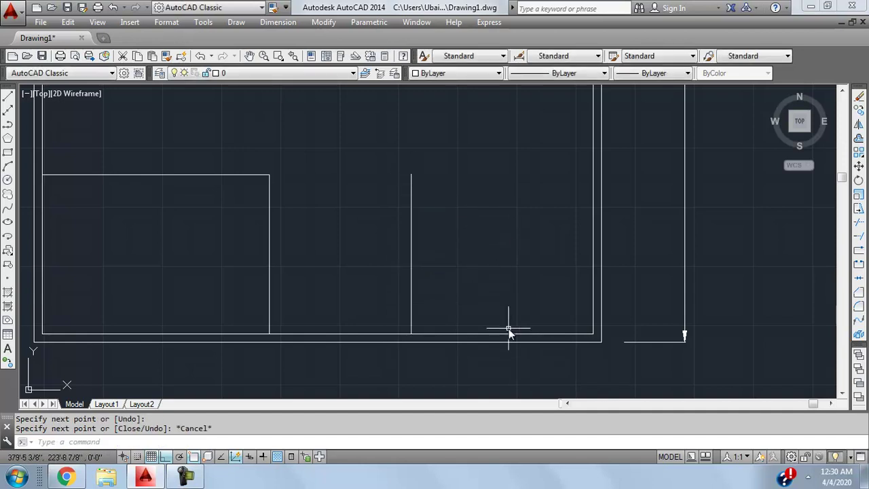
Erase the 16' bottom segment, keeping the vertical partition line.
{"action": "left_click", "coordinate": [503, 335]}
{"action": "key", "text": "Escape"}
{"action": "left_click", "coordinate": [501, 334]}
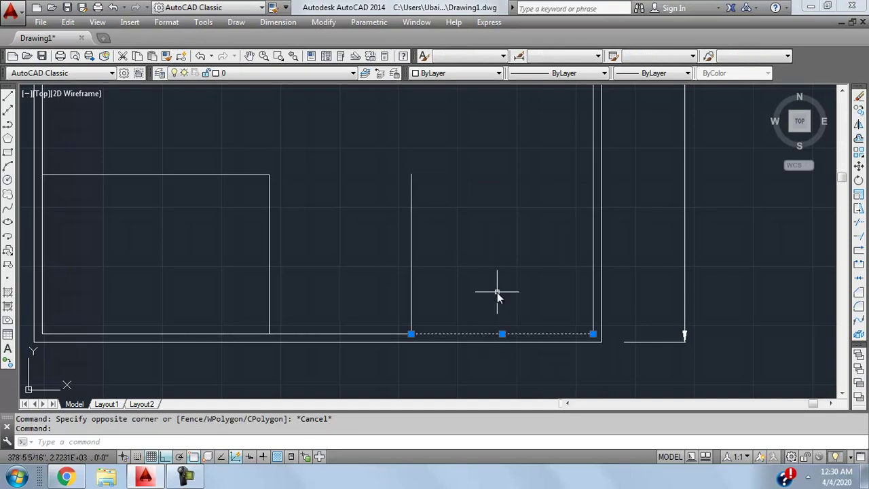
{"action": "key", "text": "Delete"}
{"action": "middle_click_drag", "start_coordinate": [436, 313], "coordinate": [435, 312]}
{"action": "scroll", "coordinate": [504, 288], "scroll_direction": "down", "scroll_amount": 2}
{"action": "scroll", "coordinate": [505, 295], "scroll_direction": "up", "scroll_amount": 2}
{"action": "middle_click_drag", "start_coordinate": [491, 291], "coordinate": [453, 305]}
{"action": "scroll", "coordinate": [462, 297], "scroll_direction": "up", "scroll_amount": 2}
{"action": "scroll", "coordinate": [458, 306], "scroll_direction": "down", "scroll_amount": 2}
Offset the vertical partition line 9" to the left.
{"action": "left_click", "coordinate": [456, 299]}
{"action": "left_click", "coordinate": [440, 300]}
{"action": "left_click", "coordinate": [496, 291]}
{"action": "left_click", "coordinate": [427, 305]}
{"action": "type", "text": "offset"}
{"action": "key", "text": "Return"}
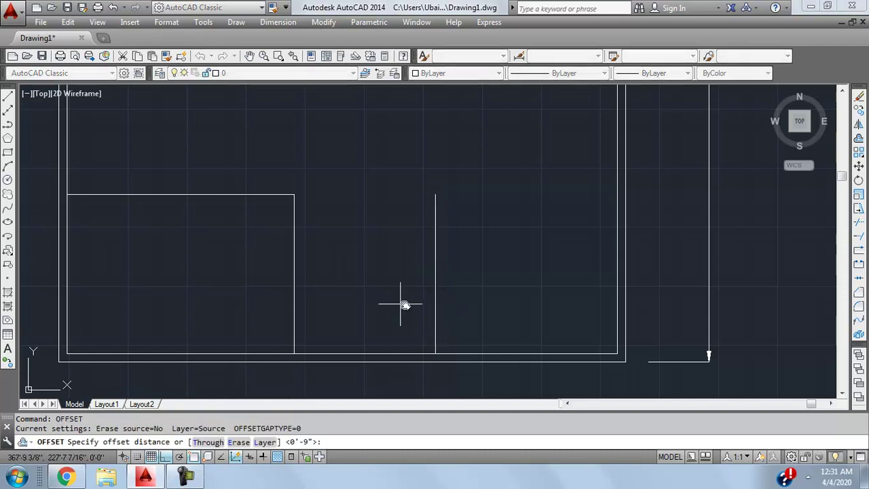
{"action": "type", "text": "9"}
{"action": "key", "text": "Return"}
{"action": "left_click", "coordinate": [436, 303]}
{"action": "left_click", "coordinate": [407, 302]}
{"action": "key", "text": "Escape"}
Offset the left partition line 3' further left for the opening.
{"action": "left_click", "coordinate": [416, 299]}
{"action": "left_click", "coordinate": [451, 300]}
{"action": "left_click", "coordinate": [451, 300]}
{"action": "left_click", "coordinate": [388, 330]}
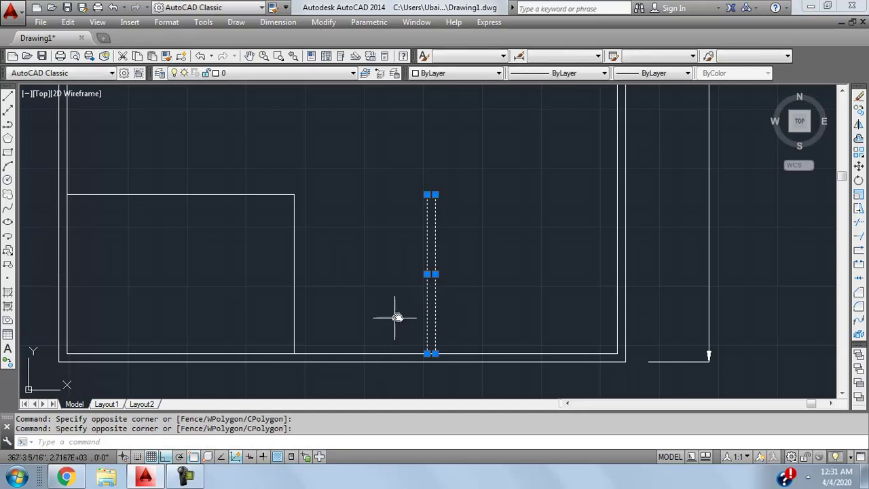
{"action": "key", "text": "Escape"}
{"action": "left_click", "coordinate": [428, 305]}
{"action": "type", "text": "offse"}
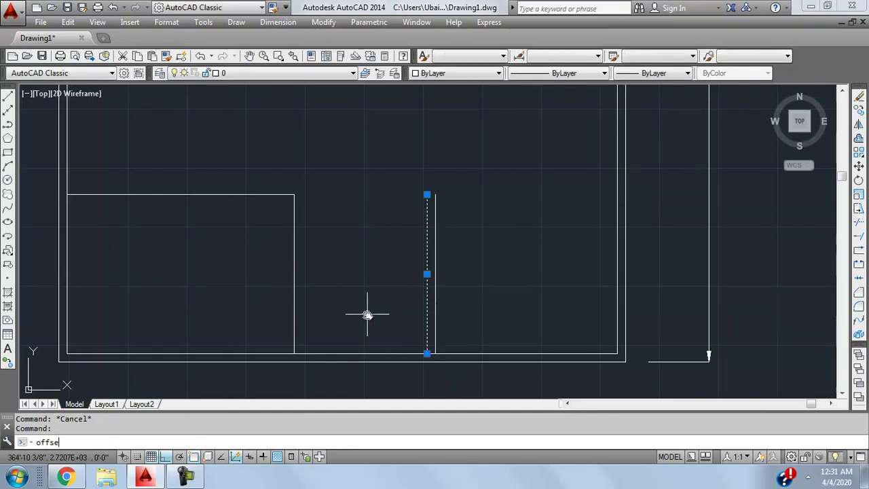
{"action": "type", "text": "t"}
{"action": "key", "text": "Return"}
{"action": "type", "text": "3"}
{"action": "key", "text": "Return"}
{"action": "left_click", "coordinate": [369, 313]}
{"action": "left_click", "coordinate": [382, 305]}
{"action": "key", "text": "Escape"}
Offset the new line another 9" to the left for the second jamb.
{"action": "left_click", "coordinate": [393, 305]}
{"action": "left_click", "coordinate": [374, 318]}
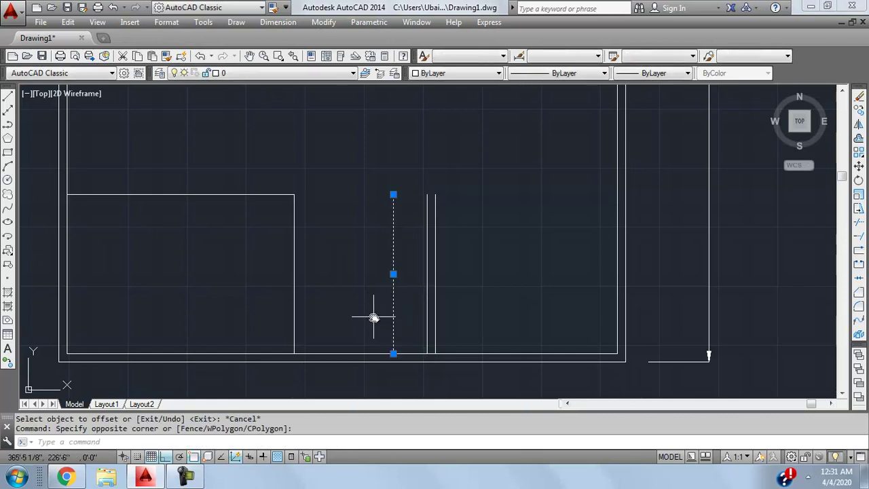
{"action": "type", "text": "offset"}
{"action": "key", "text": "Return"}
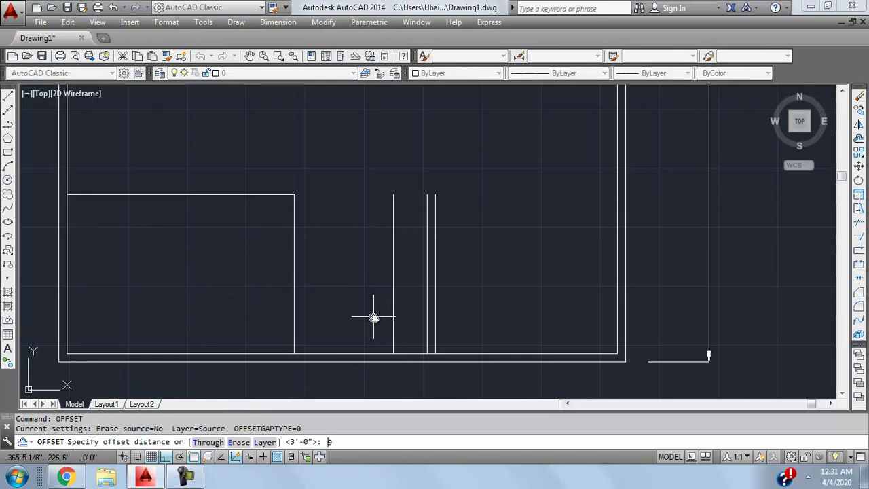
{"action": "type", "text": "9\""}
{"action": "key", "text": "Return"}
{"action": "left_click", "coordinate": [393, 316]}
{"action": "left_click", "coordinate": [387, 316]}
{"action": "key", "text": "Escape"}
Extend the four vertical jamb lines down to the outer wall.
{"action": "middle_click_drag", "start_coordinate": [423, 264], "coordinate": [437, 249]}
{"action": "scroll", "coordinate": [408, 262], "scroll_direction": "down", "scroll_amount": 2}
{"action": "scroll", "coordinate": [435, 299], "scroll_direction": "up", "scroll_amount": 3}
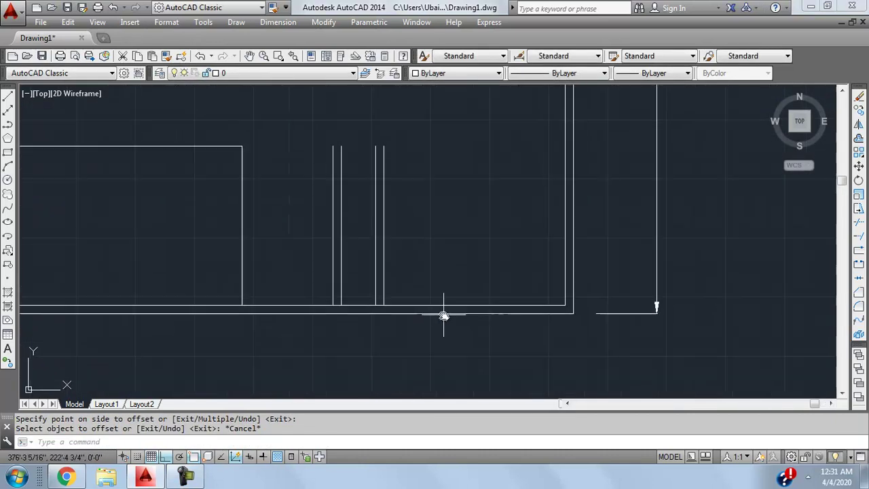
{"action": "scroll", "coordinate": [379, 321], "scroll_direction": "up", "scroll_amount": 2}
{"action": "type", "text": "ex"}
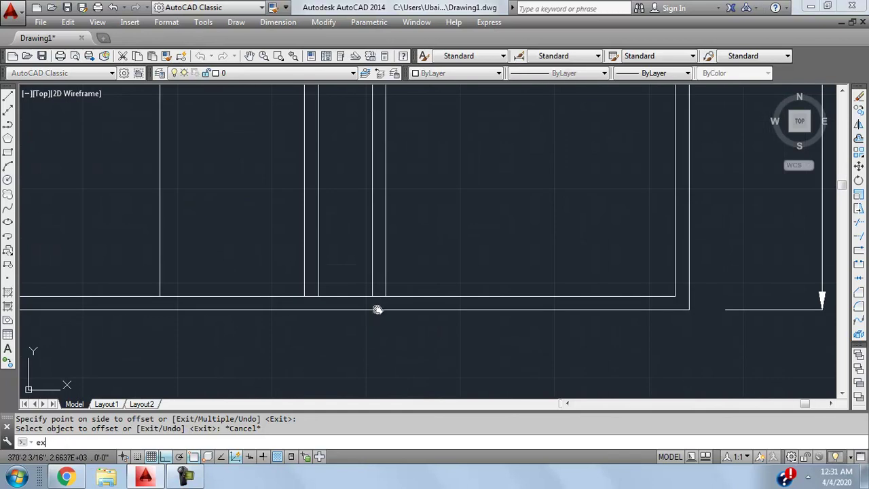
{"action": "key", "text": "Return"}
{"action": "key", "text": "Return"}
{"action": "left_click", "coordinate": [406, 246]}
{"action": "left_click", "coordinate": [260, 264]}
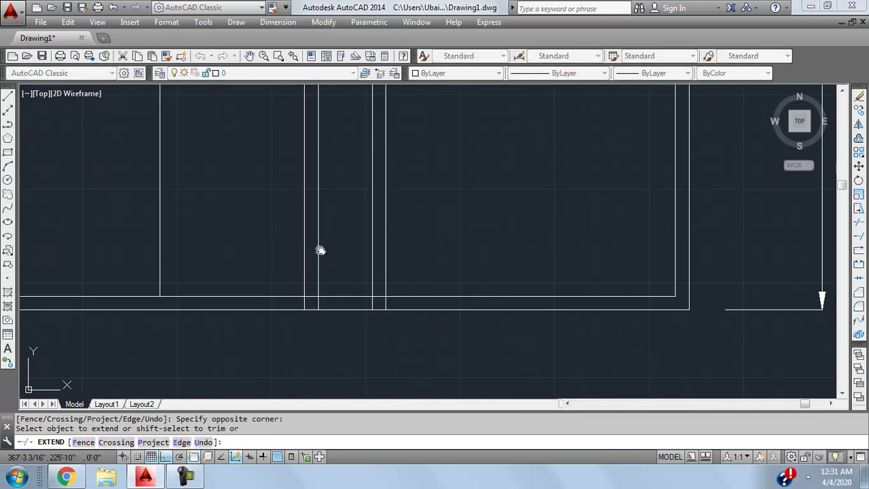
{"action": "scroll", "coordinate": [320, 251], "scroll_direction": "down", "scroll_amount": 1}
{"action": "key", "text": "Escape"}
Trim the four vertical lines back to the wall.
{"action": "type", "text": "tr"}
{"action": "key", "text": "Return"}
{"action": "key", "text": "Return"}
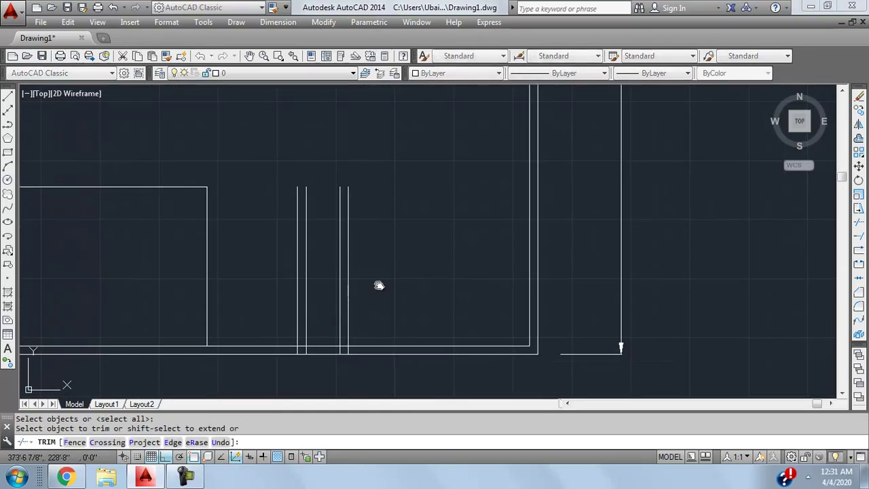
{"action": "left_click_drag", "start_coordinate": [379, 286], "coordinate": [271, 310]}
{"action": "scroll", "coordinate": [371, 256], "scroll_direction": "up", "scroll_amount": 5}
{"action": "key", "text": "Escape"}
Reposition the view over the bottom wall between the new jamb lines.
{"action": "scroll", "coordinate": [485, 238], "scroll_direction": "down", "scroll_amount": 4}
{"action": "middle_click_drag", "start_coordinate": [485, 238], "coordinate": [485, 258]}
{"action": "scroll", "coordinate": [554, 274], "scroll_direction": "up", "scroll_amount": 2}
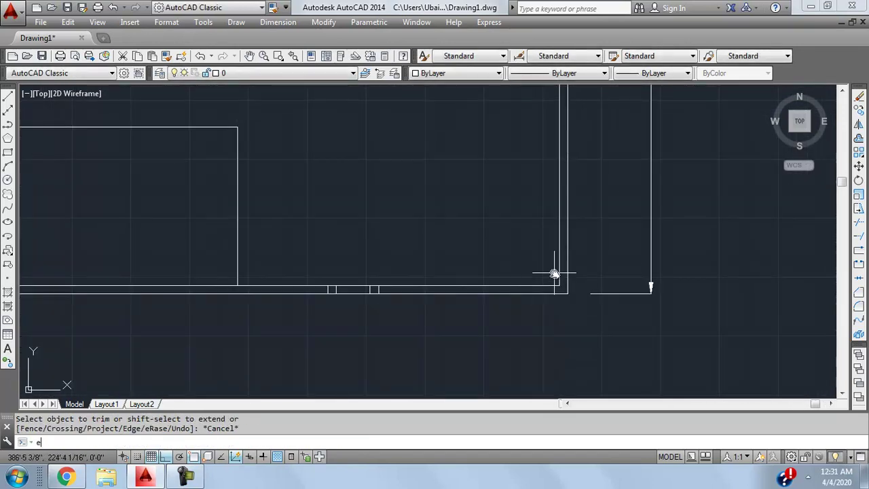
{"action": "type", "text": "ex"}
{"action": "key", "text": "Return"}
{"action": "key", "text": "Return"}
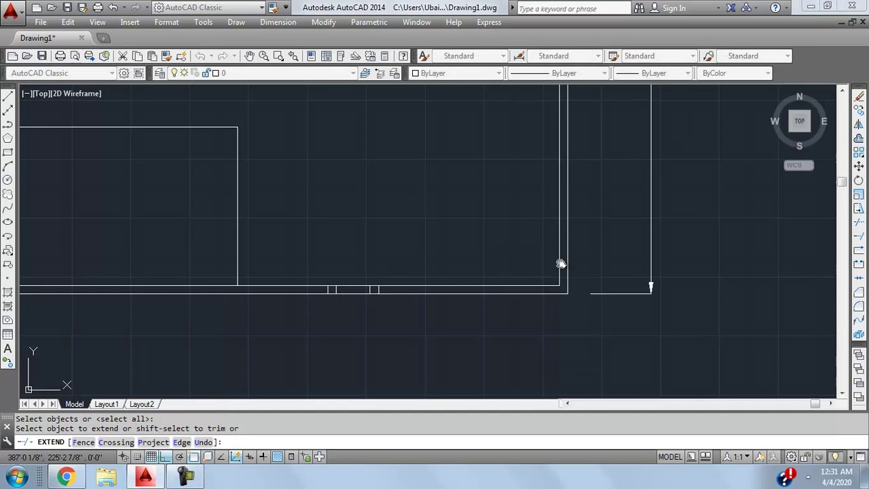
{"action": "middle_click_drag", "start_coordinate": [548, 288], "coordinate": [553, 314]}
{"action": "key", "text": "Escape"}
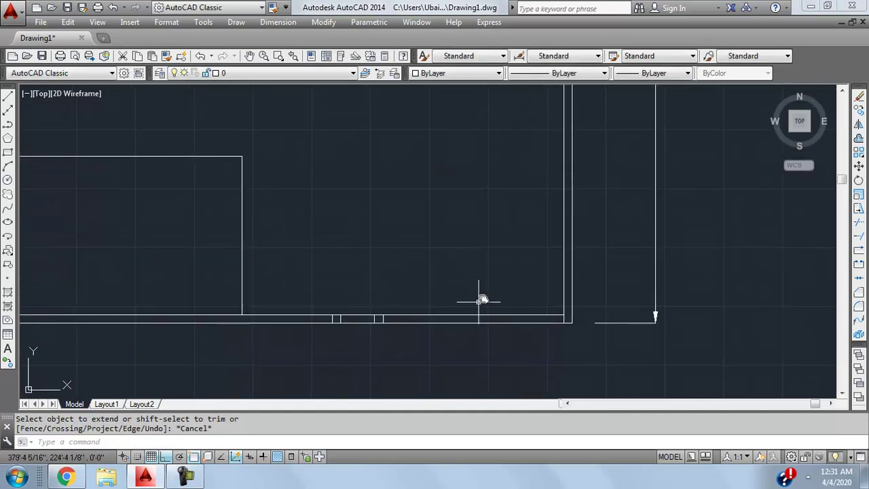
{"action": "middle_click_drag", "start_coordinate": [471, 261], "coordinate": [473, 245]}
{"action": "scroll", "coordinate": [474, 258], "scroll_direction": "up", "scroll_amount": 2}
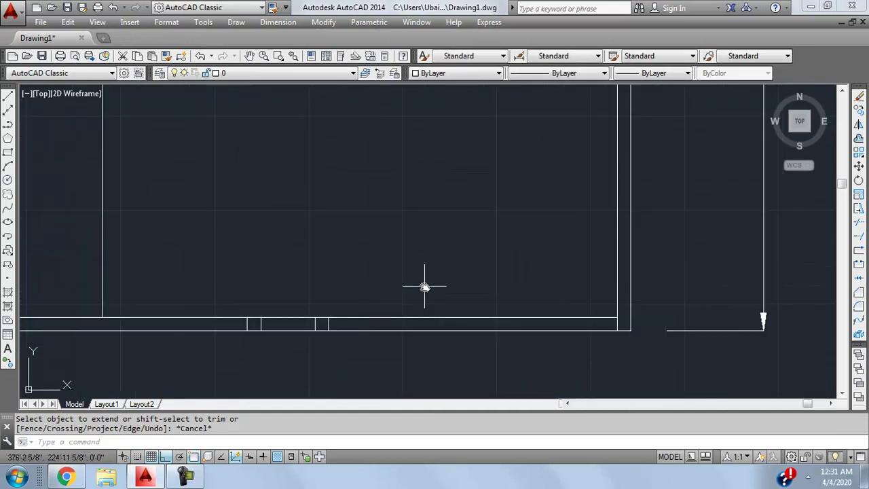
{"action": "middle_click_drag", "start_coordinate": [443, 287], "coordinate": [453, 239]}
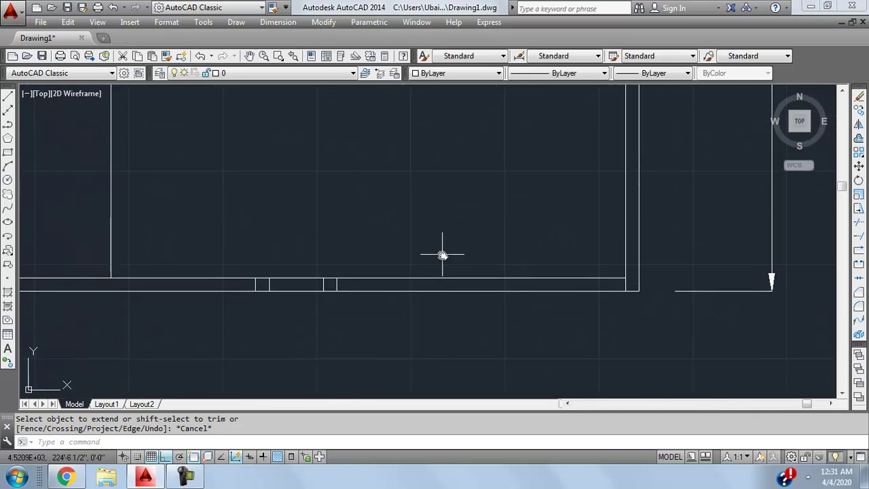
Trim both bottom wall lines between the jambs to open the 3' gap.
{"action": "type", "text": "tr"}
{"action": "key", "text": "Return"}
{"action": "key", "text": "Return"}
{"action": "left_click", "coordinate": [476, 257]}
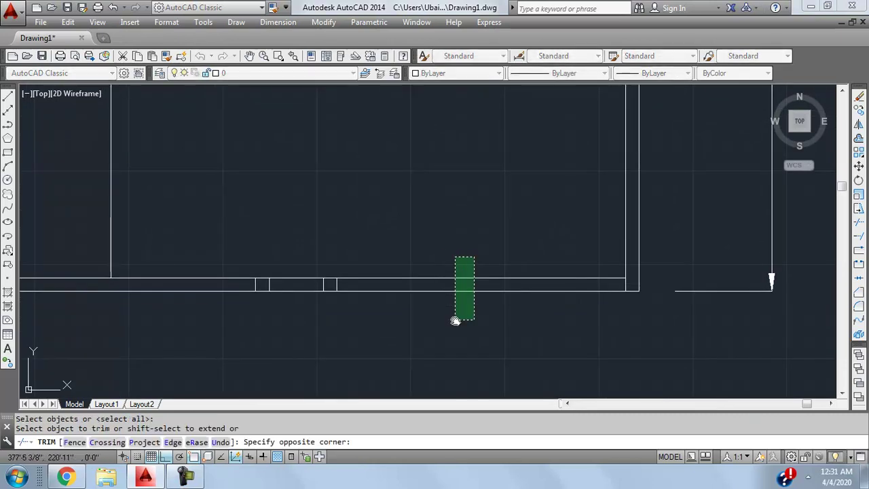
{"action": "left_click", "coordinate": [455, 319]}
{"action": "scroll", "coordinate": [472, 252], "scroll_direction": "up", "scroll_amount": 2}
{"action": "scroll", "coordinate": [477, 326], "scroll_direction": "up", "scroll_amount": 1}
{"action": "scroll", "coordinate": [475, 313], "scroll_direction": "down", "scroll_amount": 4}
{"action": "middle_click_drag", "start_coordinate": [475, 313], "coordinate": [480, 291]}
{"action": "key", "text": "Escape"}
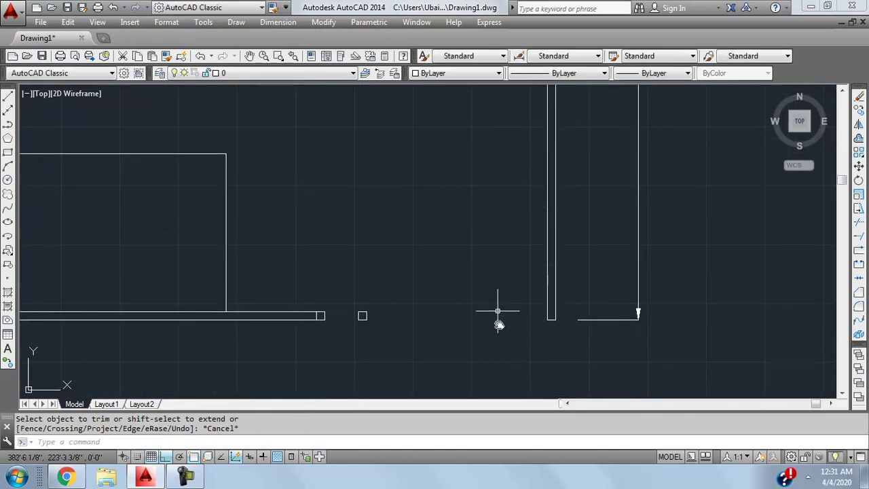
Pan and zoom around the lower-left room to inspect the trimmed bottom wall and jamb ends.
{"action": "middle_click_drag", "start_coordinate": [341, 329], "coordinate": [439, 291]}
{"action": "scroll", "coordinate": [439, 291], "scroll_direction": "up", "scroll_amount": 2}
{"action": "middle_click_drag", "start_coordinate": [352, 225], "coordinate": [370, 292]}
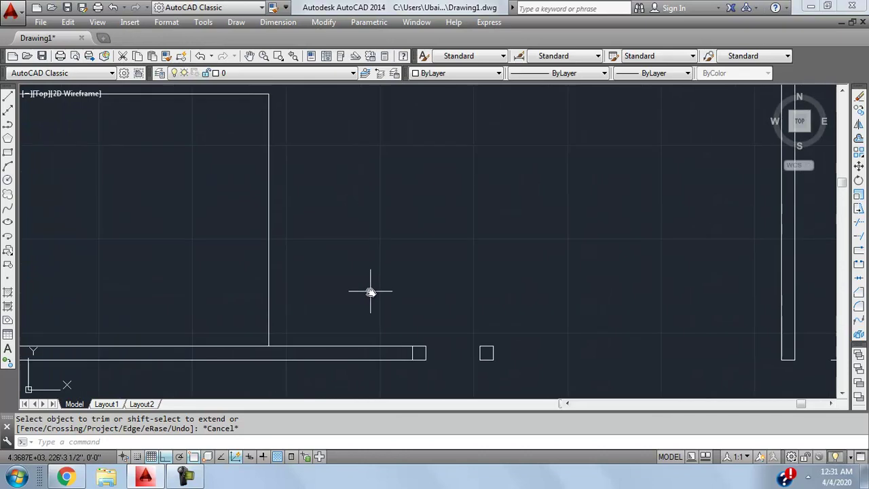
{"action": "scroll", "coordinate": [370, 292], "scroll_direction": "down", "scroll_amount": 2}
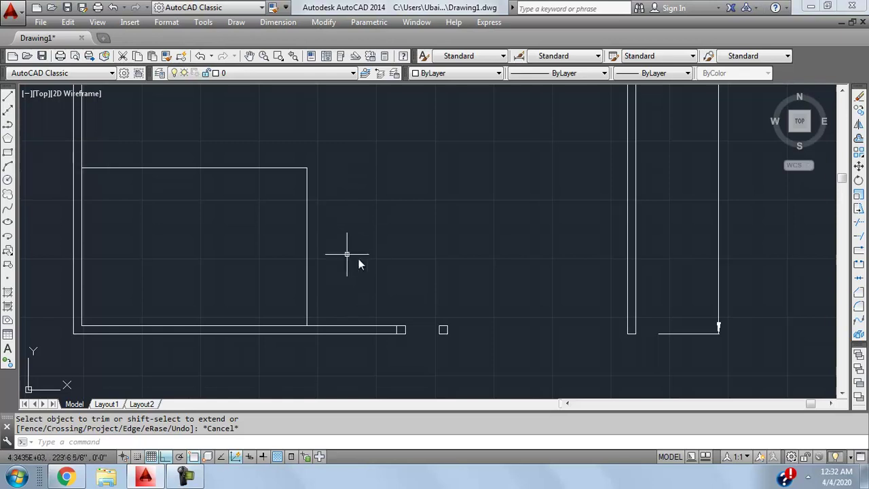
{"action": "mouse_move", "coordinate": [369, 259]}
{"action": "middle_mouse_down"}
{"action": "mouse_move", "coordinate": [368, 324]}
{"action": "mouse_move", "coordinate": [369, 315]}
{"action": "middle_mouse_up"}
{"action": "scroll", "coordinate": [367, 191], "scroll_direction": "down", "scroll_amount": 2}
{"action": "mouse_move", "coordinate": [367, 191]}
{"action": "middle_mouse_down"}
{"action": "mouse_move", "coordinate": [359, 326]}
{"action": "mouse_move", "coordinate": [363, 245]}
{"action": "mouse_move", "coordinate": [360, 265]}
{"action": "middle_mouse_up"}
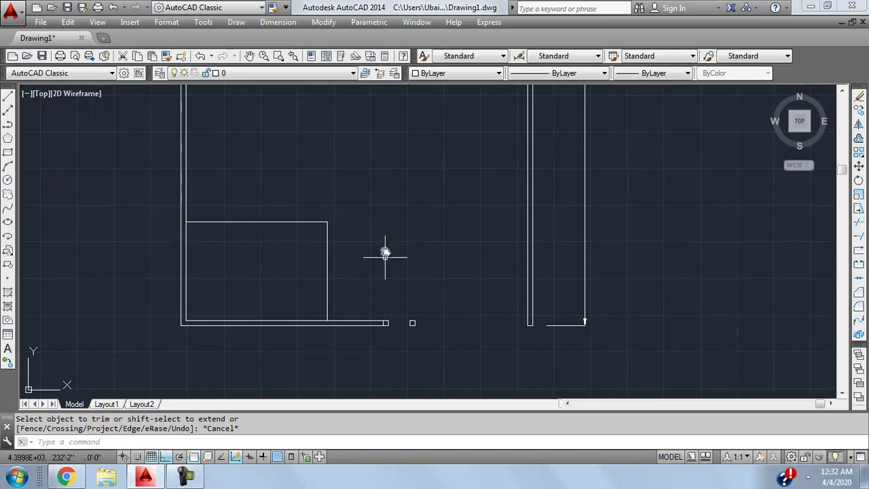
{"action": "mouse_move", "coordinate": [378, 260]}
{"action": "middle_mouse_down"}
{"action": "mouse_move", "coordinate": [340, 262]}
{"action": "mouse_move", "coordinate": [324, 245]}
{"action": "mouse_move", "coordinate": [369, 388]}
{"action": "mouse_move", "coordinate": [369, 223]}
{"action": "middle_mouse_up"}
{"action": "scroll", "coordinate": [345, 267], "scroll_direction": "up", "scroll_amount": 2}
{"action": "scroll", "coordinate": [333, 243], "scroll_direction": "down", "scroll_amount": 2}
{"action": "scroll", "coordinate": [347, 294], "scroll_direction": "down", "scroll_amount": 2}
{"action": "scroll", "coordinate": [383, 226], "scroll_direction": "up", "scroll_amount": 2}
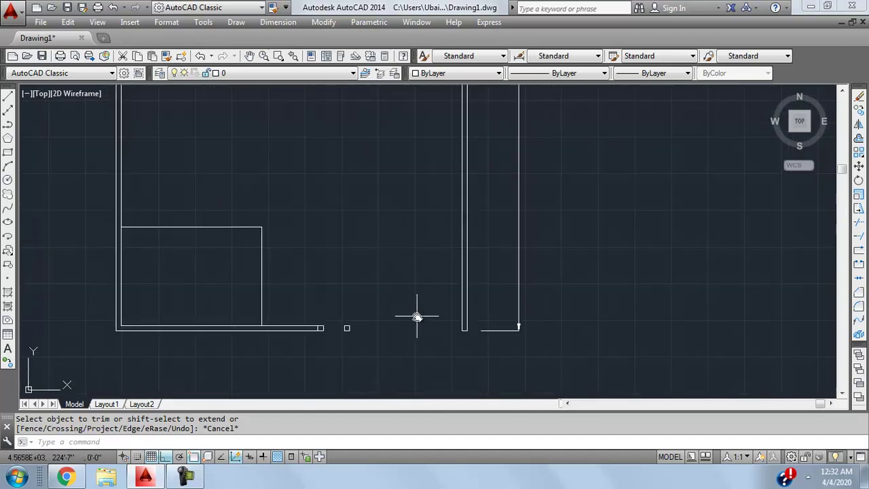
{"action": "mouse_move", "coordinate": [396, 243]}
{"action": "middle_mouse_down"}
{"action": "mouse_move", "coordinate": [351, 239]}
{"action": "mouse_move", "coordinate": [518, 234]}
{"action": "middle_mouse_up"}
{"action": "scroll", "coordinate": [371, 241], "scroll_direction": "up", "scroll_amount": 2}
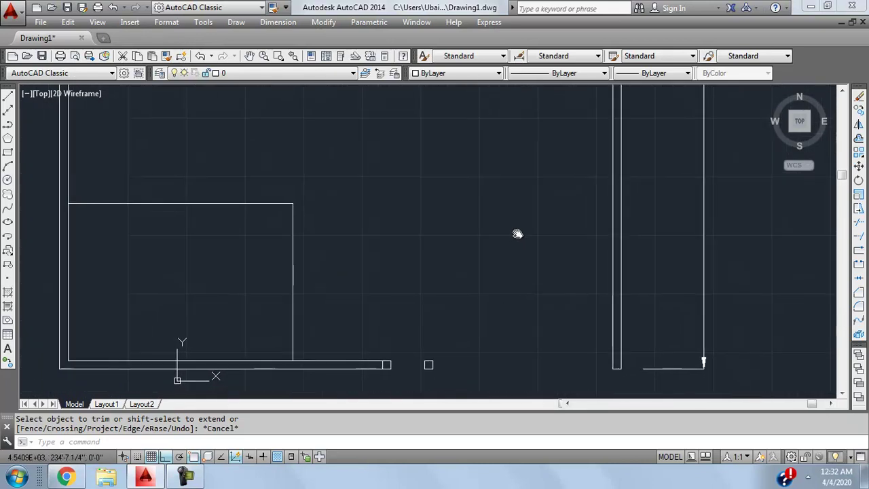
{"action": "scroll", "coordinate": [481, 249], "scroll_direction": "down", "scroll_amount": 2}
{"action": "middle_click_drag", "start_coordinate": [508, 254], "coordinate": [458, 248]}
{"action": "scroll", "coordinate": [478, 252], "scroll_direction": "up", "scroll_amount": 2}
{"action": "scroll", "coordinate": [470, 236], "scroll_direction": "down", "scroll_amount": 1}
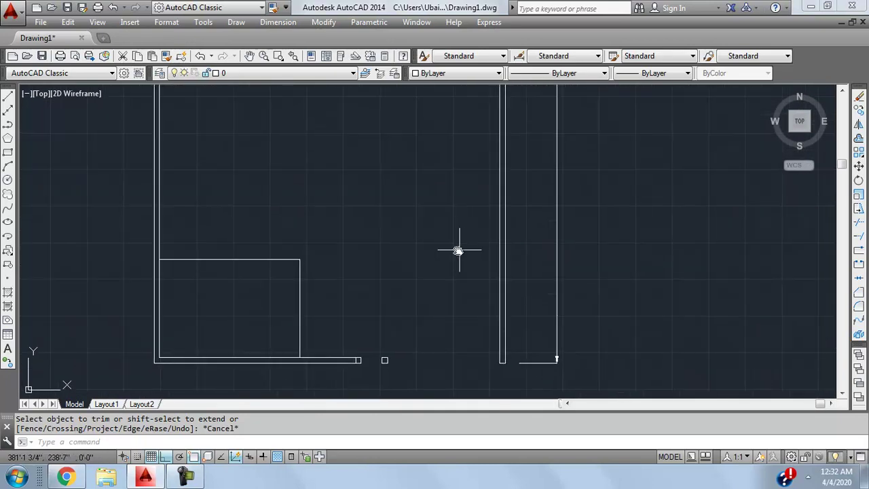
Draw a trial 20' line up from the inner wall base, then delete it.
{"action": "left_click", "coordinate": [8, 97]}
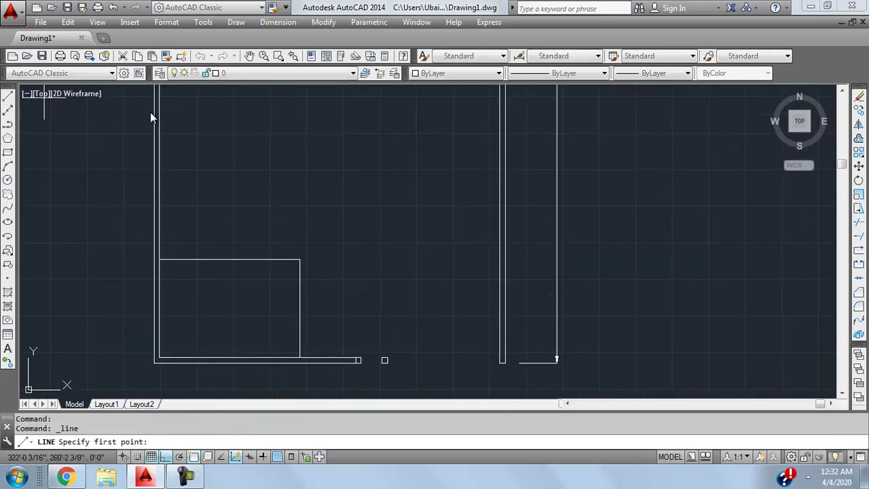
{"action": "left_click", "coordinate": [500, 364]}
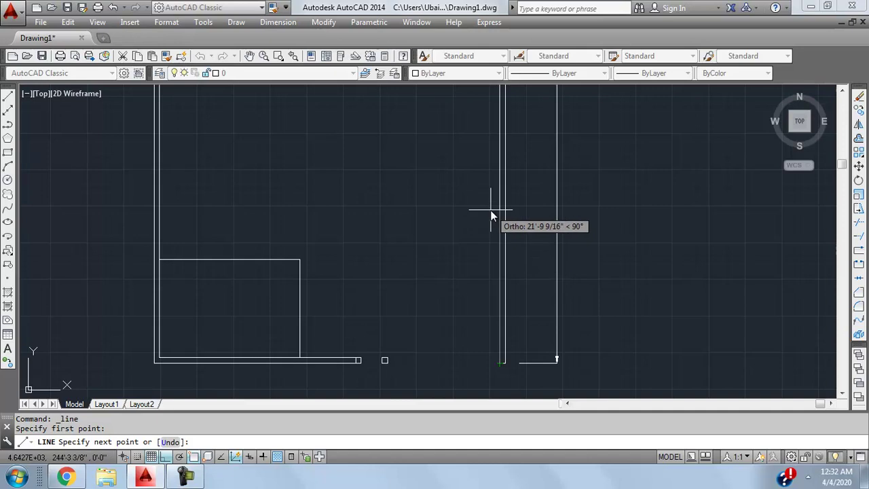
{"action": "type", "text": "20'"}
{"action": "key", "text": "Return"}
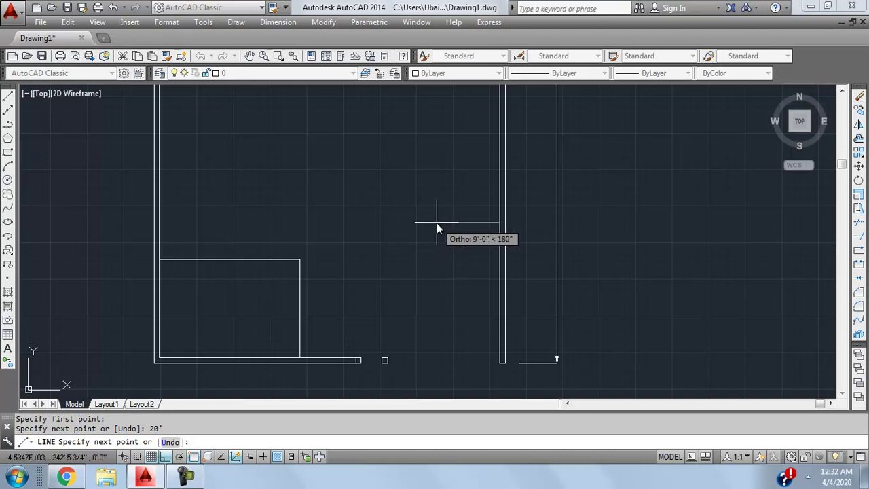
{"action": "key", "text": "Escape"}
{"action": "left_click", "coordinate": [499, 258]}
{"action": "left_click", "coordinate": [500, 222]}
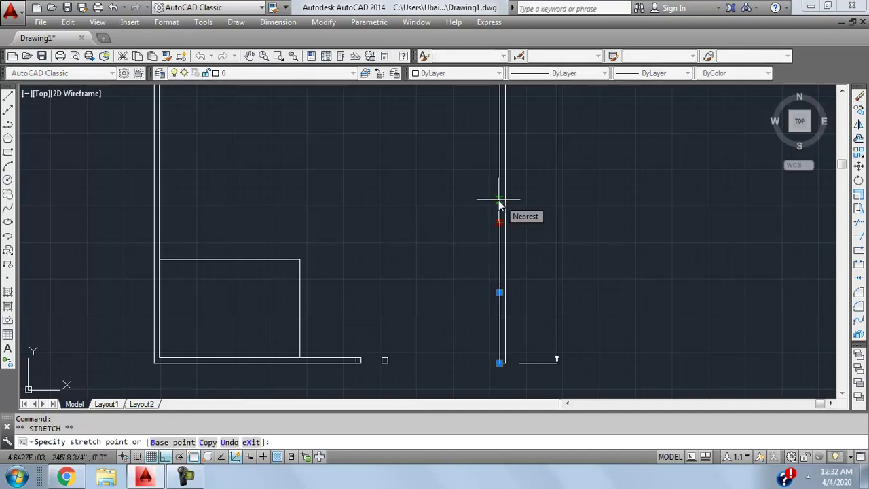
{"action": "left_click", "coordinate": [448, 223]}
{"action": "key", "text": "Delete"}
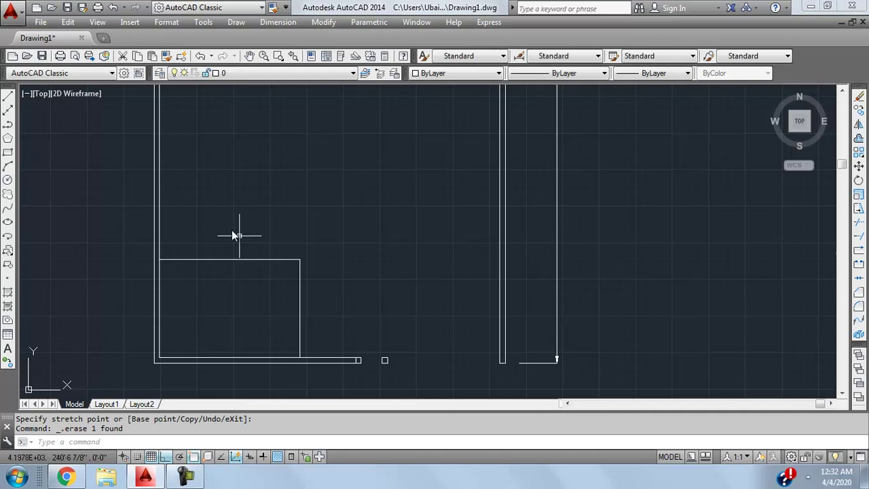
Draw a line 24' up from the inner wall base, then left as the horizontal partition.
{"action": "left_click", "coordinate": [7, 98]}
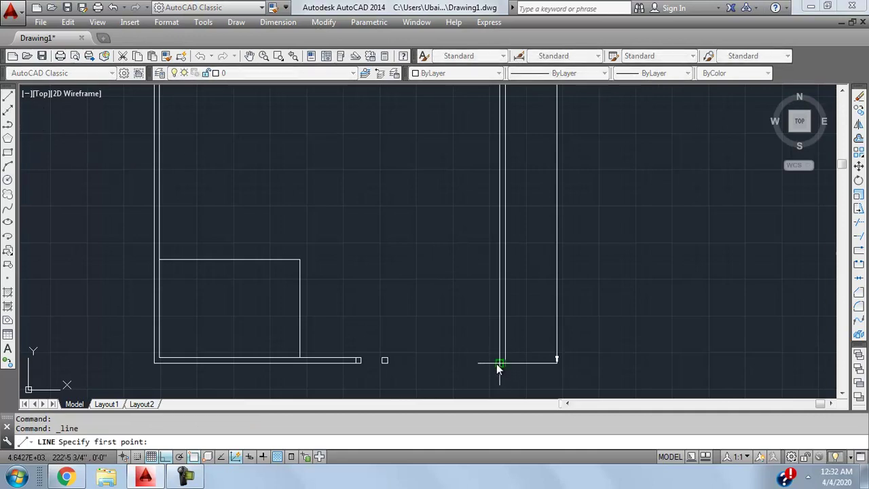
{"action": "left_click", "coordinate": [497, 364]}
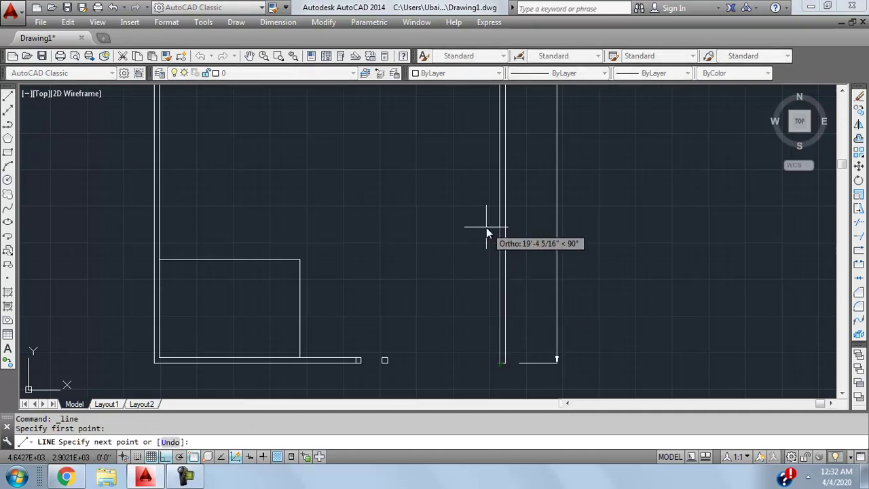
{"action": "type", "text": "24'"}
{"action": "key", "text": "Return"}
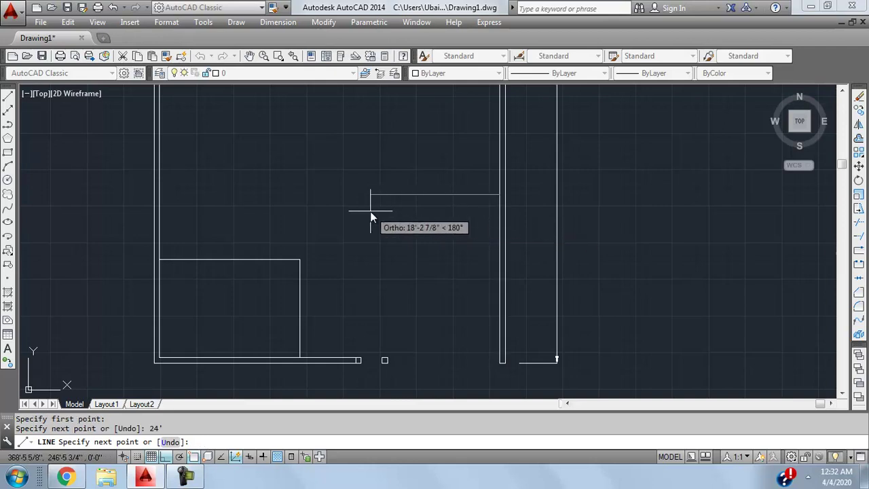
{"action": "left_click", "coordinate": [297, 199]}
{"action": "key", "text": "Escape"}
Delete the temporary 24' vertical line, leaving only the horizontal partition.
{"action": "left_click", "coordinate": [496, 230]}
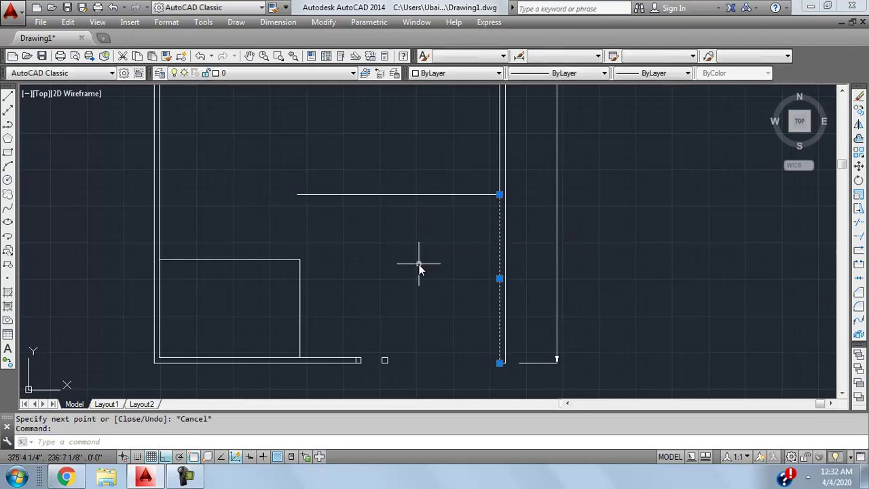
{"action": "key", "text": "Delete"}
{"action": "middle_click_drag", "start_coordinate": [419, 268], "coordinate": [409, 346]}
{"action": "scroll", "coordinate": [423, 266], "scroll_direction": "down", "scroll_amount": 3}
{"action": "scroll", "coordinate": [400, 261], "scroll_direction": "up", "scroll_amount": 3}
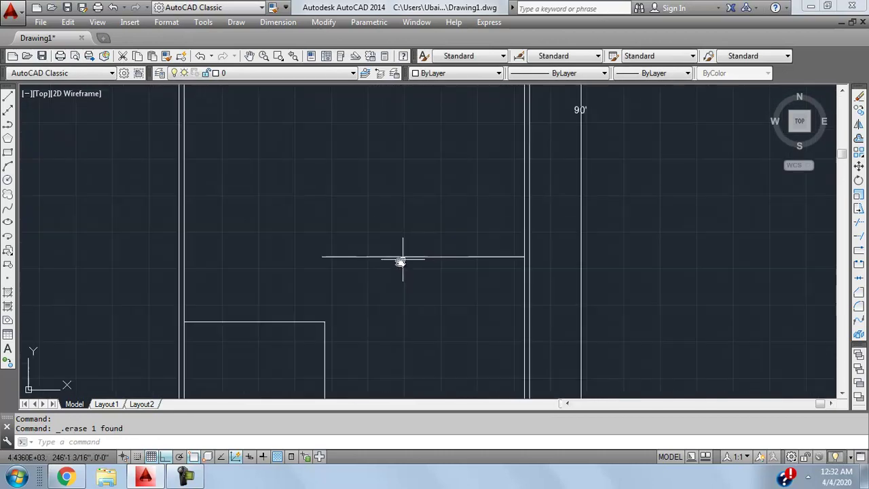
{"action": "scroll", "coordinate": [464, 235], "scroll_direction": "down", "scroll_amount": 3}
{"action": "scroll", "coordinate": [415, 259], "scroll_direction": "up", "scroll_amount": 3}
{"action": "mouse_move", "coordinate": [426, 229]}
{"action": "middle_mouse_down"}
{"action": "mouse_move", "coordinate": [408, 287]}
{"action": "mouse_move", "coordinate": [383, 284]}
{"action": "mouse_move", "coordinate": [392, 244]}
{"action": "middle_mouse_up"}
{"action": "scroll", "coordinate": [442, 278], "scroll_direction": "up", "scroll_amount": 3}
{"action": "scroll", "coordinate": [431, 245], "scroll_direction": "down", "scroll_amount": 3}
{"action": "scroll", "coordinate": [391, 245], "scroll_direction": "up", "scroll_amount": 2}
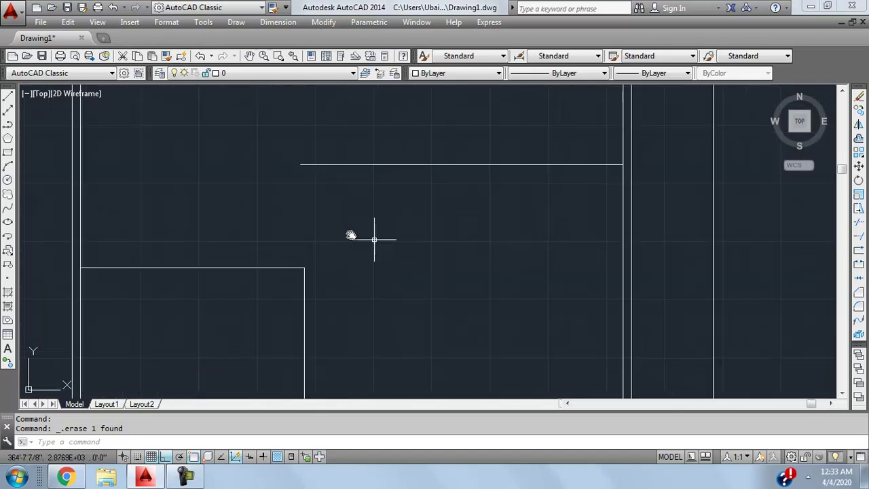
With Ortho off, draw a 45° line from the lower-left room's top-right corner.
{"action": "left_click", "coordinate": [8, 98]}
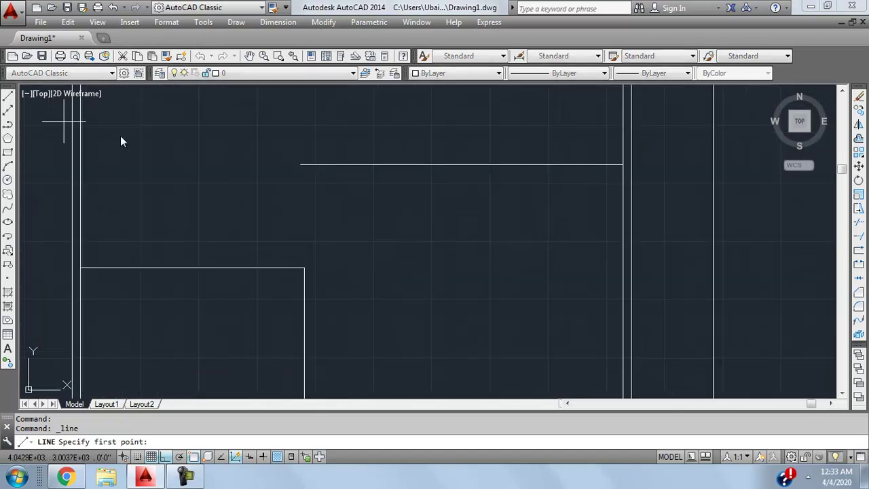
{"action": "left_click", "coordinate": [304, 267]}
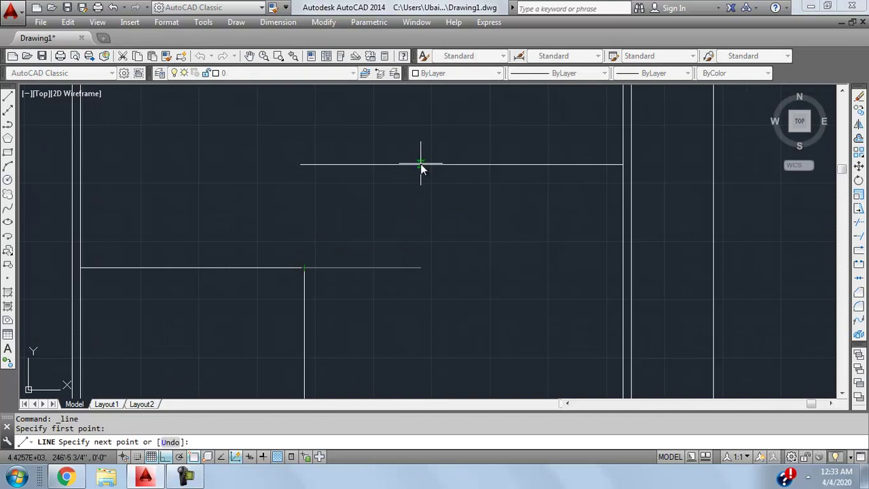
{"action": "left_click", "coordinate": [165, 456]}
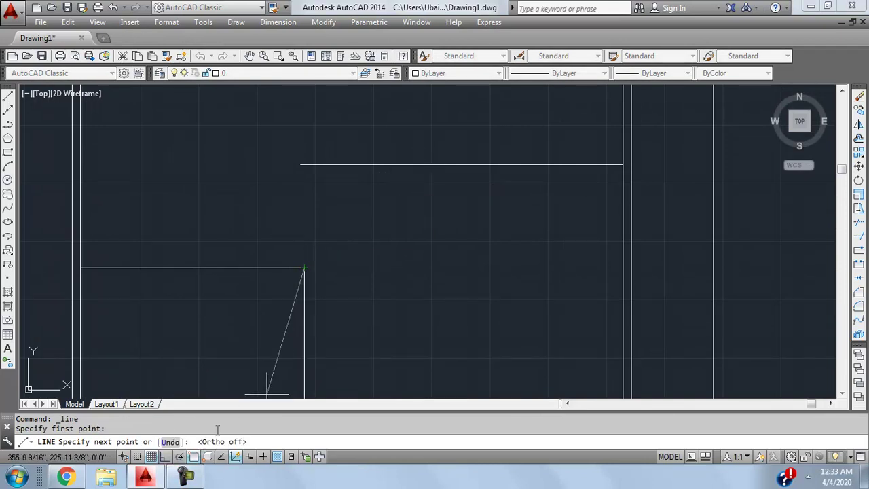
{"action": "type", "text": "45"}
{"action": "key", "text": "Return"}
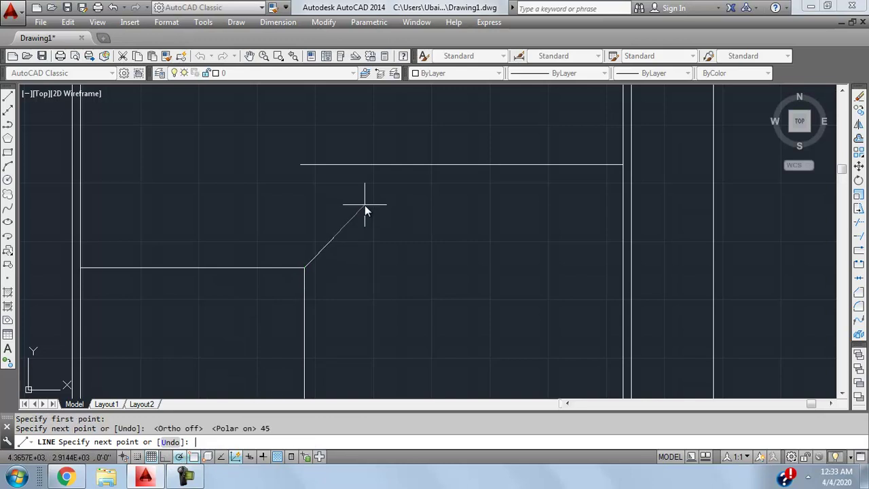
{"action": "key", "text": "Escape"}
{"action": "scroll", "coordinate": [327, 253], "scroll_direction": "up", "scroll_amount": 4}
{"action": "scroll", "coordinate": [332, 234], "scroll_direction": "down", "scroll_amount": 1}
Extend the 45° diagonal up to the horizontal partition line.
{"action": "type", "text": "ex"}
{"action": "key", "text": "Return"}
{"action": "key", "text": "Return"}
{"action": "left_click", "coordinate": [352, 205]}
{"action": "key", "text": "Escape"}
{"action": "key", "text": "Return"}
{"action": "key", "text": "Return"}
{"action": "left_click", "coordinate": [313, 241]}
{"action": "key", "text": "Escape"}
{"action": "scroll", "coordinate": [439, 199], "scroll_direction": "down", "scroll_amount": 2}
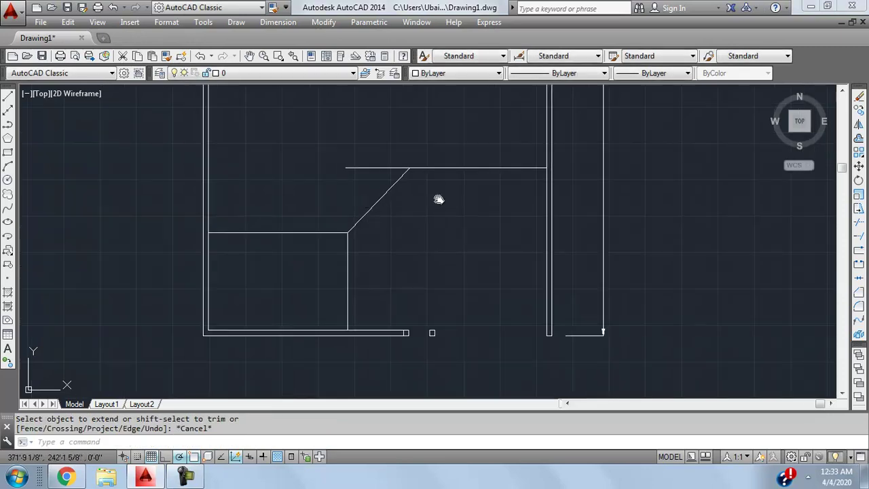
{"action": "scroll", "coordinate": [407, 208], "scroll_direction": "down", "scroll_amount": 1}
{"action": "scroll", "coordinate": [404, 212], "scroll_direction": "up", "scroll_amount": 3}
{"action": "scroll", "coordinate": [388, 217], "scroll_direction": "down", "scroll_amount": 2}
{"action": "mouse_move", "coordinate": [384, 210]}
{"action": "middle_mouse_down"}
{"action": "mouse_move", "coordinate": [398, 201]}
{"action": "mouse_move", "coordinate": [322, 285]}
{"action": "middle_mouse_up"}
{"action": "scroll", "coordinate": [340, 251], "scroll_direction": "down", "scroll_amount": 2}
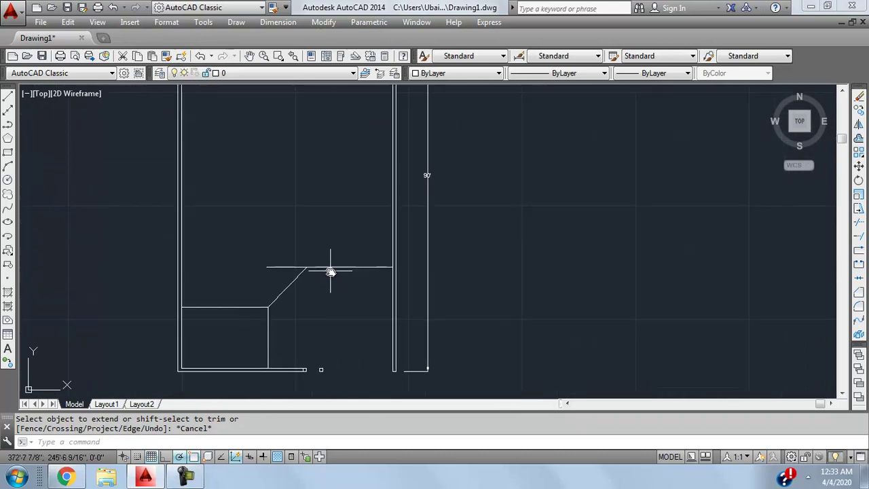
{"action": "scroll", "coordinate": [330, 272], "scroll_direction": "down", "scroll_amount": 2}
{"action": "scroll", "coordinate": [328, 275], "scroll_direction": "up", "scroll_amount": 3}
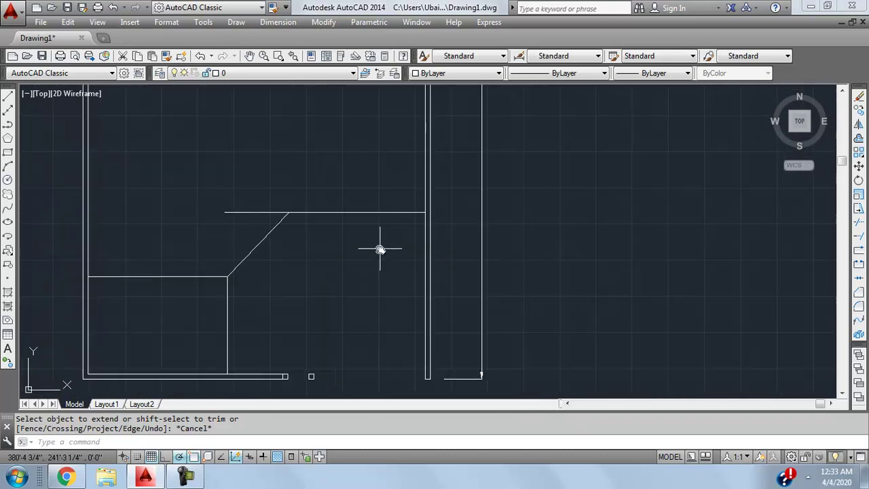
{"action": "middle_click_drag", "start_coordinate": [380, 249], "coordinate": [299, 269]}
{"action": "scroll", "coordinate": [273, 312], "scroll_direction": "up", "scroll_amount": 4}
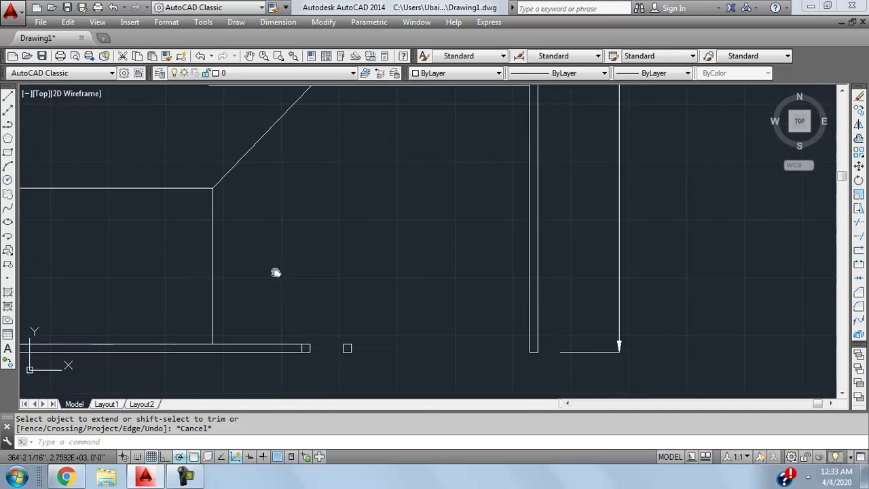
Draw a 6.5' × 1' tread rectangle up from the bottom wall's inner edge.
{"action": "left_click", "coordinate": [7, 97]}
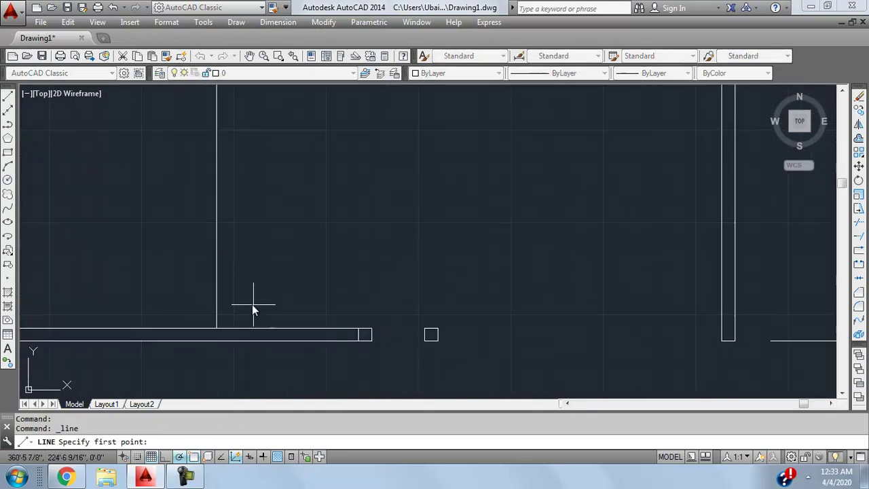
{"action": "left_click", "coordinate": [232, 328]}
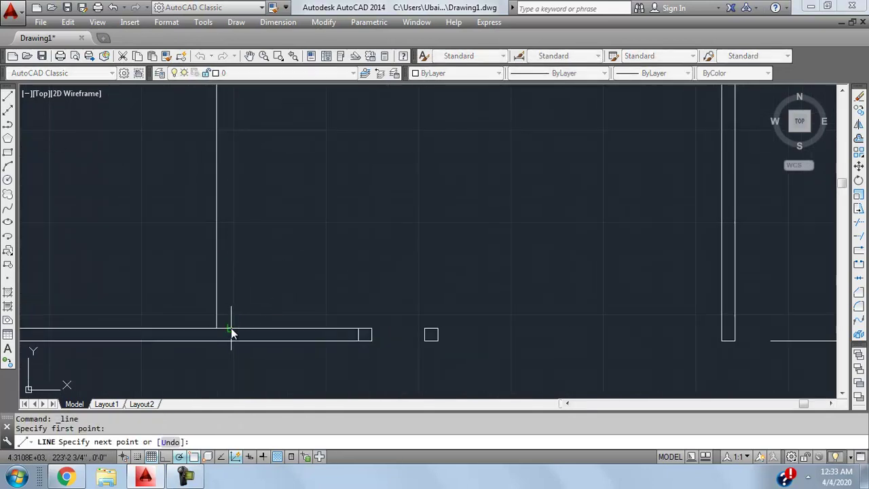
{"action": "type", "text": "1'"}
{"action": "key", "text": "Return"}
{"action": "scroll", "coordinate": [325, 314], "scroll_direction": "up", "scroll_amount": 2}
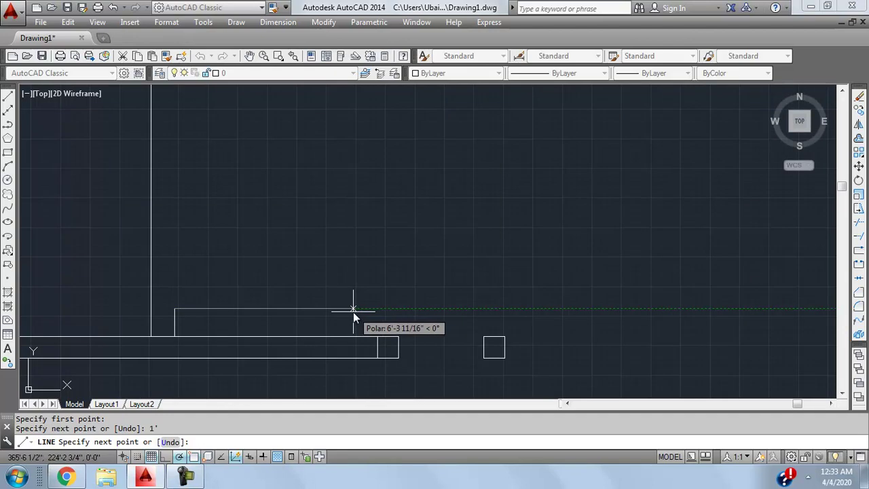
{"action": "type", "text": "6.5'"}
{"action": "key", "text": "Return"}
{"action": "type", "text": "1"}
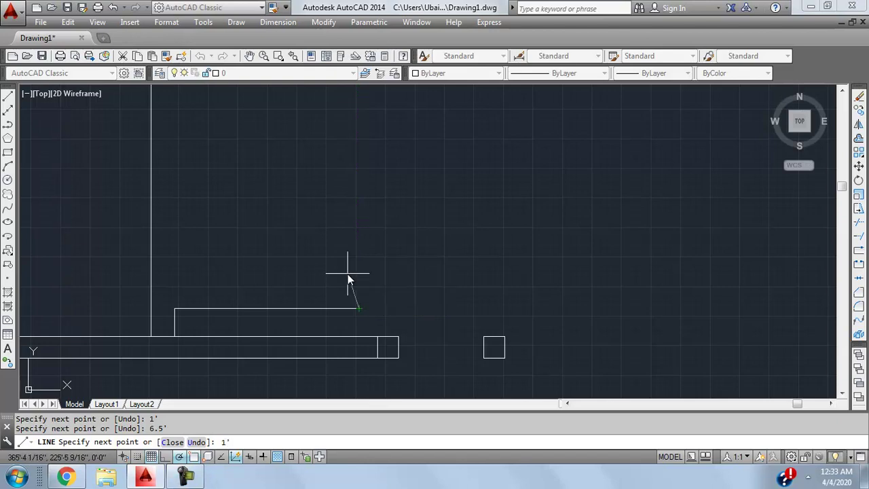
{"action": "left_click", "coordinate": [165, 457]}
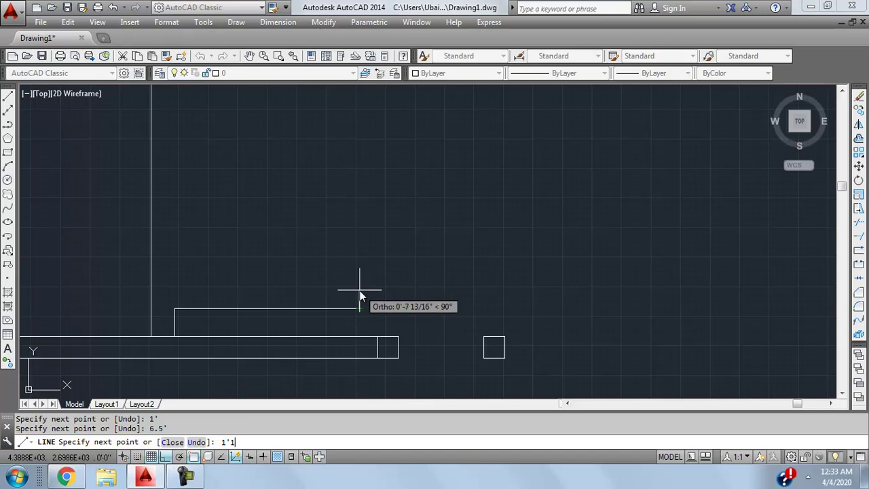
{"action": "key", "text": "Return"}
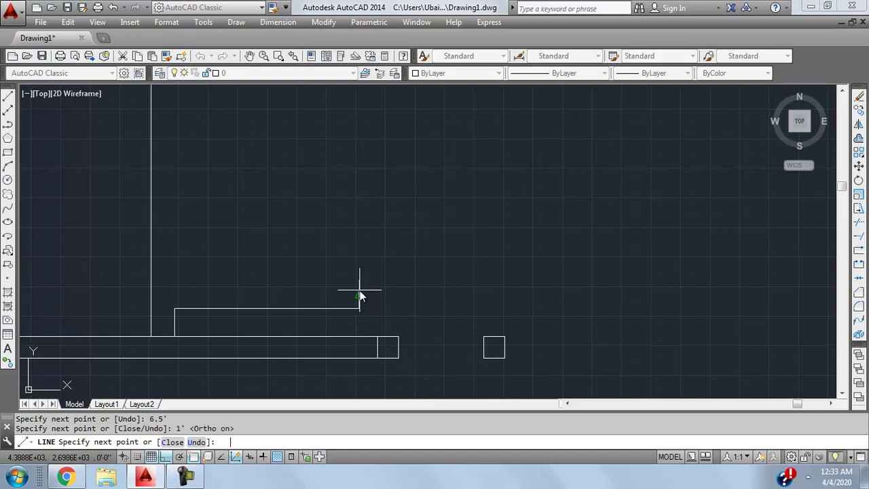
{"action": "left_click", "coordinate": [173, 281]}
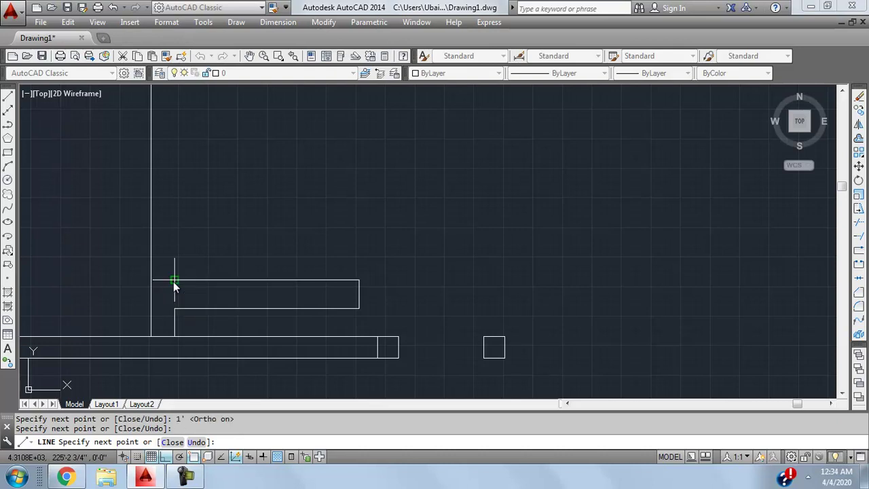
{"action": "key", "text": "Return"}
Erase the stray vertical line segment below the tread rectangle.
{"action": "type", "text": "tr"}
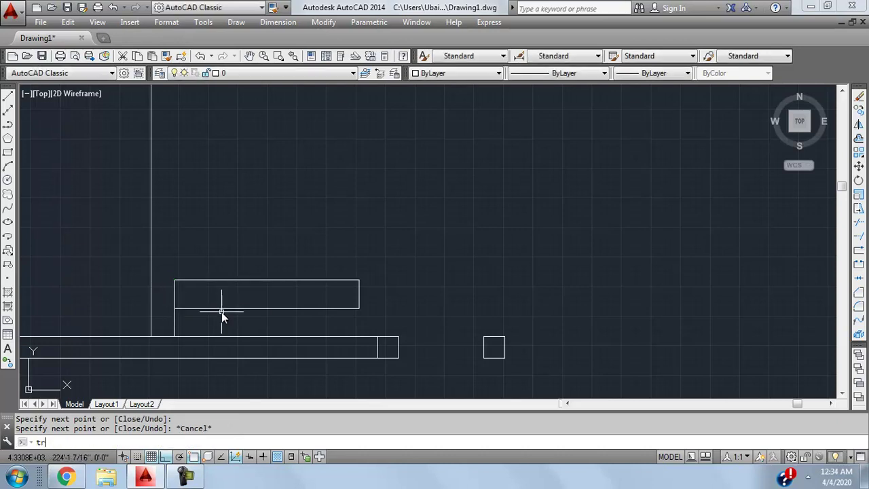
{"action": "key", "text": "Return"}
{"action": "key", "text": "Return"}
{"action": "left_click", "coordinate": [162, 325]}
{"action": "key", "text": "Escape"}
{"action": "left_click", "coordinate": [172, 319]}
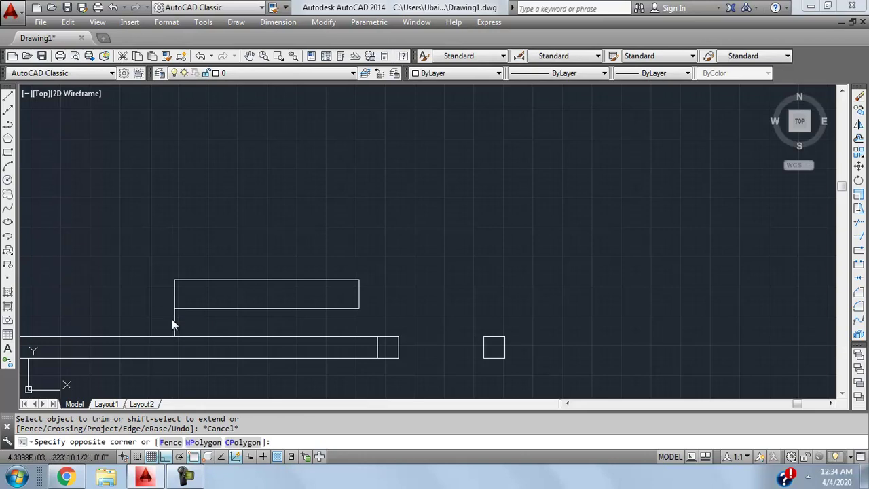
{"action": "left_click", "coordinate": [164, 329]}
{"action": "key", "text": "Delete"}
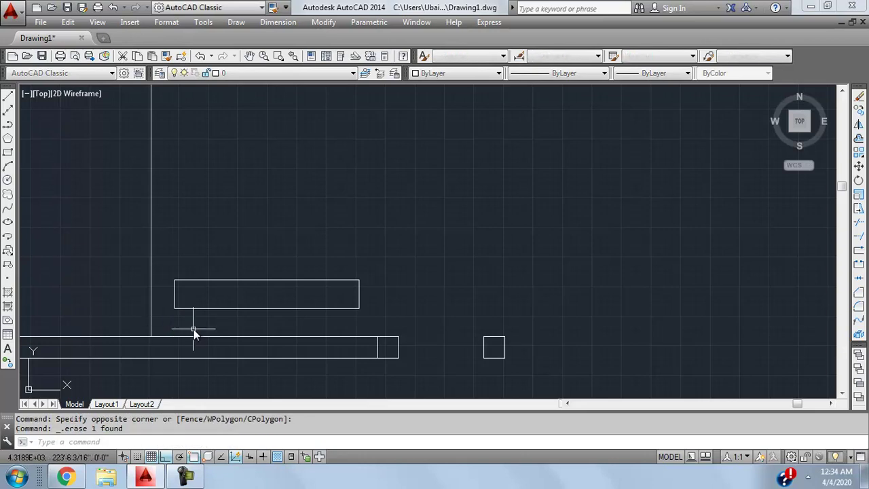
{"action": "scroll", "coordinate": [511, 292], "scroll_direction": "down", "scroll_amount": 4}
{"action": "scroll", "coordinate": [450, 254], "scroll_direction": "up", "scroll_amount": 2}
{"action": "middle_click_drag", "start_coordinate": [411, 283], "coordinate": [394, 300]}
{"action": "scroll", "coordinate": [391, 292], "scroll_direction": "up", "scroll_amount": 2}
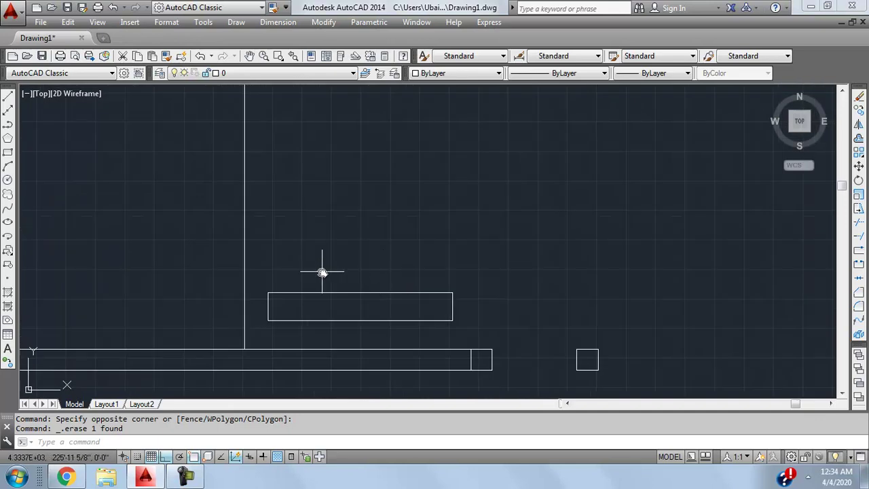
Copy the tread rectangle once directly above the original, using its corner as base.
{"action": "left_click", "coordinate": [263, 283]}
{"action": "left_click", "coordinate": [486, 340]}
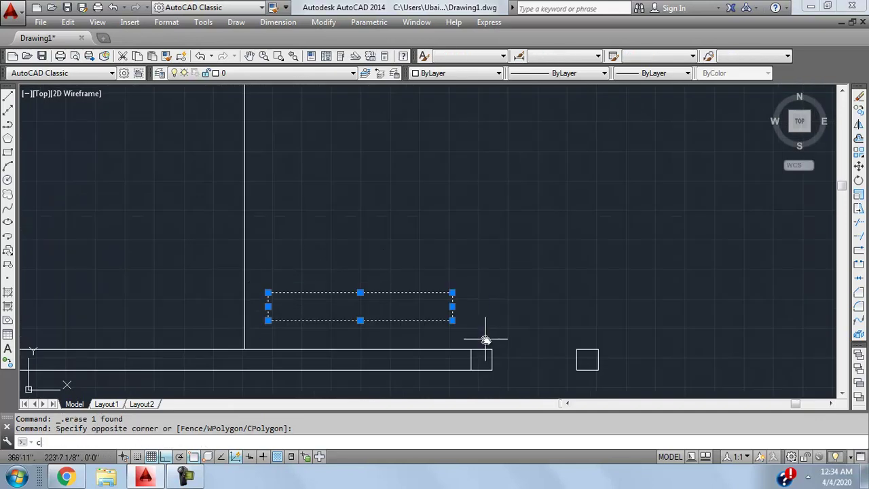
{"action": "key", "text": "Return"}
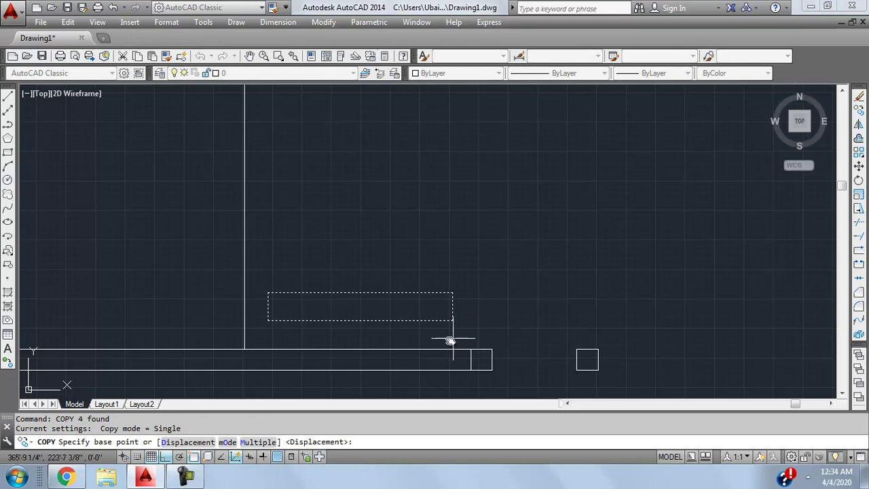
{"action": "left_click", "coordinate": [269, 349]}
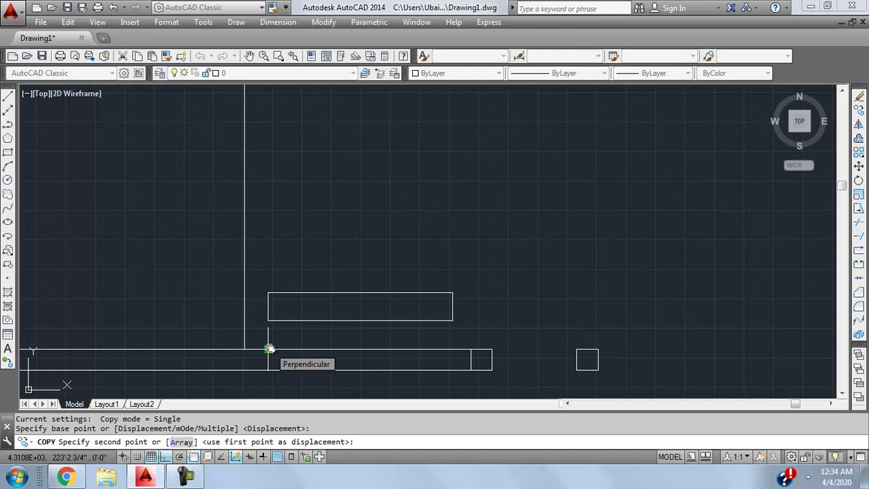
{"action": "left_click", "coordinate": [269, 293]}
{"action": "scroll", "coordinate": [392, 242], "scroll_direction": "down", "scroll_amount": 2}
{"action": "mouse_move", "coordinate": [394, 243]}
{"action": "middle_mouse_down"}
{"action": "mouse_move", "coordinate": [342, 363]}
{"action": "mouse_move", "coordinate": [369, 231]}
{"action": "mouse_move", "coordinate": [355, 281]}
{"action": "mouse_move", "coordinate": [362, 281]}
{"action": "middle_mouse_up"}
Copy the upper tread four more times upward with COPY Multiple, evenly spaced.
{"action": "left_click", "coordinate": [264, 288]}
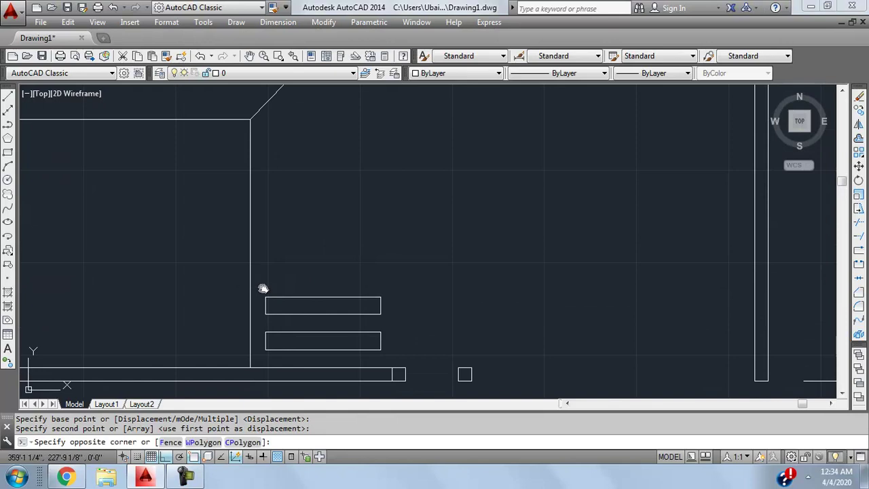
{"action": "left_click", "coordinate": [384, 314]}
{"action": "mouse_move", "coordinate": [380, 305]}
{"action": "middle_mouse_down"}
{"action": "mouse_move", "coordinate": [417, 269]}
{"action": "mouse_move", "coordinate": [396, 292]}
{"action": "middle_mouse_up"}
{"action": "scroll", "coordinate": [423, 262], "scroll_direction": "down", "scroll_amount": 2}
{"action": "scroll", "coordinate": [426, 258], "scroll_direction": "up", "scroll_amount": 2}
{"action": "type", "text": "cop"}
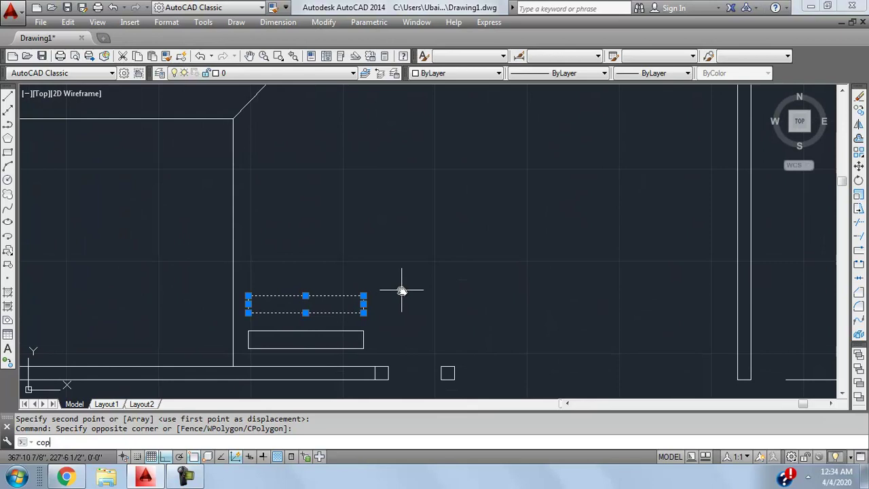
{"action": "type", "text": "y"}
{"action": "key", "text": "Return"}
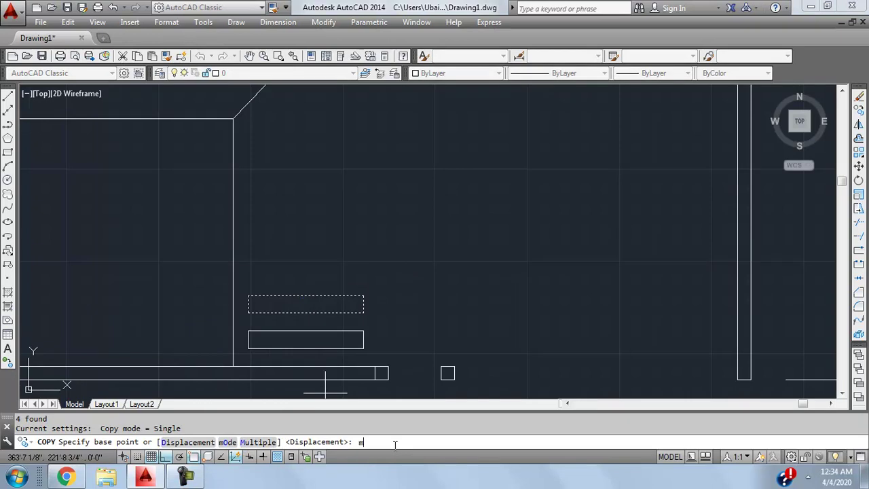
{"action": "type", "text": "m"}
{"action": "key", "text": "Return"}
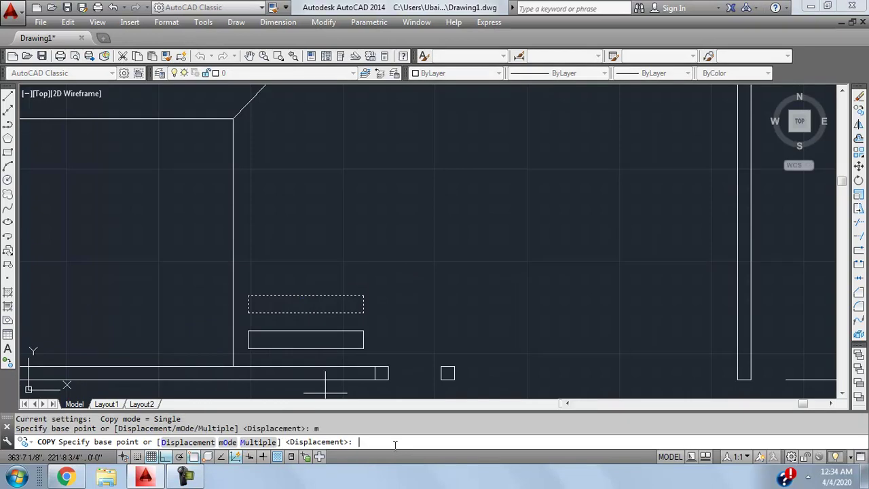
{"action": "left_click", "coordinate": [249, 331]}
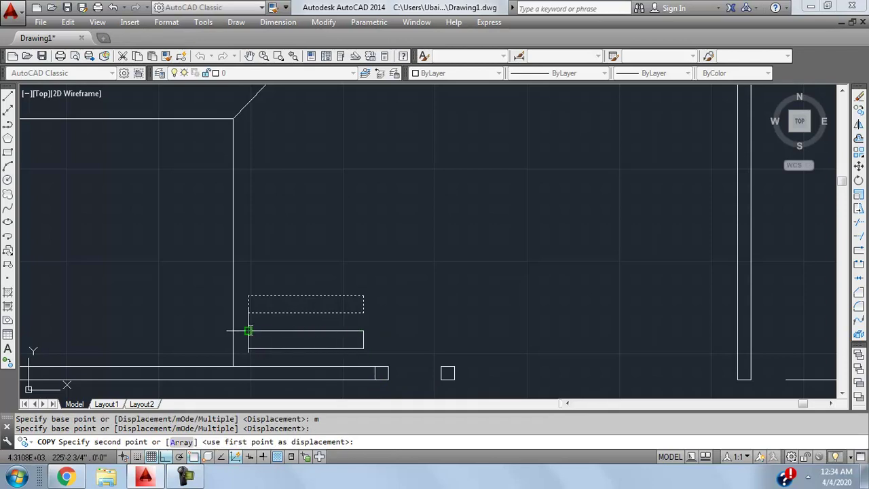
{"action": "left_click", "coordinate": [248, 296]}
{"action": "left_click", "coordinate": [249, 261]}
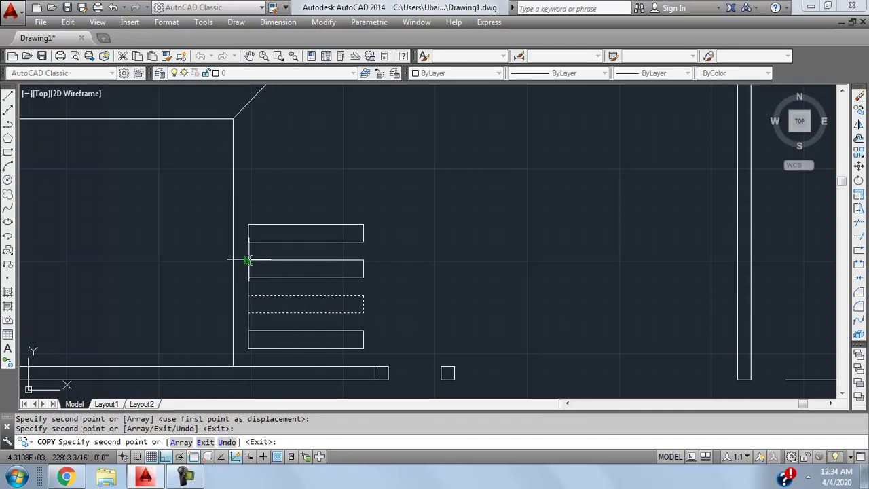
{"action": "left_click", "coordinate": [249, 225]}
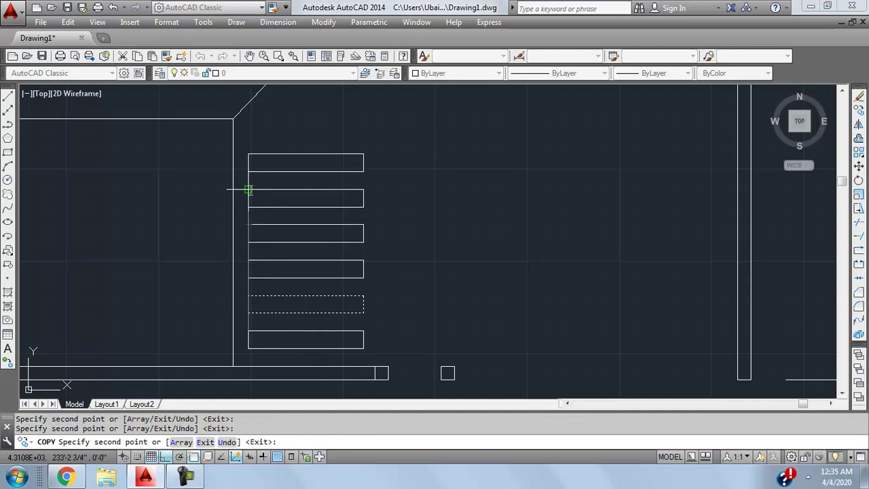
{"action": "left_click", "coordinate": [248, 190]}
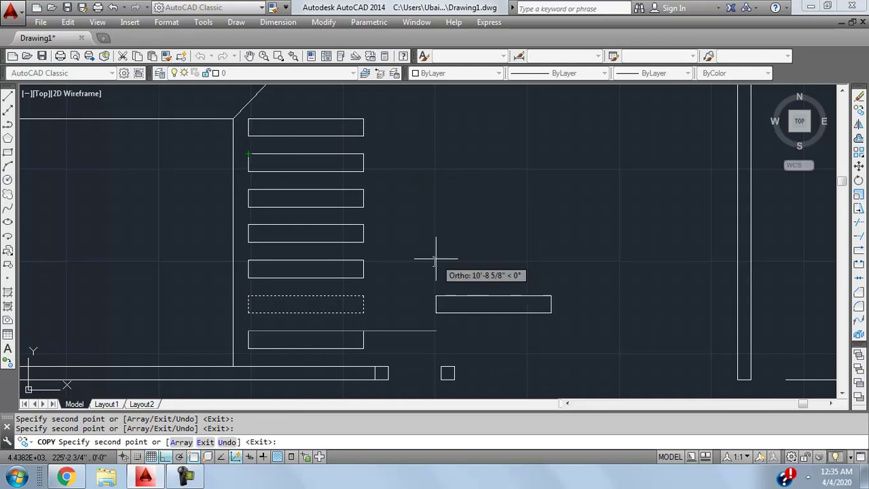
{"action": "key", "text": "Escape"}
{"action": "scroll", "coordinate": [396, 305], "scroll_direction": "down", "scroll_amount": 4}
{"action": "scroll", "coordinate": [382, 270], "scroll_direction": "up", "scroll_amount": 3}
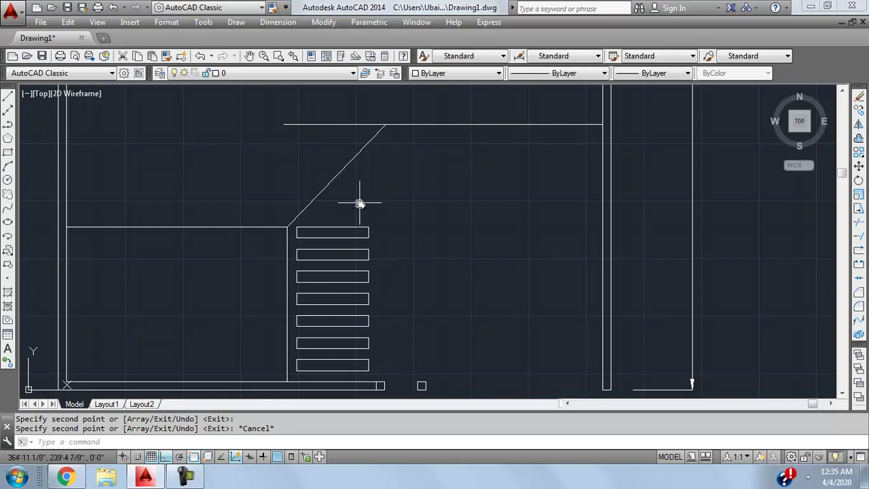
{"action": "scroll", "coordinate": [360, 203], "scroll_direction": "down", "scroll_amount": 2}
{"action": "scroll", "coordinate": [324, 218], "scroll_direction": "up", "scroll_amount": 2}
{"action": "scroll", "coordinate": [329, 214], "scroll_direction": "down", "scroll_amount": 2}
{"action": "scroll", "coordinate": [327, 199], "scroll_direction": "up", "scroll_amount": 3}
{"action": "middle_click_drag", "start_coordinate": [320, 186], "coordinate": [328, 222]}
{"action": "scroll", "coordinate": [329, 219], "scroll_direction": "down", "scroll_amount": 2}
{"action": "scroll", "coordinate": [311, 223], "scroll_direction": "down", "scroll_amount": 4}
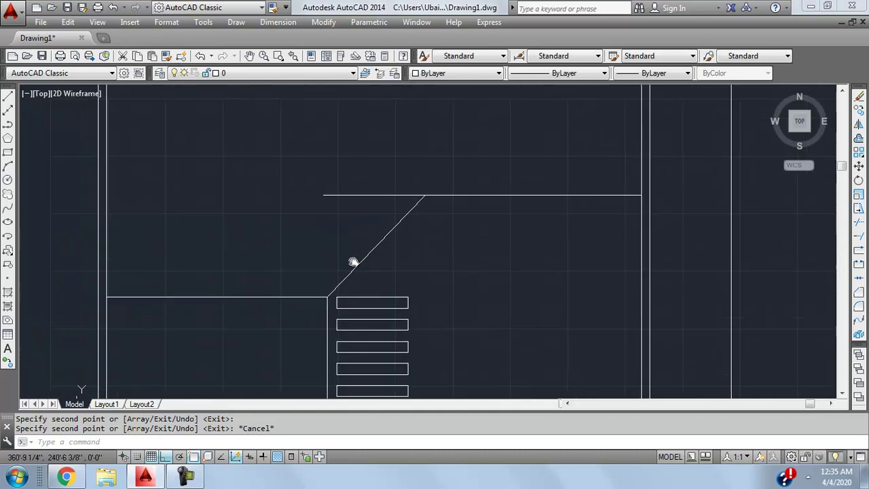
{"action": "middle_click_drag", "start_coordinate": [342, 241], "coordinate": [321, 278]}
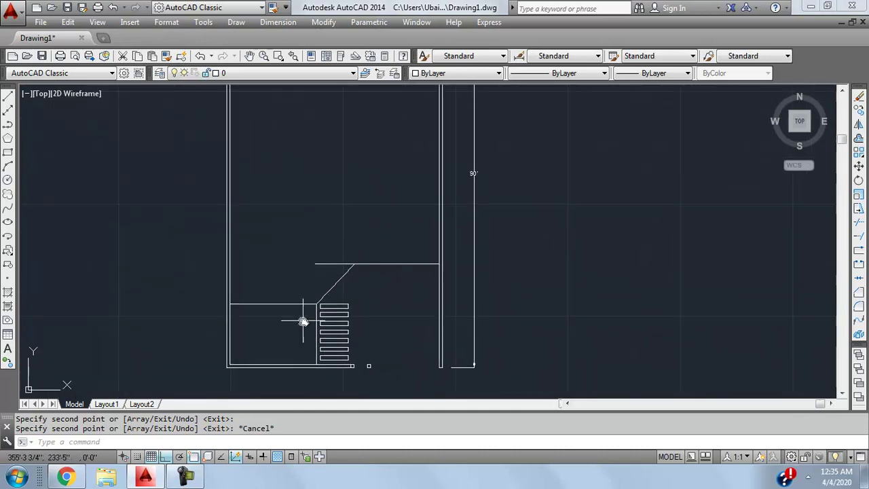
{"action": "scroll", "coordinate": [276, 281], "scroll_direction": "up", "scroll_amount": 6}
{"action": "scroll", "coordinate": [282, 230], "scroll_direction": "down", "scroll_amount": 4}
{"action": "scroll", "coordinate": [324, 223], "scroll_direction": "up", "scroll_amount": 4}
{"action": "scroll", "coordinate": [419, 216], "scroll_direction": "down", "scroll_amount": 3}
{"action": "middle_click_drag", "start_coordinate": [430, 246], "coordinate": [313, 320]}
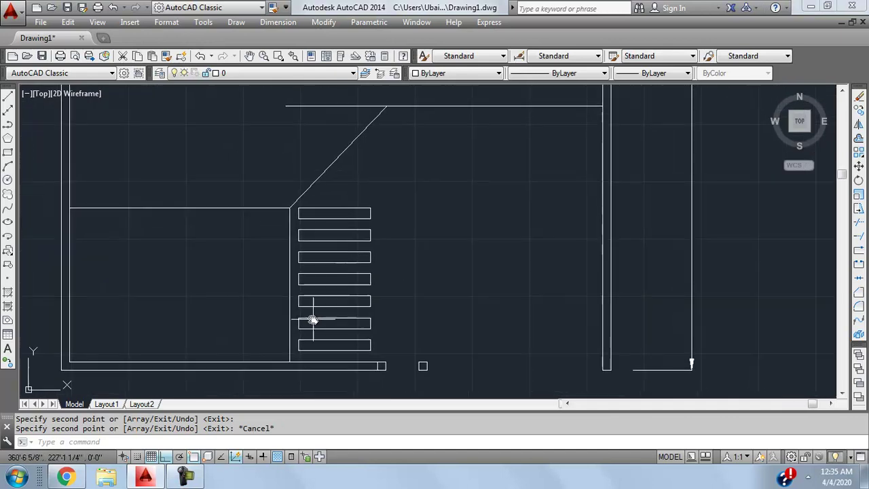
{"action": "scroll", "coordinate": [407, 251], "scroll_direction": "down", "scroll_amount": 2}
{"action": "middle_click_drag", "start_coordinate": [423, 243], "coordinate": [405, 258]}
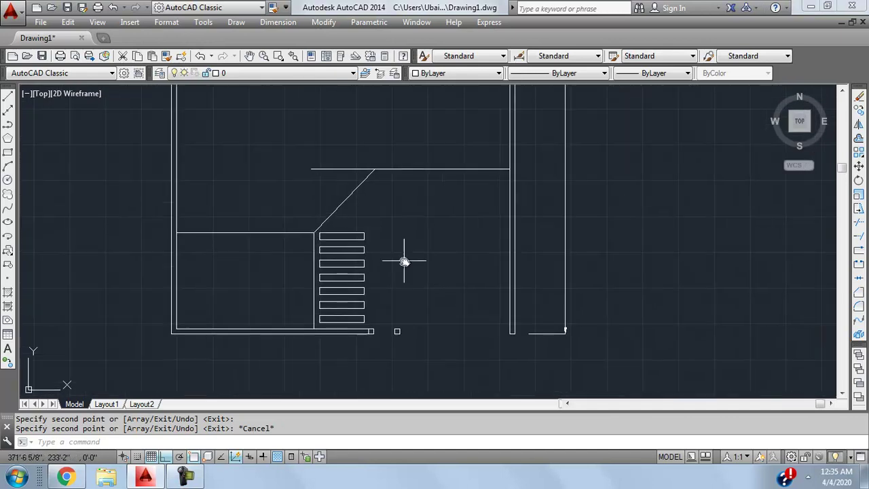
{"action": "scroll", "coordinate": [416, 250], "scroll_direction": "up", "scroll_amount": 2}
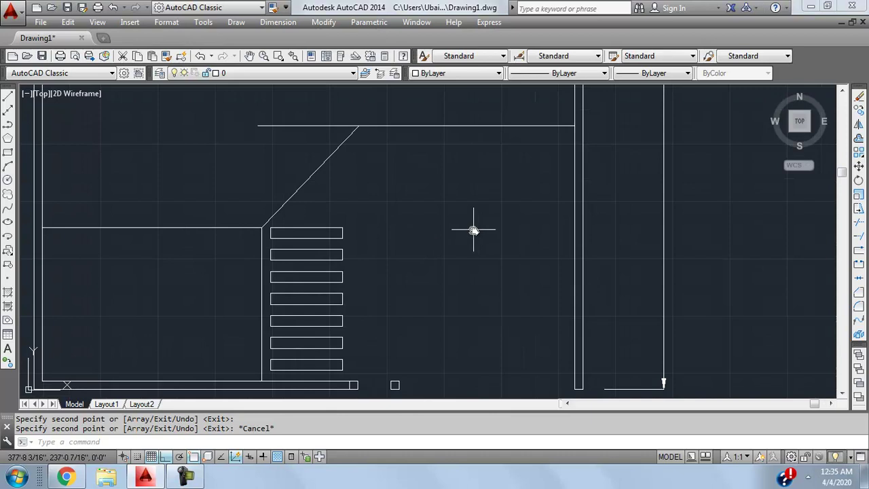
{"action": "scroll", "coordinate": [491, 244], "scroll_direction": "down", "scroll_amount": 3}
{"action": "scroll", "coordinate": [458, 220], "scroll_direction": "up", "scroll_amount": 2}
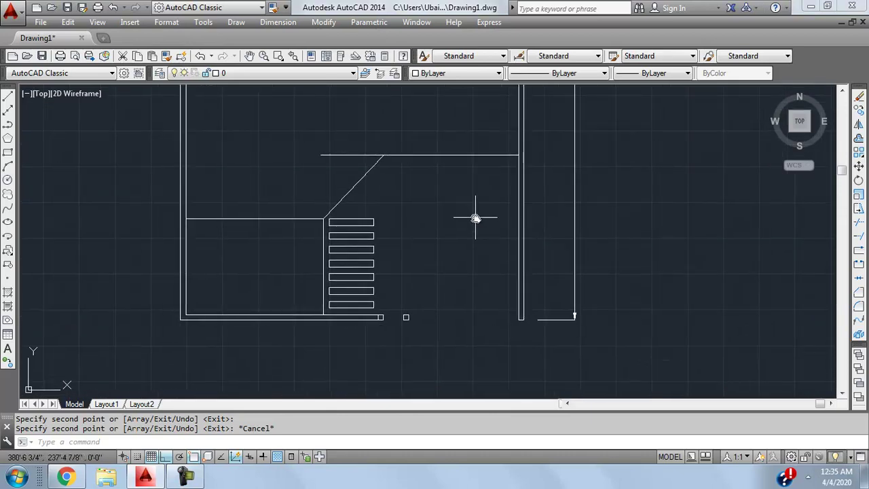
{"action": "scroll", "coordinate": [470, 243], "scroll_direction": "up", "scroll_amount": 2}
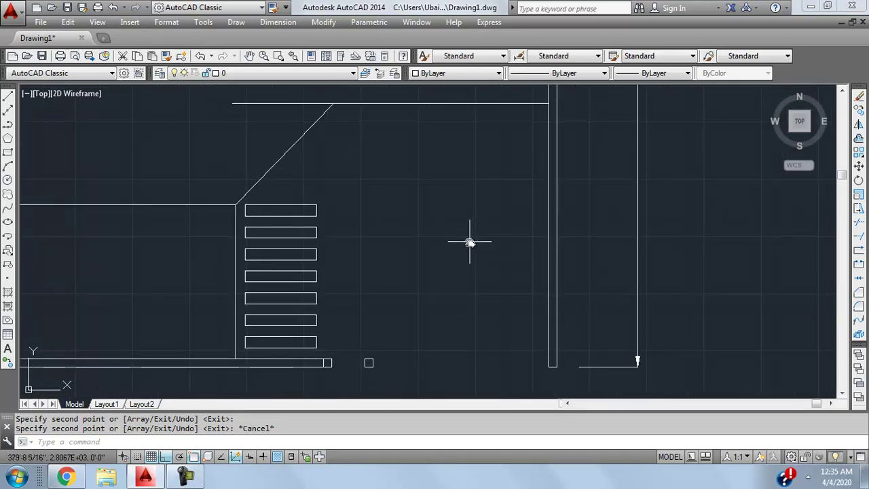
{"action": "mouse_move", "coordinate": [436, 229]}
{"action": "middle_mouse_down"}
{"action": "mouse_move", "coordinate": [506, 286]}
{"action": "mouse_move", "coordinate": [450, 285]}
{"action": "mouse_move", "coordinate": [474, 256]}
{"action": "middle_mouse_up"}
{"action": "scroll", "coordinate": [472, 265], "scroll_direction": "down", "scroll_amount": 2}
{"action": "scroll", "coordinate": [483, 232], "scroll_direction": "down", "scroll_amount": 4}
{"action": "mouse_move", "coordinate": [501, 198]}
{"action": "middle_mouse_down"}
{"action": "mouse_move", "coordinate": [448, 281]}
{"action": "mouse_move", "coordinate": [448, 246]}
{"action": "middle_mouse_up"}
{"action": "scroll", "coordinate": [439, 317], "scroll_direction": "up", "scroll_amount": 3}
{"action": "middle_click_drag", "start_coordinate": [443, 316], "coordinate": [427, 256]}
{"action": "scroll", "coordinate": [427, 244], "scroll_direction": "up", "scroll_amount": 1}
{"action": "scroll", "coordinate": [441, 222], "scroll_direction": "down", "scroll_amount": 1}
{"action": "scroll", "coordinate": [441, 222], "scroll_direction": "up", "scroll_amount": 2}
{"action": "scroll", "coordinate": [452, 245], "scroll_direction": "down", "scroll_amount": 1}
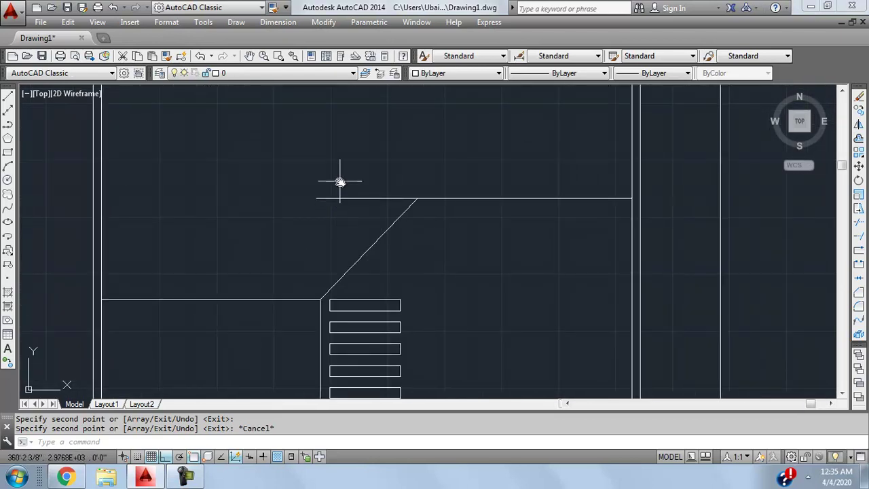
{"action": "scroll", "coordinate": [343, 226], "scroll_direction": "up", "scroll_amount": 2}
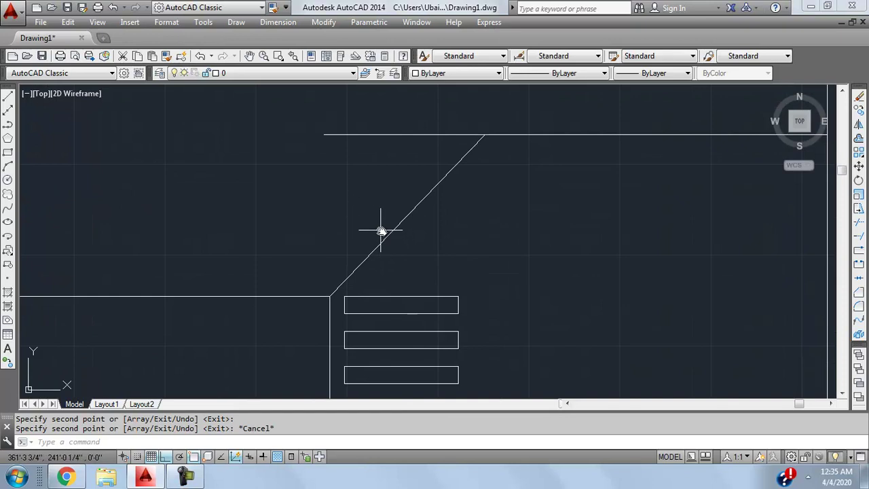
{"action": "scroll", "coordinate": [439, 253], "scroll_direction": "down", "scroll_amount": 2}
{"action": "scroll", "coordinate": [394, 265], "scroll_direction": "down", "scroll_amount": 2}
{"action": "scroll", "coordinate": [387, 267], "scroll_direction": "up", "scroll_amount": 2}
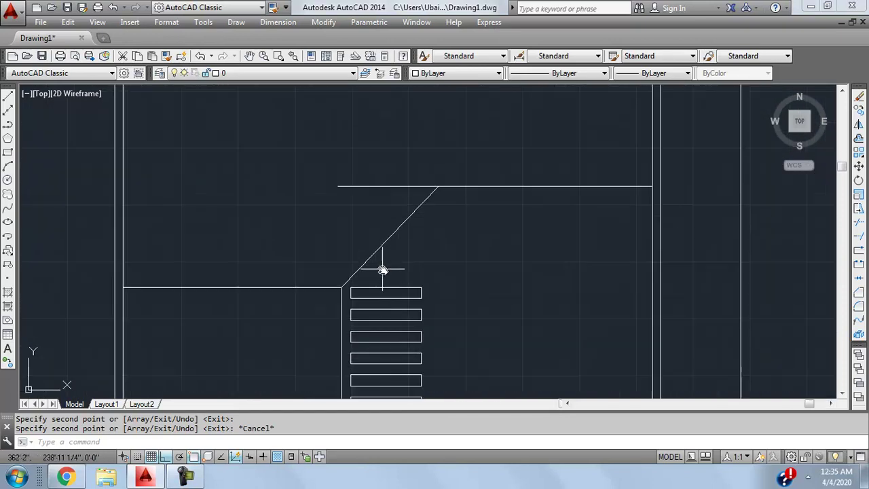
{"action": "mouse_move", "coordinate": [377, 223]}
{"action": "middle_mouse_down"}
{"action": "mouse_move", "coordinate": [330, 267]}
{"action": "mouse_move", "coordinate": [320, 237]}
{"action": "mouse_move", "coordinate": [335, 242]}
{"action": "mouse_move", "coordinate": [342, 334]}
{"action": "mouse_move", "coordinate": [349, 265]}
{"action": "middle_mouse_up"}
{"action": "scroll", "coordinate": [363, 307], "scroll_direction": "up", "scroll_amount": 2}
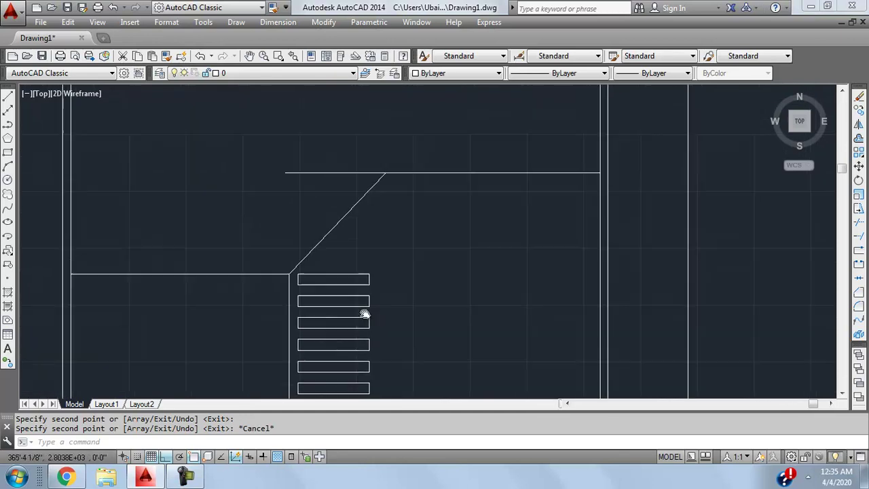
{"action": "scroll", "coordinate": [335, 275], "scroll_direction": "down", "scroll_amount": 2}
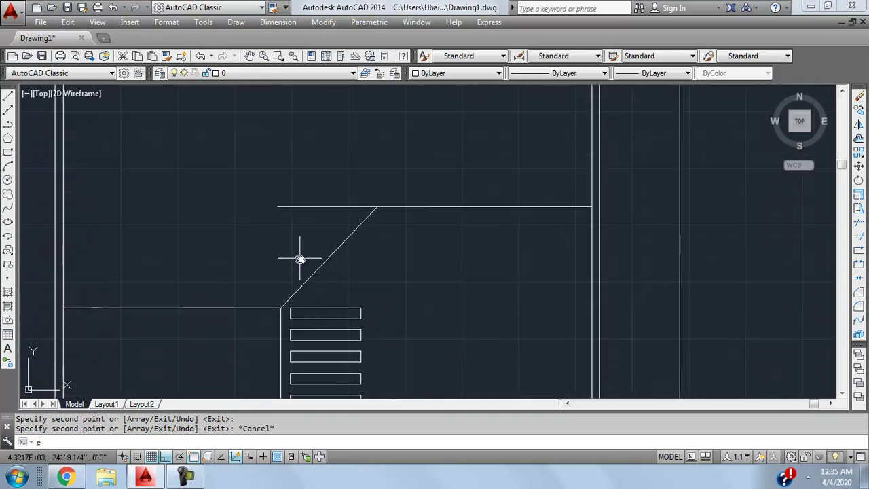
Extend the vertical line to the top line, trim the stub, then undo the trim.
{"action": "type", "text": "x"}
{"action": "key", "text": "Return"}
{"action": "key", "text": "Return"}
{"action": "left_click", "coordinate": [278, 326]}
{"action": "left_click", "coordinate": [285, 330]}
{"action": "key", "text": "Escape"}
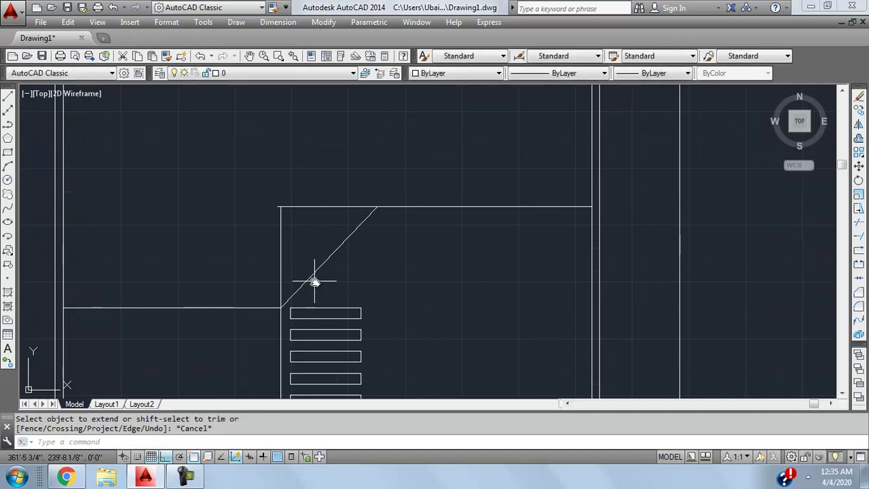
{"action": "type", "text": "tr"}
{"action": "key", "text": "Return"}
{"action": "key", "text": "Return"}
{"action": "left_click", "coordinate": [384, 271]}
{"action": "left_click", "coordinate": [289, 233]}
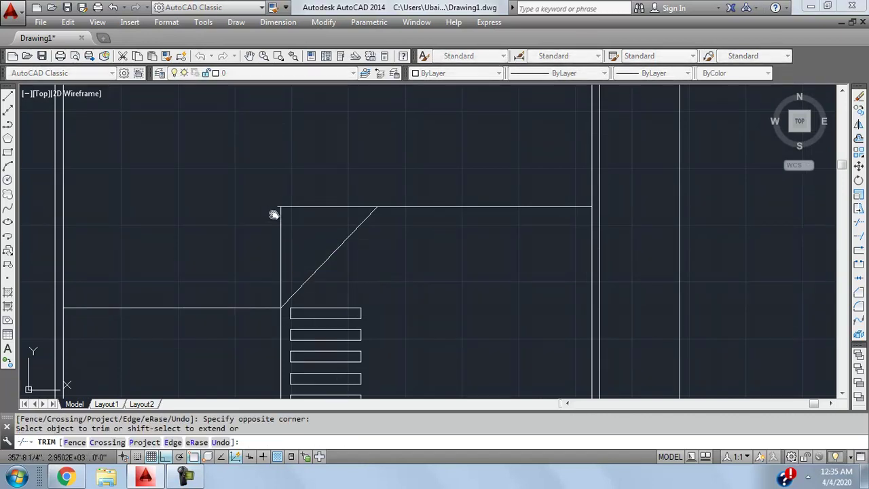
{"action": "left_click", "coordinate": [275, 206]}
{"action": "key", "text": "Escape"}
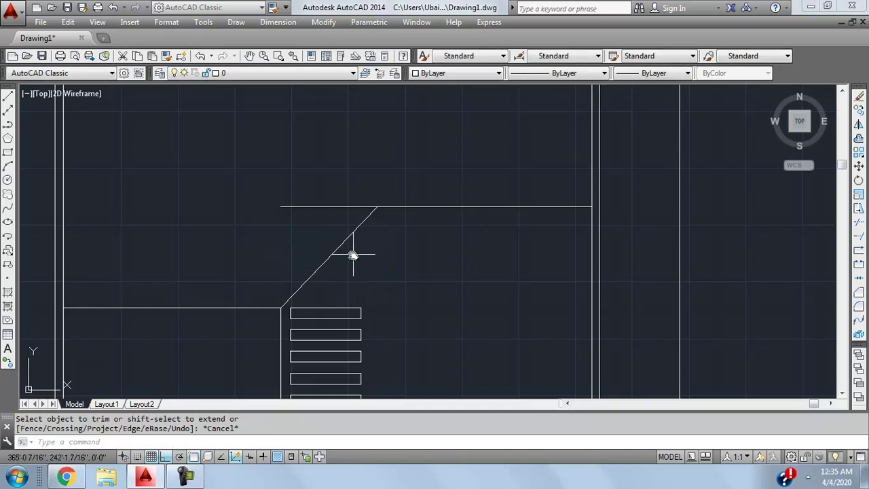
{"action": "key", "text": "ctrl+z"}
Erase the 45° diagonal line across the landing above the stair treads.
{"action": "type", "text": "t"}
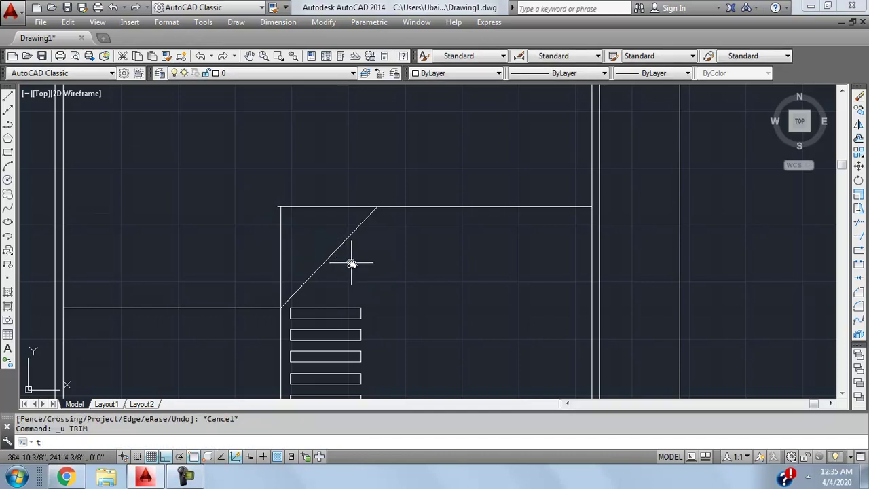
{"action": "type", "text": "r"}
{"action": "key", "text": "Return"}
{"action": "key", "text": "Return"}
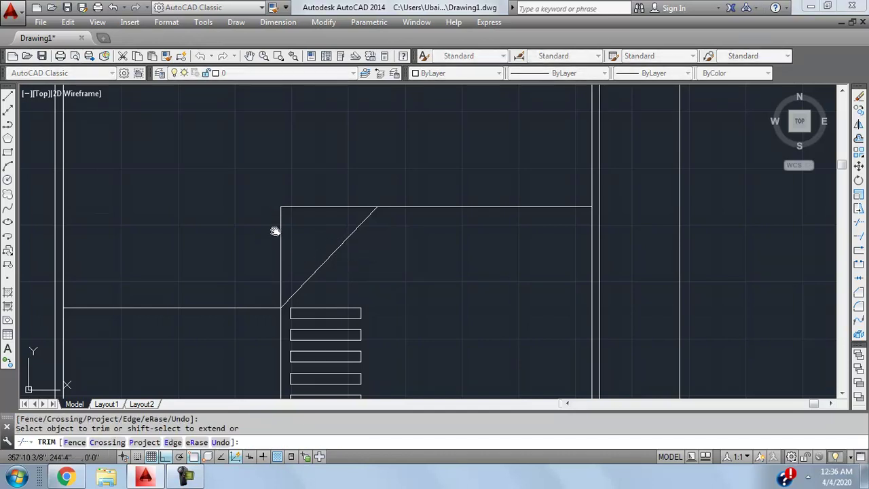
{"action": "key", "text": "Escape"}
{"action": "left_click", "coordinate": [355, 241]}
{"action": "left_click", "coordinate": [338, 244]}
{"action": "key", "text": "Delete"}
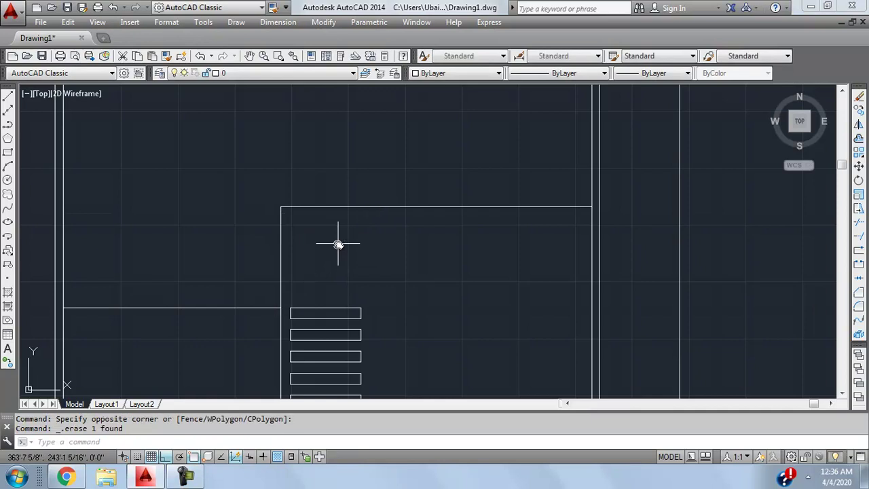
{"action": "scroll", "coordinate": [342, 245], "scroll_direction": "down", "scroll_amount": 2}
{"action": "scroll", "coordinate": [358, 224], "scroll_direction": "up", "scroll_amount": 4}
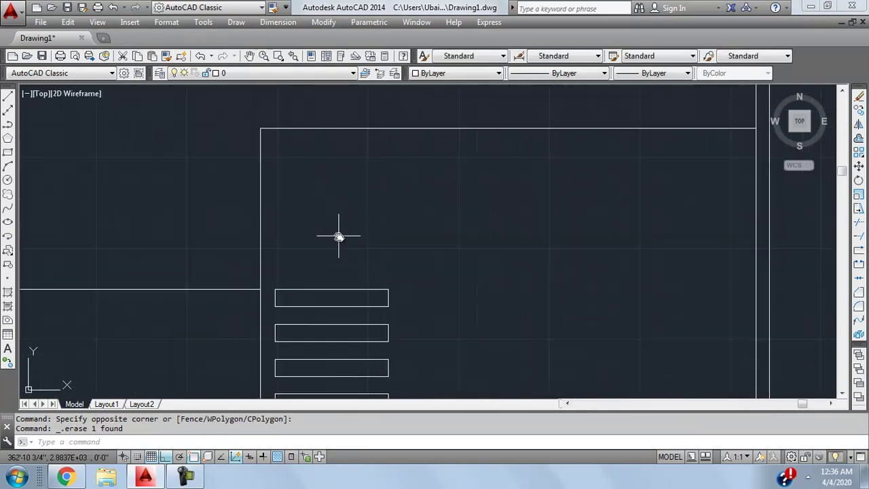
{"action": "middle_click_drag", "start_coordinate": [339, 236], "coordinate": [349, 211]}
{"action": "mouse_move", "coordinate": [334, 261]}
{"action": "middle_mouse_down"}
{"action": "mouse_move", "coordinate": [330, 233]}
{"action": "mouse_move", "coordinate": [319, 244]}
{"action": "middle_mouse_up"}
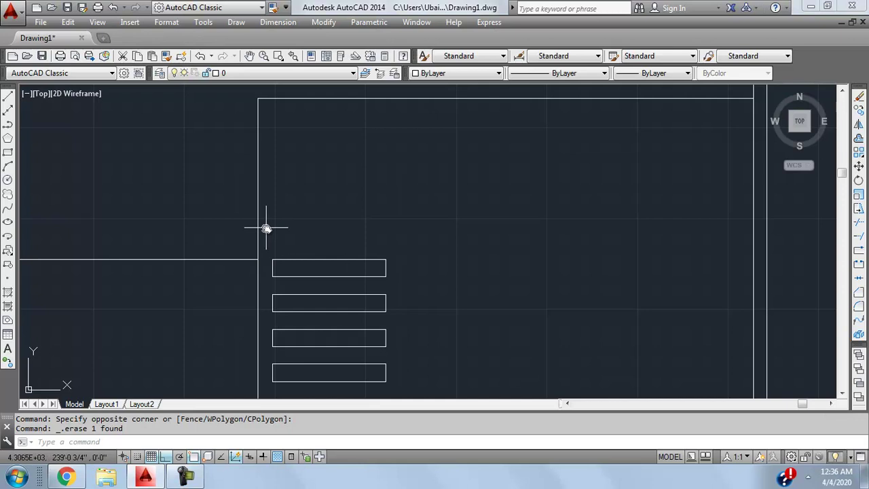
Try a line from the tread corner and an EXTEND near the wall line, cancelling both.
{"action": "left_click", "coordinate": [8, 97]}
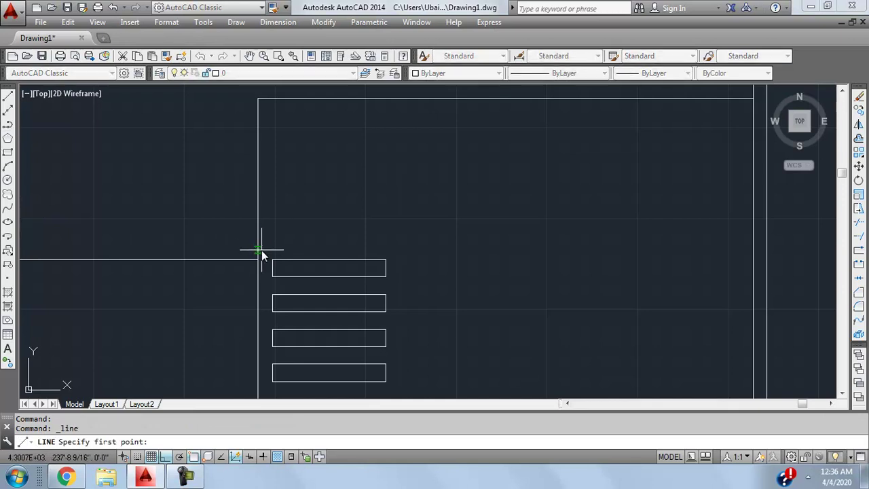
{"action": "left_click", "coordinate": [274, 260]}
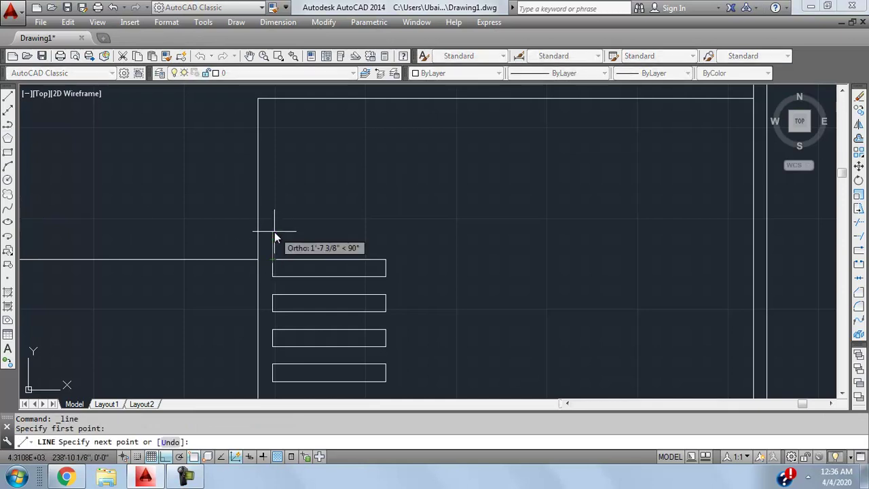
{"action": "key", "text": "Escape"}
{"action": "type", "text": "ex"}
{"action": "key", "text": "Return"}
{"action": "key", "text": "Return"}
{"action": "left_click", "coordinate": [233, 254]}
{"action": "left_click", "coordinate": [216, 277]}
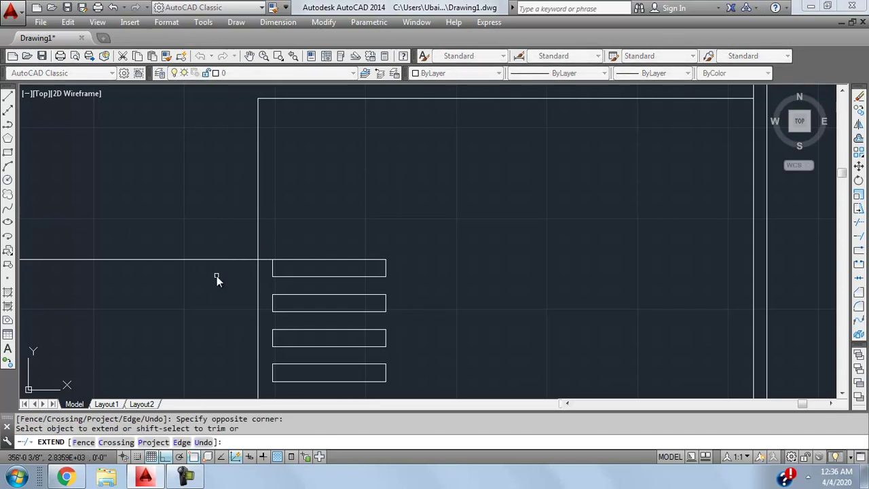
{"action": "key", "text": "Escape"}
Draw a line from the top tread's right corner 1' right, then up to the landing's top edge.
{"action": "scroll", "coordinate": [311, 243], "scroll_direction": "down", "scroll_amount": 2}
{"action": "mouse_move", "coordinate": [329, 204]}
{"action": "middle_mouse_down"}
{"action": "mouse_move", "coordinate": [343, 129]}
{"action": "mouse_move", "coordinate": [302, 238]}
{"action": "middle_mouse_up"}
{"action": "scroll", "coordinate": [280, 279], "scroll_direction": "up", "scroll_amount": 2}
{"action": "left_click", "coordinate": [8, 96]}
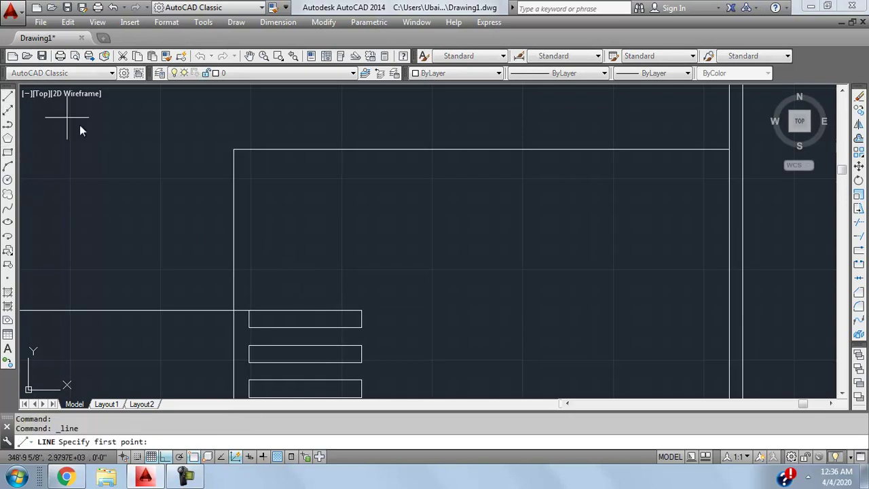
{"action": "left_click", "coordinate": [363, 310]}
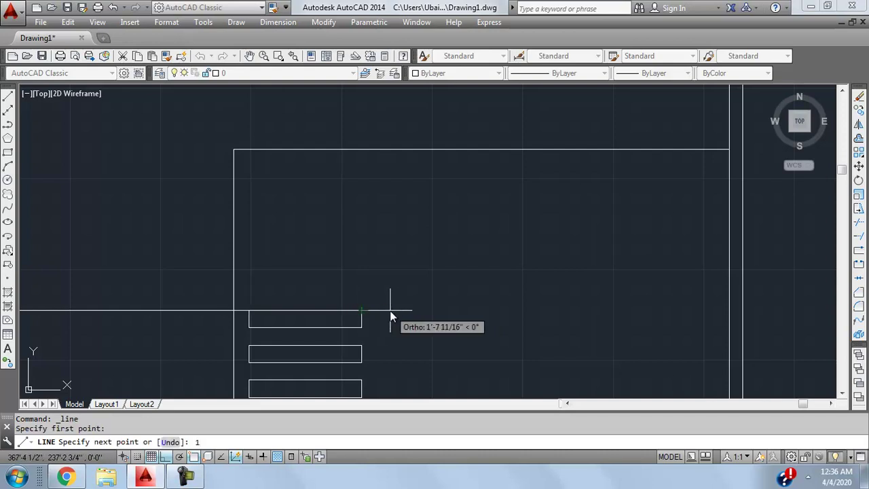
{"action": "key", "text": "Return"}
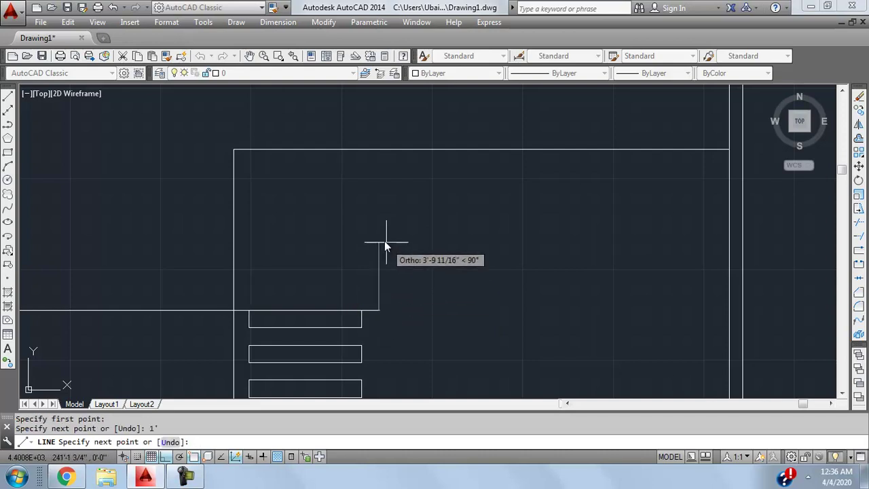
{"action": "left_click", "coordinate": [378, 149]}
{"action": "key", "text": "Escape"}
{"action": "middle_click_drag", "start_coordinate": [319, 305], "coordinate": [334, 252]}
{"action": "scroll", "coordinate": [343, 218], "scroll_direction": "down", "scroll_amount": 5}
{"action": "middle_click_drag", "start_coordinate": [355, 181], "coordinate": [340, 237]}
{"action": "scroll", "coordinate": [351, 223], "scroll_direction": "up", "scroll_amount": 2}
{"action": "scroll", "coordinate": [350, 227], "scroll_direction": "up", "scroll_amount": 2}
{"action": "scroll", "coordinate": [351, 223], "scroll_direction": "down", "scroll_amount": 2}
Trim away the old box's left edge so the partition steps around the stairs.
{"action": "type", "text": "tr"}
{"action": "key", "text": "Return"}
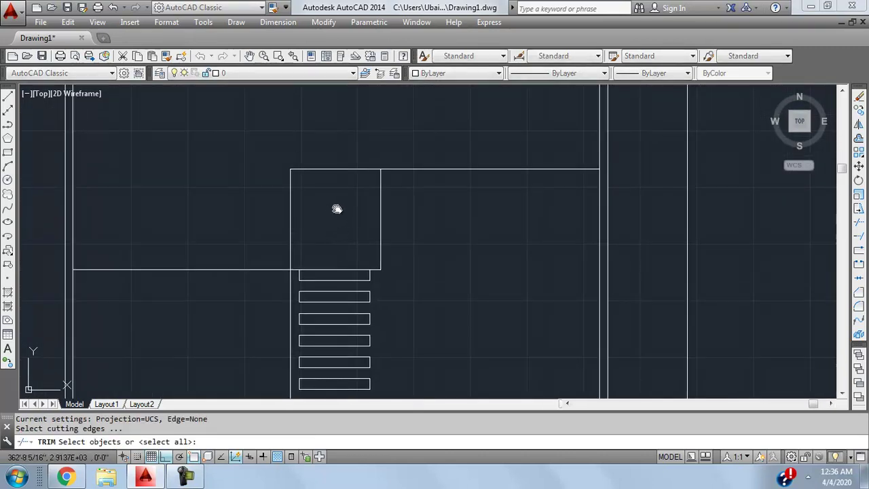
{"action": "key", "text": "Return"}
{"action": "left_click", "coordinate": [285, 167]}
{"action": "left_click", "coordinate": [334, 215]}
{"action": "key", "text": "Escape"}
{"action": "scroll", "coordinate": [332, 213], "scroll_direction": "down", "scroll_amount": 2}
{"action": "mouse_move", "coordinate": [331, 213]}
{"action": "middle_mouse_down"}
{"action": "mouse_move", "coordinate": [336, 159]}
{"action": "mouse_move", "coordinate": [330, 278]}
{"action": "mouse_move", "coordinate": [316, 313]}
{"action": "middle_mouse_up"}
{"action": "key", "text": "Escape"}
{"action": "scroll", "coordinate": [305, 247], "scroll_direction": "down", "scroll_amount": 3}
{"action": "scroll", "coordinate": [306, 247], "scroll_direction": "up", "scroll_amount": 5}
{"action": "mouse_move", "coordinate": [310, 246]}
{"action": "middle_mouse_down"}
{"action": "mouse_move", "coordinate": [313, 217]}
{"action": "mouse_move", "coordinate": [288, 226]}
{"action": "middle_mouse_up"}
Offset the top and lower horizontal partition lines by 9".
{"action": "left_click", "coordinate": [391, 233]}
{"action": "key", "text": "Escape"}
{"action": "left_click", "coordinate": [467, 252]}
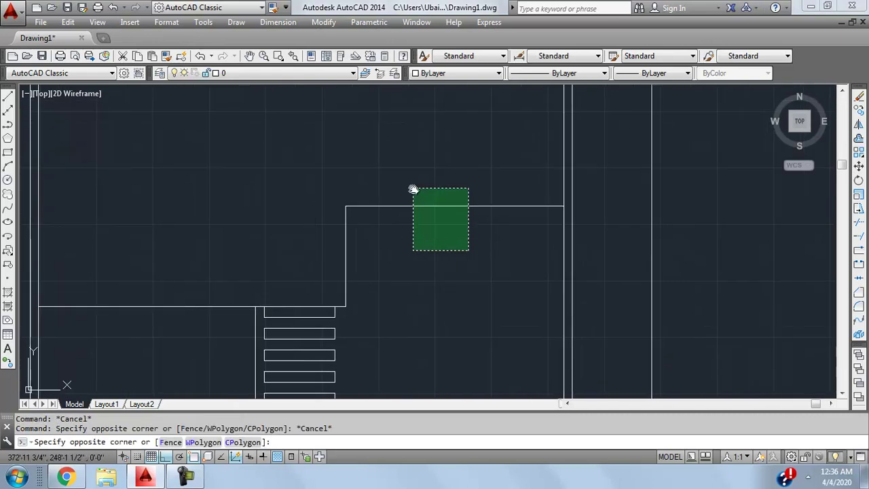
{"action": "left_click", "coordinate": [410, 188]}
{"action": "mouse_move", "coordinate": [396, 228]}
{"action": "middle_mouse_down"}
{"action": "mouse_move", "coordinate": [405, 237]}
{"action": "mouse_move", "coordinate": [389, 277]}
{"action": "middle_mouse_up"}
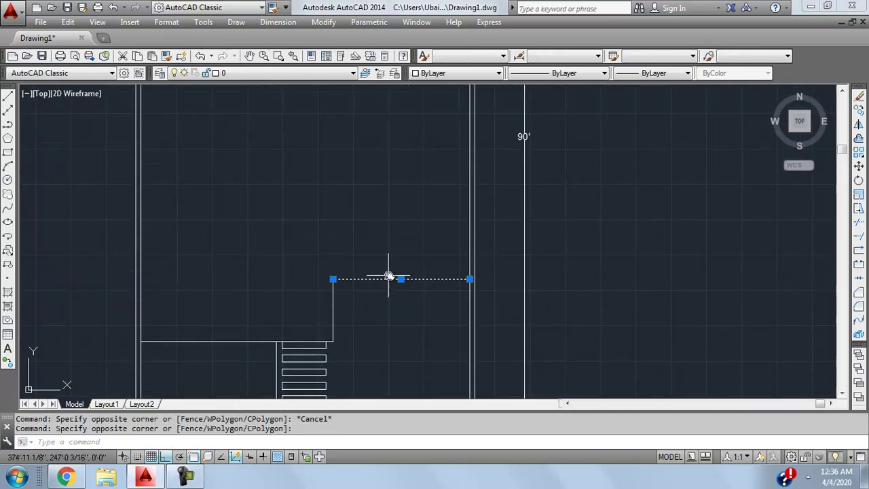
{"action": "type", "text": "of"}
{"action": "key", "text": "Return"}
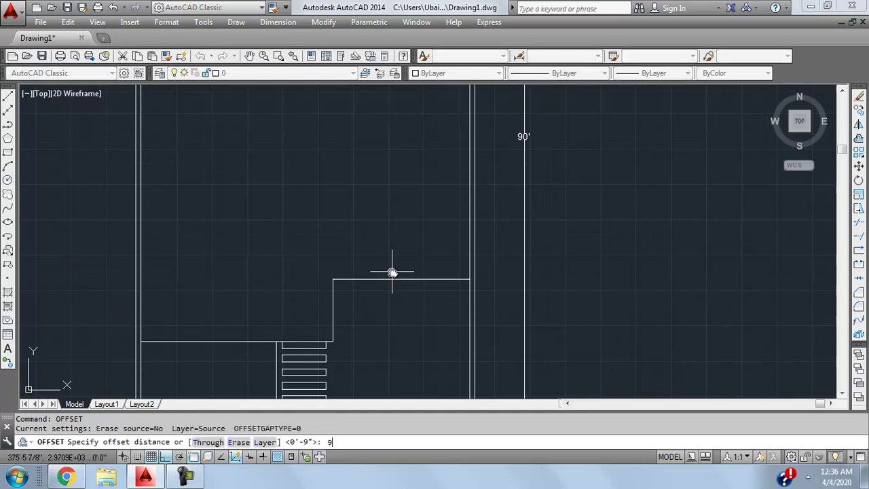
{"action": "type", "text": "9"}
{"action": "key", "text": "Return"}
{"action": "left_click", "coordinate": [392, 275]}
{"action": "left_click", "coordinate": [390, 279]}
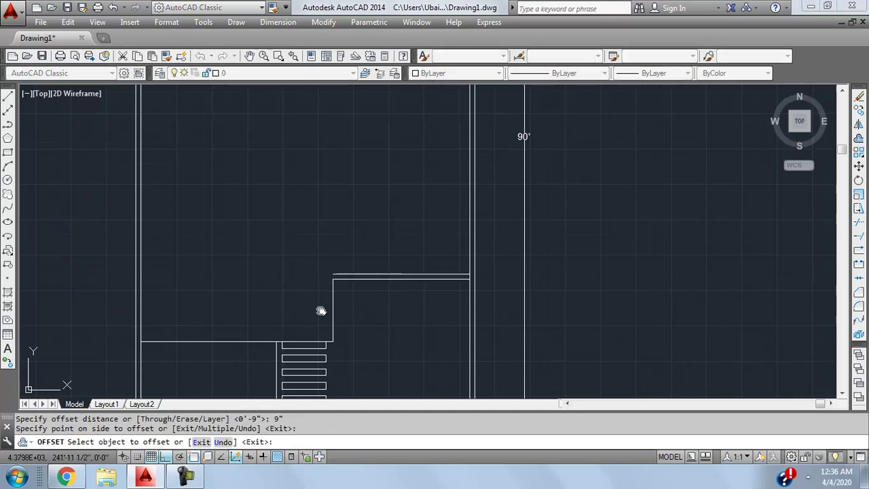
{"action": "left_click", "coordinate": [244, 341]}
{"action": "left_click", "coordinate": [242, 326]}
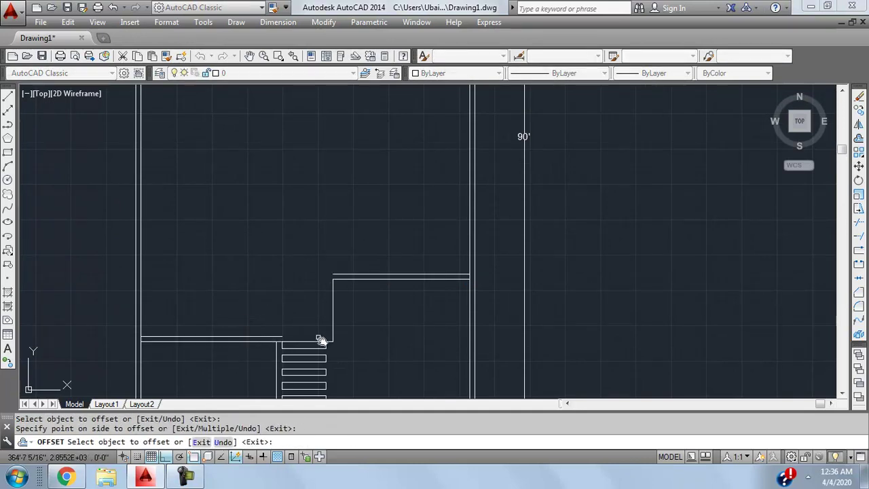
Offset the short stair-top line and the vertical step by 9" as well.
{"action": "left_click", "coordinate": [317, 343]}
{"action": "left_click", "coordinate": [331, 327]}
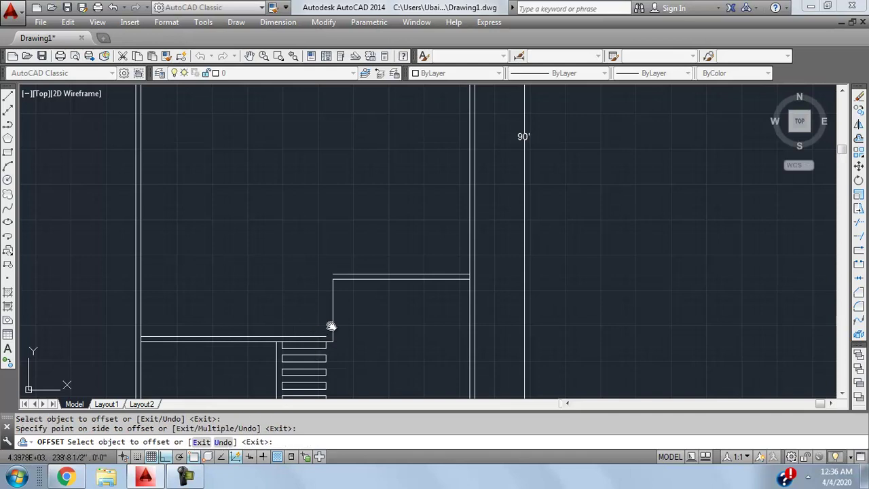
{"action": "left_click", "coordinate": [331, 326]}
{"action": "left_click", "coordinate": [330, 289]}
{"action": "scroll", "coordinate": [337, 282], "scroll_direction": "up", "scroll_amount": 3}
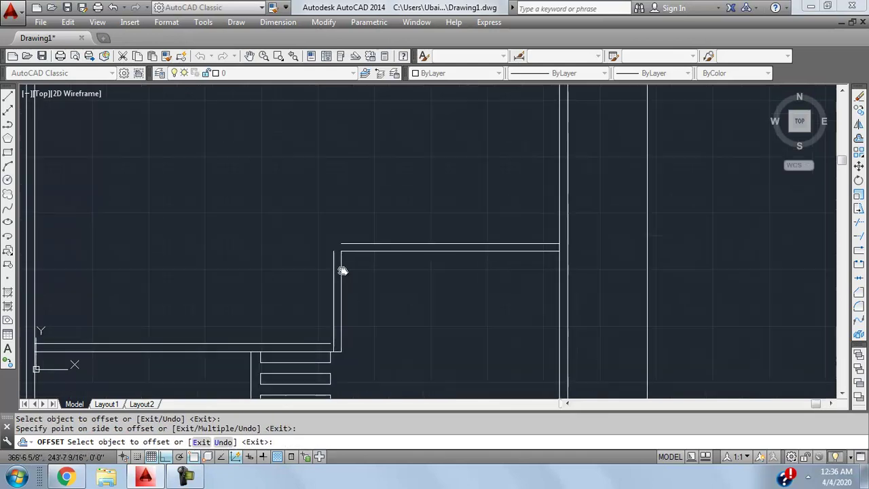
{"action": "key", "text": "Escape"}
{"action": "scroll", "coordinate": [336, 282], "scroll_direction": "up", "scroll_amount": 4}
Extend the lower double line of the partition to the wall.
{"action": "type", "text": "e"}
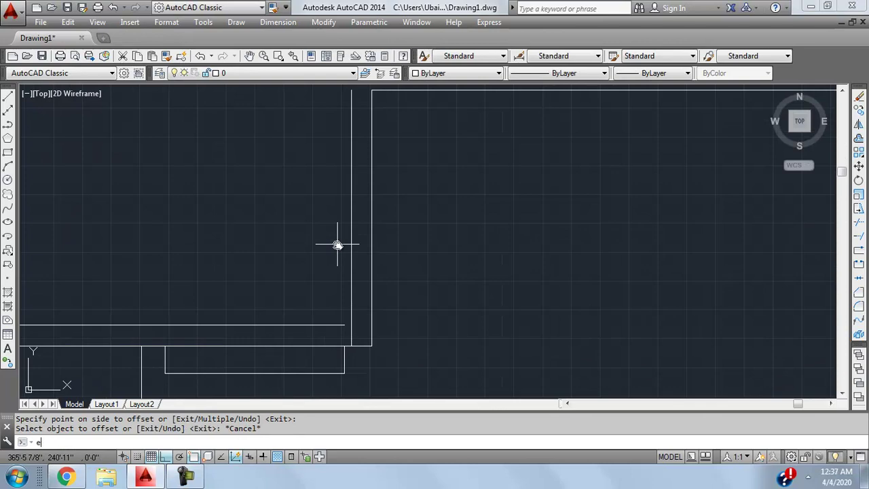
{"action": "type", "text": "x"}
{"action": "key", "text": "Return"}
{"action": "key", "text": "Return"}
{"action": "left_click", "coordinate": [320, 287]}
{"action": "left_click", "coordinate": [293, 334]}
{"action": "key", "text": "Escape"}
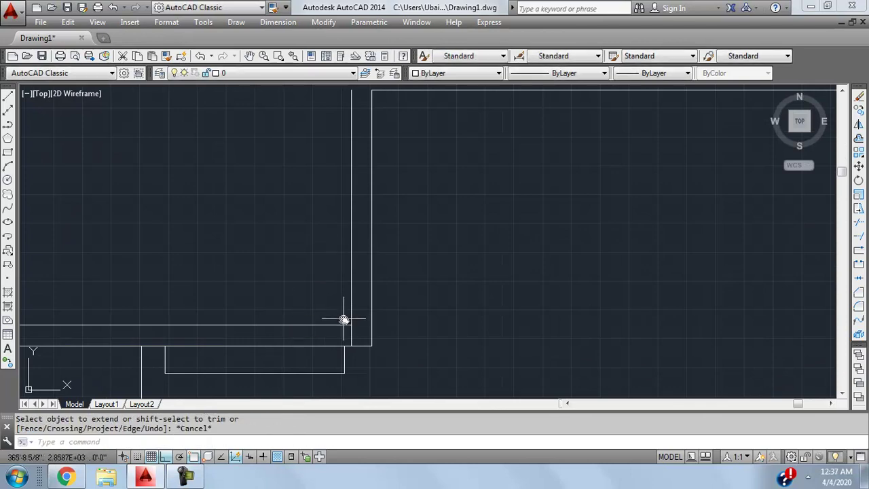
{"action": "type", "text": "tr"}
{"action": "key", "text": "Return"}
{"action": "key", "text": "Return"}
{"action": "scroll", "coordinate": [311, 246], "scroll_direction": "down", "scroll_amount": 3}
{"action": "middle_click_drag", "start_coordinate": [310, 247], "coordinate": [329, 192]}
{"action": "scroll", "coordinate": [326, 204], "scroll_direction": "down", "scroll_amount": 2}
{"action": "scroll", "coordinate": [329, 214], "scroll_direction": "up", "scroll_amount": 5}
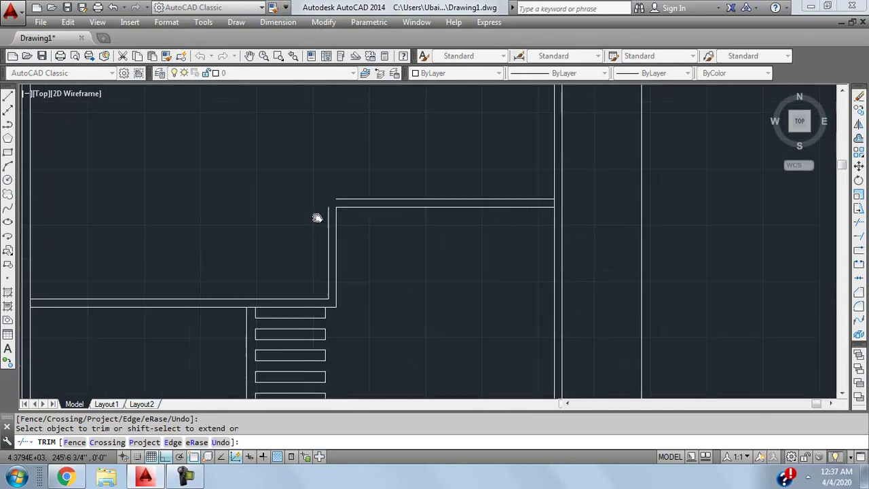
{"action": "key", "text": "Escape"}
Begin a FILLET on the upper corner's top line, then recentre the view on the partition.
{"action": "type", "text": "f"}
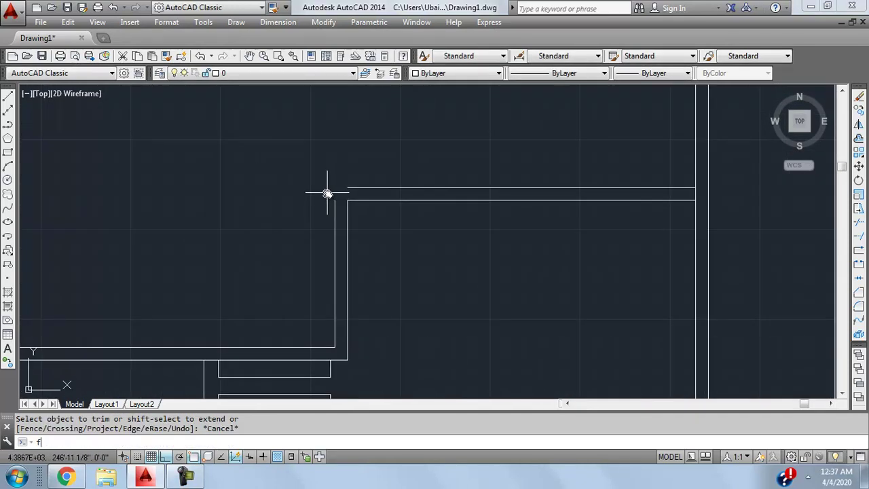
{"action": "type", "text": "illet"}
{"action": "key", "text": "Return"}
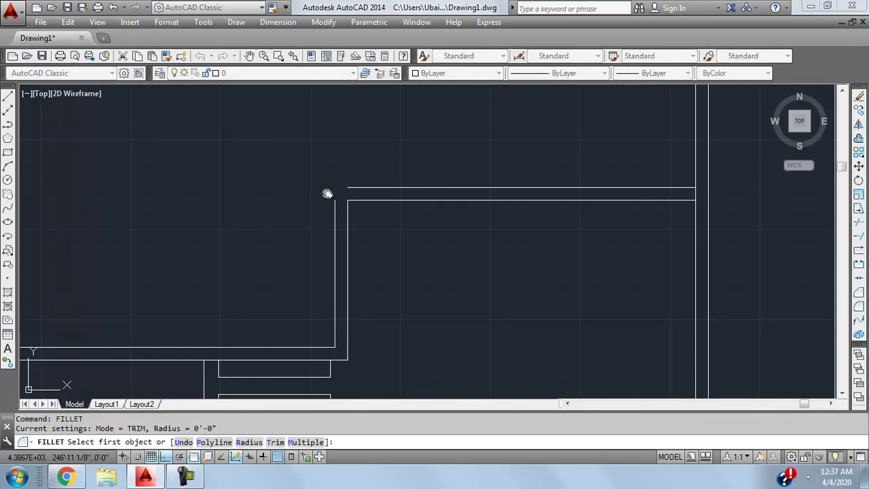
{"action": "left_click", "coordinate": [361, 188]}
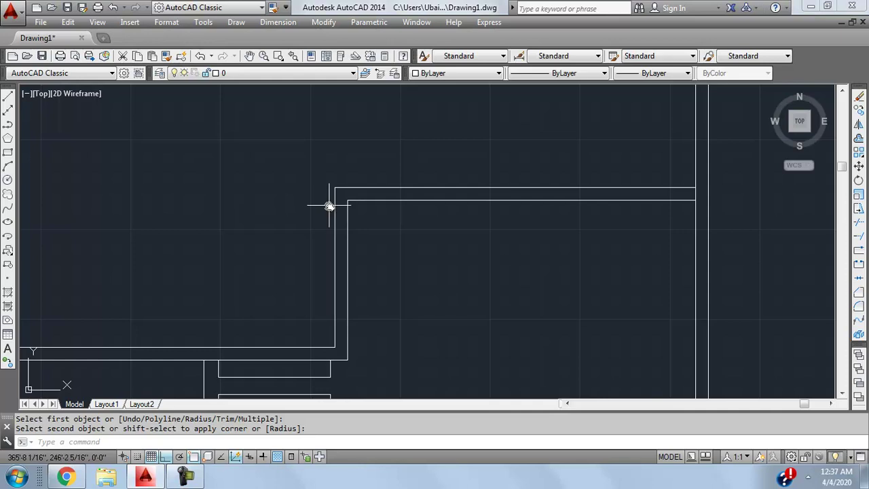
{"action": "scroll", "coordinate": [357, 247], "scroll_direction": "down", "scroll_amount": 6}
{"action": "key", "text": "Escape"}
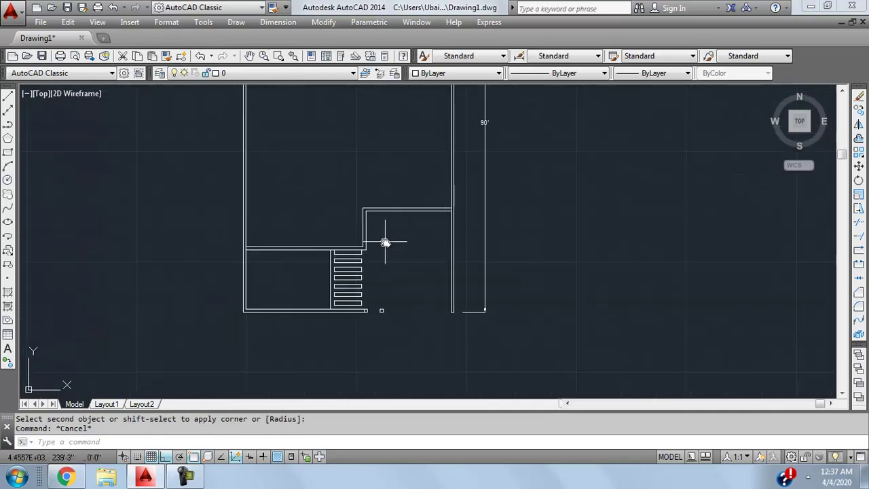
{"action": "mouse_move", "coordinate": [370, 329]}
{"action": "middle_mouse_down"}
{"action": "mouse_move", "coordinate": [387, 274]}
{"action": "mouse_move", "coordinate": [382, 225]}
{"action": "mouse_move", "coordinate": [487, 267]}
{"action": "mouse_move", "coordinate": [451, 204]}
{"action": "mouse_move", "coordinate": [441, 229]}
{"action": "middle_mouse_up"}
{"action": "scroll", "coordinate": [367, 215], "scroll_direction": "up", "scroll_amount": 2}
{"action": "scroll", "coordinate": [450, 272], "scroll_direction": "up", "scroll_amount": 2}
{"action": "mouse_move", "coordinate": [391, 206]}
{"action": "middle_mouse_down"}
{"action": "mouse_move", "coordinate": [361, 263]}
{"action": "mouse_move", "coordinate": [397, 69]}
{"action": "mouse_move", "coordinate": [386, 247]}
{"action": "mouse_move", "coordinate": [373, 253]}
{"action": "middle_mouse_up"}
{"action": "left_click", "coordinate": [469, 264]}
Stretch the two vertical lines beside the treads up to the upper partition level.
{"action": "left_click", "coordinate": [373, 266]}
{"action": "key", "text": "Escape"}
{"action": "left_click", "coordinate": [339, 328]}
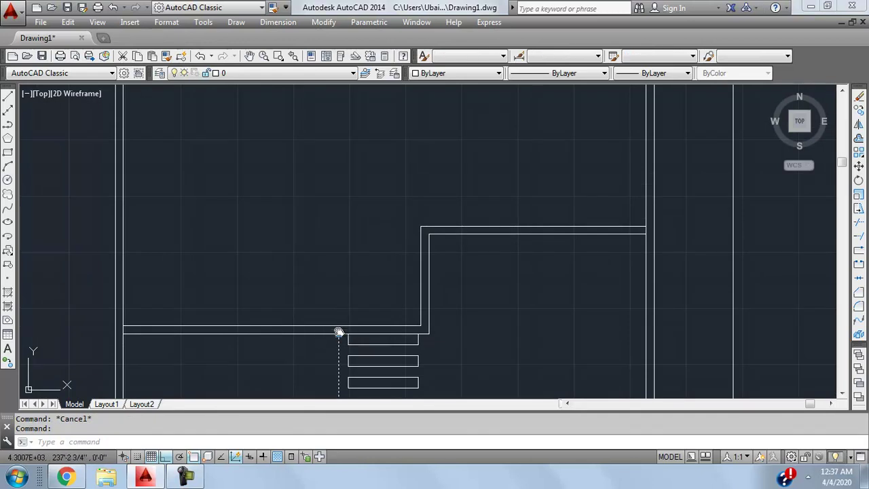
{"action": "left_click", "coordinate": [339, 333]}
{"action": "left_click", "coordinate": [340, 182]}
{"action": "key", "text": "Escape"}
{"action": "left_click", "coordinate": [348, 336]}
{"action": "left_click", "coordinate": [348, 337]}
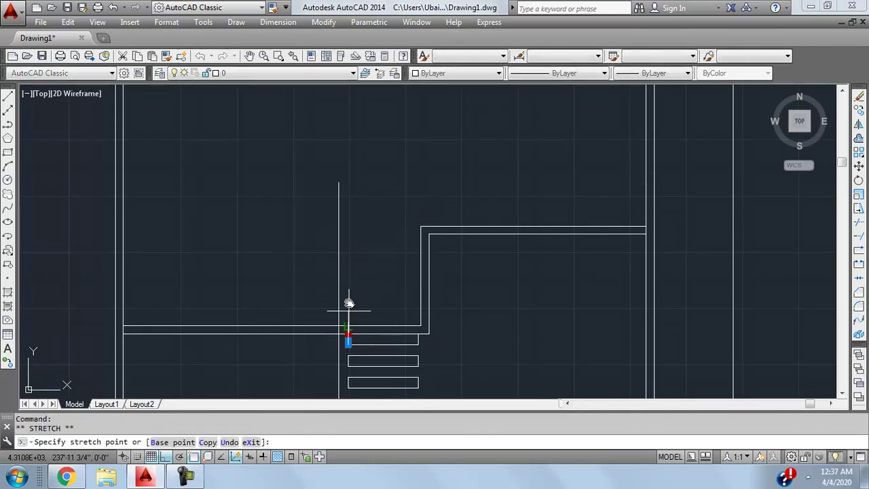
{"action": "left_click", "coordinate": [358, 183]}
{"action": "key", "text": "Escape"}
{"action": "middle_click_drag", "start_coordinate": [396, 281], "coordinate": [375, 304]}
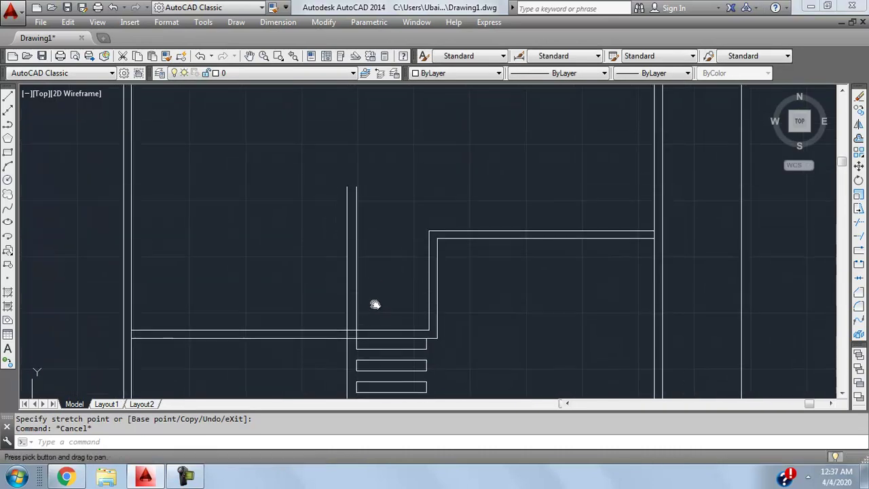
Extend the horizontal wall lines to meet the vertical stair walls.
{"action": "type", "text": "ex"}
{"action": "key", "text": "Return"}
{"action": "key", "text": "Return"}
{"action": "left_click", "coordinate": [445, 222]}
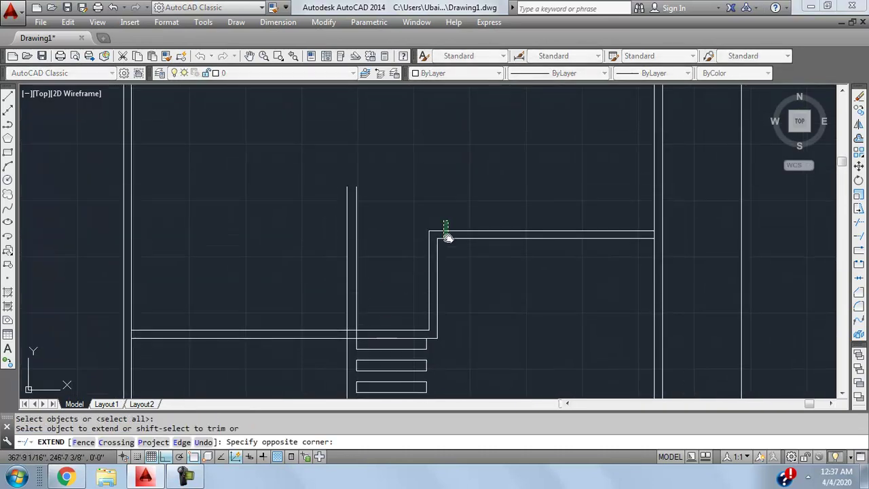
{"action": "left_click", "coordinate": [448, 237]}
{"action": "left_click", "coordinate": [461, 221]}
{"action": "left_click", "coordinate": [445, 258]}
{"action": "left_click", "coordinate": [389, 259]}
{"action": "left_click", "coordinate": [386, 224]}
{"action": "key", "text": "Escape"}
Trim the horizontals left of the stair wall and the vertical stubs above the top wall.
{"action": "type", "text": "tr"}
{"action": "key", "text": "Return"}
{"action": "key", "text": "Return"}
{"action": "left_click", "coordinate": [299, 204]}
{"action": "left_click", "coordinate": [274, 272]}
{"action": "scroll", "coordinate": [363, 241], "scroll_direction": "up", "scroll_amount": 2}
{"action": "scroll", "coordinate": [362, 240], "scroll_direction": "up", "scroll_amount": 2}
{"action": "left_click", "coordinate": [378, 196]}
{"action": "left_click", "coordinate": [300, 199]}
{"action": "left_click", "coordinate": [335, 232]}
{"action": "left_click", "coordinate": [336, 229]}
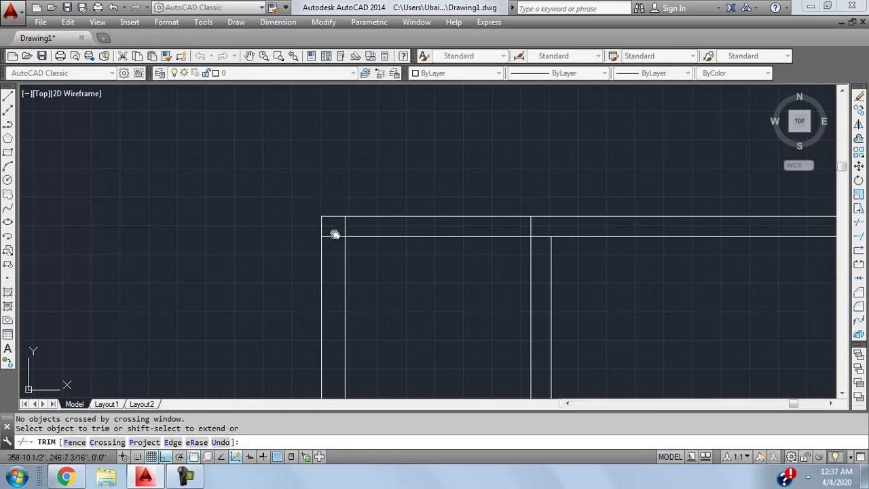
{"action": "left_click", "coordinate": [346, 228]}
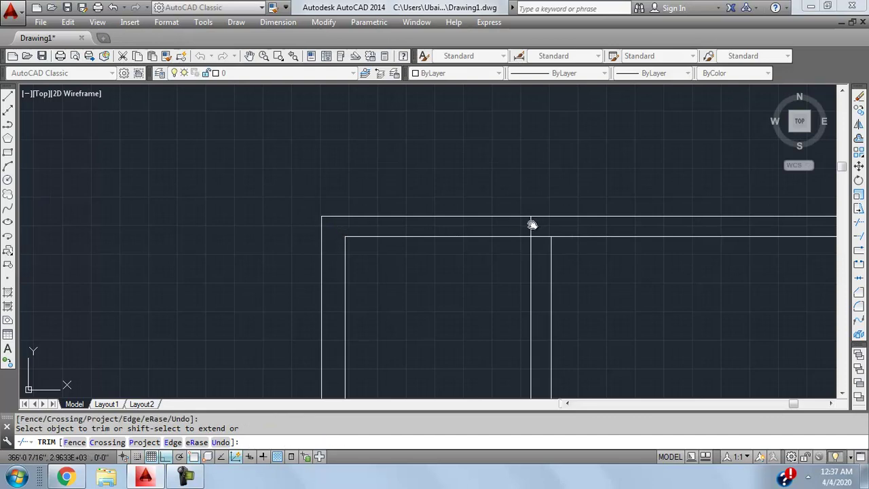
Trim the short wall segment left between the stair walls.
{"action": "scroll", "coordinate": [539, 238], "scroll_direction": "down", "scroll_amount": 3}
{"action": "middle_click_drag", "start_coordinate": [429, 169], "coordinate": [423, 229]}
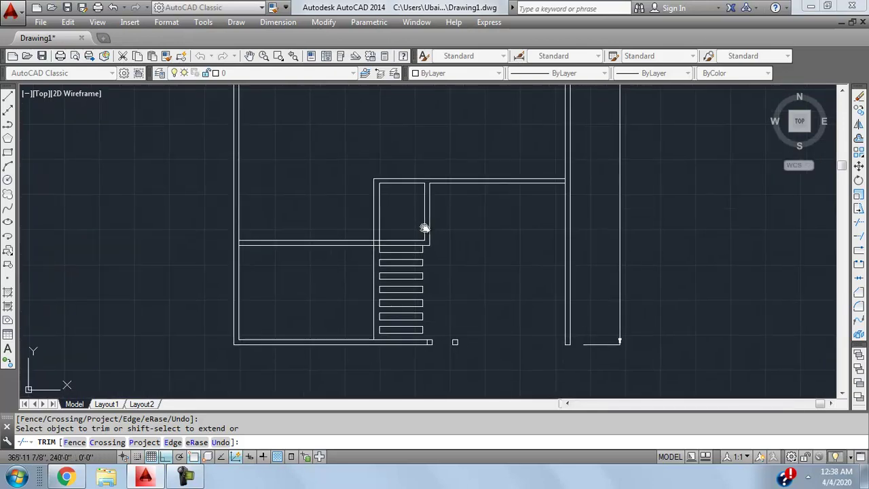
{"action": "scroll", "coordinate": [424, 229], "scroll_direction": "up", "scroll_amount": 3}
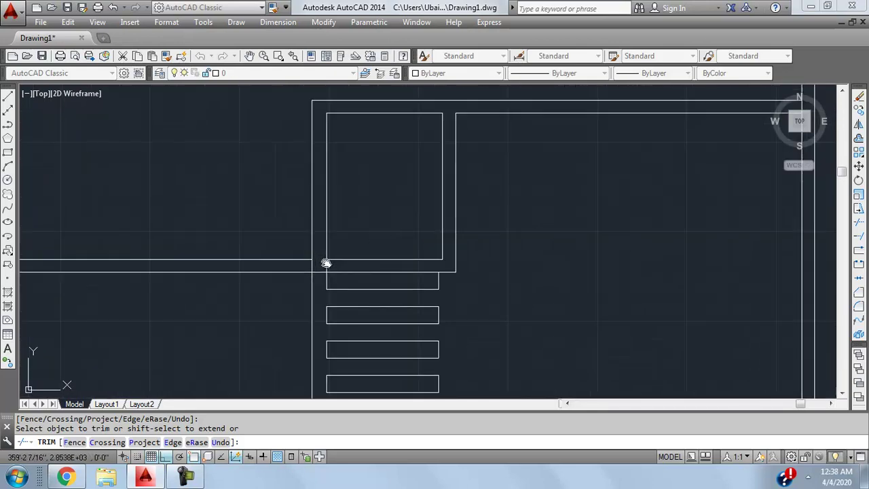
{"action": "left_click", "coordinate": [311, 262]}
{"action": "left_click", "coordinate": [315, 270]}
{"action": "scroll", "coordinate": [461, 278], "scroll_direction": "down", "scroll_amount": 3}
{"action": "scroll", "coordinate": [382, 252], "scroll_direction": "up", "scroll_amount": 3}
{"action": "key", "text": "Escape"}
Zoom and pan to inspect the stepped double-line wall around the stair landing.
{"action": "scroll", "coordinate": [383, 255], "scroll_direction": "down", "scroll_amount": 2}
{"action": "scroll", "coordinate": [386, 281], "scroll_direction": "up", "scroll_amount": 2}
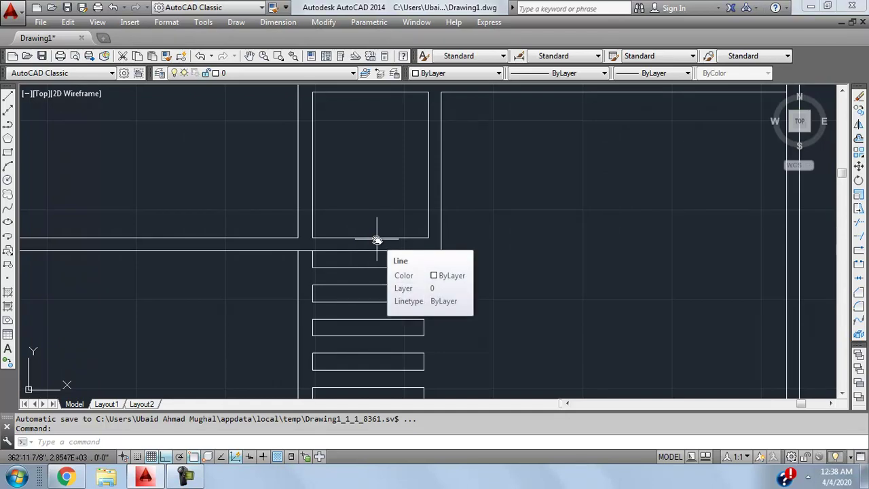
{"action": "scroll", "coordinate": [513, 227], "scroll_direction": "down", "scroll_amount": 3}
{"action": "scroll", "coordinate": [421, 219], "scroll_direction": "up", "scroll_amount": 2}
{"action": "mouse_move", "coordinate": [416, 216]}
{"action": "middle_mouse_down"}
{"action": "mouse_move", "coordinate": [400, 219]}
{"action": "mouse_move", "coordinate": [403, 227]}
{"action": "mouse_move", "coordinate": [344, 223]}
{"action": "mouse_move", "coordinate": [376, 204]}
{"action": "mouse_move", "coordinate": [369, 177]}
{"action": "mouse_move", "coordinate": [359, 198]}
{"action": "mouse_move", "coordinate": [365, 194]}
{"action": "middle_mouse_up"}
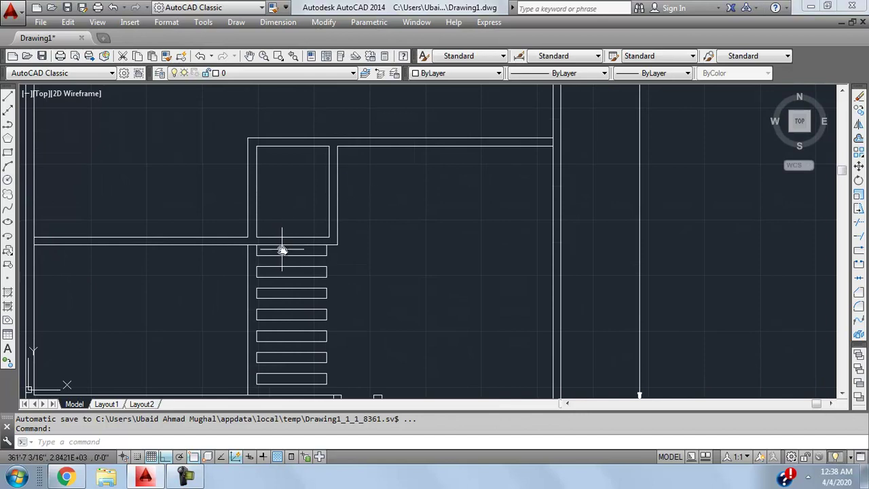
{"action": "scroll", "coordinate": [296, 227], "scroll_direction": "down", "scroll_amount": 1}
{"action": "scroll", "coordinate": [398, 223], "scroll_direction": "up", "scroll_amount": 1}
{"action": "scroll", "coordinate": [408, 177], "scroll_direction": "up", "scroll_amount": 2}
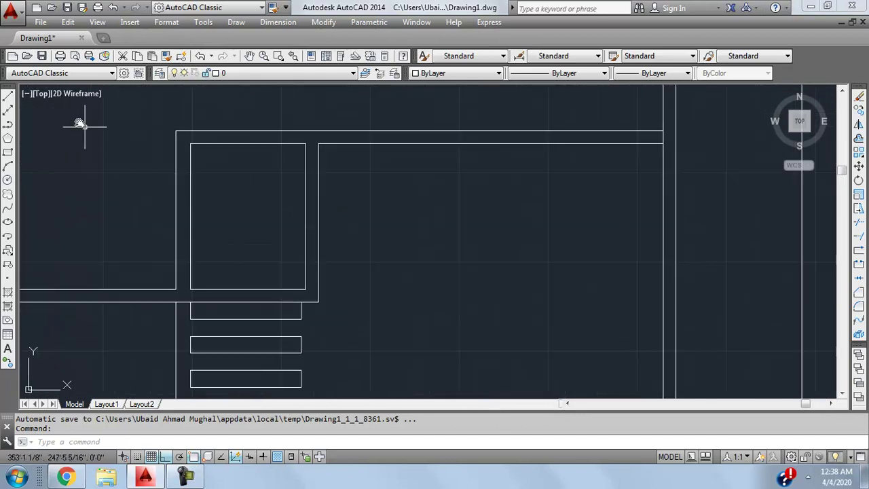
Draw a 1' wide strip down the right side of the stair landing box to the lower wall.
{"action": "left_click", "coordinate": [8, 96]}
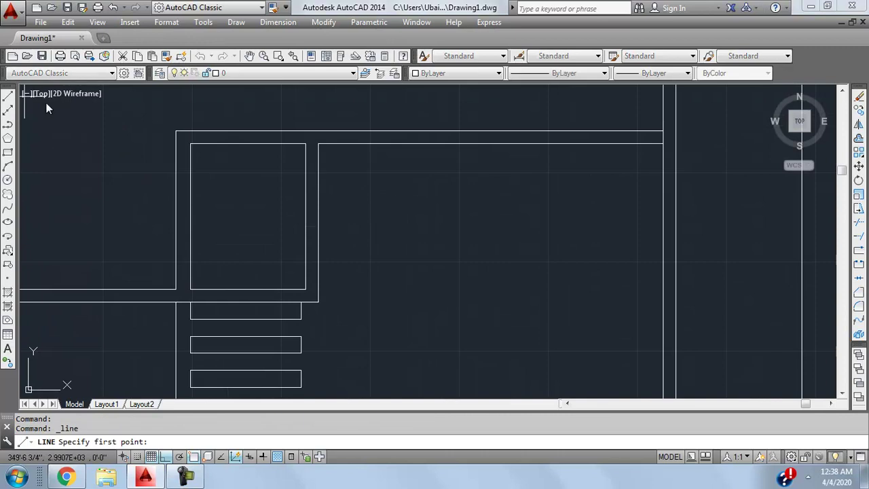
{"action": "left_click", "coordinate": [318, 144]}
{"action": "key", "text": "Escape"}
{"action": "left_click", "coordinate": [8, 95]}
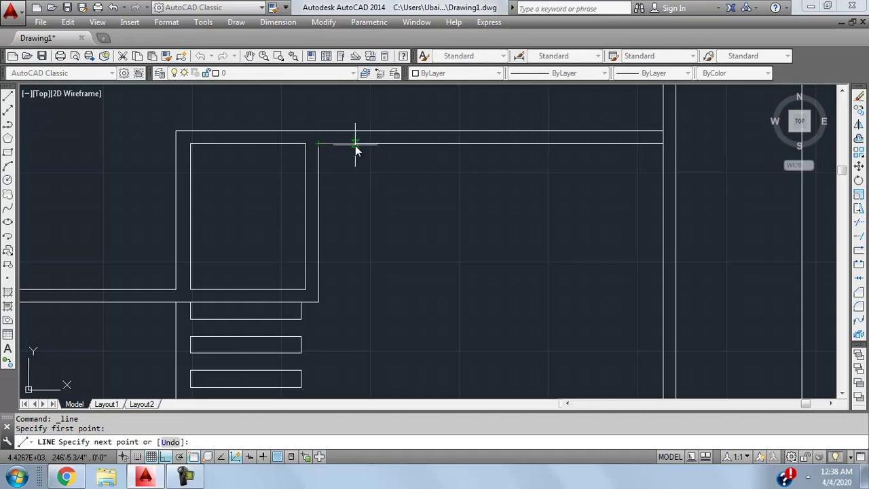
{"action": "type", "text": "1'"}
{"action": "key", "text": "Return"}
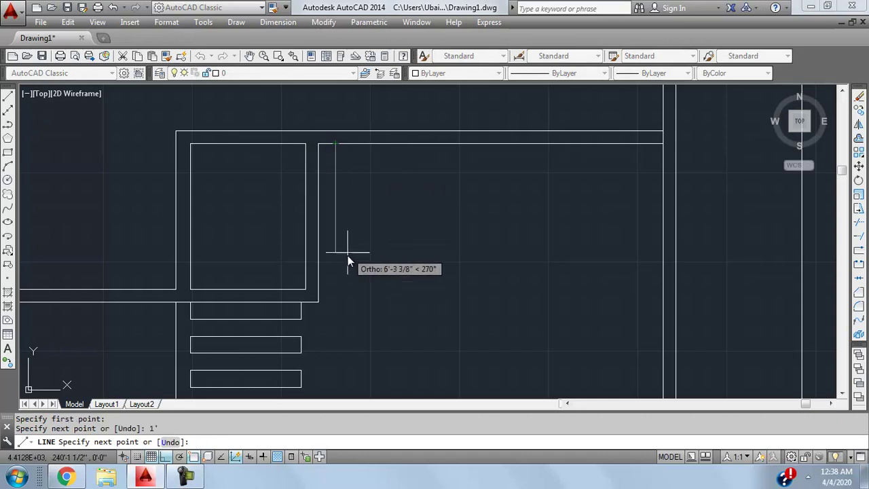
{"action": "left_click", "coordinate": [334, 290]}
{"action": "left_click", "coordinate": [320, 290]}
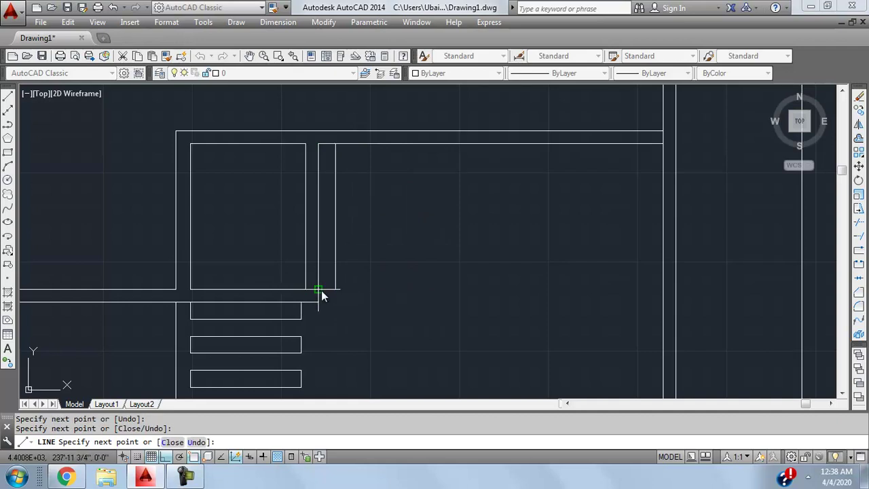
{"action": "key", "text": "Escape"}
Recentre the whole plan in view and save the drawing.
{"action": "mouse_move", "coordinate": [348, 216]}
{"action": "middle_mouse_down"}
{"action": "mouse_move", "coordinate": [339, 229]}
{"action": "mouse_move", "coordinate": [342, 208]}
{"action": "mouse_move", "coordinate": [358, 215]}
{"action": "middle_mouse_up"}
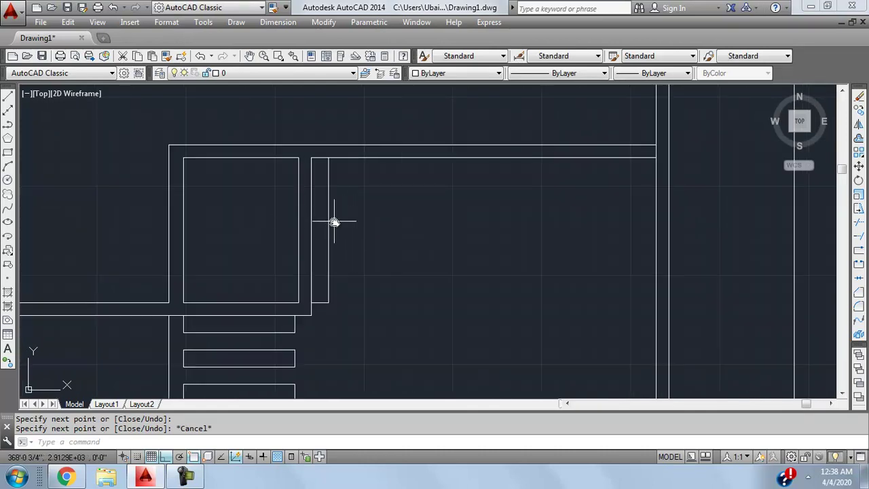
{"action": "scroll", "coordinate": [261, 212], "scroll_direction": "down", "scroll_amount": 2}
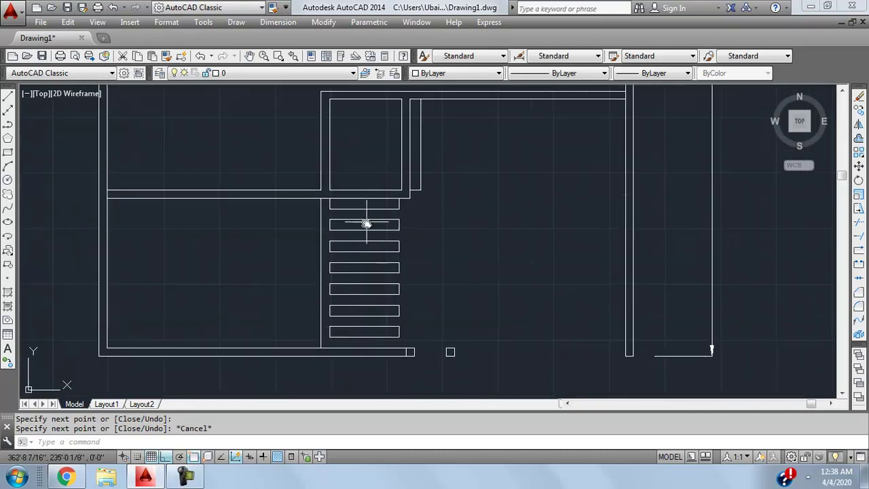
{"action": "scroll", "coordinate": [371, 139], "scroll_direction": "down", "scroll_amount": 2}
{"action": "middle_click_drag", "start_coordinate": [369, 140], "coordinate": [363, 229]}
{"action": "scroll", "coordinate": [369, 242], "scroll_direction": "up", "scroll_amount": 1}
{"action": "scroll", "coordinate": [369, 242], "scroll_direction": "down", "scroll_amount": 2}
{"action": "scroll", "coordinate": [417, 253], "scroll_direction": "up", "scroll_amount": 4}
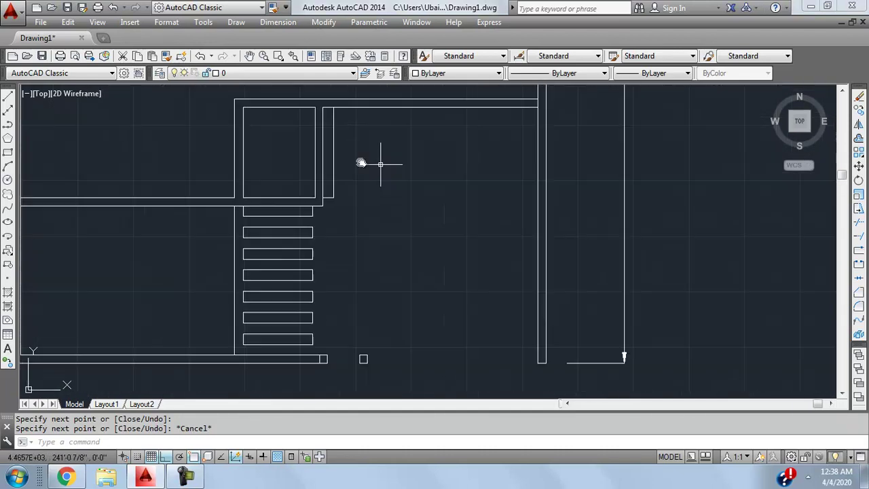
{"action": "scroll", "coordinate": [289, 175], "scroll_direction": "down", "scroll_amount": 2}
{"action": "scroll", "coordinate": [316, 208], "scroll_direction": "up", "scroll_amount": 2}
{"action": "middle_click_drag", "start_coordinate": [308, 217], "coordinate": [363, 255]}
{"action": "left_click", "coordinate": [67, 7]}
Zoom and pan to frame the stair well and the room to its left.
{"action": "scroll", "coordinate": [366, 200], "scroll_direction": "up", "scroll_amount": 2}
{"action": "mouse_move", "coordinate": [366, 200]}
{"action": "middle_mouse_down"}
{"action": "mouse_move", "coordinate": [330, 202]}
{"action": "mouse_move", "coordinate": [401, 229]}
{"action": "middle_mouse_up"}
{"action": "scroll", "coordinate": [311, 194], "scroll_direction": "down", "scroll_amount": 2}
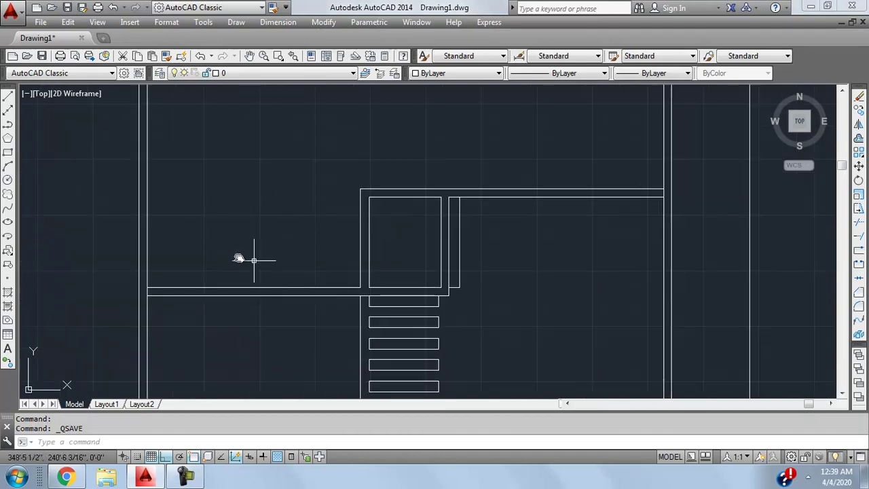
{"action": "middle_click_drag", "start_coordinate": [288, 224], "coordinate": [243, 249]}
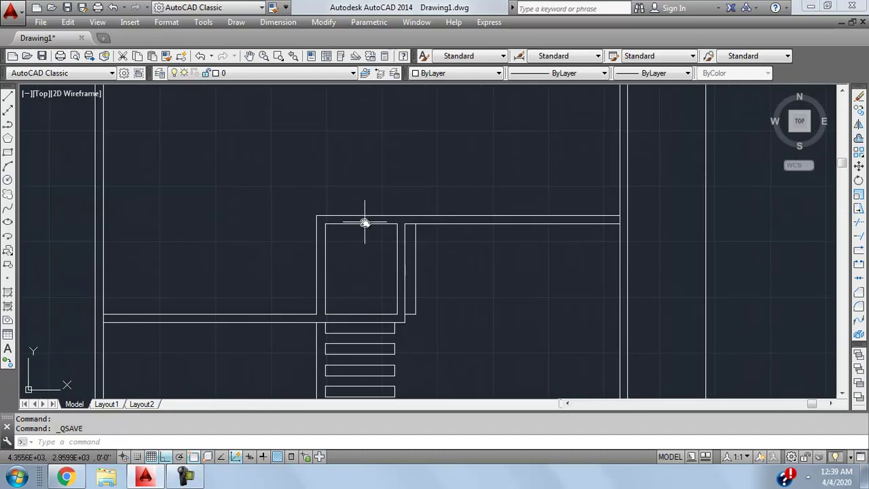
{"action": "mouse_move", "coordinate": [357, 138]}
{"action": "middle_mouse_down"}
{"action": "mouse_move", "coordinate": [344, 244]}
{"action": "mouse_move", "coordinate": [346, 202]}
{"action": "middle_mouse_up"}
{"action": "scroll", "coordinate": [350, 243], "scroll_direction": "down", "scroll_amount": 4}
{"action": "scroll", "coordinate": [345, 254], "scroll_direction": "up", "scroll_amount": 4}
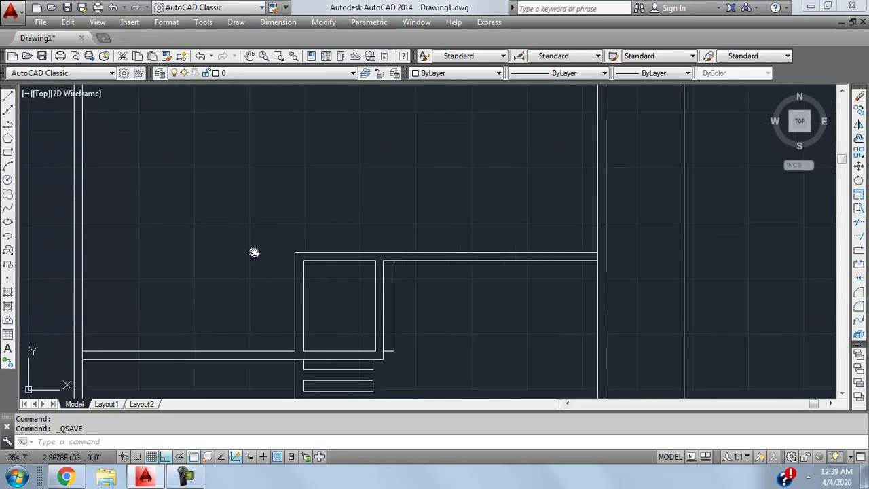
{"action": "middle_click_drag", "start_coordinate": [254, 253], "coordinate": [300, 243]}
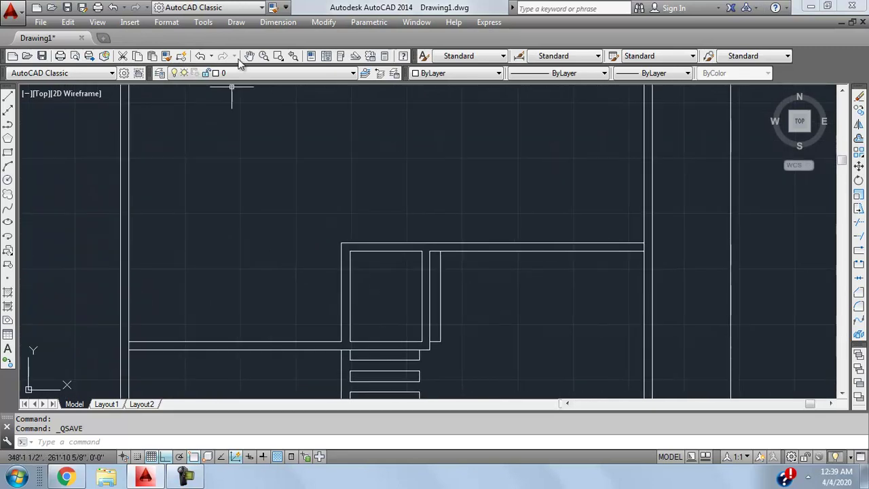
Add a 20' linear dimension from the left outer wall corner to the stair wall corner.
{"action": "key", "text": "Escape"}
{"action": "left_click", "coordinate": [278, 22]}
{"action": "left_click", "coordinate": [285, 55]}
{"action": "left_click", "coordinate": [341, 347]}
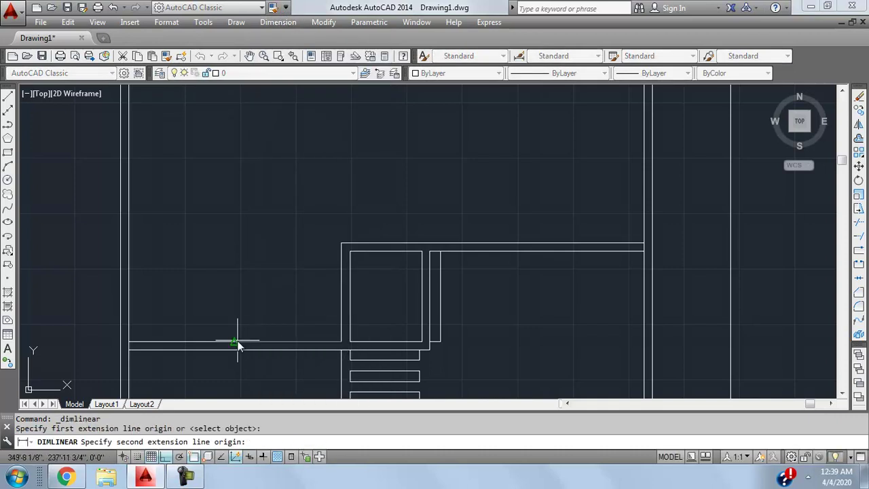
{"action": "left_click", "coordinate": [130, 340]}
{"action": "left_click", "coordinate": [190, 305]}
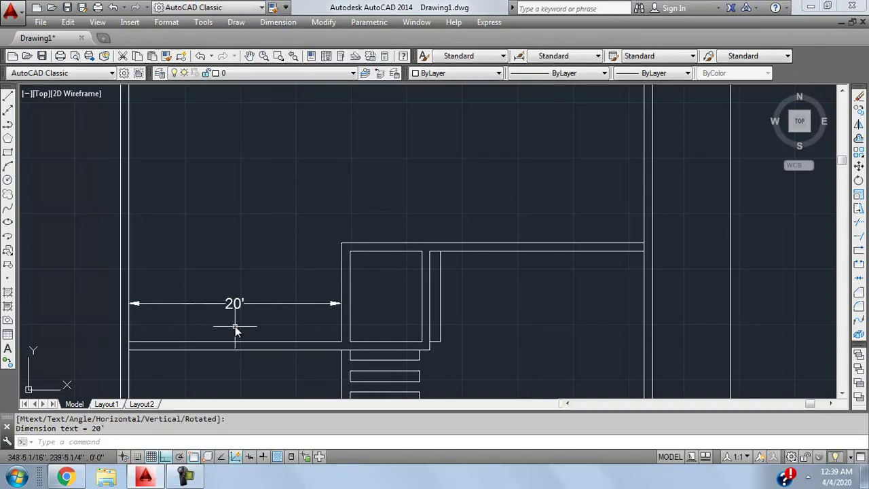
{"action": "middle_click_drag", "start_coordinate": [235, 330], "coordinate": [245, 312]}
{"action": "key", "text": "Escape"}
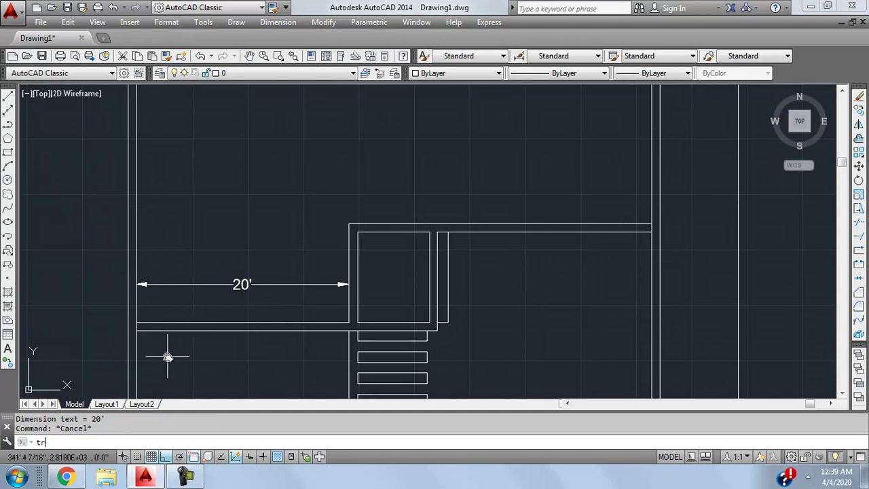
Undo an accidental trim, then select the wall line beneath the 20' dimension.
{"action": "type", "text": "tr"}
{"action": "key", "text": "Return"}
{"action": "key", "text": "Return"}
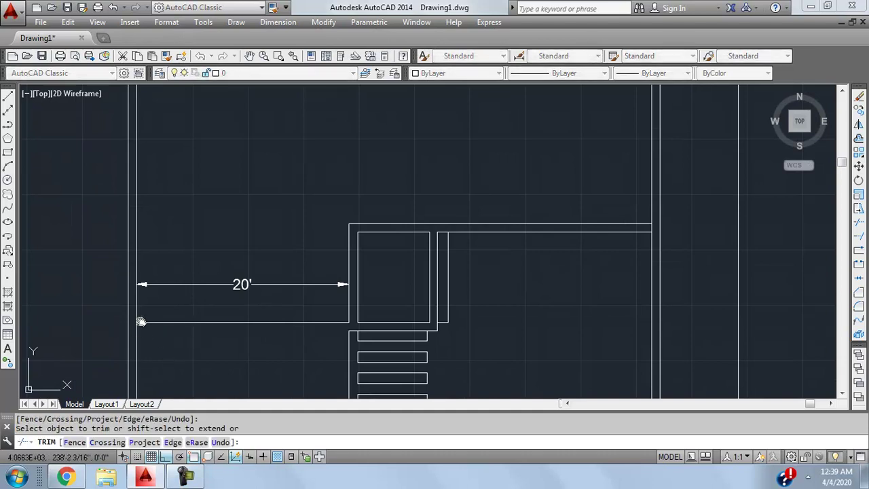
{"action": "key", "text": "ctrl+z"}
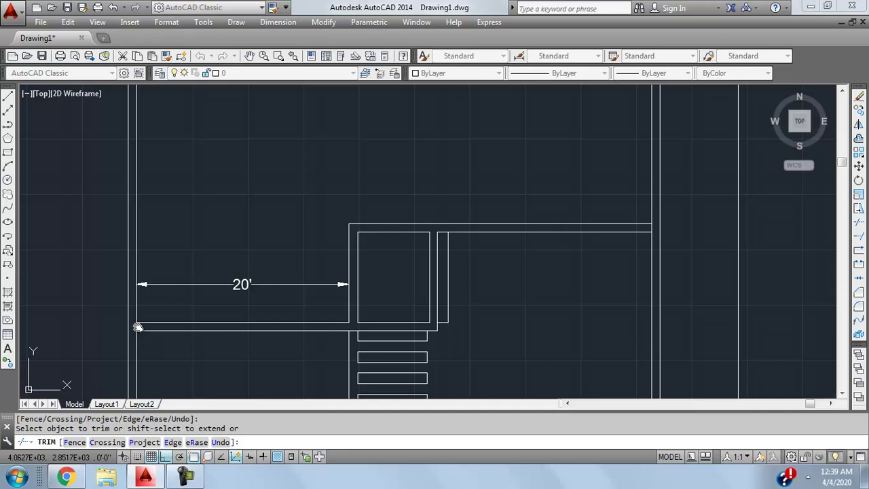
{"action": "key", "text": "Escape"}
{"action": "left_click", "coordinate": [251, 262]}
{"action": "key", "text": "Escape"}
{"action": "middle_click_drag", "start_coordinate": [256, 242], "coordinate": [238, 275]}
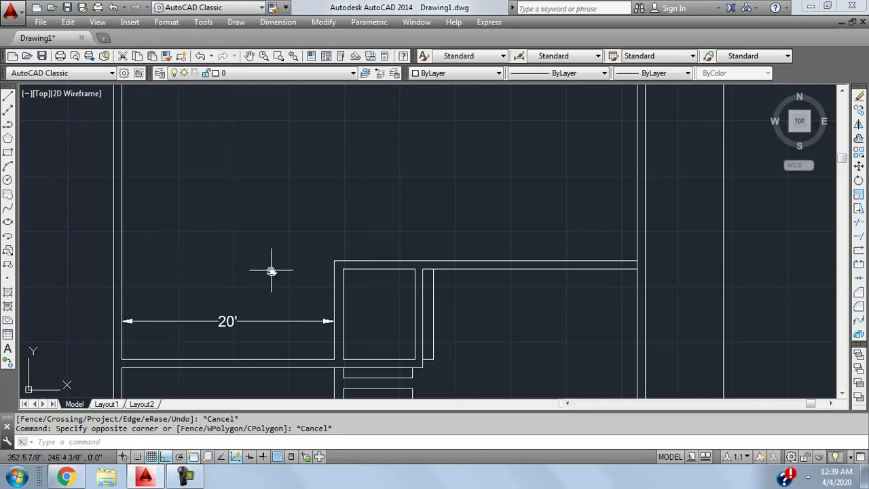
{"action": "middle_click_drag", "start_coordinate": [270, 213], "coordinate": [242, 263]}
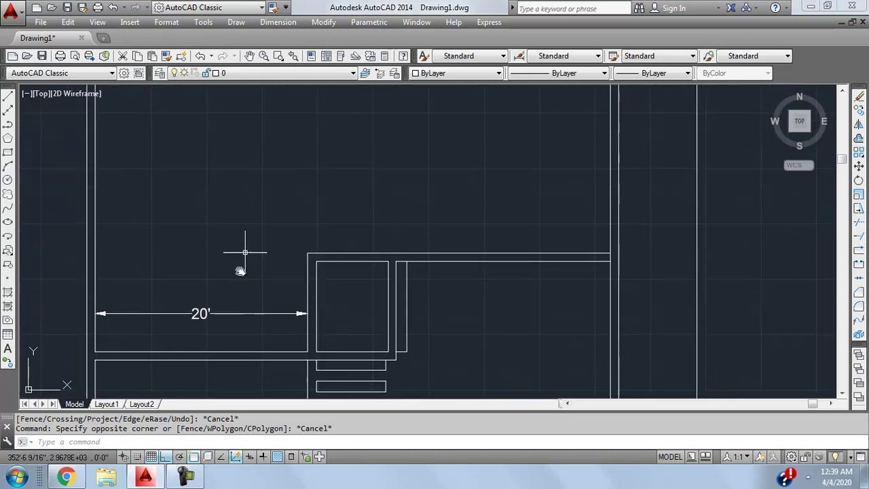
{"action": "left_click", "coordinate": [245, 352]}
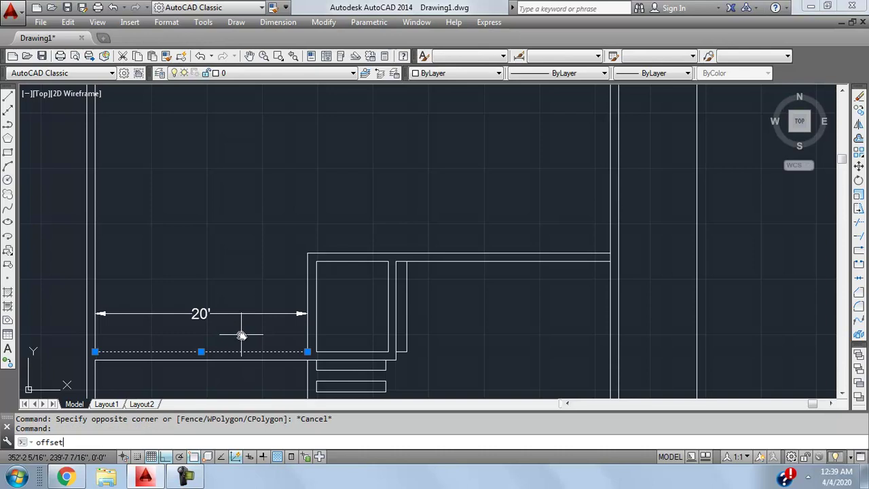
Offset the selected wall line 30' upward to form the room's top line.
{"action": "key", "text": "Return"}
{"action": "type", "text": "3"}
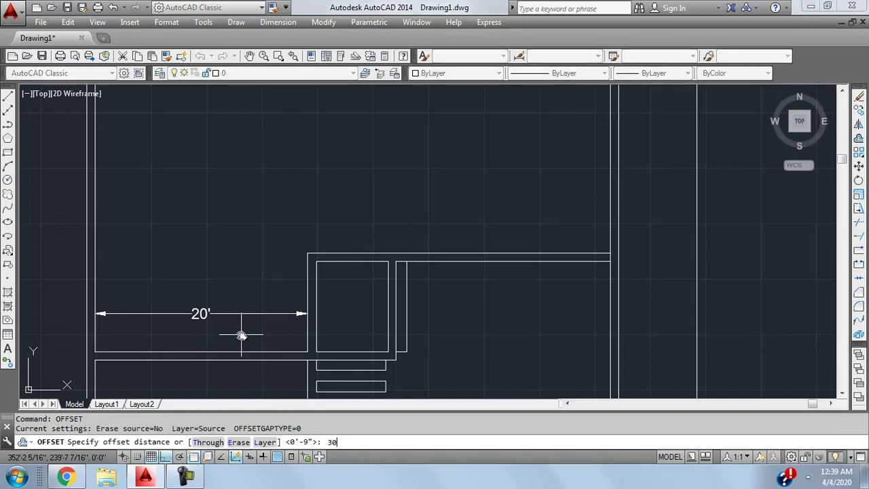
{"action": "type", "text": "0"}
{"action": "key", "text": "Return"}
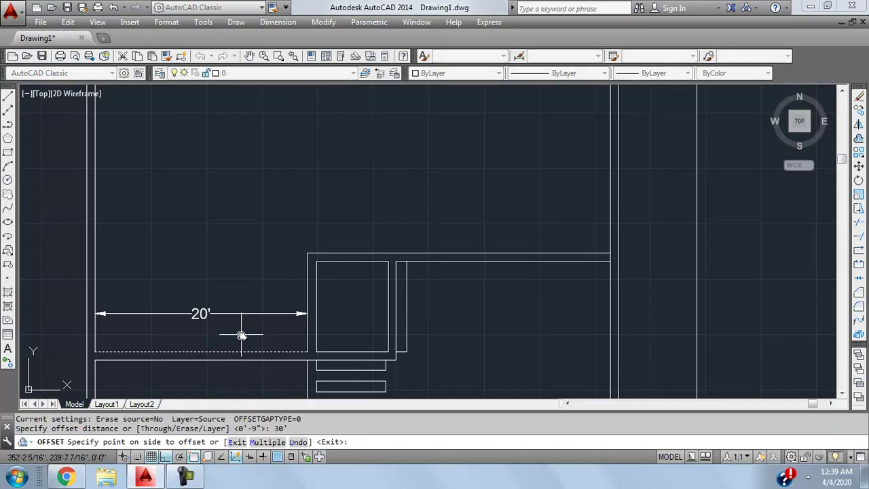
{"action": "left_click", "coordinate": [252, 166]}
{"action": "scroll", "coordinate": [259, 178], "scroll_direction": "down", "scroll_amount": 4}
{"action": "mouse_move", "coordinate": [259, 178]}
{"action": "middle_mouse_down"}
{"action": "mouse_move", "coordinate": [258, 274]}
{"action": "mouse_move", "coordinate": [306, 251]}
{"action": "middle_mouse_up"}
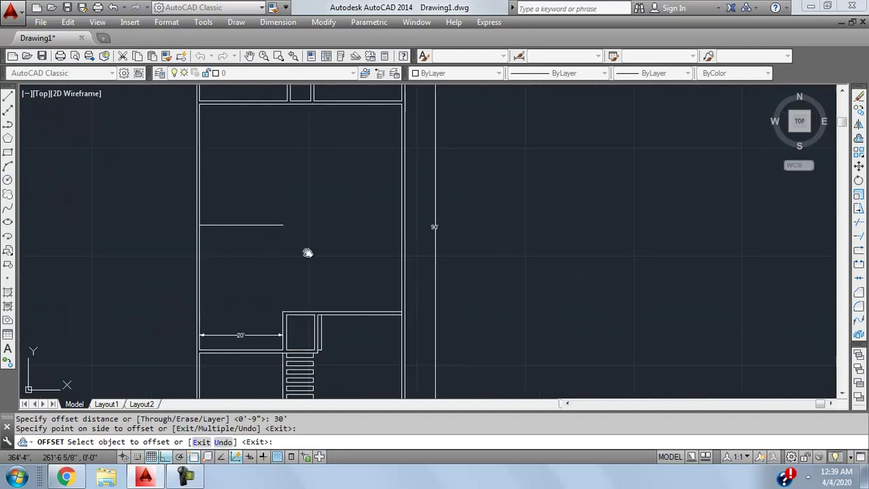
{"action": "scroll", "coordinate": [286, 251], "scroll_direction": "down", "scroll_amount": 2}
{"action": "scroll", "coordinate": [282, 242], "scroll_direction": "up", "scroll_amount": 4}
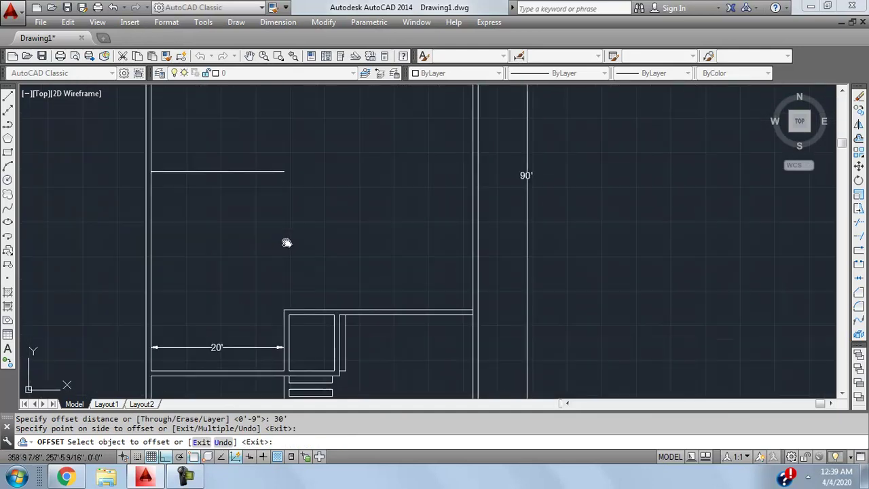
{"action": "key", "text": "Escape"}
Extend the room's side line up to the new top line.
{"action": "type", "text": "ex"}
{"action": "key", "text": "Return"}
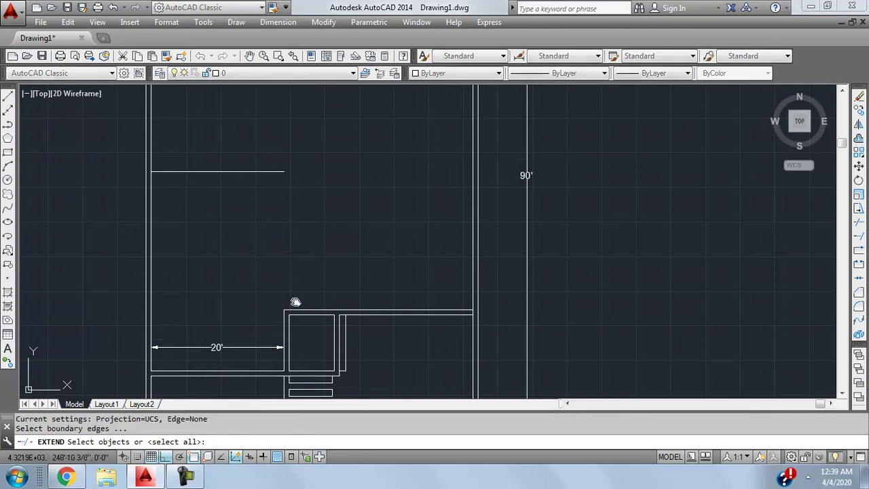
{"action": "key", "text": "Return"}
{"action": "left_click", "coordinate": [283, 320]}
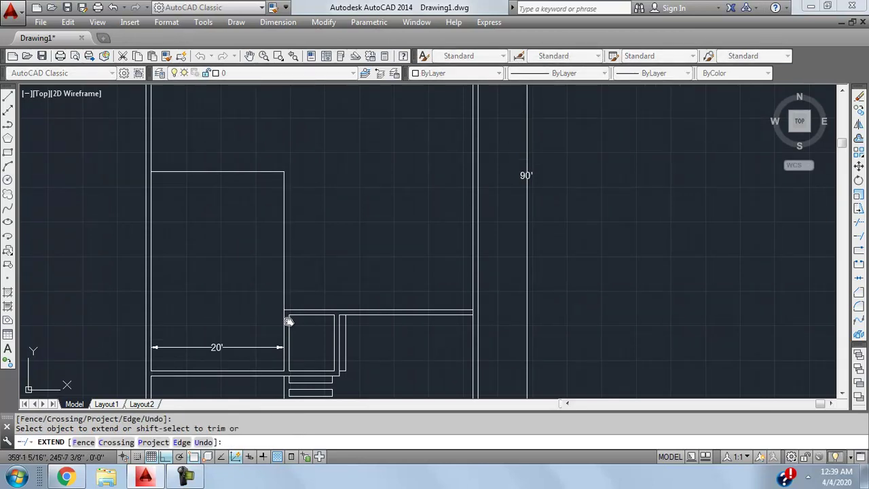
{"action": "key", "text": "Escape"}
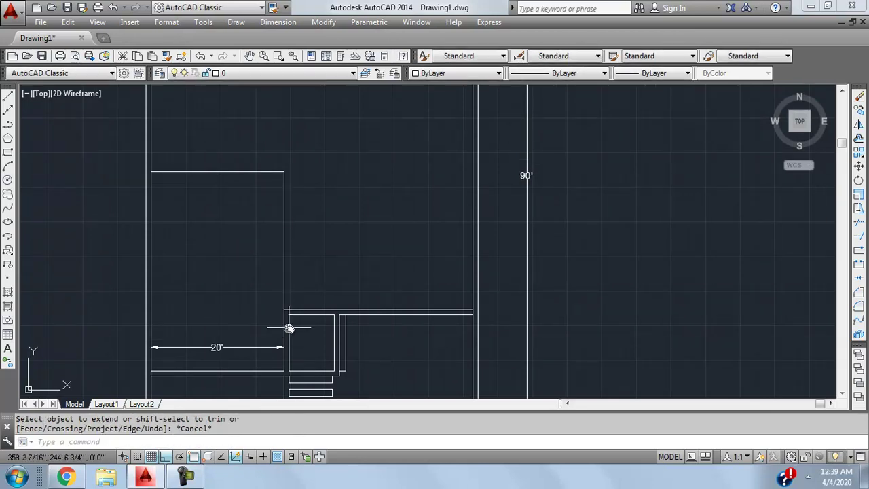
{"action": "middle_click_drag", "start_coordinate": [233, 193], "coordinate": [233, 136]}
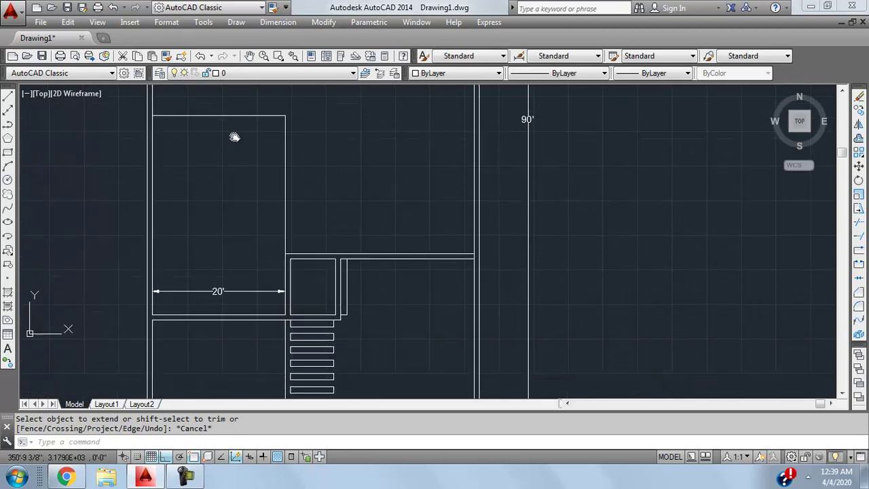
{"action": "middle_click_drag", "start_coordinate": [241, 241], "coordinate": [233, 272]}
{"action": "mouse_move", "coordinate": [246, 235]}
{"action": "middle_mouse_down"}
{"action": "mouse_move", "coordinate": [214, 237]}
{"action": "mouse_move", "coordinate": [279, 258]}
{"action": "middle_mouse_up"}
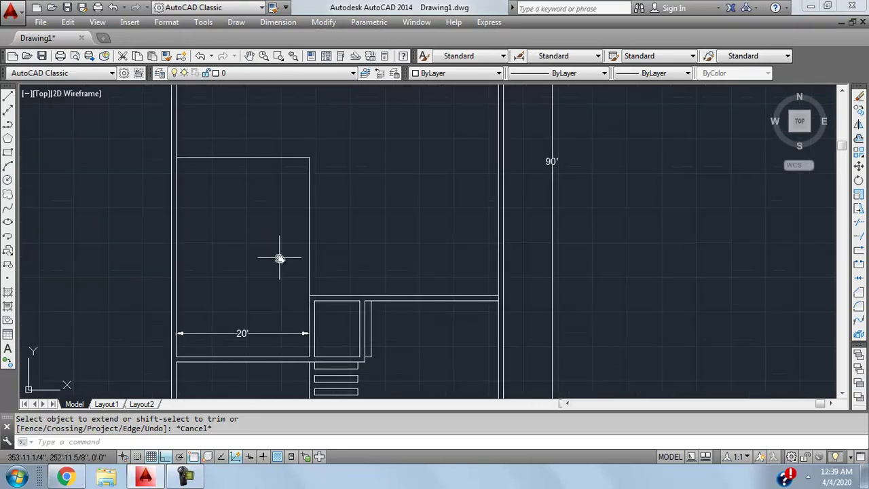
Lengthen the outer wall line upward by dragging its top grip.
{"action": "left_click", "coordinate": [314, 318]}
{"action": "mouse_move", "coordinate": [324, 174]}
{"action": "middle_mouse_down"}
{"action": "mouse_move", "coordinate": [281, 196]}
{"action": "mouse_move", "coordinate": [283, 265]}
{"action": "mouse_move", "coordinate": [287, 215]}
{"action": "mouse_move", "coordinate": [297, 242]}
{"action": "mouse_move", "coordinate": [285, 267]}
{"action": "mouse_move", "coordinate": [293, 179]}
{"action": "middle_mouse_up"}
{"action": "scroll", "coordinate": [282, 195], "scroll_direction": "down", "scroll_amount": 2}
{"action": "key", "text": "Escape"}
{"action": "scroll", "coordinate": [291, 234], "scroll_direction": "up", "scroll_amount": 4}
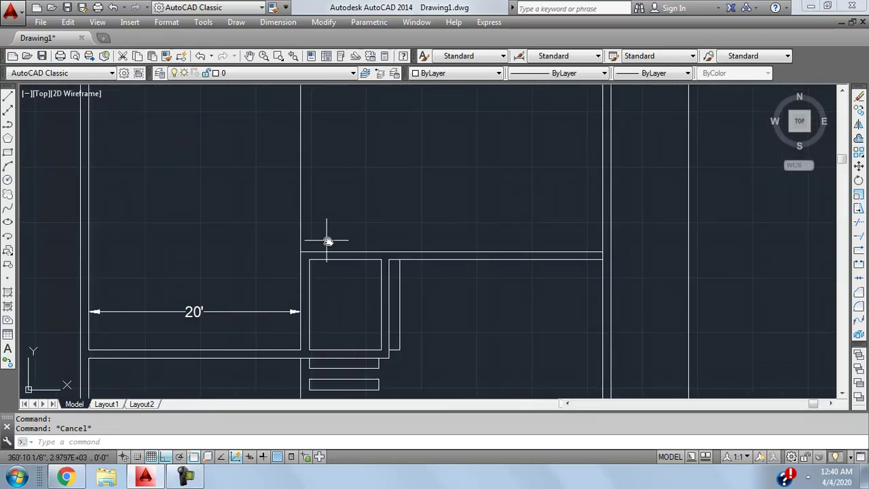
{"action": "scroll", "coordinate": [332, 239], "scroll_direction": "down", "scroll_amount": 2}
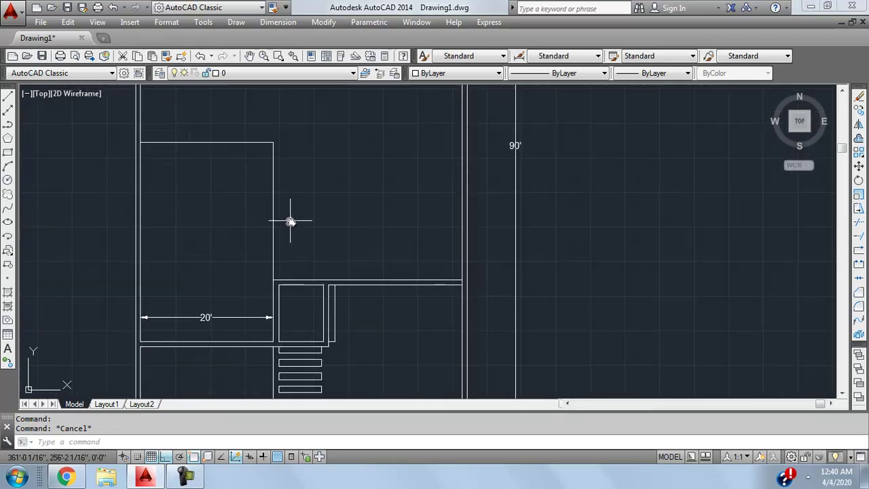
{"action": "left_click", "coordinate": [288, 296]}
{"action": "left_click", "coordinate": [273, 299]}
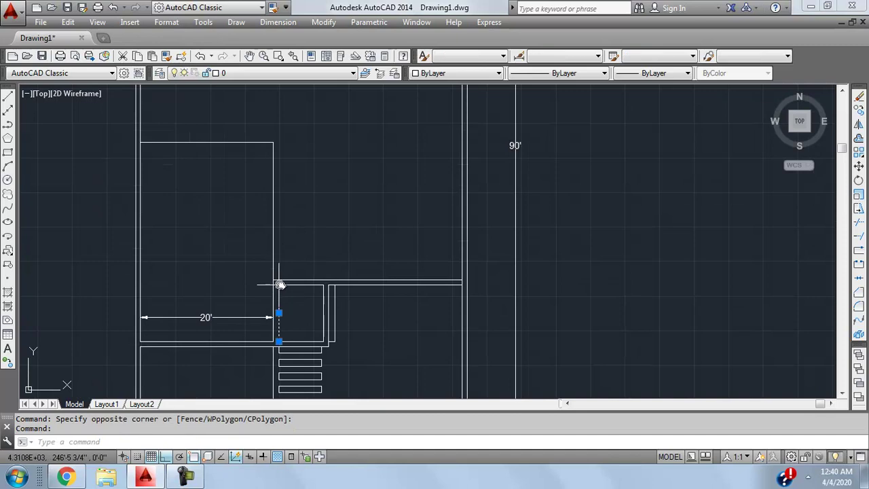
{"action": "left_click", "coordinate": [278, 286]}
{"action": "left_click", "coordinate": [287, 135]}
{"action": "key", "text": "Escape"}
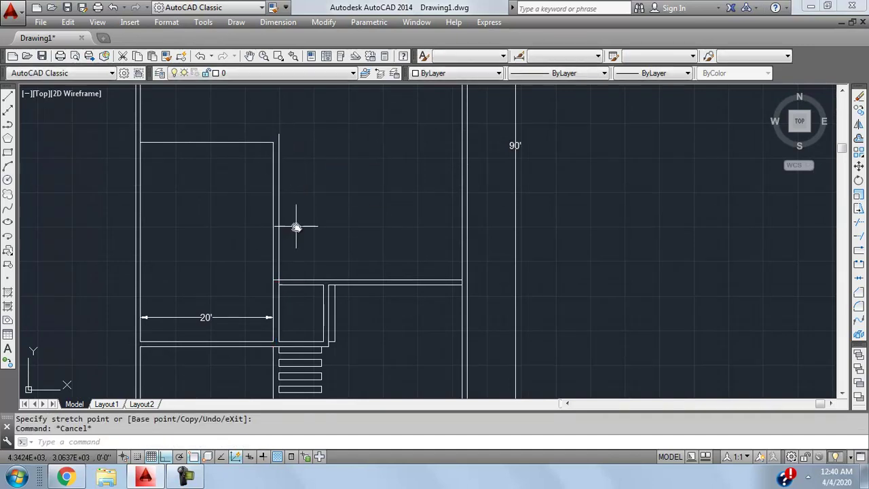
Trim the wall lines crossing at the room's corner.
{"action": "type", "text": "tr"}
{"action": "key", "text": "Return"}
{"action": "key", "text": "Return"}
{"action": "scroll", "coordinate": [279, 285], "scroll_direction": "up", "scroll_amount": 6}
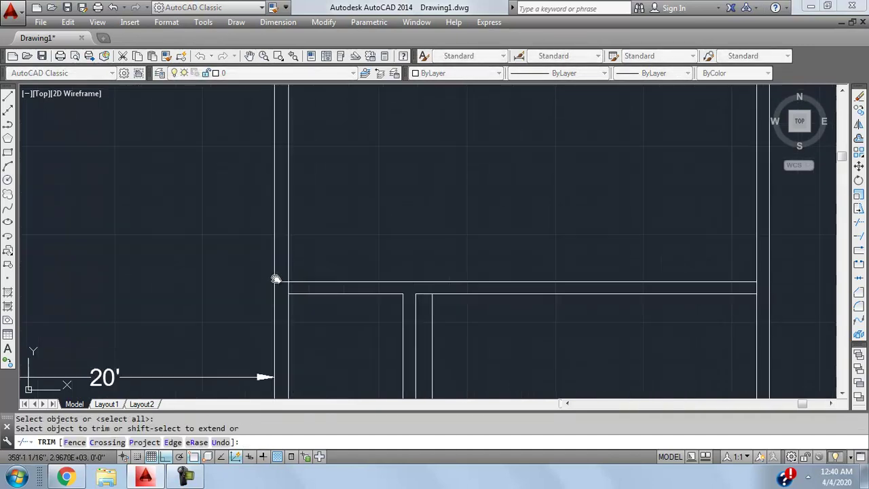
{"action": "left_click", "coordinate": [278, 287]}
{"action": "left_click", "coordinate": [301, 297]}
{"action": "scroll", "coordinate": [311, 313], "scroll_direction": "down", "scroll_amount": 4}
{"action": "scroll", "coordinate": [333, 249], "scroll_direction": "up", "scroll_amount": 5}
{"action": "middle_click_drag", "start_coordinate": [339, 260], "coordinate": [343, 297]}
{"action": "key", "text": "Escape"}
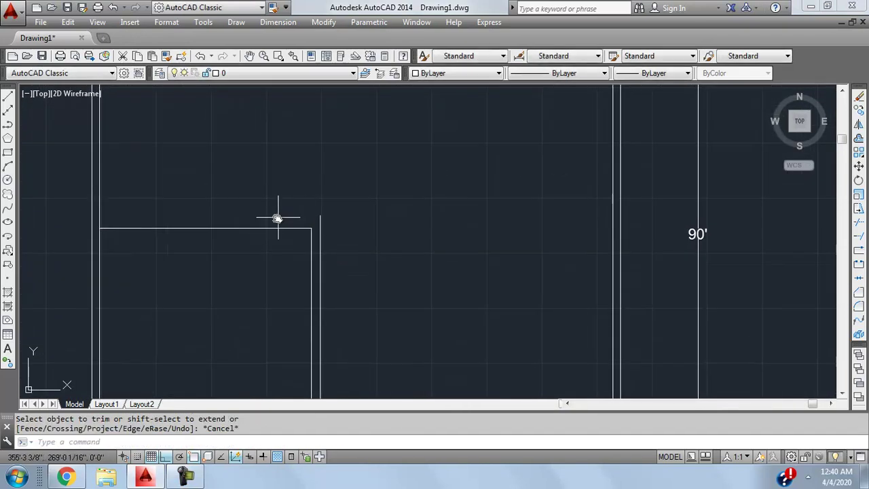
Offset the room's top wall line 9" upward to double it.
{"action": "left_click", "coordinate": [259, 228]}
{"action": "type", "text": "cop"}
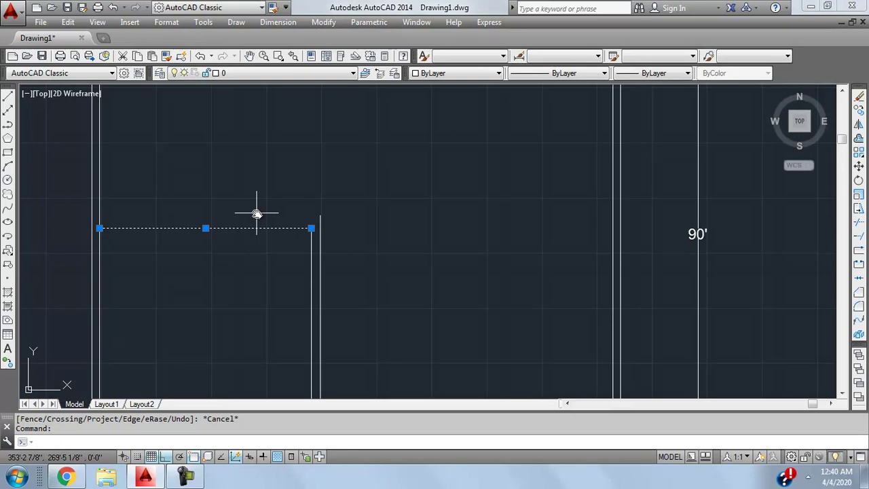
{"action": "key", "text": "Return"}
{"action": "type", "text": "9"}
{"action": "key", "text": "Return"}
{"action": "left_click", "coordinate": [266, 210]}
{"action": "scroll", "coordinate": [360, 224], "scroll_direction": "up", "scroll_amount": 2}
{"action": "key", "text": "Escape"}
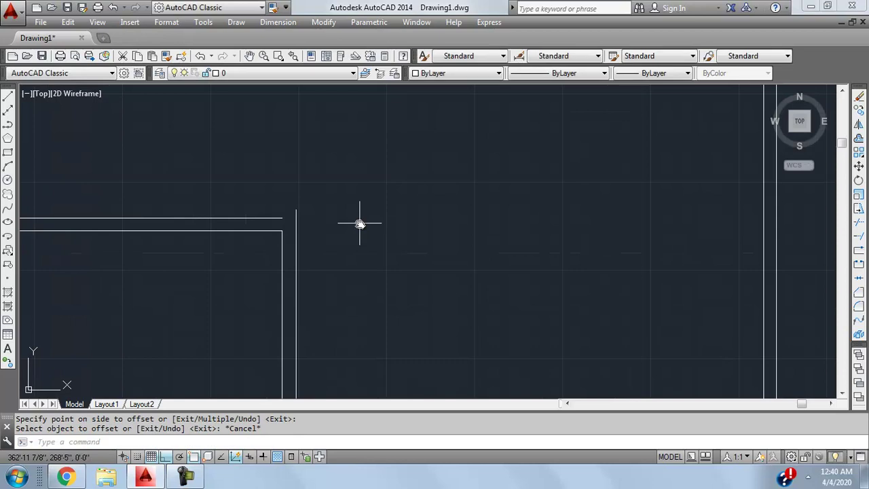
Extend the new 9" top line to the vertical wall and trim the corner overlap.
{"action": "type", "text": "ex"}
{"action": "key", "text": "Return"}
{"action": "key", "text": "Return"}
{"action": "left_click", "coordinate": [287, 218]}
{"action": "key", "text": "Escape"}
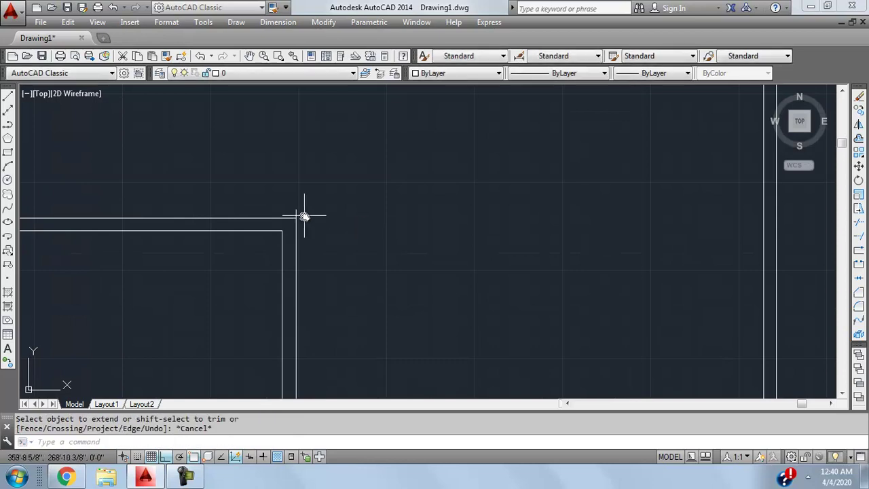
{"action": "type", "text": "tr"}
{"action": "key", "text": "Return"}
{"action": "key", "text": "Return"}
{"action": "left_click", "coordinate": [292, 210]}
{"action": "left_click", "coordinate": [299, 215]}
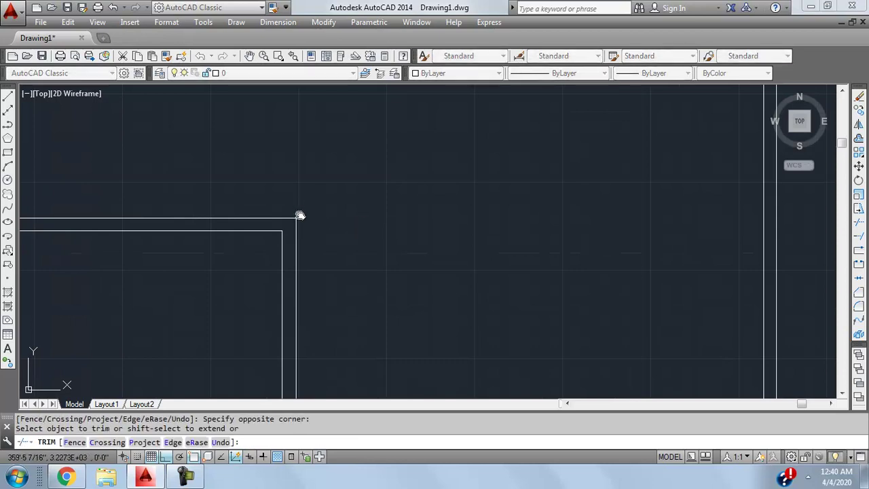
{"action": "scroll", "coordinate": [354, 265], "scroll_direction": "down", "scroll_amount": 4}
{"action": "scroll", "coordinate": [346, 262], "scroll_direction": "up", "scroll_amount": 4}
{"action": "key", "text": "Escape"}
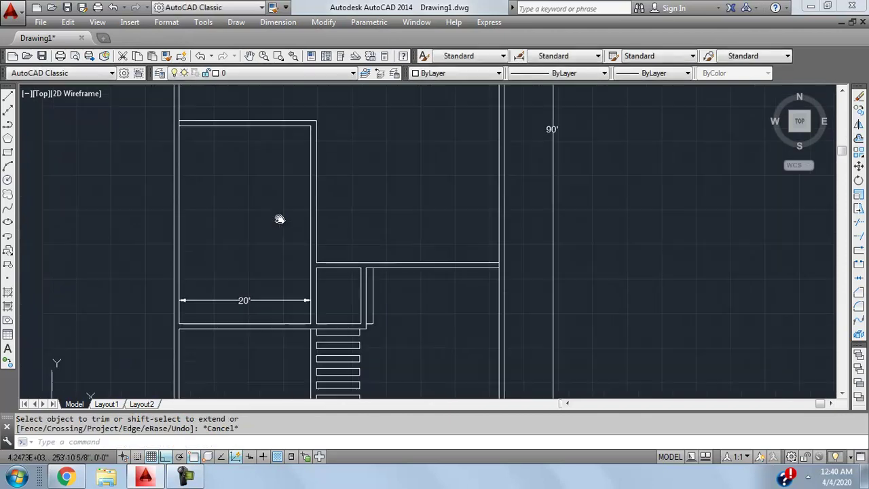
Zoom around the top wall and start another trim, then cancel it.
{"action": "scroll", "coordinate": [264, 199], "scroll_direction": "up", "scroll_amount": 2}
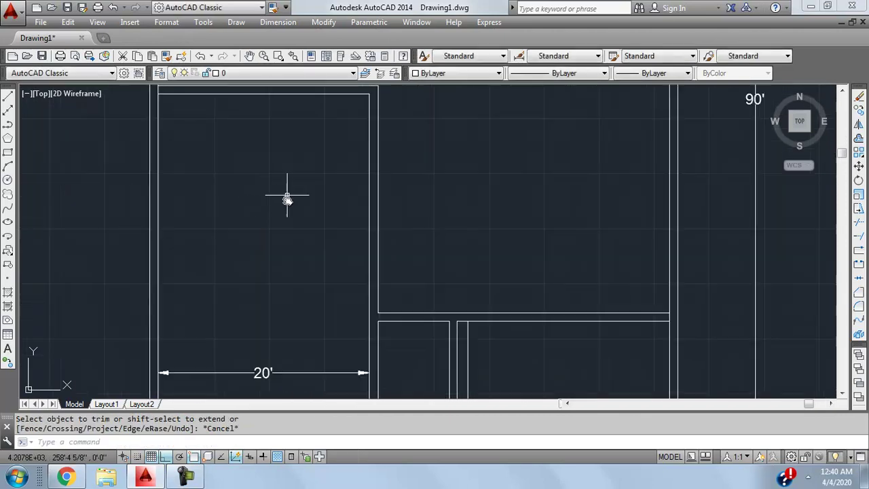
{"action": "scroll", "coordinate": [287, 199], "scroll_direction": "down", "scroll_amount": 4}
{"action": "scroll", "coordinate": [285, 248], "scroll_direction": "up", "scroll_amount": 1}
{"action": "scroll", "coordinate": [262, 252], "scroll_direction": "up", "scroll_amount": 2}
{"action": "scroll", "coordinate": [306, 249], "scroll_direction": "up", "scroll_amount": 4}
{"action": "key", "text": "Return"}
{"action": "key", "text": "Return"}
{"action": "left_click", "coordinate": [227, 175]}
{"action": "scroll", "coordinate": [312, 246], "scroll_direction": "down", "scroll_amount": 3}
{"action": "key", "text": "Escape"}
Select the 20' dimension and delete it.
{"action": "left_click", "coordinate": [293, 248]}
{"action": "left_click", "coordinate": [274, 266]}
{"action": "key", "text": "Delete"}
{"action": "middle_click_drag", "start_coordinate": [273, 266], "coordinate": [253, 243]}
{"action": "scroll", "coordinate": [252, 244], "scroll_direction": "up", "scroll_amount": 4}
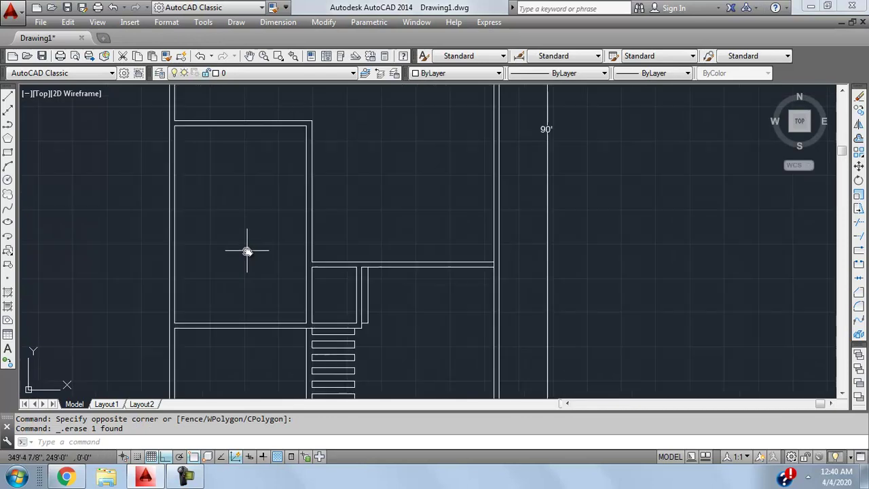
{"action": "scroll", "coordinate": [250, 177], "scroll_direction": "up", "scroll_amount": 1}
{"action": "middle_click_drag", "start_coordinate": [253, 180], "coordinate": [175, 191]}
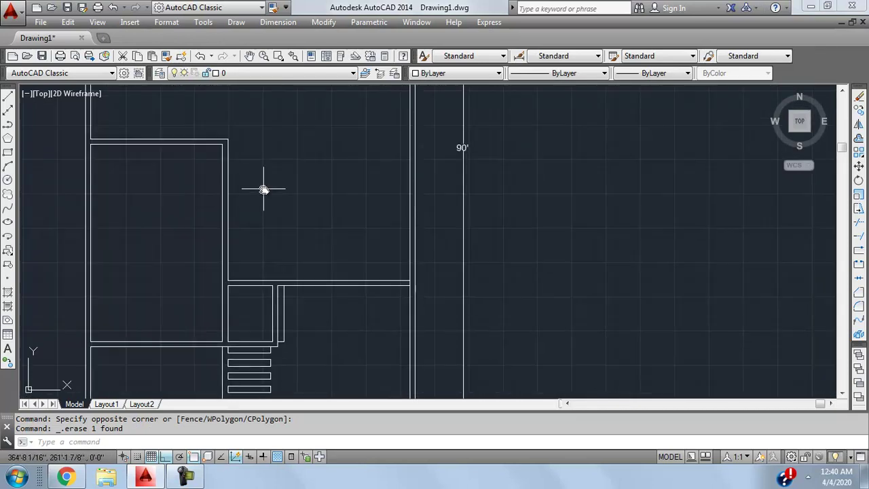
{"action": "scroll", "coordinate": [264, 189], "scroll_direction": "up", "scroll_amount": 4}
{"action": "scroll", "coordinate": [340, 183], "scroll_direction": "down", "scroll_amount": 4}
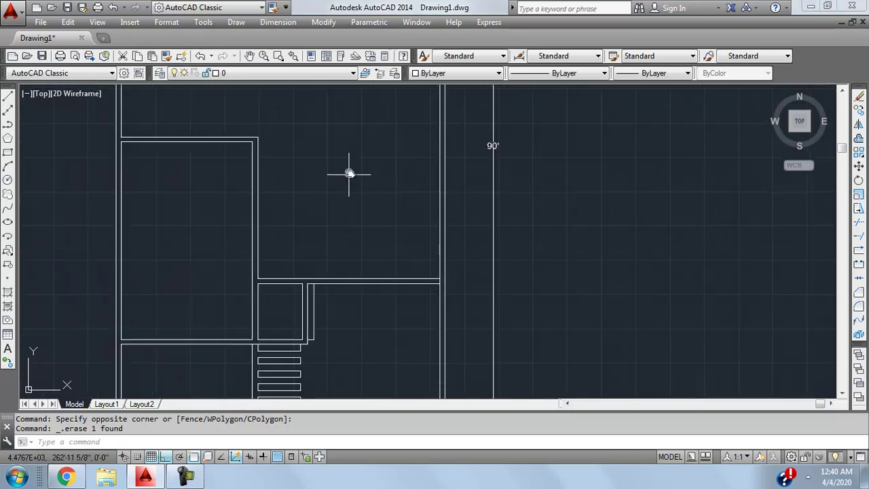
{"action": "middle_click_drag", "start_coordinate": [349, 171], "coordinate": [322, 199]}
{"action": "left_click", "coordinate": [278, 21]}
{"action": "left_click", "coordinate": [282, 57]}
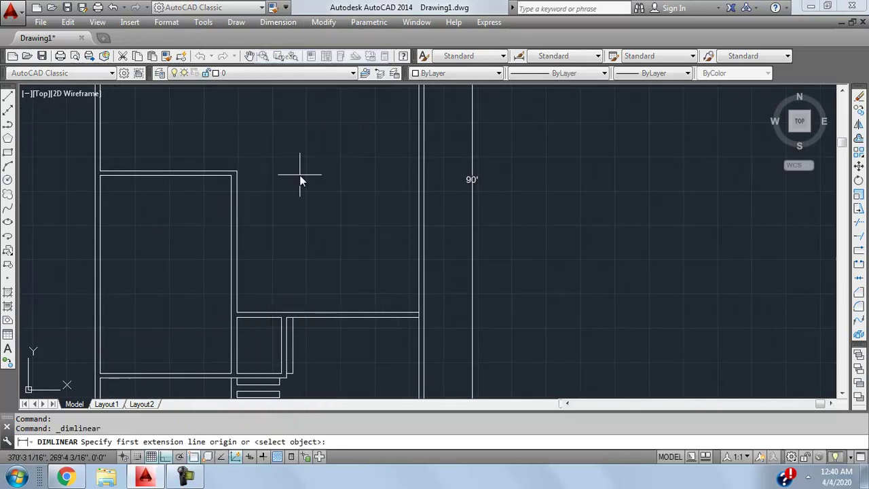
{"action": "left_click", "coordinate": [237, 171]}
{"action": "left_click", "coordinate": [417, 171]}
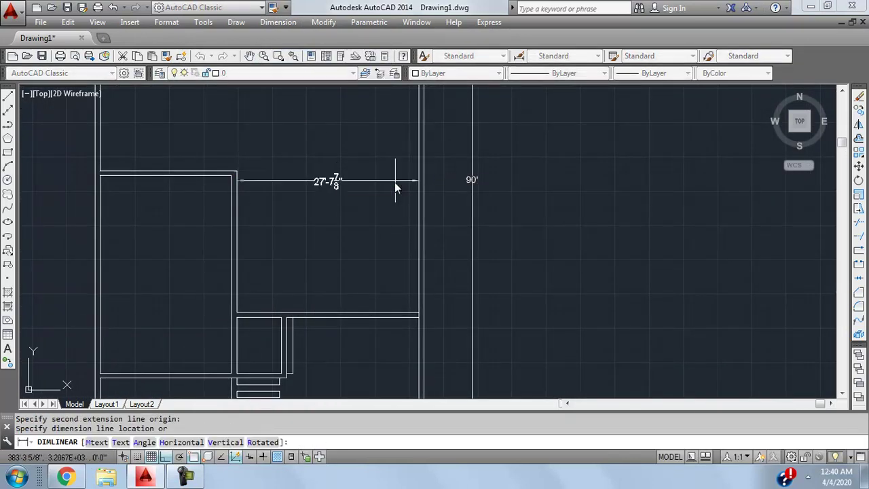
{"action": "left_click", "coordinate": [395, 184]}
{"action": "scroll", "coordinate": [356, 220], "scroll_direction": "up", "scroll_amount": 2}
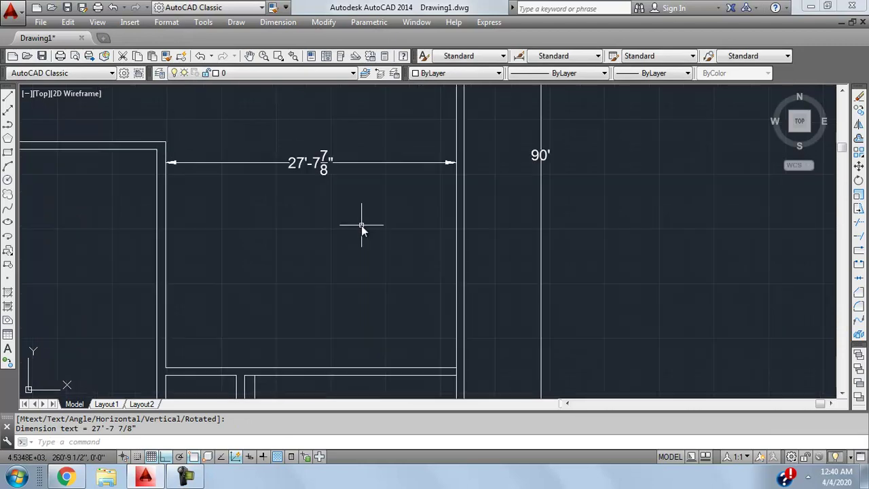
{"action": "left_click", "coordinate": [277, 21]}
{"action": "left_click", "coordinate": [285, 56]}
{"action": "left_click", "coordinate": [167, 142]}
{"action": "left_click", "coordinate": [165, 370]}
{"action": "left_click", "coordinate": [310, 231]}
{"action": "left_click", "coordinate": [385, 274]}
{"action": "left_click", "coordinate": [280, 137]}
{"action": "key", "text": "Delete"}
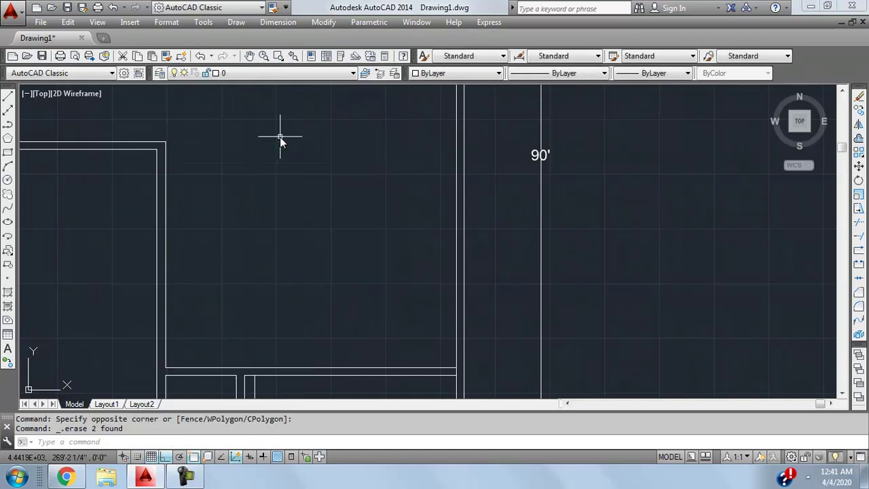
{"action": "scroll", "coordinate": [292, 146], "scroll_direction": "down", "scroll_amount": 4}
{"action": "mouse_move", "coordinate": [333, 171]}
{"action": "middle_mouse_down"}
{"action": "mouse_move", "coordinate": [306, 194]}
{"action": "mouse_move", "coordinate": [306, 206]}
{"action": "middle_mouse_up"}
{"action": "scroll", "coordinate": [265, 244], "scroll_direction": "up", "scroll_amount": 4}
{"action": "scroll", "coordinate": [292, 214], "scroll_direction": "down", "scroll_amount": 2}
{"action": "scroll", "coordinate": [256, 293], "scroll_direction": "up", "scroll_amount": 2}
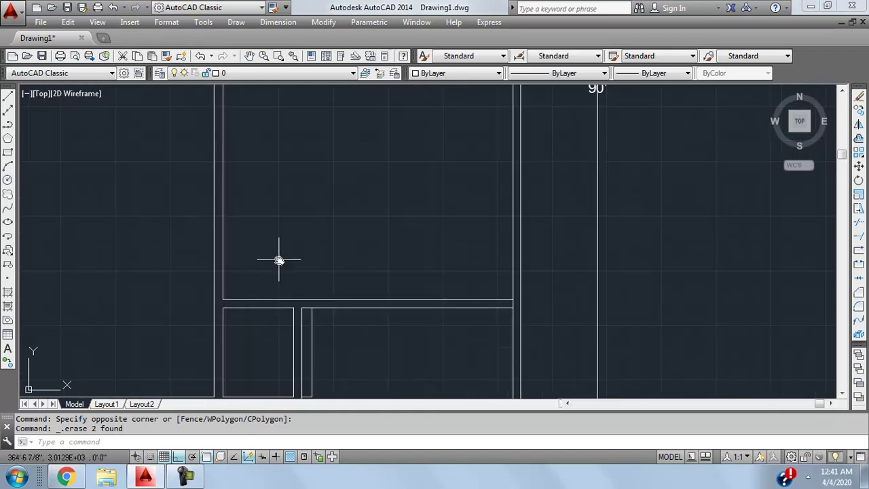
{"action": "scroll", "coordinate": [281, 252], "scroll_direction": "down", "scroll_amount": 2}
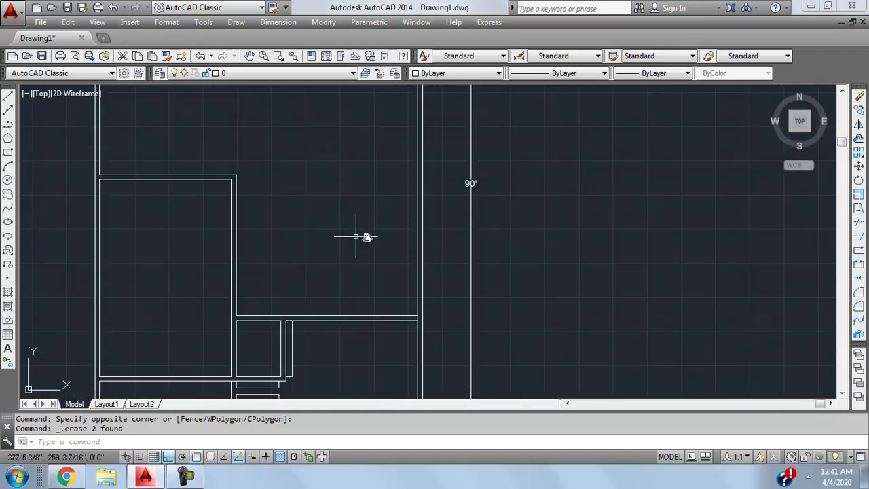
{"action": "scroll", "coordinate": [291, 192], "scroll_direction": "up", "scroll_amount": 2}
{"action": "middle_click_drag", "start_coordinate": [291, 192], "coordinate": [316, 203]}
{"action": "scroll", "coordinate": [378, 240], "scroll_direction": "down", "scroll_amount": 2}
{"action": "middle_click_drag", "start_coordinate": [293, 130], "coordinate": [322, 247]}
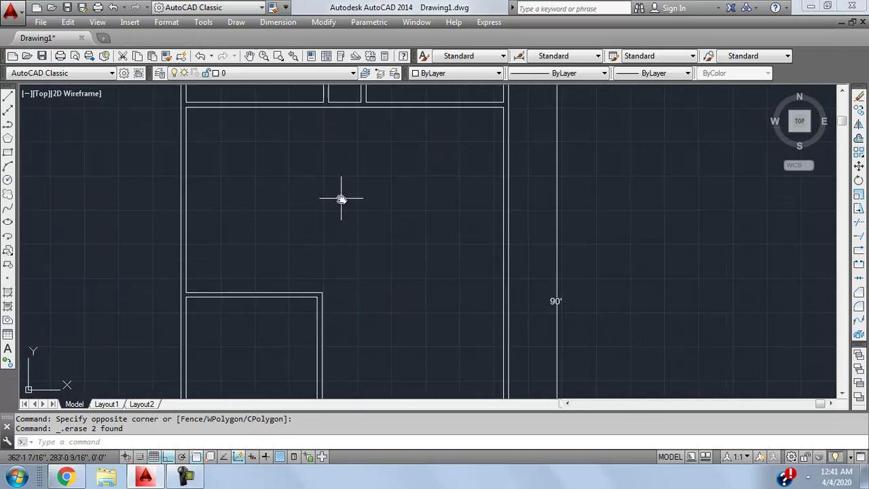
{"action": "scroll", "coordinate": [341, 198], "scroll_direction": "down", "scroll_amount": 2}
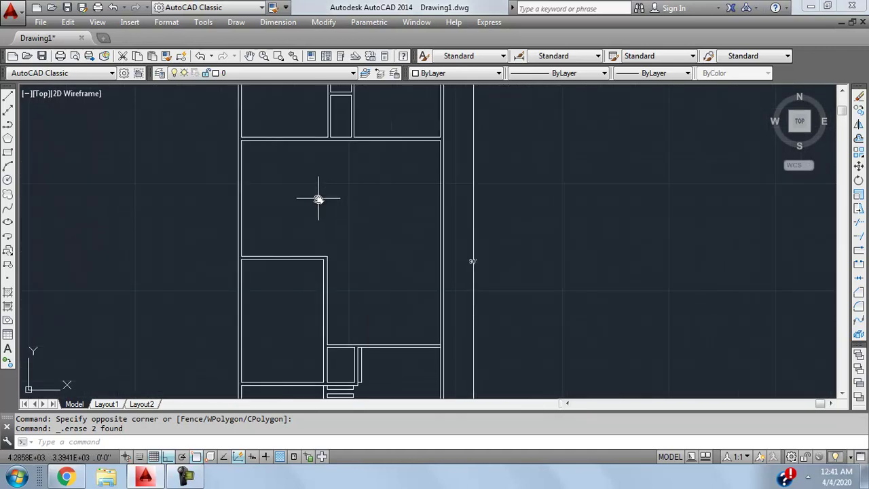
{"action": "scroll", "coordinate": [319, 199], "scroll_direction": "down", "scroll_amount": 2}
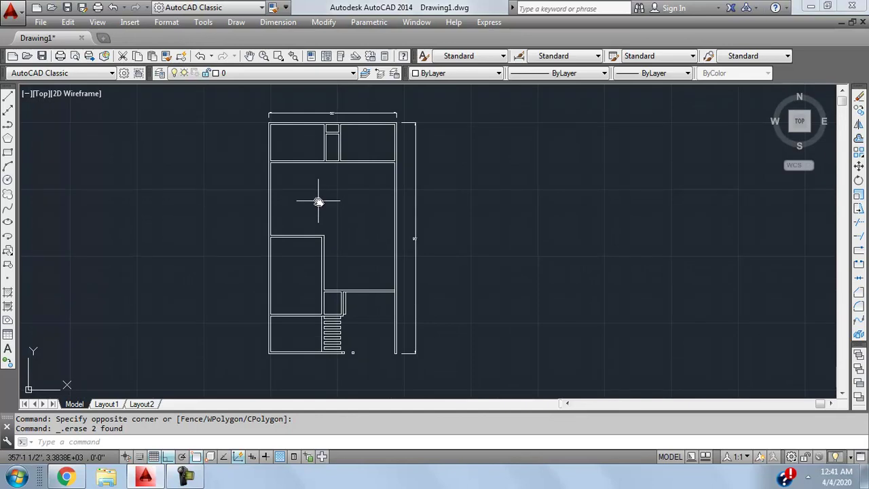
{"action": "scroll", "coordinate": [316, 204], "scroll_direction": "up", "scroll_amount": 2}
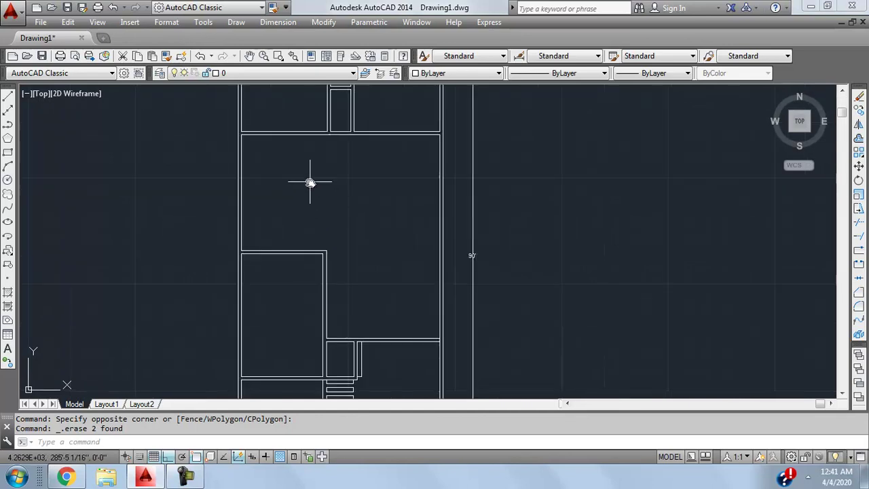
{"action": "scroll", "coordinate": [306, 208], "scroll_direction": "up", "scroll_amount": 1}
{"action": "scroll", "coordinate": [307, 211], "scroll_direction": "down", "scroll_amount": 1}
{"action": "scroll", "coordinate": [299, 197], "scroll_direction": "down", "scroll_amount": 1}
{"action": "scroll", "coordinate": [260, 198], "scroll_direction": "up", "scroll_amount": 1}
Offset the large room's left wall 5' inward to make the first partition line.
{"action": "left_click", "coordinate": [224, 217]}
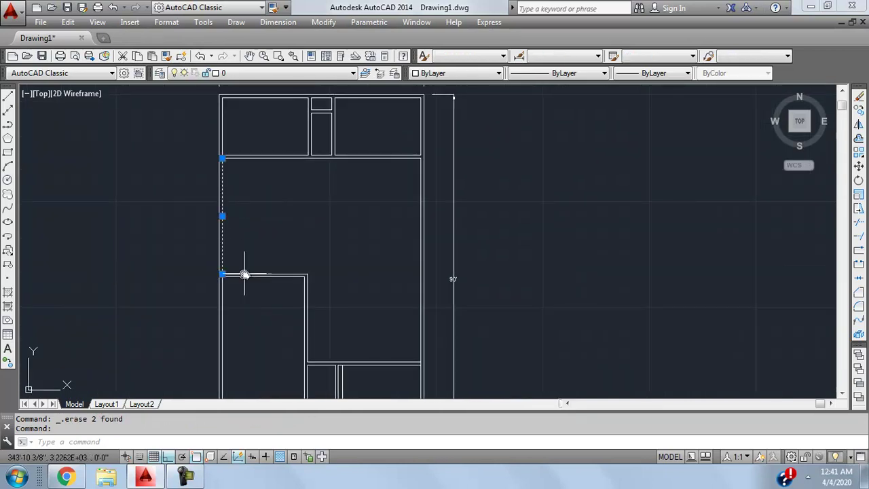
{"action": "scroll", "coordinate": [245, 238], "scroll_direction": "up", "scroll_amount": 2}
{"action": "scroll", "coordinate": [250, 207], "scroll_direction": "down", "scroll_amount": 2}
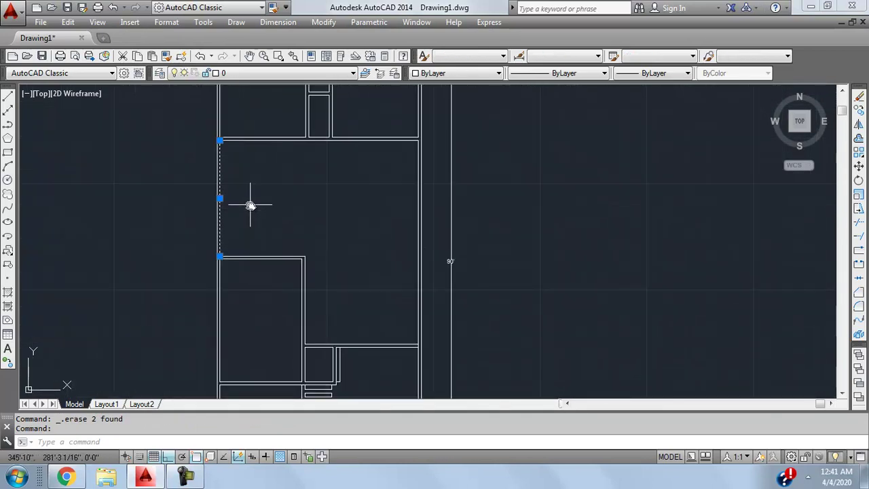
{"action": "type", "text": "offset"}
{"action": "key", "text": "Return"}
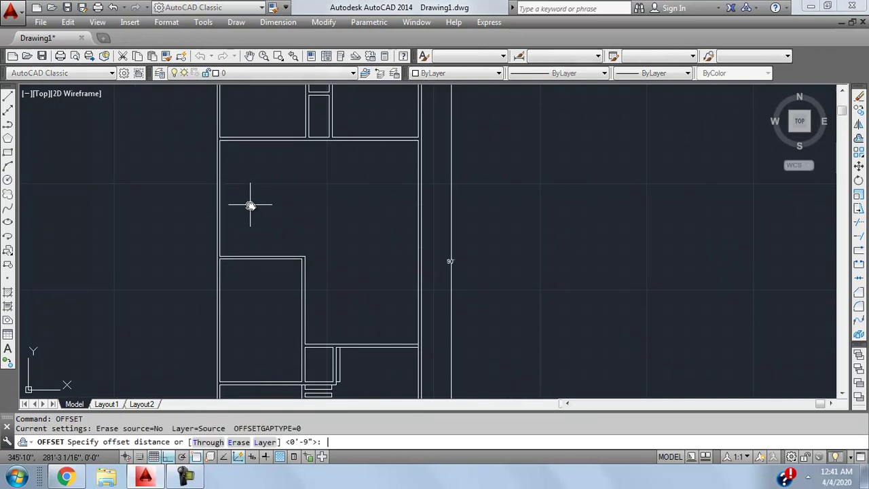
{"action": "type", "text": "5'"}
{"action": "key", "text": "Return"}
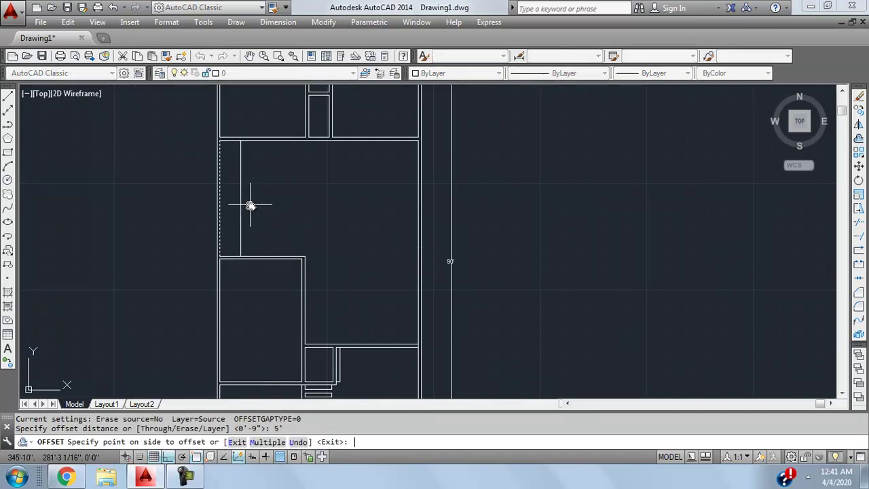
{"action": "left_click", "coordinate": [251, 205]}
{"action": "scroll", "coordinate": [250, 205], "scroll_direction": "up", "scroll_amount": 2}
{"action": "key", "text": "Escape"}
Offset the 5' line 9" to its right and delete the stray left-side copy.
{"action": "left_click", "coordinate": [222, 223]}
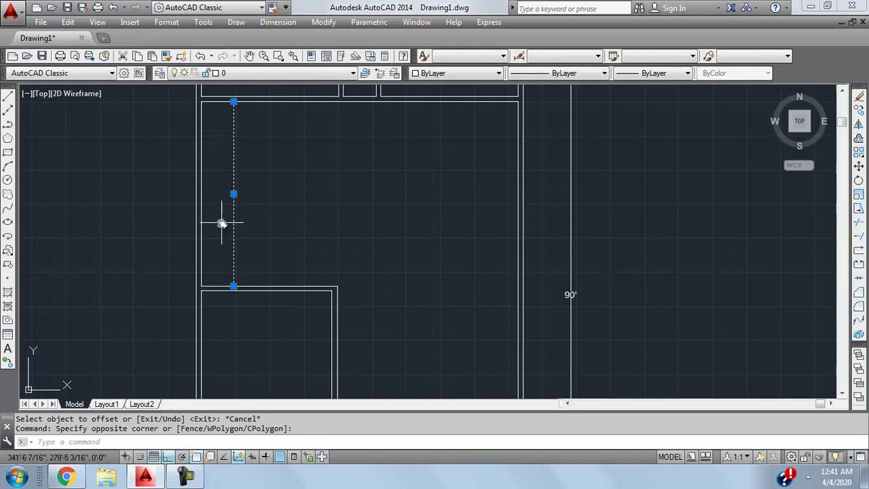
{"action": "type", "text": "offset"}
{"action": "key", "text": "Return"}
{"action": "type", "text": "9\""}
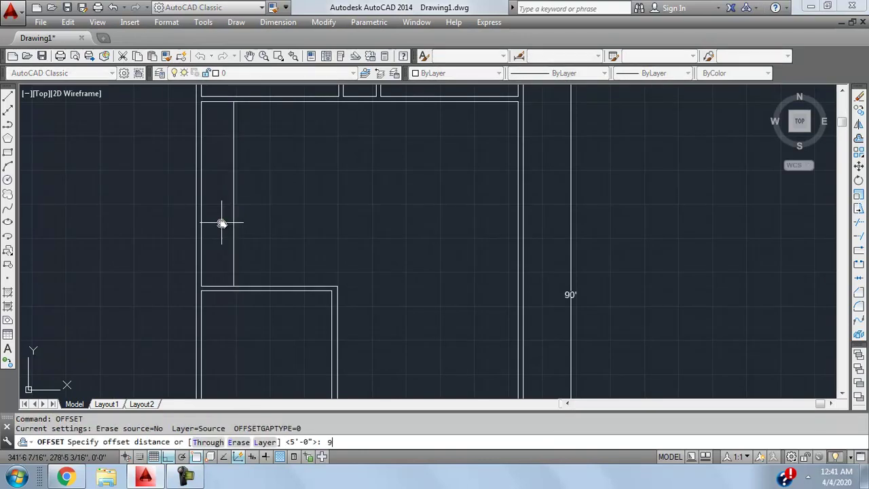
{"action": "key", "text": "Return"}
{"action": "left_click", "coordinate": [223, 223]}
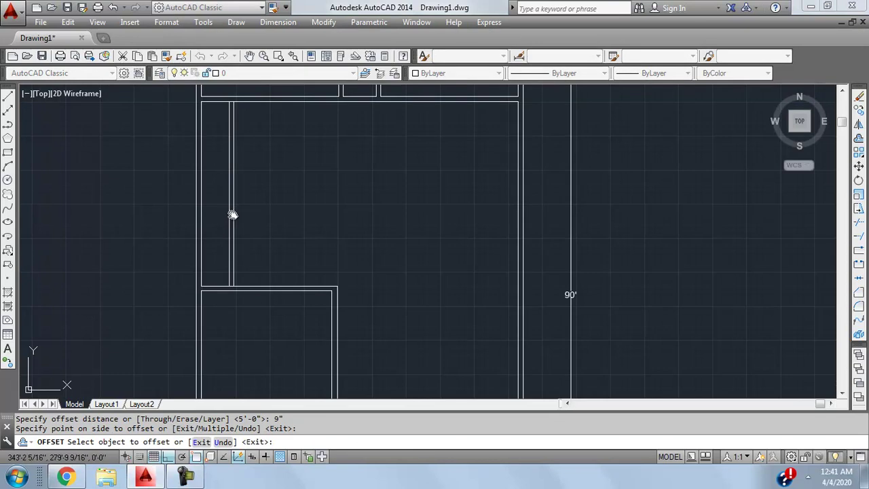
{"action": "left_click", "coordinate": [232, 214]}
{"action": "left_click", "coordinate": [239, 216]}
{"action": "key", "text": "Escape"}
{"action": "left_click", "coordinate": [230, 216]}
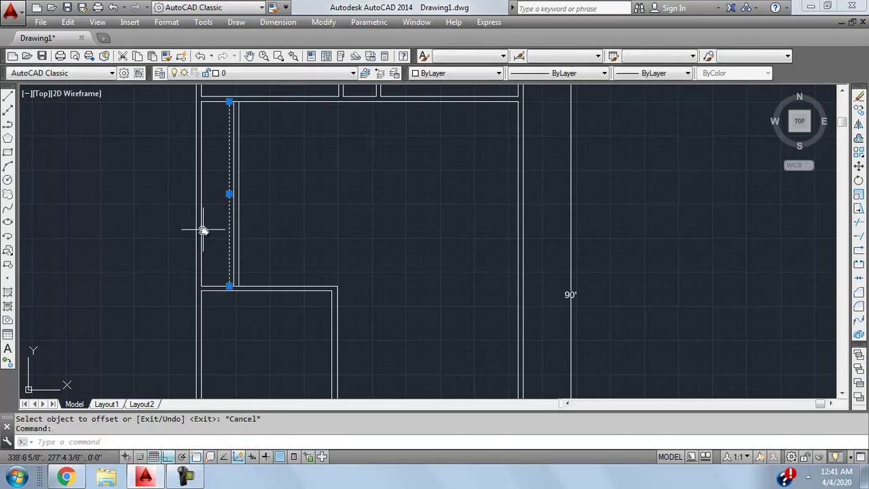
{"action": "key", "text": "Delete"}
Check the 5' partition spacing with a linear dimension, then delete that dimension.
{"action": "scroll", "coordinate": [225, 197], "scroll_direction": "up", "scroll_amount": 1}
{"action": "left_click", "coordinate": [277, 22]}
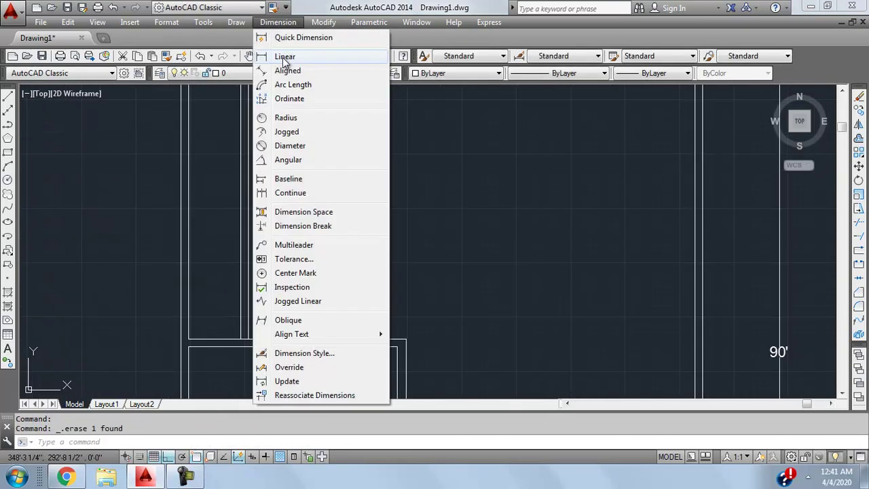
{"action": "left_click", "coordinate": [284, 57]}
{"action": "left_click", "coordinate": [190, 158]}
{"action": "left_click", "coordinate": [240, 159]}
{"action": "left_click", "coordinate": [225, 173]}
{"action": "left_click", "coordinate": [213, 175]}
{"action": "key", "text": "Delete"}
Pan and zoom across the plan to review the upper rooms and stair treads.
{"action": "scroll", "coordinate": [364, 219], "scroll_direction": "down", "scroll_amount": 2}
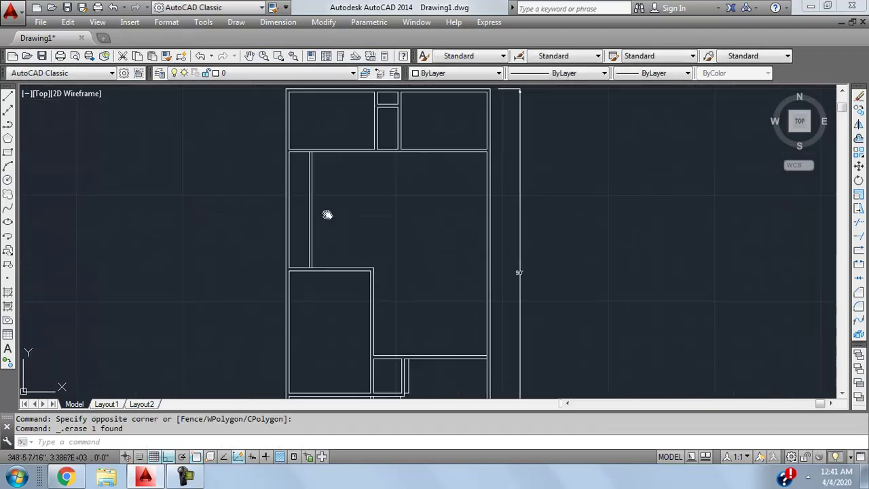
{"action": "middle_click_drag", "start_coordinate": [329, 217], "coordinate": [314, 228]}
{"action": "middle_click_drag", "start_coordinate": [338, 178], "coordinate": [340, 267]}
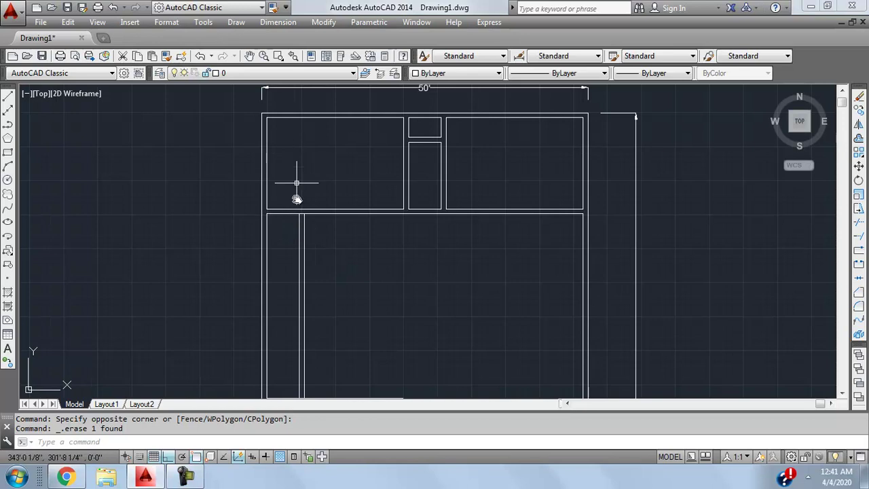
{"action": "scroll", "coordinate": [292, 204], "scroll_direction": "down", "scroll_amount": 2}
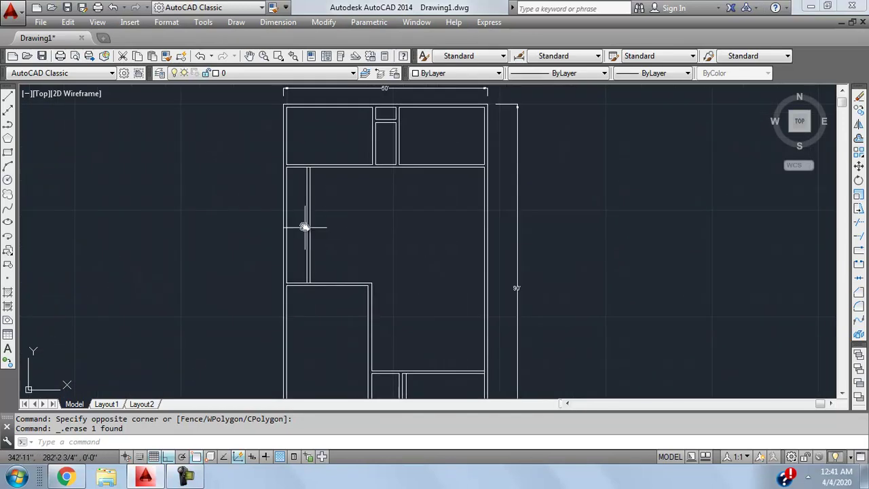
{"action": "scroll", "coordinate": [298, 212], "scroll_direction": "up", "scroll_amount": 2}
{"action": "scroll", "coordinate": [309, 234], "scroll_direction": "down", "scroll_amount": 1}
{"action": "middle_click_drag", "start_coordinate": [427, 247], "coordinate": [413, 227]}
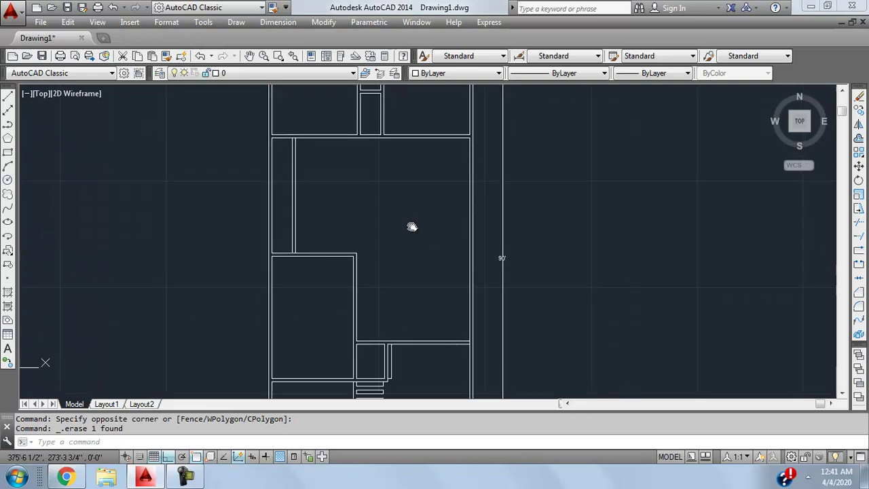
{"action": "left_click", "coordinate": [305, 181]}
{"action": "left_click", "coordinate": [351, 189]}
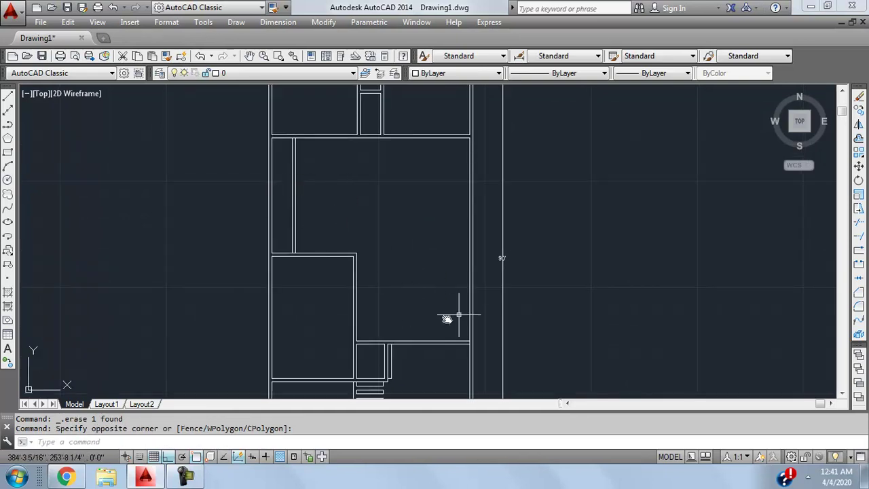
{"action": "middle_click_drag", "start_coordinate": [449, 292], "coordinate": [453, 197]}
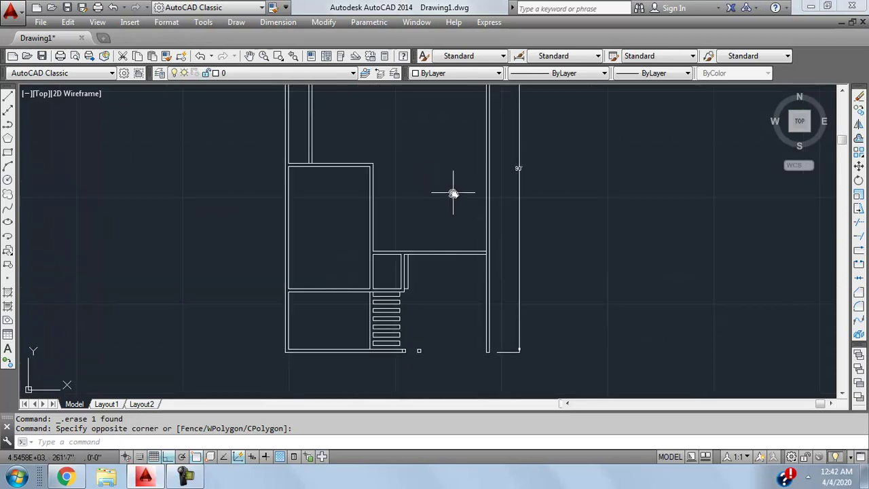
{"action": "scroll", "coordinate": [398, 165], "scroll_direction": "up", "scroll_amount": 2}
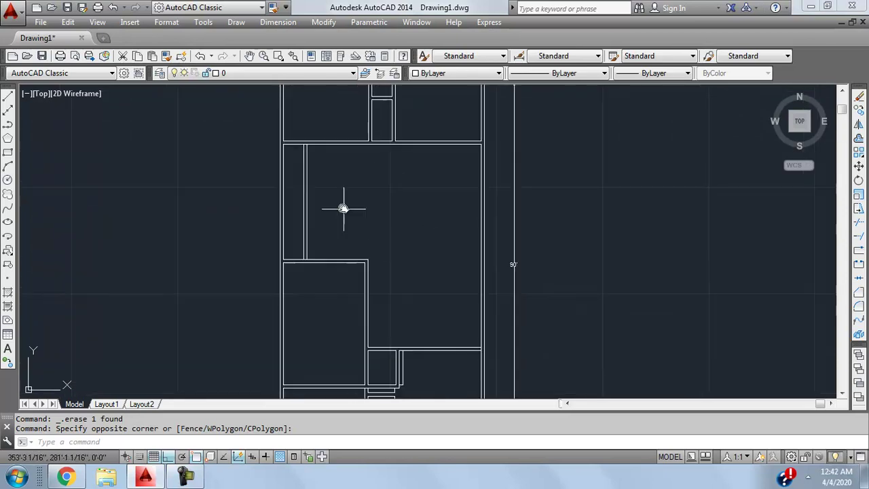
Crossing-select both partition lines and start a MOVE, then cancel it.
{"action": "scroll", "coordinate": [323, 197], "scroll_direction": "up", "scroll_amount": 1}
{"action": "left_click", "coordinate": [341, 210]}
{"action": "left_click", "coordinate": [365, 190]}
{"action": "left_click", "coordinate": [349, 163]}
{"action": "left_click", "coordinate": [282, 204]}
{"action": "scroll", "coordinate": [313, 189], "scroll_direction": "up", "scroll_amount": 2}
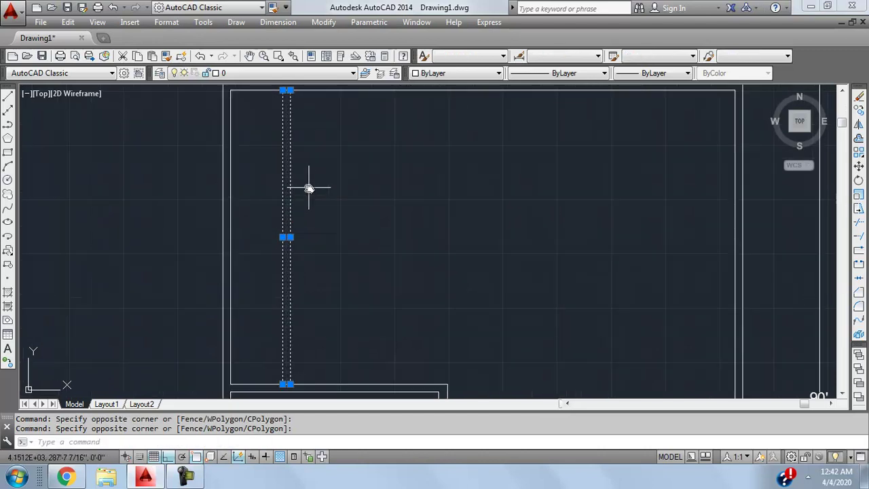
{"action": "type", "text": "m"}
{"action": "key", "text": "Return"}
{"action": "middle_click_drag", "start_coordinate": [311, 132], "coordinate": [311, 188]}
{"action": "scroll", "coordinate": [287, 159], "scroll_direction": "up", "scroll_amount": 1}
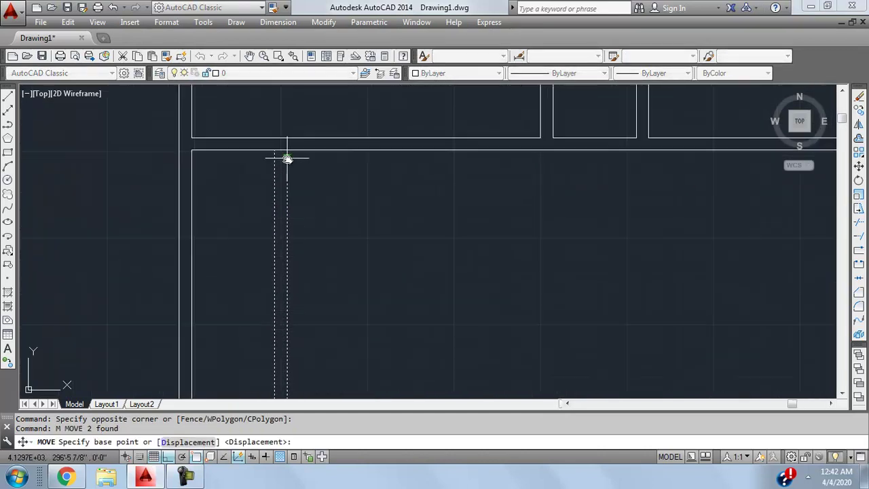
{"action": "key", "text": "Escape"}
{"action": "scroll", "coordinate": [320, 213], "scroll_direction": "down", "scroll_amount": 4}
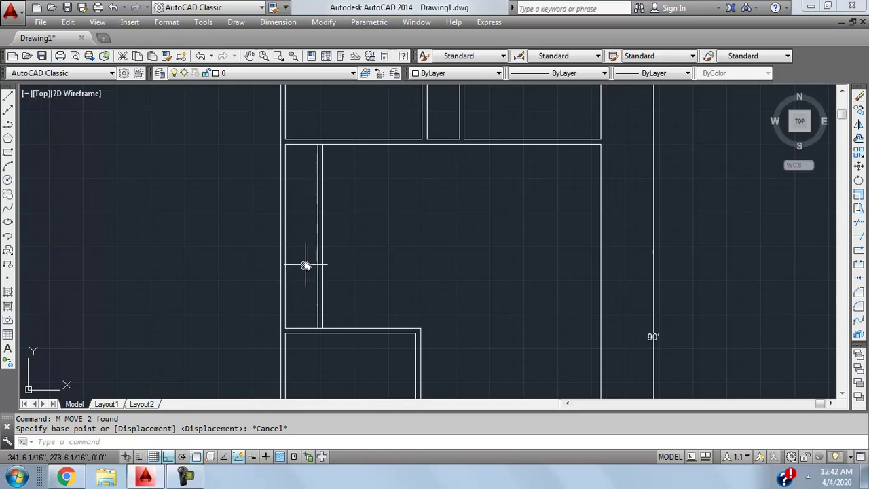
Reselect both partition lines and move them from the bottom wall-corner endpoint as base point.
{"action": "left_click", "coordinate": [347, 178]}
{"action": "left_click", "coordinate": [310, 229]}
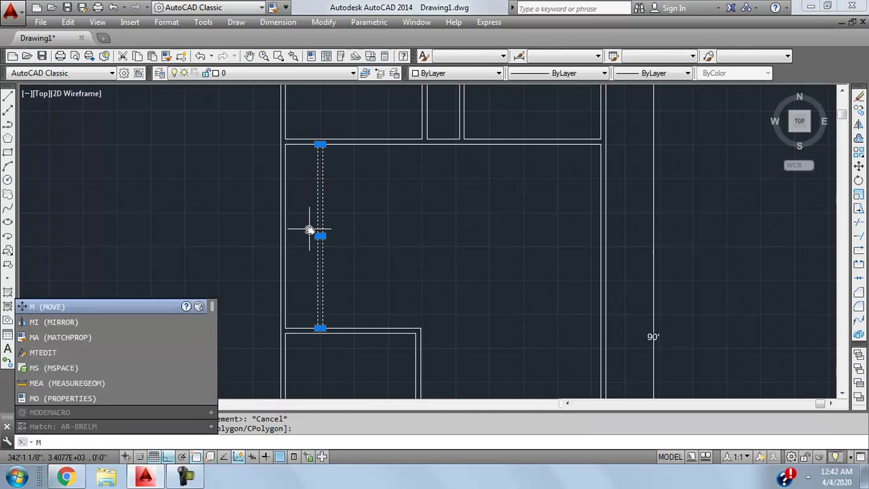
{"action": "key", "text": "Return"}
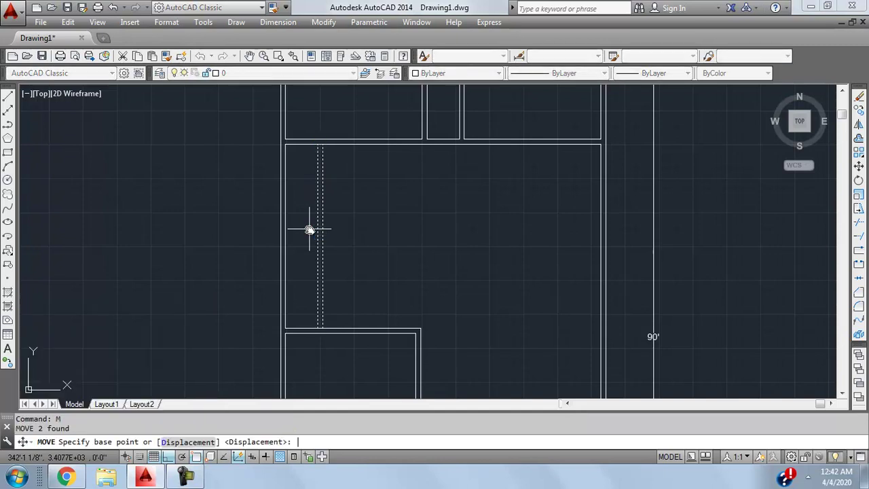
{"action": "scroll", "coordinate": [309, 169], "scroll_direction": "up", "scroll_amount": 5}
{"action": "middle_click_drag", "start_coordinate": [304, 371], "coordinate": [281, 267]}
{"action": "left_click", "coordinate": [306, 289]}
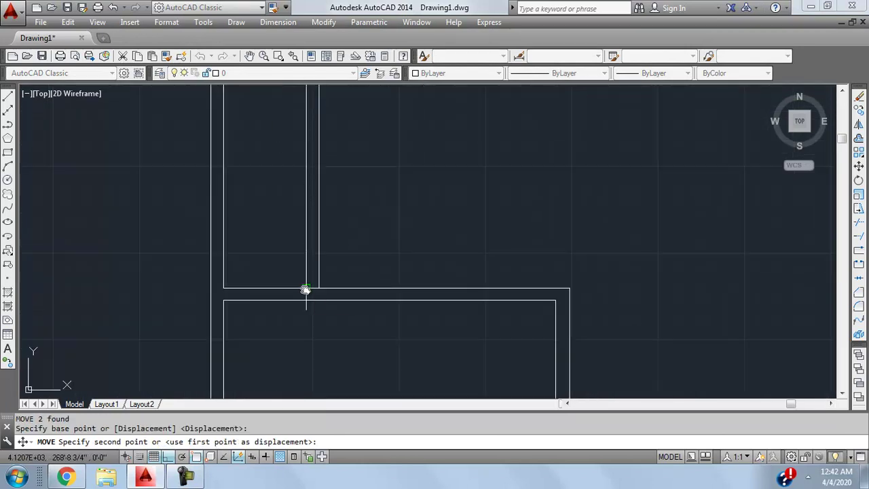
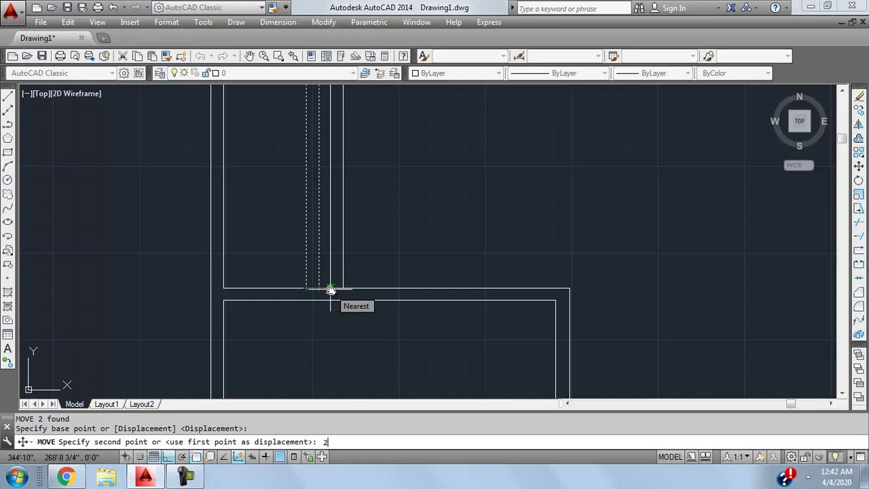
Complete the 2' move of the vertical double-line wall lines.
{"action": "key", "text": "Return"}
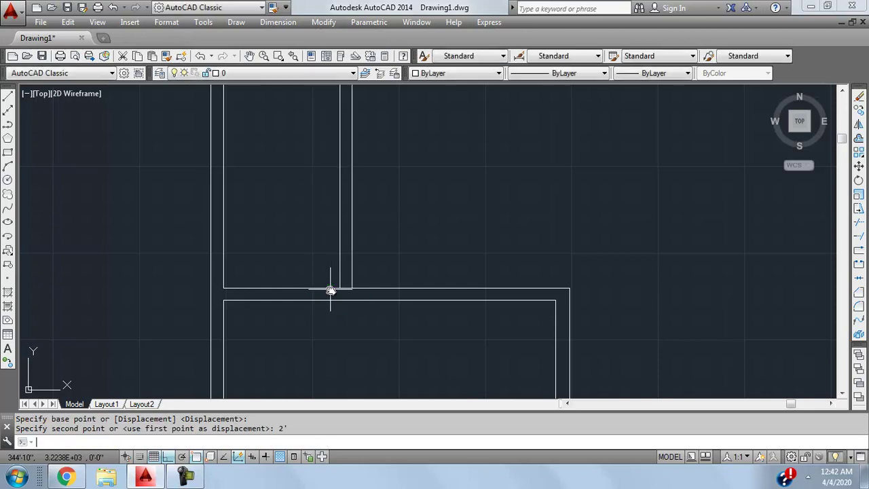
{"action": "scroll", "coordinate": [369, 268], "scroll_direction": "down", "scroll_amount": 2}
{"action": "scroll", "coordinate": [369, 268], "scroll_direction": "down", "scroll_amount": 2}
{"action": "scroll", "coordinate": [351, 233], "scroll_direction": "up", "scroll_amount": 2}
{"action": "scroll", "coordinate": [328, 188], "scroll_direction": "up", "scroll_amount": 1}
{"action": "scroll", "coordinate": [338, 229], "scroll_direction": "down", "scroll_amount": 1}
{"action": "scroll", "coordinate": [339, 197], "scroll_direction": "up", "scroll_amount": 3}
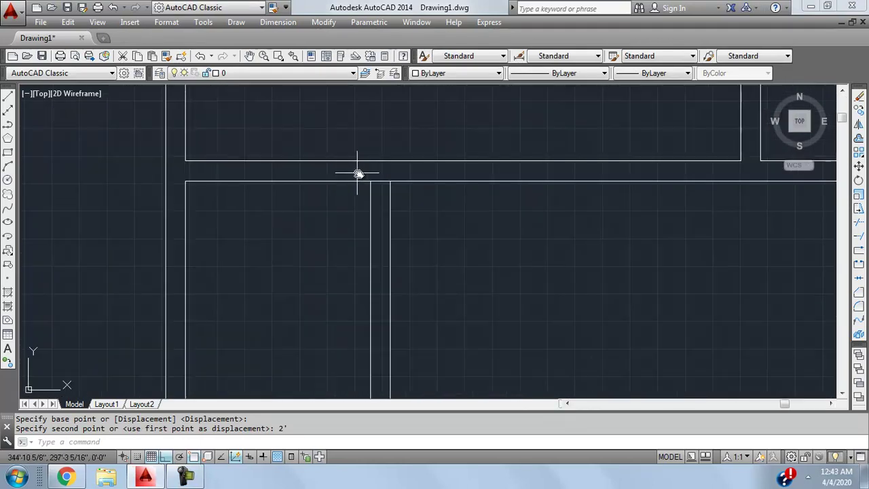
Start a trim with all lines as cutting edges, then cancel it.
{"action": "key", "text": "Return"}
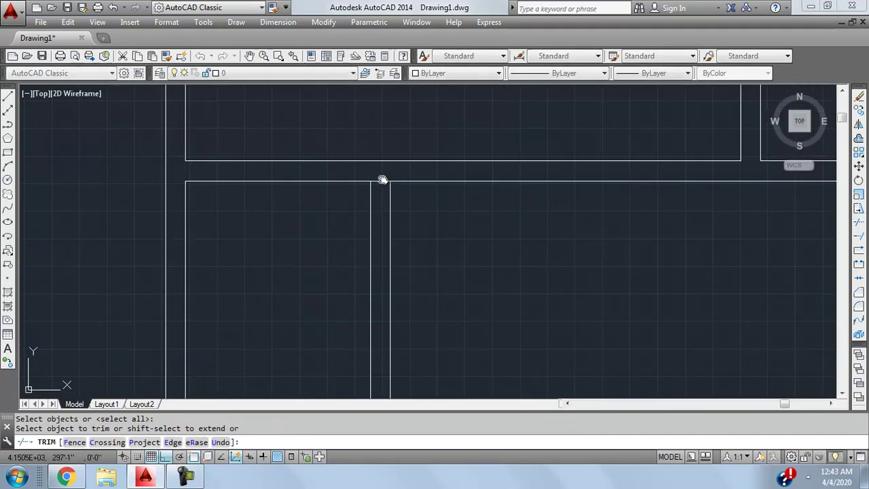
{"action": "key", "text": "Return"}
{"action": "scroll", "coordinate": [380, 180], "scroll_direction": "down", "scroll_amount": 3}
{"action": "scroll", "coordinate": [372, 385], "scroll_direction": "up", "scroll_amount": 4}
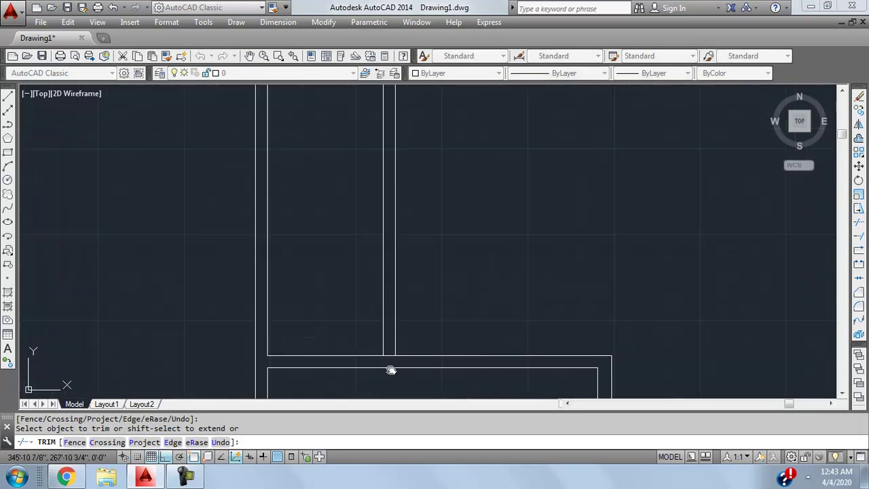
{"action": "scroll", "coordinate": [391, 354], "scroll_direction": "down", "scroll_amount": 3}
{"action": "middle_click_drag", "start_coordinate": [398, 241], "coordinate": [375, 242]}
{"action": "key", "text": "Escape"}
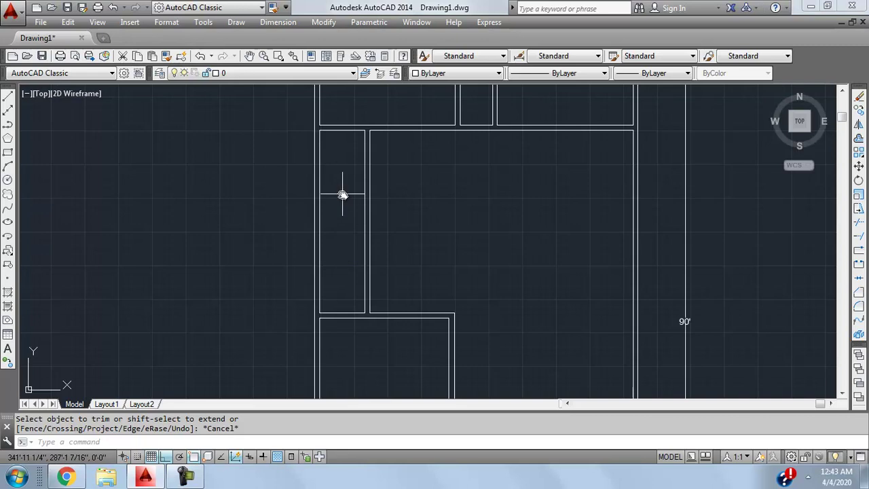
Pan the plan left and slightly up to the next area.
{"action": "scroll", "coordinate": [341, 188], "scroll_direction": "down", "scroll_amount": 2}
{"action": "middle_click_drag", "start_coordinate": [340, 181], "coordinate": [247, 194]}
{"action": "scroll", "coordinate": [259, 248], "scroll_direction": "up", "scroll_amount": 2}
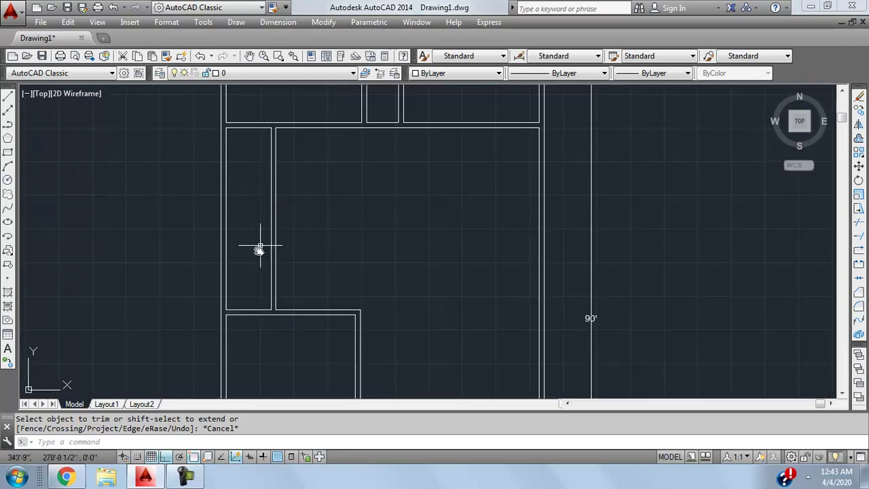
{"action": "middle_click_drag", "start_coordinate": [319, 216], "coordinate": [255, 206]}
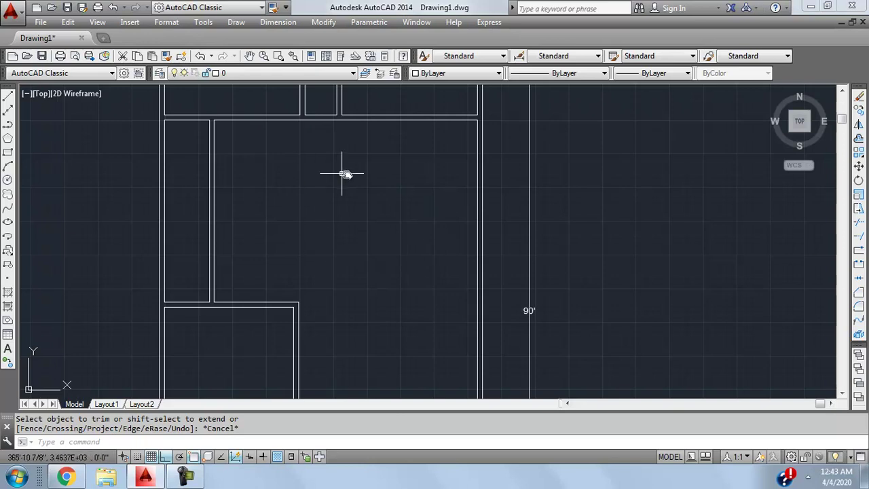
{"action": "left_click", "coordinate": [278, 22]}
{"action": "left_click", "coordinate": [292, 57]}
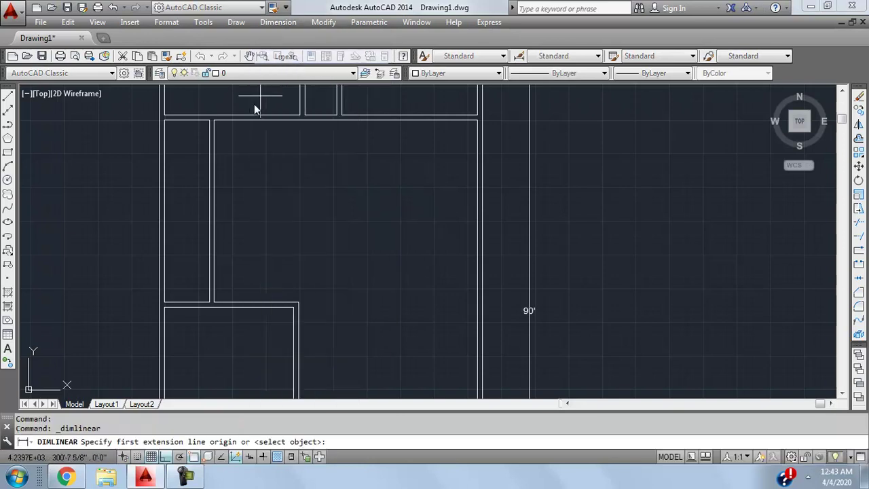
{"action": "left_click", "coordinate": [214, 120]}
{"action": "left_click", "coordinate": [478, 120]}
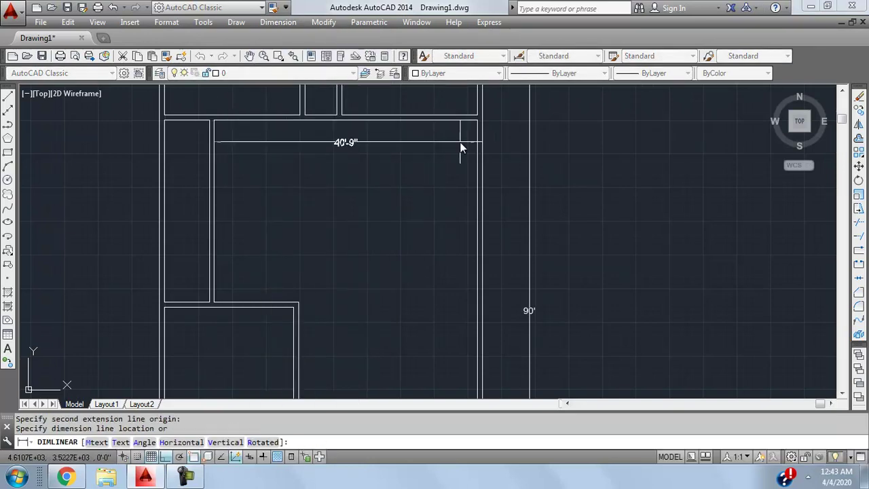
{"action": "left_click", "coordinate": [377, 142]}
{"action": "left_click", "coordinate": [360, 148]}
{"action": "left_click", "coordinate": [356, 210]}
{"action": "key", "text": "Delete"}
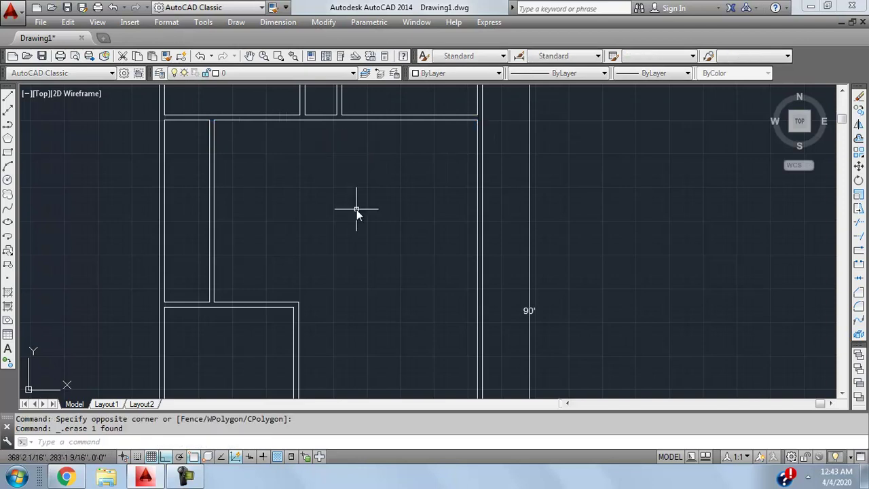
{"action": "scroll", "coordinate": [356, 210], "scroll_direction": "down", "scroll_amount": 4}
{"action": "scroll", "coordinate": [369, 192], "scroll_direction": "up", "scroll_amount": 2}
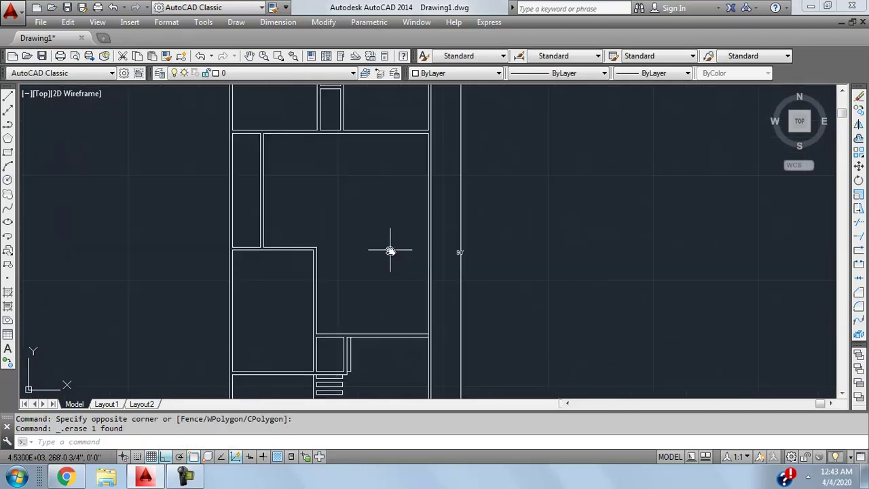
{"action": "scroll", "coordinate": [384, 218], "scroll_direction": "up", "scroll_amount": 2}
{"action": "mouse_move", "coordinate": [396, 221]}
{"action": "middle_mouse_down"}
{"action": "mouse_move", "coordinate": [394, 169]}
{"action": "mouse_move", "coordinate": [348, 235]}
{"action": "middle_mouse_up"}
{"action": "scroll", "coordinate": [370, 181], "scroll_direction": "down", "scroll_amount": 2}
{"action": "middle_click_drag", "start_coordinate": [347, 270], "coordinate": [347, 237]}
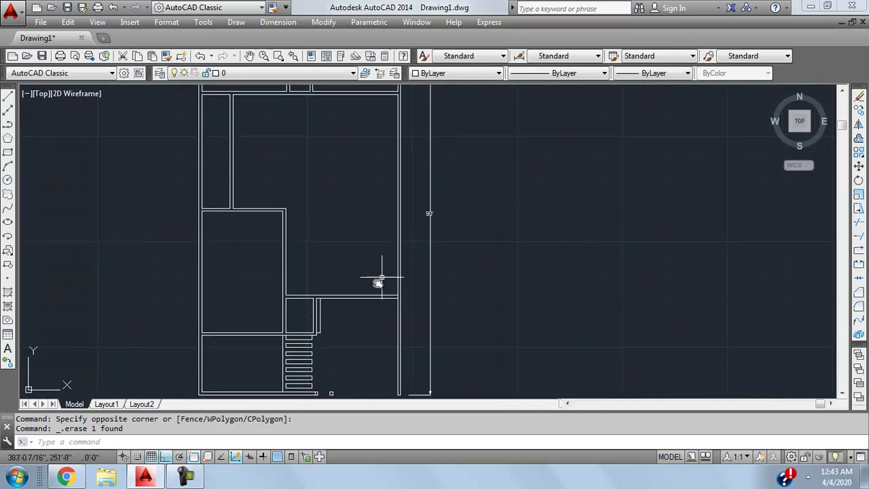
{"action": "scroll", "coordinate": [345, 262], "scroll_direction": "up", "scroll_amount": 2}
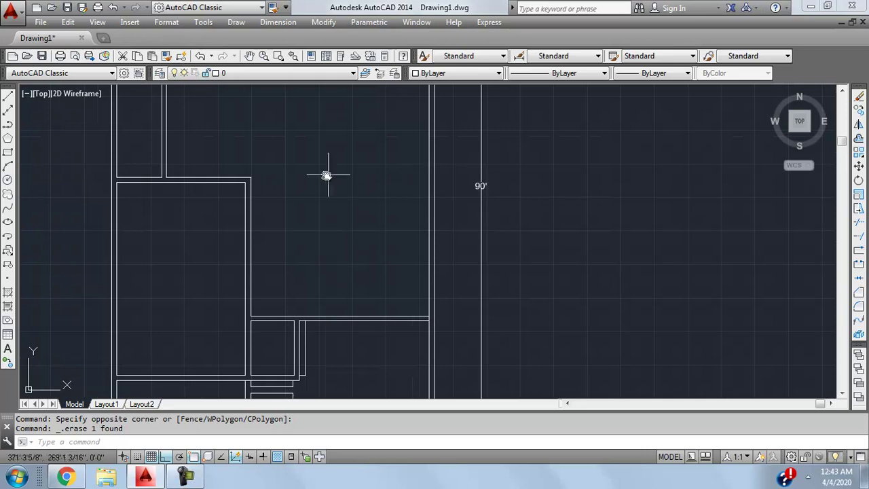
{"action": "middle_click_drag", "start_coordinate": [333, 201], "coordinate": [333, 356]}
{"action": "scroll", "coordinate": [333, 340], "scroll_direction": "down", "scroll_amount": 2}
{"action": "middle_click_drag", "start_coordinate": [337, 319], "coordinate": [343, 179]}
{"action": "scroll", "coordinate": [333, 211], "scroll_direction": "up", "scroll_amount": 2}
{"action": "middle_click_drag", "start_coordinate": [371, 252], "coordinate": [329, 211]}
{"action": "scroll", "coordinate": [360, 203], "scroll_direction": "down", "scroll_amount": 2}
{"action": "scroll", "coordinate": [343, 193], "scroll_direction": "down", "scroll_amount": 2}
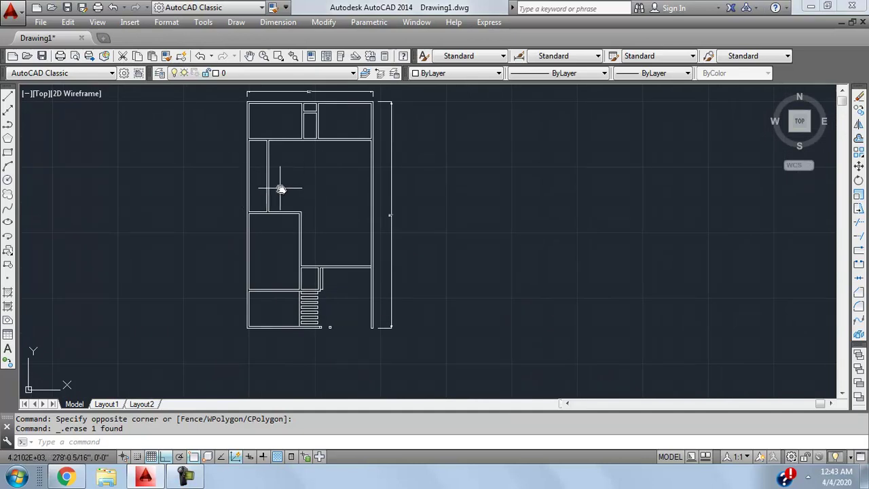
{"action": "scroll", "coordinate": [336, 231], "scroll_direction": "up", "scroll_amount": 2}
{"action": "scroll", "coordinate": [324, 229], "scroll_direction": "up", "scroll_amount": 2}
{"action": "middle_click_drag", "start_coordinate": [301, 256], "coordinate": [306, 228]}
{"action": "scroll", "coordinate": [307, 228], "scroll_direction": "up", "scroll_amount": 2}
{"action": "scroll", "coordinate": [376, 290], "scroll_direction": "down", "scroll_amount": 2}
{"action": "scroll", "coordinate": [400, 258], "scroll_direction": "up", "scroll_amount": 3}
{"action": "scroll", "coordinate": [393, 273], "scroll_direction": "up", "scroll_amount": 2}
{"action": "key", "text": "Return"}
{"action": "key", "text": "Return"}
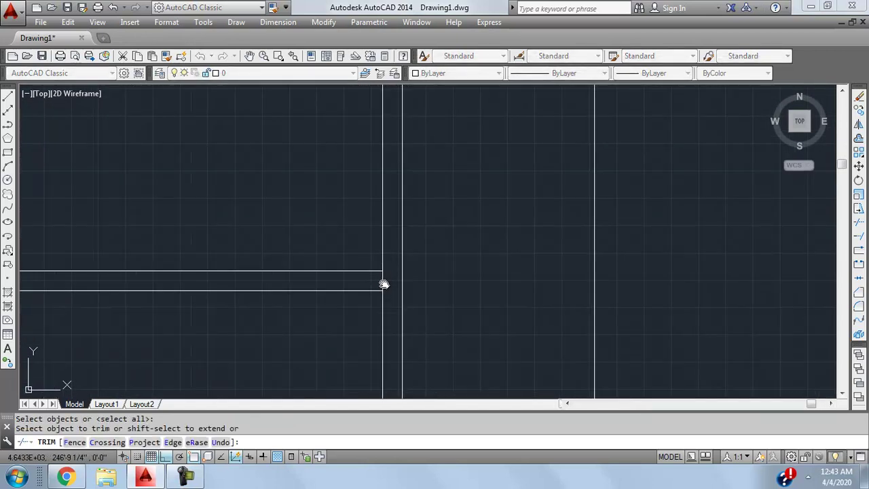
{"action": "scroll", "coordinate": [383, 281], "scroll_direction": "down", "scroll_amount": 3}
{"action": "key", "text": "Escape"}
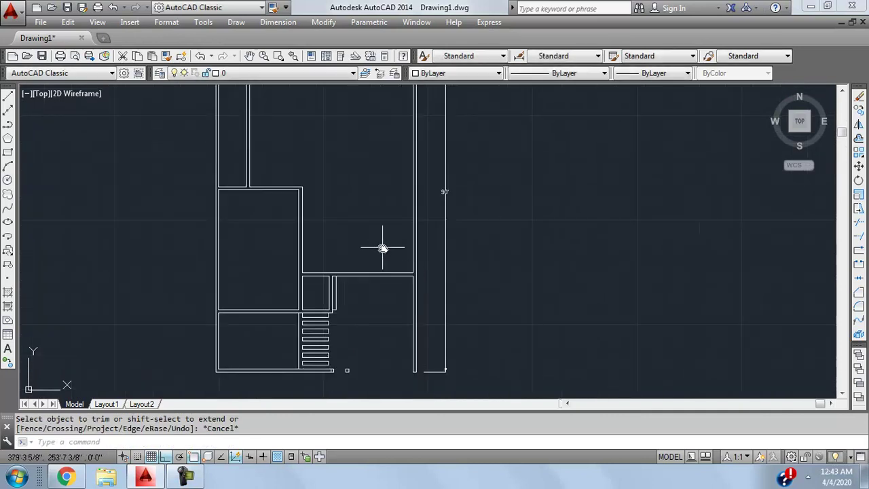
{"action": "middle_click_drag", "start_coordinate": [367, 333], "coordinate": [364, 293]}
{"action": "scroll", "coordinate": [364, 293], "scroll_direction": "up", "scroll_amount": 2}
{"action": "scroll", "coordinate": [374, 294], "scroll_direction": "down", "scroll_amount": 2}
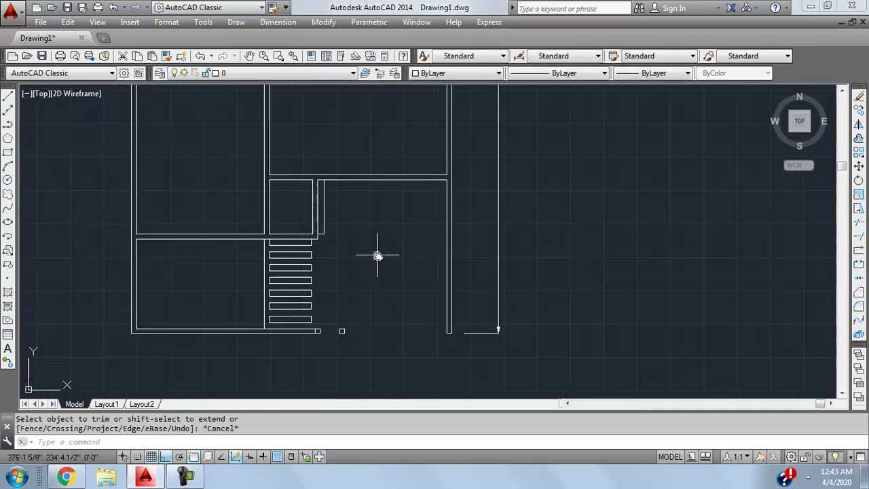
{"action": "middle_click_drag", "start_coordinate": [380, 229], "coordinate": [369, 237]}
{"action": "scroll", "coordinate": [367, 241], "scroll_direction": "up", "scroll_amount": 4}
{"action": "scroll", "coordinate": [408, 204], "scroll_direction": "down", "scroll_amount": 2}
{"action": "middle_click_drag", "start_coordinate": [423, 190], "coordinate": [371, 240]}
{"action": "scroll", "coordinate": [370, 230], "scroll_direction": "up", "scroll_amount": 2}
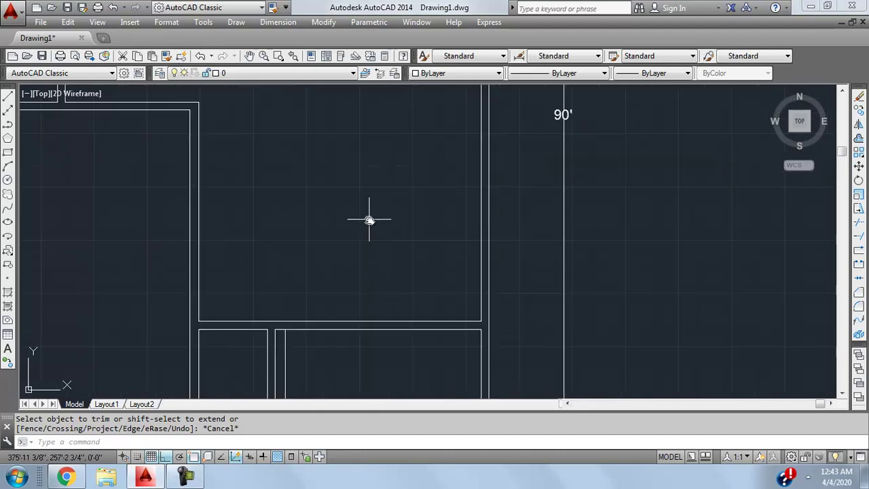
{"action": "left_click", "coordinate": [388, 317]}
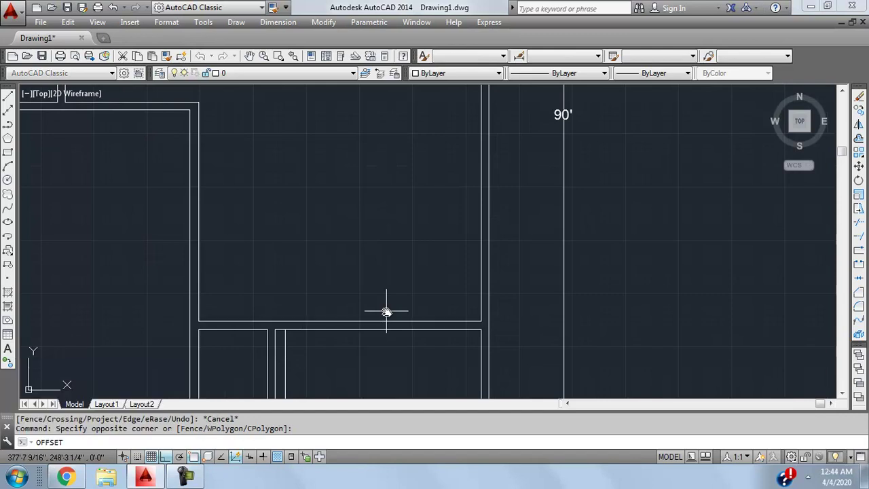
Offset the room's lower wall line 10' upward to start a new wall.
{"action": "key", "text": "Return"}
{"action": "scroll", "coordinate": [382, 203], "scroll_direction": "down", "scroll_amount": 2}
{"action": "middle_click_drag", "start_coordinate": [383, 204], "coordinate": [385, 229]}
{"action": "scroll", "coordinate": [380, 264], "scroll_direction": "down", "scroll_amount": 2}
{"action": "scroll", "coordinate": [380, 264], "scroll_direction": "up", "scroll_amount": 2}
{"action": "middle_click_drag", "start_coordinate": [381, 264], "coordinate": [394, 218]}
{"action": "scroll", "coordinate": [395, 218], "scroll_direction": "down", "scroll_amount": 2}
{"action": "scroll", "coordinate": [395, 218], "scroll_direction": "up", "scroll_amount": 2}
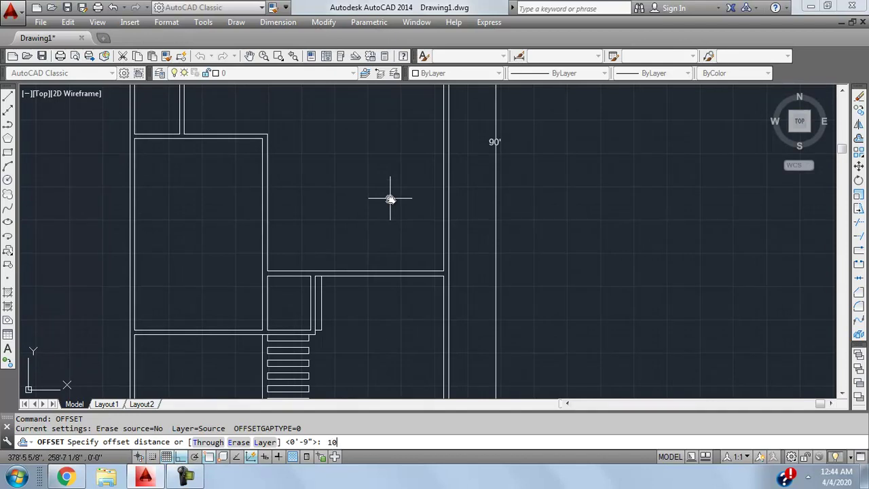
{"action": "key", "text": "Return"}
{"action": "left_click", "coordinate": [392, 198]}
{"action": "middle_click_drag", "start_coordinate": [392, 198], "coordinate": [373, 233]}
{"action": "key", "text": "Escape"}
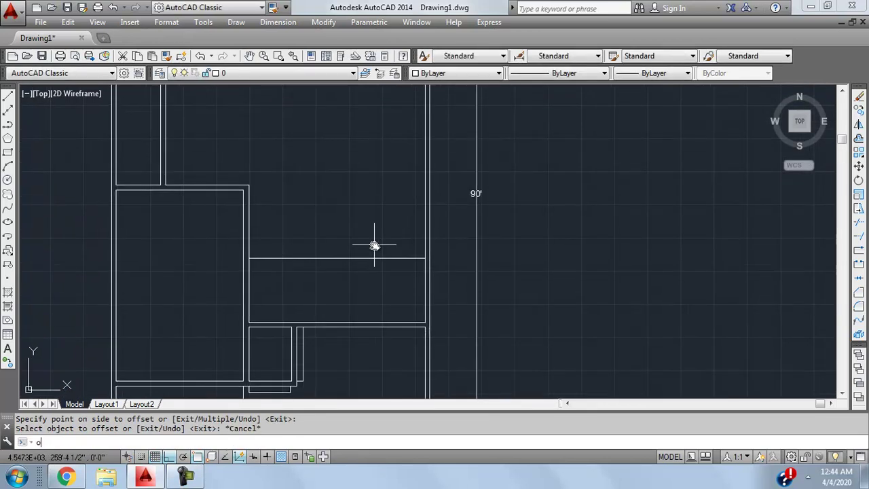
Offset the new line 9" upward to form a double-line wall.
{"action": "key", "text": "Escape"}
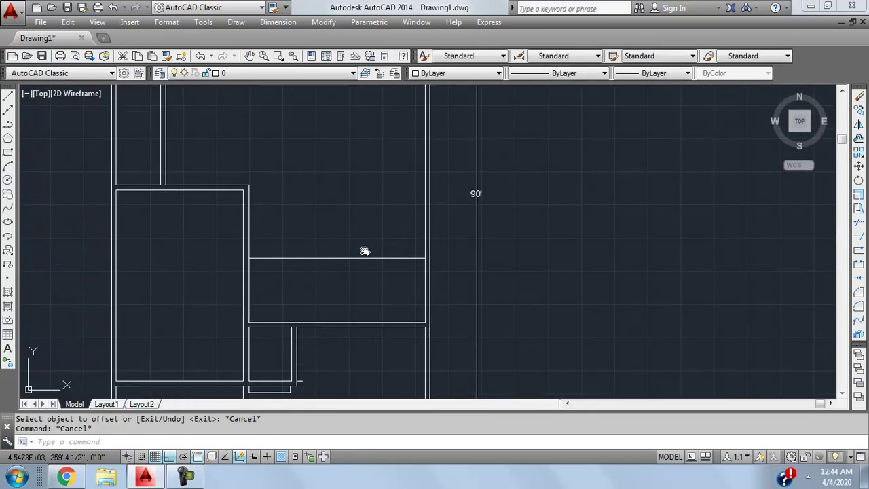
{"action": "left_click", "coordinate": [364, 258]}
{"action": "left_click", "coordinate": [358, 301]}
{"action": "type", "text": "offset"}
{"action": "key", "text": "Return"}
{"action": "type", "text": "9\""}
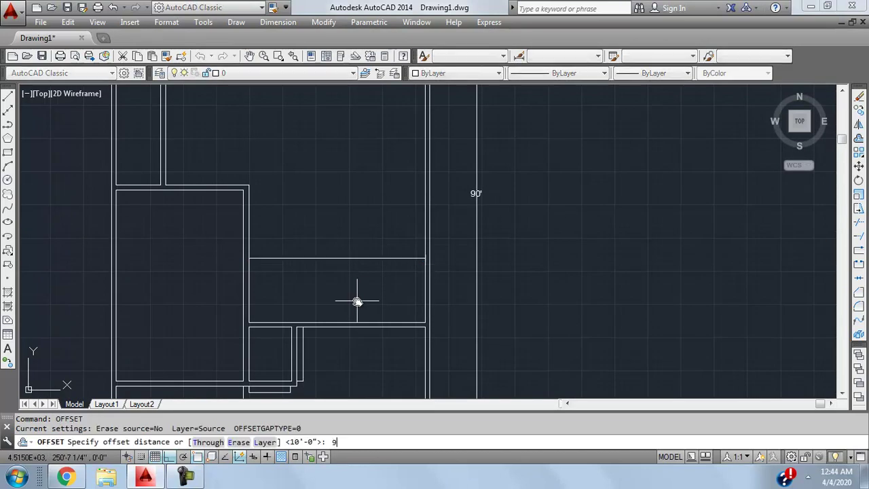
{"action": "key", "text": "Return"}
{"action": "left_click", "coordinate": [355, 250]}
{"action": "key", "text": "Escape"}
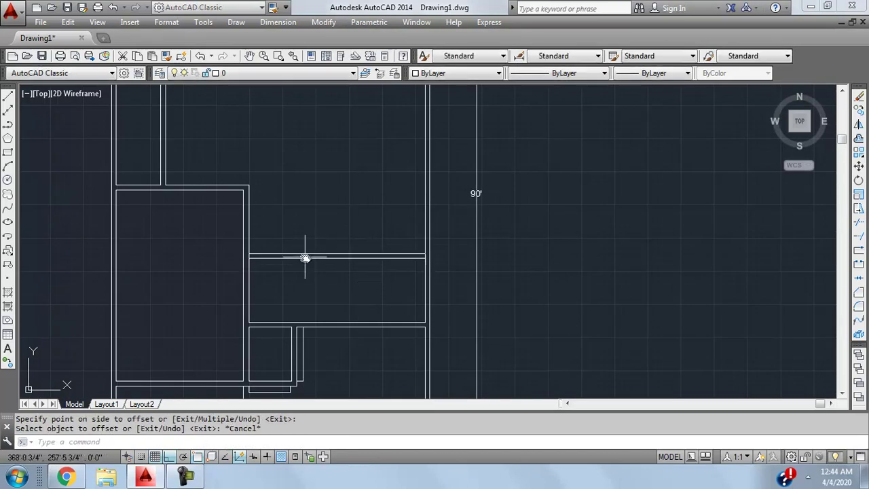
Stretch both vertical wall lines up to the new 9" wall.
{"action": "middle_click_drag", "start_coordinate": [304, 270], "coordinate": [307, 219]}
{"action": "scroll", "coordinate": [306, 254], "scroll_direction": "up", "scroll_amount": 2}
{"action": "left_click", "coordinate": [295, 311]}
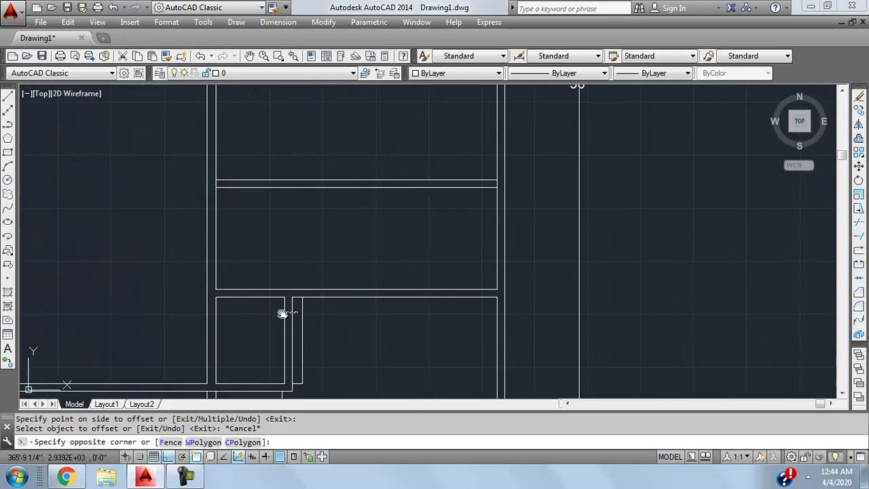
{"action": "left_click", "coordinate": [285, 299]}
{"action": "left_click", "coordinate": [284, 296]}
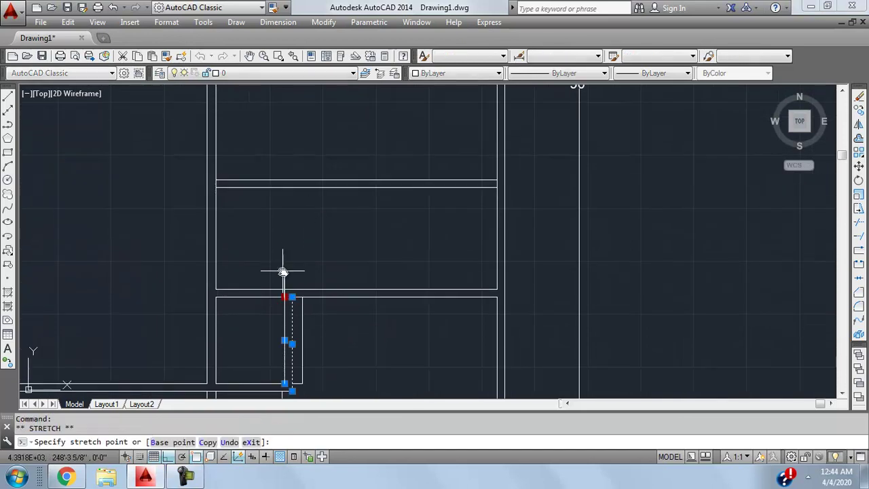
{"action": "left_click", "coordinate": [284, 189]}
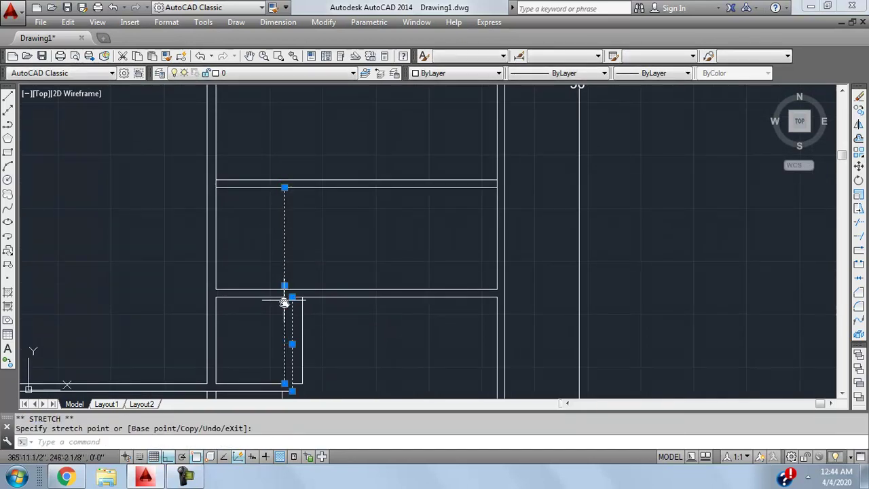
{"action": "left_click", "coordinate": [293, 188]}
{"action": "key", "text": "Escape"}
Extend the left vertical wall lines up to the new wall.
{"action": "type", "text": "ex"}
{"action": "key", "text": "Return"}
Trim the wall overhangs and the short stub at the corner junction.
{"action": "key", "text": "Return"}
{"action": "left_click", "coordinate": [330, 216]}
{"action": "left_click", "coordinate": [274, 244]}
{"action": "key", "text": "Escape"}
{"action": "type", "text": "tr"}
{"action": "key", "text": "Return"}
{"action": "key", "text": "Return"}
{"action": "left_click", "coordinate": [266, 174]}
{"action": "left_click", "coordinate": [281, 183]}
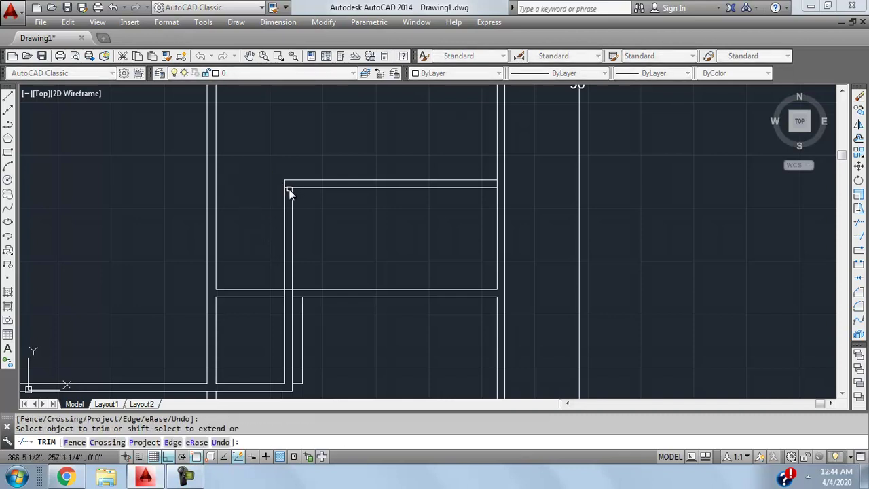
{"action": "left_click", "coordinate": [280, 299]}
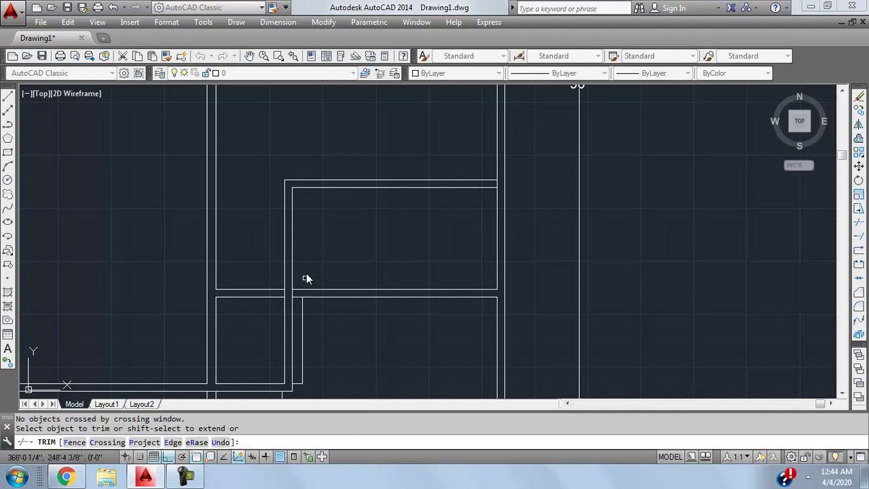
{"action": "left_click", "coordinate": [290, 291]}
{"action": "scroll", "coordinate": [337, 254], "scroll_direction": "down", "scroll_amount": 2}
{"action": "scroll", "coordinate": [341, 240], "scroll_direction": "up", "scroll_amount": 4}
Cancel the pending trim, then start and abandon another trim.
{"action": "scroll", "coordinate": [331, 248], "scroll_direction": "down", "scroll_amount": 1}
{"action": "key", "text": "Escape"}
{"action": "mouse_move", "coordinate": [331, 248]}
{"action": "middle_mouse_down"}
{"action": "mouse_move", "coordinate": [377, 232]}
{"action": "mouse_move", "coordinate": [363, 226]}
{"action": "mouse_move", "coordinate": [401, 262]}
{"action": "mouse_move", "coordinate": [399, 219]}
{"action": "middle_mouse_up"}
{"action": "scroll", "coordinate": [361, 227], "scroll_direction": "up", "scroll_amount": 2}
{"action": "scroll", "coordinate": [366, 227], "scroll_direction": "down", "scroll_amount": 2}
{"action": "key", "text": "Return"}
{"action": "key", "text": "Return"}
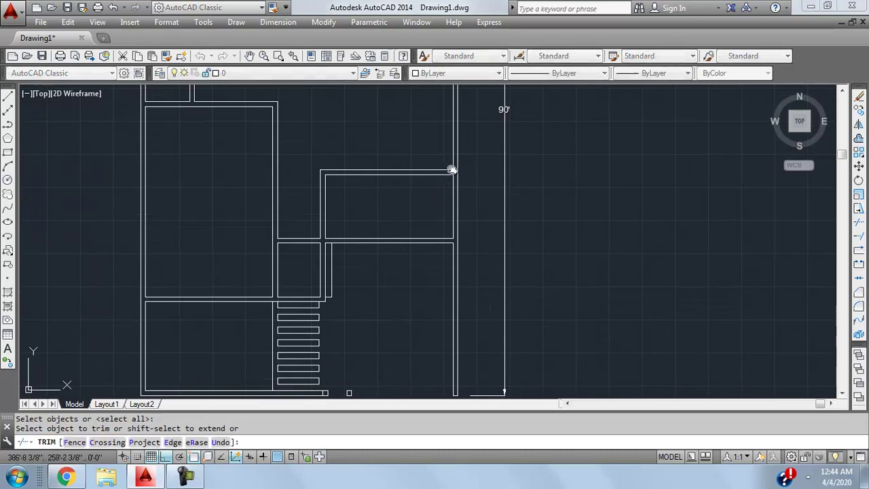
{"action": "scroll", "coordinate": [453, 178], "scroll_direction": "up", "scroll_amount": 4}
{"action": "scroll", "coordinate": [454, 178], "scroll_direction": "down", "scroll_amount": 4}
{"action": "key", "text": "Escape"}
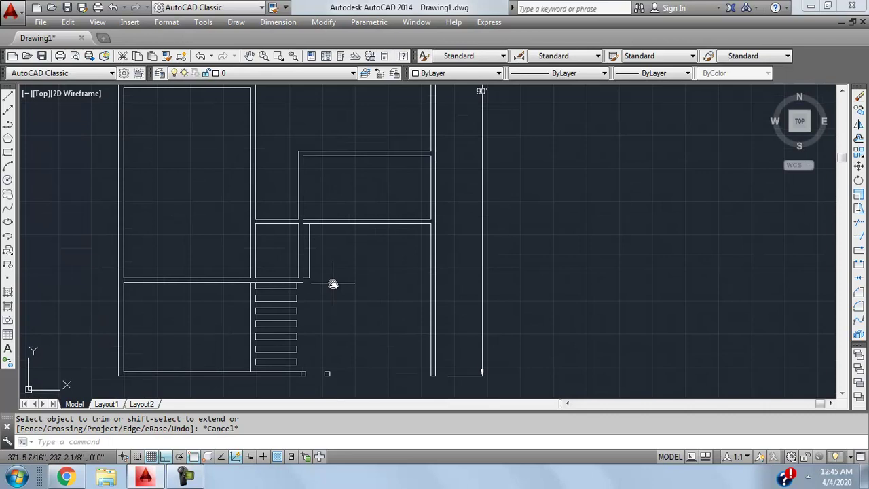
Pan to the rooms beside the staircase and the upper wall junction.
{"action": "scroll", "coordinate": [393, 287], "scroll_direction": "up", "scroll_amount": 1}
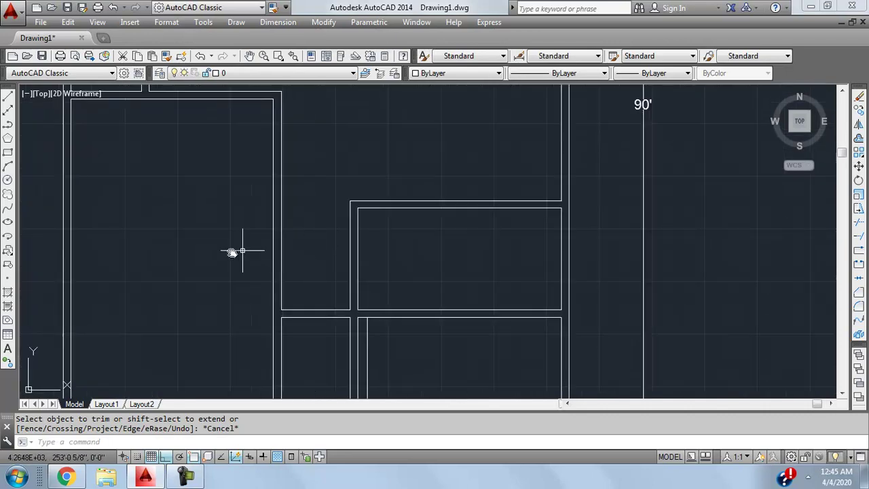
{"action": "scroll", "coordinate": [214, 195], "scroll_direction": "down", "scroll_amount": 1}
{"action": "scroll", "coordinate": [266, 234], "scroll_direction": "up", "scroll_amount": 1}
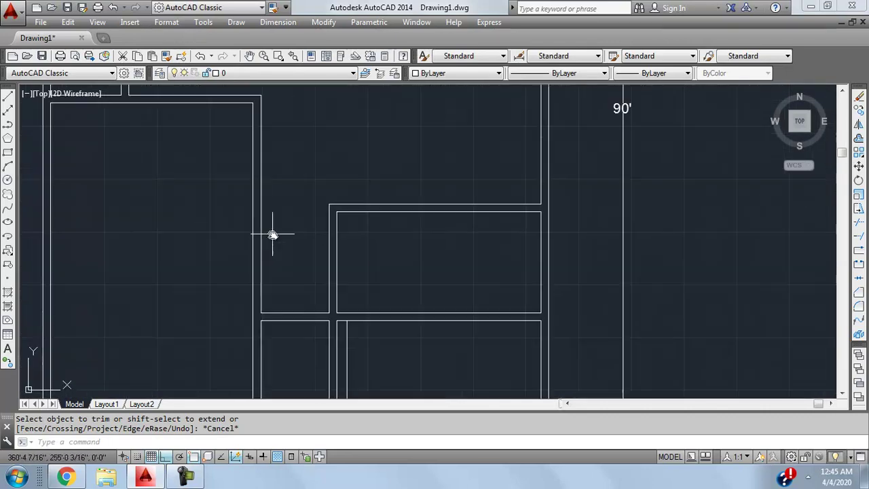
{"action": "scroll", "coordinate": [244, 258], "scroll_direction": "down", "scroll_amount": 1}
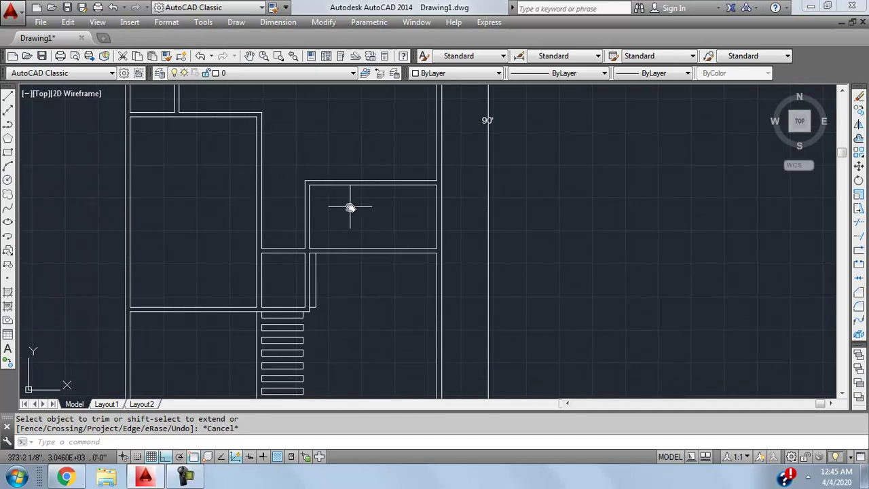
{"action": "middle_click_drag", "start_coordinate": [223, 203], "coordinate": [260, 249]}
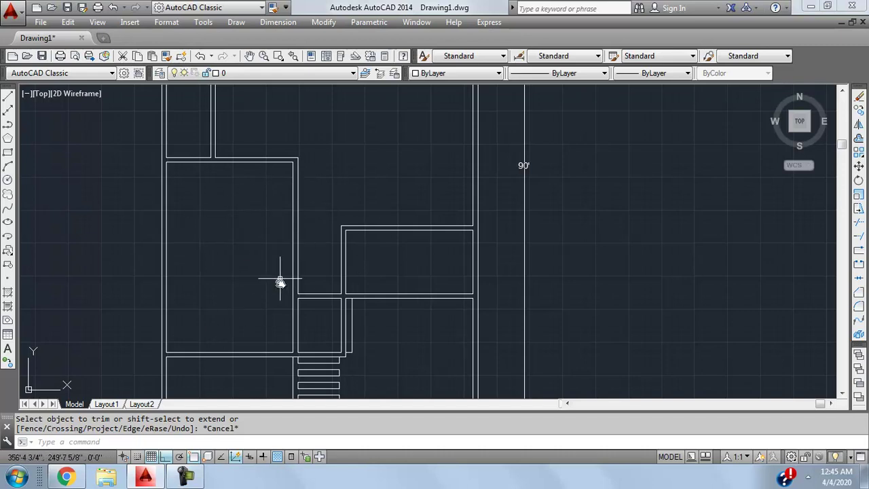
{"action": "middle_click_drag", "start_coordinate": [325, 217], "coordinate": [240, 263]}
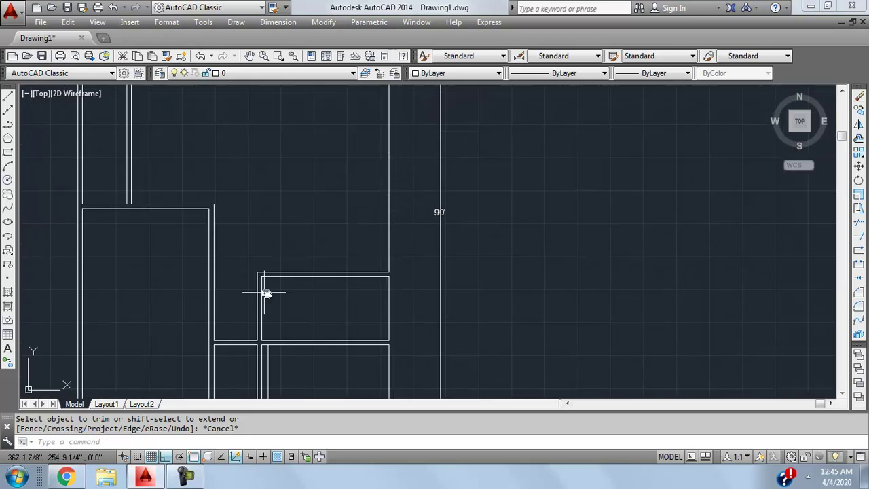
{"action": "mouse_move", "coordinate": [332, 309]}
{"action": "middle_mouse_down"}
{"action": "mouse_move", "coordinate": [349, 235]}
{"action": "mouse_move", "coordinate": [291, 156]}
{"action": "middle_mouse_up"}
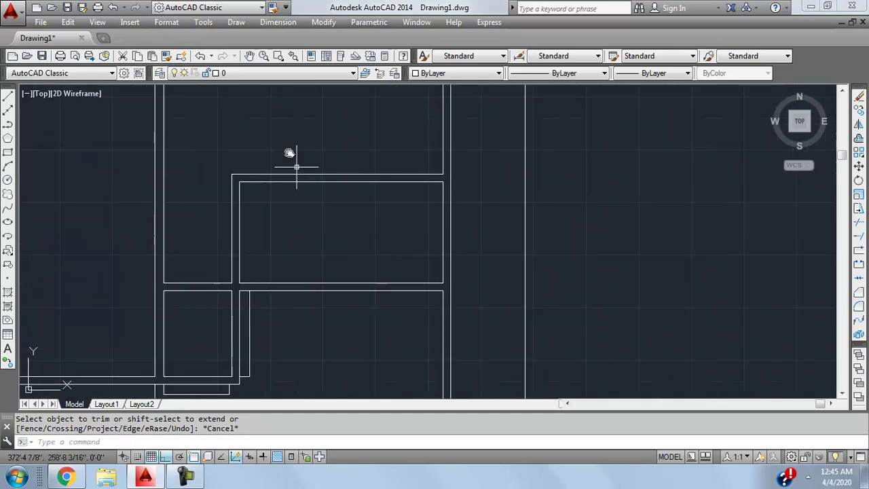
Place a trial 20'-1 7/8" linear dimension across the room, then delete it.
{"action": "left_click", "coordinate": [277, 21]}
{"action": "left_click", "coordinate": [284, 57]}
{"action": "left_click", "coordinate": [239, 181]}
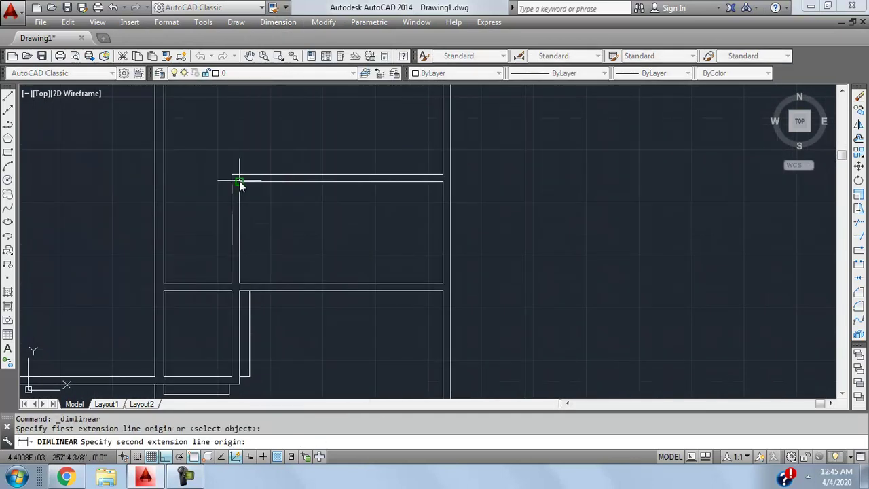
{"action": "left_click", "coordinate": [443, 182]}
{"action": "left_click", "coordinate": [397, 202]}
{"action": "left_click", "coordinate": [332, 203]}
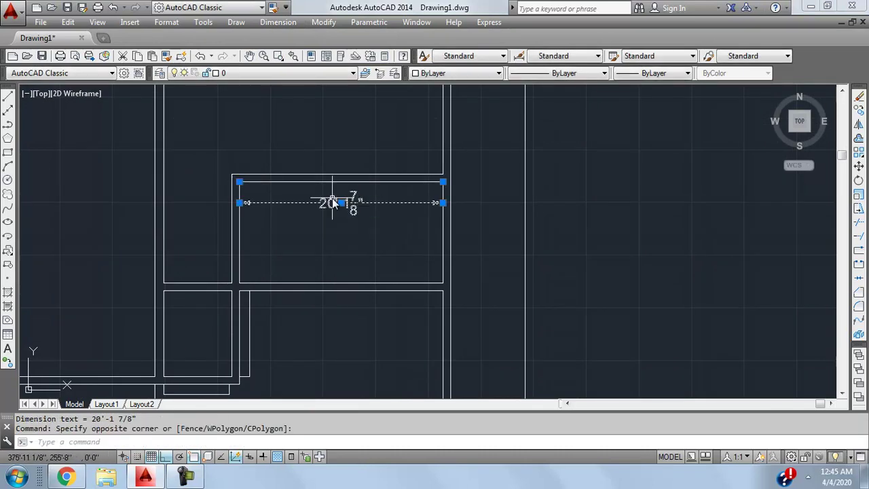
{"action": "key", "text": "Delete"}
Stretch the short inner wall line across to the outer wall.
{"action": "middle_click_drag", "start_coordinate": [361, 219], "coordinate": [518, 208]}
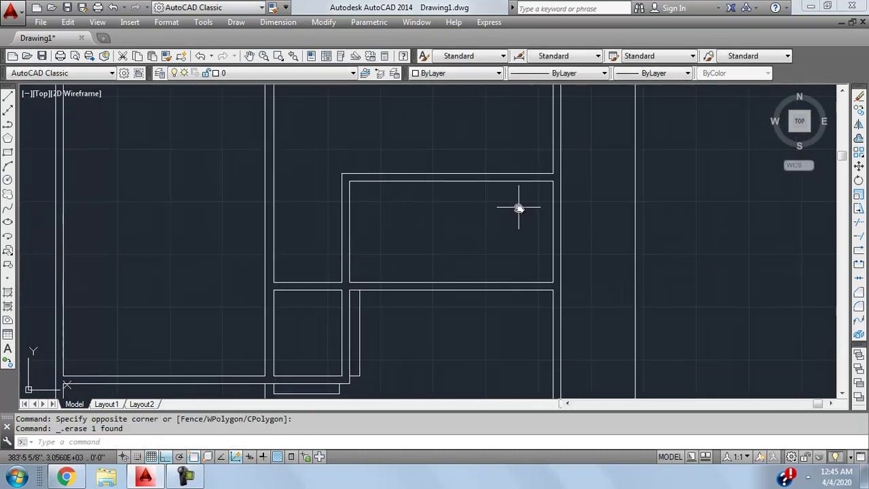
{"action": "scroll", "coordinate": [485, 201], "scroll_direction": "down", "scroll_amount": 5}
{"action": "middle_click_drag", "start_coordinate": [460, 220], "coordinate": [377, 285]}
{"action": "scroll", "coordinate": [374, 291], "scroll_direction": "down", "scroll_amount": 2}
{"action": "scroll", "coordinate": [375, 237], "scroll_direction": "up", "scroll_amount": 4}
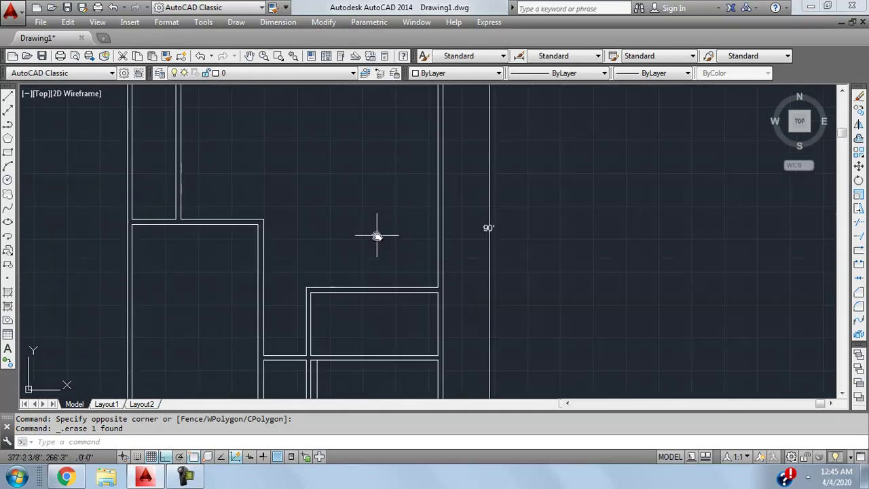
{"action": "middle_click_drag", "start_coordinate": [376, 238], "coordinate": [381, 269]}
{"action": "scroll", "coordinate": [374, 229], "scroll_direction": "down", "scroll_amount": 3}
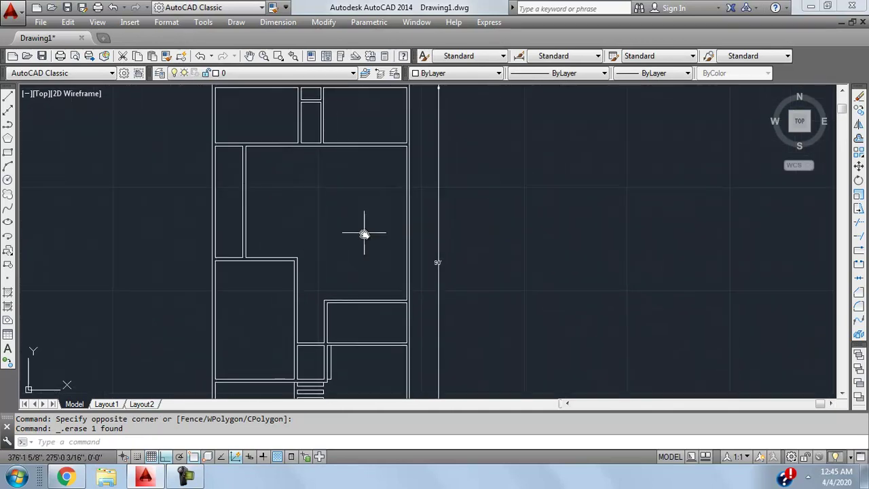
{"action": "scroll", "coordinate": [347, 297], "scroll_direction": "up", "scroll_amount": 3}
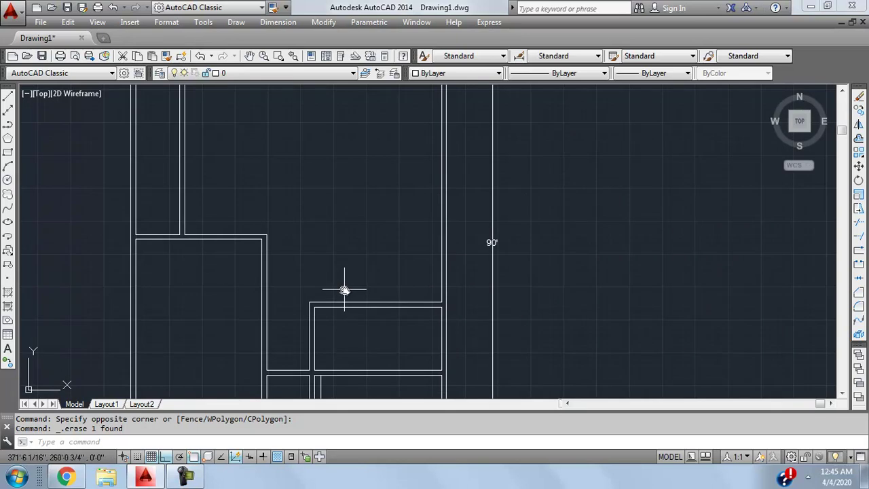
{"action": "left_click", "coordinate": [244, 235]}
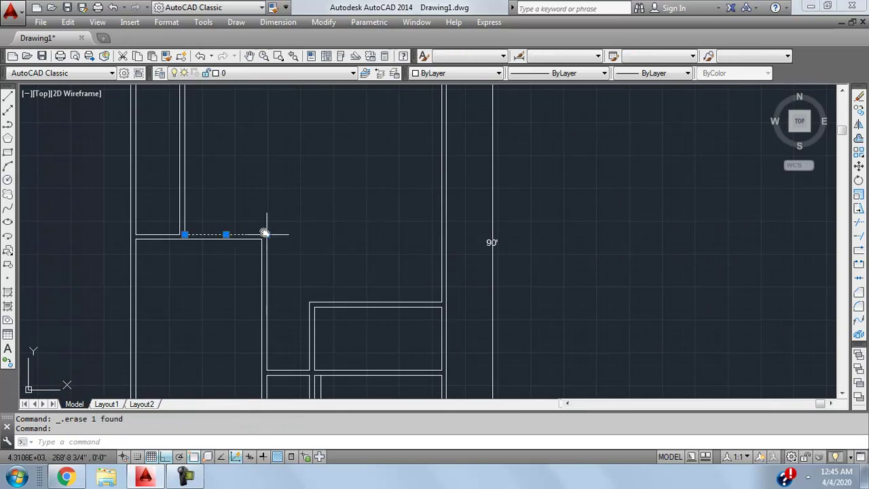
{"action": "left_click", "coordinate": [266, 235]}
{"action": "left_click", "coordinate": [442, 235]}
{"action": "key", "text": "Escape"}
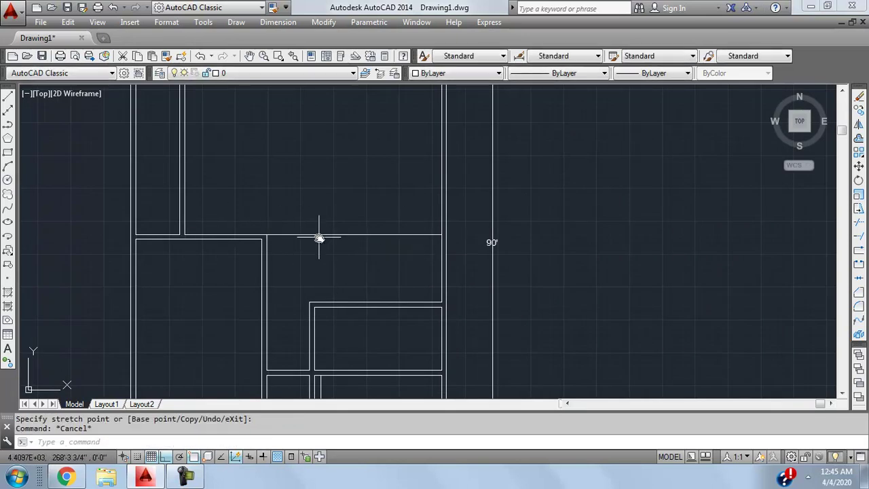
{"action": "left_click", "coordinate": [314, 235]}
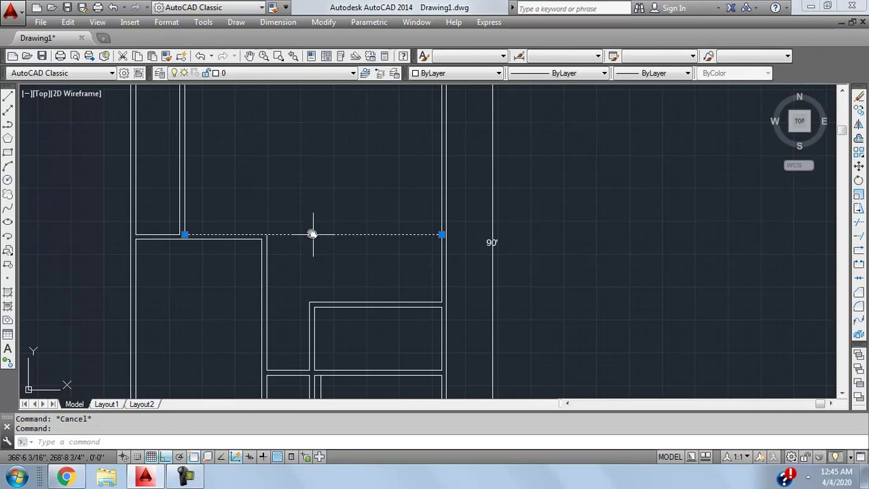
{"action": "key", "text": "Escape"}
Extend the vertical wall line up to the horizontal wall.
{"action": "type", "text": "ex"}
{"action": "key", "text": "Return"}
Trim the overlapping wall segment and a small leftover piece.
{"action": "key", "text": "Return"}
{"action": "left_click", "coordinate": [290, 330]}
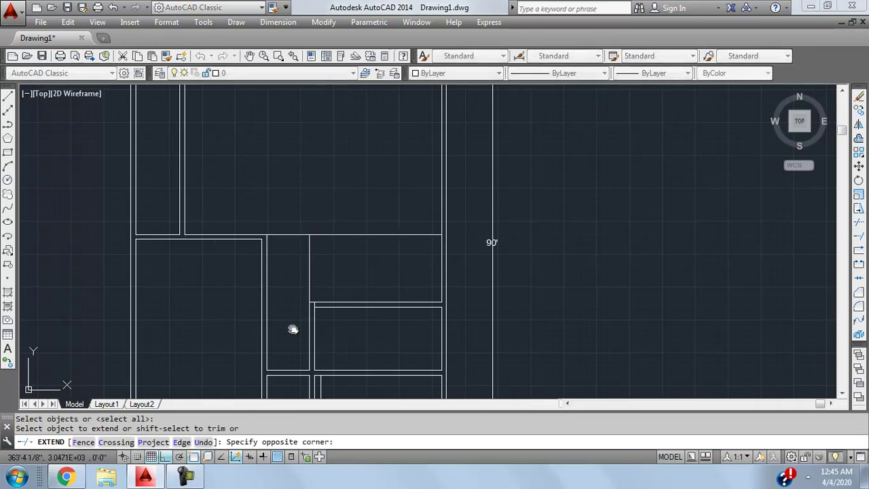
{"action": "left_click", "coordinate": [326, 294]}
{"action": "scroll", "coordinate": [315, 307], "scroll_direction": "up", "scroll_amount": 2}
{"action": "key", "text": "Escape"}
{"action": "type", "text": "tr"}
{"action": "key", "text": "Return"}
{"action": "key", "text": "Return"}
{"action": "left_click", "coordinate": [284, 181]}
{"action": "left_click", "coordinate": [258, 237]}
{"action": "key", "text": "Escape"}
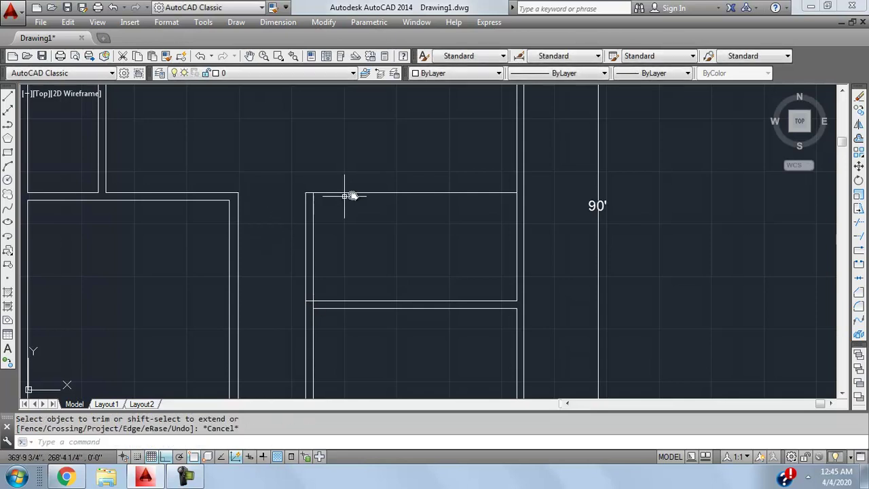
{"action": "key", "text": "Return"}
{"action": "key", "text": "Return"}
{"action": "left_click", "coordinate": [312, 302]}
{"action": "key", "text": "Escape"}
Stretch the room's top wall line right to the corner.
{"action": "scroll", "coordinate": [388, 243], "scroll_direction": "down", "scroll_amount": 2}
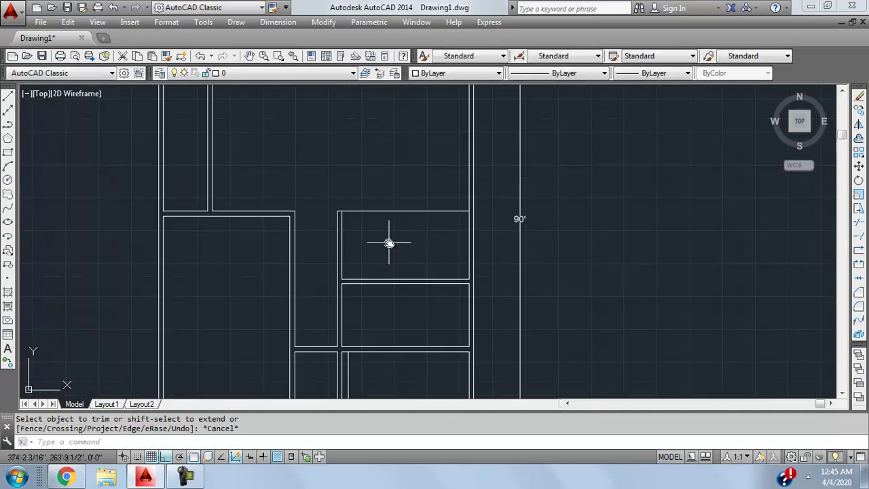
{"action": "left_click", "coordinate": [376, 242]}
{"action": "scroll", "coordinate": [361, 245], "scroll_direction": "up", "scroll_amount": 4}
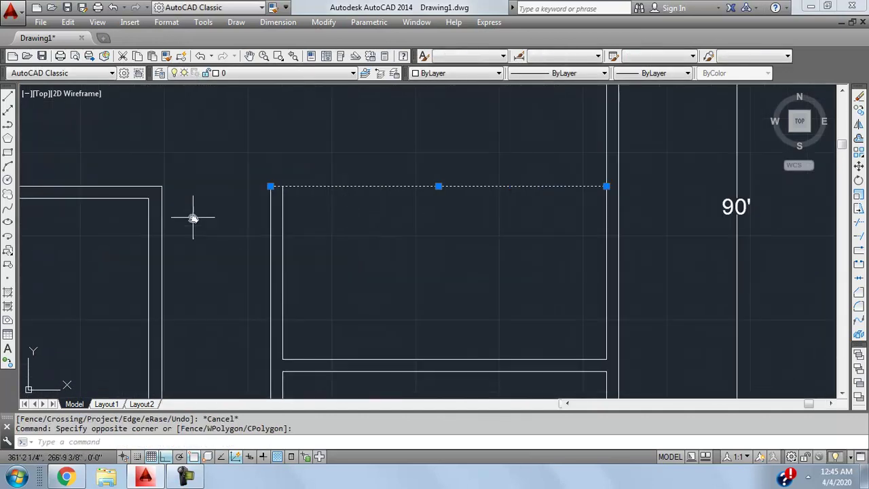
{"action": "key", "text": "Escape"}
{"action": "left_click", "coordinate": [144, 199]}
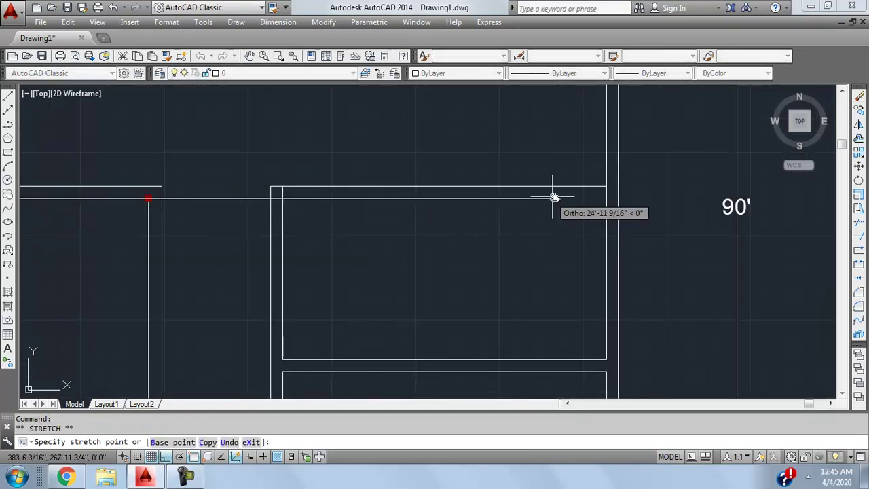
{"action": "left_click", "coordinate": [606, 198]}
{"action": "key", "text": "Escape"}
Trim the extra wall segment between the walls.
{"action": "type", "text": "tr"}
{"action": "key", "text": "Return"}
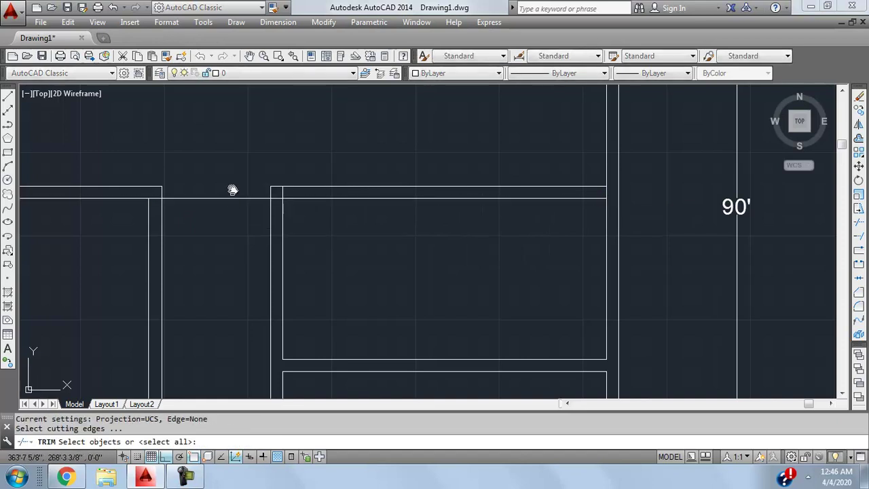
{"action": "key", "text": "Return"}
{"action": "left_click", "coordinate": [233, 190]}
{"action": "left_click", "coordinate": [201, 234]}
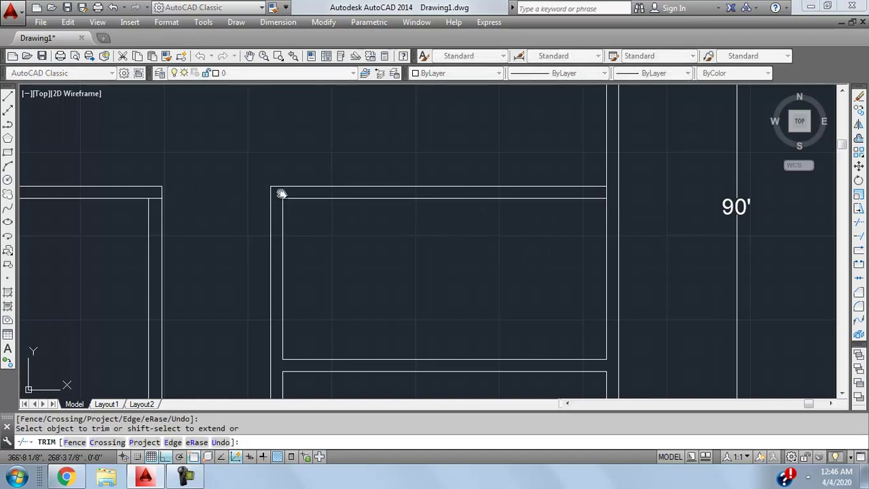
{"action": "key", "text": "Escape"}
{"action": "scroll", "coordinate": [318, 191], "scroll_direction": "down", "scroll_amount": 5}
{"action": "scroll", "coordinate": [310, 201], "scroll_direction": "up", "scroll_amount": 2}
{"action": "middle_click_drag", "start_coordinate": [335, 215], "coordinate": [340, 268]}
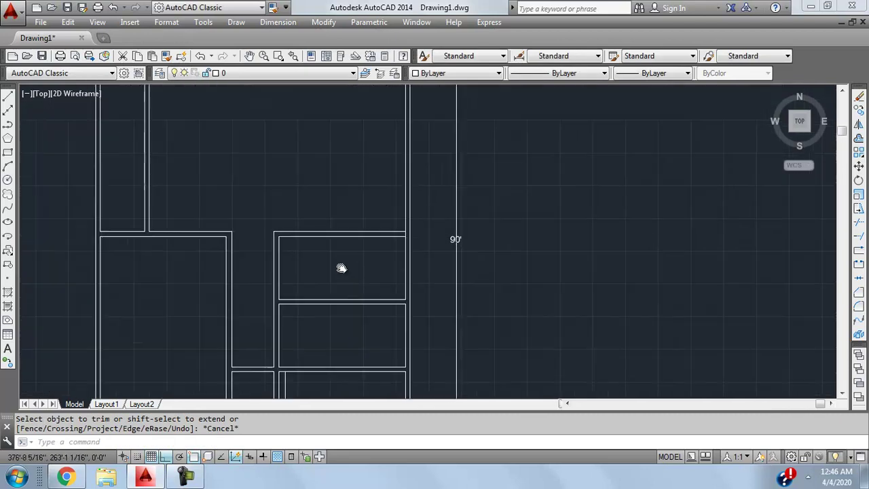
{"action": "scroll", "coordinate": [360, 271], "scroll_direction": "down", "scroll_amount": 2}
{"action": "scroll", "coordinate": [341, 216], "scroll_direction": "up", "scroll_amount": 2}
{"action": "scroll", "coordinate": [340, 216], "scroll_direction": "down", "scroll_amount": 2}
{"action": "mouse_move", "coordinate": [359, 227]}
{"action": "middle_mouse_down"}
{"action": "mouse_move", "coordinate": [347, 243]}
{"action": "mouse_move", "coordinate": [345, 219]}
{"action": "mouse_move", "coordinate": [306, 214]}
{"action": "middle_mouse_up"}
{"action": "scroll", "coordinate": [326, 214], "scroll_direction": "up", "scroll_amount": 2}
{"action": "scroll", "coordinate": [336, 220], "scroll_direction": "up", "scroll_amount": 2}
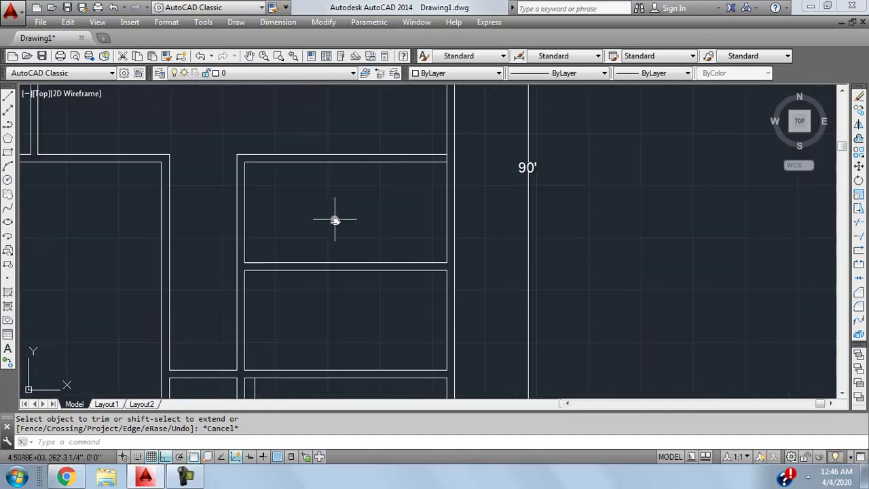
{"action": "scroll", "coordinate": [358, 198], "scroll_direction": "down", "scroll_amount": 2}
{"action": "middle_click_drag", "start_coordinate": [358, 197], "coordinate": [386, 197]}
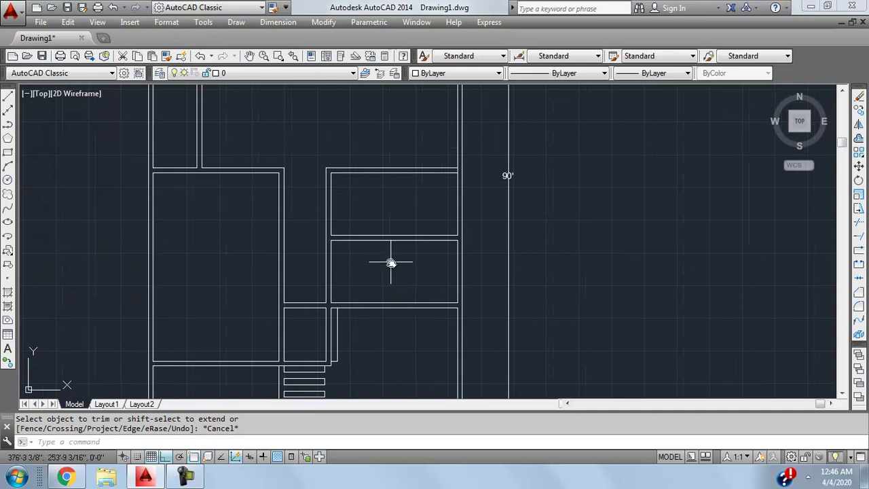
{"action": "middle_click_drag", "start_coordinate": [392, 262], "coordinate": [371, 245]}
{"action": "scroll", "coordinate": [373, 241], "scroll_direction": "up", "scroll_amount": 2}
{"action": "scroll", "coordinate": [375, 238], "scroll_direction": "down", "scroll_amount": 2}
{"action": "scroll", "coordinate": [375, 242], "scroll_direction": "up", "scroll_amount": 2}
{"action": "scroll", "coordinate": [381, 244], "scroll_direction": "down", "scroll_amount": 2}
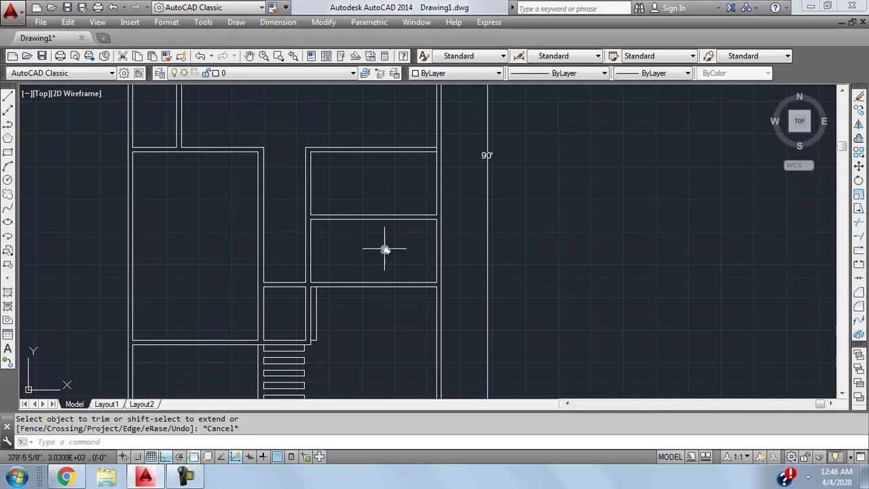
{"action": "scroll", "coordinate": [385, 250], "scroll_direction": "down", "scroll_amount": 2}
{"action": "middle_click_drag", "start_coordinate": [388, 249], "coordinate": [388, 229]}
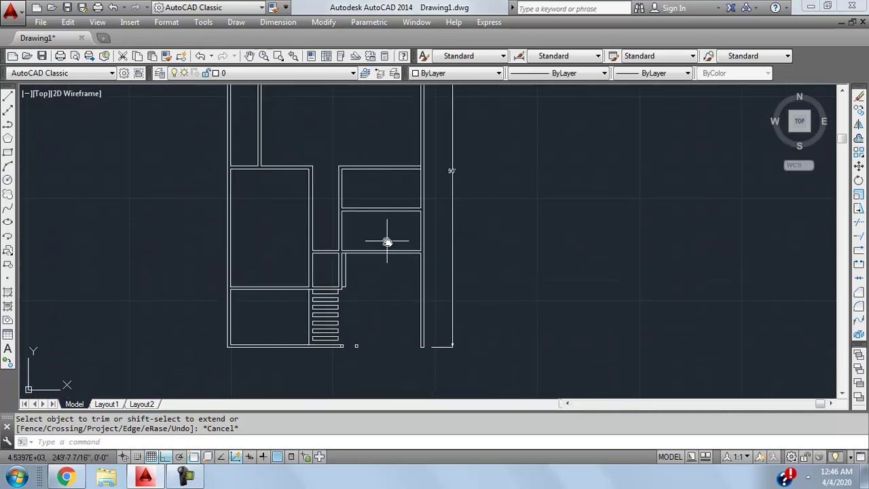
{"action": "scroll", "coordinate": [387, 242], "scroll_direction": "up", "scroll_amount": 3}
{"action": "scroll", "coordinate": [393, 312], "scroll_direction": "down", "scroll_amount": 3}
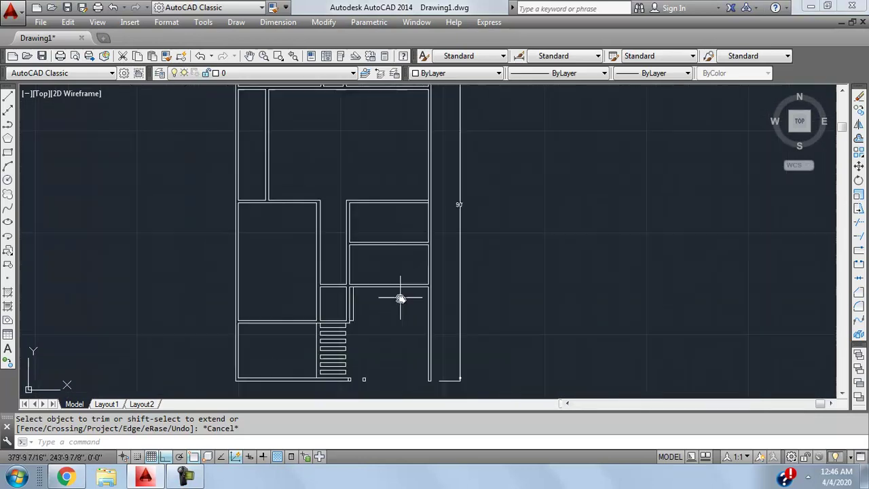
{"action": "scroll", "coordinate": [404, 299], "scroll_direction": "up", "scroll_amount": 3}
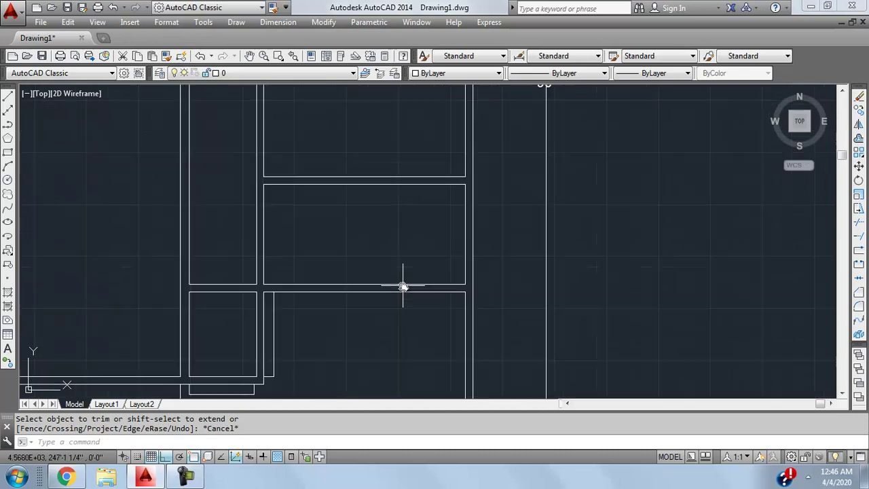
{"action": "scroll", "coordinate": [401, 285], "scroll_direction": "down", "scroll_amount": 2}
{"action": "scroll", "coordinate": [390, 204], "scroll_direction": "up", "scroll_amount": 2}
{"action": "scroll", "coordinate": [403, 258], "scroll_direction": "down", "scroll_amount": 2}
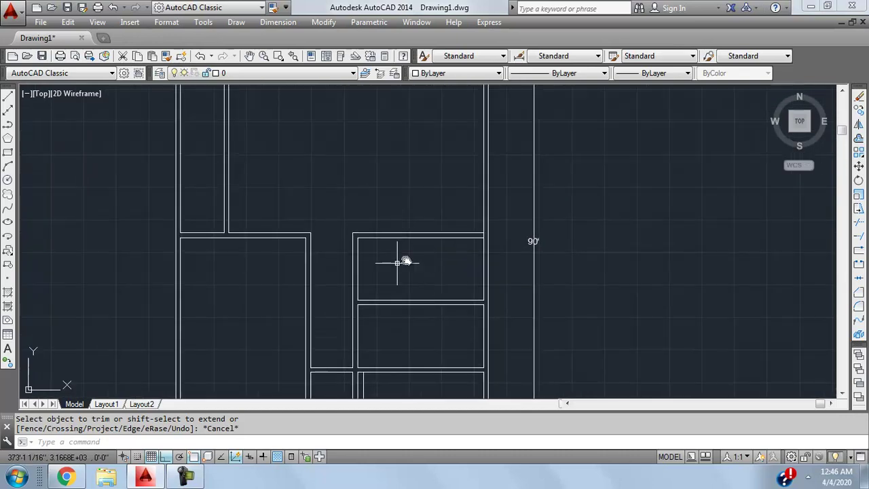
{"action": "scroll", "coordinate": [407, 262], "scroll_direction": "down", "scroll_amount": 2}
{"action": "scroll", "coordinate": [429, 252], "scroll_direction": "up", "scroll_amount": 4}
{"action": "scroll", "coordinate": [404, 256], "scroll_direction": "down", "scroll_amount": 2}
{"action": "scroll", "coordinate": [426, 235], "scroll_direction": "up", "scroll_amount": 2}
{"action": "middle_click_drag", "start_coordinate": [421, 223], "coordinate": [430, 210]}
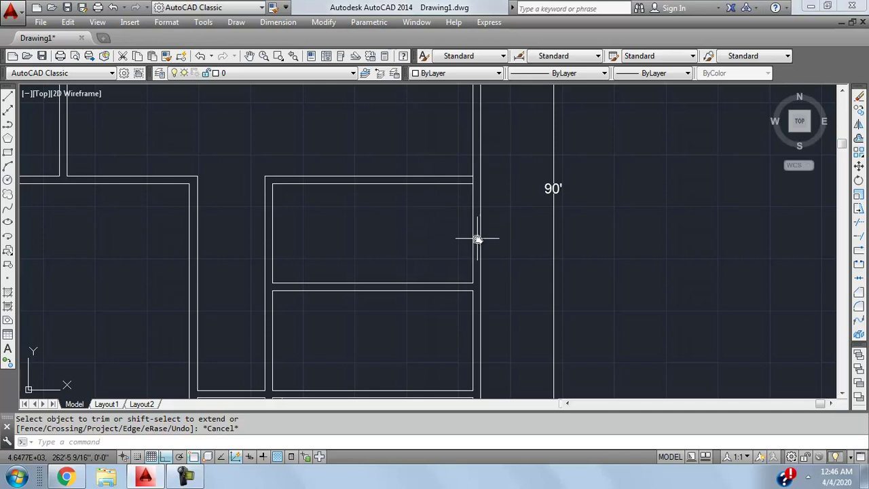
Draw a 3' vertical line as the new partition wall in the upper-right room.
{"action": "left_click", "coordinate": [9, 98]}
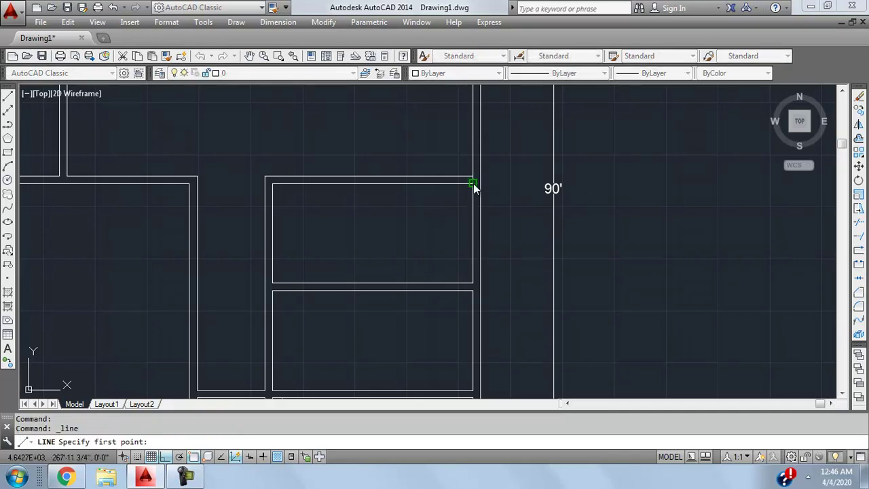
{"action": "type", "text": "3'\\"}
{"action": "key", "text": "Return"}
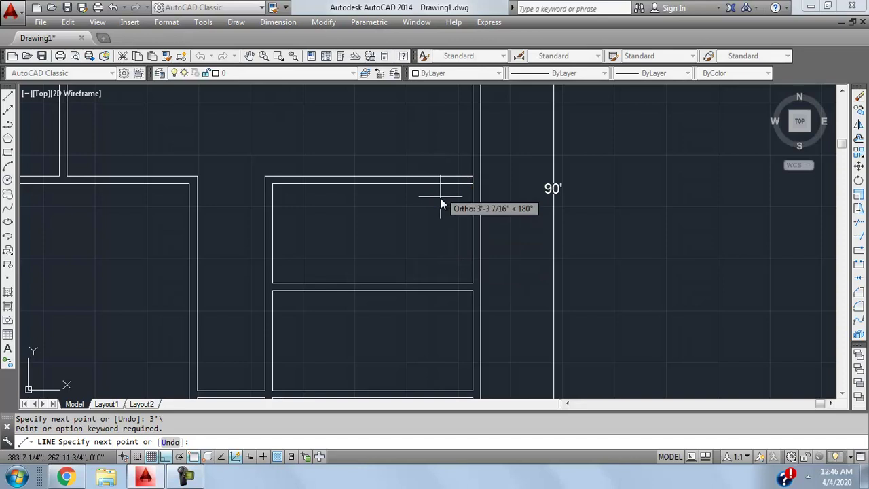
{"action": "type", "text": "3'"}
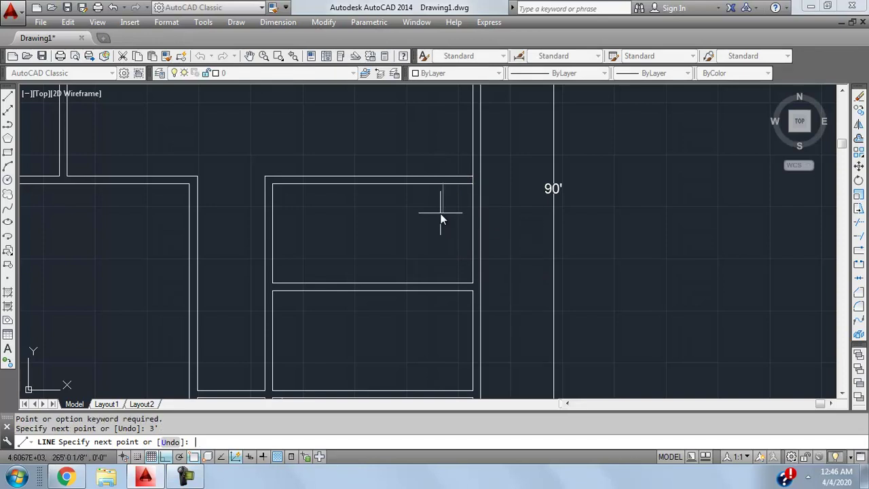
{"action": "key", "text": "Return"}
{"action": "key", "text": "Escape"}
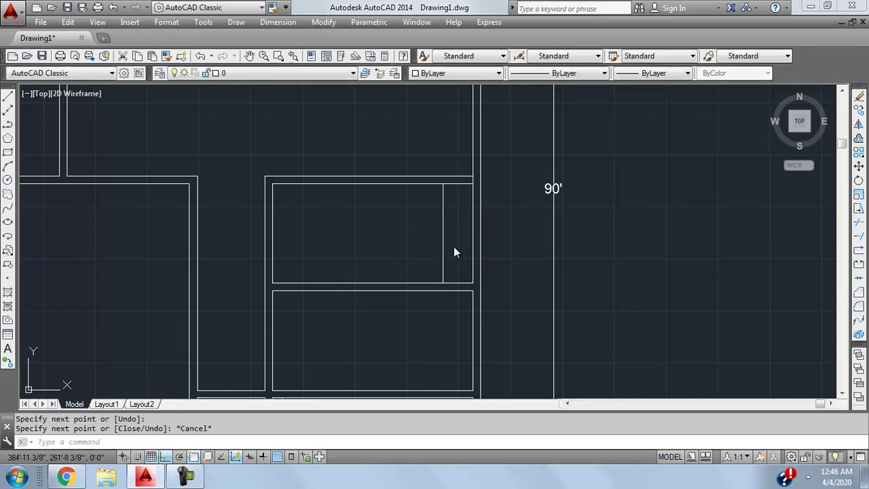
Offset the new vertical line 9" to form the double partition wall.
{"action": "left_click", "coordinate": [443, 255]}
{"action": "left_click", "coordinate": [420, 258]}
{"action": "type", "text": "offset"}
{"action": "key", "text": "Return"}
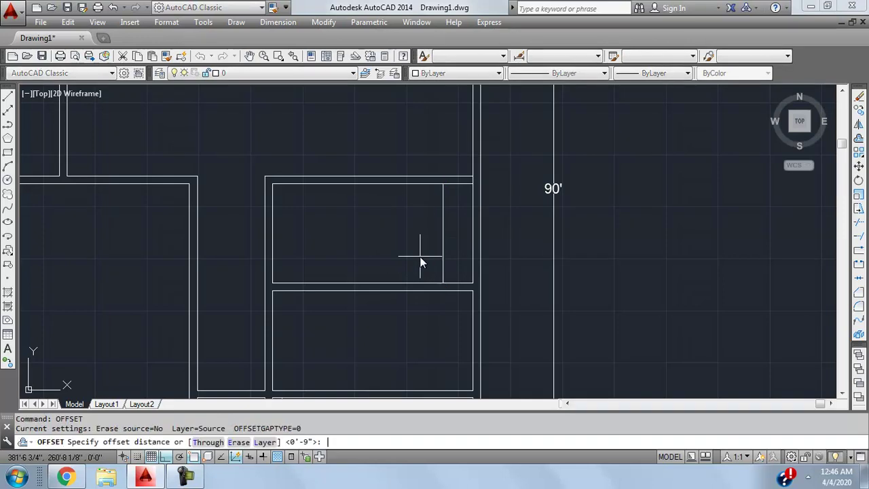
{"action": "type", "text": "9\""}
{"action": "key", "text": "Return"}
{"action": "left_click", "coordinate": [421, 262]}
{"action": "key", "text": "Escape"}
Trim away the overlapping line piece inside the new 9" partition.
{"action": "type", "text": "te cor"}
{"action": "key", "text": "Return"}
{"action": "key", "text": "Return"}
{"action": "scroll", "coordinate": [454, 189], "scroll_direction": "up", "scroll_amount": 2}
{"action": "left_click", "coordinate": [485, 178]}
{"action": "left_click", "coordinate": [485, 176]}
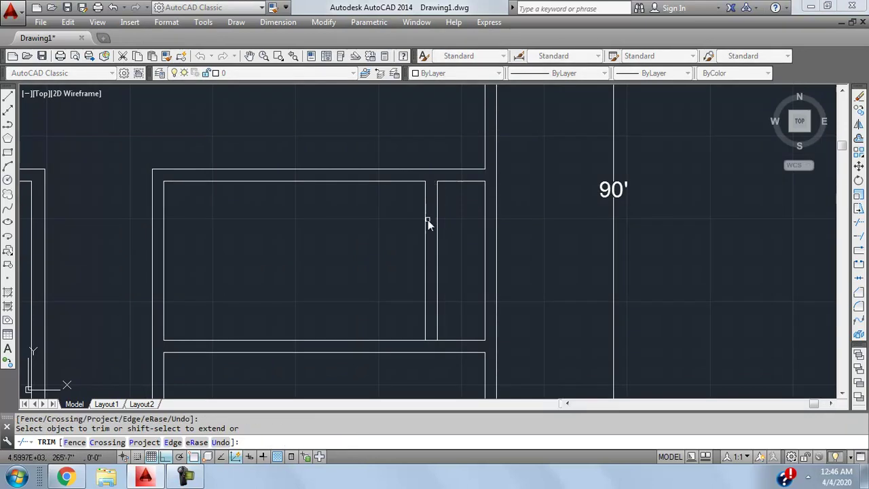
{"action": "scroll", "coordinate": [495, 249], "scroll_direction": "down", "scroll_amount": 5}
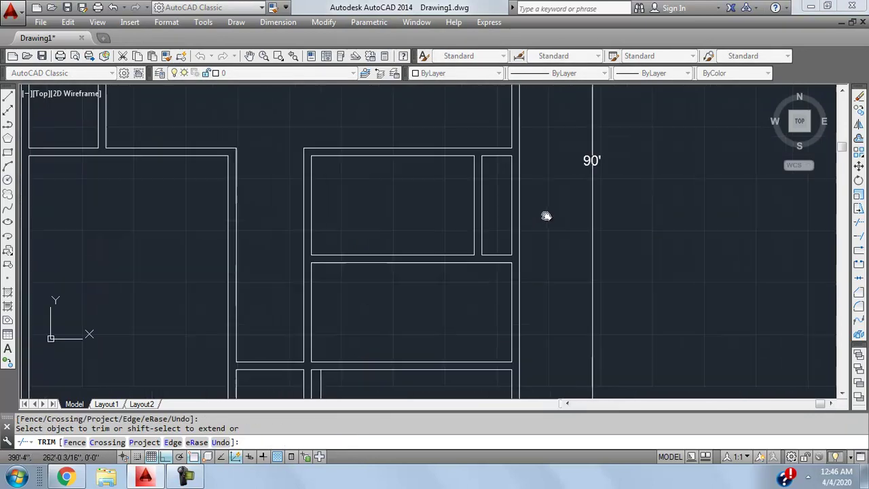
{"action": "key", "text": "Escape"}
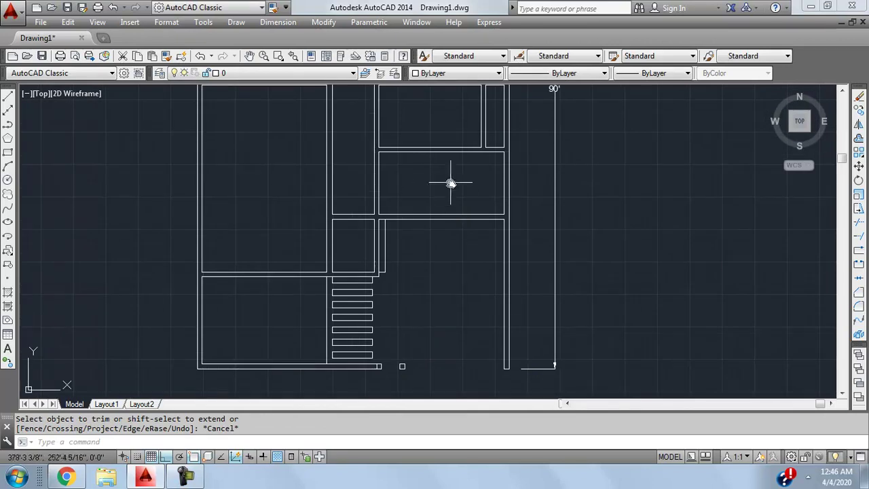
{"action": "scroll", "coordinate": [408, 210], "scroll_direction": "down", "scroll_amount": 2}
{"action": "scroll", "coordinate": [363, 248], "scroll_direction": "up", "scroll_amount": 4}
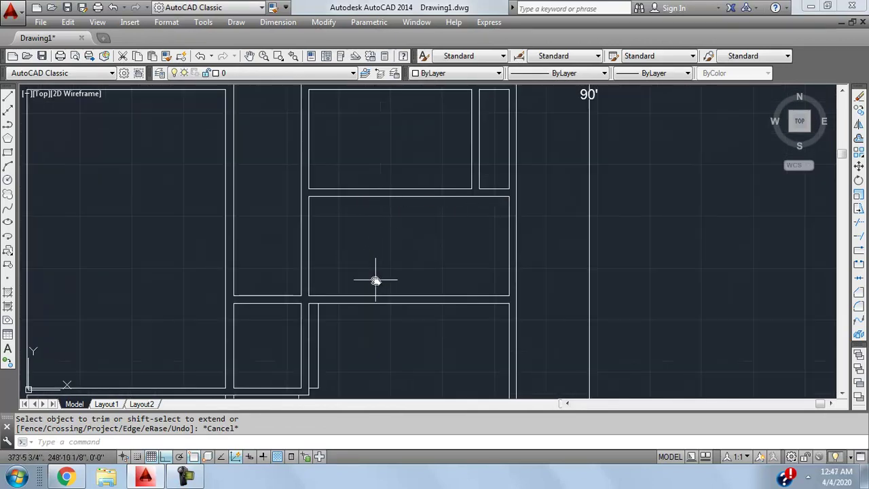
{"action": "key", "text": "Escape"}
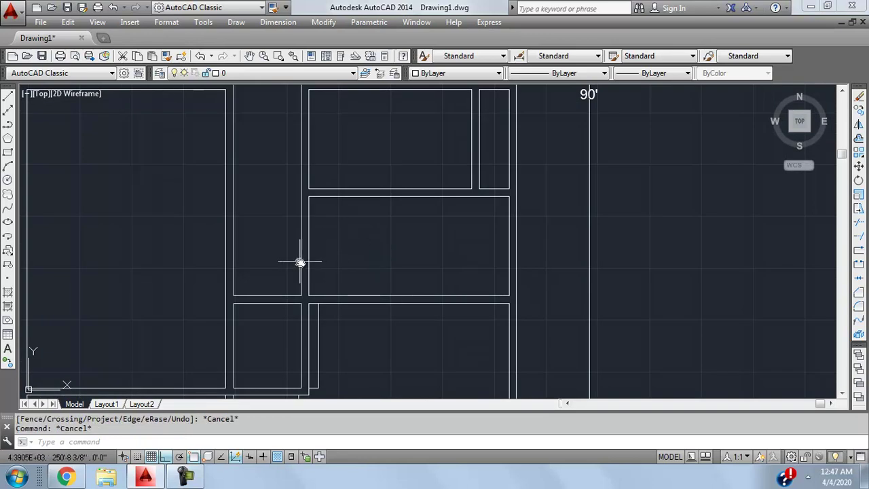
{"action": "scroll", "coordinate": [398, 219], "scroll_direction": "down", "scroll_amount": 4}
{"action": "scroll", "coordinate": [400, 261], "scroll_direction": "up", "scroll_amount": 2}
{"action": "scroll", "coordinate": [400, 261], "scroll_direction": "up", "scroll_amount": 2}
{"action": "scroll", "coordinate": [465, 281], "scroll_direction": "down", "scroll_amount": 2}
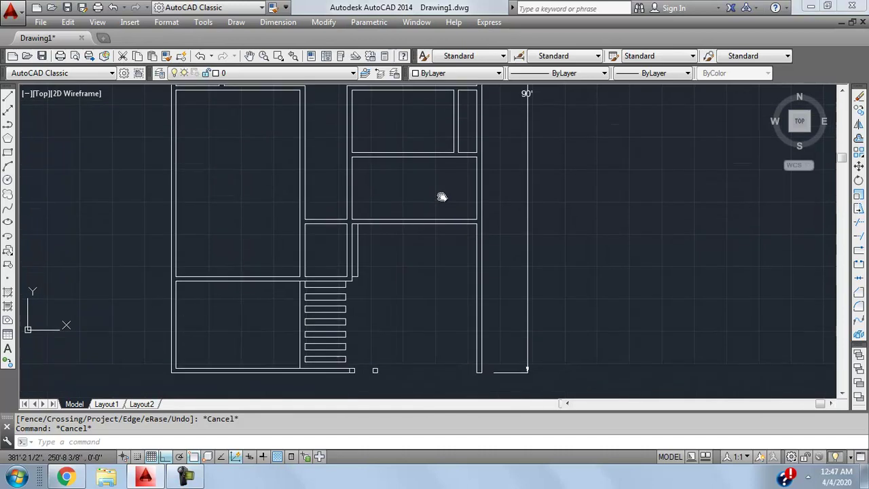
{"action": "scroll", "coordinate": [443, 206], "scroll_direction": "up", "scroll_amount": 2}
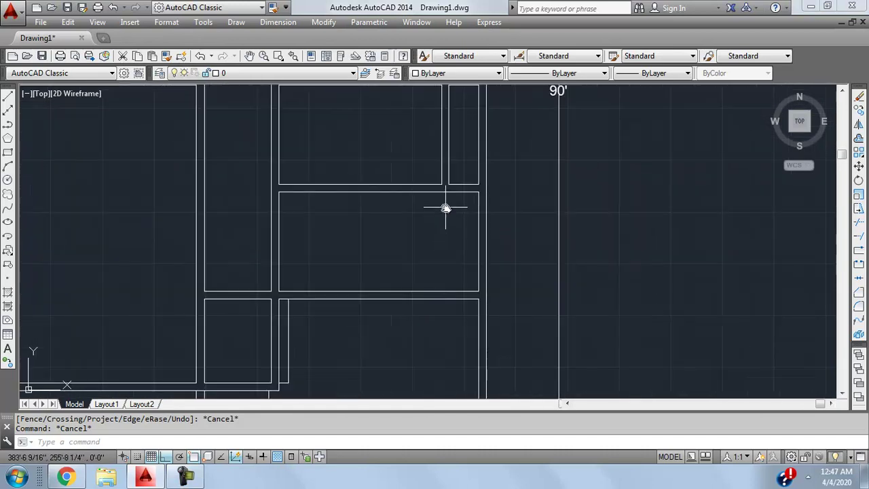
{"action": "key", "text": "BackSpace"}
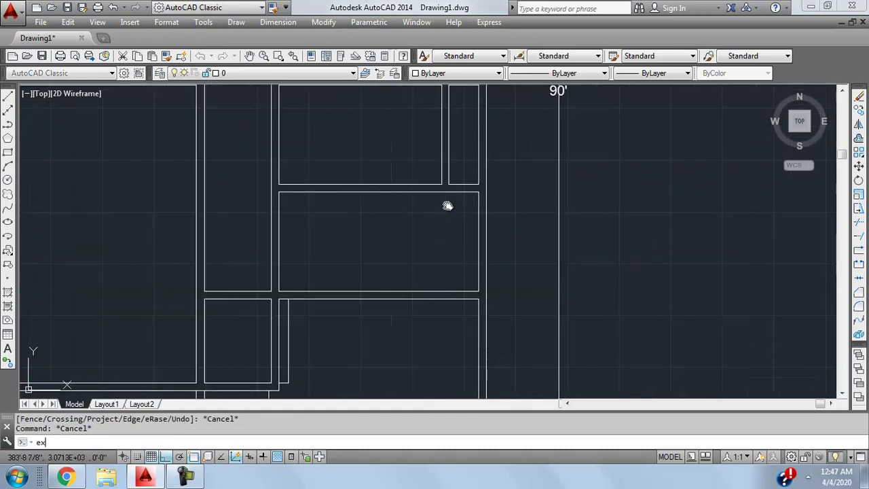
Extend the vertical wall lines down to the next walls and wall edges.
{"action": "type", "text": "ex"}
{"action": "key", "text": "Return"}
{"action": "key", "text": "Return"}
{"action": "left_click", "coordinate": [458, 154]}
{"action": "left_click", "coordinate": [400, 167]}
{"action": "left_click", "coordinate": [460, 163]}
{"action": "left_click", "coordinate": [416, 175]}
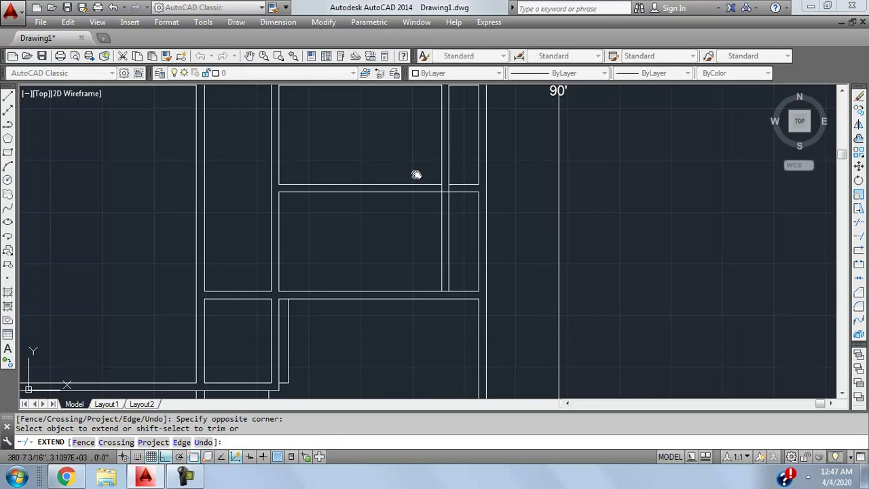
{"action": "left_click", "coordinate": [454, 277]}
{"action": "left_click", "coordinate": [398, 279]}
{"action": "key", "text": "Escape"}
Trim the line segments running across the upper wall gap.
{"action": "type", "text": "t"}
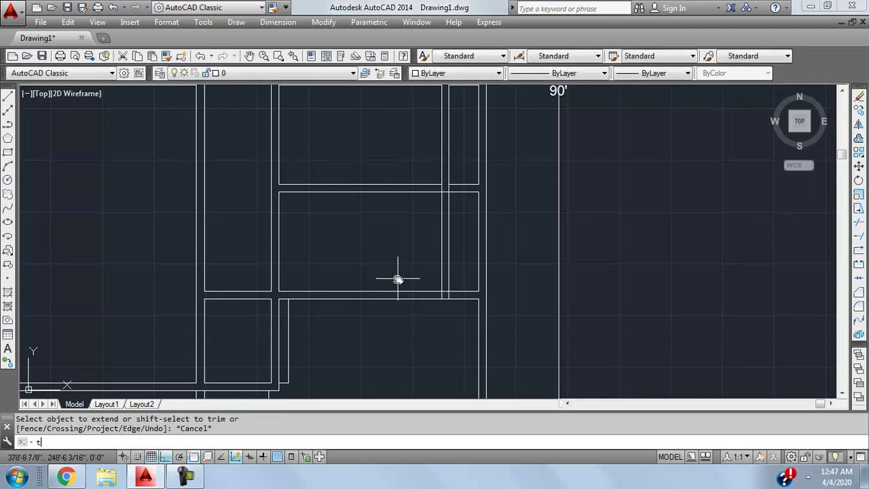
{"action": "type", "text": "r"}
{"action": "key", "text": "Return"}
{"action": "key", "text": "Return"}
{"action": "left_click", "coordinate": [444, 192]}
{"action": "scroll", "coordinate": [444, 190], "scroll_direction": "up", "scroll_amount": 3}
{"action": "left_click", "coordinate": [446, 190]}
{"action": "left_click", "coordinate": [465, 176]}
{"action": "left_click", "coordinate": [415, 192]}
{"action": "scroll", "coordinate": [421, 227], "scroll_direction": "down", "scroll_amount": 3}
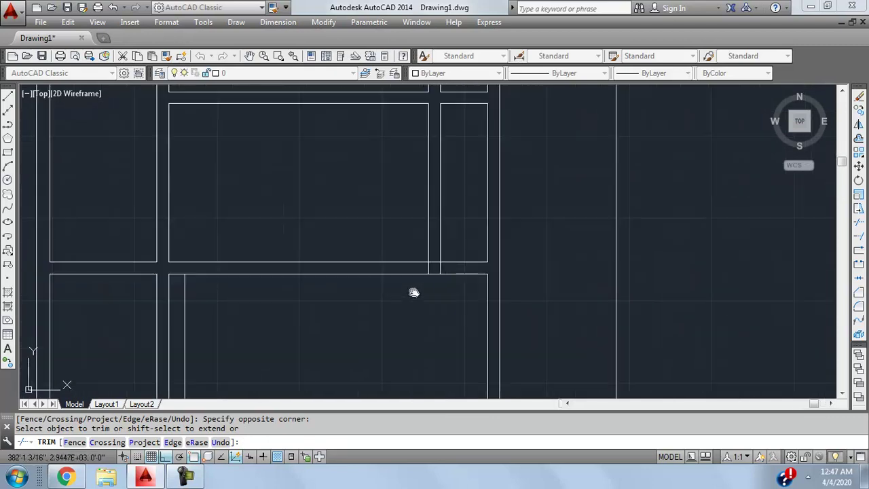
Attempt trimming another line segment lower down, then cancel.
{"action": "left_click", "coordinate": [451, 267]}
{"action": "left_click", "coordinate": [421, 267]}
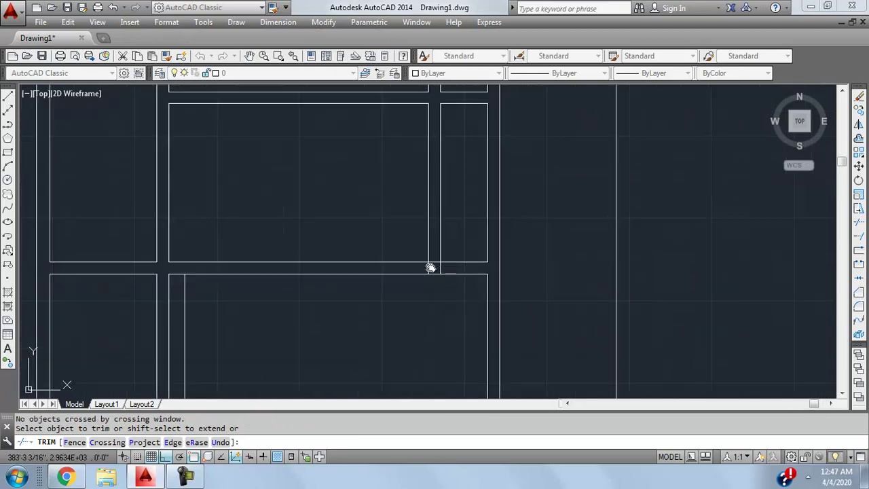
{"action": "scroll", "coordinate": [441, 266], "scroll_direction": "up", "scroll_amount": 4}
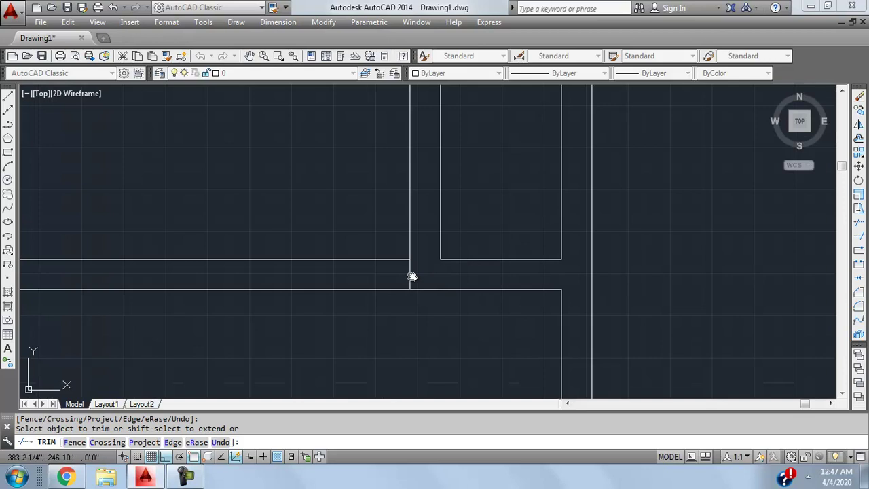
{"action": "key", "text": "Escape"}
{"action": "scroll", "coordinate": [421, 262], "scroll_direction": "down", "scroll_amount": 5}
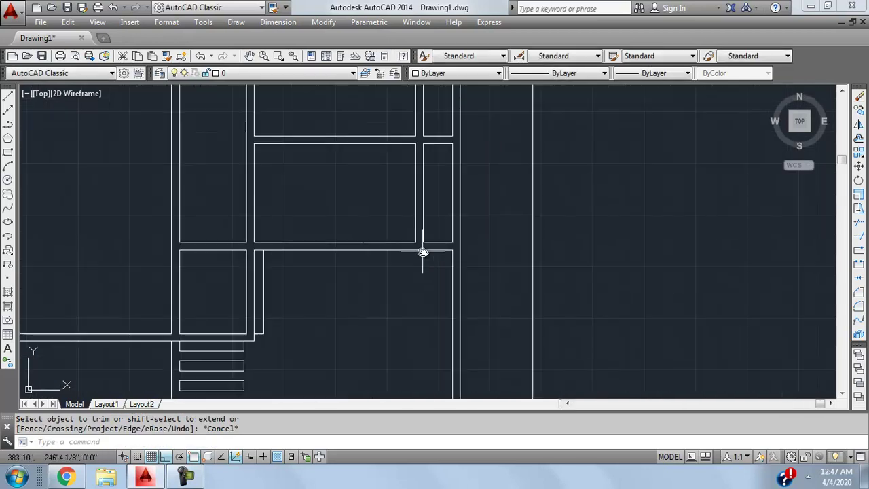
{"action": "scroll", "coordinate": [427, 213], "scroll_direction": "up", "scroll_amount": 2}
{"action": "key", "text": "Escape"}
Delete the stray horizontal line from the partition area.
{"action": "left_click", "coordinate": [432, 238]}
{"action": "left_click", "coordinate": [409, 299]}
{"action": "key", "text": "Escape"}
{"action": "scroll", "coordinate": [414, 278], "scroll_direction": "up", "scroll_amount": 3}
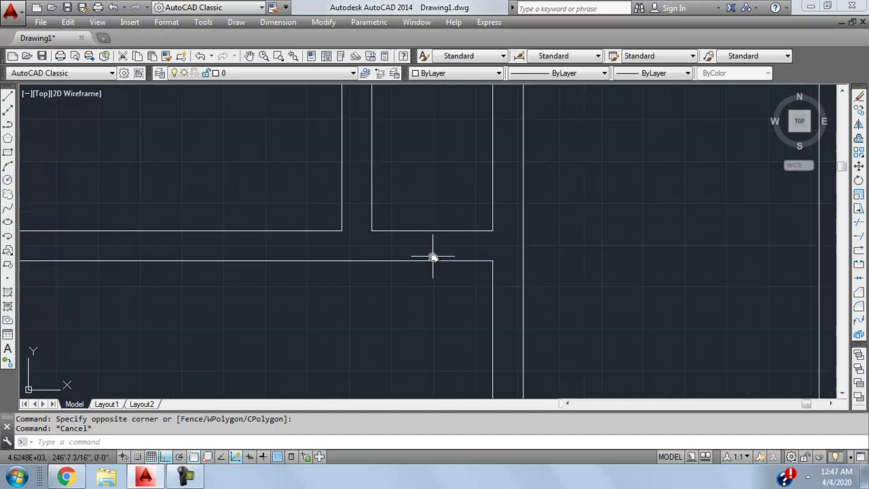
{"action": "left_click", "coordinate": [433, 254]}
{"action": "left_click", "coordinate": [422, 219]}
{"action": "key", "text": "Delete"}
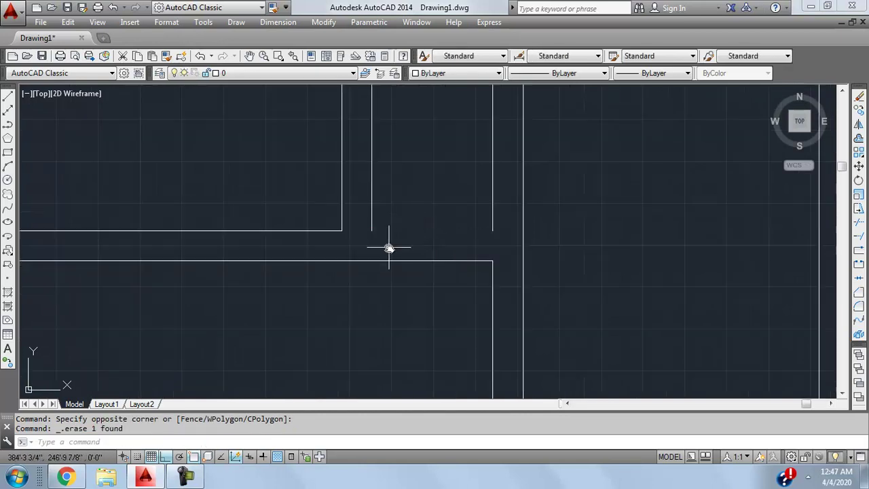
{"action": "type", "text": "e"}
{"action": "key", "text": "Return"}
{"action": "key", "text": "Escape"}
Extend a vertical line to the horizontal wall and trim the horizontal line past the corner.
{"action": "type", "text": "ex"}
{"action": "key", "text": "Return"}
{"action": "key", "text": "Return"}
{"action": "left_click", "coordinate": [372, 217]}
{"action": "key", "text": "Escape"}
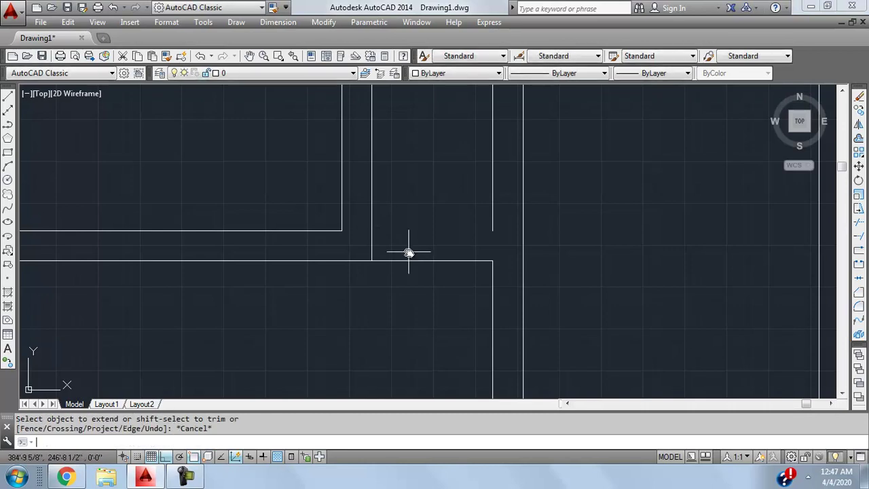
{"action": "type", "text": "tr"}
Try extending and stretching the lower vertical line, then cancel.
{"action": "key", "text": "Return"}
{"action": "key", "text": "Return"}
{"action": "left_click", "coordinate": [426, 250]}
{"action": "left_click", "coordinate": [495, 277]}
{"action": "key", "text": "Escape"}
{"action": "left_click", "coordinate": [491, 267]}
{"action": "type", "text": "ex"}
{"action": "key", "text": "Return"}
{"action": "key", "text": "Return"}
{"action": "left_click", "coordinate": [494, 266]}
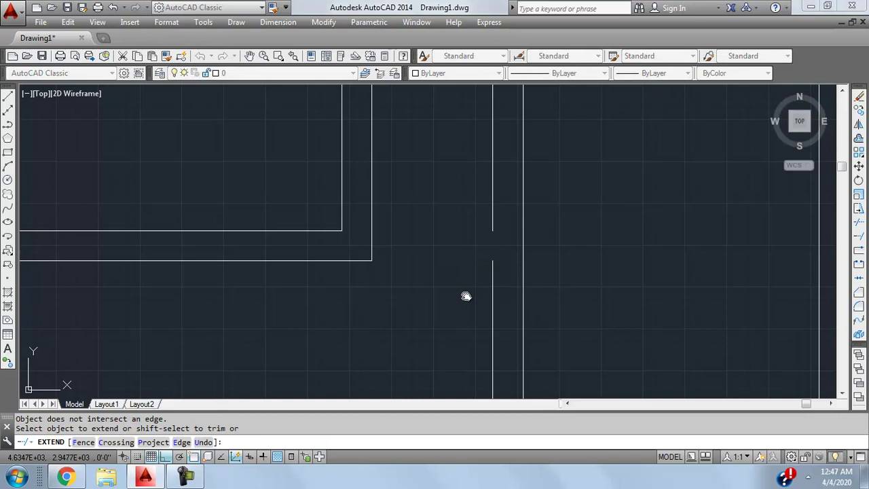
{"action": "key", "text": "Escape"}
{"action": "left_click", "coordinate": [494, 265]}
{"action": "left_click", "coordinate": [491, 262]}
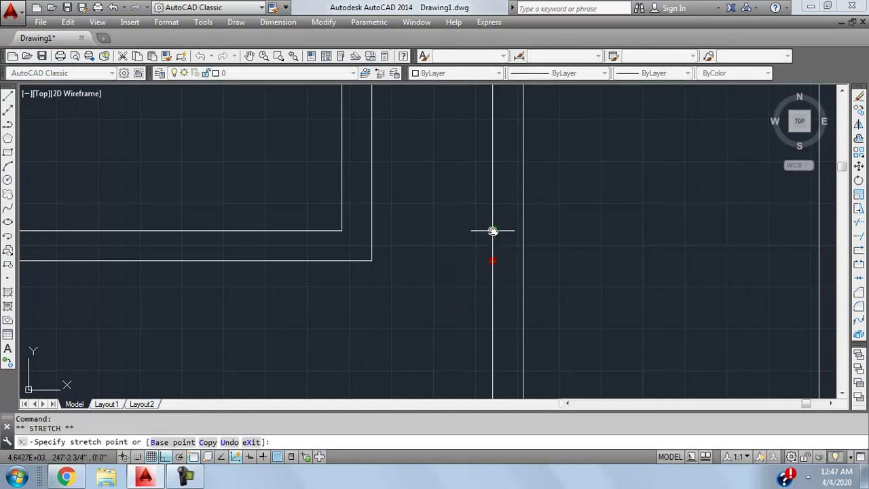
{"action": "key", "text": "Escape"}
{"action": "scroll", "coordinate": [412, 196], "scroll_direction": "down", "scroll_amount": 3}
{"action": "scroll", "coordinate": [436, 201], "scroll_direction": "up", "scroll_amount": 4}
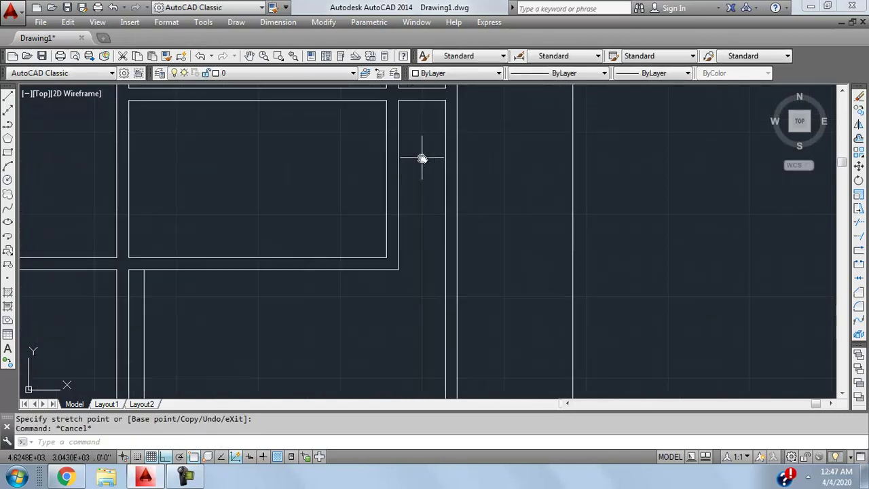
Pan the plan to bring the partition corner and the 90' label into view.
{"action": "middle_click_drag", "start_coordinate": [355, 175], "coordinate": [417, 202]}
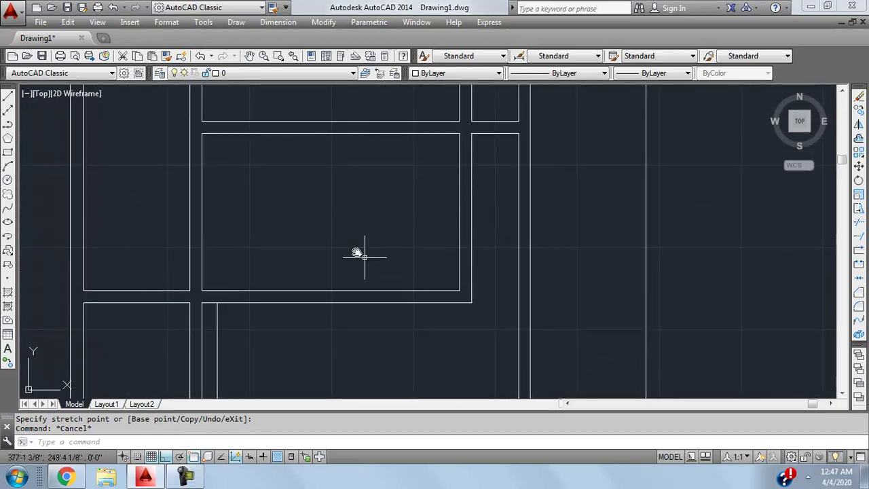
{"action": "scroll", "coordinate": [385, 199], "scroll_direction": "down", "scroll_amount": 3}
{"action": "scroll", "coordinate": [382, 201], "scroll_direction": "up", "scroll_amount": 4}
{"action": "middle_click_drag", "start_coordinate": [378, 190], "coordinate": [386, 246]}
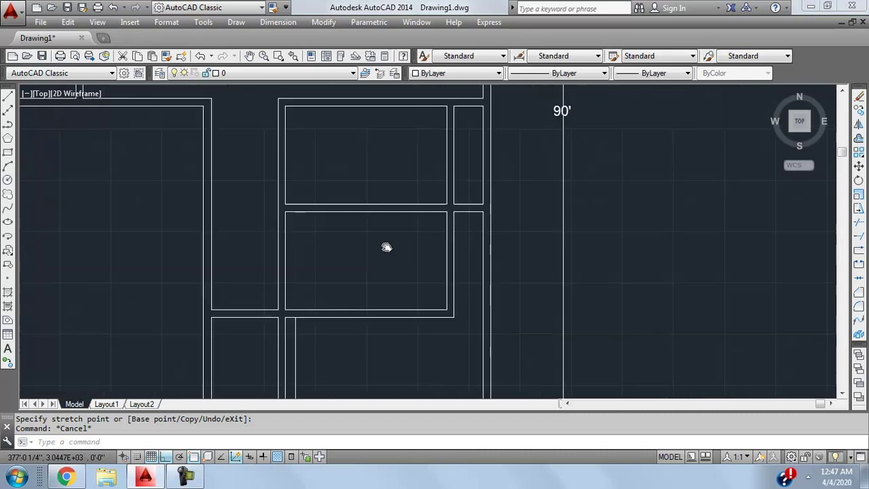
{"action": "middle_click_drag", "start_coordinate": [468, 192], "coordinate": [413, 200]}
{"action": "scroll", "coordinate": [413, 199], "scroll_direction": "up", "scroll_amount": 2}
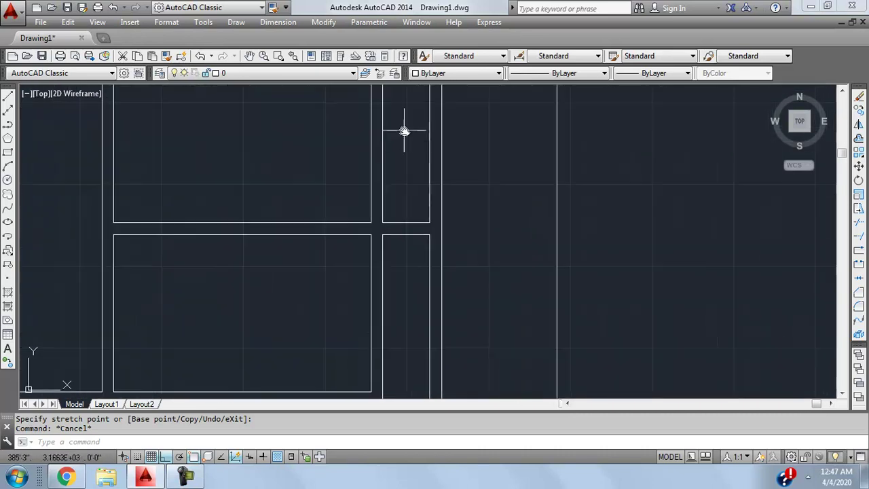
{"action": "middle_click_drag", "start_coordinate": [412, 122], "coordinate": [400, 182]}
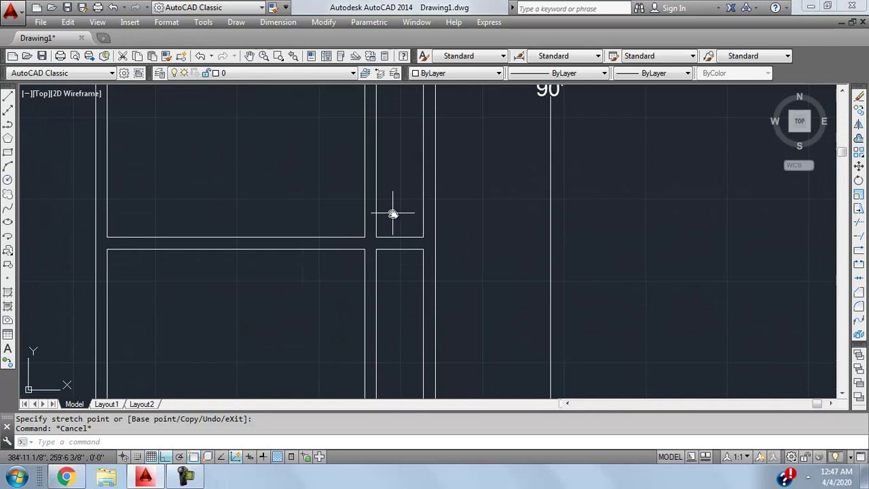
Delete the two short horizontal lines near the partition after a failed trim.
{"action": "type", "text": "tr"}
{"action": "key", "text": "Return"}
{"action": "key", "text": "Return"}
{"action": "left_click", "coordinate": [398, 213]}
{"action": "left_click", "coordinate": [394, 281]}
{"action": "key", "text": "Escape"}
{"action": "key", "text": "Return"}
{"action": "key", "text": "Return"}
{"action": "key", "text": "Escape"}
{"action": "left_click", "coordinate": [408, 229]}
{"action": "left_click", "coordinate": [389, 290]}
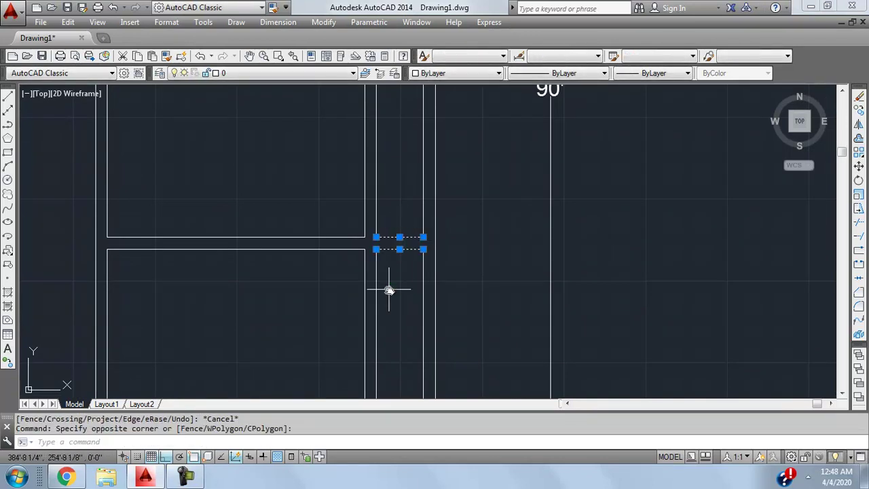
{"action": "key", "text": "Delete"}
{"action": "scroll", "coordinate": [394, 239], "scroll_direction": "up", "scroll_amount": 2}
Check the endpoints of the vertical lines at the gap without changing them.
{"action": "left_click", "coordinate": [366, 234]}
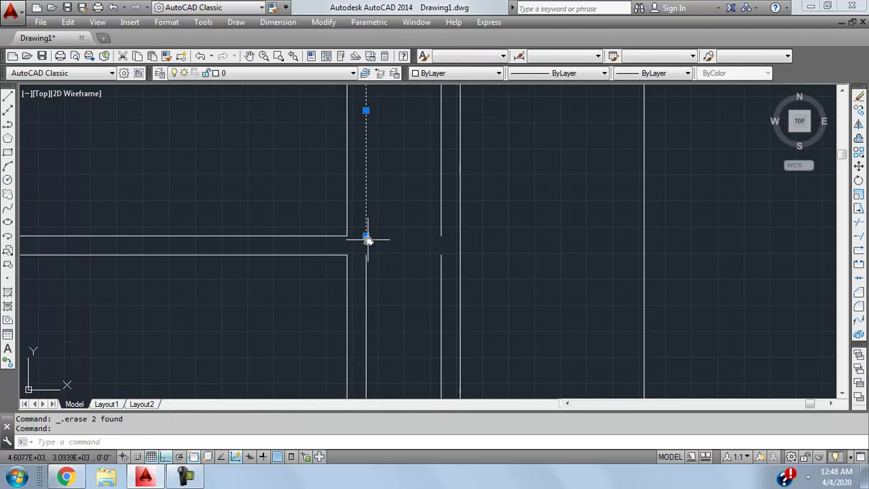
{"action": "left_click", "coordinate": [366, 237]}
{"action": "key", "text": "Escape"}
{"action": "left_click", "coordinate": [442, 231]}
{"action": "left_click", "coordinate": [442, 235]}
{"action": "key", "text": "Escape"}
Zoom and pan to centre the plan showing the 60' and 50' overall dimensions.
{"action": "scroll", "coordinate": [396, 182], "scroll_direction": "down", "scroll_amount": 2}
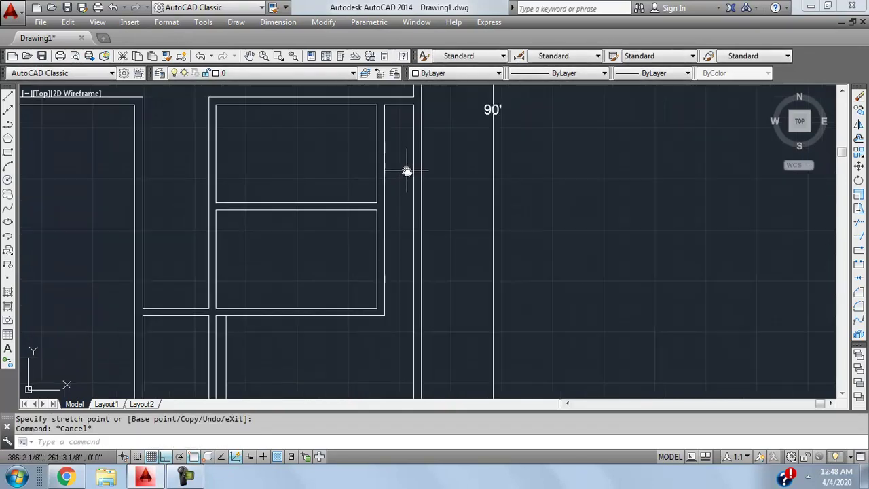
{"action": "scroll", "coordinate": [366, 258], "scroll_direction": "down", "scroll_amount": 2}
{"action": "scroll", "coordinate": [414, 243], "scroll_direction": "down", "scroll_amount": 1}
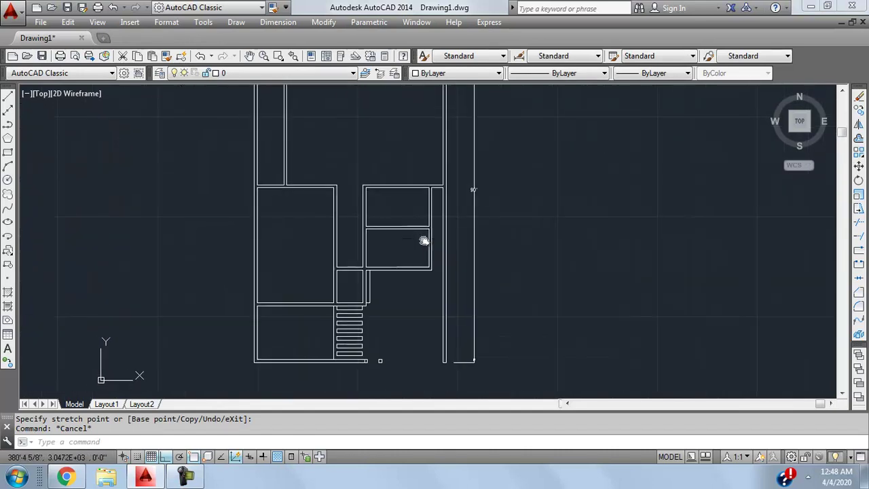
{"action": "middle_click_drag", "start_coordinate": [353, 243], "coordinate": [344, 291]}
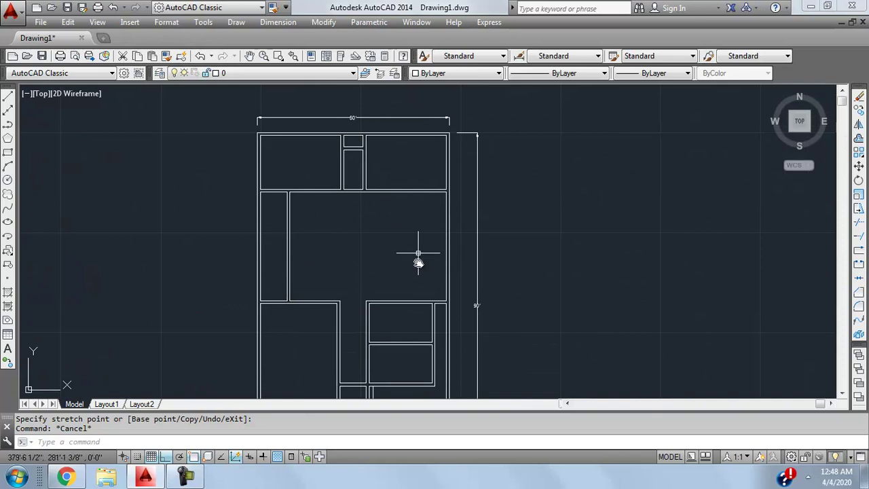
{"action": "scroll", "coordinate": [354, 240], "scroll_direction": "up", "scroll_amount": 1}
{"action": "scroll", "coordinate": [349, 196], "scroll_direction": "down", "scroll_amount": 1}
{"action": "middle_click_drag", "start_coordinate": [349, 197], "coordinate": [349, 161]}
{"action": "scroll", "coordinate": [348, 193], "scroll_direction": "up", "scroll_amount": 2}
{"action": "scroll", "coordinate": [326, 109], "scroll_direction": "up", "scroll_amount": 2}
{"action": "middle_click_drag", "start_coordinate": [326, 109], "coordinate": [310, 175]}
{"action": "left_click", "coordinate": [278, 22]}
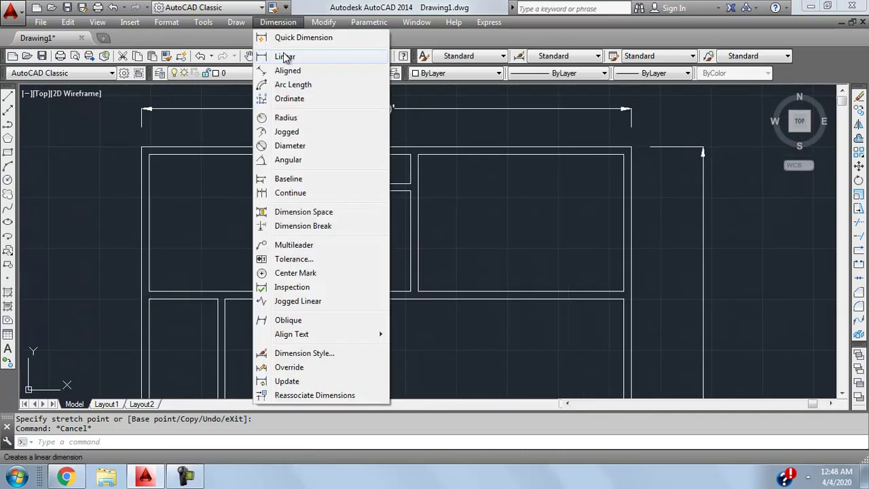
{"action": "left_click", "coordinate": [272, 57]}
{"action": "left_click", "coordinate": [153, 192]}
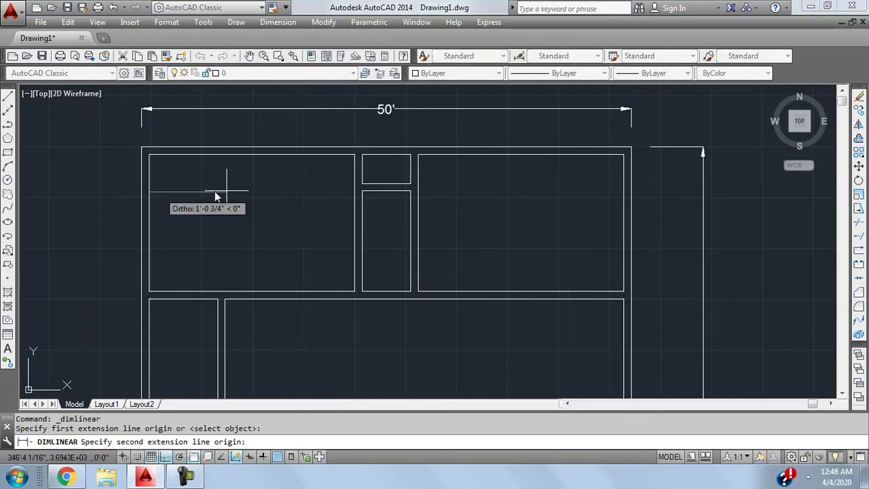
{"action": "left_click", "coordinate": [355, 190]}
{"action": "left_click", "coordinate": [299, 207]}
{"action": "left_click", "coordinate": [299, 196]}
{"action": "left_click", "coordinate": [290, 266]}
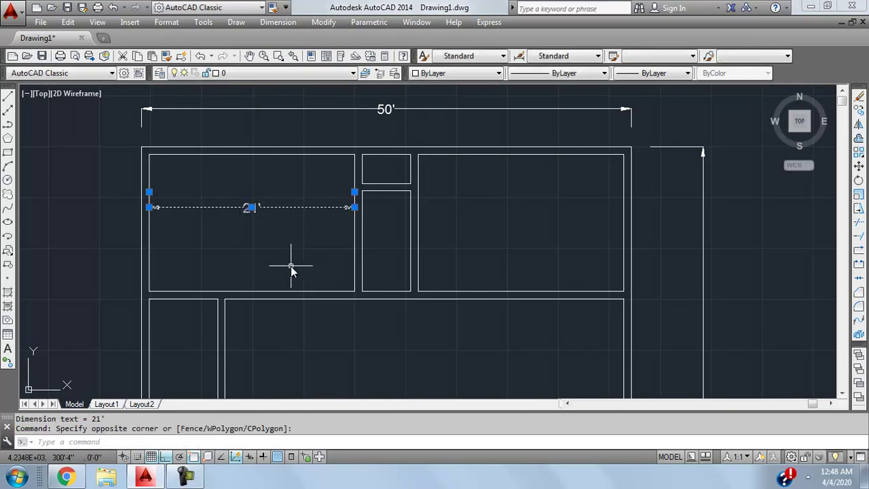
{"action": "key", "text": "Delete"}
{"action": "key", "text": "Escape"}
{"action": "mouse_move", "coordinate": [343, 184]}
{"action": "middle_mouse_down"}
{"action": "mouse_move", "coordinate": [305, 184]}
{"action": "mouse_move", "coordinate": [335, 185]}
{"action": "middle_mouse_up"}
{"action": "scroll", "coordinate": [301, 192], "scroll_direction": "up", "scroll_amount": 2}
{"action": "scroll", "coordinate": [301, 184], "scroll_direction": "down", "scroll_amount": 2}
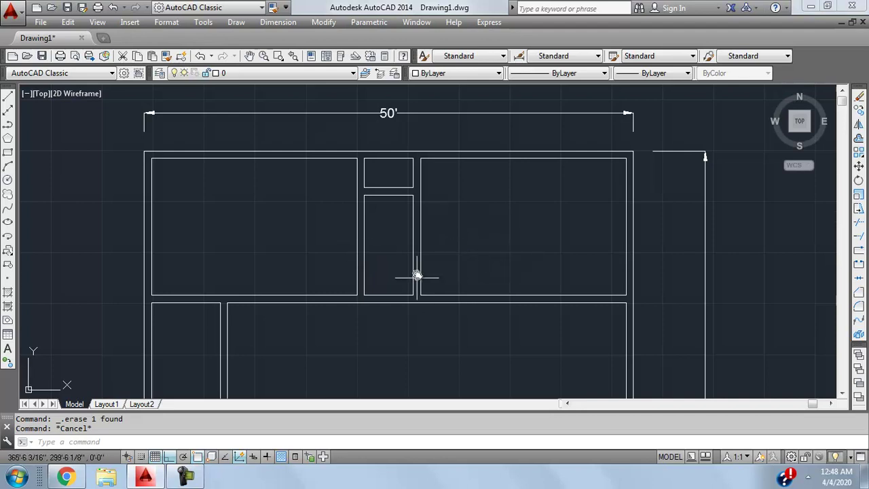
{"action": "scroll", "coordinate": [388, 245], "scroll_direction": "down", "scroll_amount": 4}
{"action": "middle_click_drag", "start_coordinate": [387, 301], "coordinate": [369, 190]}
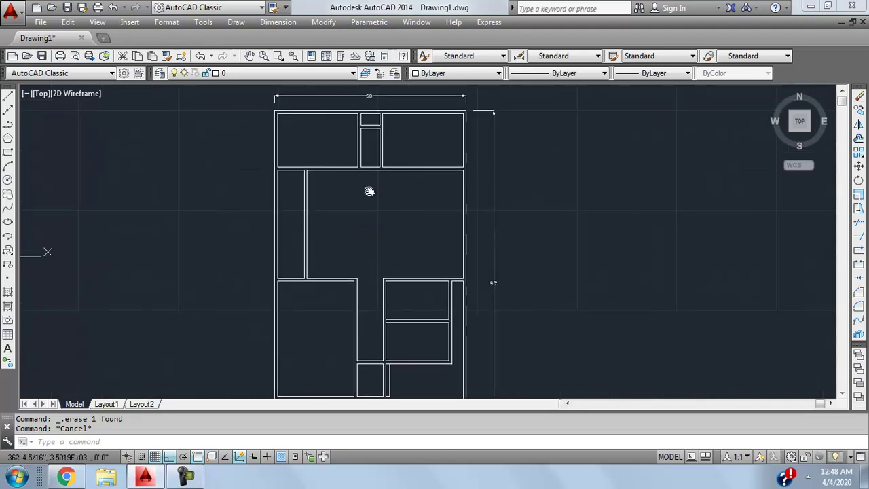
{"action": "scroll", "coordinate": [377, 229], "scroll_direction": "up", "scroll_amount": 2}
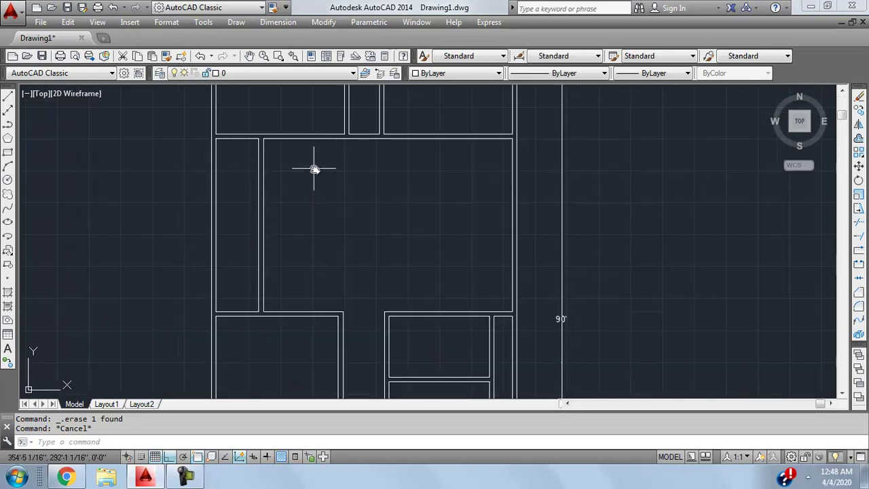
{"action": "middle_click_drag", "start_coordinate": [457, 229], "coordinate": [479, 181]}
{"action": "scroll", "coordinate": [407, 253], "scroll_direction": "down", "scroll_amount": 2}
{"action": "middle_click_drag", "start_coordinate": [423, 258], "coordinate": [380, 292]}
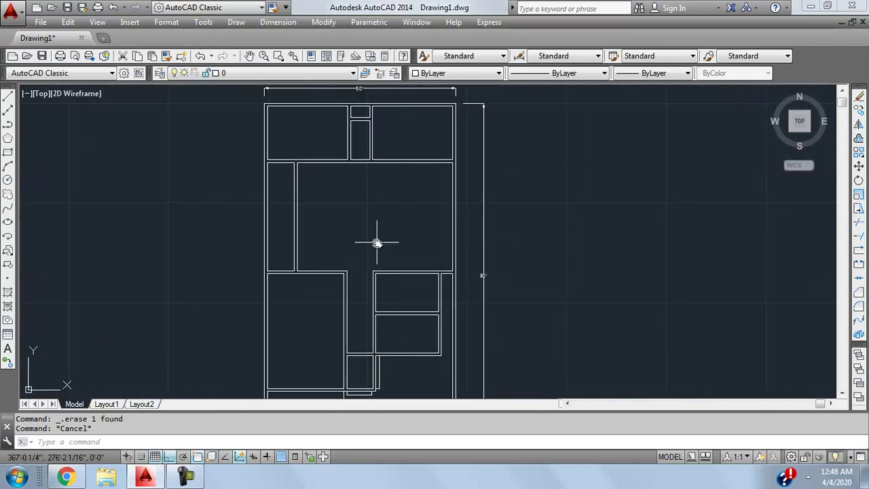
{"action": "scroll", "coordinate": [376, 240], "scroll_direction": "up", "scroll_amount": 2}
{"action": "middle_click_drag", "start_coordinate": [355, 217], "coordinate": [370, 283]}
{"action": "scroll", "coordinate": [371, 283], "scroll_direction": "down", "scroll_amount": 2}
{"action": "scroll", "coordinate": [323, 195], "scroll_direction": "up", "scroll_amount": 2}
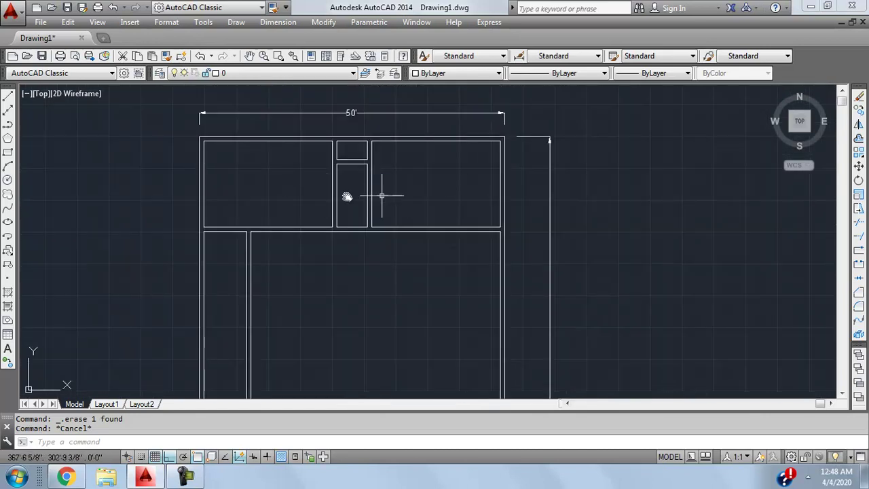
{"action": "scroll", "coordinate": [415, 224], "scroll_direction": "down", "scroll_amount": 2}
{"action": "middle_click_drag", "start_coordinate": [421, 310], "coordinate": [419, 136]}
{"action": "middle_click_drag", "start_coordinate": [404, 175], "coordinate": [347, 313]}
{"action": "scroll", "coordinate": [339, 276], "scroll_direction": "up", "scroll_amount": 3}
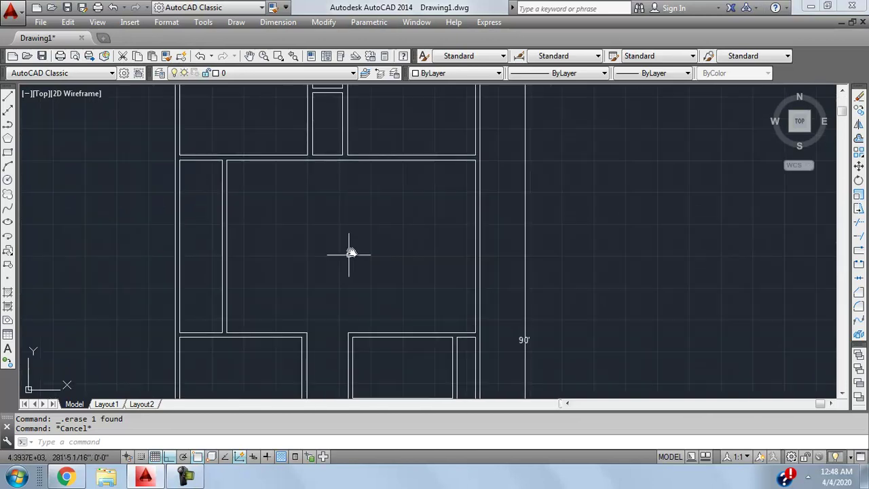
{"action": "scroll", "coordinate": [363, 231], "scroll_direction": "down", "scroll_amount": 2}
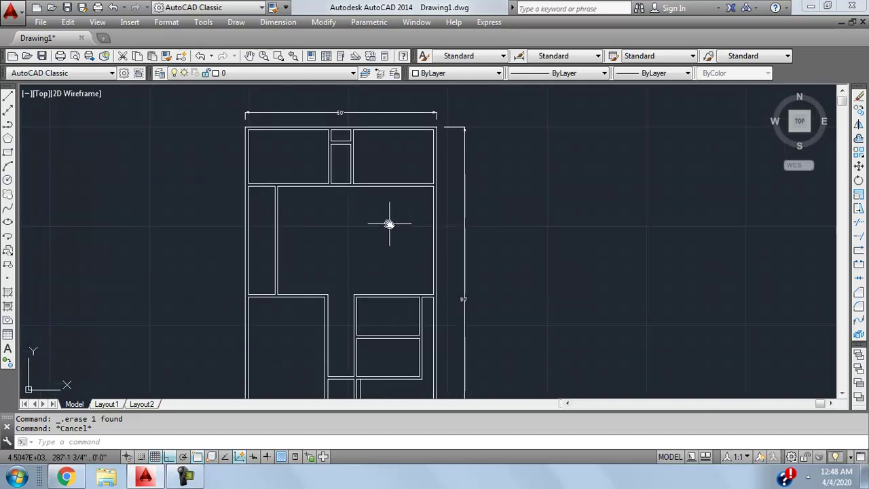
{"action": "scroll", "coordinate": [389, 224], "scroll_direction": "up", "scroll_amount": 5}
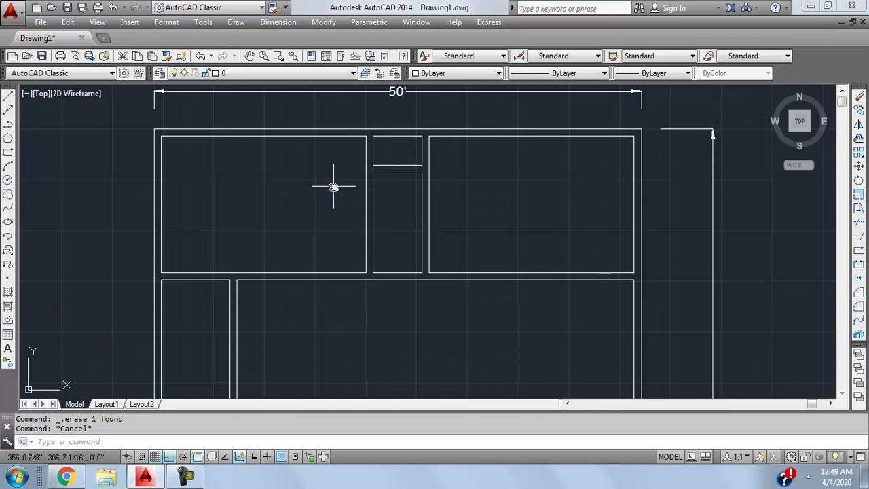
{"action": "scroll", "coordinate": [266, 171], "scroll_direction": "up", "scroll_amount": 2}
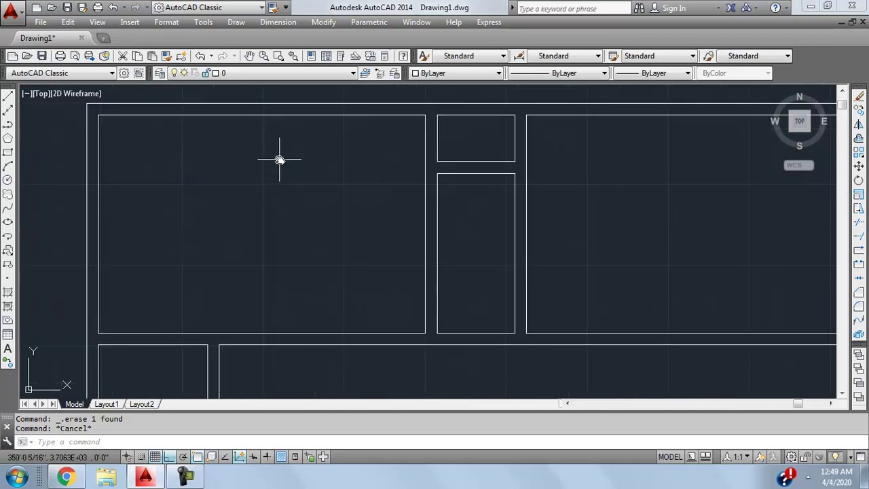
{"action": "middle_click_drag", "start_coordinate": [279, 159], "coordinate": [249, 155]}
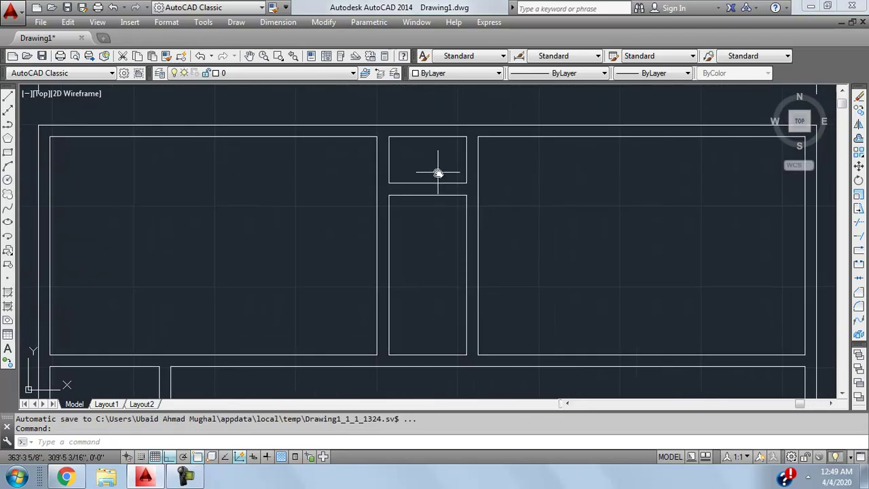
{"action": "type", "text": "x"}
{"action": "key", "text": "Return"}
{"action": "key", "text": "Return"}
{"action": "left_click", "coordinate": [435, 165]}
{"action": "left_click", "coordinate": [419, 246]}
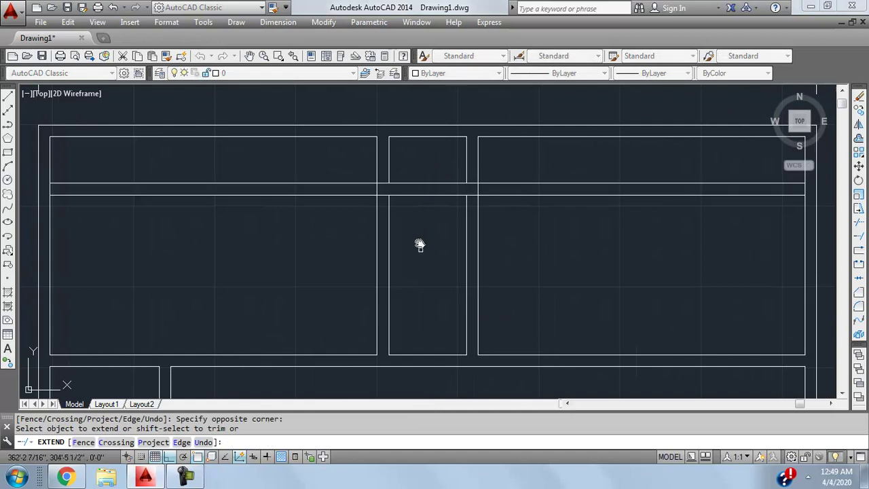
{"action": "middle_click_drag", "start_coordinate": [389, 207], "coordinate": [276, 209]}
{"action": "type", "text": "u"}
{"action": "key", "text": "Return"}
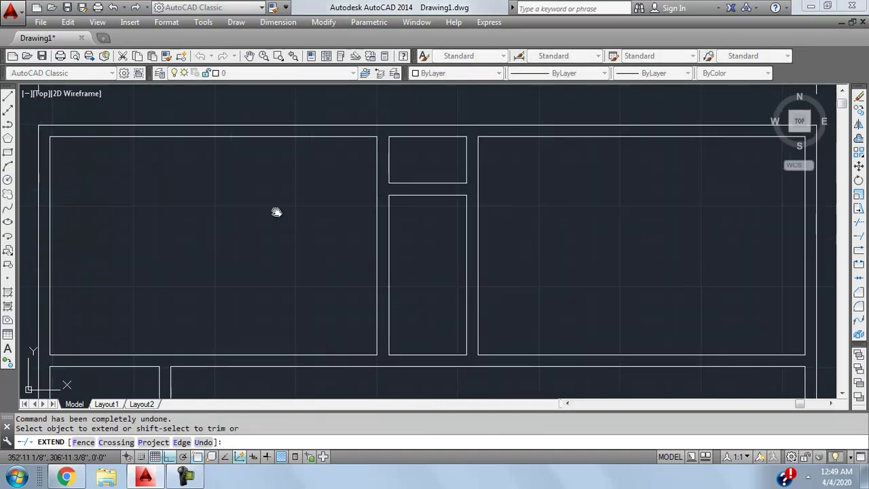
{"action": "key", "text": "Escape"}
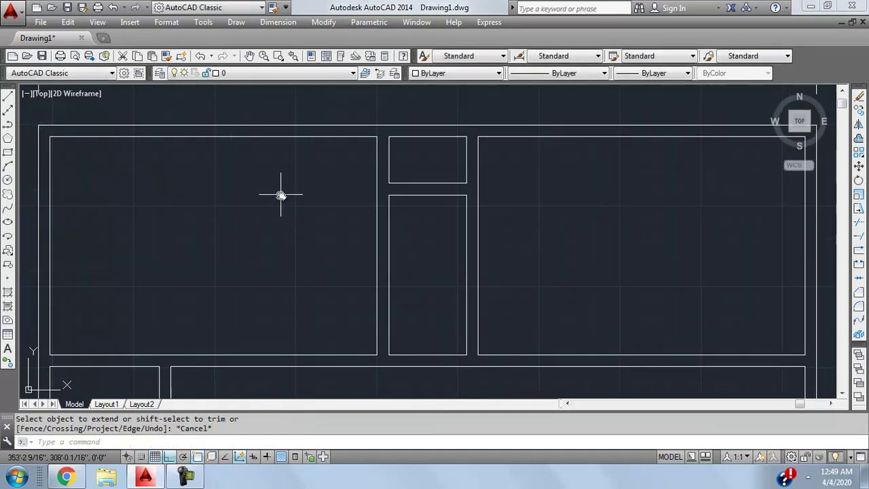
{"action": "left_click", "coordinate": [8, 97]}
{"action": "left_click", "coordinate": [373, 137]}
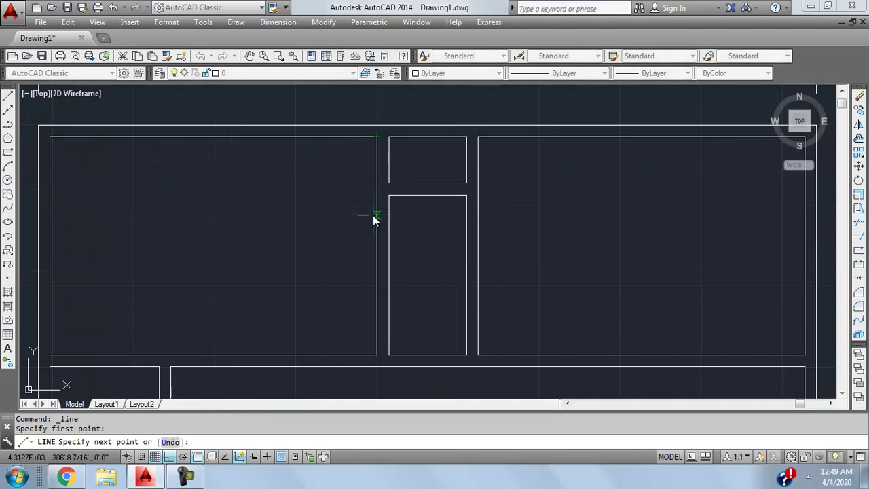
{"action": "type", "text": "7'"}
{"action": "key", "text": "Return"}
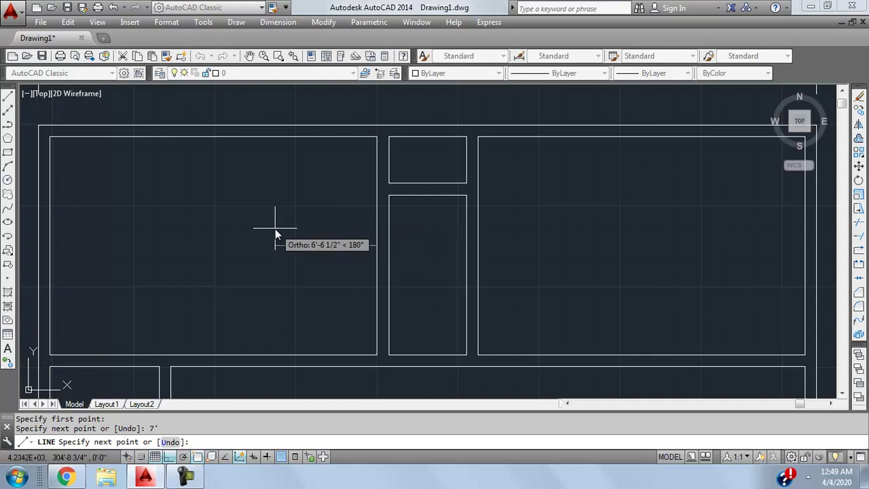
{"action": "key", "text": "Escape"}
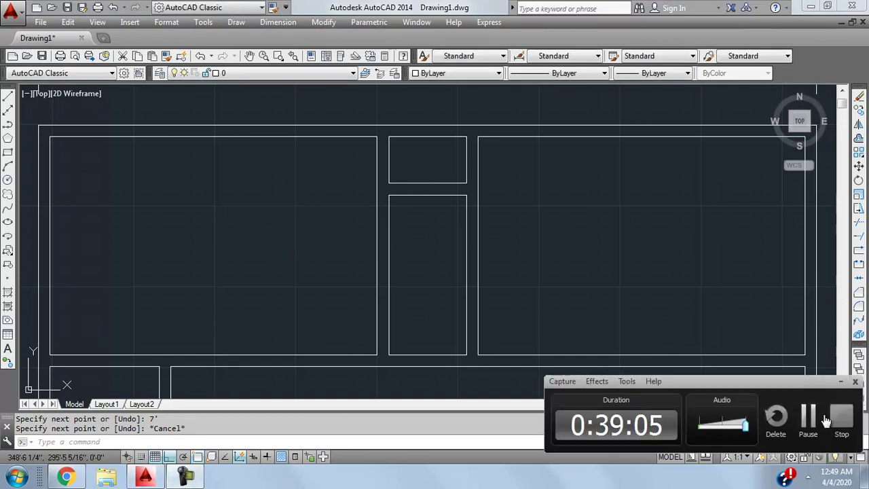
{"action": "left_click", "coordinate": [818, 421]}
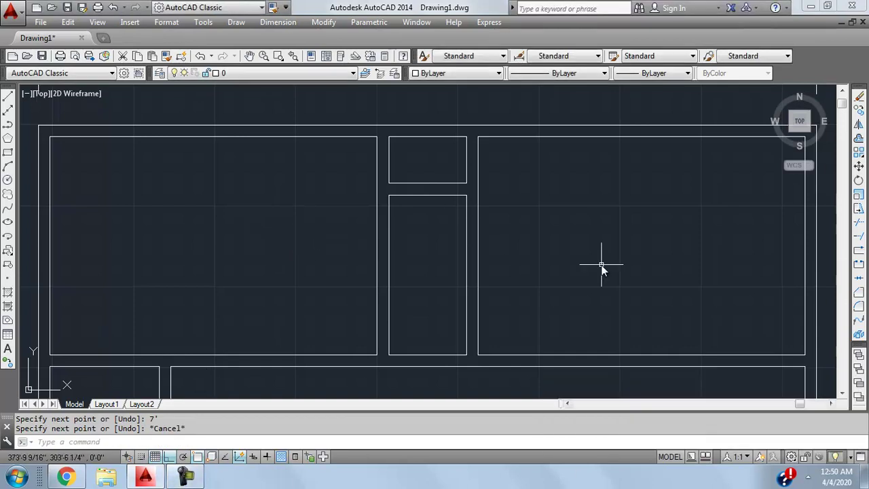
{"action": "scroll", "coordinate": [434, 183], "scroll_direction": "down", "scroll_amount": 5}
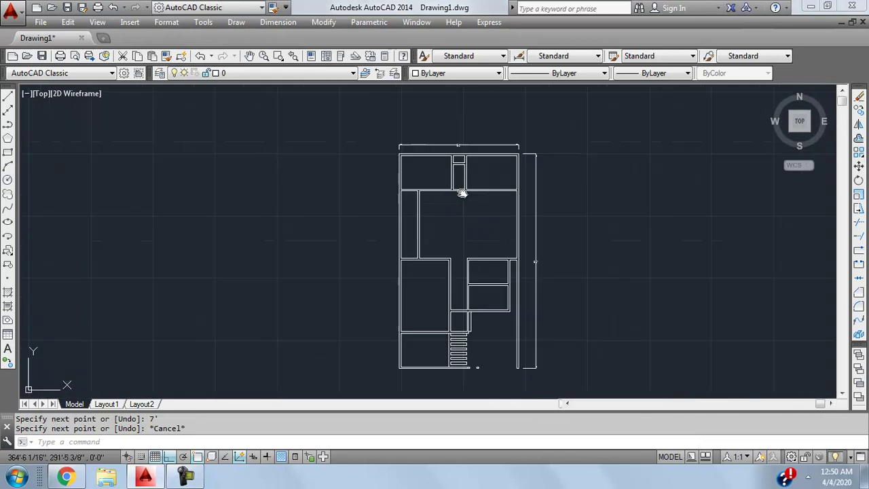
{"action": "scroll", "coordinate": [462, 193], "scroll_direction": "up", "scroll_amount": 4}
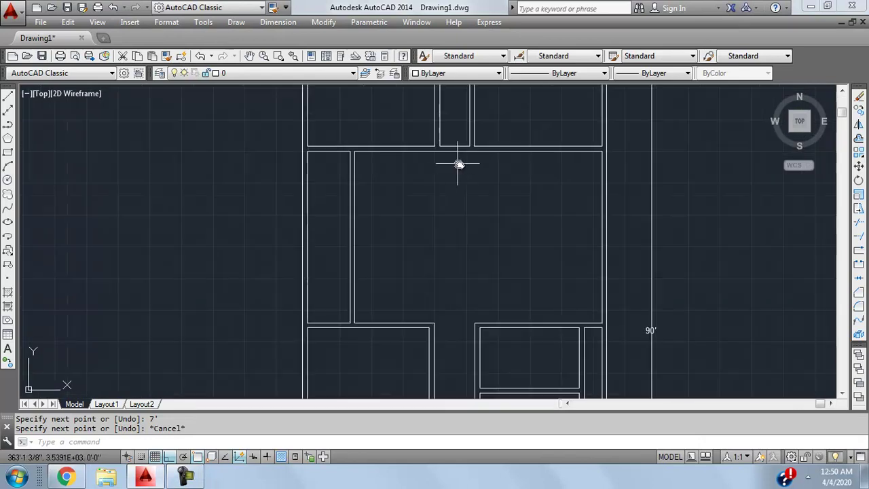
{"action": "scroll", "coordinate": [394, 218], "scroll_direction": "up", "scroll_amount": 2}
{"action": "middle_click_drag", "start_coordinate": [306, 199], "coordinate": [370, 184]}
{"action": "scroll", "coordinate": [362, 248], "scroll_direction": "down", "scroll_amount": 2}
{"action": "middle_click_drag", "start_coordinate": [374, 228], "coordinate": [376, 220]}
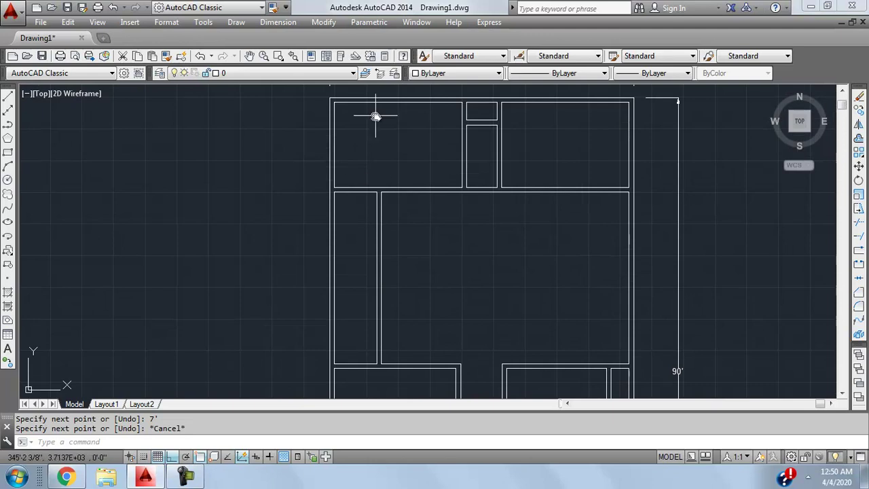
{"action": "scroll", "coordinate": [355, 160], "scroll_direction": "up", "scroll_amount": 4}
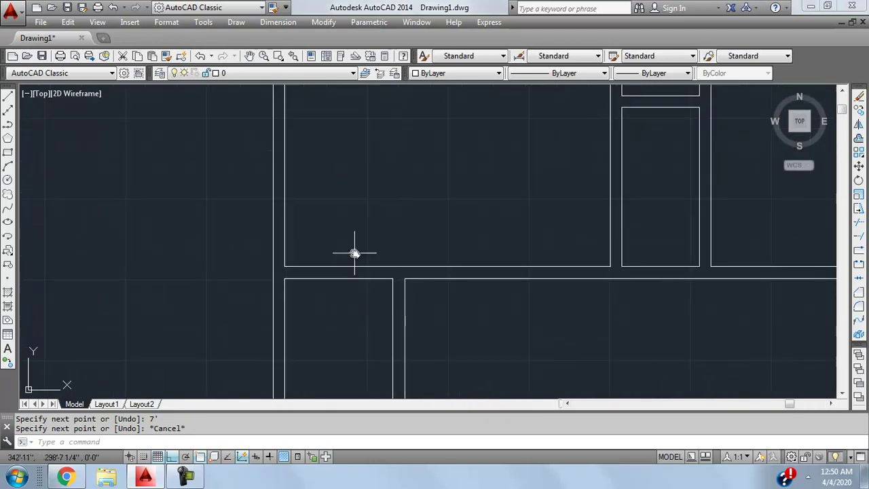
{"action": "scroll", "coordinate": [350, 210], "scroll_direction": "down", "scroll_amount": 2}
{"action": "scroll", "coordinate": [349, 224], "scroll_direction": "up", "scroll_amount": 2}
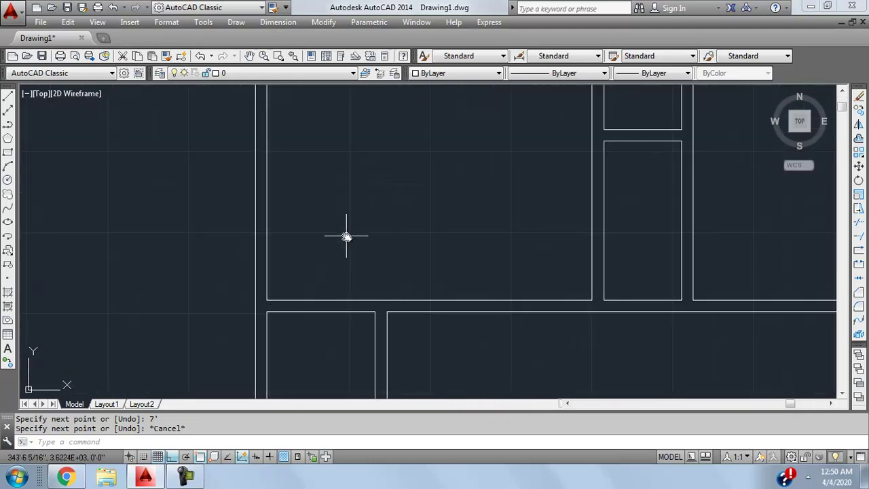
Measure the wall spacing below the top-left room with a temporary 7' linear dimension, then delete it.
{"action": "left_click", "coordinate": [278, 21]}
{"action": "left_click", "coordinate": [292, 58]}
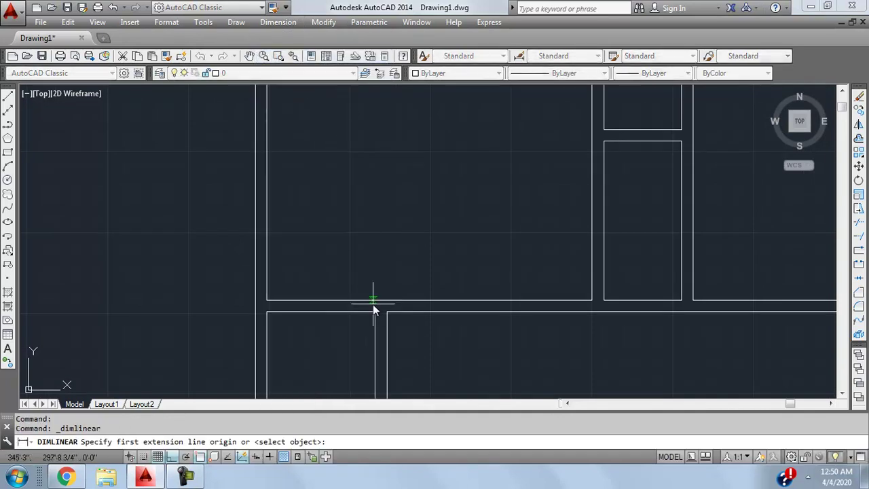
{"action": "left_click", "coordinate": [266, 300]}
{"action": "left_click", "coordinate": [375, 312]}
{"action": "double_click", "coordinate": [373, 255]}
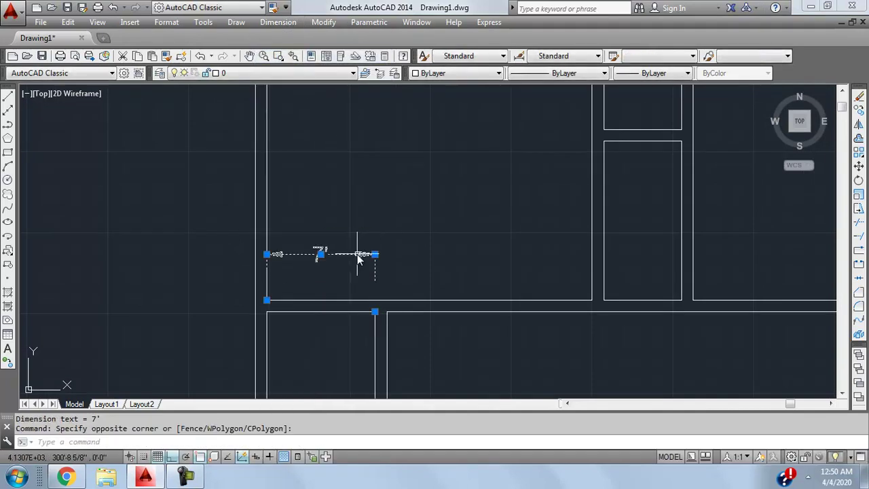
{"action": "key", "text": "Delete"}
Extend the middle vertical wall lines up to the horizontal wall with EXTEND.
{"action": "mouse_move", "coordinate": [343, 237]}
{"action": "middle_mouse_down"}
{"action": "mouse_move", "coordinate": [335, 280]}
{"action": "mouse_move", "coordinate": [359, 258]}
{"action": "middle_mouse_up"}
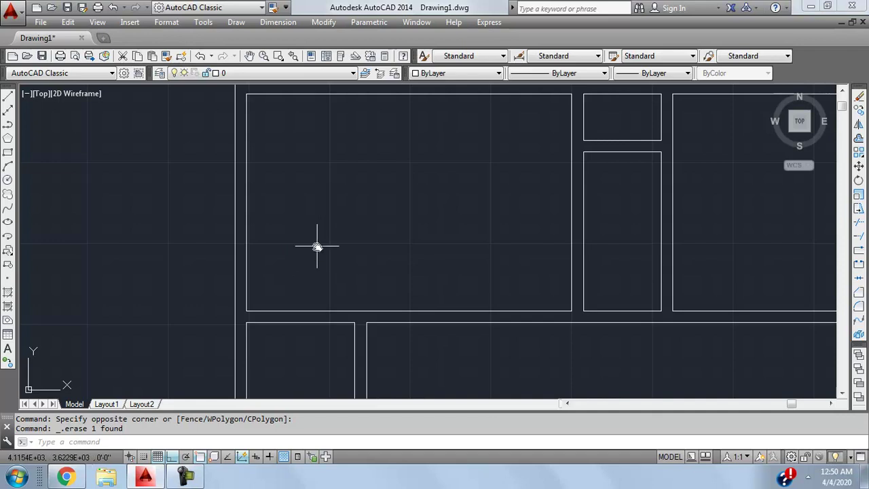
{"action": "mouse_move", "coordinate": [320, 203]}
{"action": "middle_mouse_down"}
{"action": "mouse_move", "coordinate": [278, 216]}
{"action": "mouse_move", "coordinate": [290, 223]}
{"action": "middle_mouse_up"}
{"action": "middle_click_drag", "start_coordinate": [376, 333], "coordinate": [372, 300]}
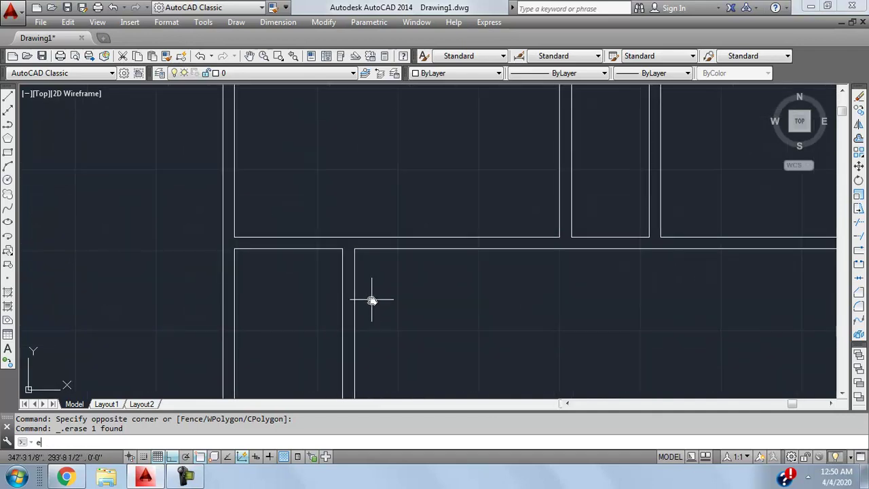
{"action": "type", "text": "x"}
{"action": "key", "text": "Return"}
{"action": "key", "text": "Return"}
{"action": "left_click", "coordinate": [394, 297]}
{"action": "left_click", "coordinate": [238, 342]}
{"action": "left_click", "coordinate": [382, 261]}
{"action": "left_click", "coordinate": [342, 253]}
{"action": "left_click", "coordinate": [366, 246]}
{"action": "scroll", "coordinate": [329, 249], "scroll_direction": "down", "scroll_amount": 2}
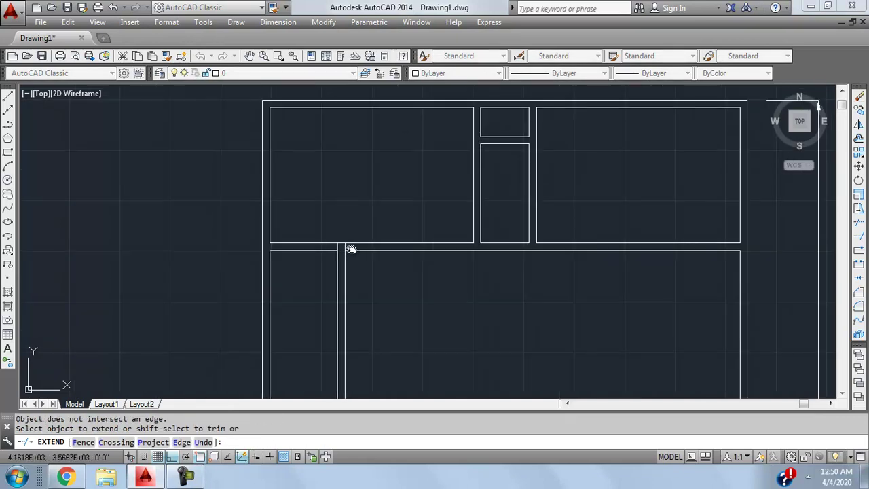
{"action": "scroll", "coordinate": [351, 249], "scroll_direction": "up", "scroll_amount": 4}
{"action": "left_click", "coordinate": [344, 248]}
{"action": "key", "text": "Escape"}
Select the two new vertical lines and cancel the accidental grip stretches at the wall junction.
{"action": "left_click", "coordinate": [340, 248]}
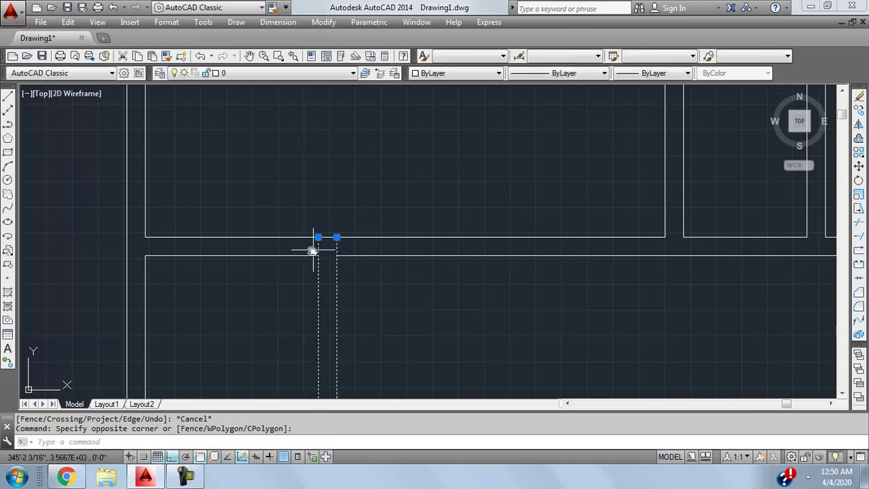
{"action": "left_click", "coordinate": [319, 238]}
{"action": "scroll", "coordinate": [316, 153], "scroll_direction": "down", "scroll_amount": 3}
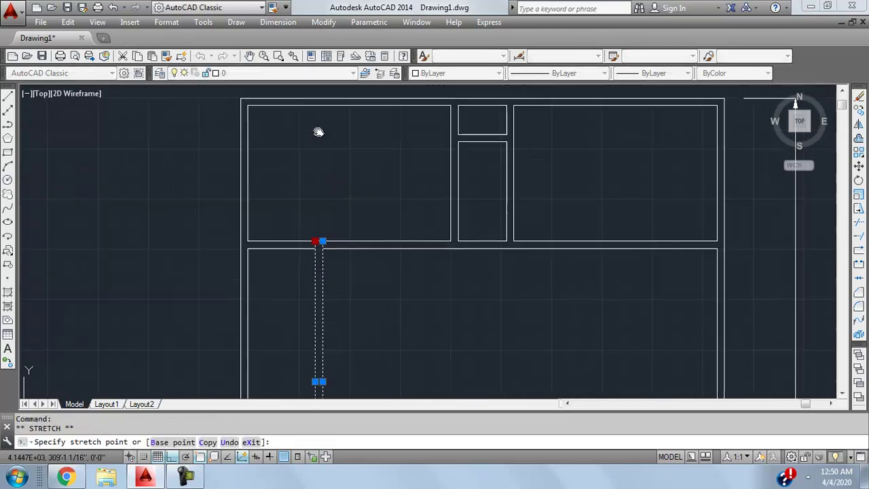
{"action": "key", "text": "Escape"}
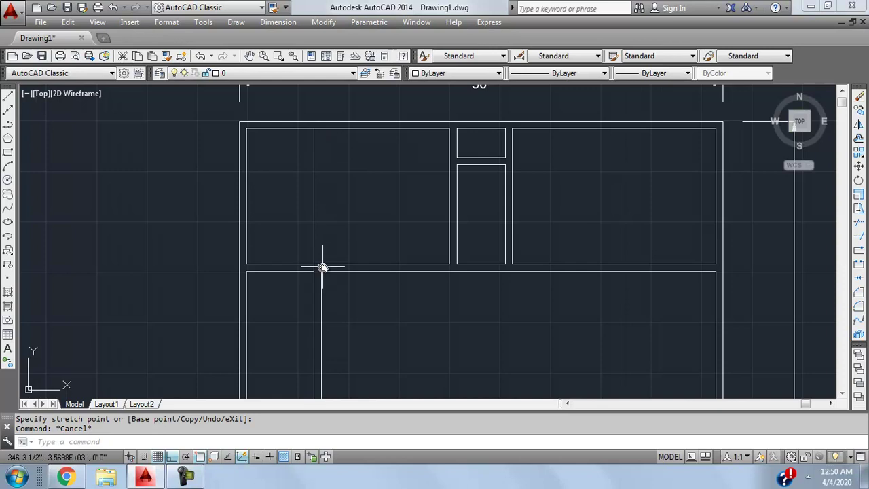
{"action": "left_click", "coordinate": [318, 264]}
{"action": "key", "text": "Escape"}
{"action": "scroll", "coordinate": [341, 177], "scroll_direction": "down", "scroll_amount": 4}
{"action": "middle_click_drag", "start_coordinate": [378, 216], "coordinate": [361, 233]}
{"action": "scroll", "coordinate": [337, 219], "scroll_direction": "up", "scroll_amount": 5}
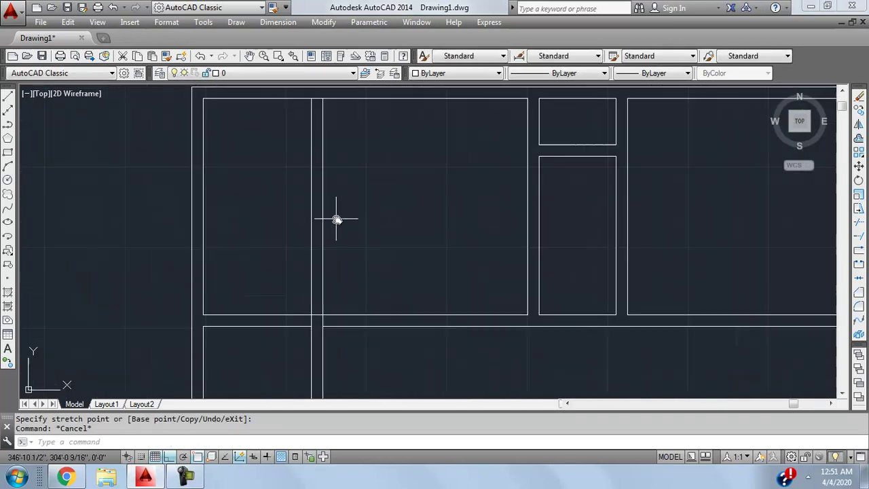
{"action": "scroll", "coordinate": [321, 255], "scroll_direction": "up", "scroll_amount": 2}
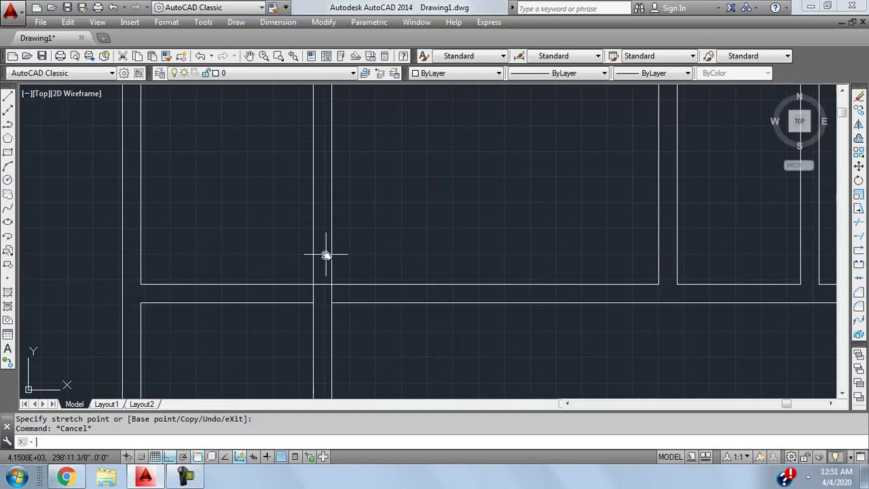
Trim the double wall lines crossing the horizontal wall junction with a crossing window.
{"action": "type", "text": "tr"}
{"action": "key", "text": "Return"}
{"action": "key", "text": "Return"}
{"action": "left_click", "coordinate": [337, 295]}
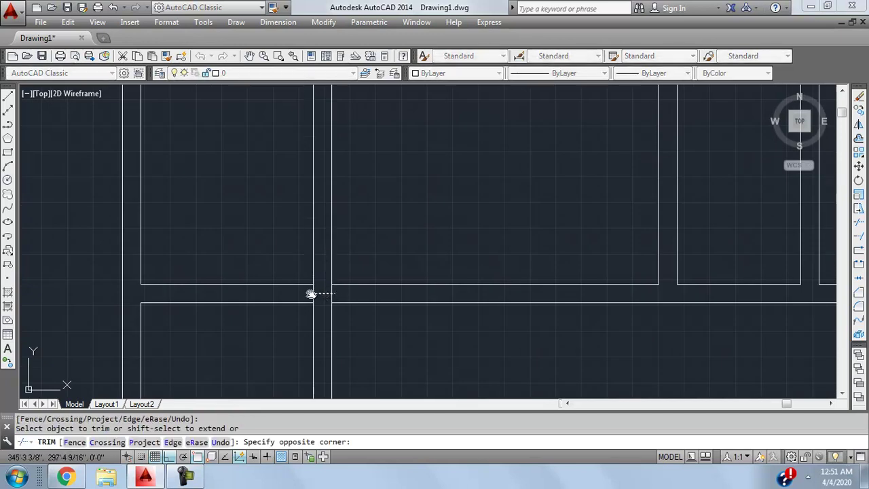
{"action": "scroll", "coordinate": [306, 291], "scroll_direction": "down", "scroll_amount": 4}
{"action": "scroll", "coordinate": [301, 166], "scroll_direction": "up", "scroll_amount": 2}
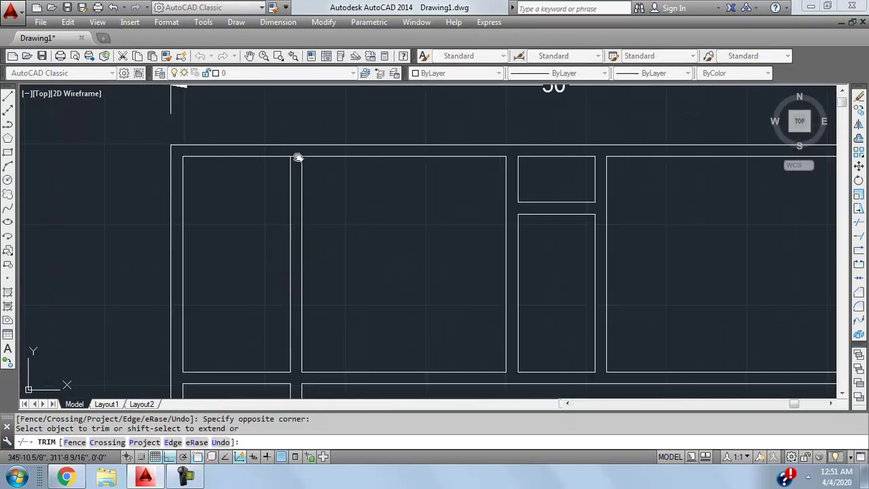
{"action": "key", "text": "Escape"}
{"action": "scroll", "coordinate": [326, 215], "scroll_direction": "down", "scroll_amount": 4}
{"action": "scroll", "coordinate": [330, 213], "scroll_direction": "up", "scroll_amount": 4}
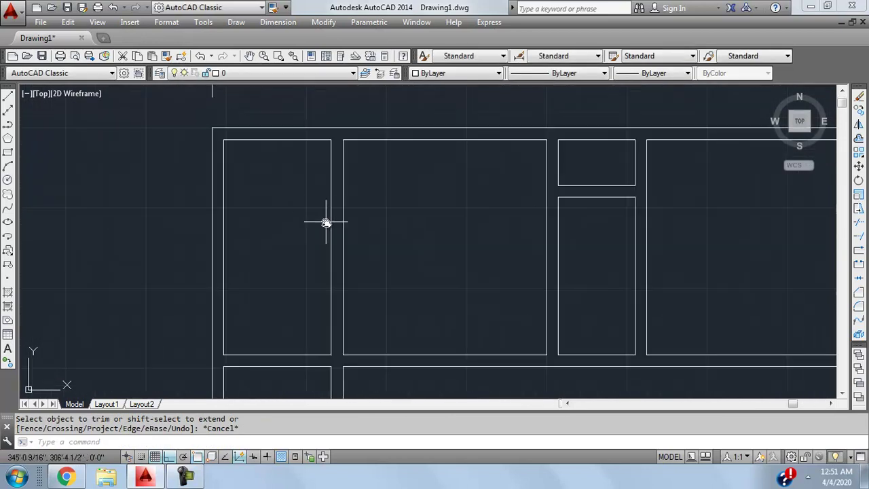
{"action": "middle_click_drag", "start_coordinate": [264, 256], "coordinate": [262, 219]}
{"action": "key", "text": "Escape"}
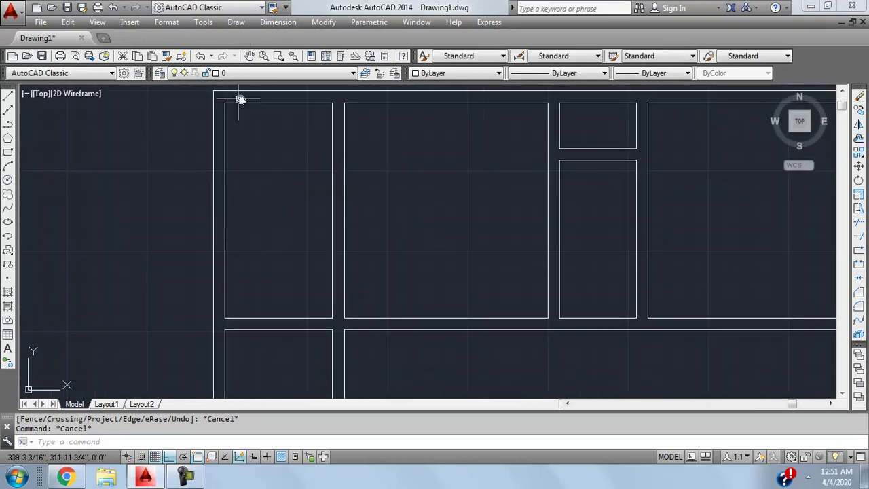
{"action": "left_click", "coordinate": [260, 104]}
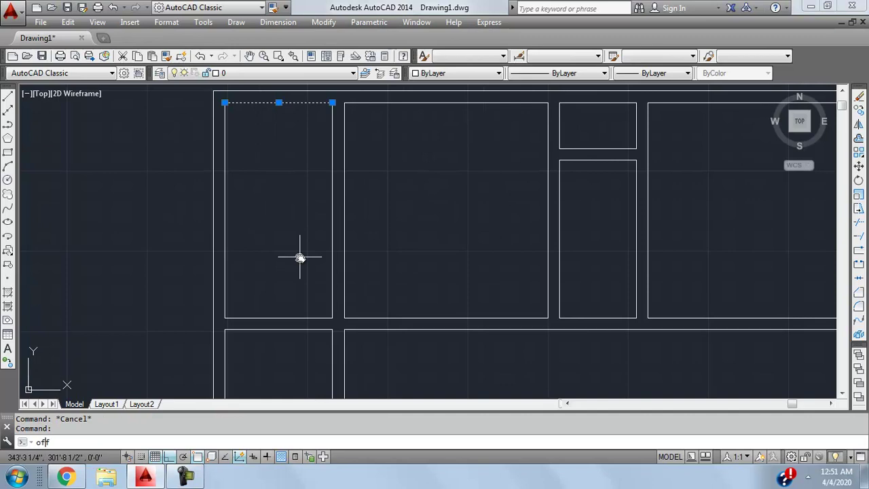
{"action": "key", "text": "Return"}
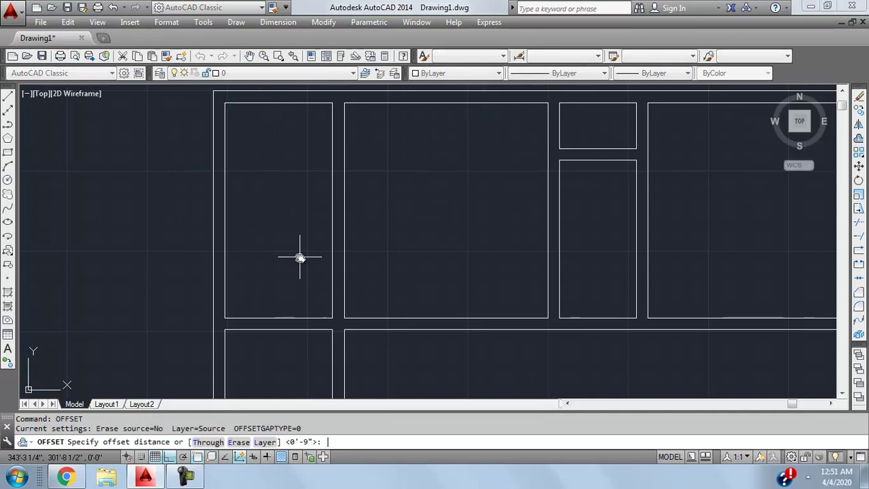
{"action": "key", "text": "Return"}
{"action": "left_click", "coordinate": [264, 104]}
{"action": "left_click", "coordinate": [264, 132]}
{"action": "key", "text": "Escape"}
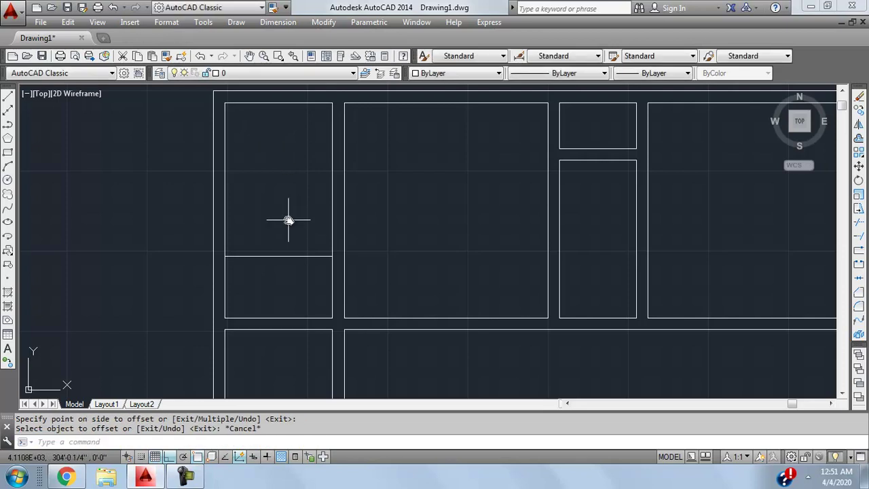
{"action": "middle_click_drag", "start_coordinate": [289, 221], "coordinate": [277, 219]}
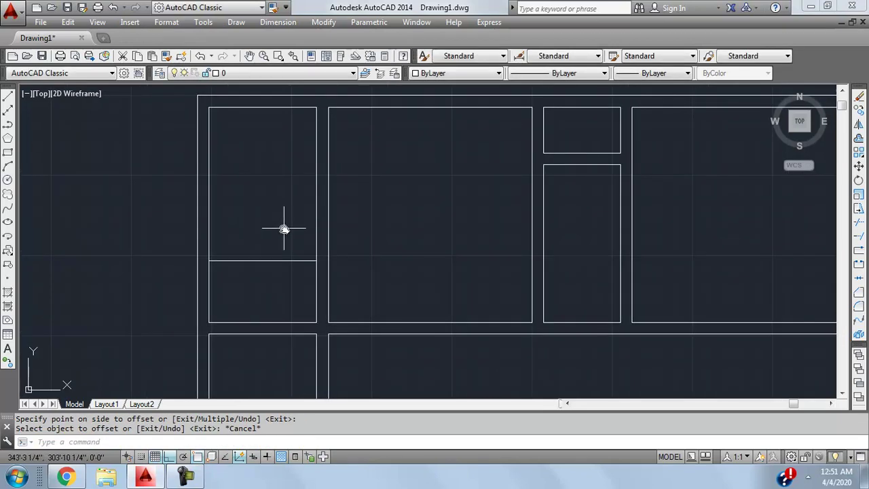
{"action": "middle_click_drag", "start_coordinate": [268, 295], "coordinate": [293, 247]}
{"action": "scroll", "coordinate": [292, 246], "scroll_direction": "up", "scroll_amount": 2}
{"action": "scroll", "coordinate": [310, 326], "scroll_direction": "down", "scroll_amount": 1}
{"action": "mouse_move", "coordinate": [308, 314]}
{"action": "middle_mouse_down"}
{"action": "mouse_move", "coordinate": [295, 242]}
{"action": "mouse_move", "coordinate": [278, 318]}
{"action": "mouse_move", "coordinate": [281, 287]}
{"action": "middle_mouse_up"}
{"action": "scroll", "coordinate": [297, 251], "scroll_direction": "down", "scroll_amount": 2}
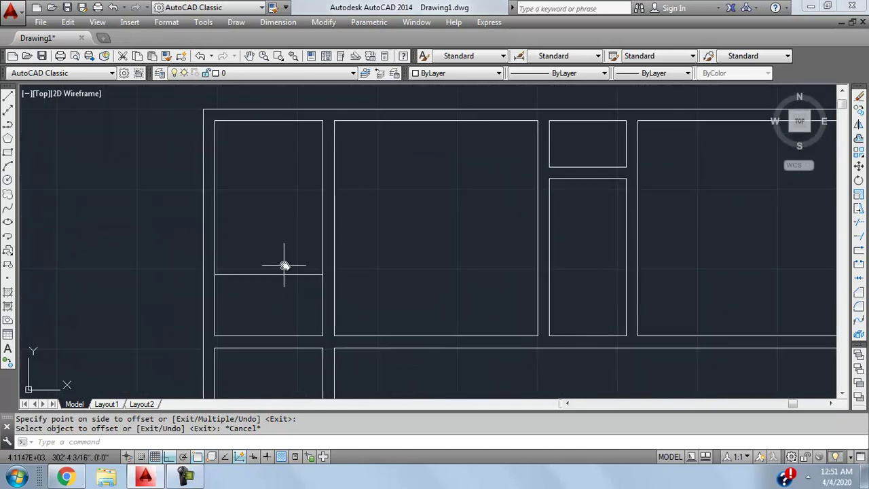
{"action": "left_click", "coordinate": [279, 274]}
{"action": "left_click", "coordinate": [262, 303]}
{"action": "key", "text": "Delete"}
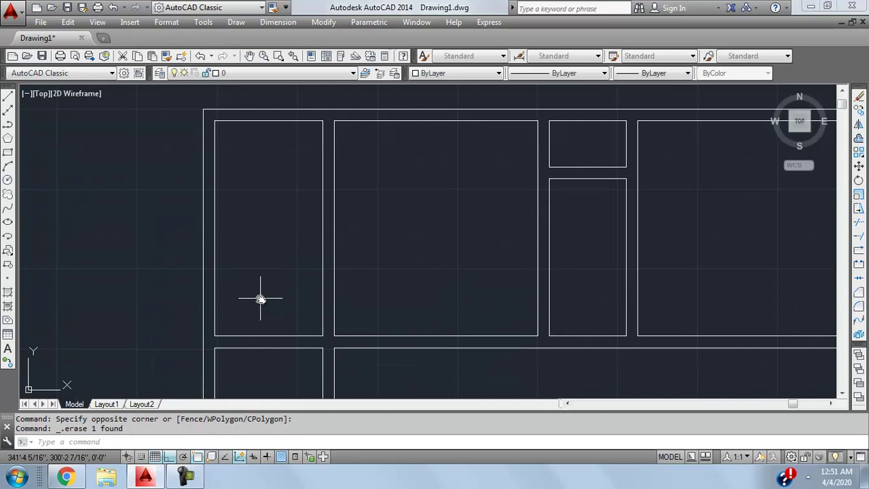
{"action": "left_click", "coordinate": [276, 125]}
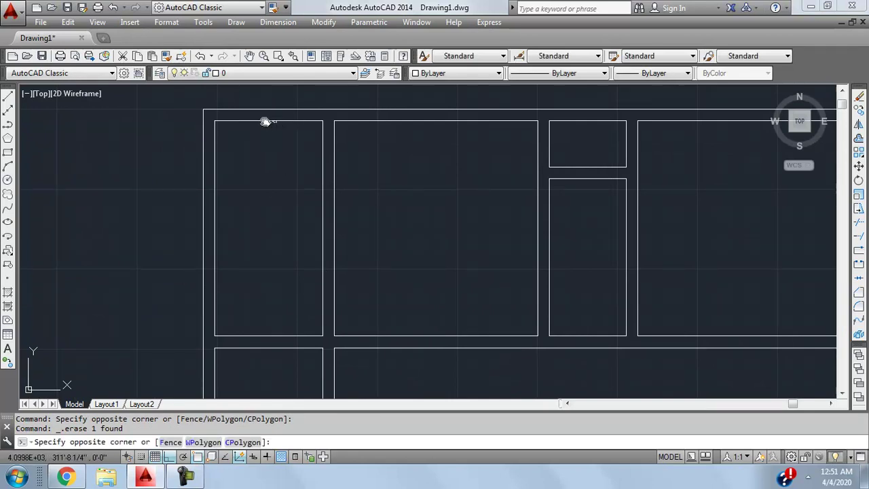
Offset the upper-left room's top line 5' downward as the new dividing line.
{"action": "left_click", "coordinate": [264, 116]}
{"action": "type", "text": "offset"}
{"action": "key", "text": "Return"}
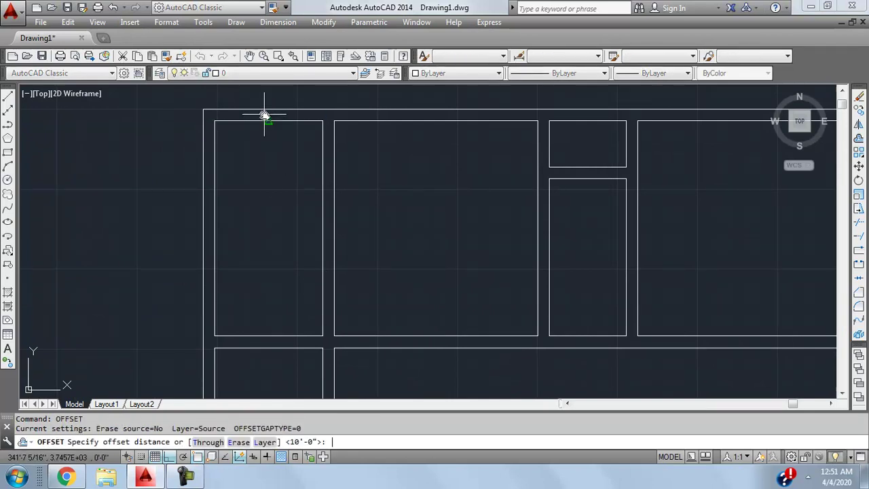
{"action": "type", "text": "5'"}
{"action": "key", "text": "Return"}
{"action": "left_click", "coordinate": [265, 116]}
{"action": "left_click", "coordinate": [283, 178]}
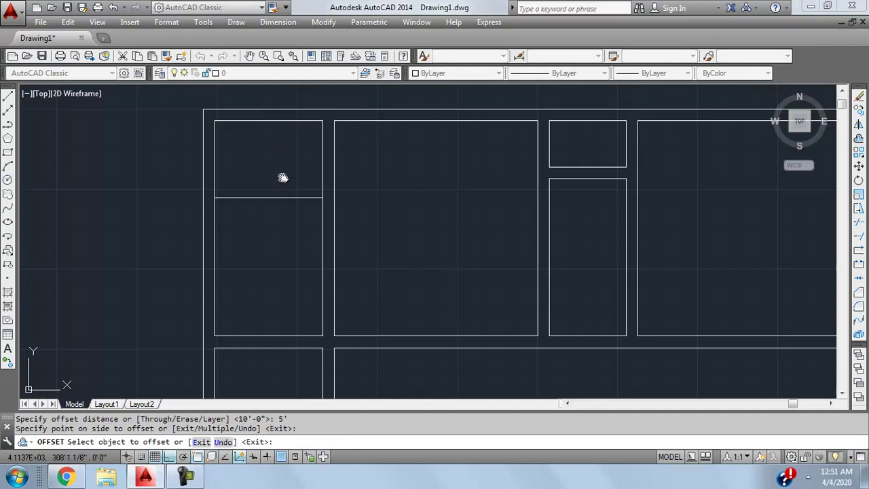
{"action": "key", "text": "Escape"}
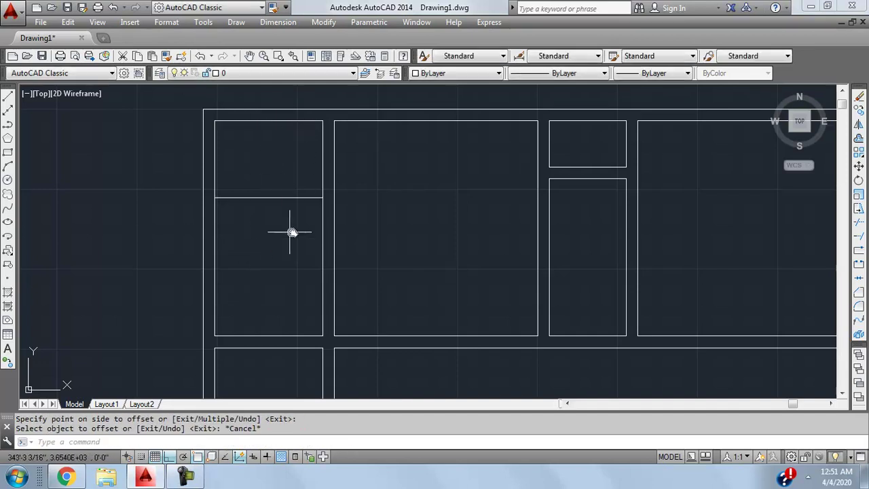
Offset the dividing line 9" upward to form the second wall line.
{"action": "scroll", "coordinate": [278, 272], "scroll_direction": "up", "scroll_amount": 1}
{"action": "scroll", "coordinate": [272, 188], "scroll_direction": "up", "scroll_amount": 2}
{"action": "left_click", "coordinate": [290, 202]}
{"action": "left_click", "coordinate": [270, 249]}
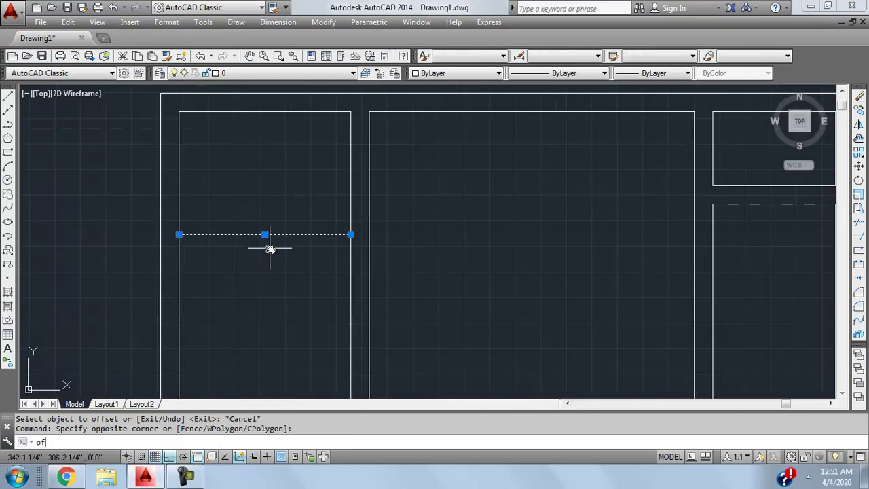
{"action": "key", "text": "Return"}
{"action": "type", "text": "9\""}
{"action": "key", "text": "Return"}
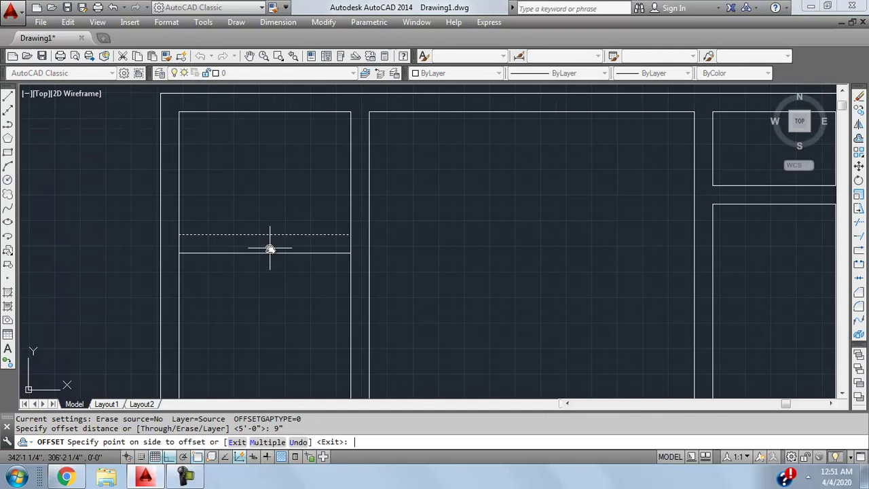
{"action": "left_click", "coordinate": [289, 192]}
{"action": "key", "text": "Escape"}
Trim the side wall segment lying between the two new 9" wall lines.
{"action": "scroll", "coordinate": [287, 196], "scroll_direction": "down", "scroll_amount": 2}
{"action": "scroll", "coordinate": [287, 166], "scroll_direction": "up", "scroll_amount": 2}
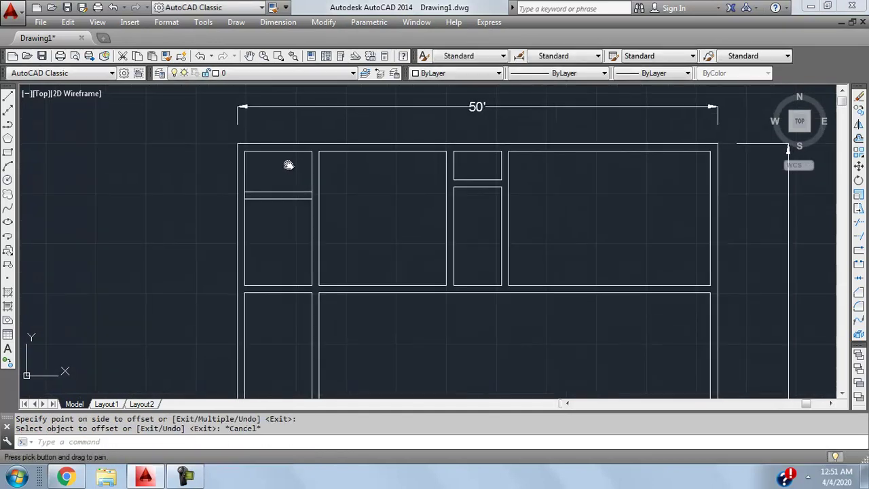
{"action": "type", "text": "tr"}
{"action": "key", "text": "Return"}
{"action": "key", "text": "Return"}
{"action": "left_click", "coordinate": [326, 213]}
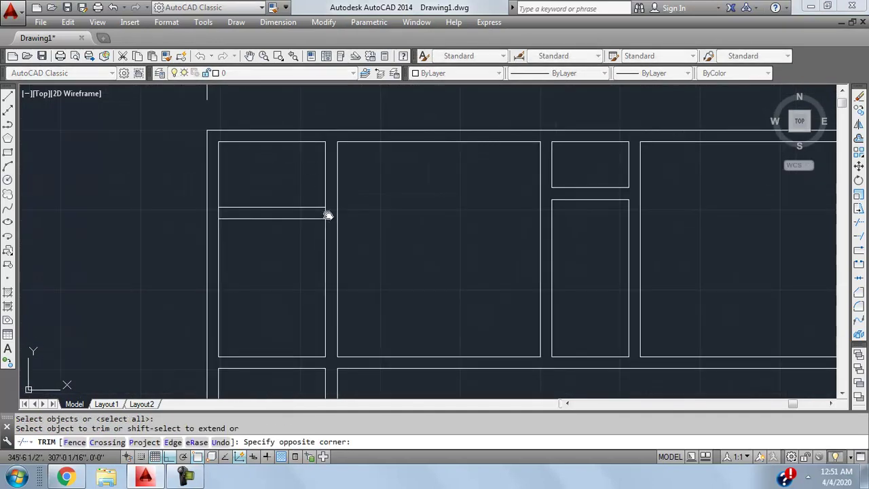
{"action": "left_click", "coordinate": [249, 213]}
{"action": "key", "text": "Escape"}
{"action": "scroll", "coordinate": [286, 193], "scroll_direction": "down", "scroll_amount": 3}
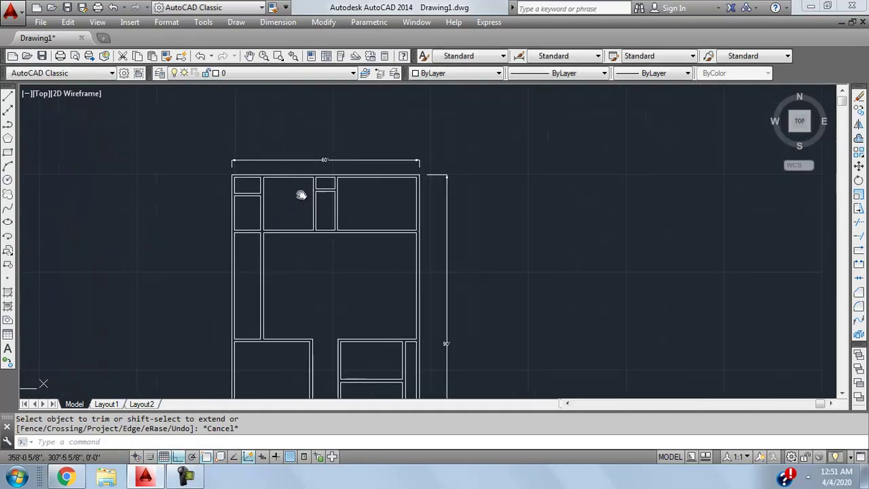
{"action": "scroll", "coordinate": [286, 197], "scroll_direction": "up", "scroll_amount": 2}
{"action": "middle_click_drag", "start_coordinate": [303, 197], "coordinate": [257, 196]}
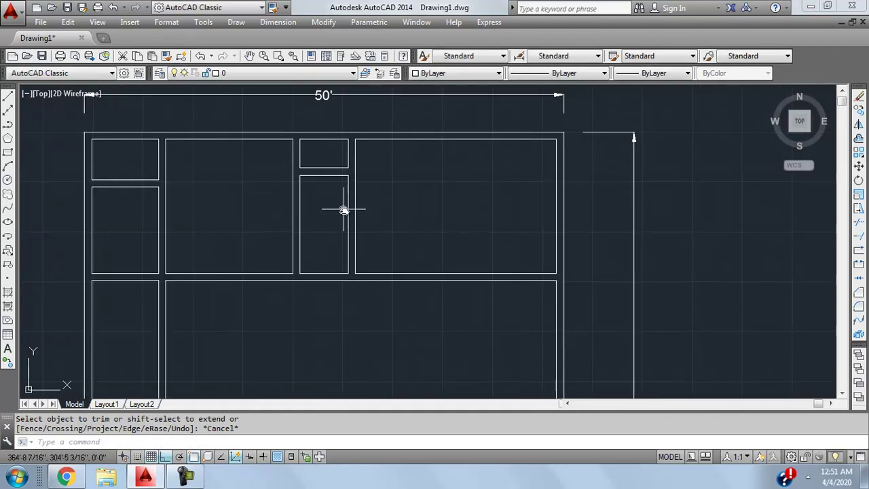
{"action": "middle_click_drag", "start_coordinate": [363, 203], "coordinate": [352, 128]}
{"action": "scroll", "coordinate": [432, 152], "scroll_direction": "up", "scroll_amount": 2}
{"action": "left_click", "coordinate": [278, 22]}
Place trial 13'-3" and 14' linear dimensions on the room, then delete both.
{"action": "left_click", "coordinate": [280, 57]}
{"action": "left_click", "coordinate": [232, 132]}
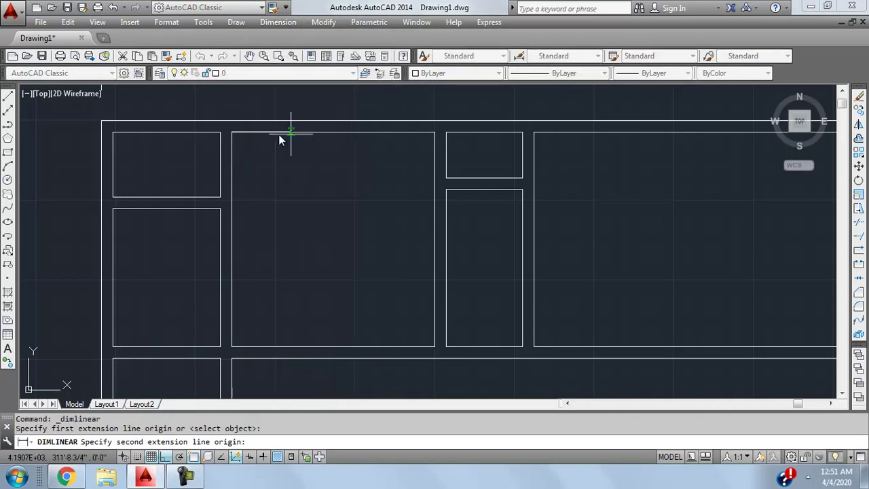
{"action": "left_click", "coordinate": [435, 132]}
{"action": "left_click", "coordinate": [440, 151]}
{"action": "left_click", "coordinate": [277, 22]}
{"action": "left_click", "coordinate": [281, 57]}
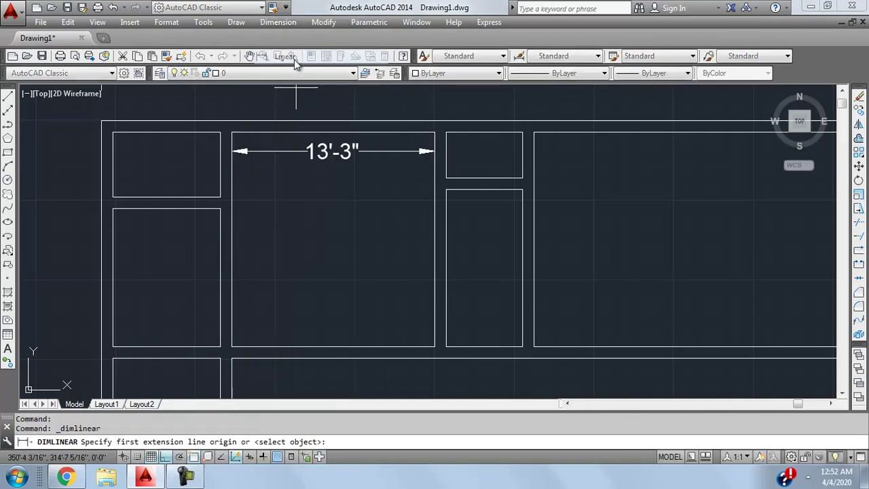
{"action": "left_click", "coordinate": [434, 133]}
{"action": "left_click", "coordinate": [435, 346]}
{"action": "left_click", "coordinate": [407, 275]}
{"action": "left_click", "coordinate": [426, 262]}
{"action": "left_click", "coordinate": [343, 150]}
{"action": "key", "text": "Delete"}
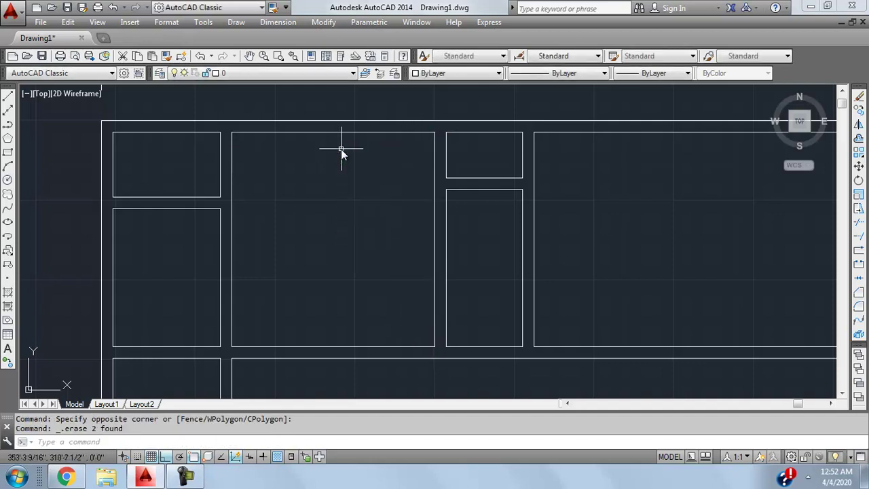
Select the vertical wall lines beside the small room.
{"action": "left_click", "coordinate": [326, 180]}
{"action": "key", "text": "Escape"}
{"action": "left_click", "coordinate": [322, 199]}
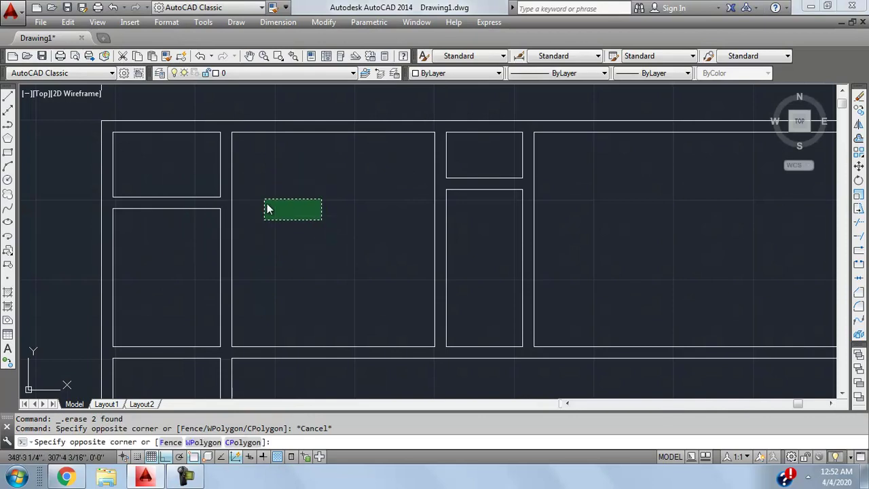
{"action": "left_click", "coordinate": [231, 240]}
{"action": "key", "text": "Escape"}
{"action": "left_click", "coordinate": [328, 155]}
{"action": "left_click", "coordinate": [208, 238]}
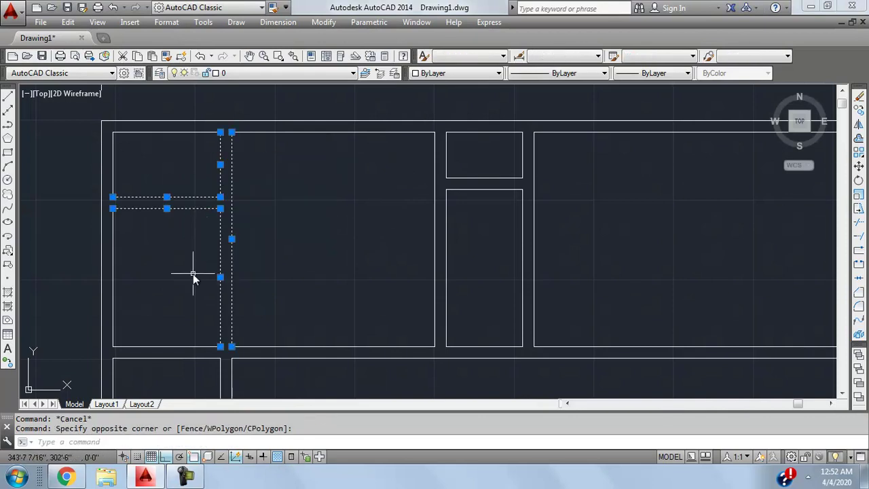
{"action": "key", "text": "Escape"}
{"action": "left_click", "coordinate": [265, 135]}
{"action": "left_click", "coordinate": [220, 214]}
{"action": "left_click", "coordinate": [296, 252]}
{"action": "left_click", "coordinate": [204, 287]}
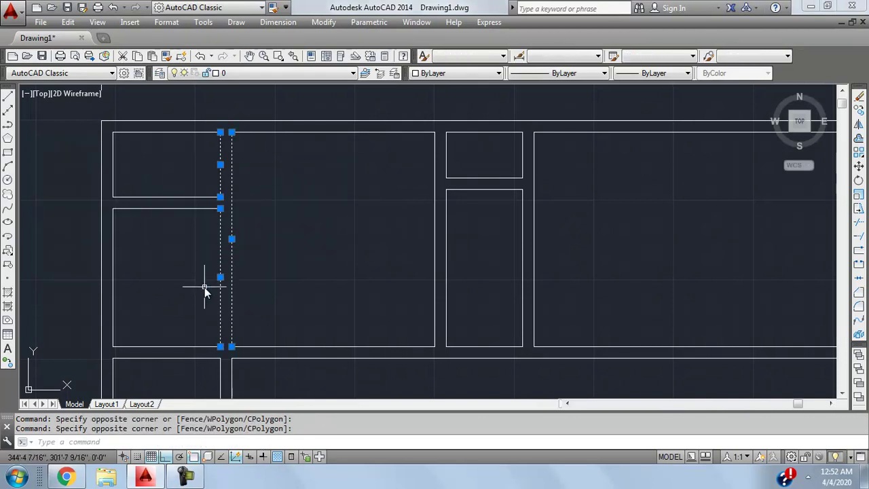
Move the selected wall lines 1' from the wall corner.
{"action": "type", "text": "m"}
{"action": "key", "text": "Return"}
{"action": "scroll", "coordinate": [211, 141], "scroll_direction": "up", "scroll_amount": 2}
{"action": "left_click", "coordinate": [223, 128]}
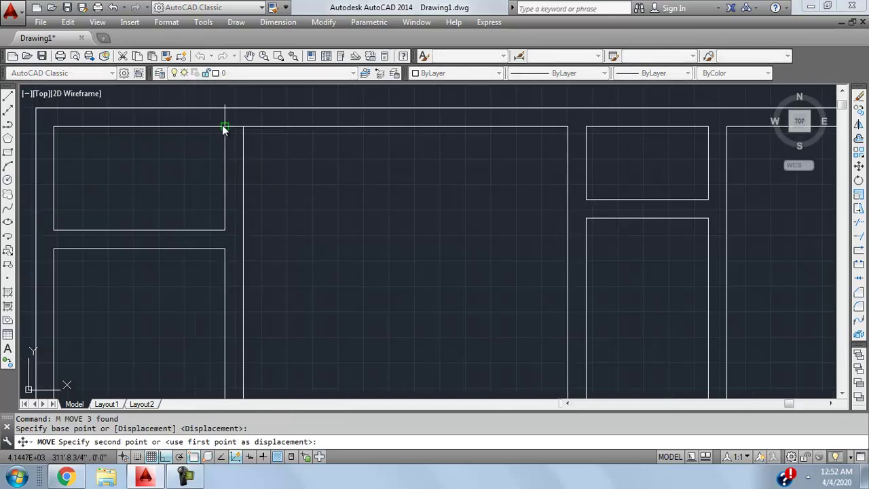
{"action": "type", "text": "1'"}
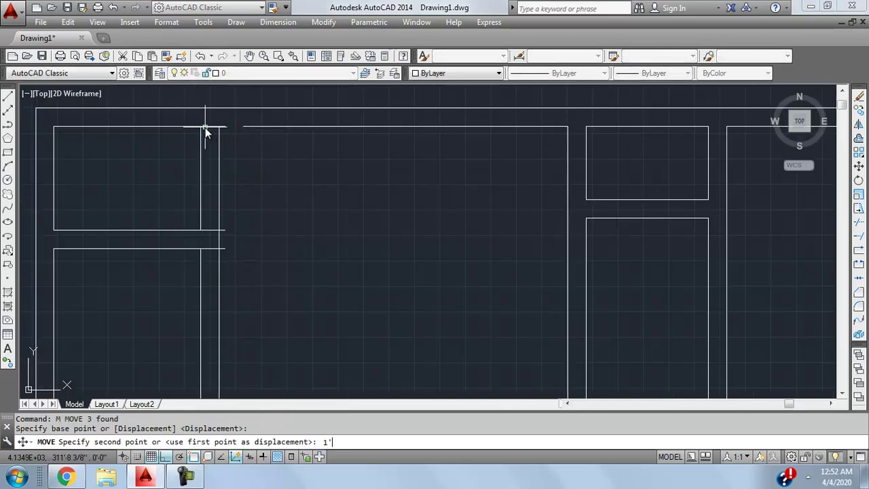
{"action": "key", "text": "Return"}
{"action": "middle_click_drag", "start_coordinate": [258, 238], "coordinate": [265, 210]}
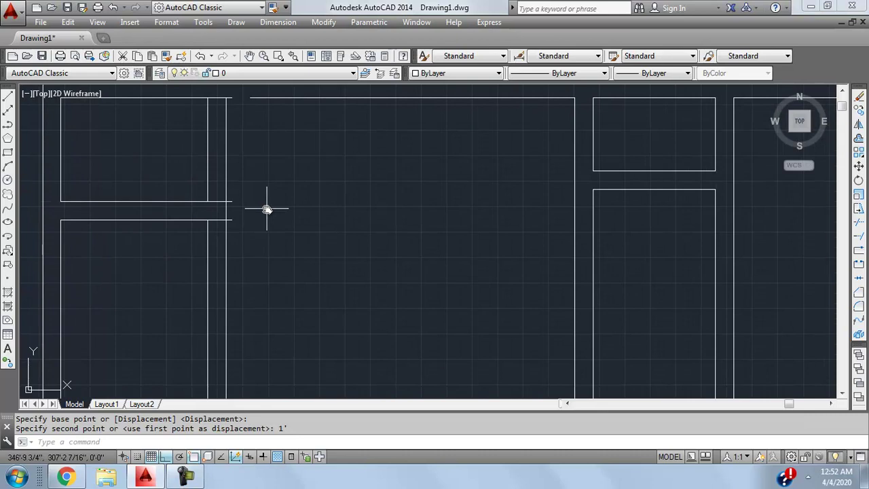
Trim the top wall between the vertical walls and erase the two leftover stubs.
{"action": "type", "text": "tr"}
{"action": "key", "text": "Return"}
{"action": "key", "text": "Return"}
{"action": "left_click", "coordinate": [219, 199]}
{"action": "left_click", "coordinate": [219, 222]}
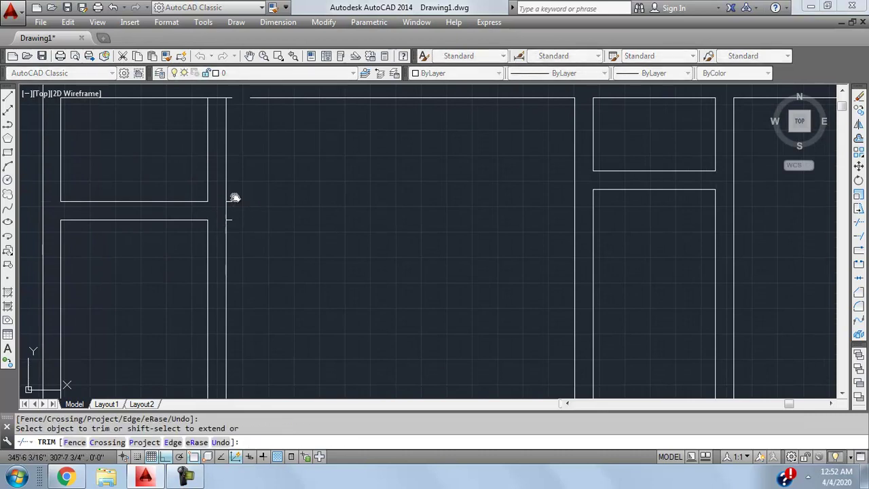
{"action": "key", "text": "Escape"}
{"action": "left_click", "coordinate": [235, 198]}
{"action": "left_click", "coordinate": [231, 231]}
{"action": "key", "text": "Delete"}
At the next junction, trim the top segment between walls and erase the short stub.
{"action": "middle_click_drag", "start_coordinate": [231, 234], "coordinate": [249, 330]}
{"action": "scroll", "coordinate": [250, 254], "scroll_direction": "up", "scroll_amount": 2}
{"action": "type", "text": "tr"}
{"action": "key", "text": "Return"}
{"action": "key", "text": "Return"}
{"action": "left_click", "coordinate": [225, 199]}
{"action": "key", "text": "Escape"}
{"action": "left_click", "coordinate": [240, 195]}
{"action": "left_click", "coordinate": [262, 214]}
{"action": "key", "text": "Delete"}
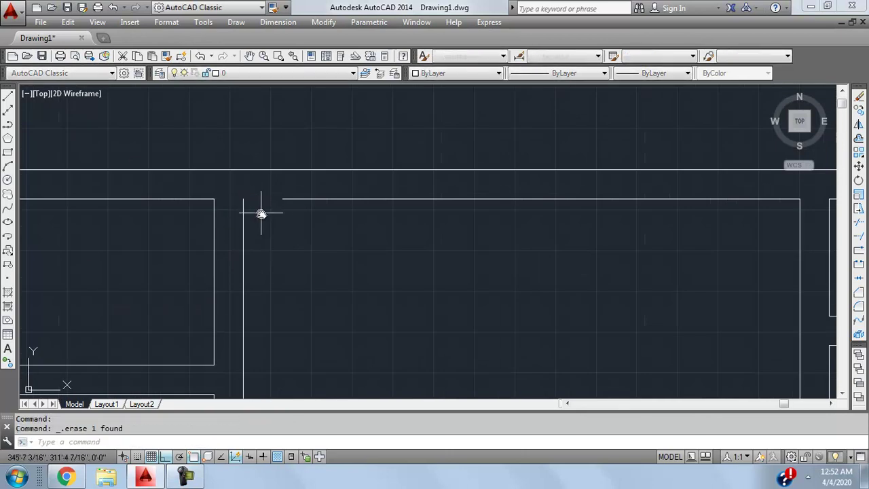
Extend the top wall line to meet the vertical wall.
{"action": "type", "text": "ex"}
{"action": "key", "text": "Return"}
{"action": "key", "text": "Return"}
{"action": "left_click", "coordinate": [278, 198]}
{"action": "left_click", "coordinate": [272, 276]}
{"action": "key", "text": "Escape"}
{"action": "scroll", "coordinate": [272, 276], "scroll_direction": "down", "scroll_amount": 4}
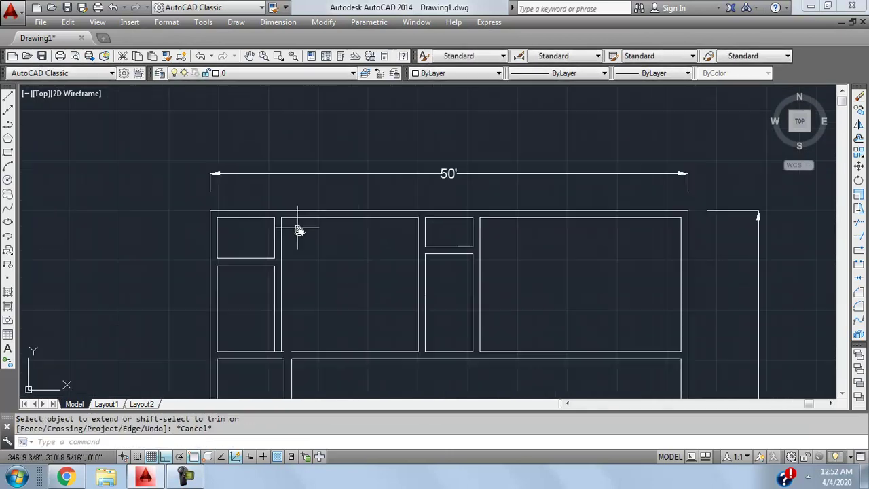
{"action": "scroll", "coordinate": [291, 294], "scroll_direction": "up", "scroll_amount": 5}
{"action": "scroll", "coordinate": [246, 263], "scroll_direction": "up", "scroll_amount": 3}
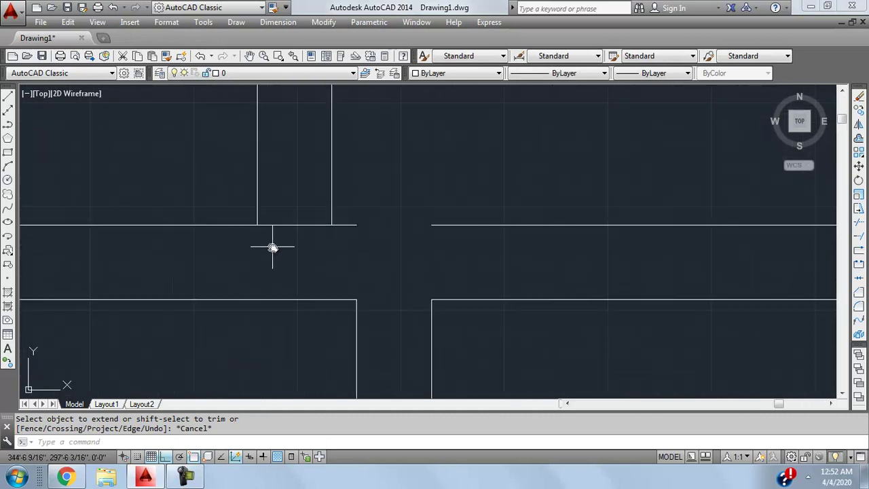
Trim the next wall segments and erase the remaining short stub line.
{"action": "type", "text": "tr"}
{"action": "key", "text": "Return"}
{"action": "left_click", "coordinate": [296, 210]}
{"action": "left_click", "coordinate": [276, 272]}
{"action": "key", "text": "Return"}
{"action": "key", "text": "Escape"}
{"action": "left_click", "coordinate": [403, 202]}
{"action": "left_click", "coordinate": [345, 258]}
{"action": "key", "text": "Delete"}
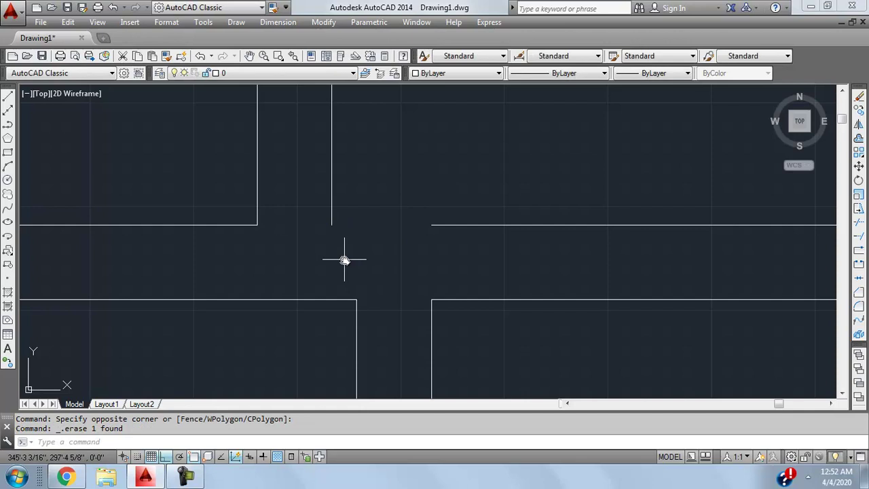
Extend the remaining wall lines to their vertical wall boundary.
{"action": "type", "text": "ex"}
{"action": "key", "text": "Return"}
{"action": "key", "text": "Return"}
{"action": "left_click", "coordinate": [467, 196]}
{"action": "left_click", "coordinate": [427, 269]}
{"action": "key", "text": "Escape"}
{"action": "scroll", "coordinate": [387, 256], "scroll_direction": "down", "scroll_amount": 3}
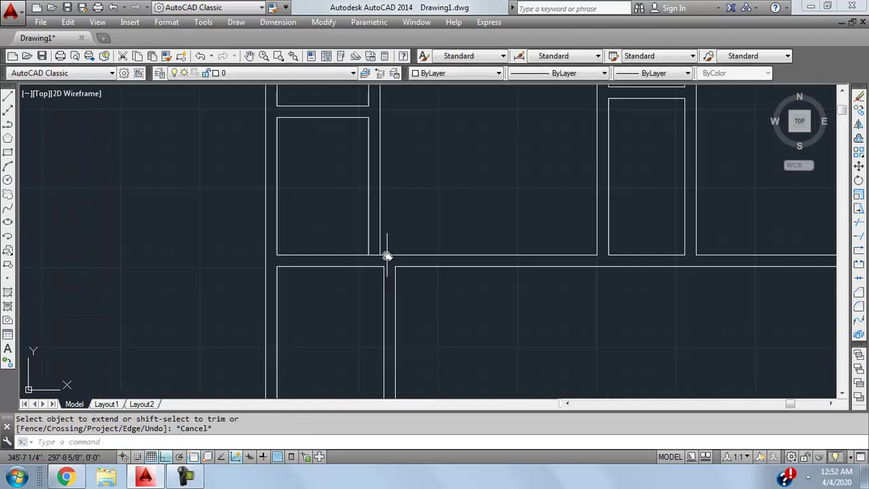
{"action": "scroll", "coordinate": [421, 245], "scroll_direction": "down", "scroll_amount": 1}
{"action": "scroll", "coordinate": [340, 242], "scroll_direction": "up", "scroll_amount": 1}
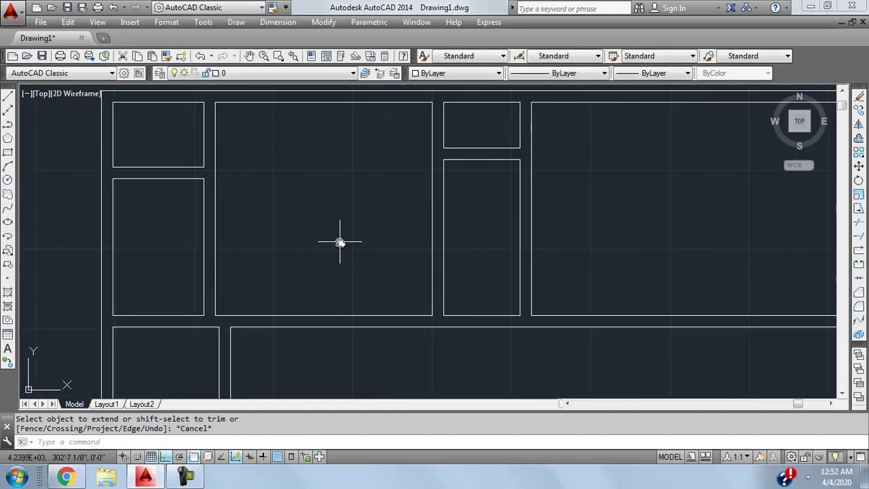
Place trial 14'-3" and 14' linear dimensions on the room, then delete them.
{"action": "left_click", "coordinate": [278, 22]}
{"action": "left_click", "coordinate": [285, 57]}
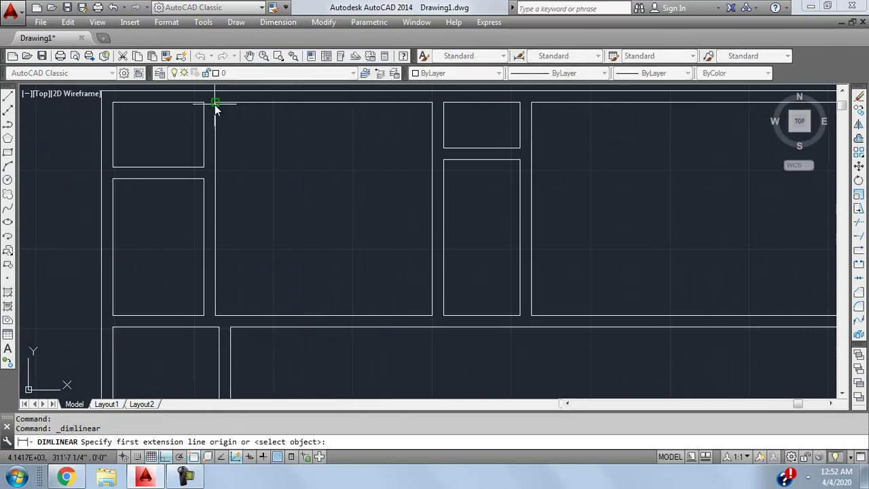
{"action": "left_click", "coordinate": [216, 103]}
{"action": "left_click", "coordinate": [432, 103]}
{"action": "left_click", "coordinate": [373, 156]}
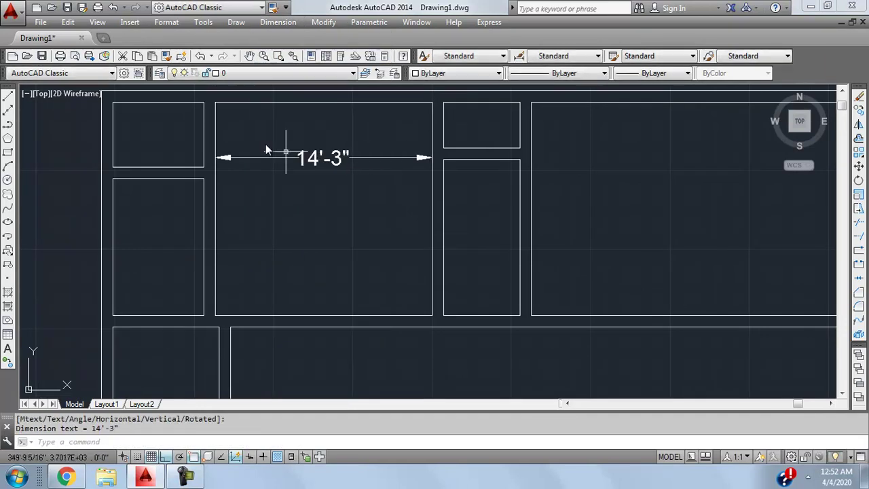
{"action": "left_click", "coordinate": [277, 22]}
{"action": "left_click", "coordinate": [279, 57]}
{"action": "left_click", "coordinate": [345, 103]}
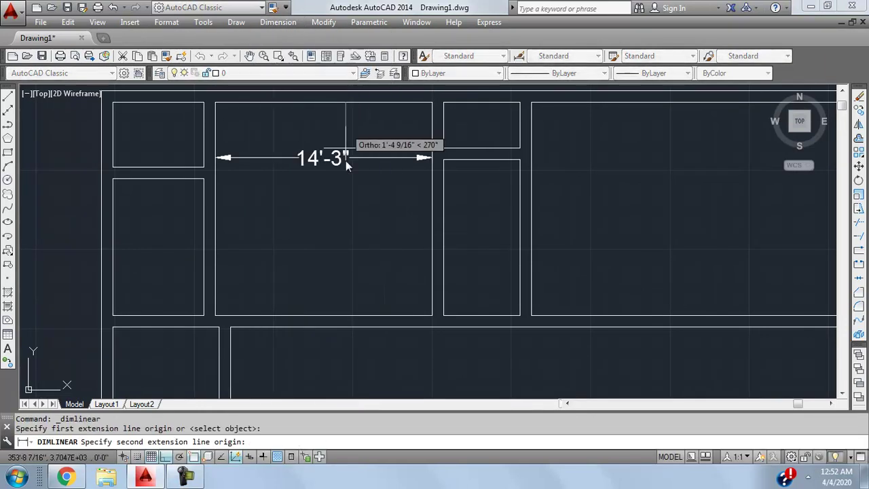
{"action": "left_click", "coordinate": [352, 315]}
{"action": "left_click", "coordinate": [360, 217]}
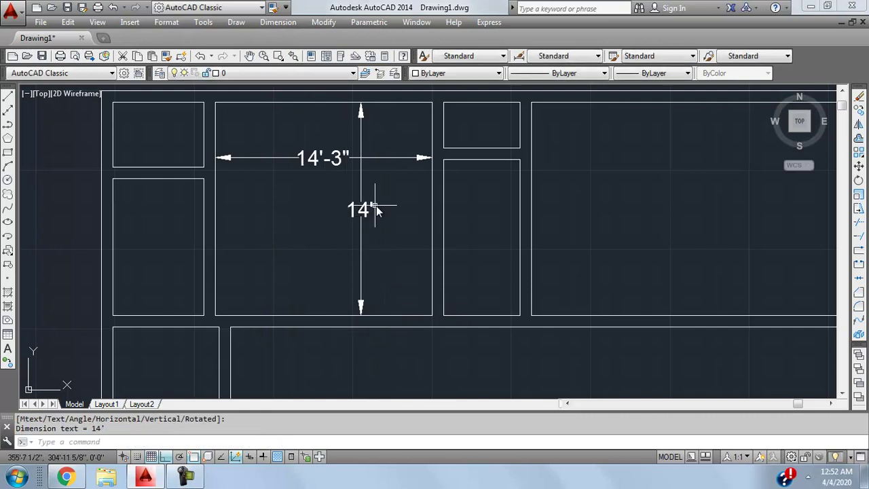
{"action": "left_click", "coordinate": [376, 206]}
{"action": "key", "text": "Delete"}
Erase the two horizontal wall lines separating the small top room from the narrow room.
{"action": "scroll", "coordinate": [345, 194], "scroll_direction": "down", "scroll_amount": 5}
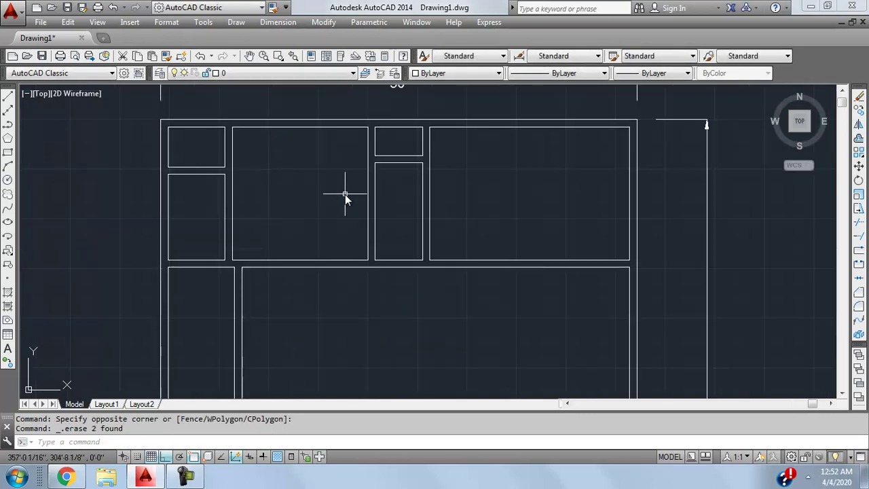
{"action": "mouse_move", "coordinate": [238, 211]}
{"action": "middle_mouse_down"}
{"action": "mouse_move", "coordinate": [413, 179]}
{"action": "mouse_move", "coordinate": [438, 220]}
{"action": "mouse_move", "coordinate": [404, 191]}
{"action": "mouse_move", "coordinate": [369, 188]}
{"action": "mouse_move", "coordinate": [405, 191]}
{"action": "mouse_move", "coordinate": [363, 209]}
{"action": "middle_mouse_up"}
{"action": "scroll", "coordinate": [404, 225], "scroll_direction": "up", "scroll_amount": 2}
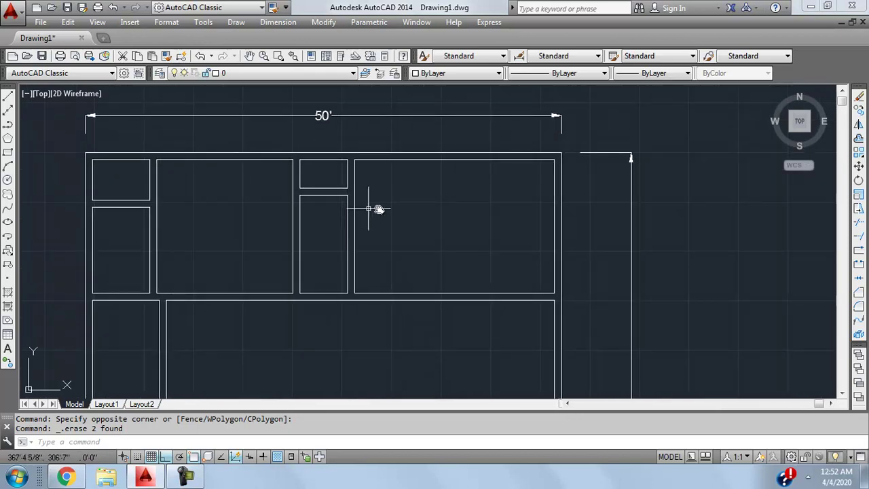
{"action": "left_click", "coordinate": [330, 181]}
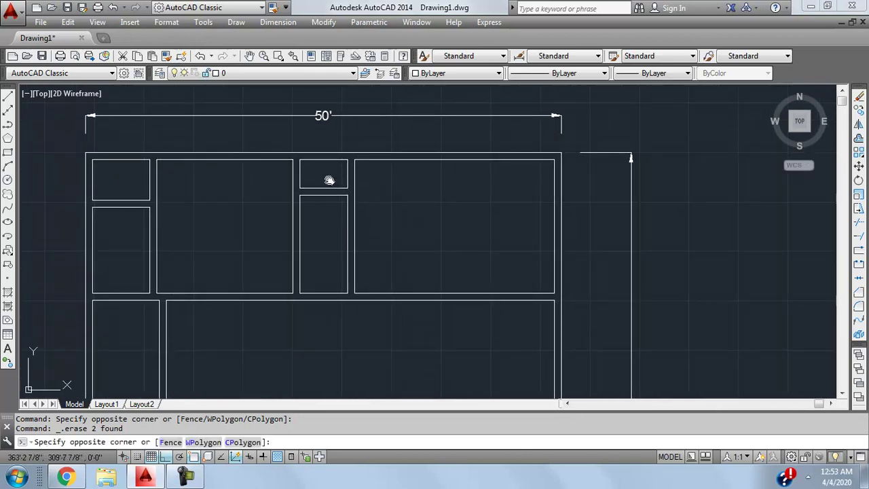
{"action": "left_click", "coordinate": [316, 219]}
{"action": "key", "text": "Delete"}
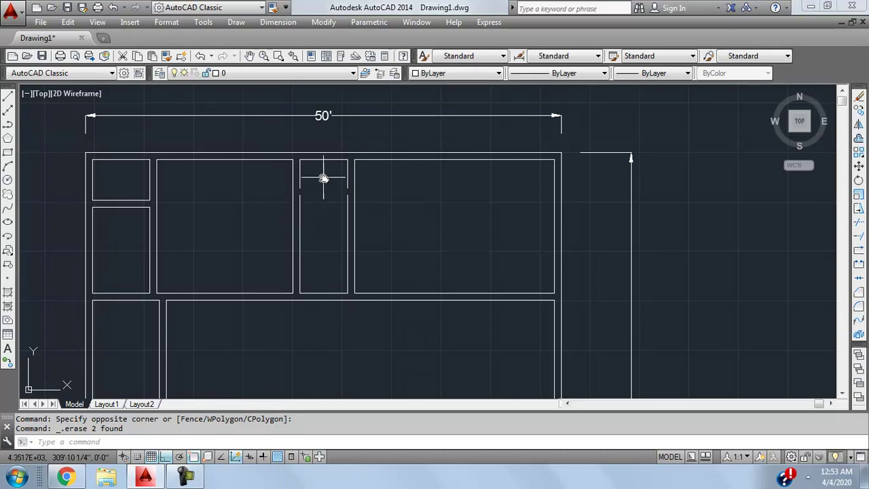
Move the four selected vertical wall lines 3' to the left.
{"action": "mouse_move", "coordinate": [356, 188]}
{"action": "middle_mouse_down"}
{"action": "mouse_move", "coordinate": [379, 181]}
{"action": "mouse_move", "coordinate": [410, 195]}
{"action": "middle_mouse_up"}
{"action": "left_click", "coordinate": [410, 195]}
{"action": "key", "text": "Escape"}
{"action": "left_click", "coordinate": [413, 210]}
{"action": "key", "text": "Escape"}
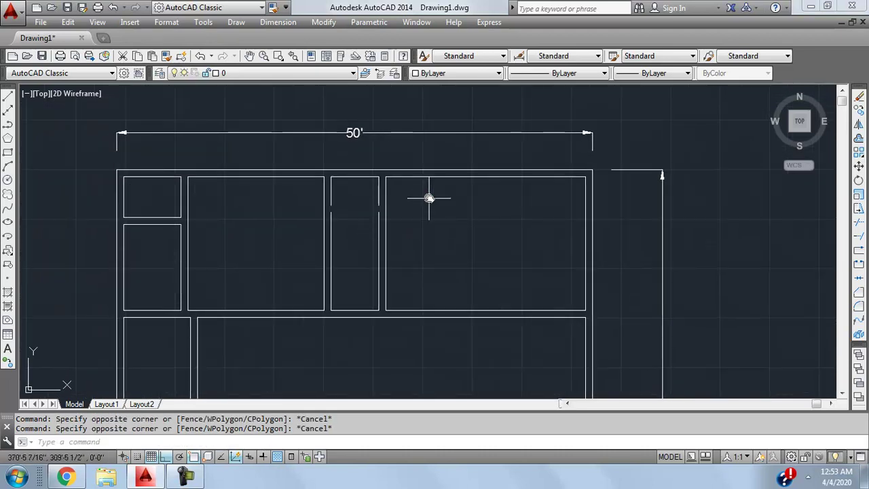
{"action": "left_click", "coordinate": [434, 191]}
{"action": "left_click", "coordinate": [358, 238]}
{"action": "type", "text": "m"}
{"action": "key", "text": "Return"}
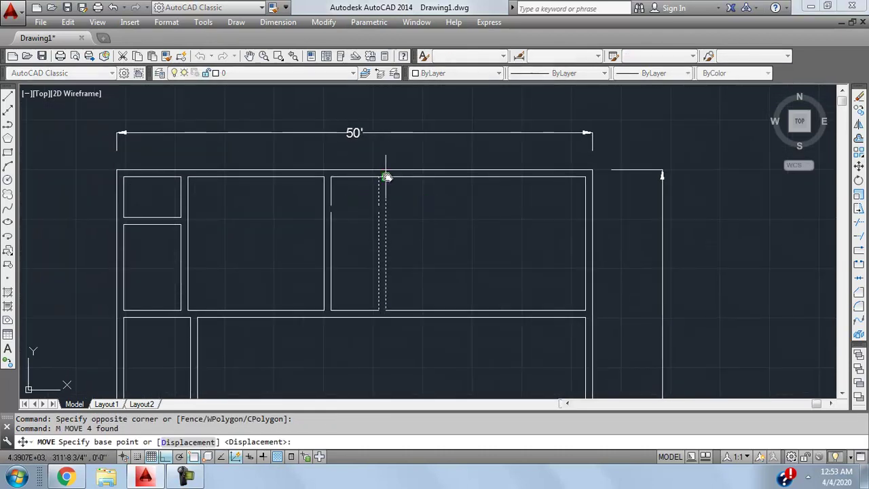
{"action": "left_click", "coordinate": [384, 177]}
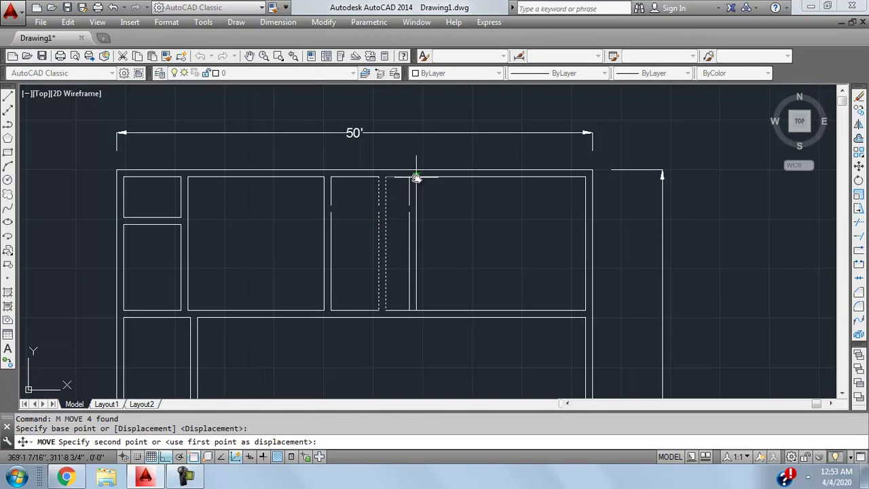
{"action": "type", "text": "3'"}
{"action": "key", "text": "Return"}
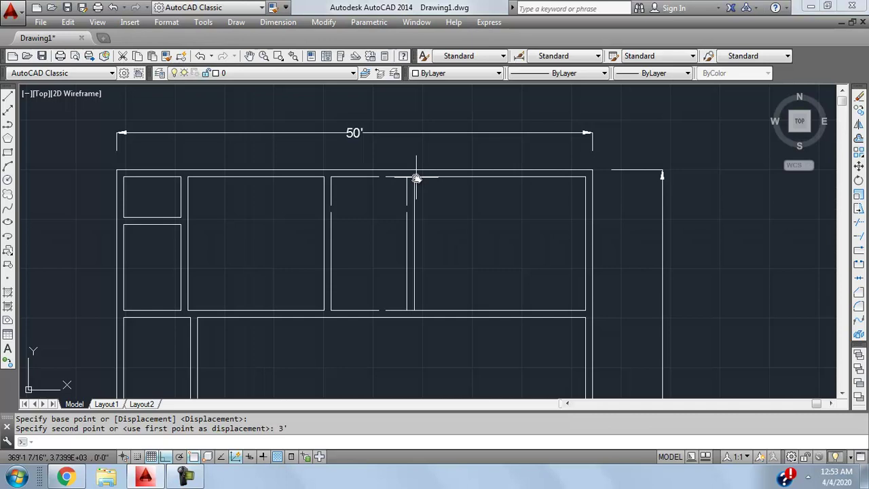
Erase the short top line left over above the room.
{"action": "scroll", "coordinate": [401, 194], "scroll_direction": "up", "scroll_amount": 2}
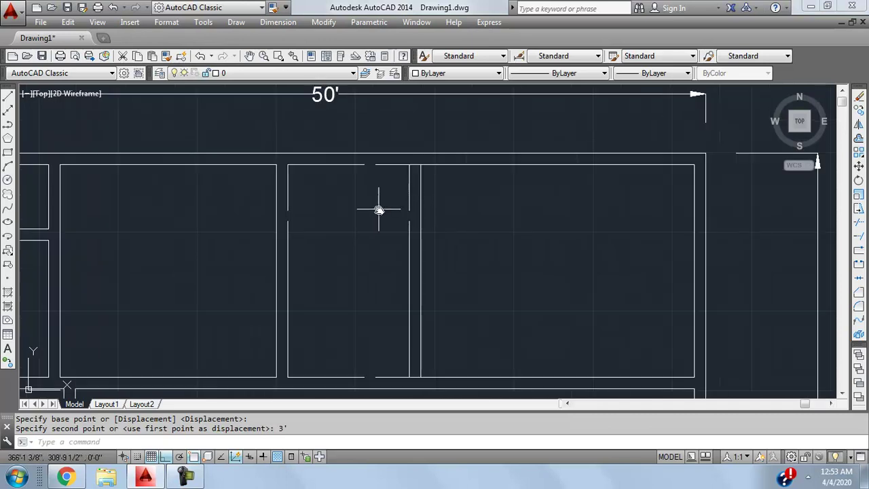
{"action": "left_click", "coordinate": [349, 169]}
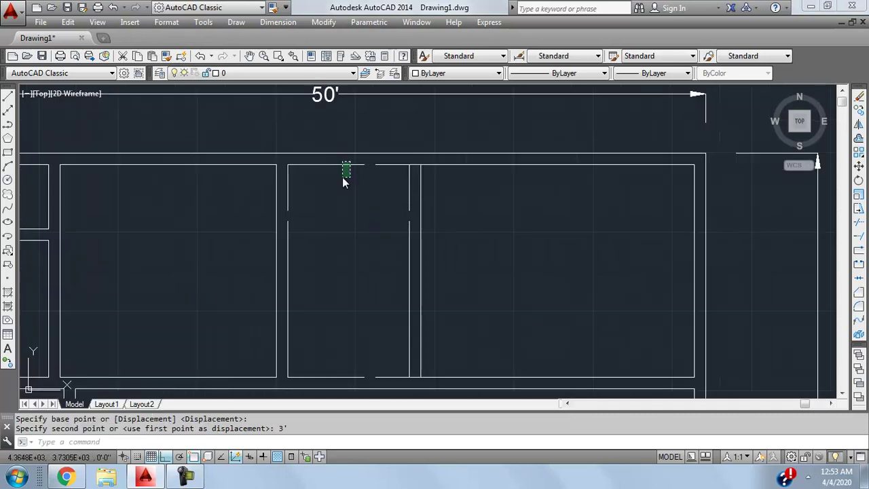
{"action": "left_click", "coordinate": [340, 159]}
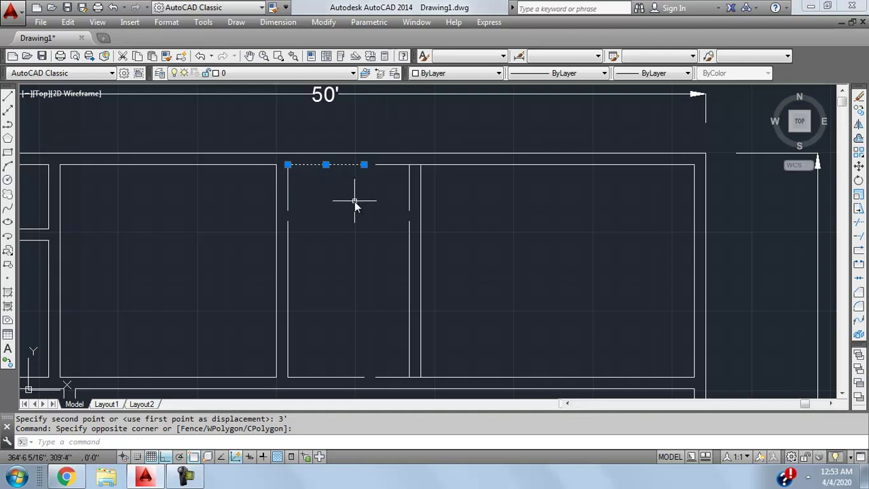
{"action": "key", "text": "Delete"}
{"action": "type", "text": "ex"}
{"action": "key", "text": "Return"}
{"action": "key", "text": "Return"}
{"action": "key", "text": "Escape"}
Place a trial 8' linear dimension across the room's top edge, then delete it.
{"action": "scroll", "coordinate": [420, 238], "scroll_direction": "down", "scroll_amount": 2}
{"action": "scroll", "coordinate": [417, 242], "scroll_direction": "up", "scroll_amount": 2}
{"action": "scroll", "coordinate": [409, 252], "scroll_direction": "down", "scroll_amount": 2}
{"action": "middle_click_drag", "start_coordinate": [410, 252], "coordinate": [392, 256]}
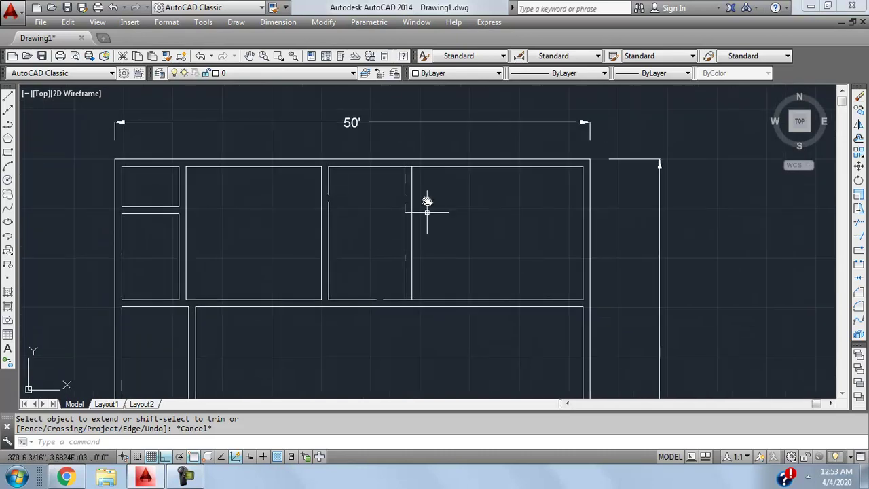
{"action": "left_click", "coordinate": [277, 21]}
{"action": "left_click", "coordinate": [267, 56]}
{"action": "scroll", "coordinate": [441, 224], "scroll_direction": "up", "scroll_amount": 2}
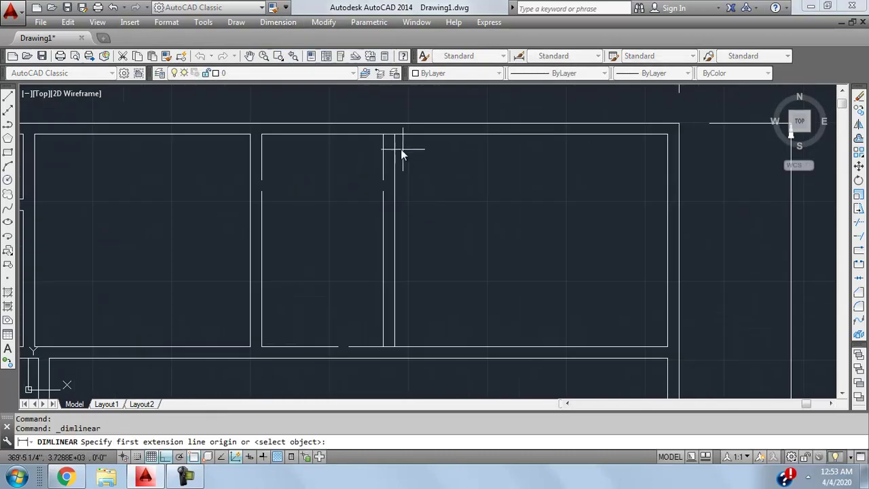
{"action": "left_click", "coordinate": [314, 135]}
{"action": "left_click", "coordinate": [261, 134]}
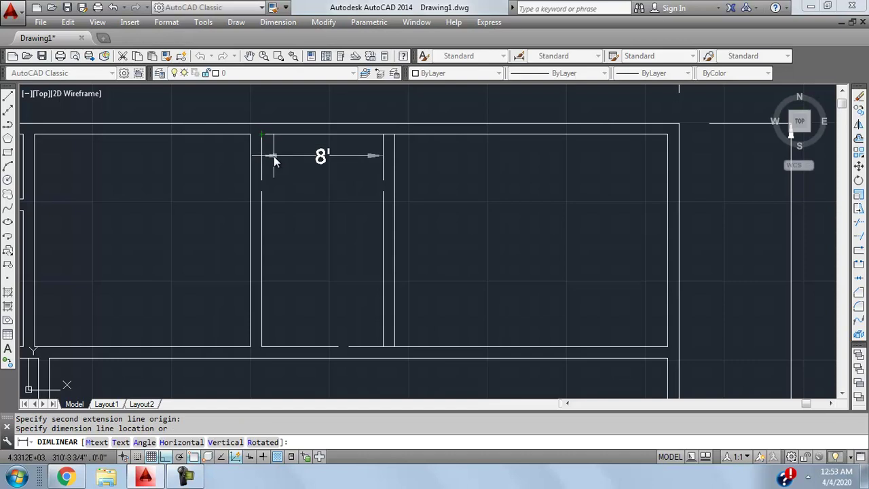
{"action": "left_click", "coordinate": [316, 155]}
{"action": "left_click", "coordinate": [317, 172]}
{"action": "key", "text": "Delete"}
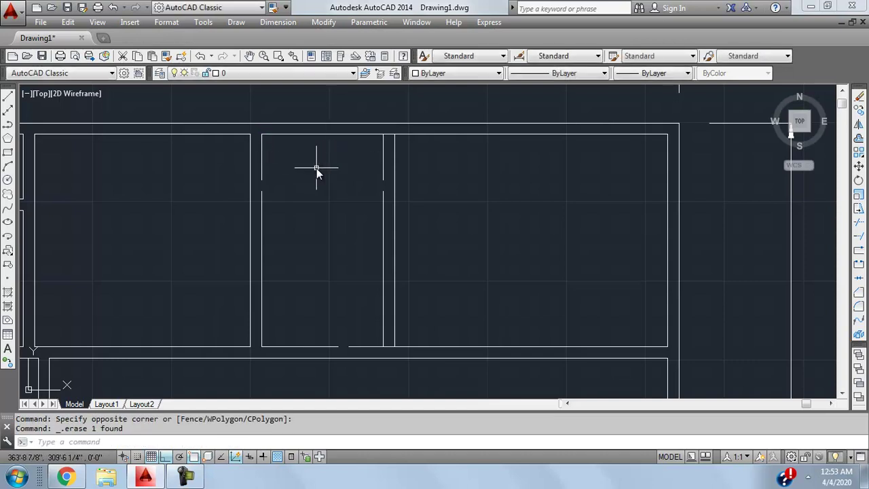
Erase two short vertical segments and extend both short vertical lines up to the top wall.
{"action": "mouse_move", "coordinate": [312, 193]}
{"action": "middle_mouse_down"}
{"action": "mouse_move", "coordinate": [299, 201]}
{"action": "mouse_move", "coordinate": [301, 213]}
{"action": "mouse_move", "coordinate": [301, 198]}
{"action": "middle_mouse_up"}
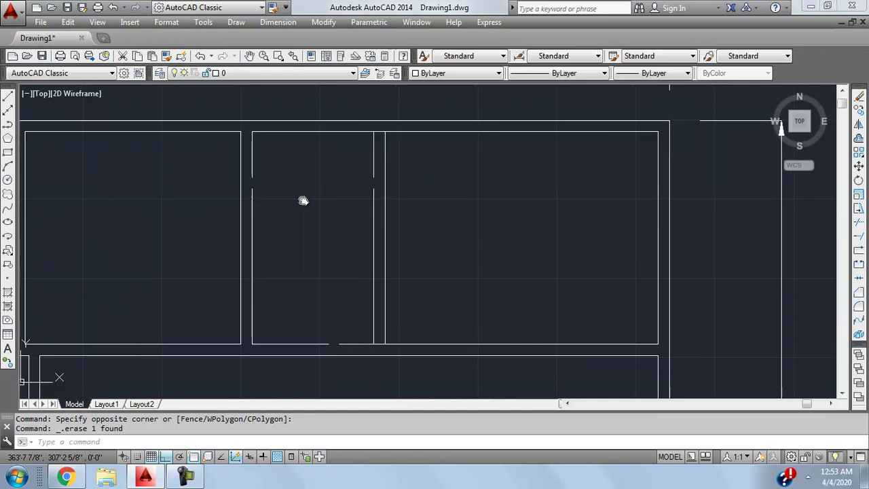
{"action": "key", "text": "Escape"}
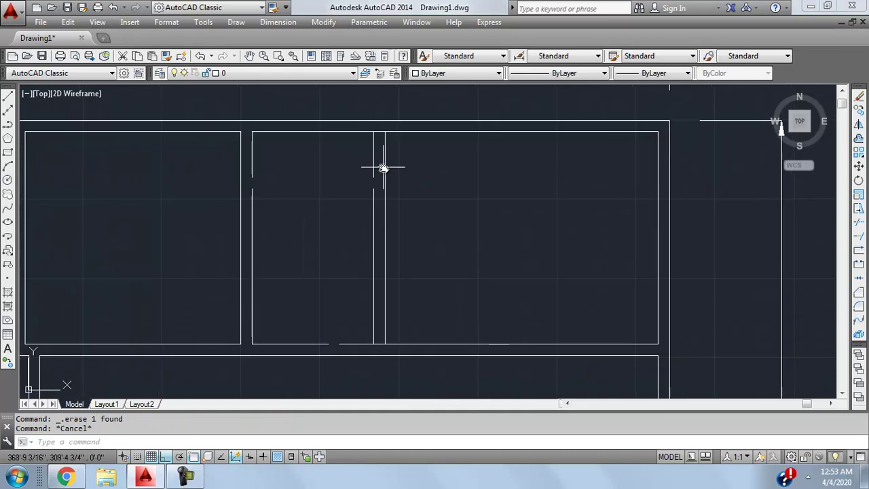
{"action": "left_click", "coordinate": [374, 159]}
{"action": "left_click", "coordinate": [249, 159]}
{"action": "key", "text": "Delete"}
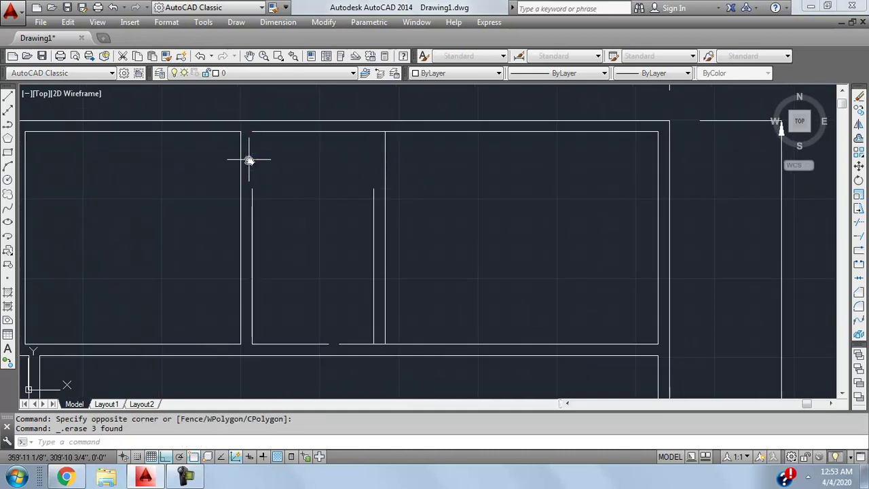
{"action": "type", "text": "ex"}
{"action": "key", "text": "Return"}
{"action": "key", "text": "Return"}
{"action": "left_click", "coordinate": [377, 178]}
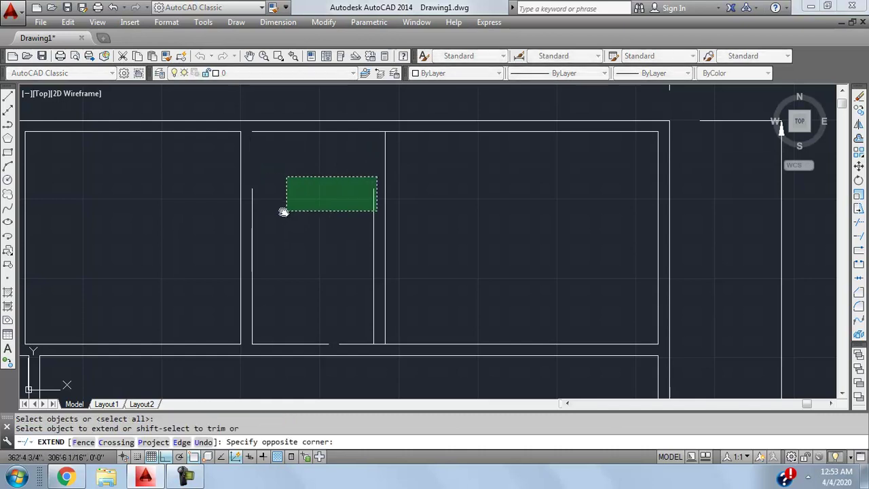
{"action": "left_click", "coordinate": [251, 213]}
{"action": "key", "text": "Escape"}
Trim the top wall between the two vertical lines.
{"action": "middle_click_drag", "start_coordinate": [297, 196], "coordinate": [297, 190]}
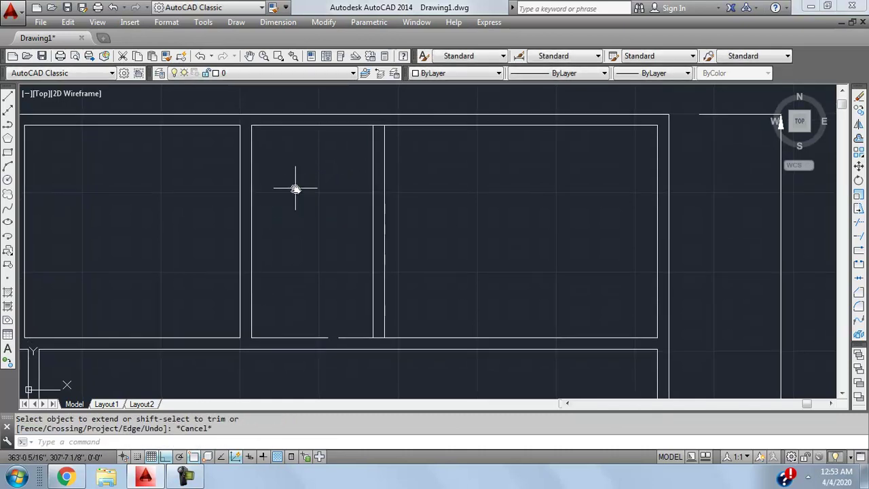
{"action": "type", "text": "tr"}
{"action": "key", "text": "Return"}
{"action": "key", "text": "Return"}
{"action": "left_click", "coordinate": [381, 124]}
{"action": "key", "text": "Escape"}
Delete the stray bottom wall line and extend the room's bottom line to the neighbouring wall.
{"action": "middle_click_drag", "start_coordinate": [329, 239], "coordinate": [345, 206]}
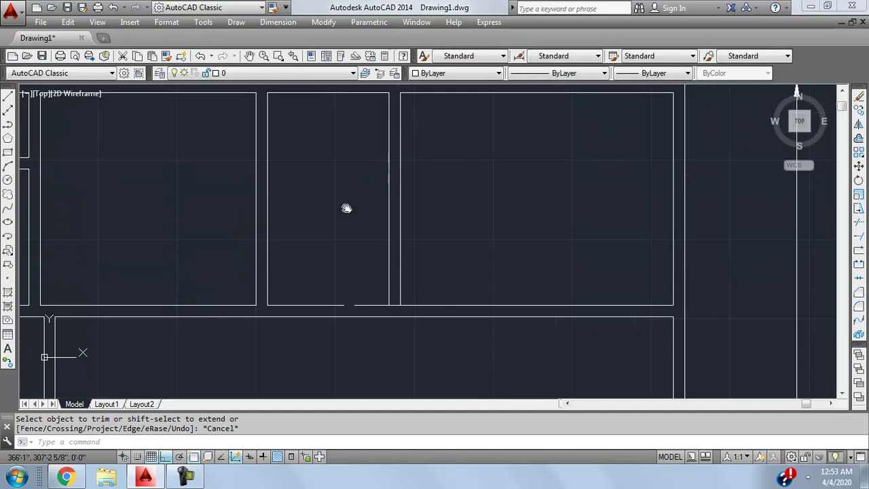
{"action": "left_click", "coordinate": [362, 306]}
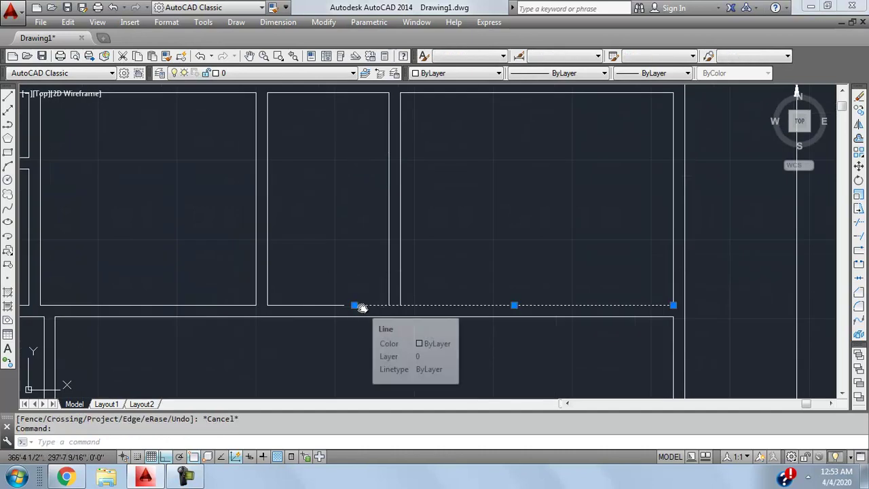
{"action": "key", "text": "Delete"}
{"action": "type", "text": "ex"}
{"action": "key", "text": "Return"}
{"action": "key", "text": "Return"}
{"action": "left_click", "coordinate": [333, 307]}
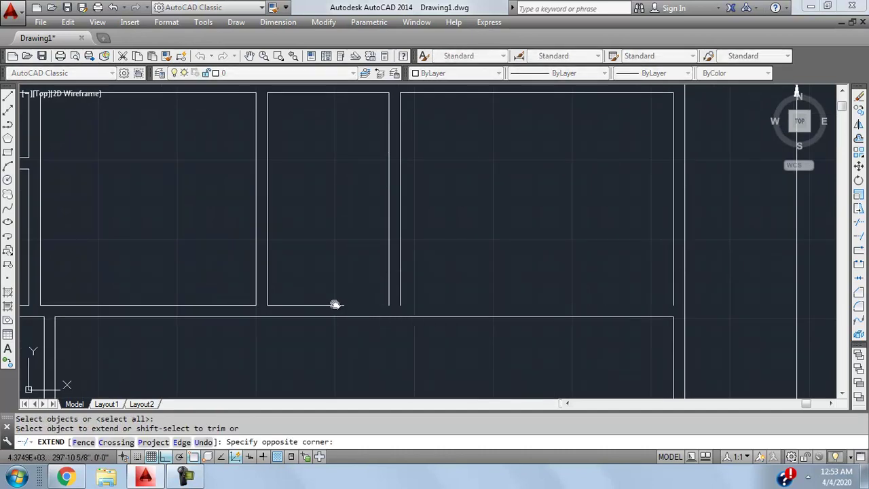
{"action": "left_click", "coordinate": [360, 302]}
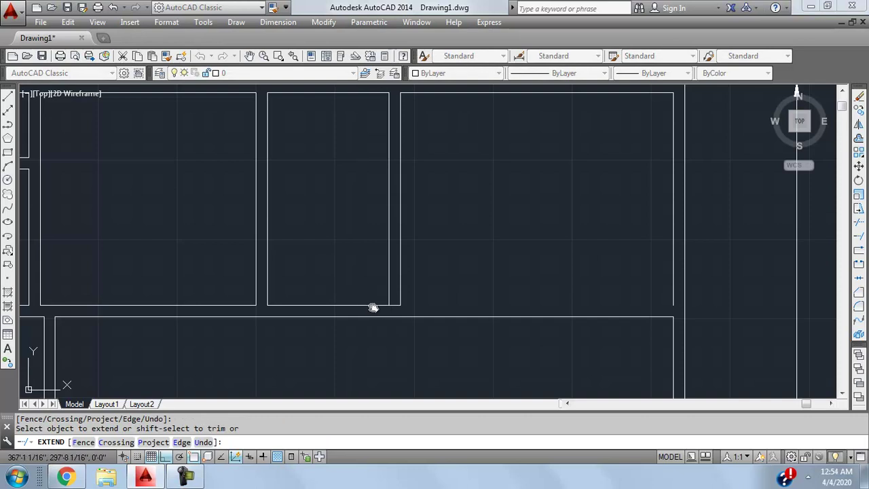
{"action": "key", "text": "Escape"}
Start TRIM, cancel it, then select the middle room's top line.
{"action": "type", "text": "tr"}
{"action": "key", "text": "Return"}
{"action": "key", "text": "Return"}
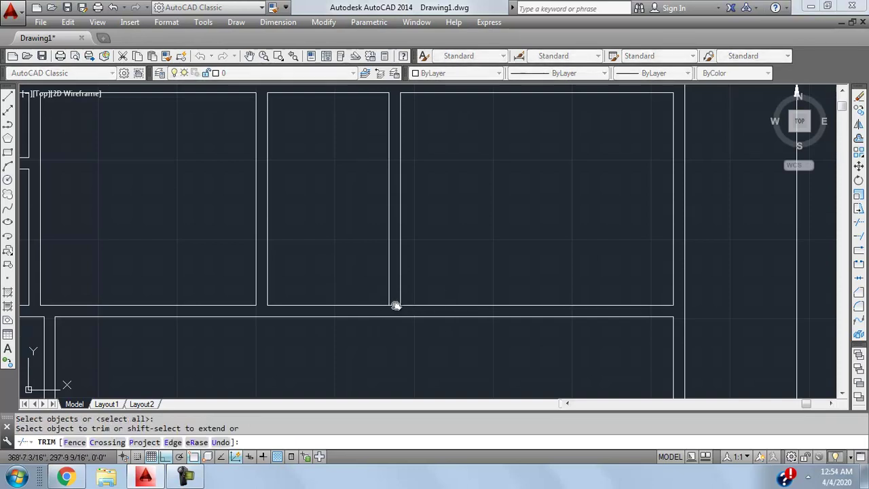
{"action": "key", "text": "Escape"}
{"action": "scroll", "coordinate": [434, 267], "scroll_direction": "down", "scroll_amount": 3}
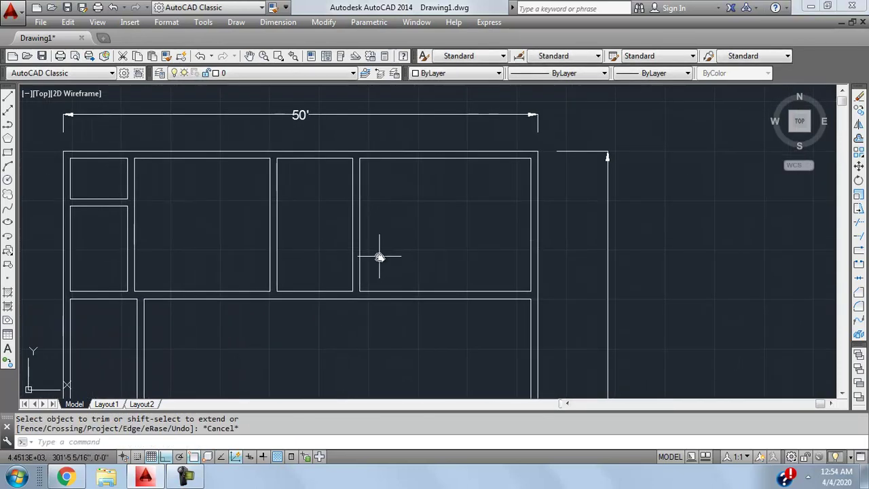
{"action": "scroll", "coordinate": [341, 188], "scroll_direction": "up", "scroll_amount": 1}
{"action": "scroll", "coordinate": [396, 163], "scroll_direction": "up", "scroll_amount": 1}
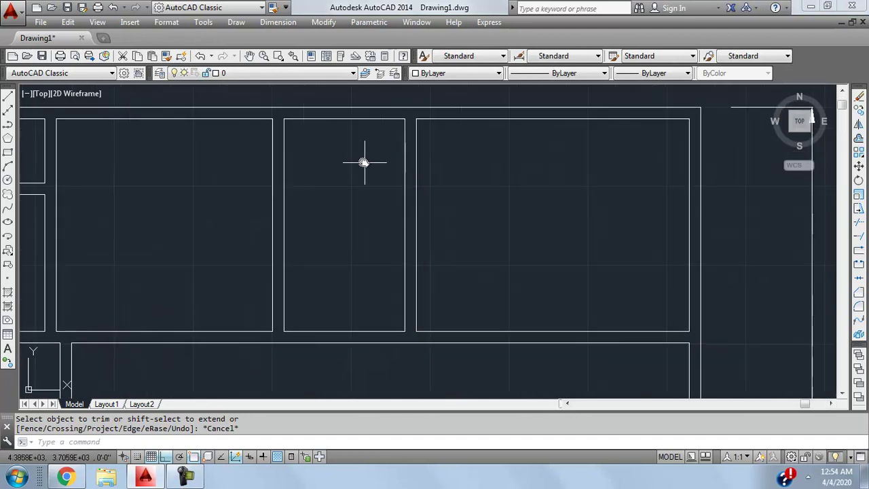
{"action": "left_click", "coordinate": [359, 119]}
Offset the top wall 5' downward, then delete that unwanted offset line.
{"action": "type", "text": "offse"}
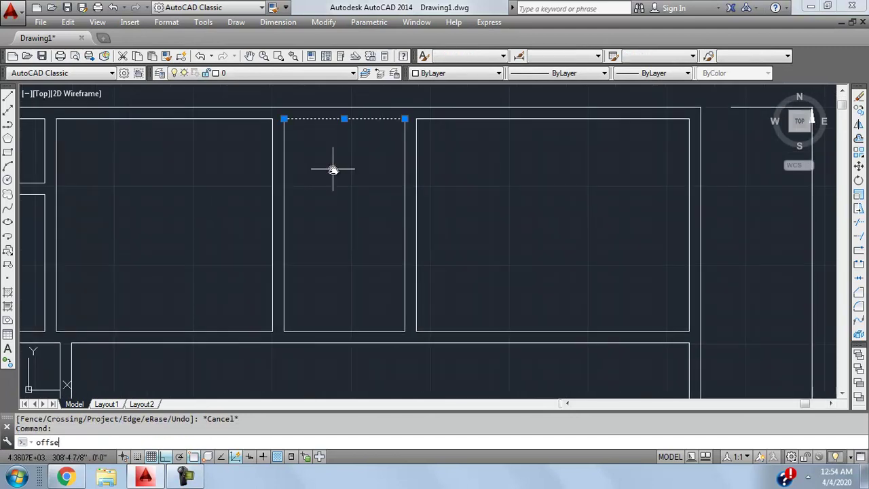
{"action": "type", "text": "t"}
{"action": "key", "text": "Return"}
{"action": "type", "text": "5'"}
{"action": "key", "text": "Return"}
{"action": "left_click", "coordinate": [333, 170]}
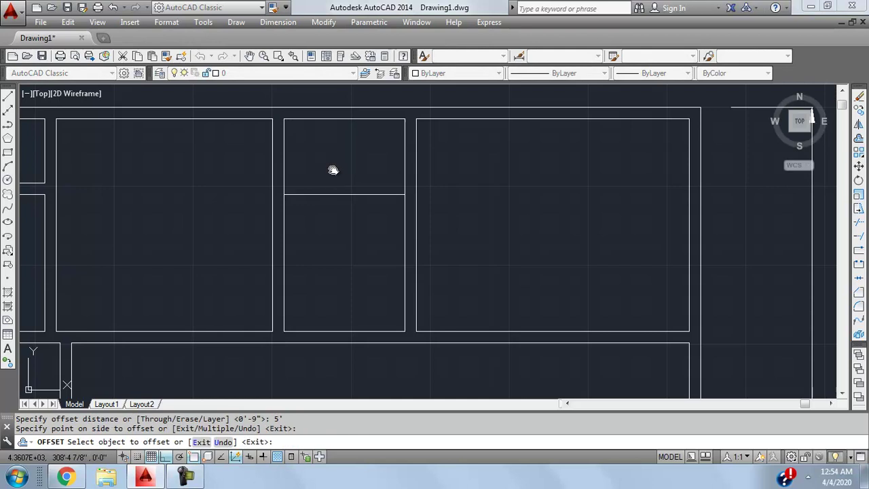
{"action": "key", "text": "Escape"}
{"action": "left_click_drag", "start_coordinate": [392, 170], "coordinate": [356, 195]}
{"action": "scroll", "coordinate": [369, 229], "scroll_direction": "up", "scroll_amount": 2}
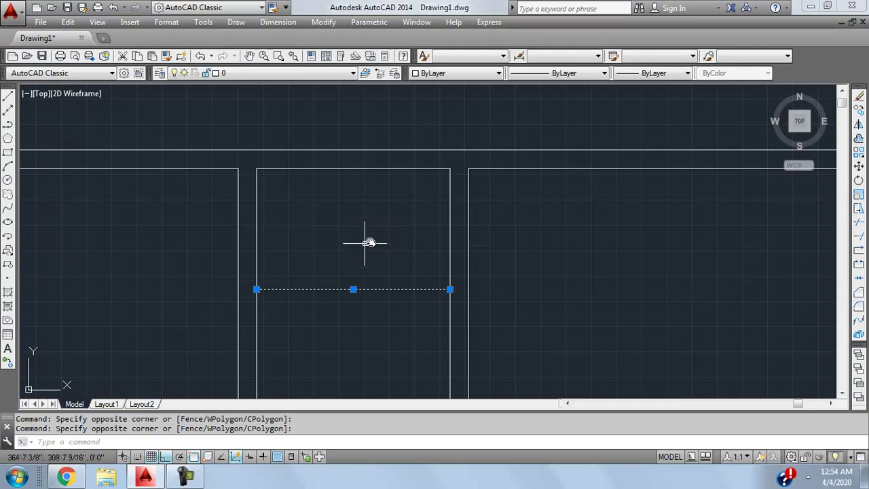
{"action": "key", "text": "Delete"}
{"action": "left_click", "coordinate": [402, 168]}
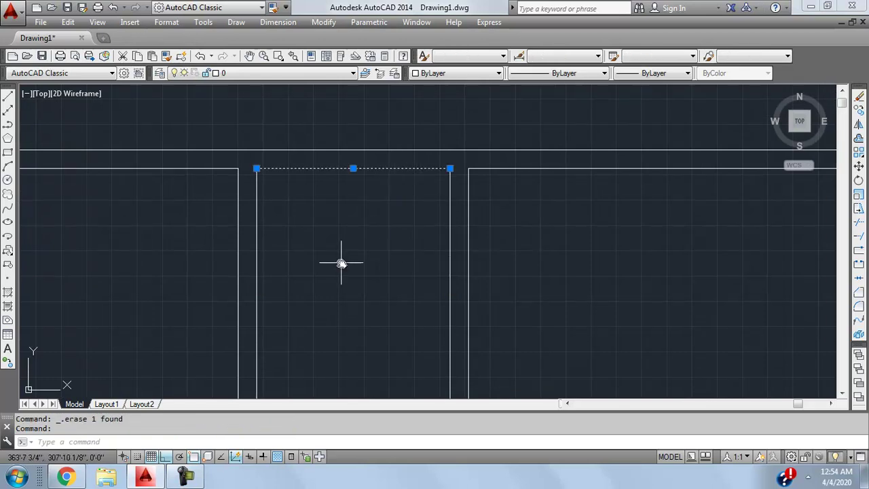
Offset the room's top line 3' downward and select the new line.
{"action": "type", "text": "offset"}
{"action": "key", "text": "Return"}
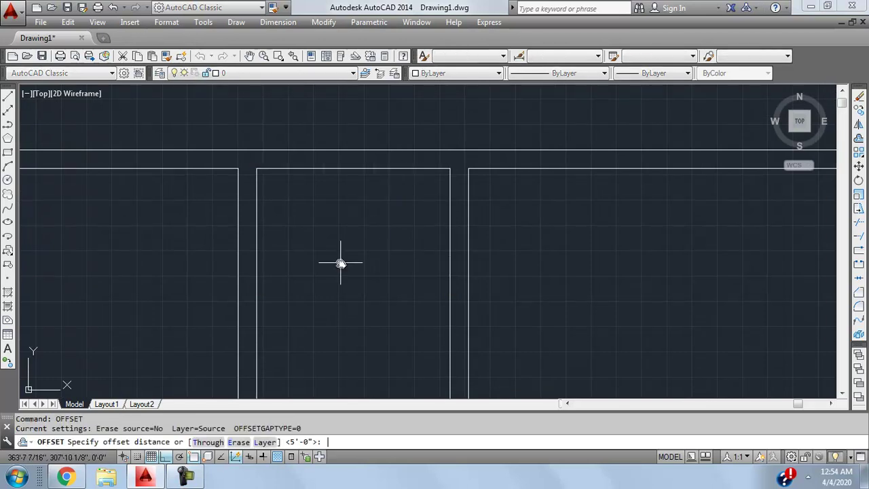
{"action": "type", "text": "3'"}
{"action": "key", "text": "Return"}
{"action": "left_click", "coordinate": [342, 262]}
{"action": "key", "text": "Escape"}
{"action": "left_click", "coordinate": [358, 229]}
{"action": "left_click", "coordinate": [321, 293]}
Offset the new line 9" to form the second wall line, then run TRIM.
{"action": "type", "text": "offset"}
{"action": "key", "text": "Return"}
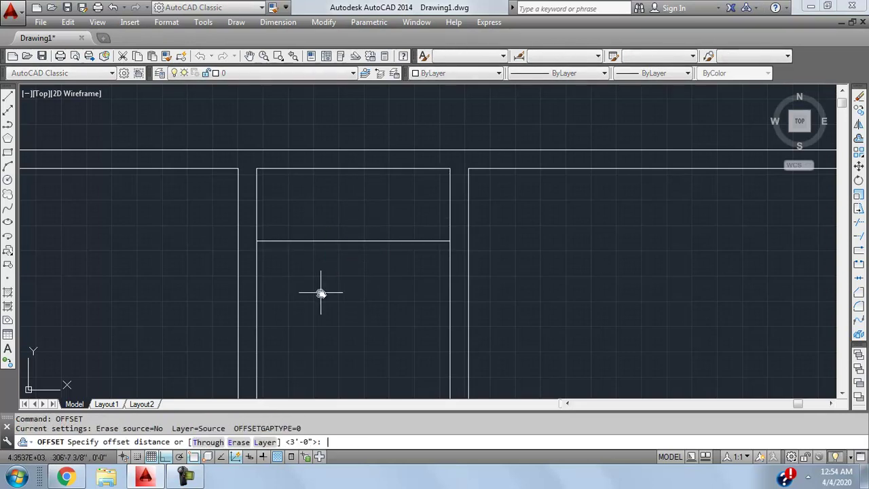
{"action": "type", "text": "9"}
{"action": "key", "text": "Return"}
{"action": "left_click", "coordinate": [321, 293]}
{"action": "key", "text": "Escape"}
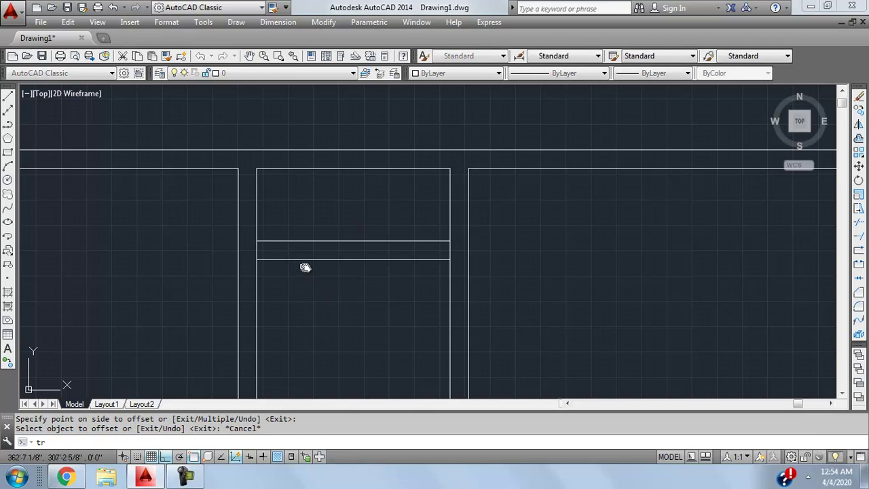
{"action": "type", "text": "tr"}
{"action": "key", "text": "Return"}
{"action": "key", "text": "Return"}
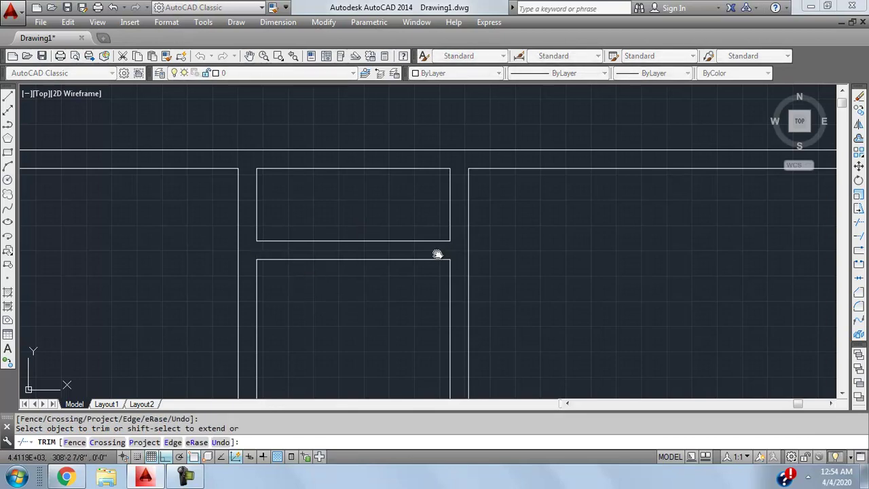
{"action": "key", "text": "Escape"}
Pan and zoom around to review the whole floor plan layout.
{"action": "scroll", "coordinate": [437, 254], "scroll_direction": "down", "scroll_amount": 6}
{"action": "middle_click_drag", "start_coordinate": [398, 238], "coordinate": [423, 245]}
{"action": "scroll", "coordinate": [387, 187], "scroll_direction": "up", "scroll_amount": 2}
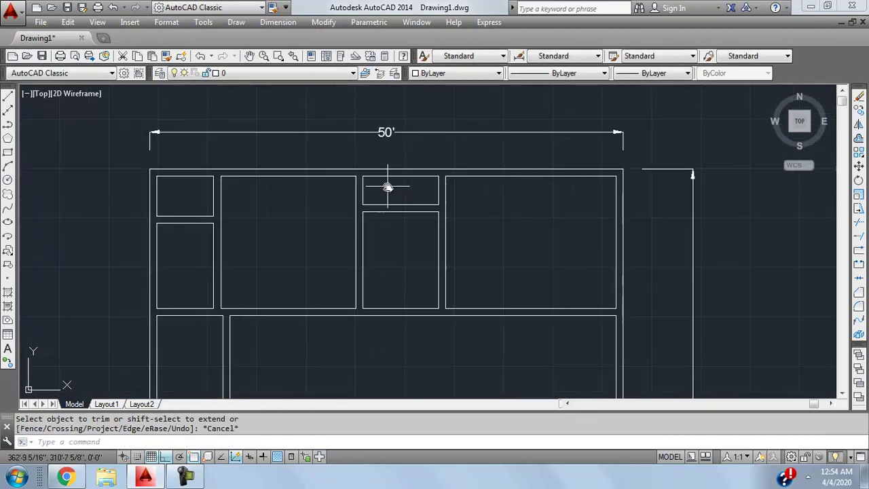
{"action": "scroll", "coordinate": [428, 234], "scroll_direction": "up", "scroll_amount": 5}
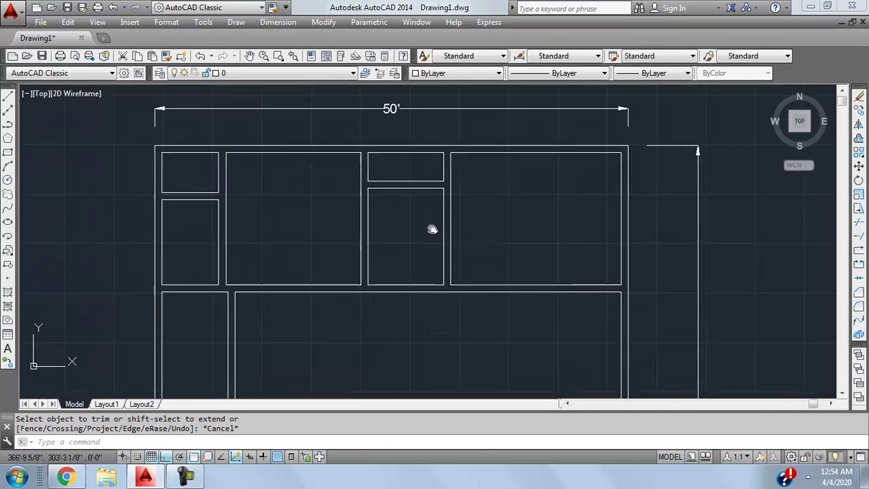
{"action": "scroll", "coordinate": [428, 231], "scroll_direction": "down", "scroll_amount": 4}
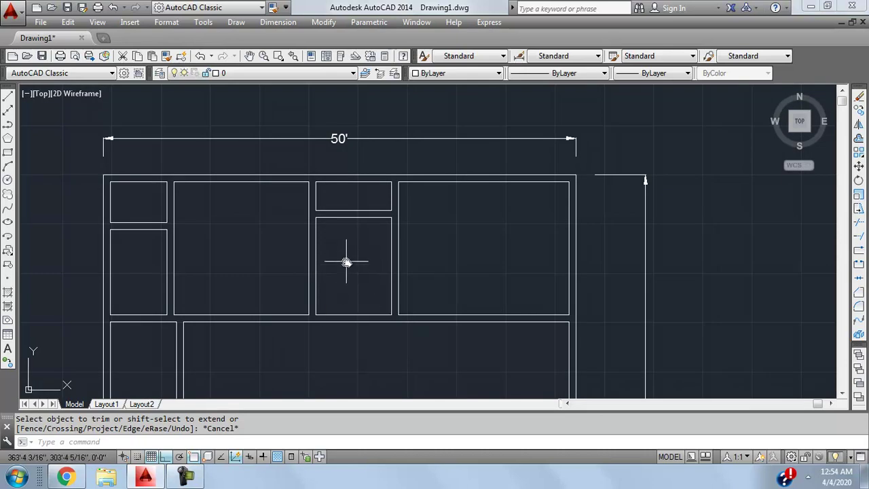
{"action": "scroll", "coordinate": [346, 262], "scroll_direction": "up", "scroll_amount": 2}
{"action": "middle_click_drag", "start_coordinate": [348, 199], "coordinate": [305, 197]}
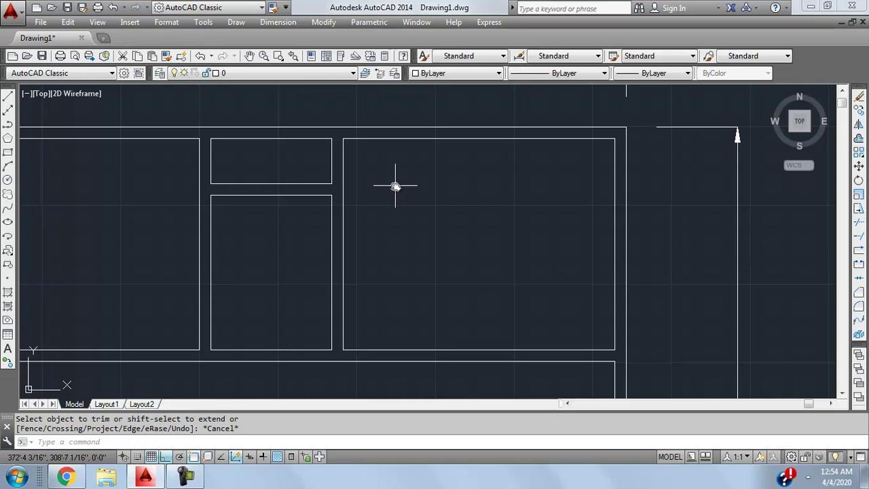
{"action": "scroll", "coordinate": [395, 185], "scroll_direction": "down", "scroll_amount": 4}
{"action": "middle_click_drag", "start_coordinate": [413, 216], "coordinate": [412, 165]}
{"action": "scroll", "coordinate": [411, 196], "scroll_direction": "down", "scroll_amount": 2}
{"action": "middle_click_drag", "start_coordinate": [416, 126], "coordinate": [409, 148]}
{"action": "scroll", "coordinate": [406, 171], "scroll_direction": "up", "scroll_amount": 2}
{"action": "scroll", "coordinate": [406, 172], "scroll_direction": "up", "scroll_amount": 4}
{"action": "middle_click_drag", "start_coordinate": [384, 179], "coordinate": [453, 214]}
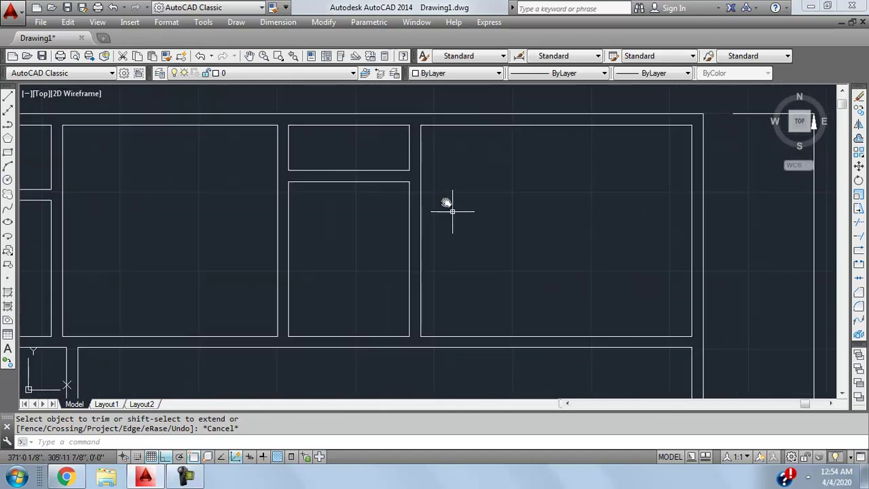
{"action": "middle_click_drag", "start_coordinate": [446, 165], "coordinate": [408, 188]}
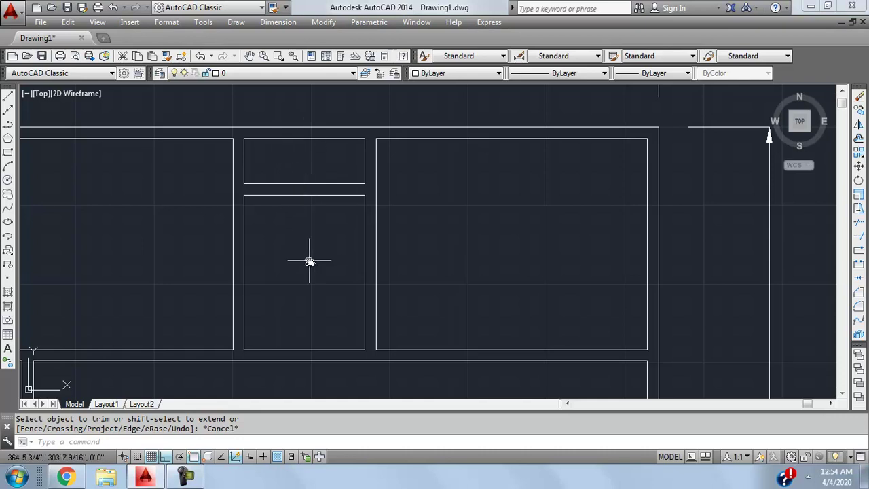
{"action": "middle_click_drag", "start_coordinate": [342, 198], "coordinate": [334, 174]}
{"action": "scroll", "coordinate": [404, 167], "scroll_direction": "up", "scroll_amount": 3}
Add trial linear dimensions of 18' across and 14' high to the room.
{"action": "scroll", "coordinate": [417, 169], "scroll_direction": "down", "scroll_amount": 5}
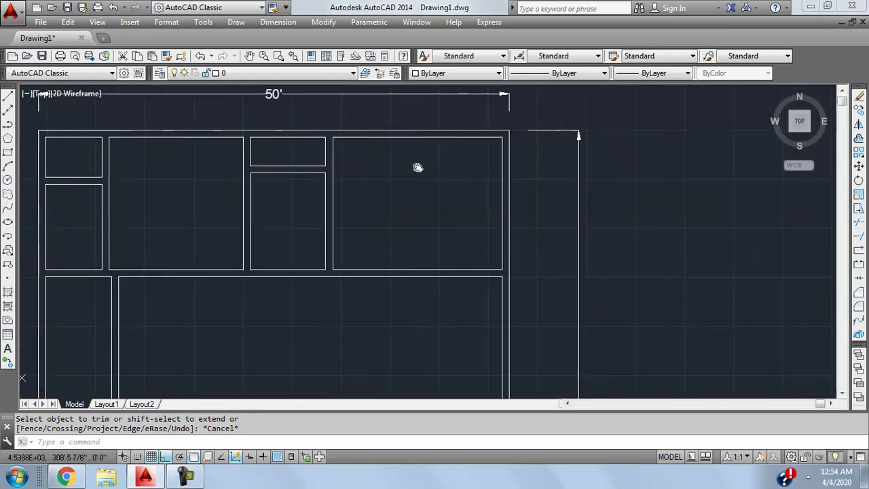
{"action": "left_click", "coordinate": [278, 23]}
{"action": "left_click", "coordinate": [293, 58]}
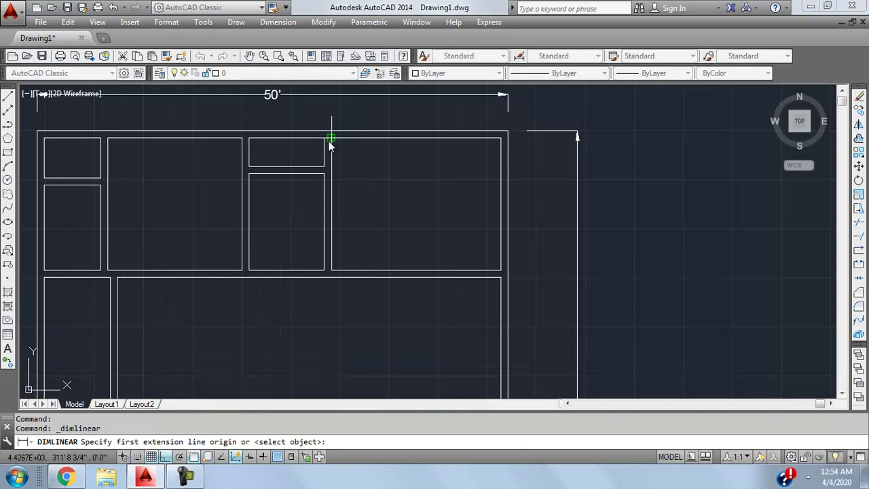
{"action": "left_click", "coordinate": [331, 137]}
{"action": "left_click", "coordinate": [501, 138]}
{"action": "left_click", "coordinate": [481, 150]}
{"action": "scroll", "coordinate": [421, 163], "scroll_direction": "up", "scroll_amount": 2}
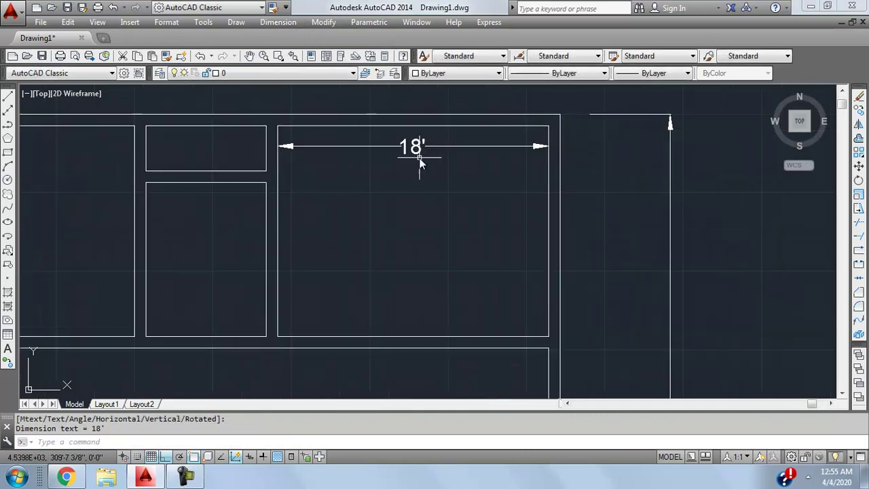
{"action": "left_click", "coordinate": [277, 22]}
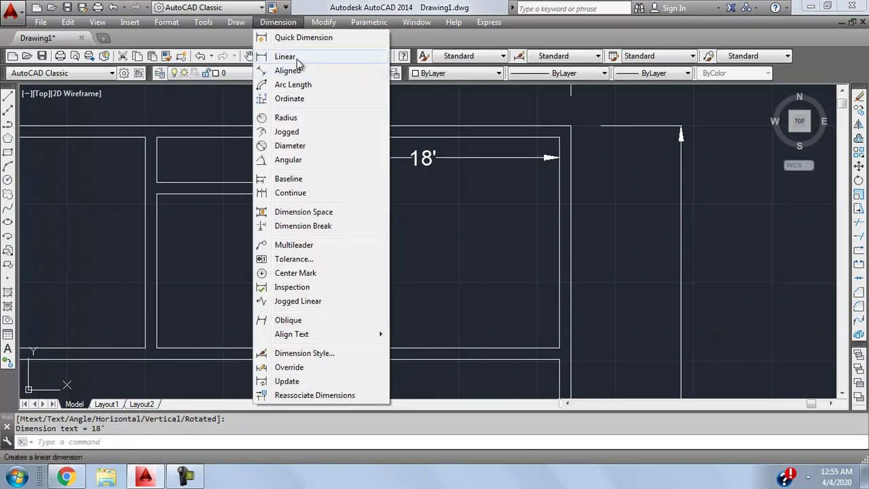
{"action": "left_click", "coordinate": [293, 58]}
{"action": "left_click", "coordinate": [558, 138]}
{"action": "left_click", "coordinate": [559, 347]}
{"action": "left_click", "coordinate": [488, 285]}
Delete the two trial dimensions and reframe the view on the middle room.
{"action": "left_click", "coordinate": [501, 228]}
{"action": "left_click", "coordinate": [399, 143]}
{"action": "key", "text": "Delete"}
{"action": "mouse_move", "coordinate": [417, 170]}
{"action": "middle_mouse_down"}
{"action": "mouse_move", "coordinate": [533, 184]}
{"action": "mouse_move", "coordinate": [500, 208]}
{"action": "middle_mouse_up"}
{"action": "scroll", "coordinate": [505, 210], "scroll_direction": "down", "scroll_amount": 2}
{"action": "scroll", "coordinate": [502, 206], "scroll_direction": "up", "scroll_amount": 2}
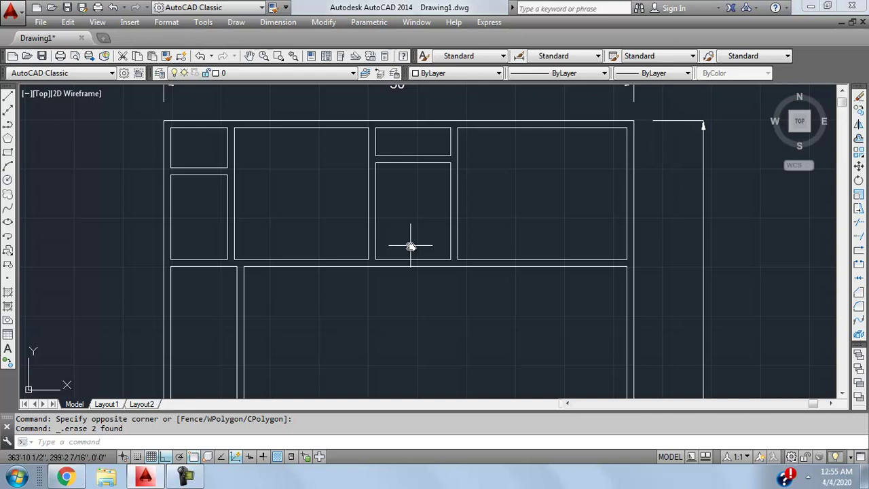
{"action": "scroll", "coordinate": [411, 246], "scroll_direction": "down", "scroll_amount": 4}
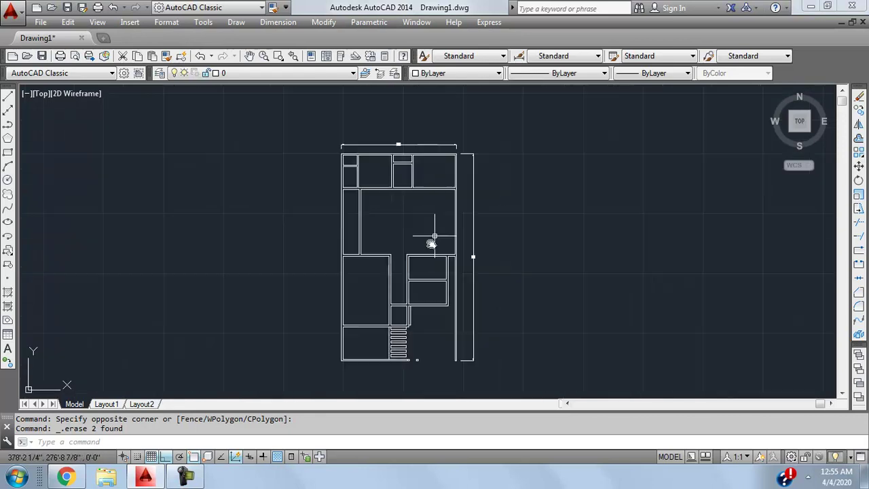
{"action": "scroll", "coordinate": [425, 216], "scroll_direction": "up", "scroll_amount": 6}
{"action": "scroll", "coordinate": [435, 206], "scroll_direction": "down", "scroll_amount": 3}
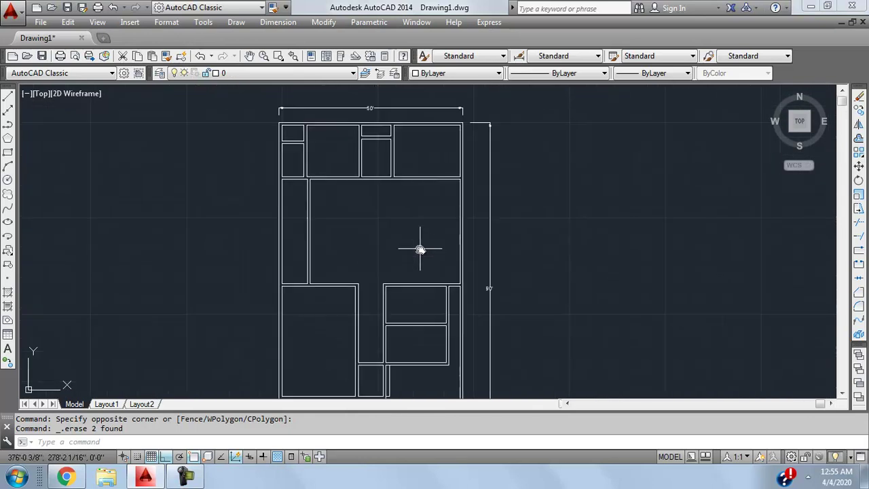
{"action": "key", "text": "Escape"}
{"action": "scroll", "coordinate": [345, 138], "scroll_direction": "up", "scroll_amount": 3}
{"action": "middle_click_drag", "start_coordinate": [345, 138], "coordinate": [343, 163]}
{"action": "scroll", "coordinate": [429, 201], "scroll_direction": "up", "scroll_amount": 2}
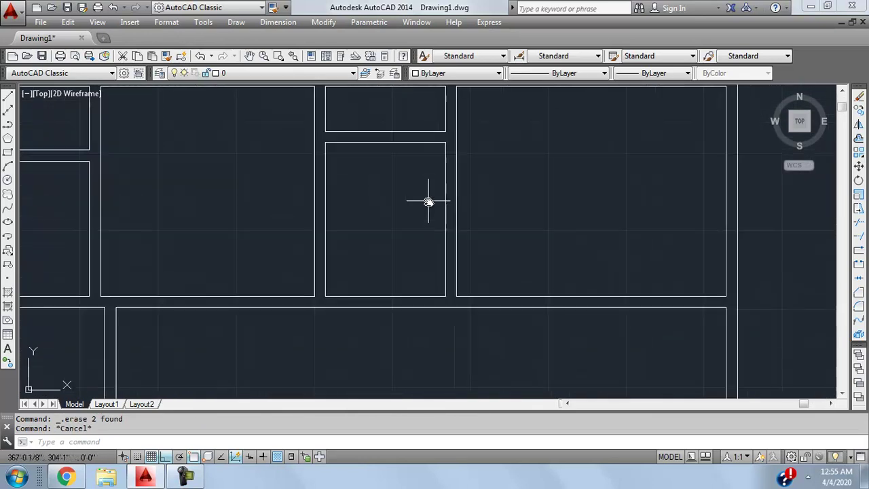
{"action": "scroll", "coordinate": [429, 202], "scroll_direction": "down", "scroll_amount": 2}
{"action": "middle_click_drag", "start_coordinate": [429, 194], "coordinate": [409, 207]}
{"action": "scroll", "coordinate": [445, 167], "scroll_direction": "up", "scroll_amount": 2}
Dimension the middle room's 8' width and 10'-3" height with linear dimensions.
{"action": "left_click", "coordinate": [278, 22]}
{"action": "left_click", "coordinate": [285, 55]}
{"action": "left_click", "coordinate": [346, 180]}
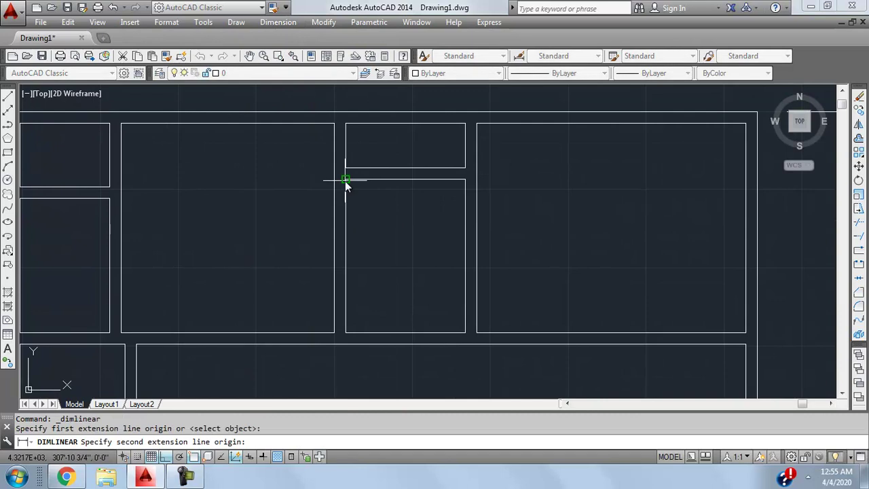
{"action": "left_click", "coordinate": [466, 180]}
{"action": "left_click", "coordinate": [446, 205]}
{"action": "left_click", "coordinate": [278, 22]}
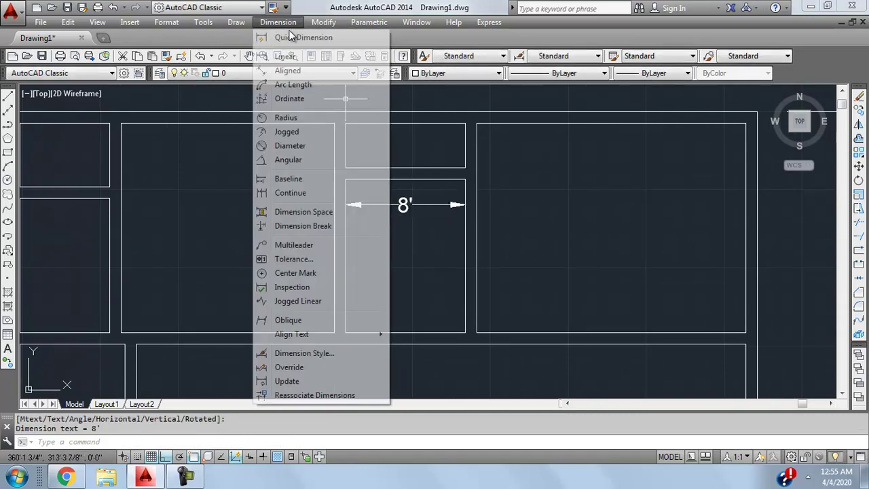
{"action": "left_click", "coordinate": [285, 55]}
{"action": "left_click", "coordinate": [466, 180]}
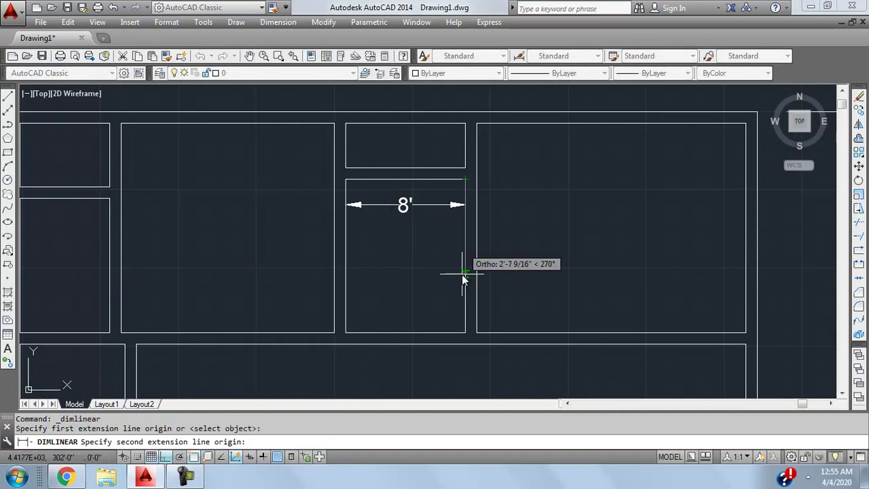
{"action": "left_click", "coordinate": [466, 332]}
{"action": "left_click", "coordinate": [432, 295]}
Erase the 8' and 10'-3" dimensions using a crossing selection.
{"action": "left_click", "coordinate": [446, 285]}
{"action": "left_click", "coordinate": [401, 199]}
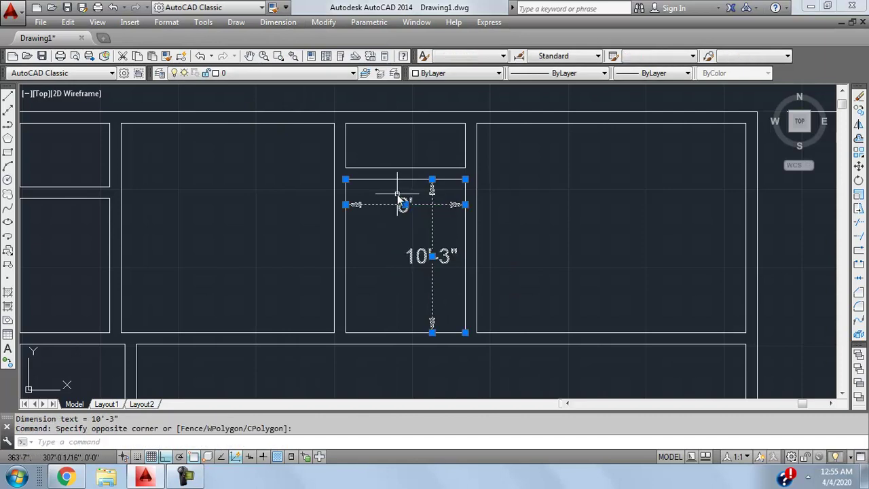
{"action": "key", "text": "Escape"}
{"action": "left_click", "coordinate": [440, 232]}
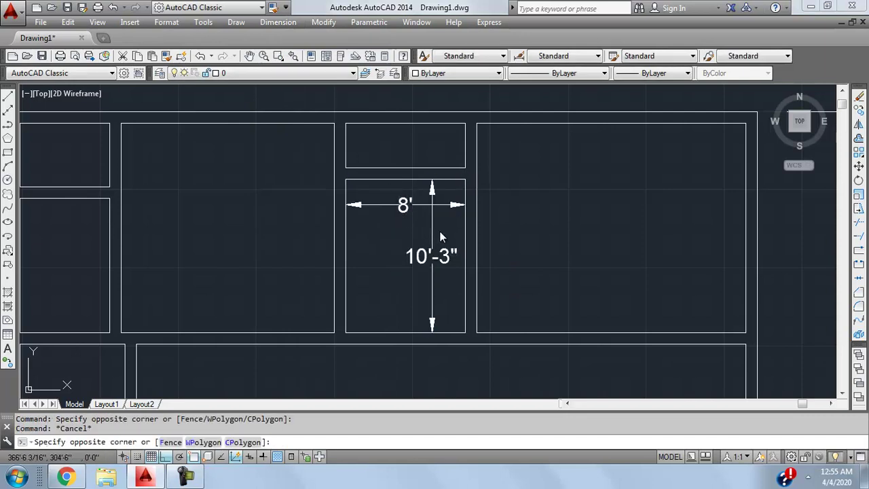
{"action": "left_click", "coordinate": [402, 199]}
{"action": "key", "text": "Delete"}
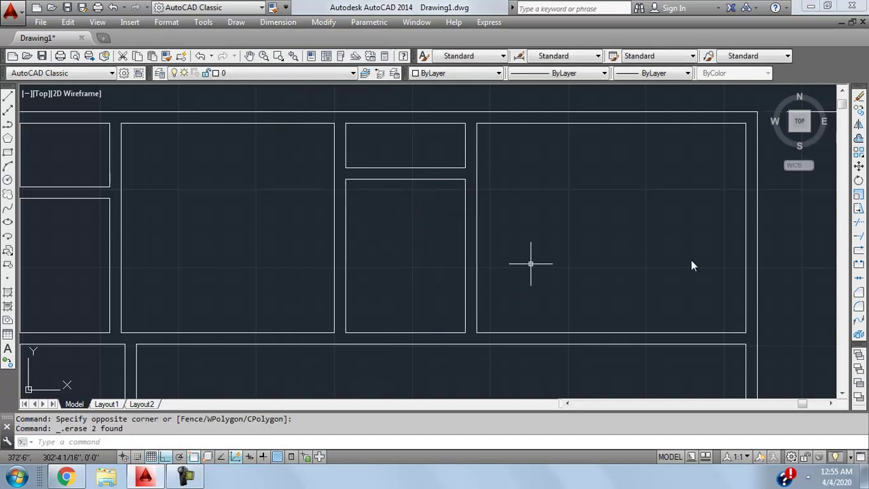
{"action": "scroll", "coordinate": [680, 222], "scroll_direction": "down", "scroll_amount": 2}
{"action": "mouse_move", "coordinate": [599, 186]}
{"action": "middle_mouse_down"}
{"action": "mouse_move", "coordinate": [525, 212]}
{"action": "mouse_move", "coordinate": [470, 214]}
{"action": "mouse_move", "coordinate": [441, 197]}
{"action": "middle_mouse_up"}
{"action": "scroll", "coordinate": [470, 215], "scroll_direction": "up", "scroll_amount": 2}
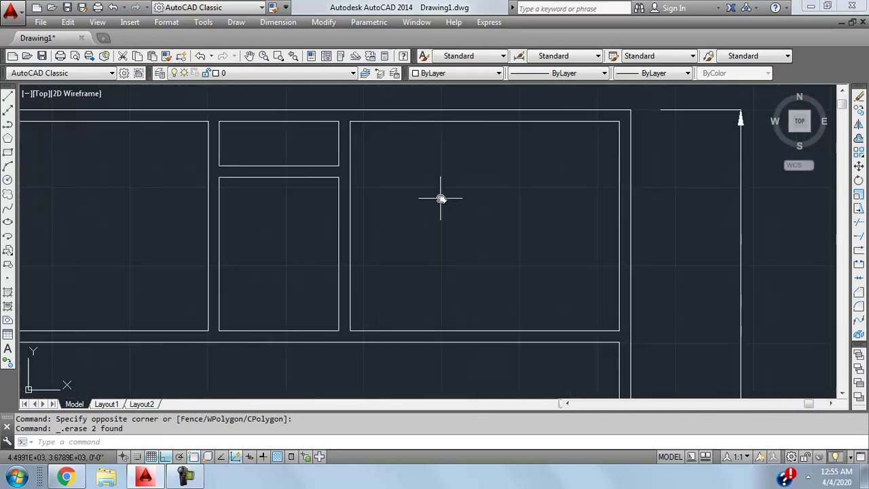
Select the top-right room's right edge and start an offset, then cancel it.
{"action": "middle_click_drag", "start_coordinate": [570, 163], "coordinate": [567, 161]}
{"action": "key", "text": "Escape"}
{"action": "left_click", "coordinate": [609, 163]}
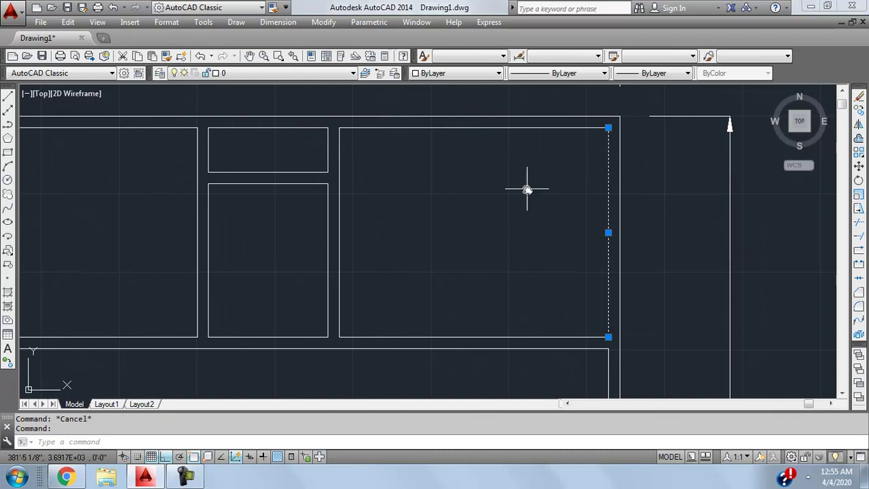
{"action": "type", "text": "offset"}
{"action": "key", "text": "Return"}
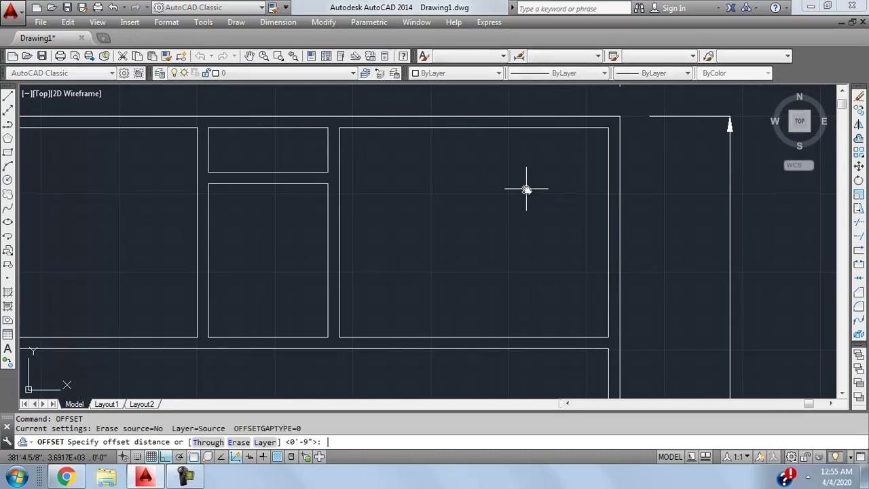
{"action": "left_click", "coordinate": [612, 125]}
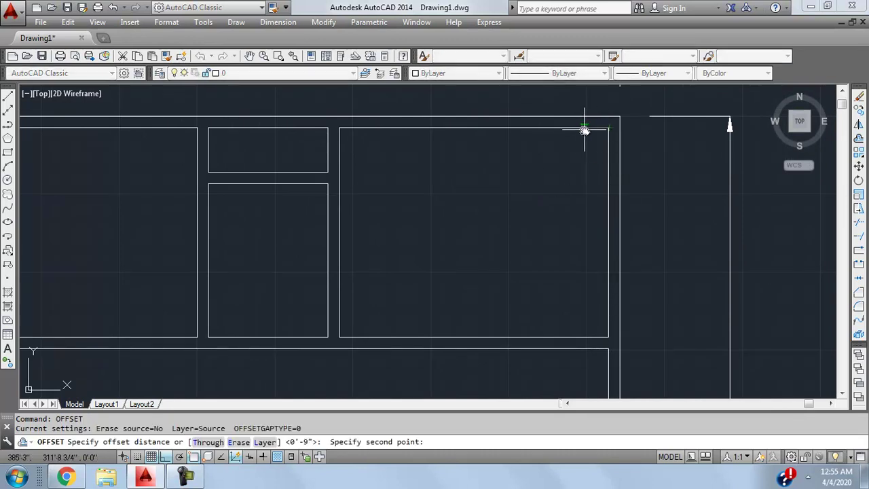
{"action": "key", "text": "Escape"}
Offset the room's right edge line 2' inward to mark off a narrow strip.
{"action": "left_click", "coordinate": [570, 201]}
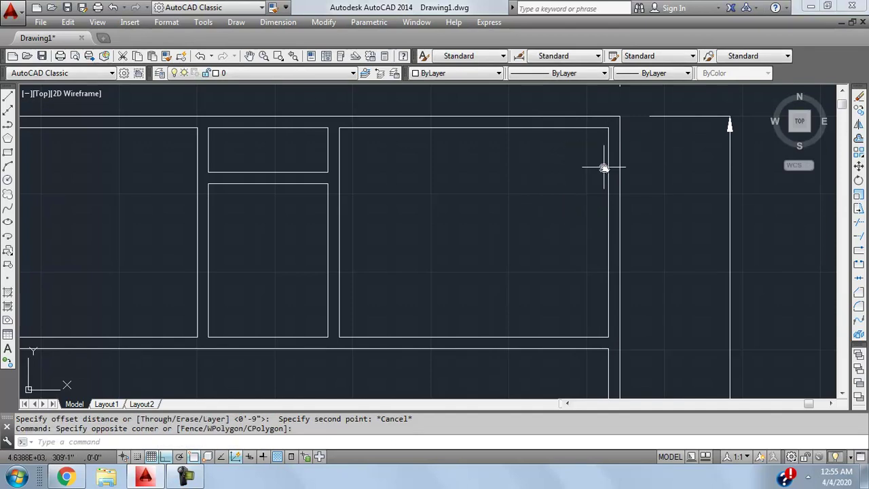
{"action": "left_click", "coordinate": [606, 168]}
{"action": "type", "text": "offse"}
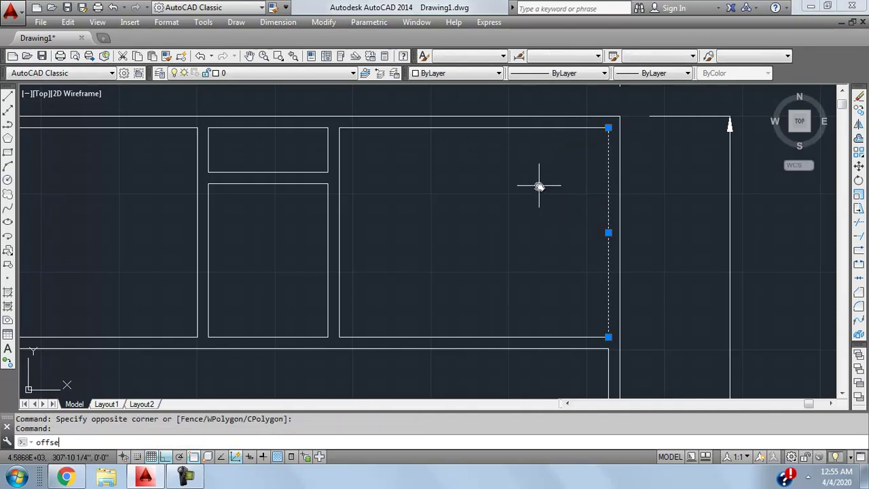
{"action": "type", "text": "t"}
{"action": "key", "text": "Return"}
{"action": "type", "text": "2'"}
{"action": "key", "text": "Return"}
{"action": "left_click", "coordinate": [543, 181]}
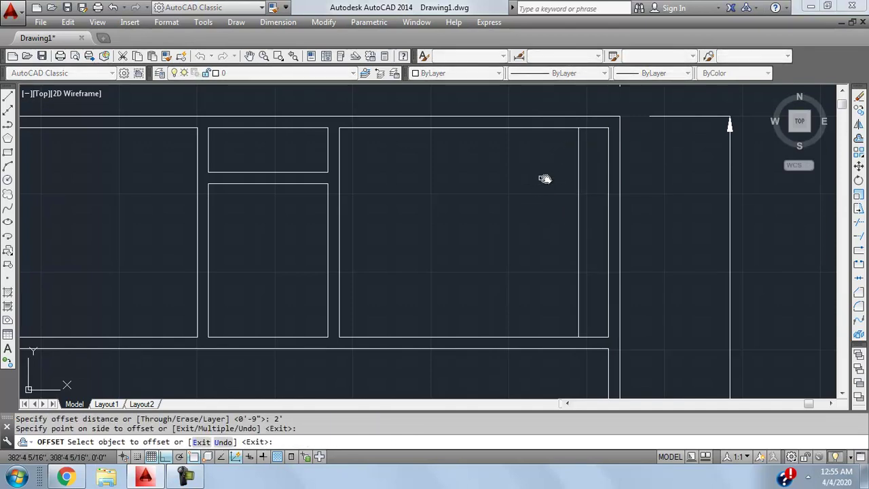
{"action": "key", "text": "Escape"}
{"action": "scroll", "coordinate": [598, 207], "scroll_direction": "down", "scroll_amount": 4}
{"action": "middle_click_drag", "start_coordinate": [598, 208], "coordinate": [598, 132]}
{"action": "middle_click_drag", "start_coordinate": [553, 148], "coordinate": [497, 205]}
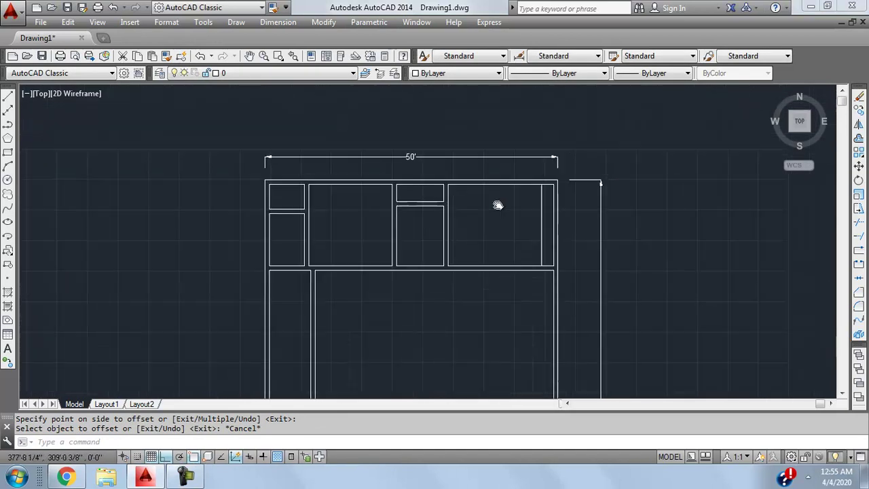
{"action": "scroll", "coordinate": [498, 206], "scroll_direction": "up", "scroll_amount": 2}
{"action": "left_click", "coordinate": [297, 21]}
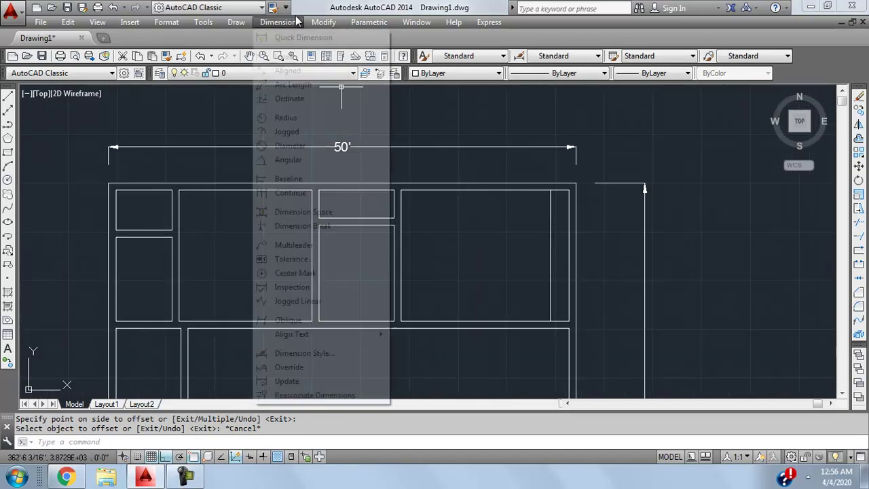
{"action": "left_click", "coordinate": [287, 56]}
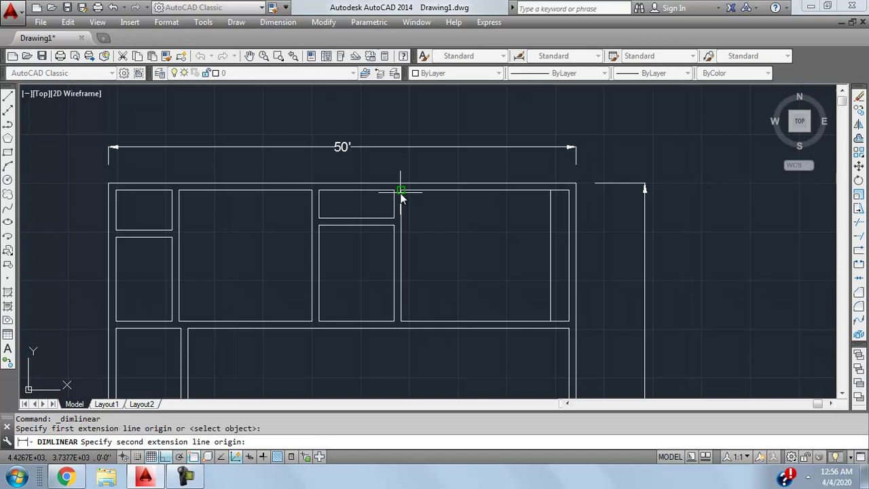
{"action": "left_click", "coordinate": [549, 191]}
{"action": "left_click", "coordinate": [474, 202]}
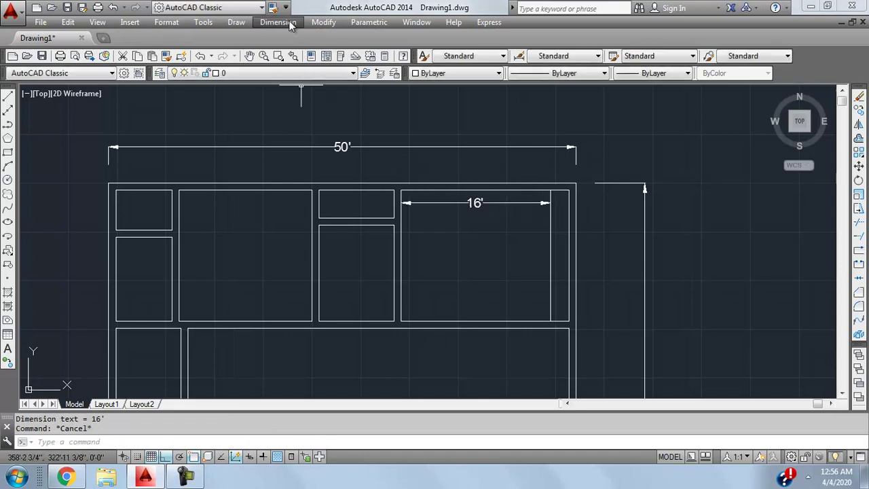
{"action": "left_click", "coordinate": [278, 22]}
{"action": "left_click", "coordinate": [326, 57]}
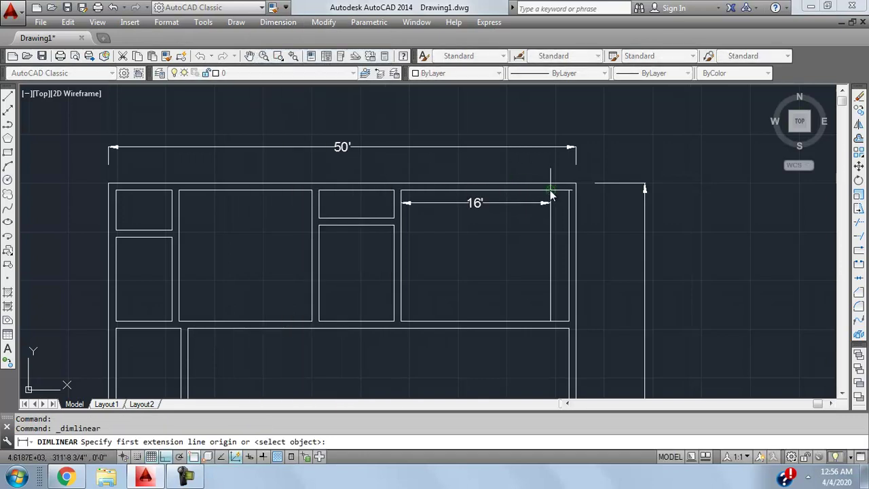
{"action": "left_click", "coordinate": [551, 189]}
{"action": "left_click", "coordinate": [551, 321]}
{"action": "left_click", "coordinate": [501, 258]}
{"action": "left_click", "coordinate": [516, 248]}
{"action": "left_click", "coordinate": [480, 204]}
{"action": "key", "text": "Delete"}
{"action": "middle_click_drag", "start_coordinate": [479, 231], "coordinate": [541, 176]}
{"action": "scroll", "coordinate": [541, 177], "scroll_direction": "down", "scroll_amount": 2}
{"action": "scroll", "coordinate": [538, 190], "scroll_direction": "up", "scroll_amount": 2}
{"action": "scroll", "coordinate": [536, 195], "scroll_direction": "up", "scroll_amount": 2}
{"action": "scroll", "coordinate": [535, 187], "scroll_direction": "down", "scroll_amount": 2}
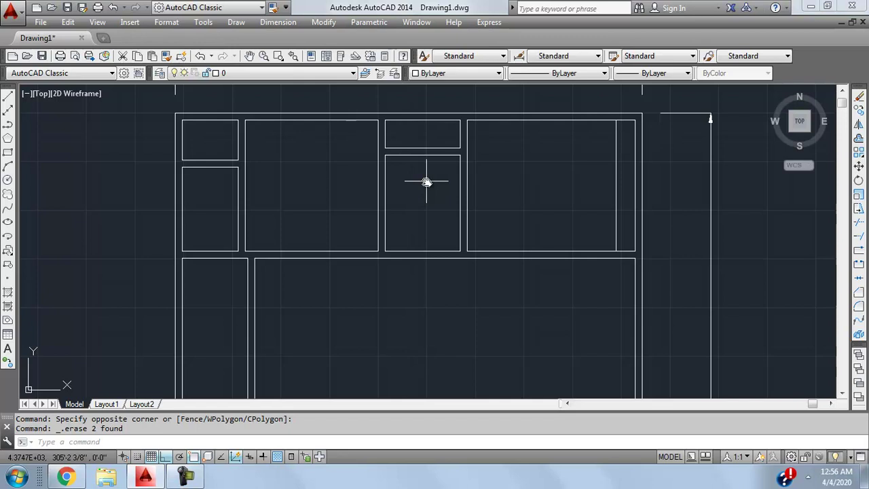
{"action": "scroll", "coordinate": [551, 163], "scroll_direction": "down", "scroll_amount": 3}
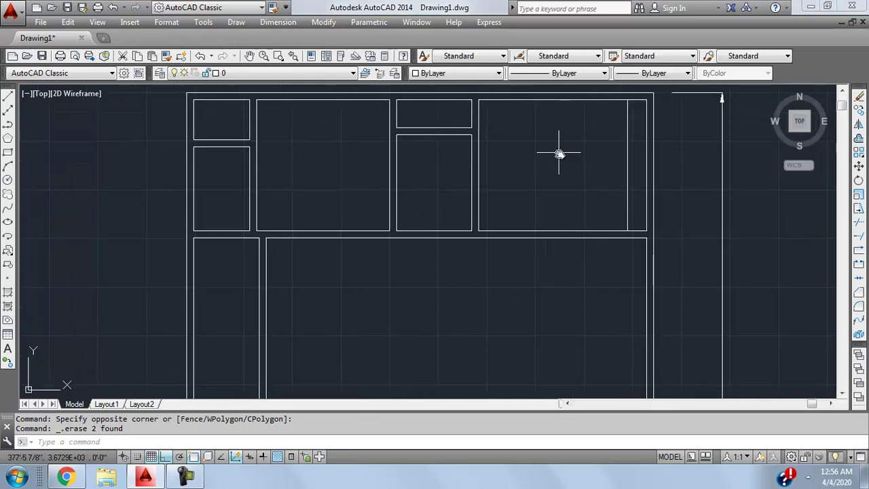
{"action": "scroll", "coordinate": [471, 184], "scroll_direction": "up", "scroll_amount": 1}
{"action": "scroll", "coordinate": [471, 184], "scroll_direction": "down", "scroll_amount": 3}
{"action": "mouse_move", "coordinate": [472, 184]}
{"action": "middle_mouse_down"}
{"action": "mouse_move", "coordinate": [416, 226]}
{"action": "mouse_move", "coordinate": [414, 198]}
{"action": "middle_mouse_up"}
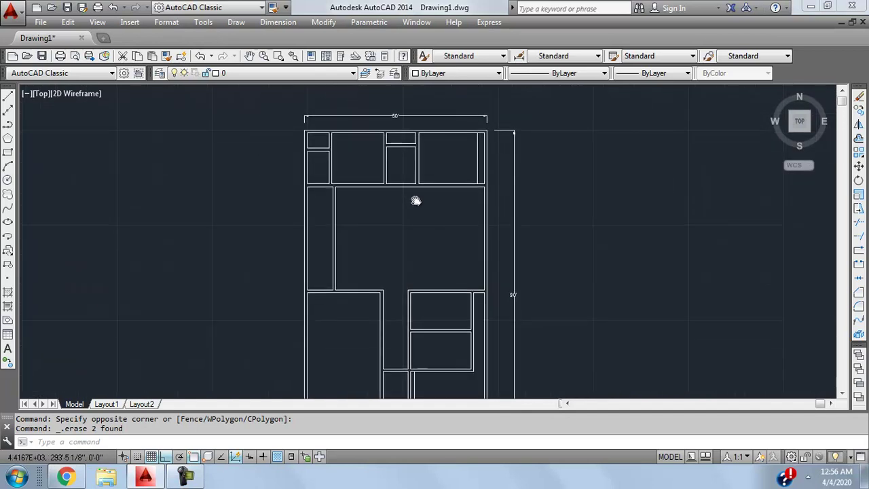
{"action": "scroll", "coordinate": [408, 219], "scroll_direction": "up", "scroll_amount": 2}
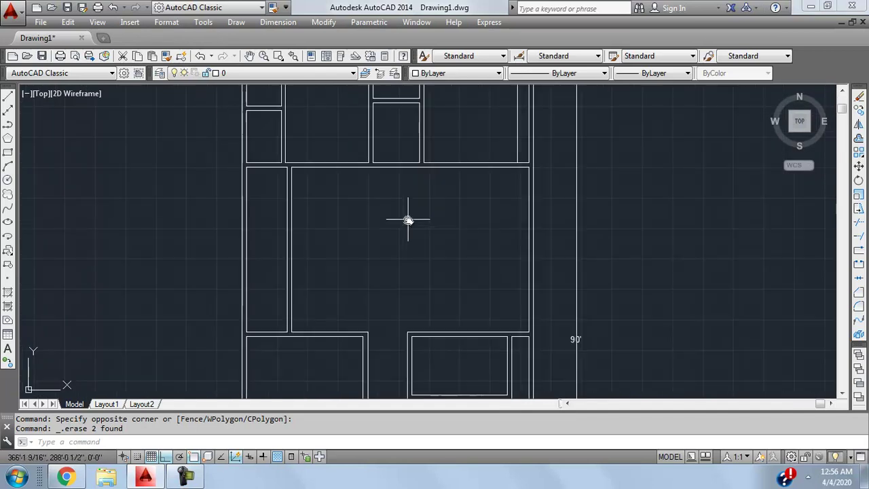
{"action": "mouse_move", "coordinate": [392, 217]}
{"action": "middle_mouse_down"}
{"action": "mouse_move", "coordinate": [373, 242]}
{"action": "mouse_move", "coordinate": [382, 241]}
{"action": "mouse_move", "coordinate": [398, 190]}
{"action": "mouse_move", "coordinate": [405, 204]}
{"action": "middle_mouse_up"}
{"action": "scroll", "coordinate": [403, 200], "scroll_direction": "down", "scroll_amount": 2}
{"action": "scroll", "coordinate": [406, 186], "scroll_direction": "up", "scroll_amount": 2}
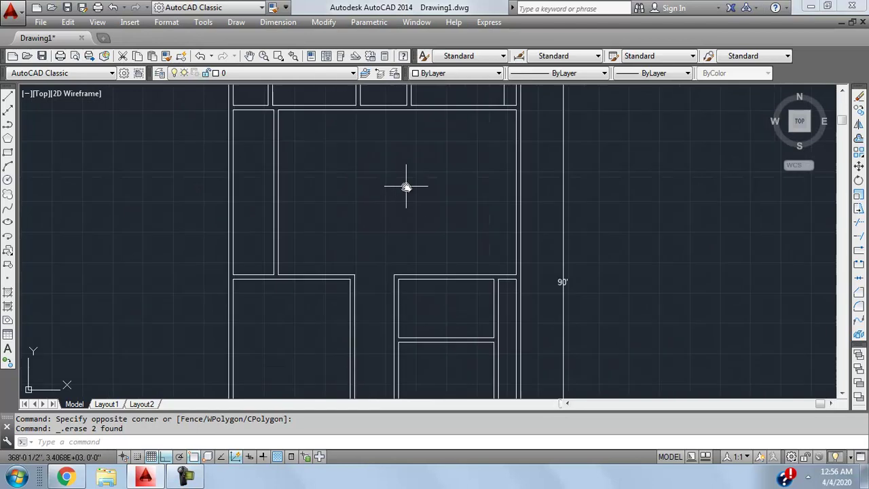
{"action": "middle_click_drag", "start_coordinate": [377, 149], "coordinate": [349, 194]}
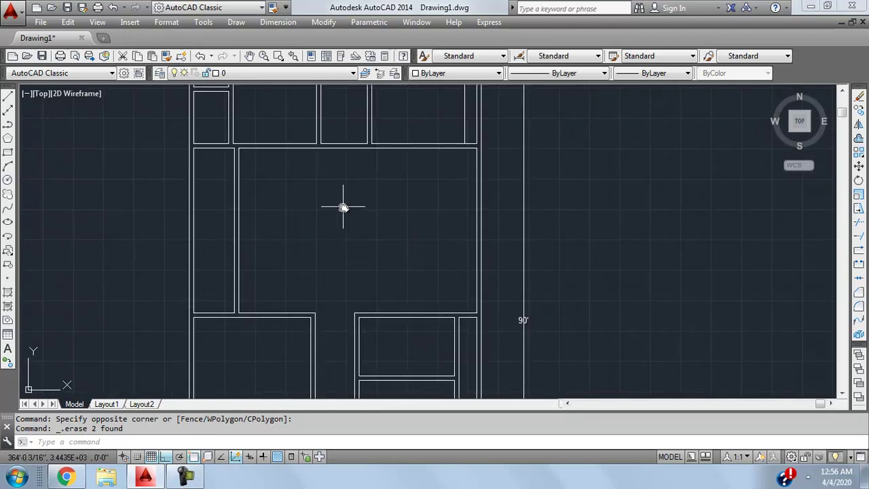
{"action": "scroll", "coordinate": [343, 207], "scroll_direction": "down", "scroll_amount": 3}
{"action": "scroll", "coordinate": [407, 235], "scroll_direction": "up", "scroll_amount": 3}
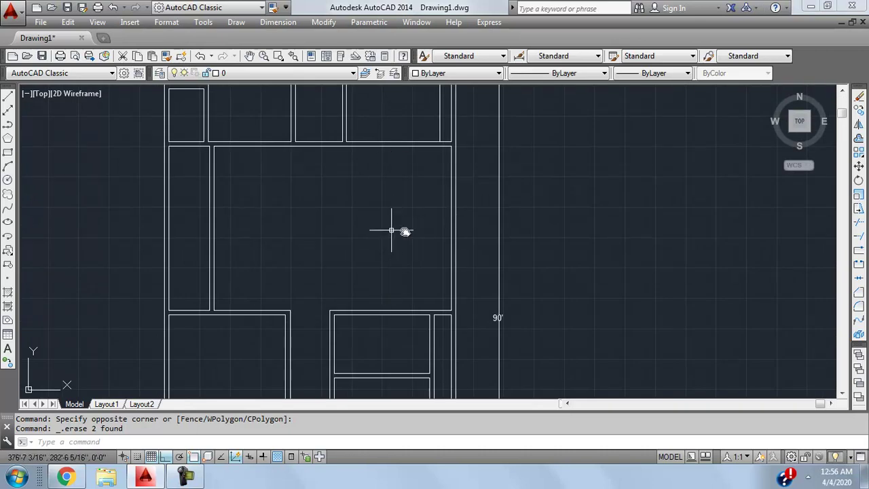
{"action": "mouse_move", "coordinate": [317, 236]}
{"action": "middle_mouse_down"}
{"action": "mouse_move", "coordinate": [334, 226]}
{"action": "mouse_move", "coordinate": [343, 235]}
{"action": "middle_mouse_up"}
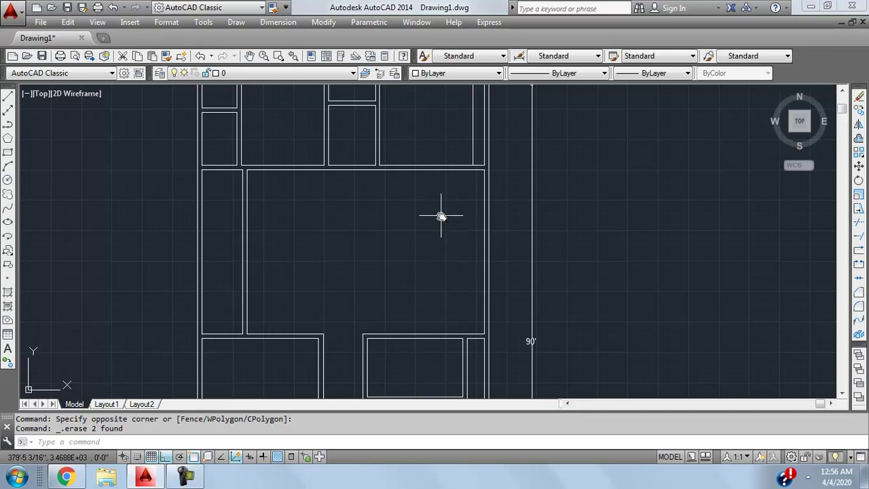
{"action": "scroll", "coordinate": [419, 225], "scroll_direction": "down", "scroll_amount": 4}
{"action": "scroll", "coordinate": [416, 202], "scroll_direction": "up", "scroll_amount": 2}
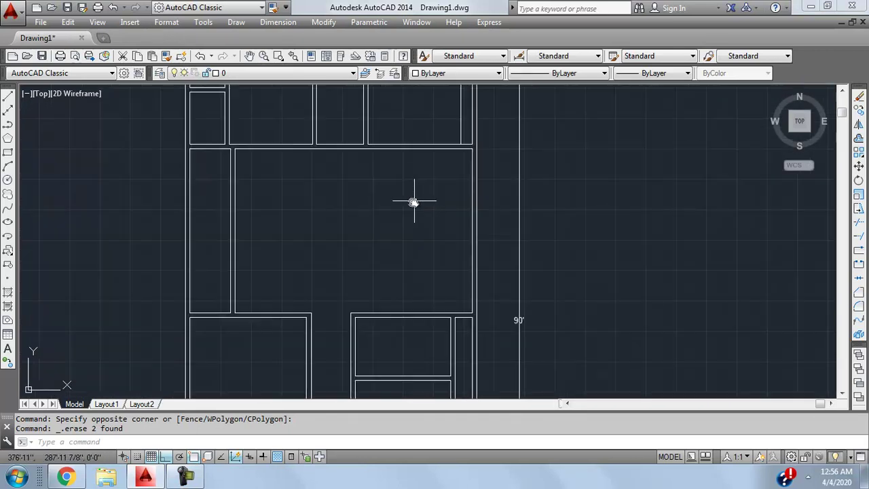
{"action": "middle_click_drag", "start_coordinate": [413, 197], "coordinate": [398, 225]}
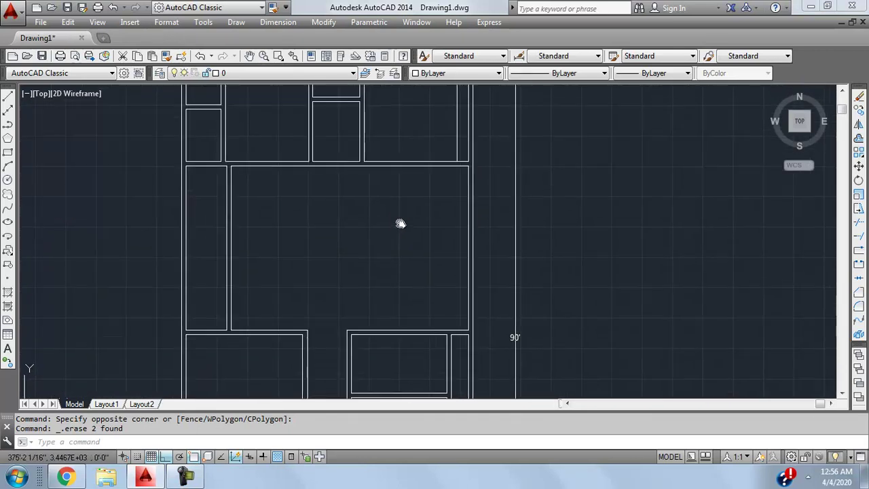
Offset the central room's right inner wall line 12' into the room.
{"action": "left_click", "coordinate": [8, 96]}
{"action": "key", "text": "Escape"}
{"action": "left_click", "coordinate": [467, 224]}
{"action": "key", "text": "Escape"}
{"action": "left_click", "coordinate": [468, 222]}
{"action": "key", "text": "Escape"}
{"action": "left_click", "coordinate": [469, 216]}
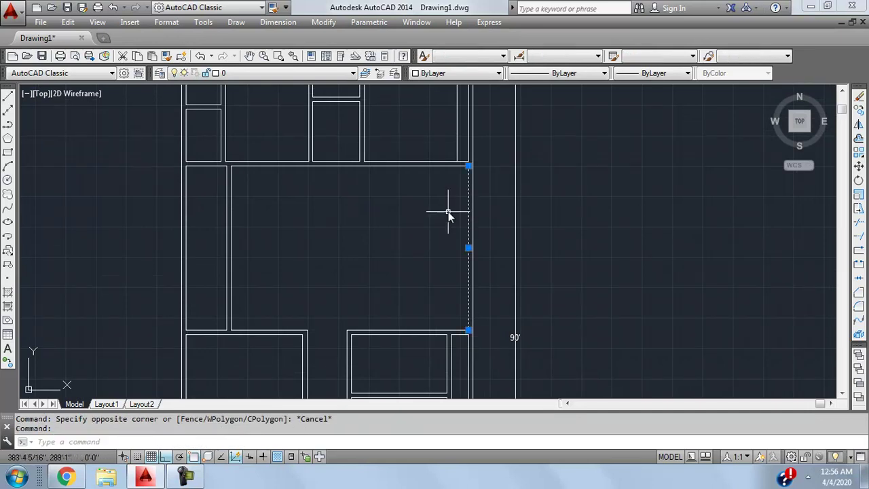
{"action": "type", "text": "of"}
{"action": "key", "text": "Return"}
{"action": "type", "text": "12'"}
{"action": "key", "text": "Return"}
{"action": "left_click", "coordinate": [448, 211]}
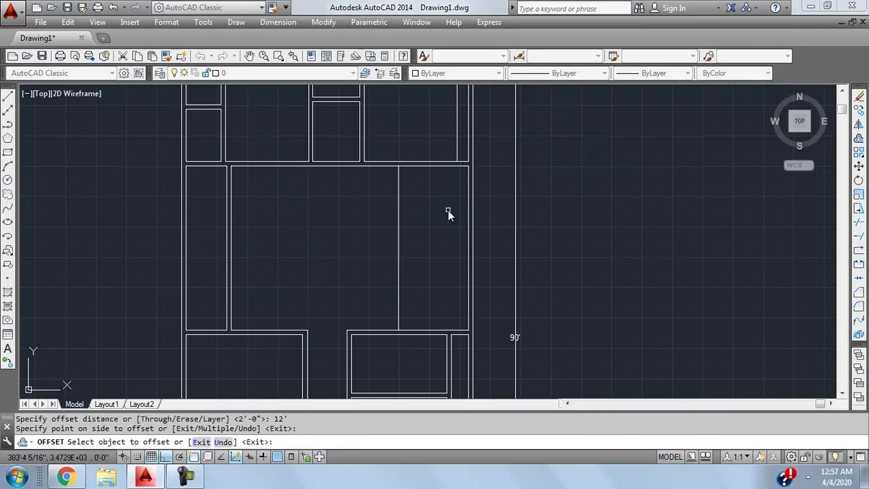
Offset the new partition line 9" to the left to form a double-line wall.
{"action": "scroll", "coordinate": [396, 213], "scroll_direction": "up", "scroll_amount": 2}
{"action": "middle_click_drag", "start_coordinate": [397, 226], "coordinate": [436, 218]}
{"action": "key", "text": "Escape"}
{"action": "left_click", "coordinate": [410, 216]}
{"action": "left_click", "coordinate": [370, 224]}
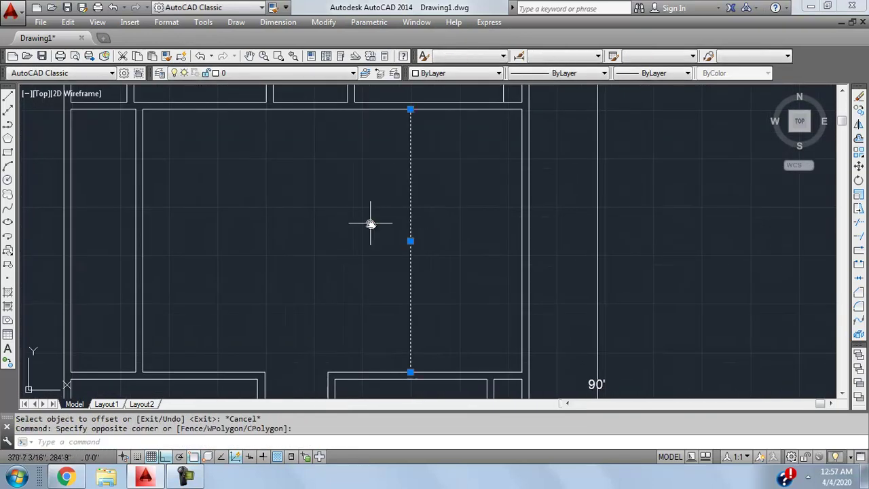
{"action": "type", "text": "offset"}
{"action": "key", "text": "Return"}
{"action": "type", "text": "9\""}
{"action": "key", "text": "Return"}
{"action": "left_click", "coordinate": [371, 224]}
{"action": "middle_click_drag", "start_coordinate": [370, 224], "coordinate": [372, 220]}
{"action": "key", "text": "Escape"}
Trim the short top segment between the two new wall lines.
{"action": "type", "text": "tr"}
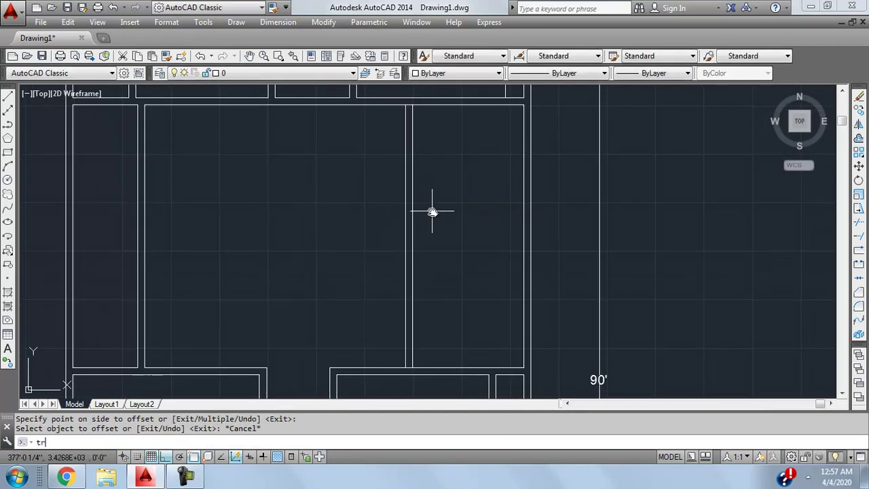
{"action": "key", "text": "Return"}
{"action": "key", "text": "Return"}
{"action": "left_click", "coordinate": [411, 106]}
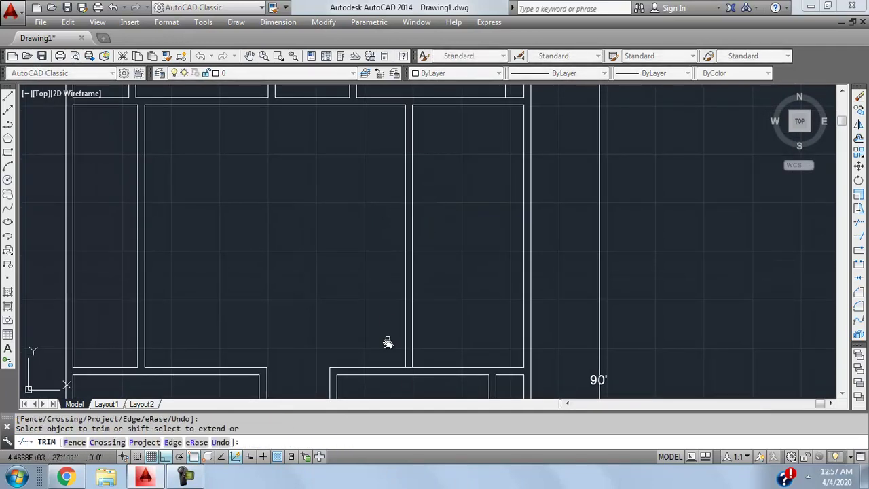
{"action": "key", "text": "Escape"}
{"action": "scroll", "coordinate": [409, 367], "scroll_direction": "down", "scroll_amount": 3}
{"action": "middle_click_drag", "start_coordinate": [413, 266], "coordinate": [398, 242]}
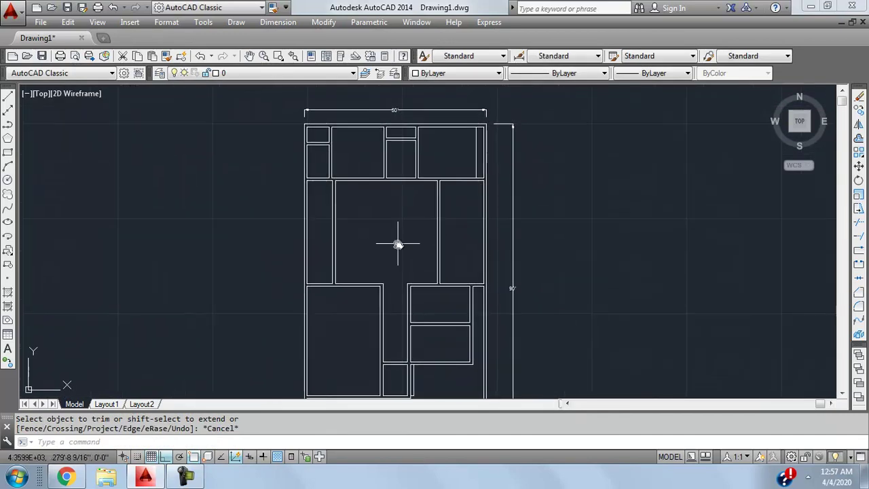
{"action": "scroll", "coordinate": [333, 239], "scroll_direction": "up", "scroll_amount": 2}
{"action": "mouse_move", "coordinate": [345, 262]}
{"action": "middle_mouse_down"}
{"action": "mouse_move", "coordinate": [307, 229]}
{"action": "mouse_move", "coordinate": [291, 259]}
{"action": "middle_mouse_up"}
{"action": "scroll", "coordinate": [306, 253], "scroll_direction": "up", "scroll_amount": 2}
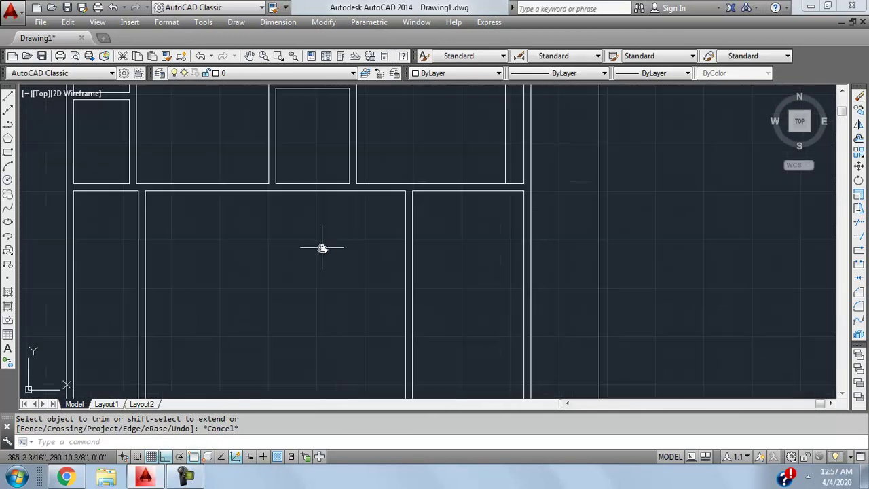
{"action": "scroll", "coordinate": [394, 184], "scroll_direction": "up", "scroll_amount": 2}
{"action": "scroll", "coordinate": [373, 203], "scroll_direction": "down", "scroll_amount": 3}
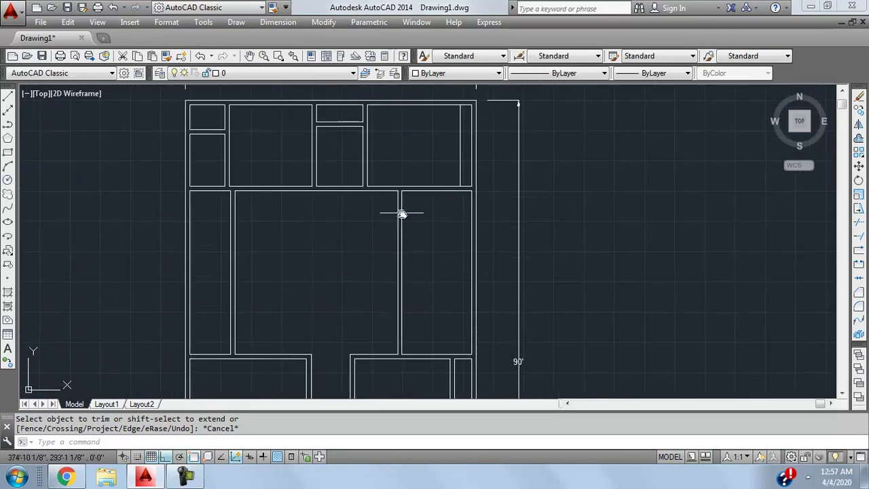
{"action": "scroll", "coordinate": [411, 203], "scroll_direction": "up", "scroll_amount": 2}
{"action": "scroll", "coordinate": [421, 176], "scroll_direction": "up", "scroll_amount": 2}
{"action": "scroll", "coordinate": [434, 140], "scroll_direction": "down", "scroll_amount": 2}
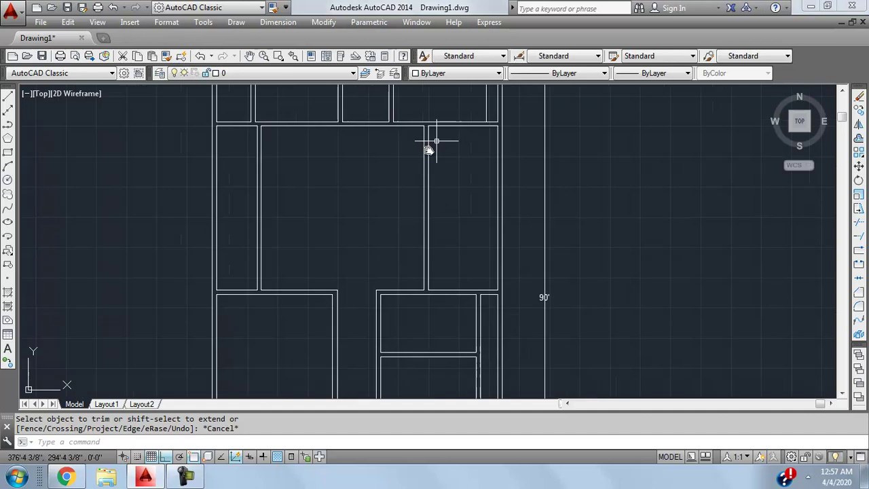
{"action": "scroll", "coordinate": [340, 204], "scroll_direction": "up", "scroll_amount": 1}
{"action": "scroll", "coordinate": [324, 192], "scroll_direction": "down", "scroll_amount": 2}
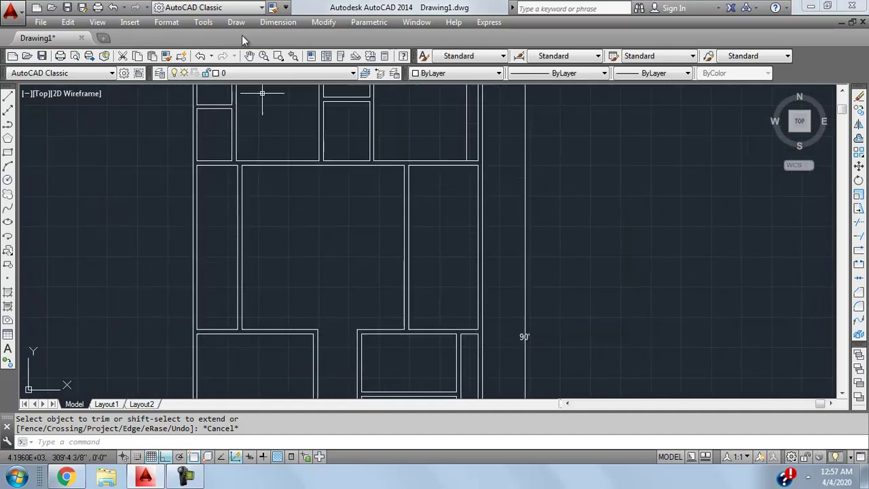
{"action": "left_click", "coordinate": [278, 21]}
{"action": "left_click", "coordinate": [285, 57]}
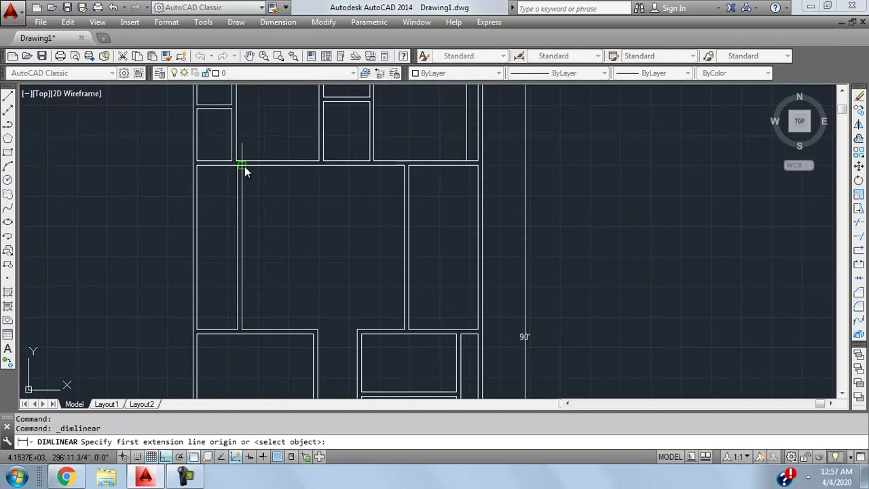
{"action": "left_click", "coordinate": [243, 167]}
{"action": "left_click", "coordinate": [405, 166]}
{"action": "left_click", "coordinate": [341, 184]}
{"action": "scroll", "coordinate": [341, 184], "scroll_direction": "up", "scroll_amount": 2}
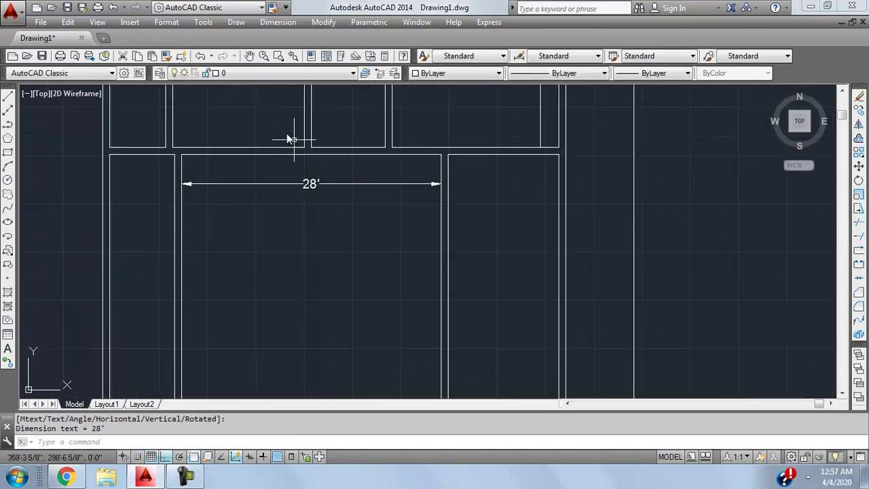
{"action": "left_click", "coordinate": [278, 21]}
{"action": "left_click", "coordinate": [285, 56]}
{"action": "scroll", "coordinate": [281, 85], "scroll_direction": "down", "scroll_amount": 2}
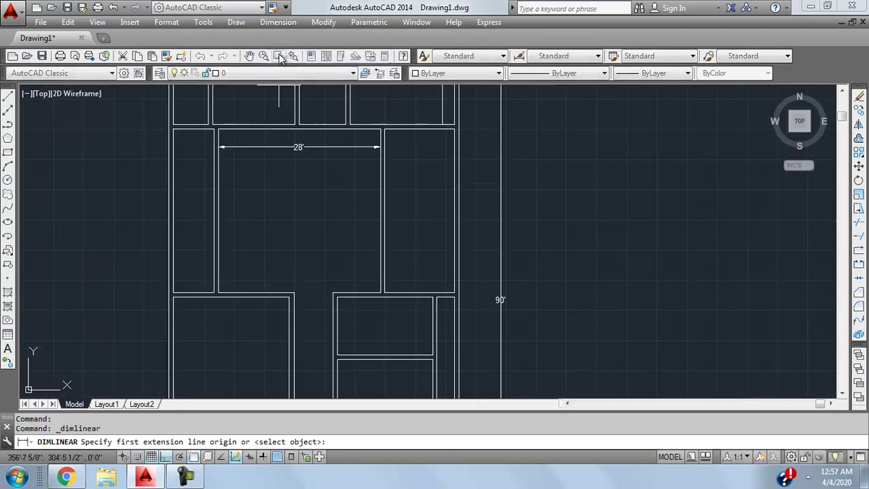
{"action": "left_click", "coordinate": [219, 130]}
{"action": "left_click", "coordinate": [219, 293]}
{"action": "left_click", "coordinate": [263, 252]}
{"action": "scroll", "coordinate": [269, 199], "scroll_direction": "up", "scroll_amount": 2}
{"action": "left_click", "coordinate": [311, 197]}
{"action": "left_click", "coordinate": [238, 117]}
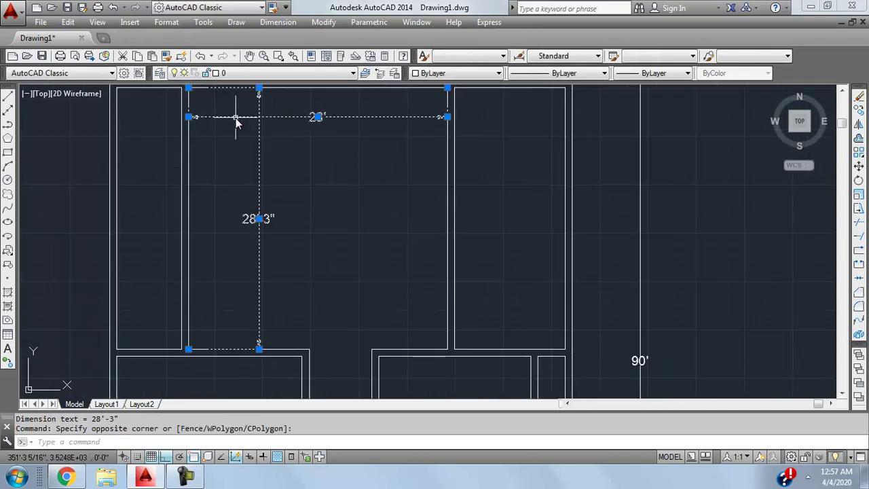
{"action": "key", "text": "Delete"}
{"action": "scroll", "coordinate": [320, 227], "scroll_direction": "down", "scroll_amount": 3}
Pan and zoom across the floor plan to look over the finished layout.
{"action": "middle_click_drag", "start_coordinate": [320, 227], "coordinate": [278, 245]}
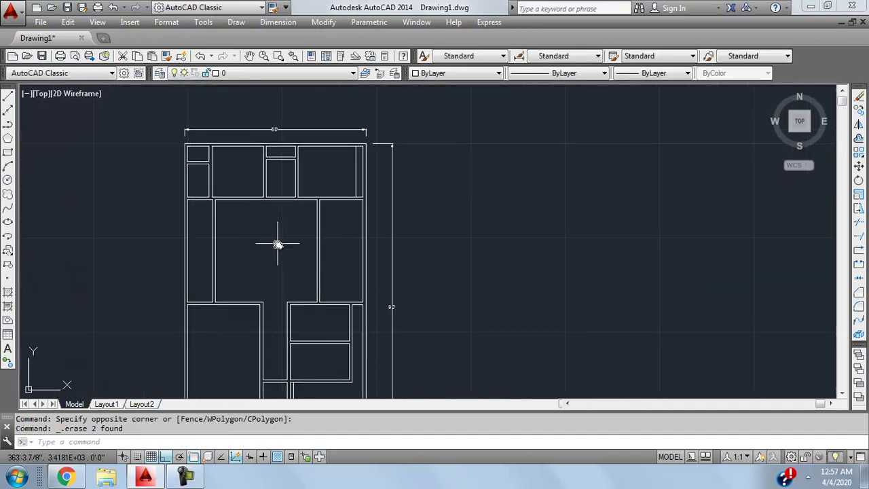
{"action": "scroll", "coordinate": [316, 273], "scroll_direction": "up", "scroll_amount": 2}
{"action": "scroll", "coordinate": [381, 235], "scroll_direction": "down", "scroll_amount": 2}
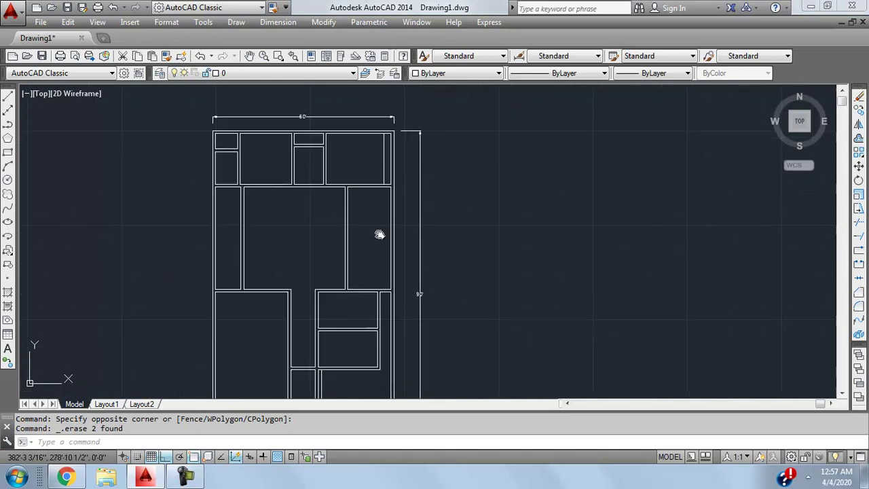
{"action": "middle_click_drag", "start_coordinate": [380, 235], "coordinate": [374, 191]}
{"action": "scroll", "coordinate": [382, 158], "scroll_direction": "up", "scroll_amount": 2}
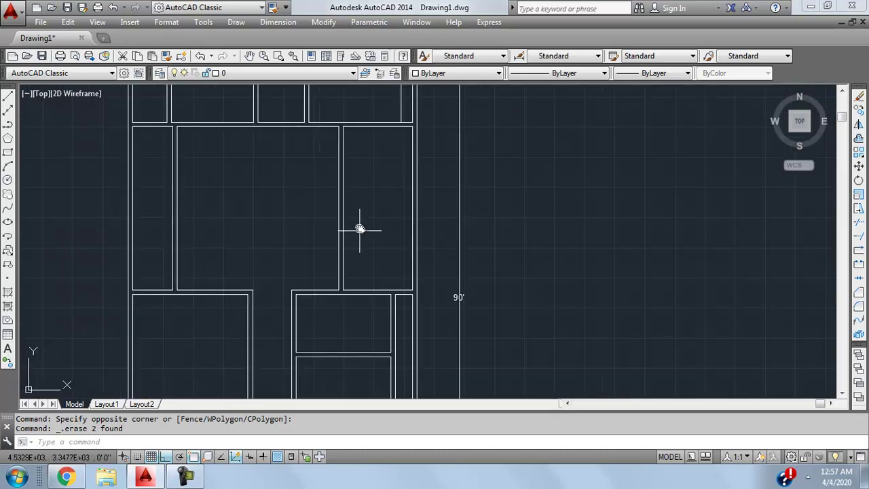
{"action": "scroll", "coordinate": [371, 203], "scroll_direction": "down", "scroll_amount": 2}
{"action": "middle_click_drag", "start_coordinate": [373, 195], "coordinate": [361, 227]}
{"action": "scroll", "coordinate": [352, 252], "scroll_direction": "up", "scroll_amount": 2}
{"action": "scroll", "coordinate": [360, 245], "scroll_direction": "up", "scroll_amount": 2}
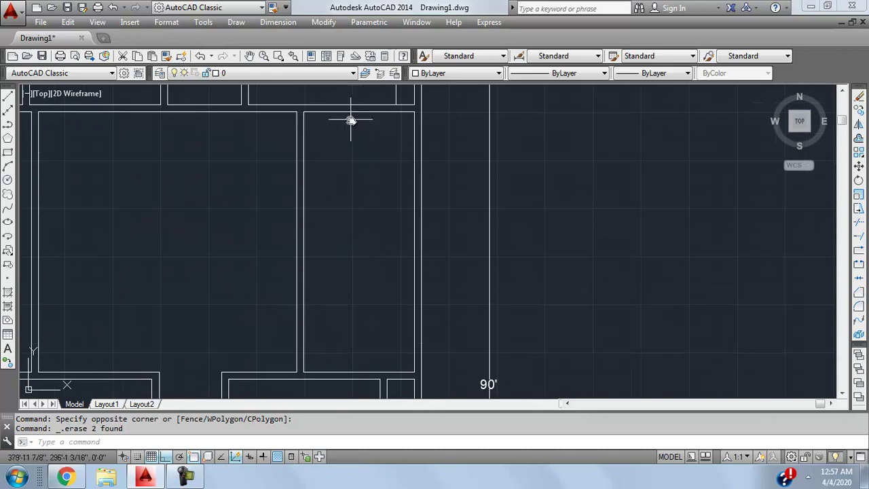
{"action": "scroll", "coordinate": [338, 255], "scroll_direction": "down", "scroll_amount": 2}
{"action": "mouse_move", "coordinate": [338, 254]}
{"action": "middle_mouse_down"}
{"action": "mouse_move", "coordinate": [349, 238]}
{"action": "mouse_move", "coordinate": [343, 219]}
{"action": "mouse_move", "coordinate": [374, 254]}
{"action": "mouse_move", "coordinate": [375, 208]}
{"action": "middle_mouse_up"}
{"action": "scroll", "coordinate": [359, 225], "scroll_direction": "down", "scroll_amount": 2}
{"action": "scroll", "coordinate": [345, 220], "scroll_direction": "up", "scroll_amount": 2}
{"action": "scroll", "coordinate": [376, 252], "scroll_direction": "down", "scroll_amount": 2}
{"action": "scroll", "coordinate": [376, 238], "scroll_direction": "down", "scroll_amount": 2}
{"action": "scroll", "coordinate": [377, 256], "scroll_direction": "up", "scroll_amount": 2}
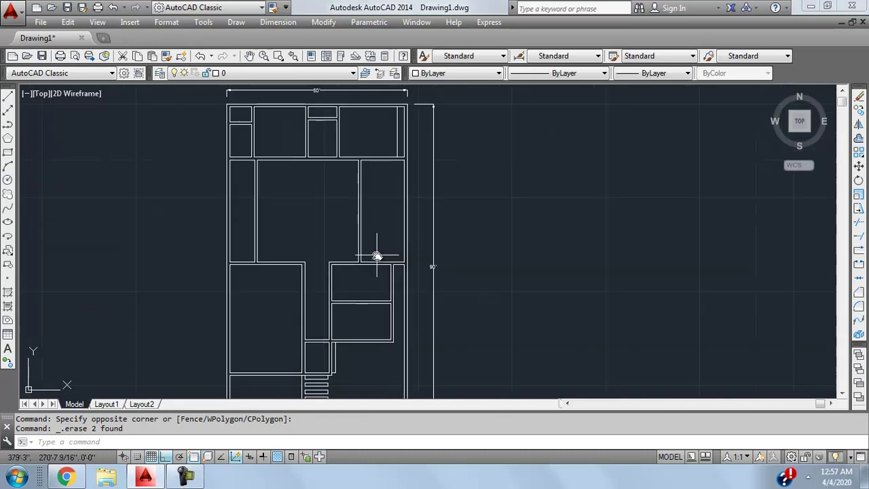
{"action": "scroll", "coordinate": [377, 256], "scroll_direction": "up", "scroll_amount": 2}
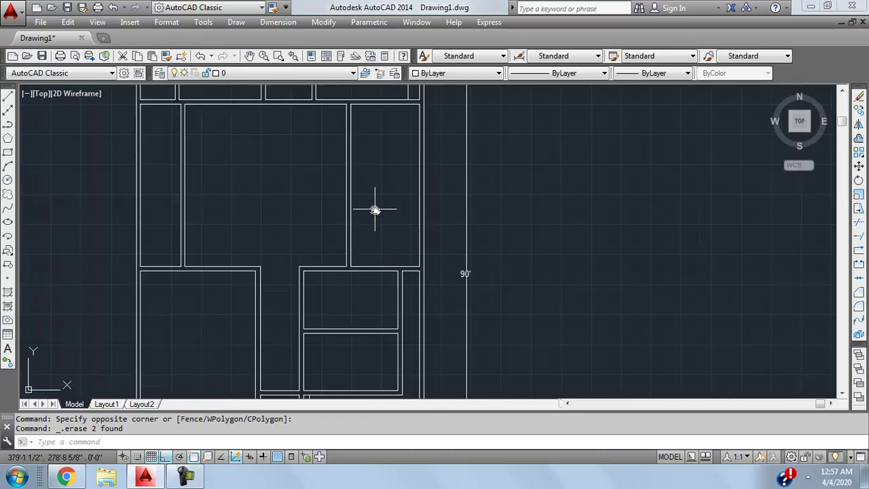
{"action": "scroll", "coordinate": [364, 258], "scroll_direction": "down", "scroll_amount": 3}
{"action": "mouse_move", "coordinate": [365, 240]}
{"action": "middle_mouse_down"}
{"action": "mouse_move", "coordinate": [373, 234]}
{"action": "mouse_move", "coordinate": [360, 239]}
{"action": "middle_mouse_up"}
{"action": "scroll", "coordinate": [373, 235], "scroll_direction": "down", "scroll_amount": 2}
{"action": "scroll", "coordinate": [364, 240], "scroll_direction": "up", "scroll_amount": 2}
{"action": "scroll", "coordinate": [365, 239], "scroll_direction": "up", "scroll_amount": 2}
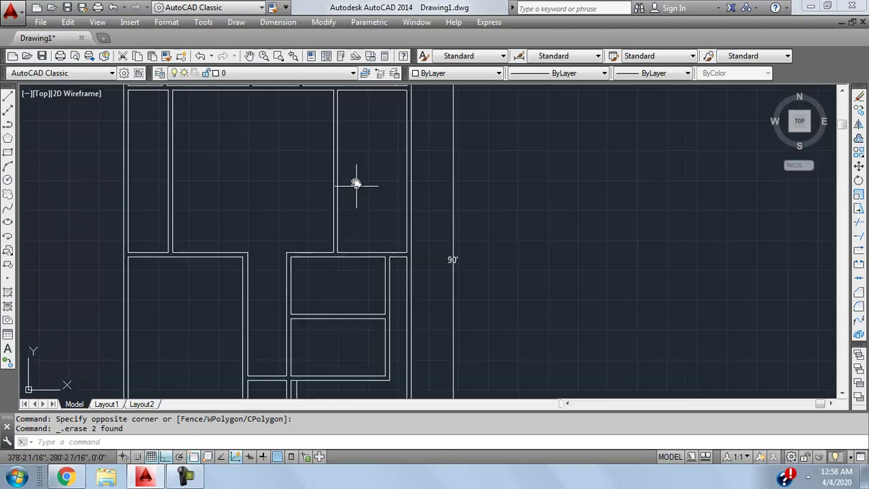
{"action": "middle_click_drag", "start_coordinate": [356, 180], "coordinate": [377, 283]}
{"action": "scroll", "coordinate": [382, 221], "scroll_direction": "down", "scroll_amount": 2}
{"action": "middle_click_drag", "start_coordinate": [382, 221], "coordinate": [417, 200]}
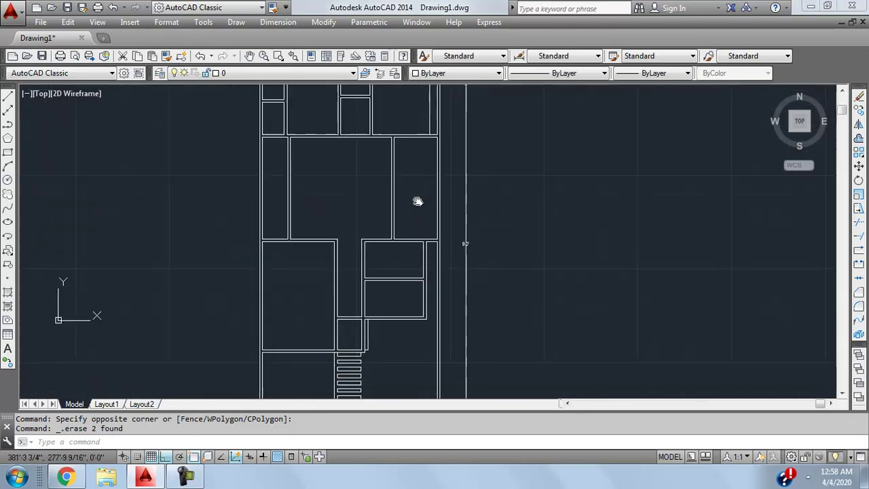
{"action": "mouse_move", "coordinate": [381, 245]}
{"action": "middle_mouse_down"}
{"action": "mouse_move", "coordinate": [382, 178]}
{"action": "mouse_move", "coordinate": [376, 242]}
{"action": "mouse_move", "coordinate": [359, 272]}
{"action": "mouse_move", "coordinate": [369, 320]}
{"action": "mouse_move", "coordinate": [369, 219]}
{"action": "middle_mouse_up"}
{"action": "scroll", "coordinate": [288, 235], "scroll_direction": "up", "scroll_amount": 3}
{"action": "scroll", "coordinate": [324, 202], "scroll_direction": "down", "scroll_amount": 3}
{"action": "scroll", "coordinate": [369, 220], "scroll_direction": "down", "scroll_amount": 2}
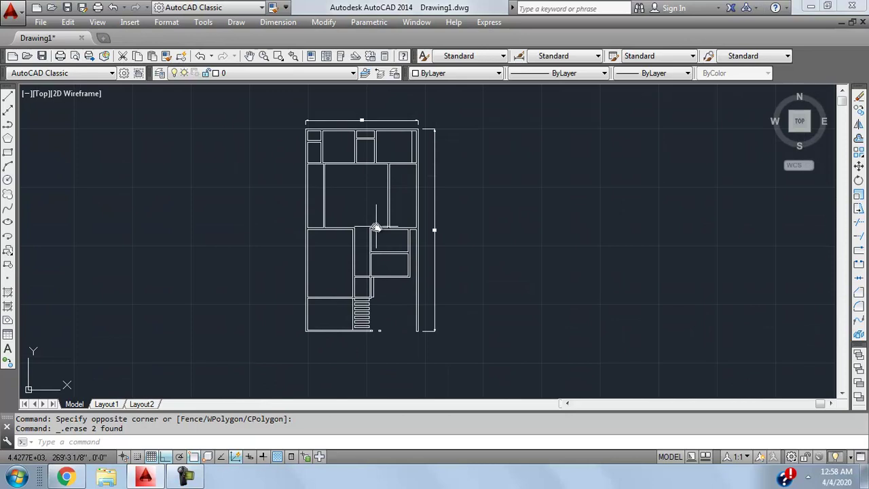
{"action": "scroll", "coordinate": [359, 145], "scroll_direction": "up", "scroll_amount": 3}
Review the upper rooms with the 50' dimension, then the lower rooms and stairs.
{"action": "middle_click_drag", "start_coordinate": [359, 146], "coordinate": [365, 267]}
{"action": "scroll", "coordinate": [365, 267], "scroll_direction": "up", "scroll_amount": 3}
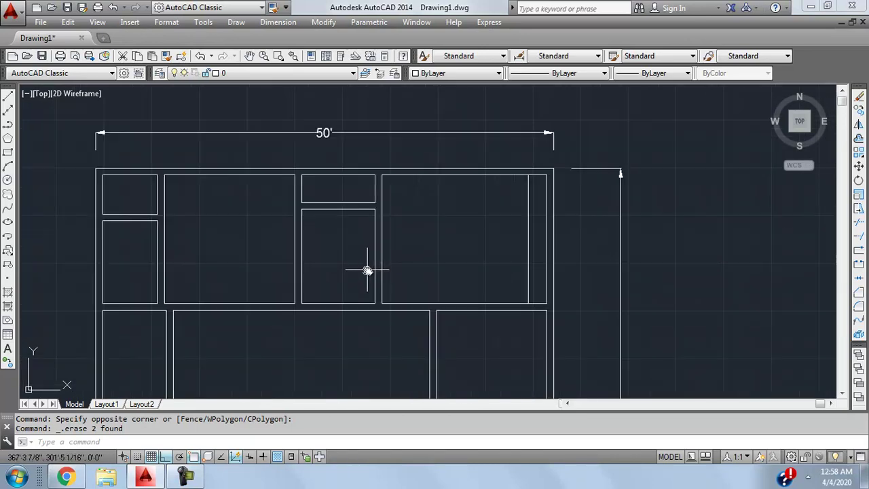
{"action": "scroll", "coordinate": [377, 242], "scroll_direction": "down", "scroll_amount": 3}
{"action": "middle_click_drag", "start_coordinate": [376, 243], "coordinate": [365, 306]}
{"action": "scroll", "coordinate": [365, 307], "scroll_direction": "down", "scroll_amount": 2}
{"action": "scroll", "coordinate": [369, 263], "scroll_direction": "up", "scroll_amount": 2}
{"action": "scroll", "coordinate": [367, 264], "scroll_direction": "down", "scroll_amount": 2}
{"action": "middle_click_drag", "start_coordinate": [368, 264], "coordinate": [375, 241]}
{"action": "scroll", "coordinate": [387, 258], "scroll_direction": "up", "scroll_amount": 2}
{"action": "scroll", "coordinate": [359, 235], "scroll_direction": "down", "scroll_amount": 2}
{"action": "scroll", "coordinate": [371, 184], "scroll_direction": "up", "scroll_amount": 2}
{"action": "middle_click_drag", "start_coordinate": [371, 184], "coordinate": [351, 229]}
{"action": "scroll", "coordinate": [349, 212], "scroll_direction": "up", "scroll_amount": 3}
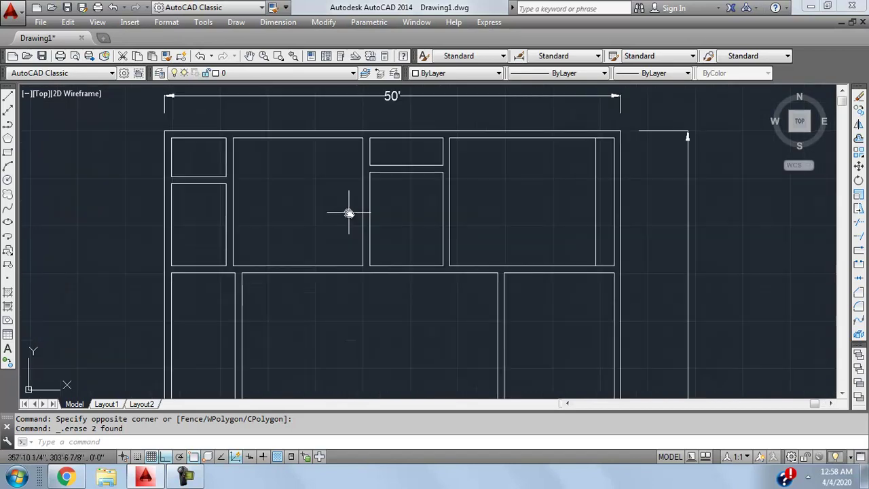
{"action": "middle_click_drag", "start_coordinate": [357, 196], "coordinate": [317, 202]}
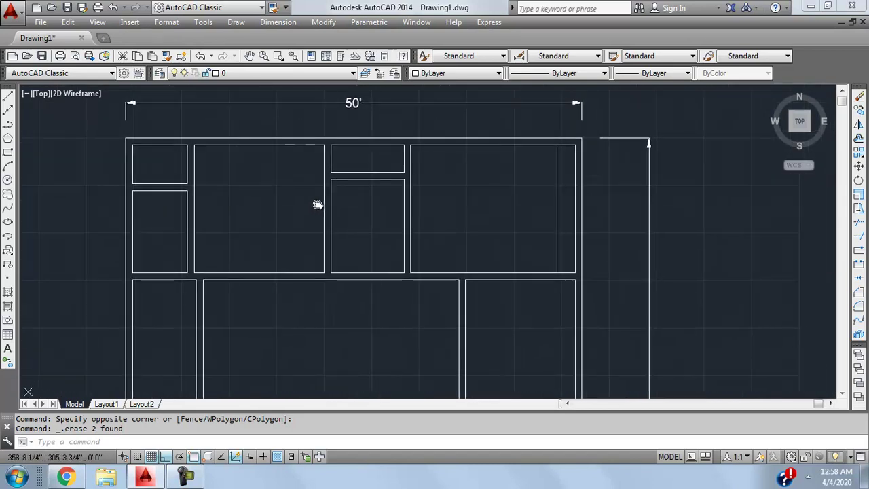
{"action": "scroll", "coordinate": [329, 175], "scroll_direction": "down", "scroll_amount": 2}
{"action": "scroll", "coordinate": [353, 191], "scroll_direction": "down", "scroll_amount": 2}
{"action": "middle_click_drag", "start_coordinate": [370, 208], "coordinate": [385, 258]}
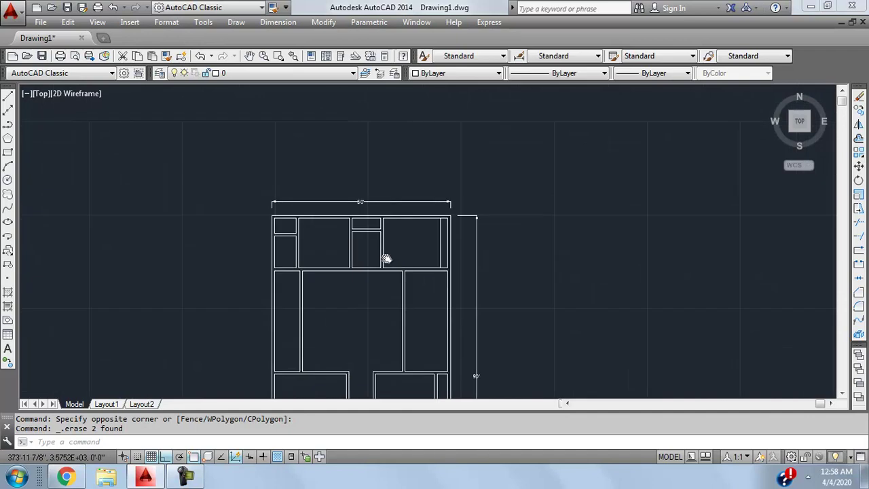
{"action": "scroll", "coordinate": [333, 244], "scroll_direction": "up", "scroll_amount": 4}
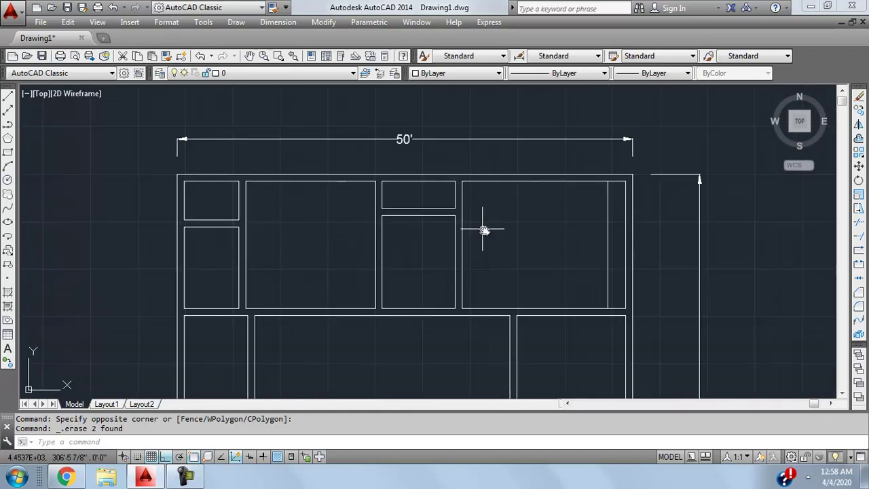
{"action": "scroll", "coordinate": [468, 203], "scroll_direction": "down", "scroll_amount": 4}
{"action": "middle_click_drag", "start_coordinate": [468, 197], "coordinate": [414, 207]}
{"action": "scroll", "coordinate": [333, 188], "scroll_direction": "down", "scroll_amount": 2}
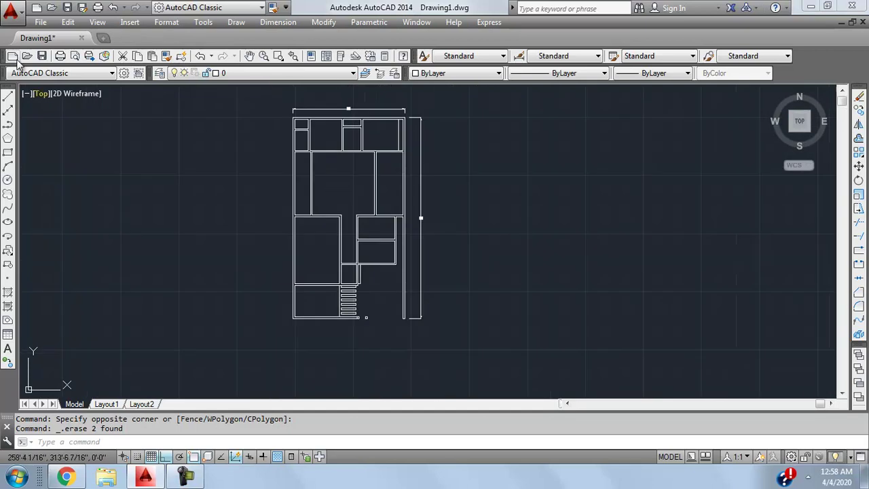
Save the floor plan as Drawing1.dwg and close AutoCAD.
{"action": "left_click", "coordinate": [67, 7]}
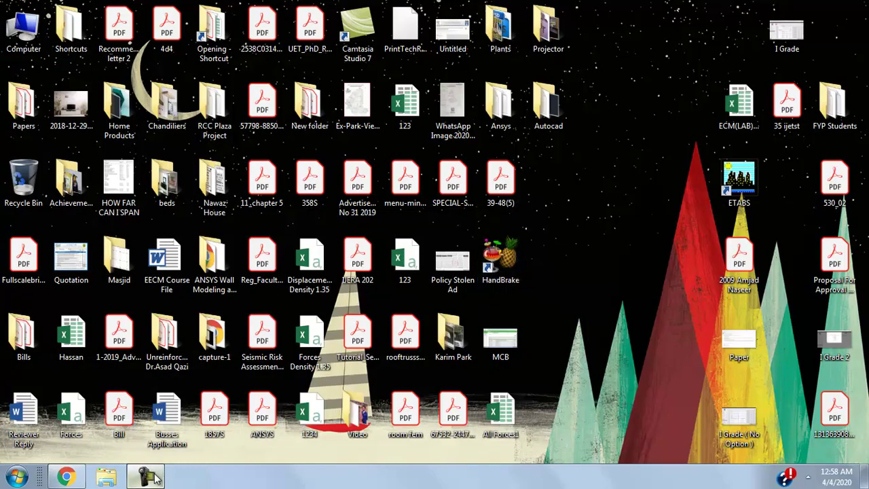
{"action": "left_click", "coordinate": [145, 476]}
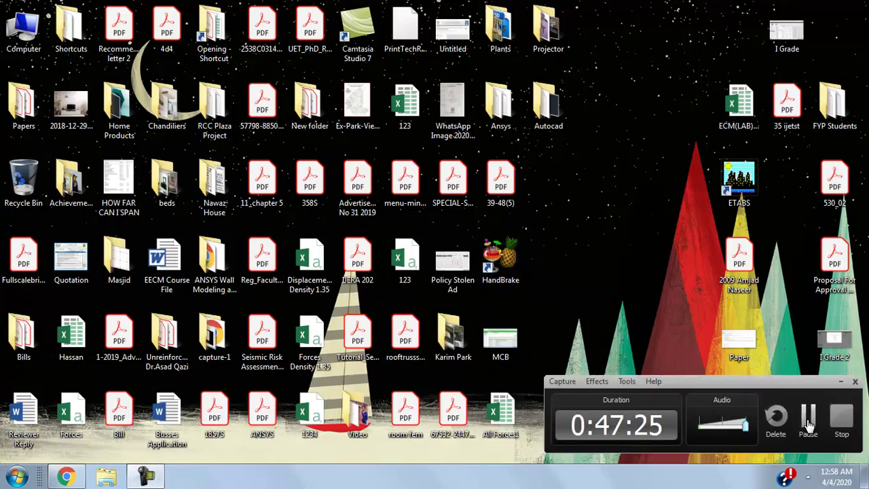
{"action": "left_click", "coordinate": [842, 420]}
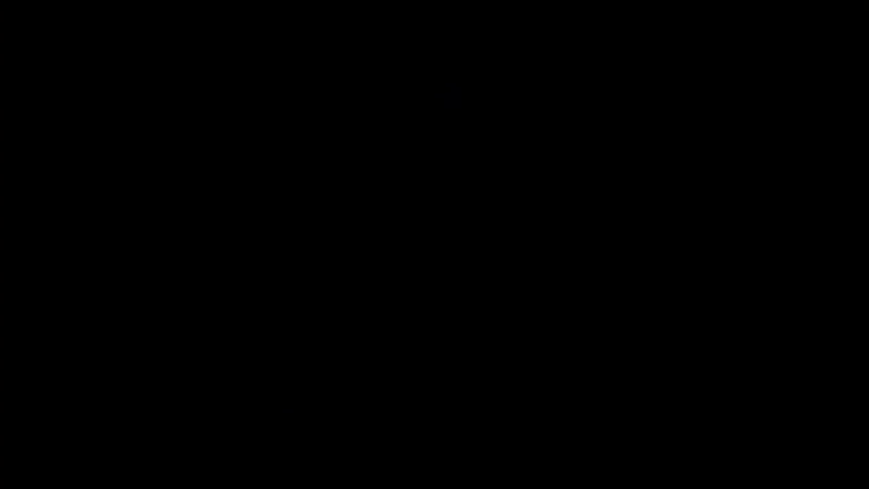